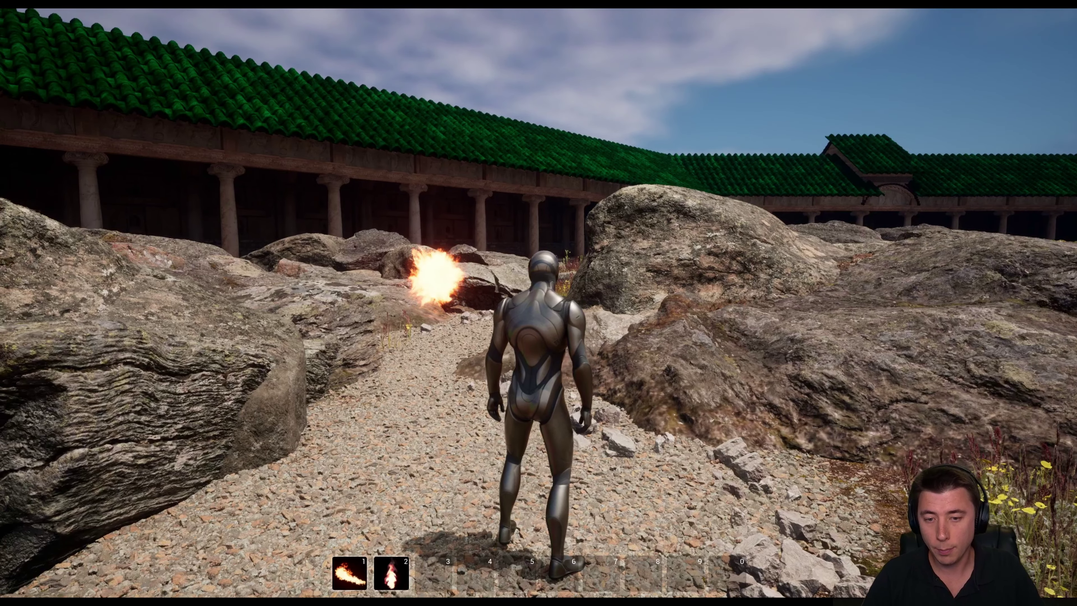
Walk the character into the fireball pickup, then use hotbar slot 3 to cast the fire blast
{"action": "mouse_move", "coordinate": [538, 303]}
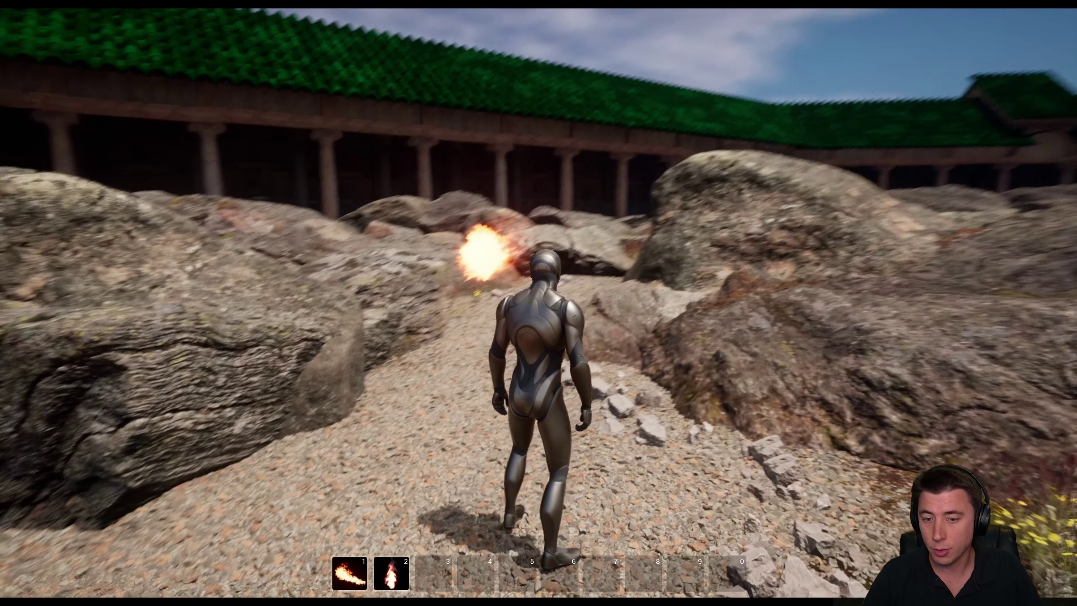
{"action": "key", "text": "w"}
{"action": "key", "text": "s"}
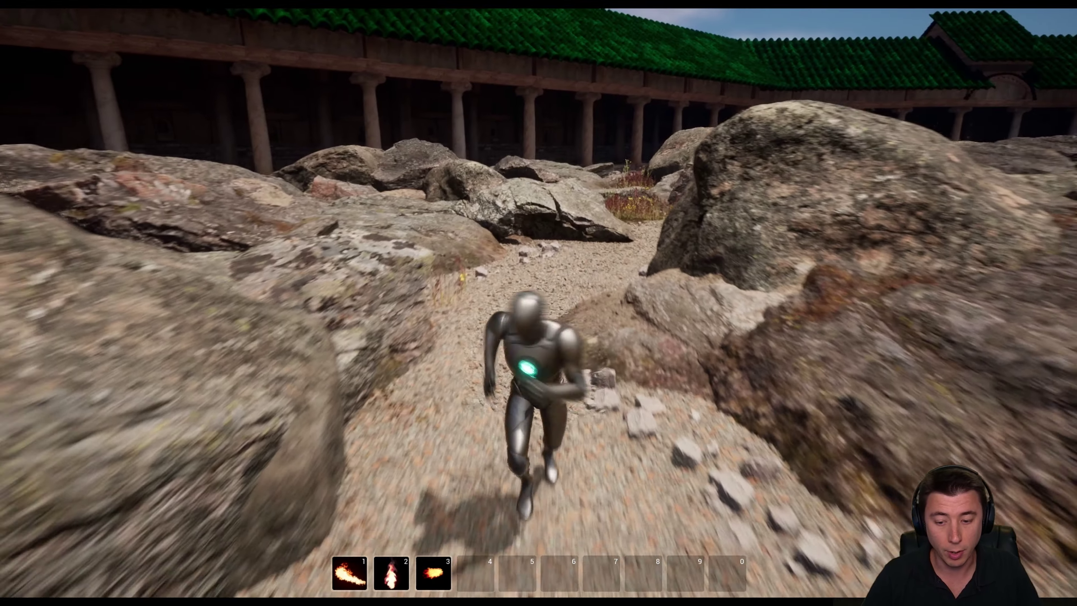
{"action": "key", "text": "w"}
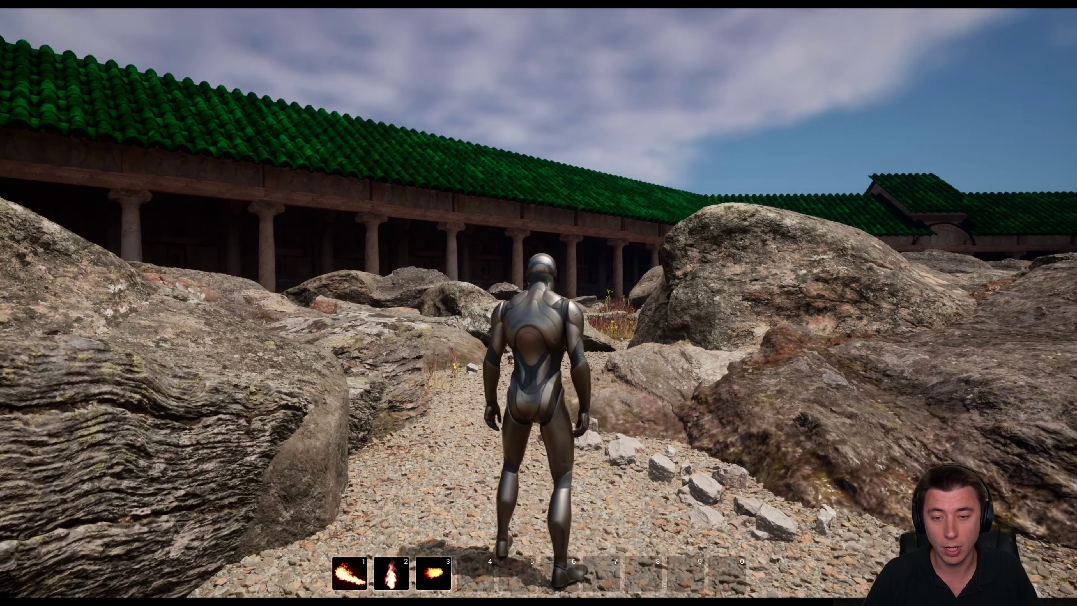
{"action": "key", "text": "3"}
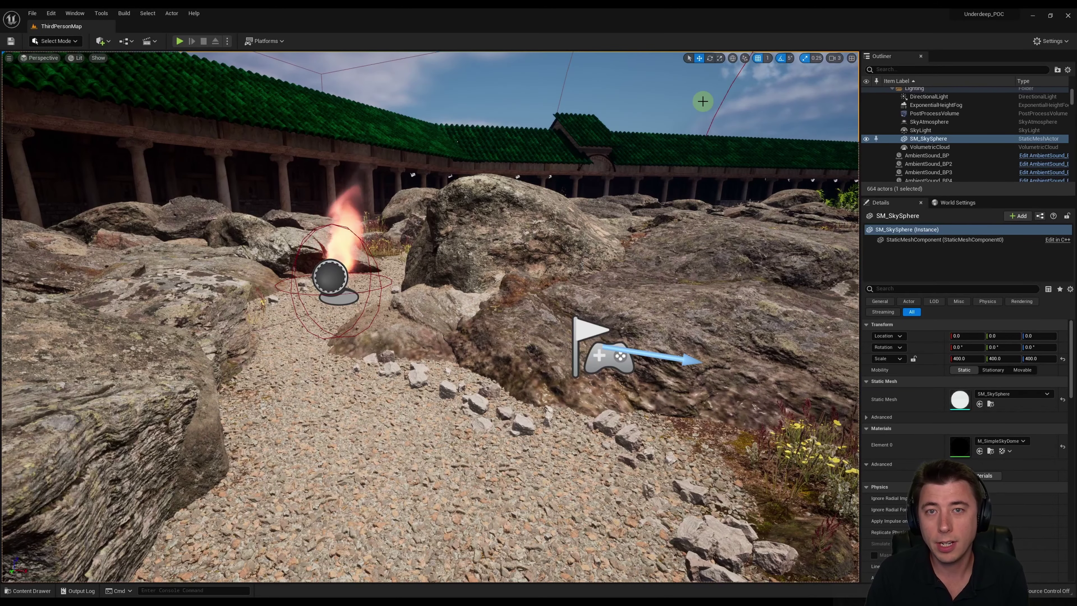
Open the BP_ThirdPersonCharacter Blueprint from the _CORE folder in the Content Drawer
{"action": "left_click", "coordinate": [32, 590]}
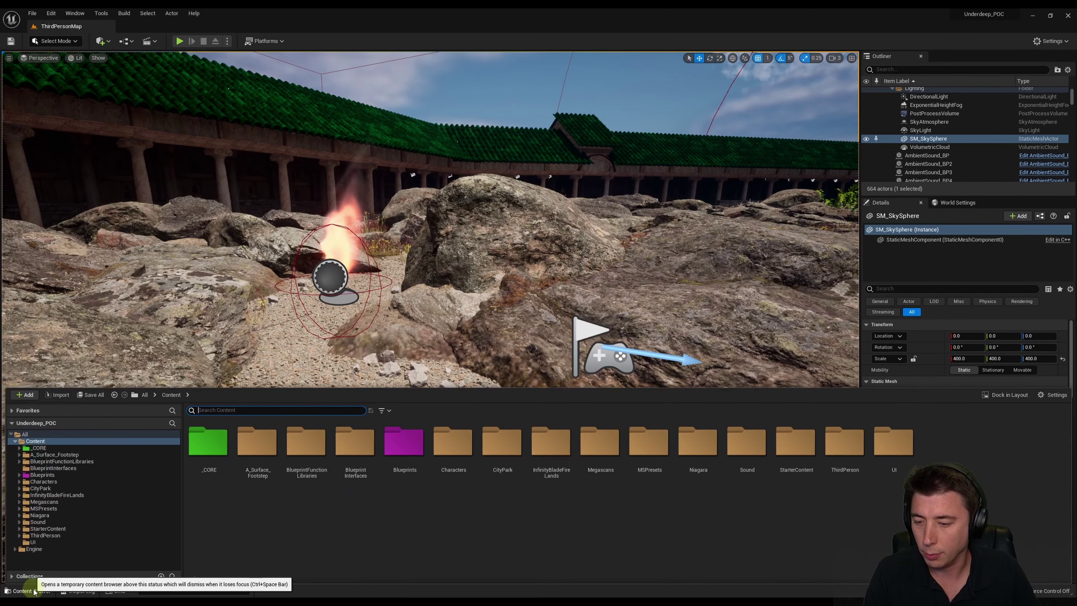
{"action": "double_click", "coordinate": [204, 455]}
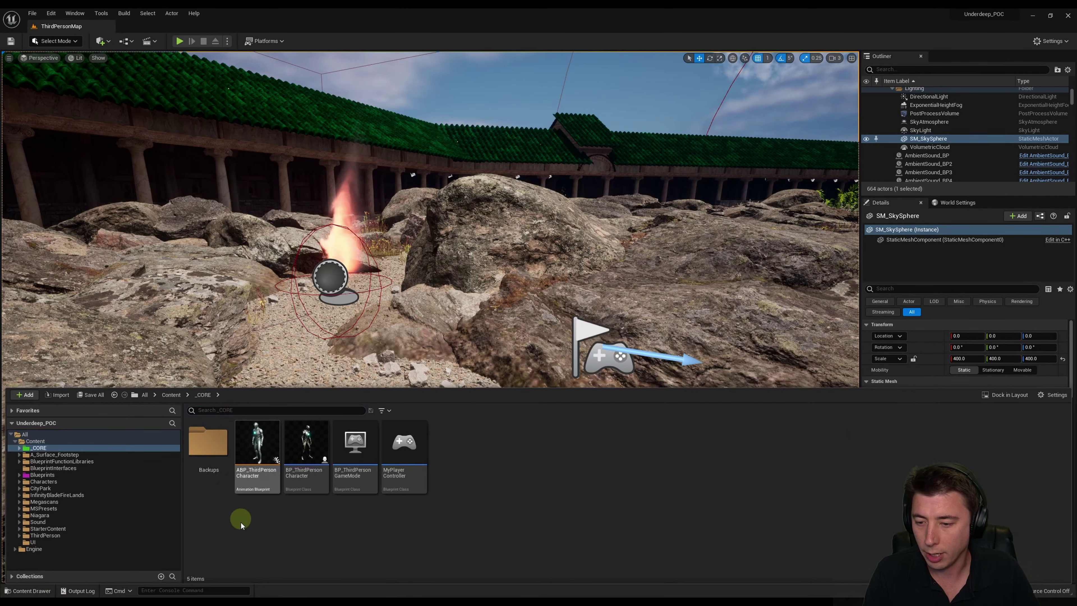
{"action": "double_click", "coordinate": [306, 453]}
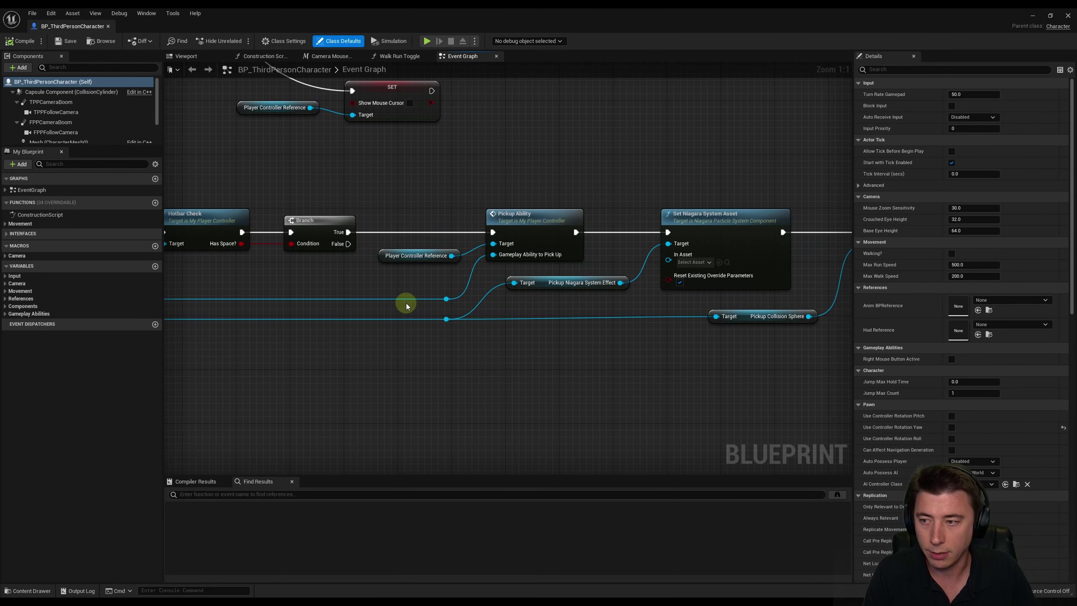
Pan and zoom the Event Graph to the ability key-input nodes and the SET node
{"action": "mouse_move", "coordinate": [515, 172]}
{"action": "right_mouse_down"}
{"action": "mouse_move", "coordinate": [591, 212]}
{"action": "mouse_move", "coordinate": [834, 200]}
{"action": "right_mouse_up"}
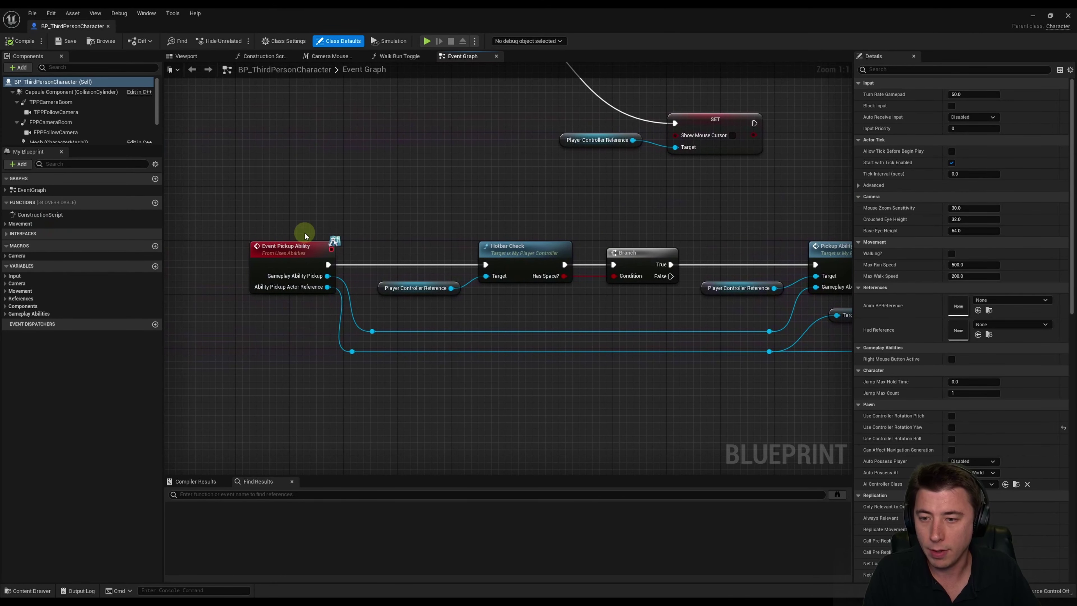
{"action": "scroll", "coordinate": [414, 234], "scroll_direction": "down", "scroll_amount": 2}
{"action": "scroll", "coordinate": [406, 253], "scroll_direction": "down", "scroll_amount": 2}
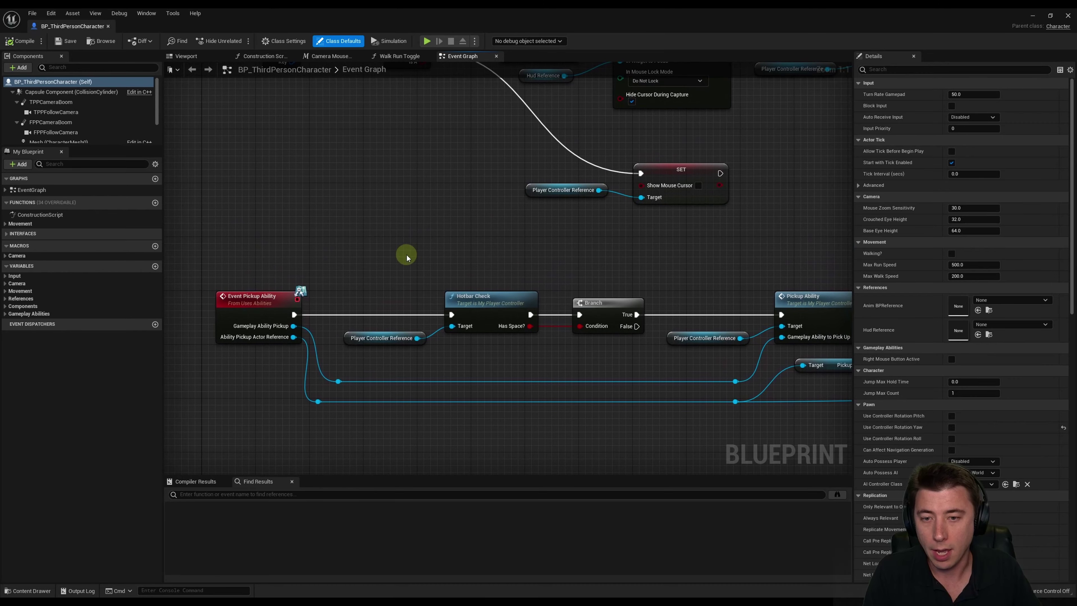
{"action": "scroll", "coordinate": [406, 253], "scroll_direction": "down", "scroll_amount": 1}
{"action": "scroll", "coordinate": [398, 212], "scroll_direction": "down", "scroll_amount": 2}
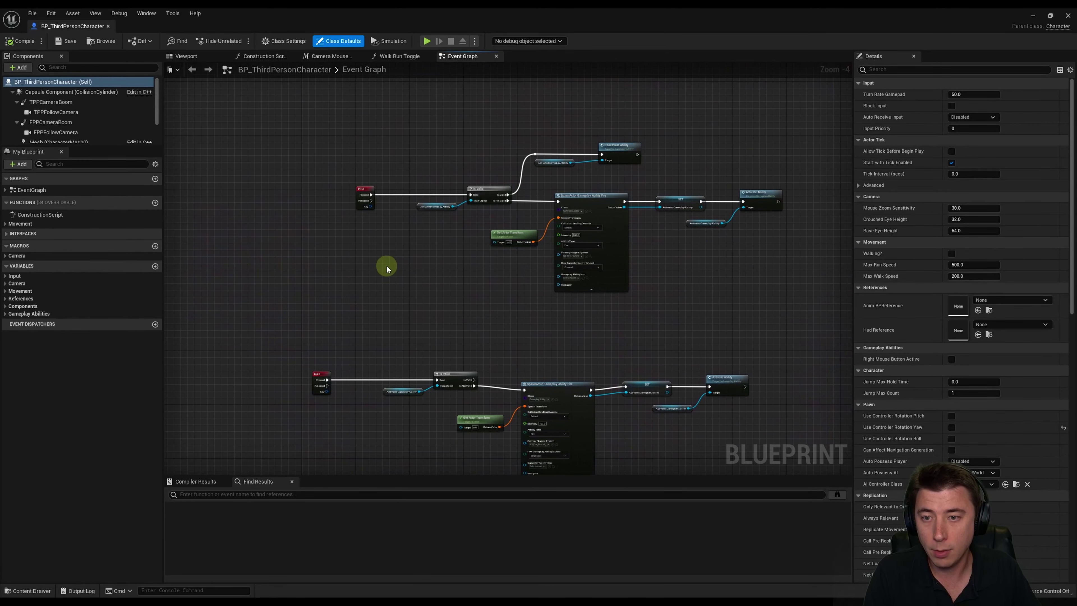
{"action": "scroll", "coordinate": [401, 189], "scroll_direction": "up", "scroll_amount": 2}
{"action": "scroll", "coordinate": [377, 199], "scroll_direction": "up", "scroll_amount": 1}
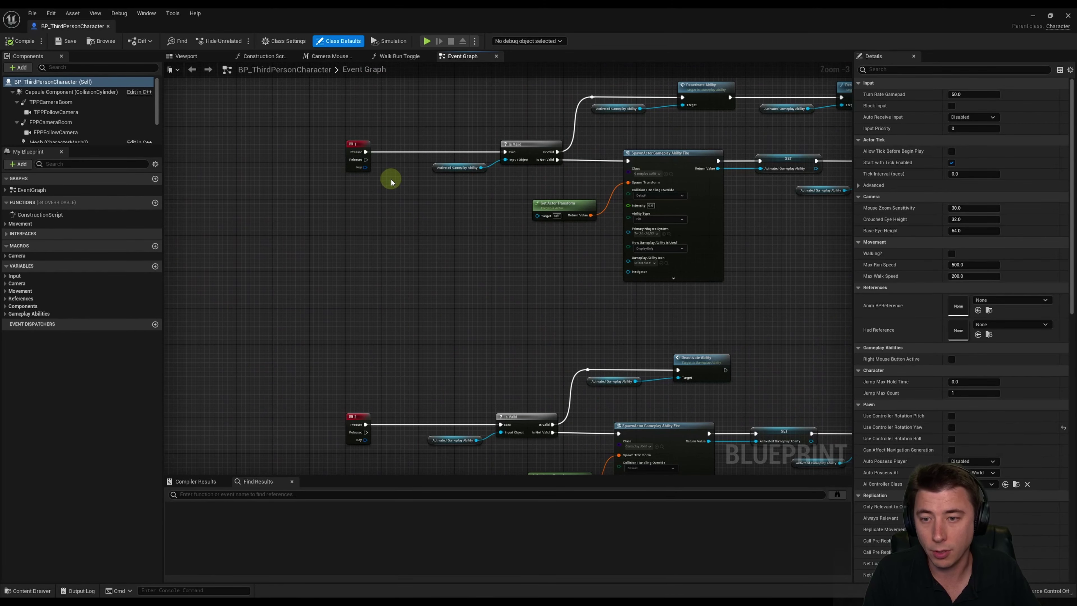
{"action": "right_click_drag", "start_coordinate": [386, 180], "coordinate": [381, 197]}
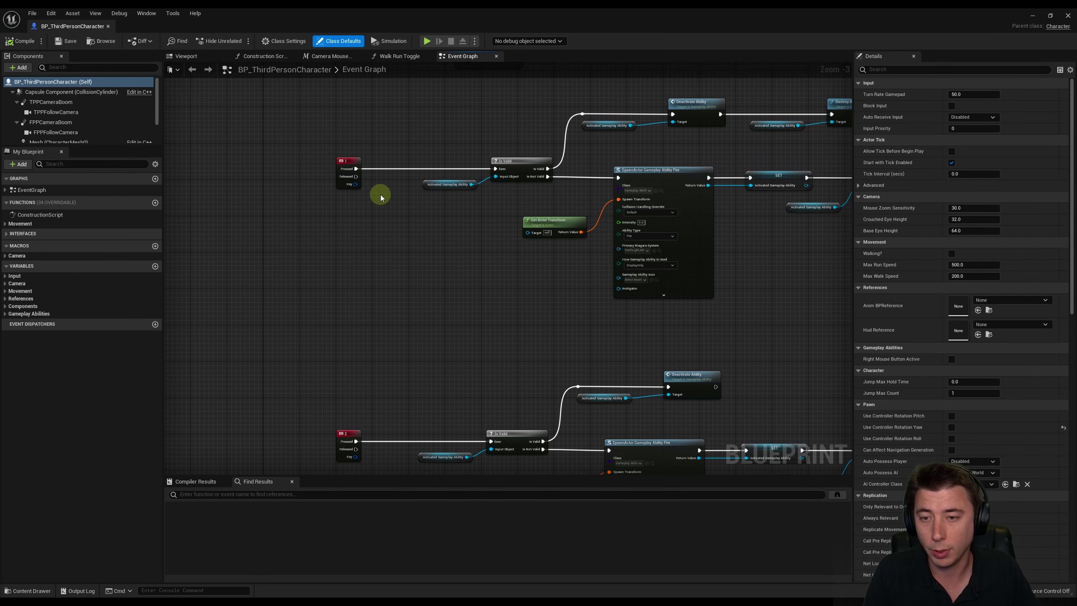
{"action": "scroll", "coordinate": [376, 197], "scroll_direction": "up", "scroll_amount": 2}
{"action": "right_click_drag", "start_coordinate": [500, 215], "coordinate": [399, 227]}
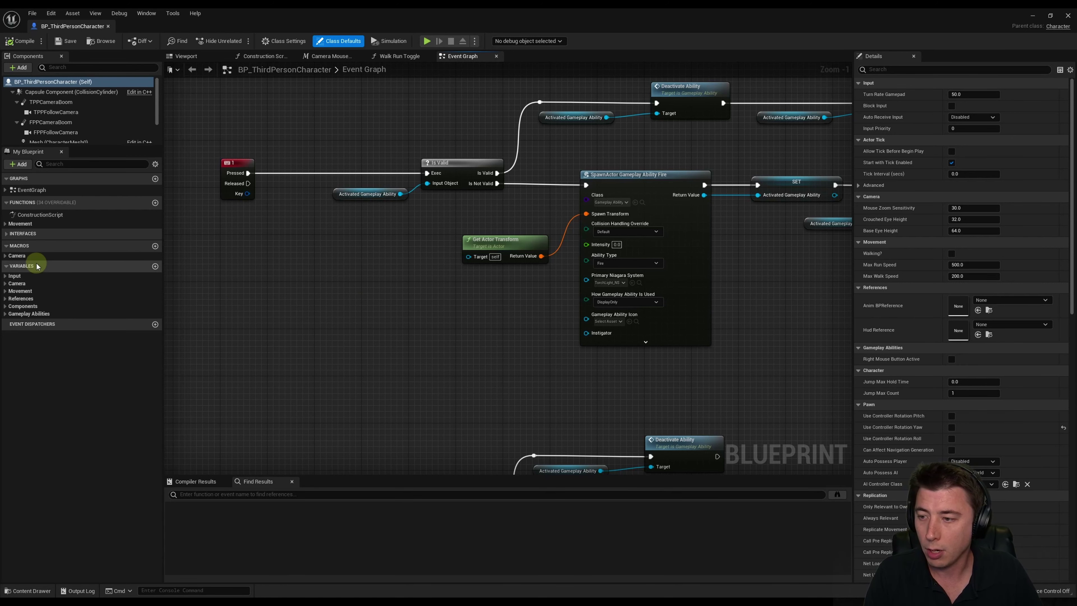
Add a new variable named HotbarSlotActive?
{"action": "left_click", "coordinate": [155, 266]}
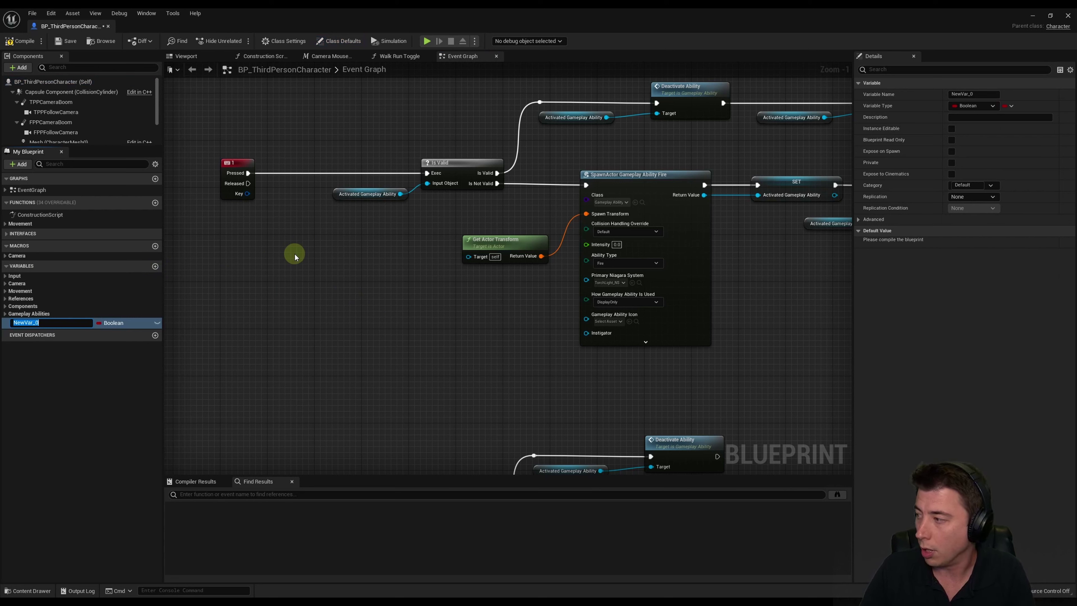
{"action": "type", "text": "HotbarSlotActive?"}
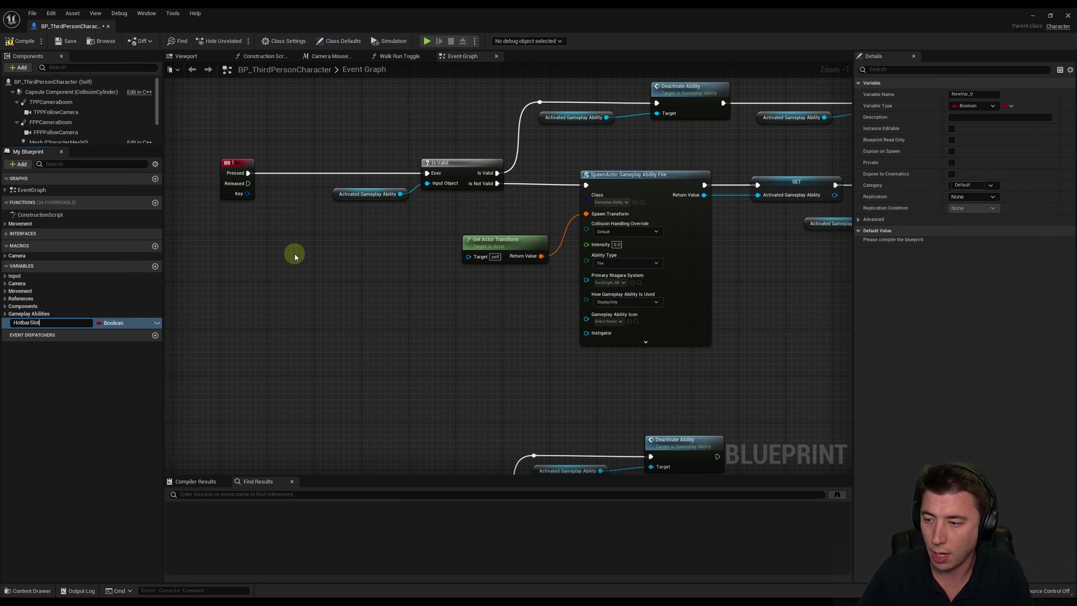
{"action": "key", "text": "Return"}
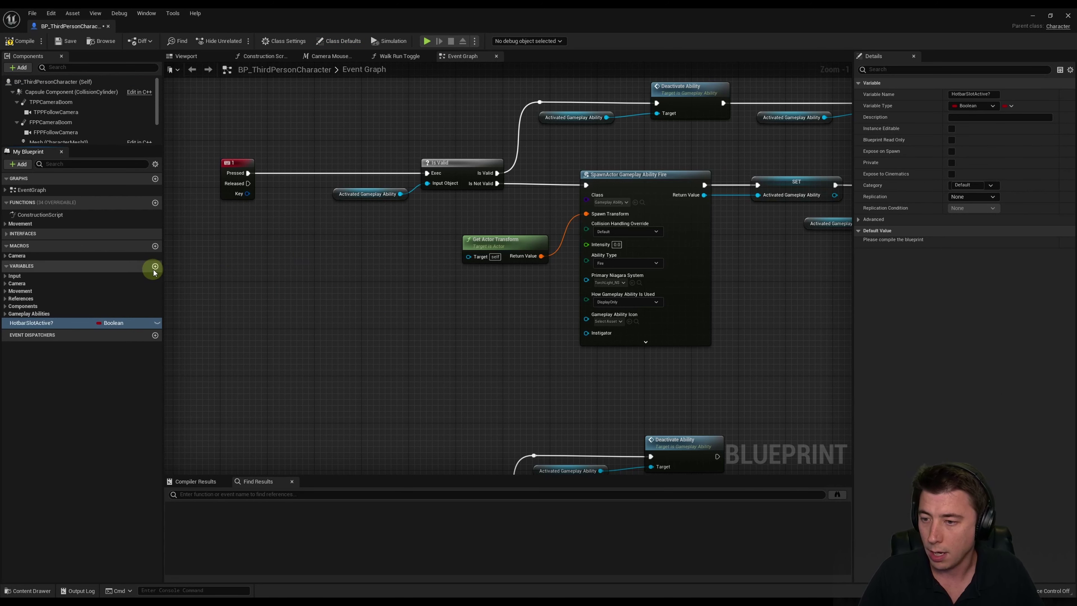
Add an Integer variable named ActiveHotbarSlot and create a new function
{"action": "left_click", "coordinate": [154, 267]}
{"action": "type", "text": "Ac"}
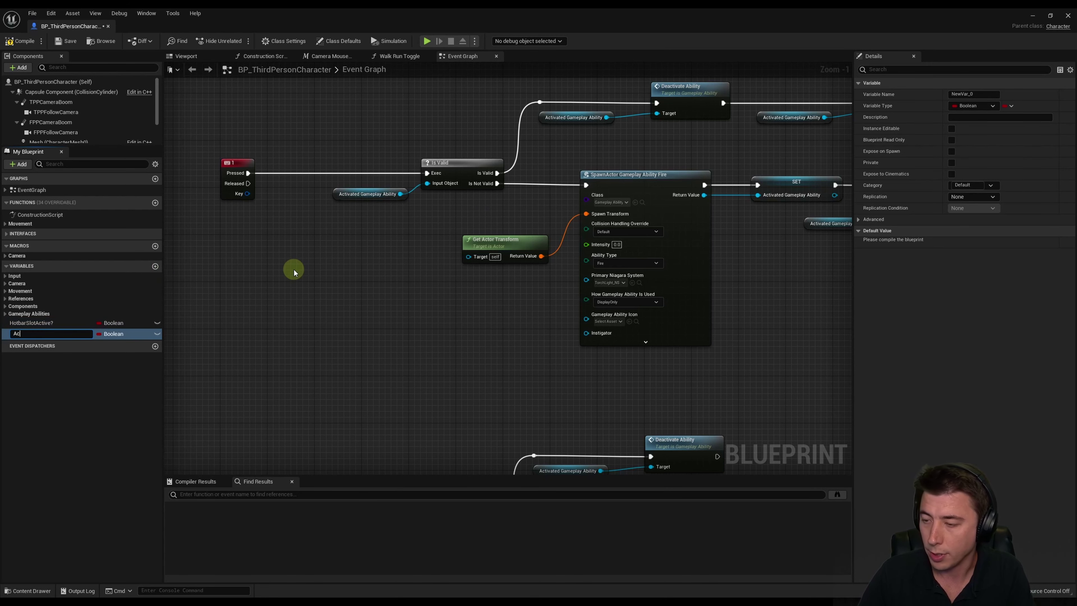
{"action": "type", "text": "tiveHotbarSlot"}
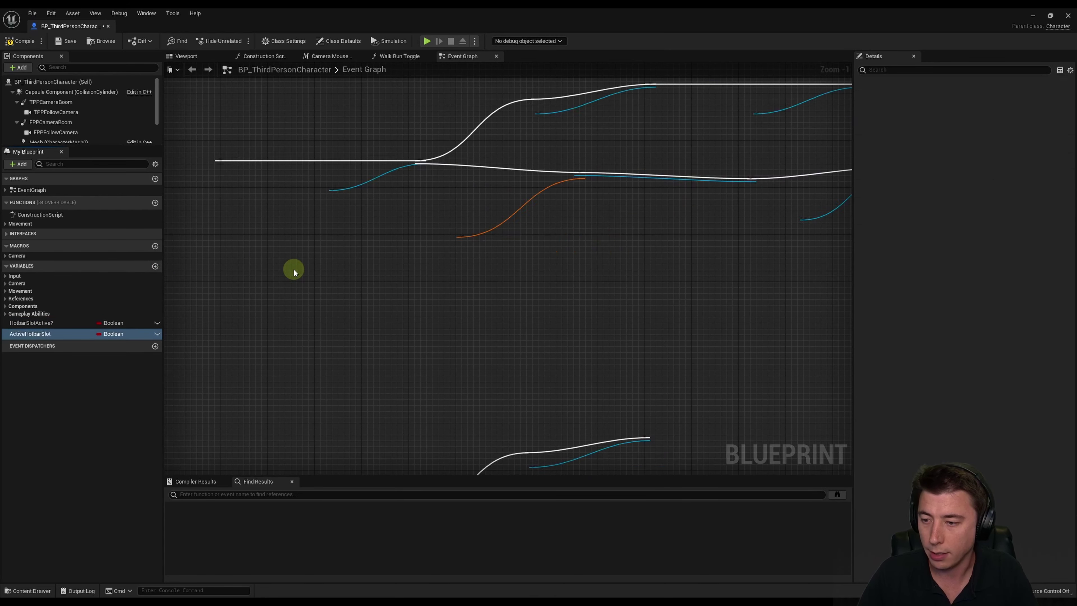
{"action": "key", "text": "Return"}
{"action": "left_click", "coordinate": [112, 334]}
{"action": "left_click", "coordinate": [118, 373]}
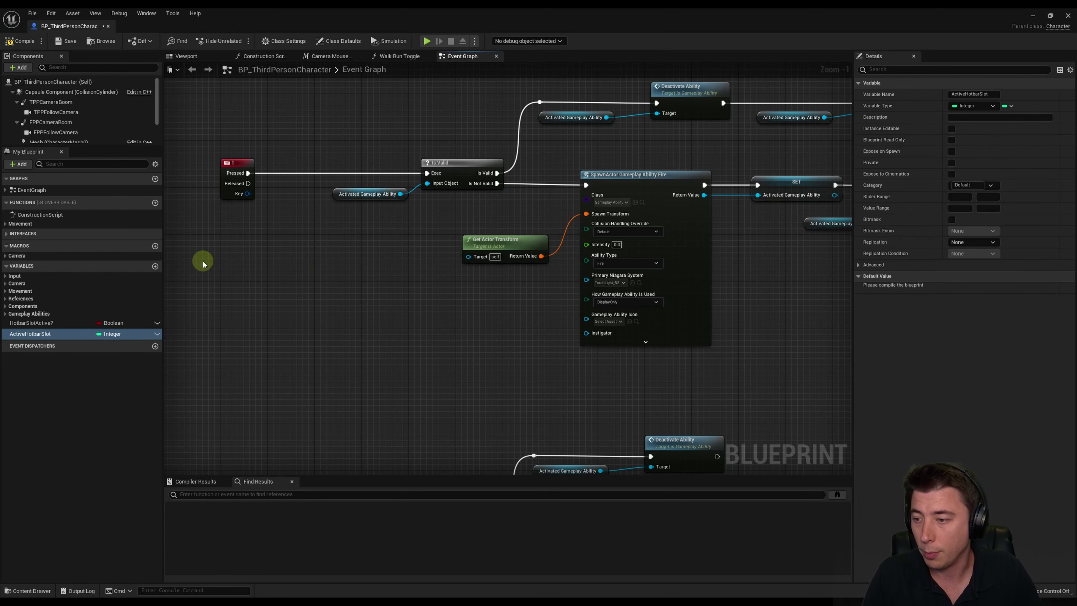
{"action": "left_click", "coordinate": [155, 202]}
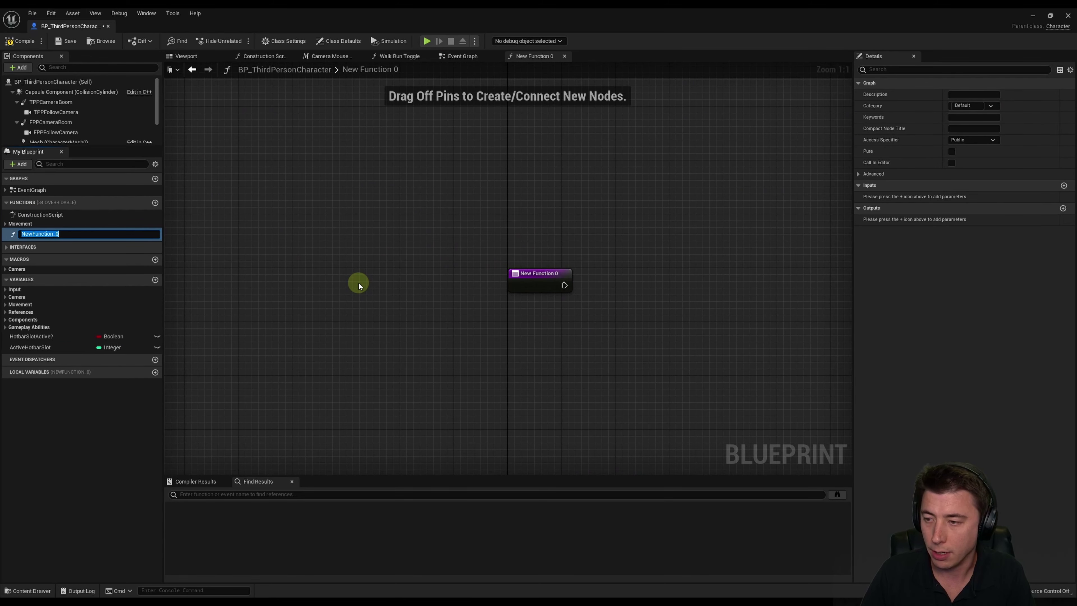
Name the function AbilityCanBeActivatedOrDeactivated? and give it an Integer input HotbarSlotAssessed
{"action": "type", "text": "AbilityCanBe"}
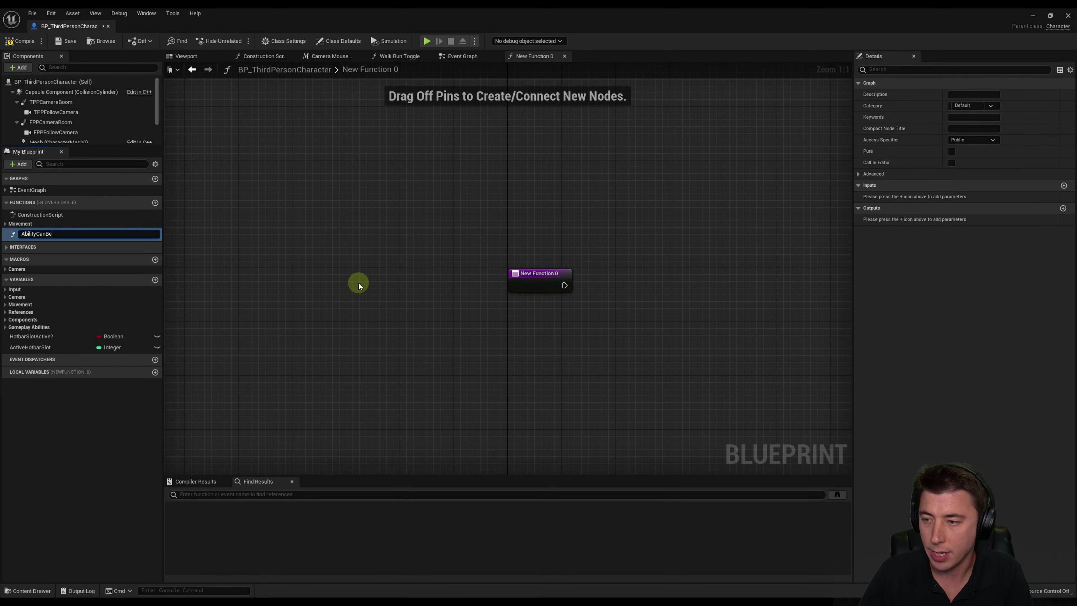
{"action": "type", "text": "ActivatedOr"}
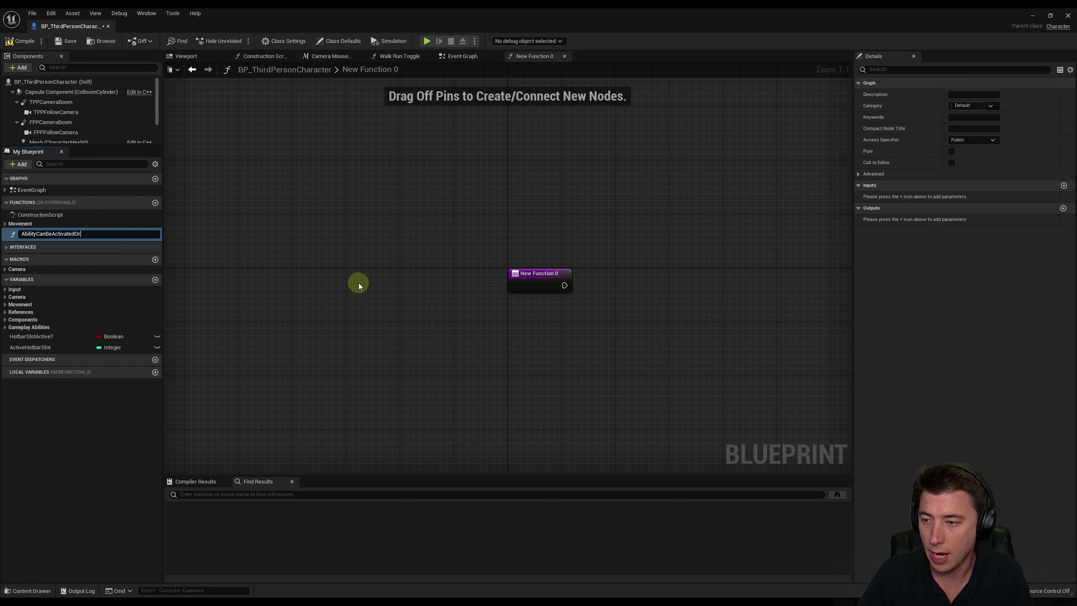
{"action": "type", "text": "Deactivated?"}
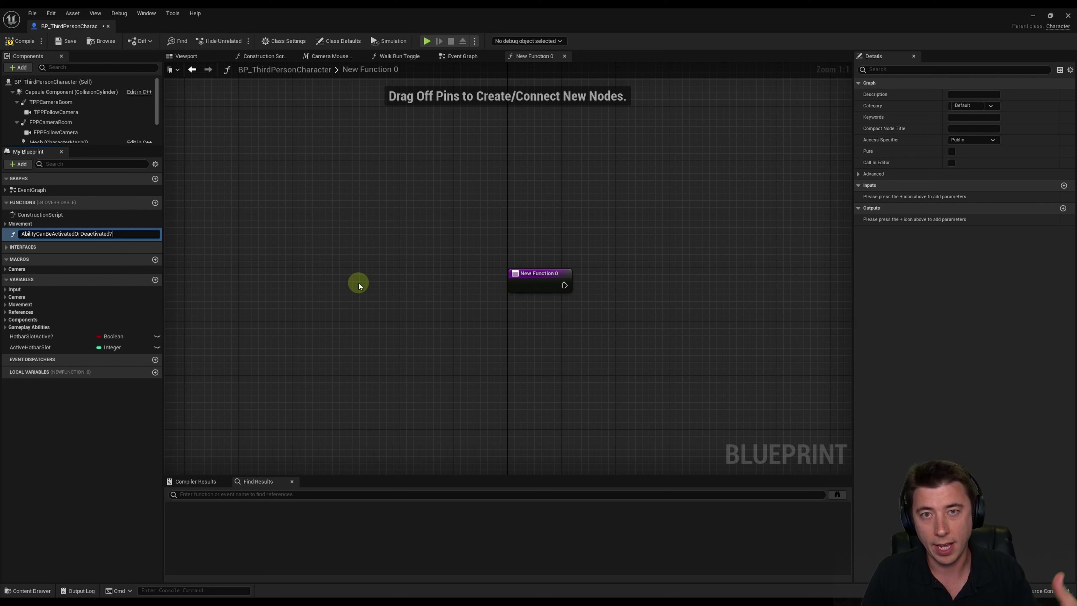
{"action": "key", "text": "Return"}
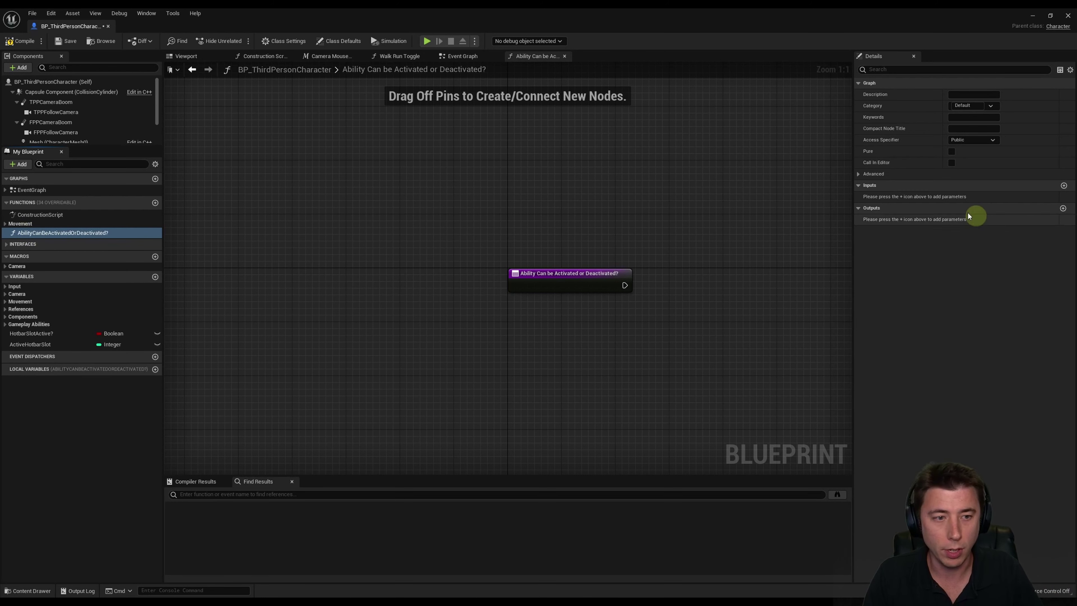
{"action": "left_click", "coordinate": [1064, 186]}
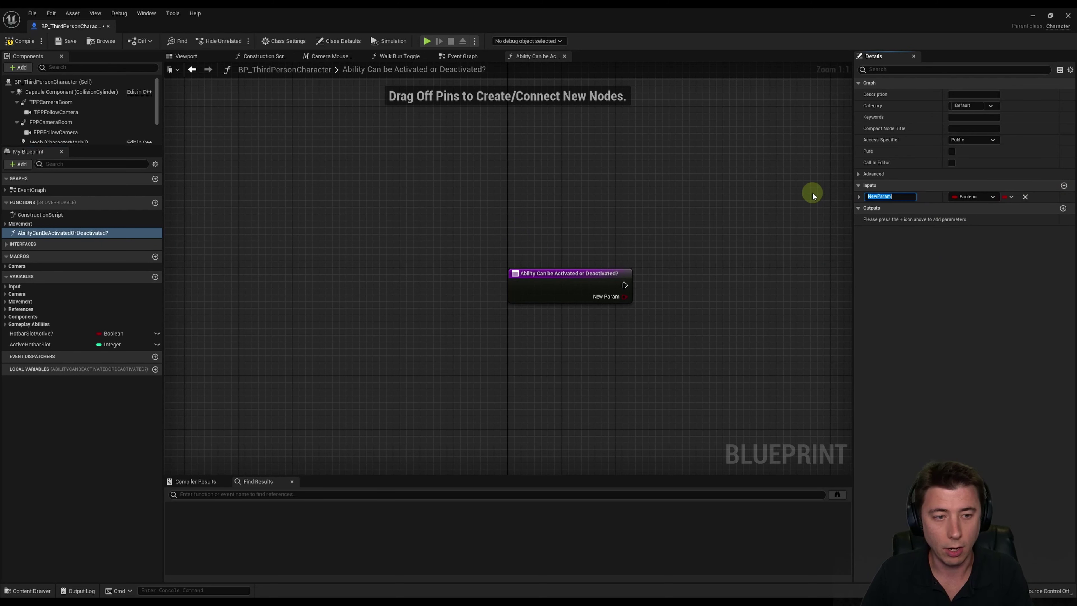
{"action": "type", "text": "HotbarSlotAss"}
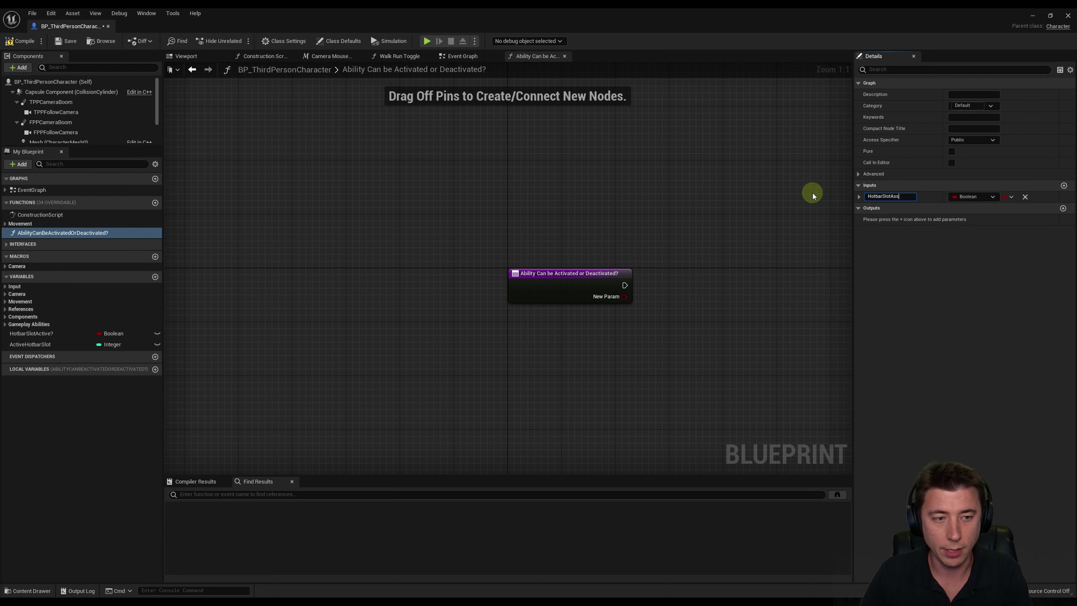
{"action": "type", "text": "essed"}
{"action": "left_click", "coordinate": [975, 198]}
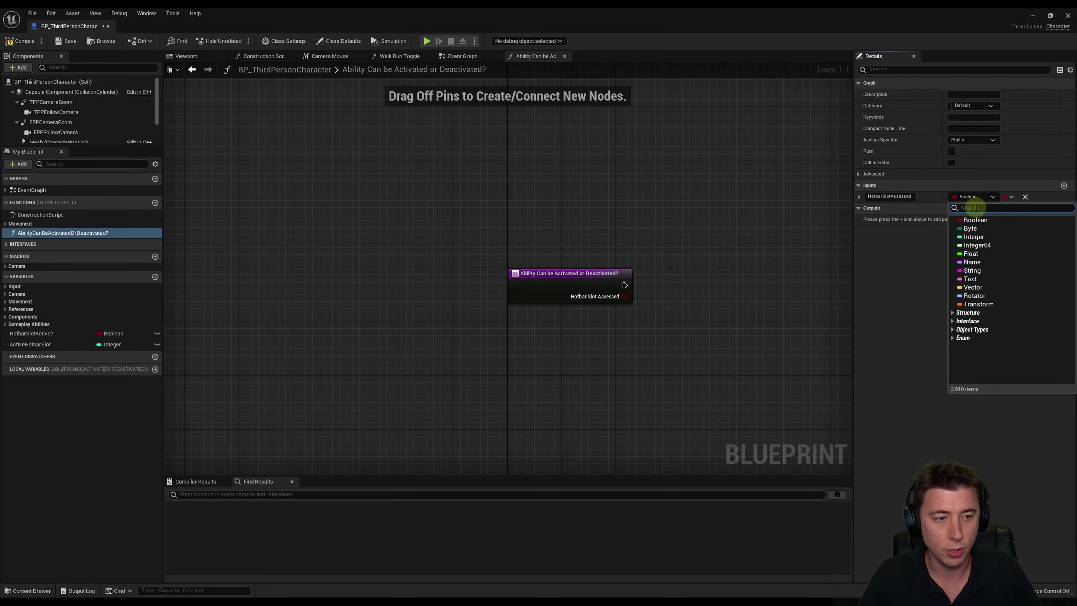
{"action": "left_click", "coordinate": [974, 236]}
Add a Can be Activated or Deactivated? output, wire the entry node to the Return Node, and add another function
{"action": "left_click", "coordinate": [1063, 209]}
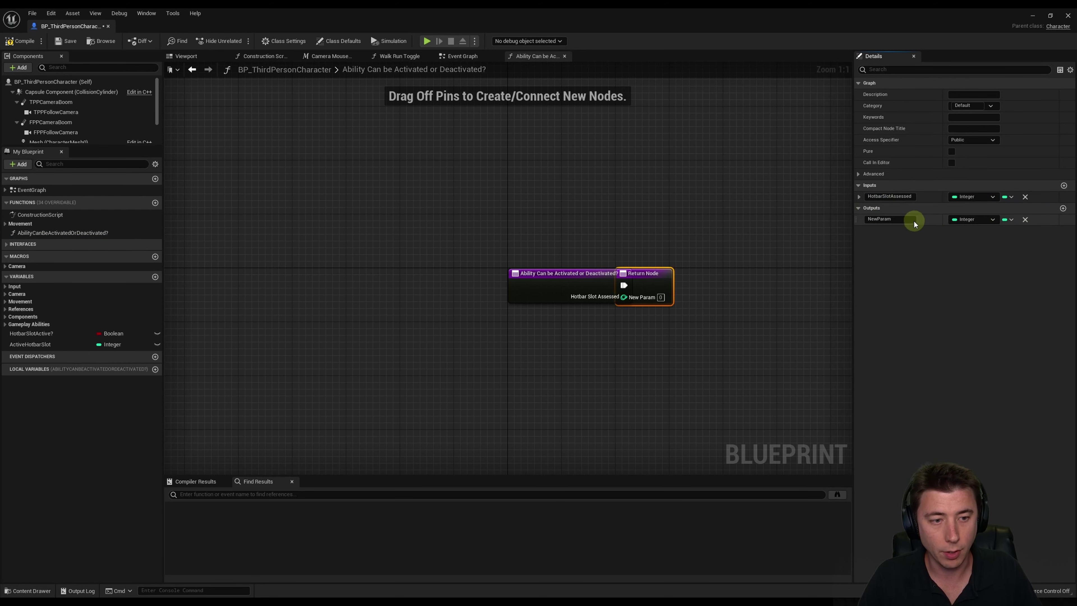
{"action": "type", "text": "Can"}
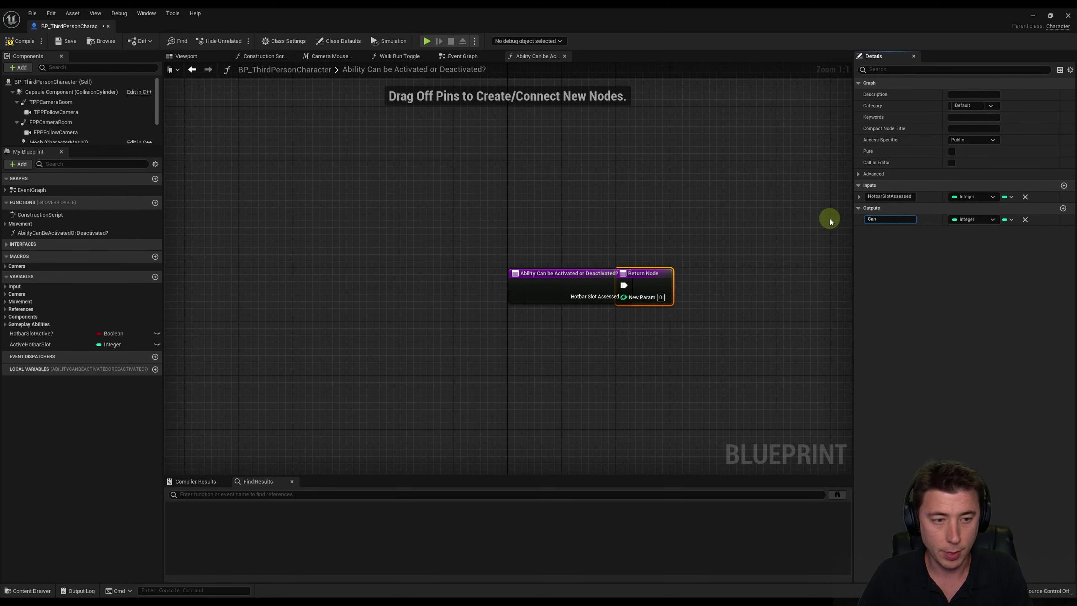
{"action": "type", "text": "BeActivatedOrd"}
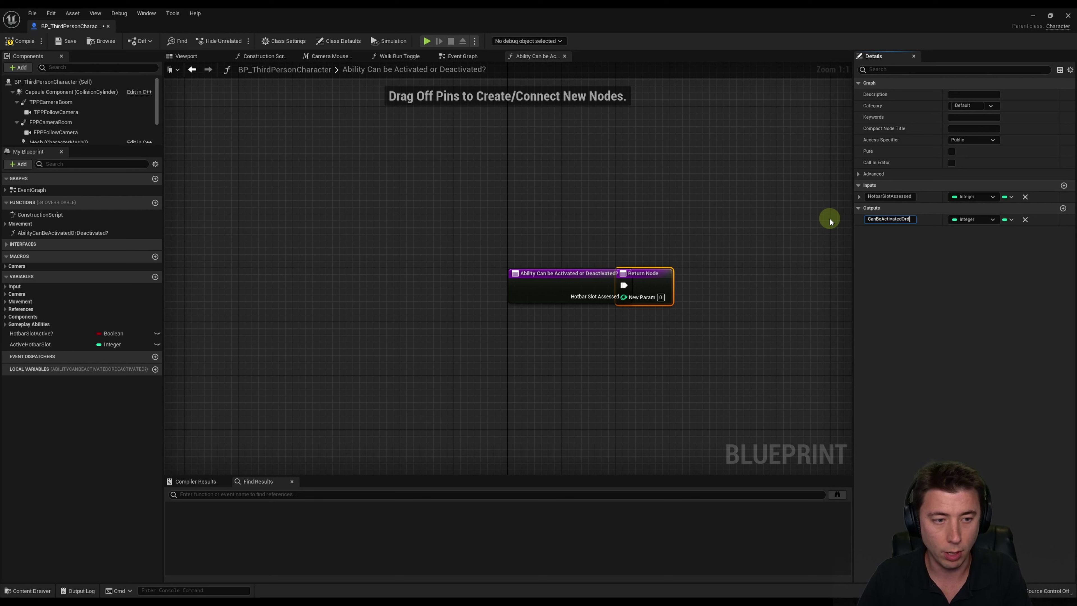
{"action": "type", "text": "eactivated?"}
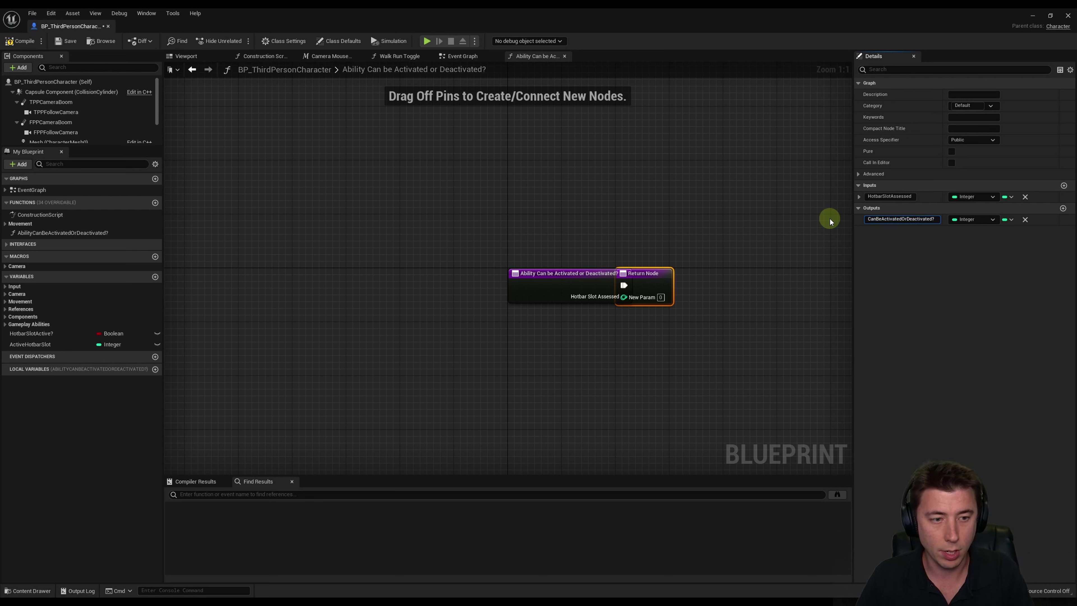
{"action": "key", "text": "Return"}
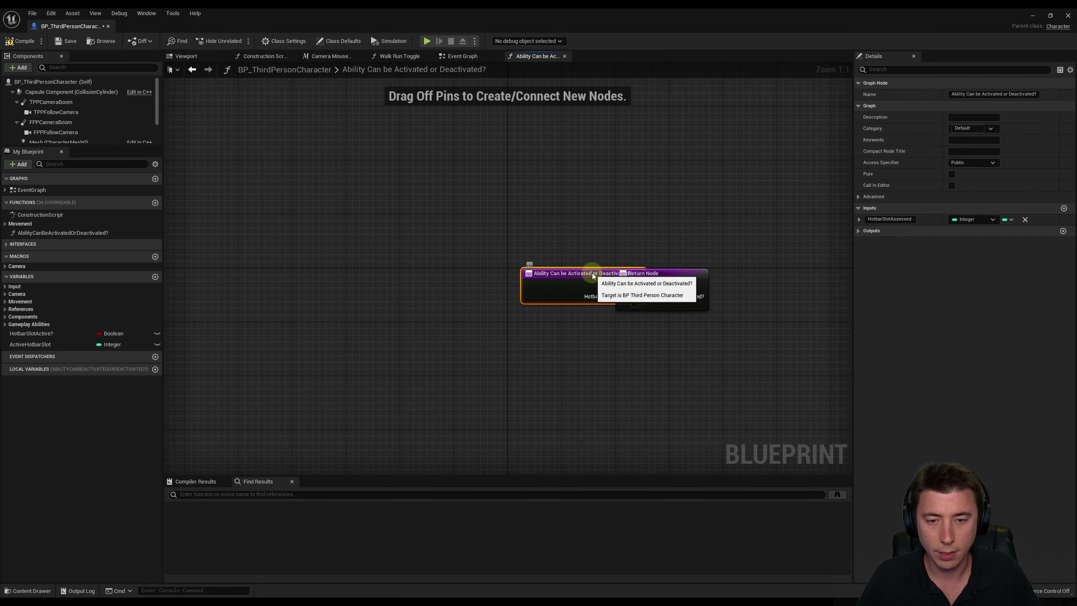
{"action": "left_click_drag", "start_coordinate": [593, 272], "coordinate": [296, 273]}
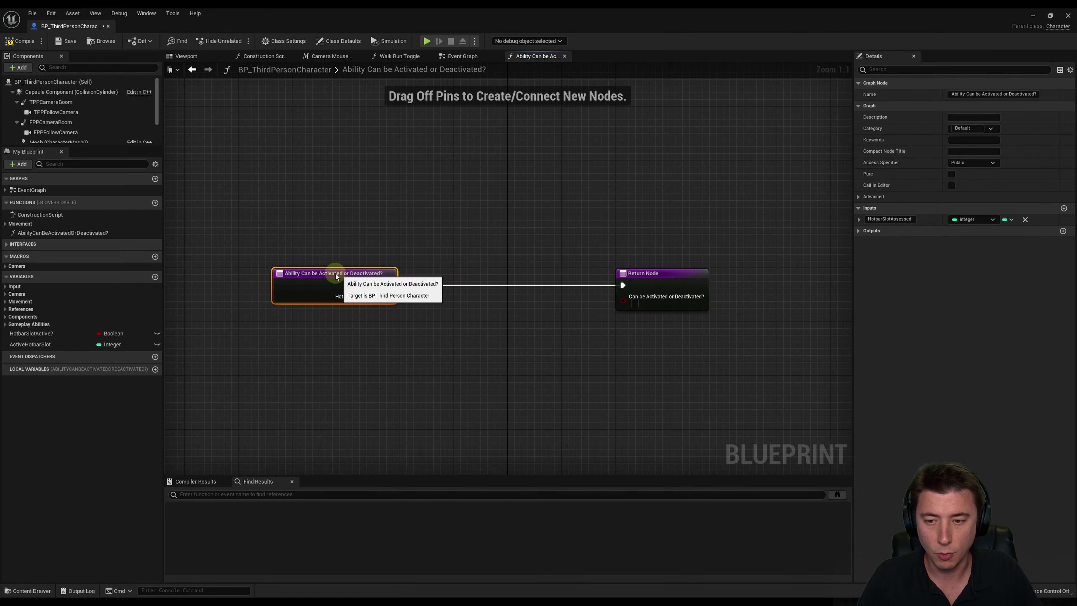
{"action": "left_click", "coordinate": [155, 203]}
Create functions DeactivateActiveAbility, DeactivateHotbarButton, ActivateHotbarButton and ActivateAbility, then add one more
{"action": "type", "text": "DeactivateActiveAbility"}
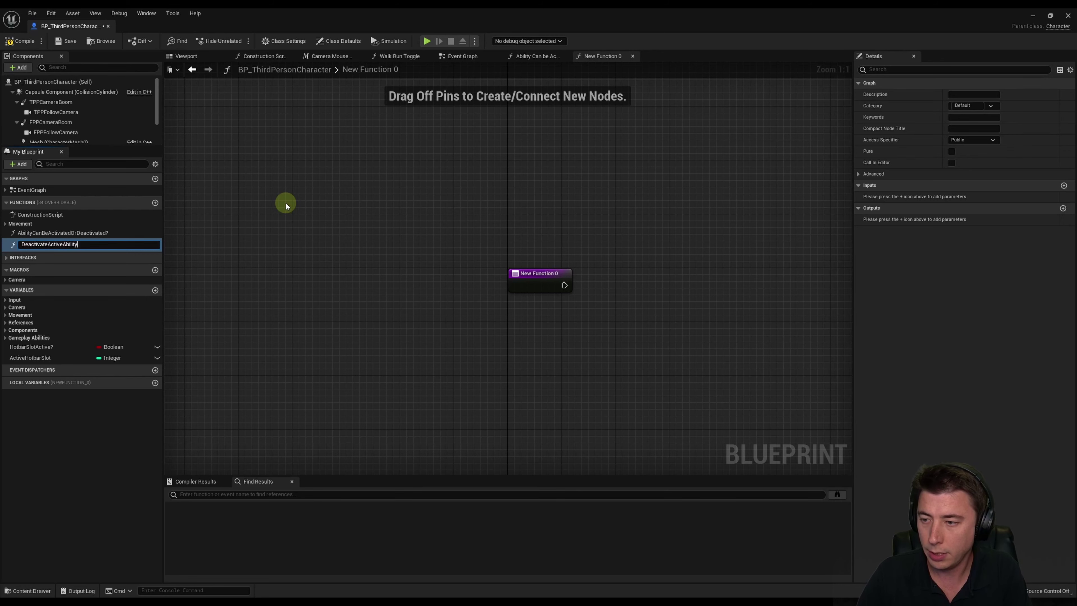
{"action": "left_click", "coordinate": [286, 206]}
{"action": "left_click", "coordinate": [155, 203]}
{"action": "type", "text": "Dea"}
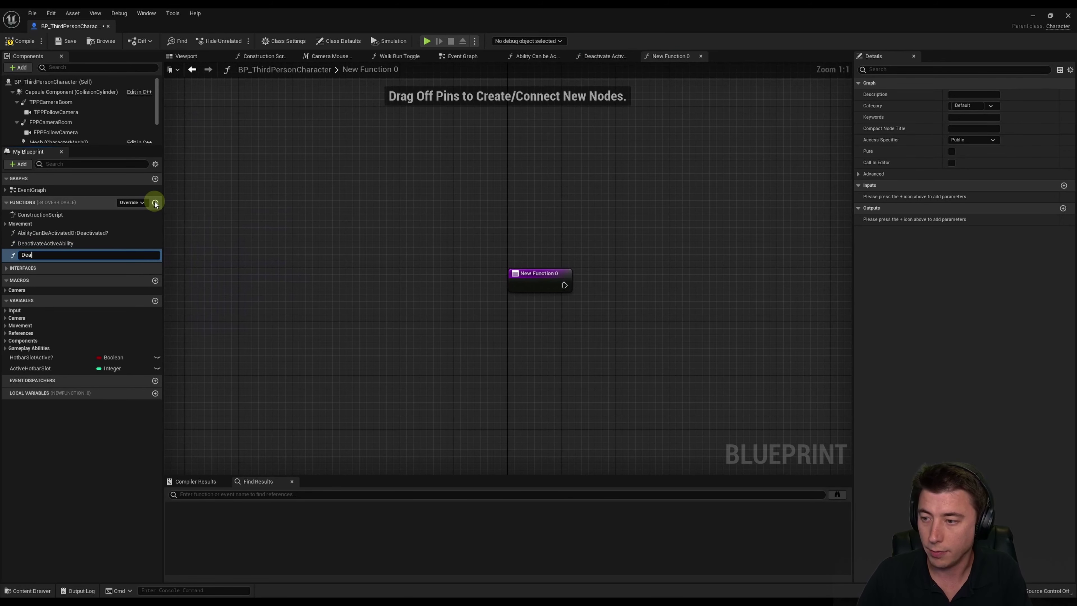
{"action": "type", "text": "ctivateHotbar"}
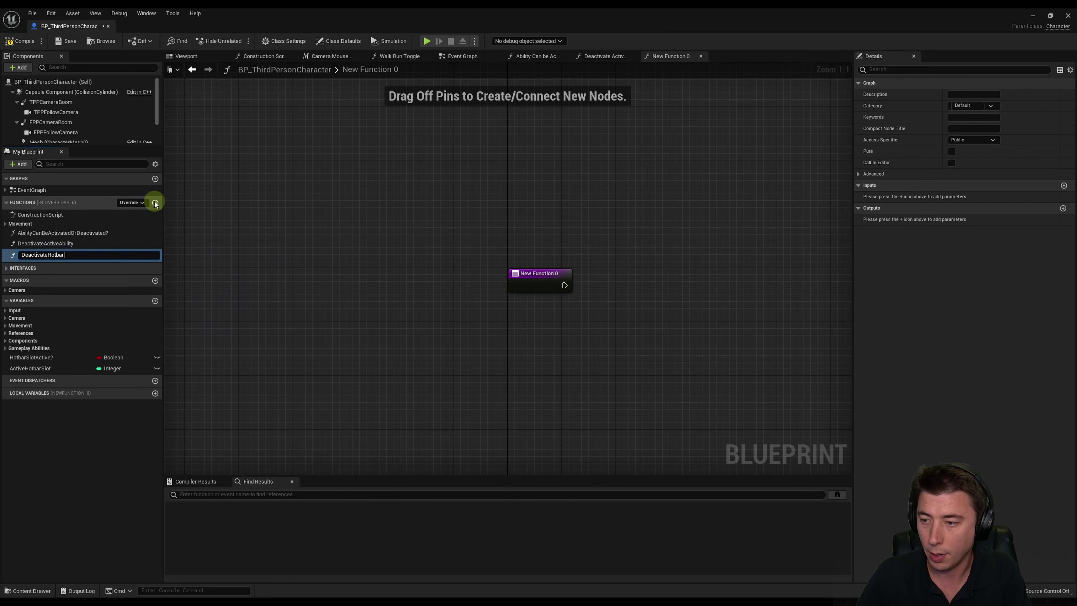
{"action": "type", "text": "Button"}
{"action": "left_click", "coordinate": [155, 202]}
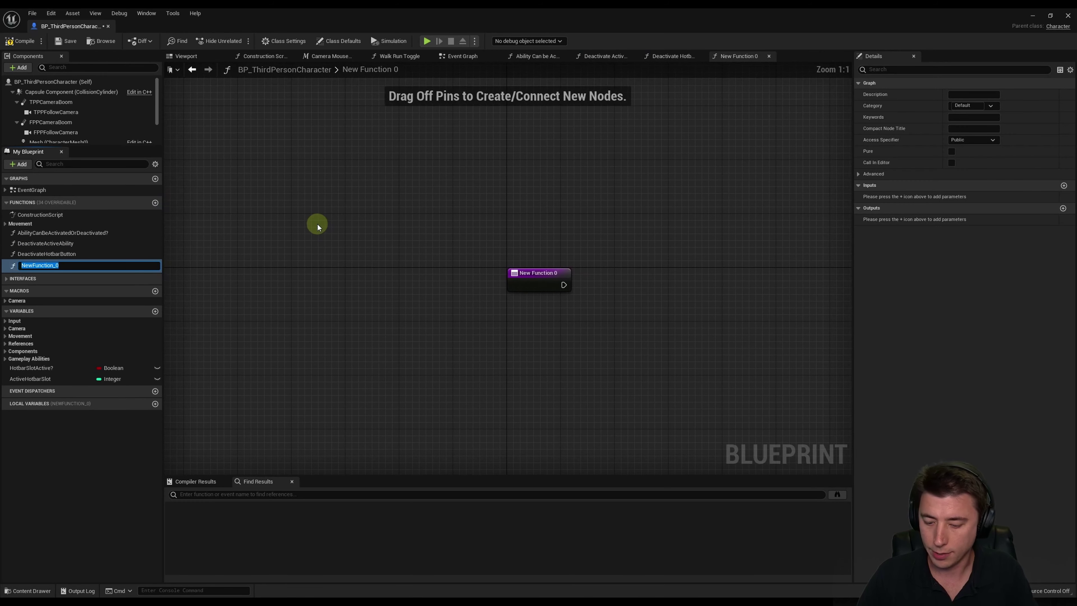
{"action": "type", "text": "ActivateHotbarB"}
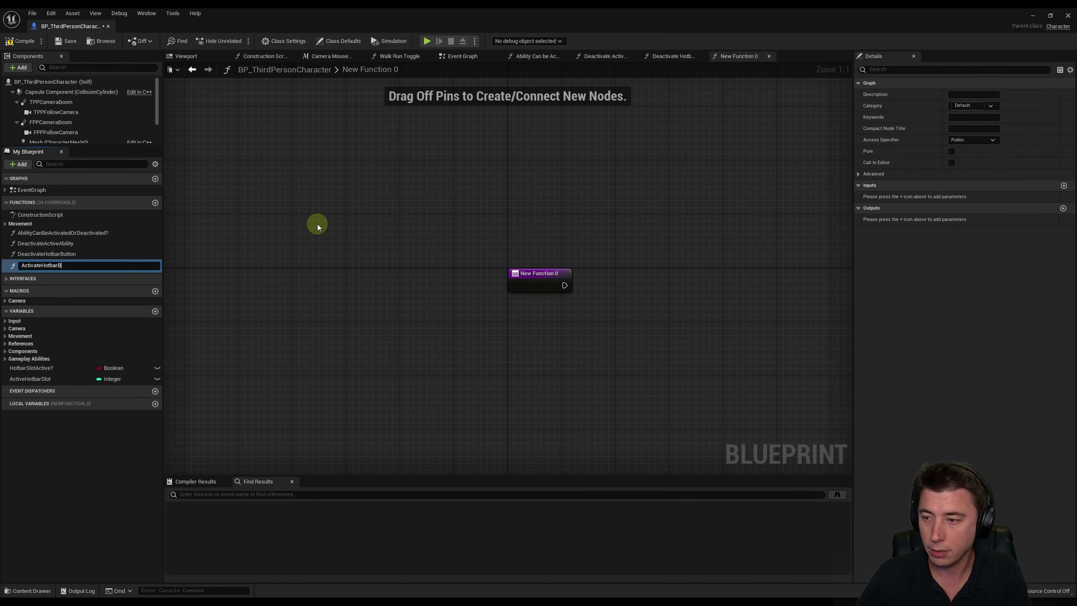
{"action": "type", "text": "utton"}
{"action": "key", "text": "Return"}
{"action": "left_click", "coordinate": [155, 202]}
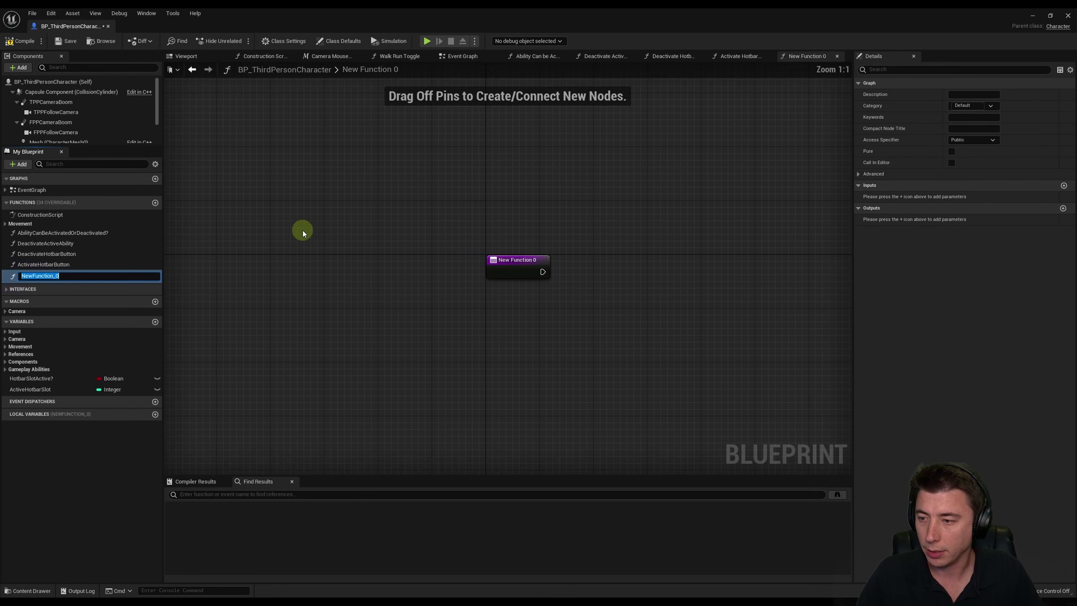
{"action": "type", "text": "ActivateA"}
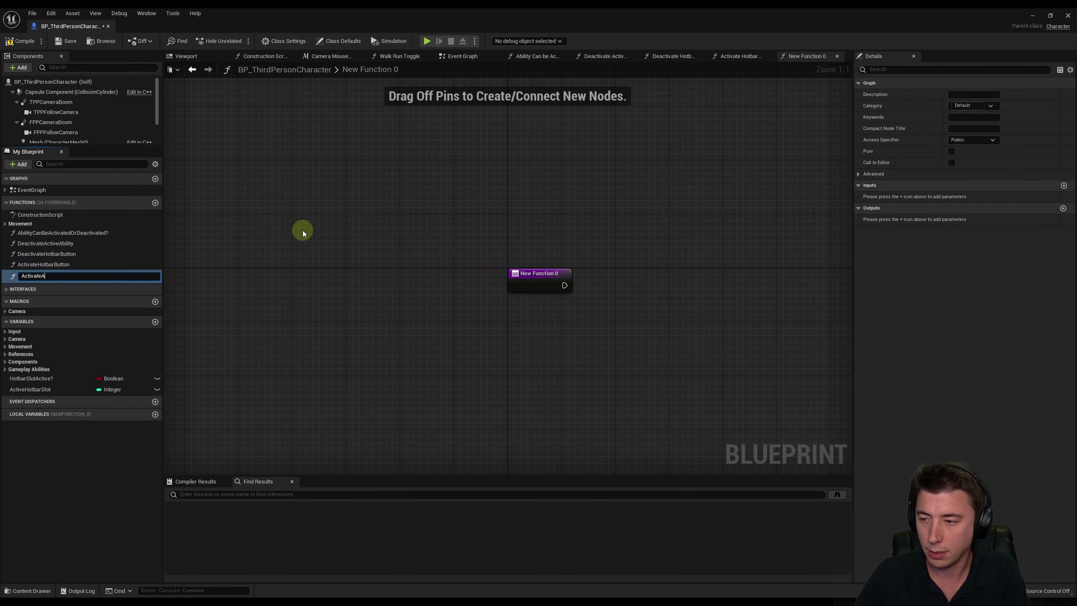
{"action": "type", "text": "bility"}
{"action": "key", "text": "Return"}
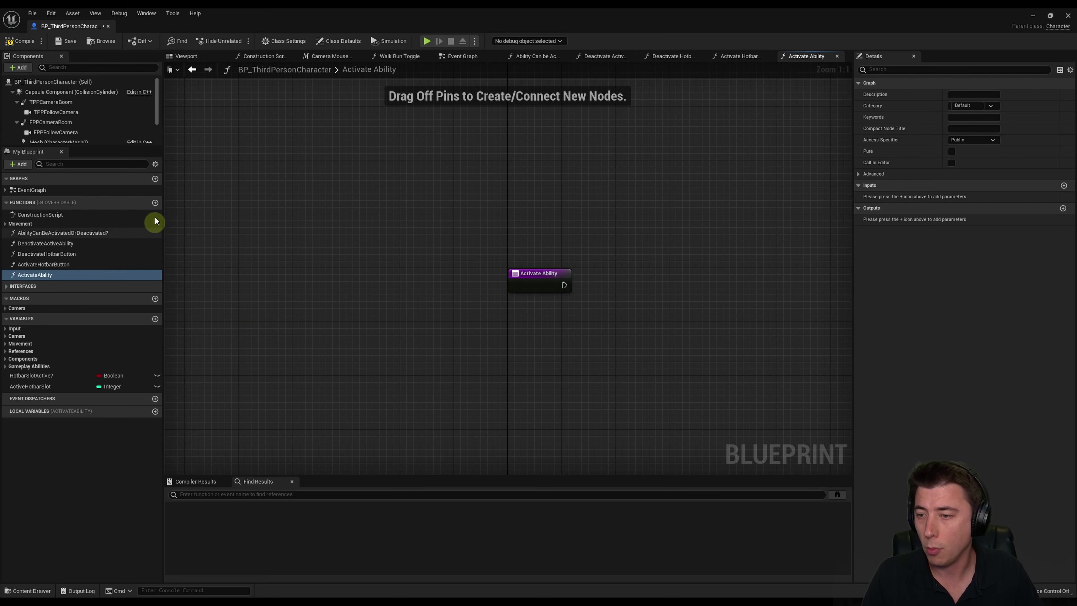
{"action": "left_click", "coordinate": [155, 202]}
{"action": "type", "text": "AbilityExistsInHotbarSl"}
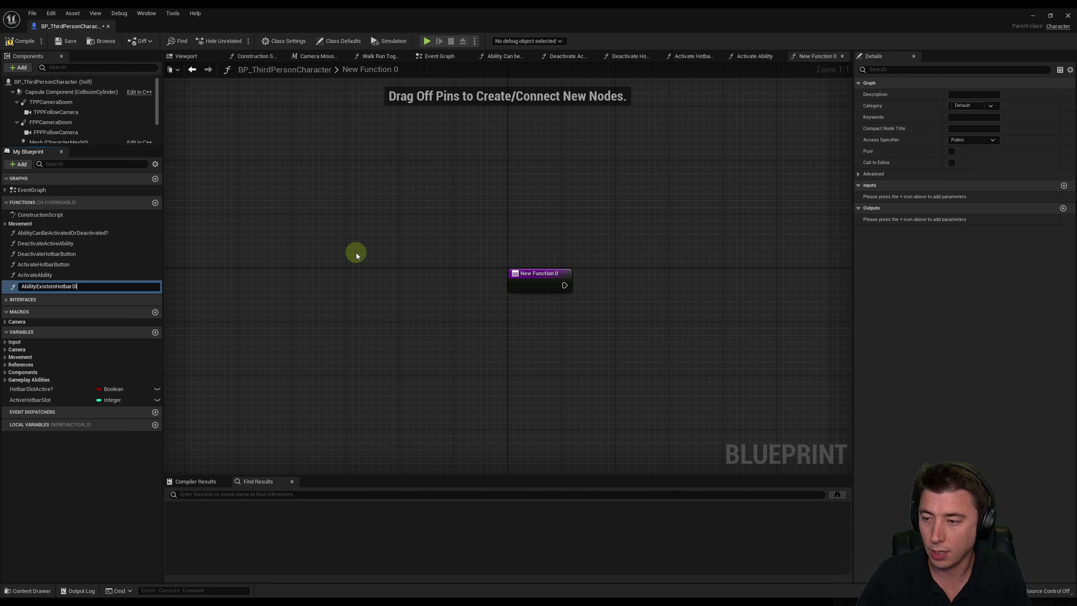
Name the function AbilityExistsInHotbarSlot? and give ActivateHotbarButton an integer SlotToActivate input
{"action": "type", "text": "ot?"}
{"action": "key", "text": "Return"}
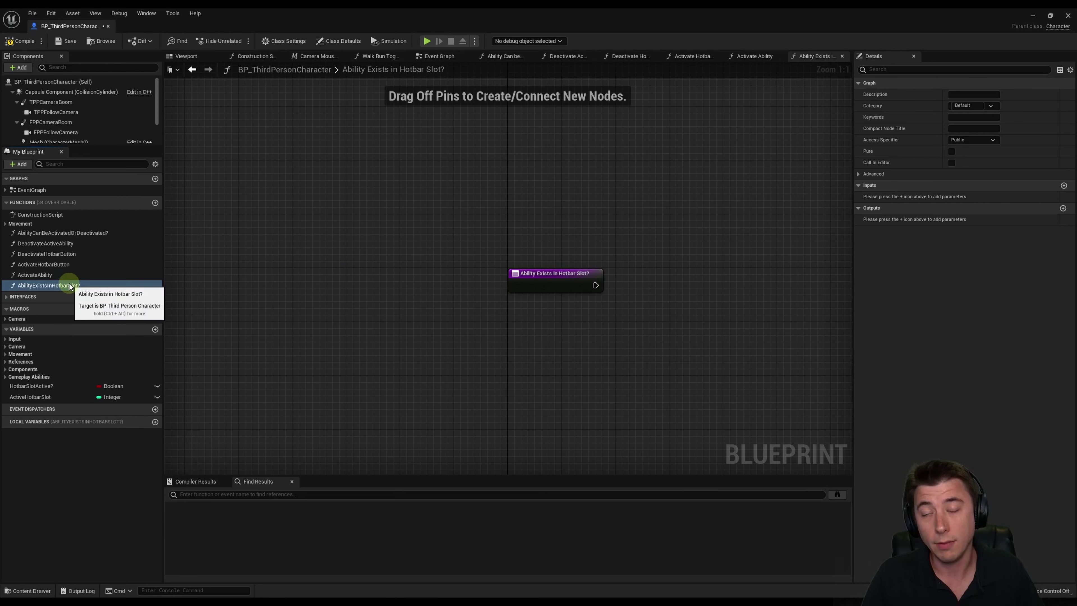
{"action": "left_click", "coordinate": [34, 265]}
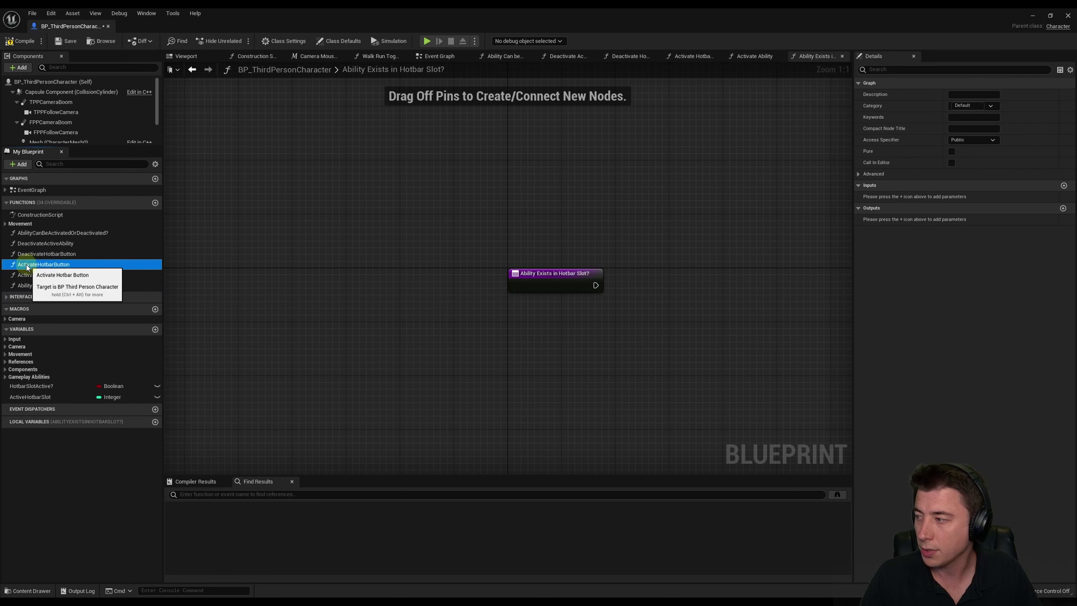
{"action": "left_click", "coordinate": [1064, 186]}
{"action": "type", "text": "SlotToActivate"}
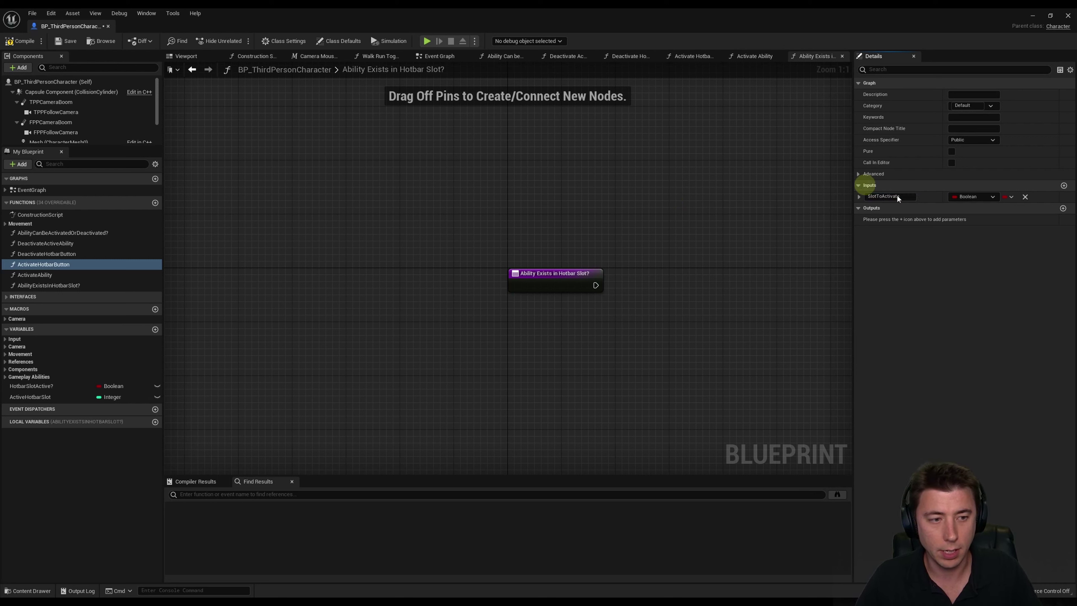
{"action": "left_click", "coordinate": [972, 196]}
{"action": "left_click", "coordinate": [975, 231]}
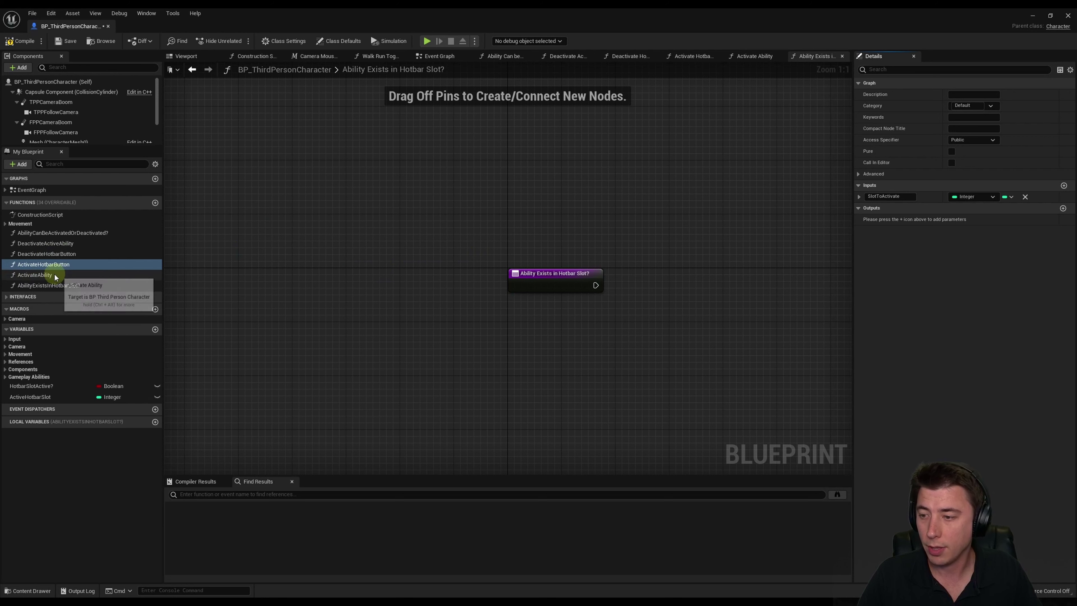
Add an integer slot input to the ActivateAbility function
{"action": "left_click", "coordinate": [32, 277]}
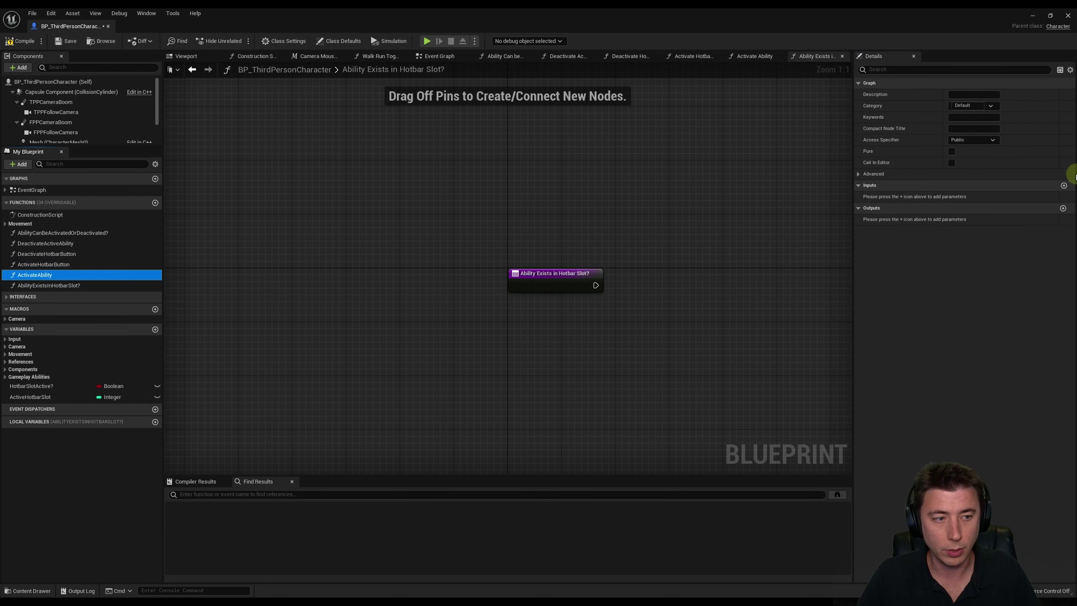
{"action": "left_click", "coordinate": [1064, 185]}
{"action": "type", "text": "SlotToActivate"}
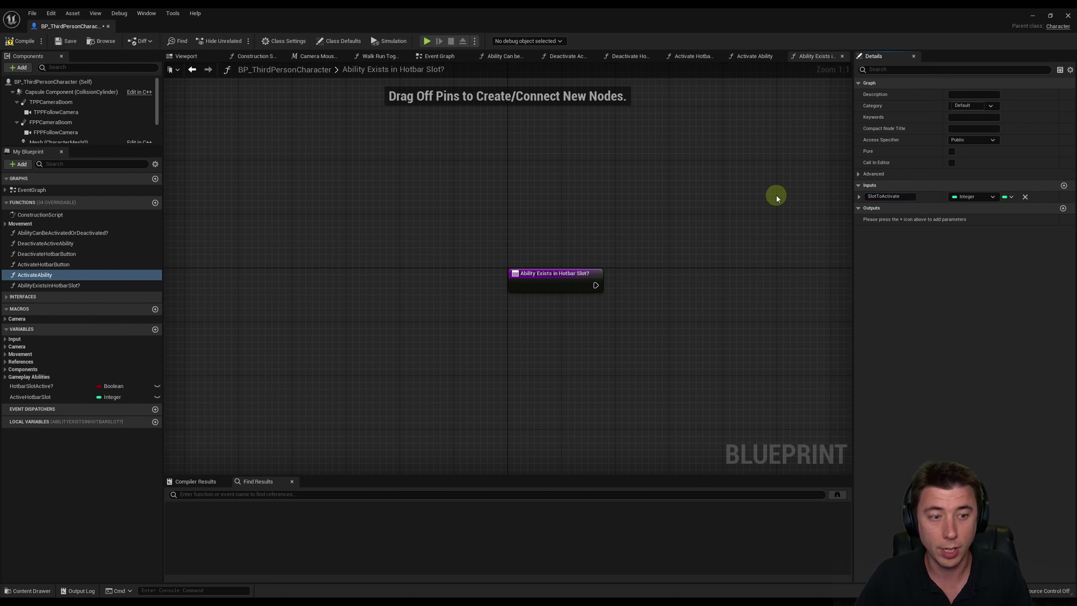
Give AbilityExistsInHotbarSlot? a SlotToAssessForActivation input and Boolean output, wire it, then compile and save
{"action": "left_click", "coordinate": [41, 286]}
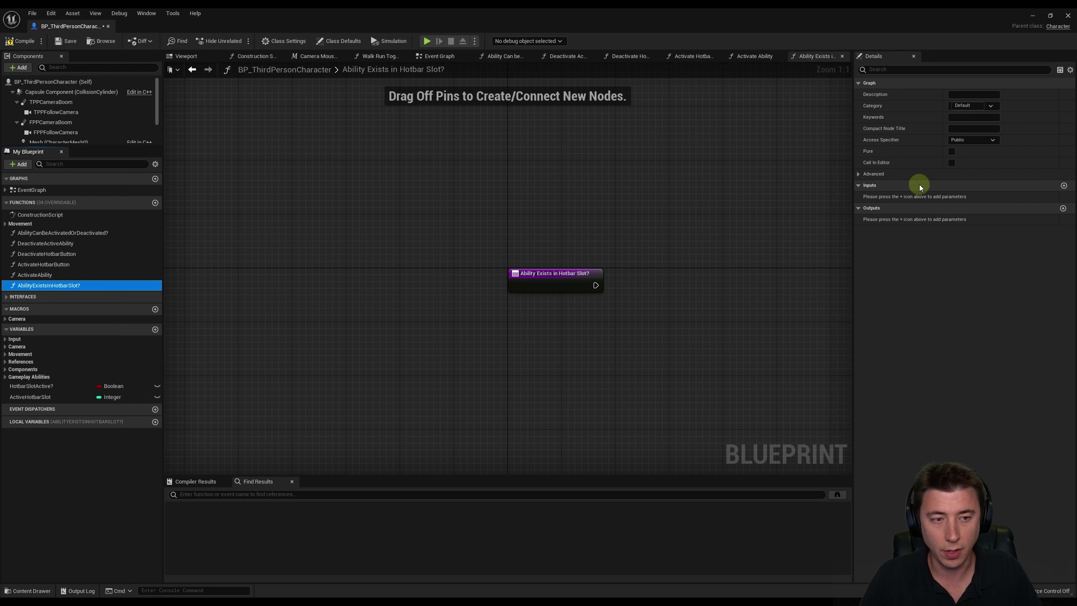
{"action": "left_click", "coordinate": [1063, 186]}
{"action": "type", "text": "SlotToAssessForActivation"}
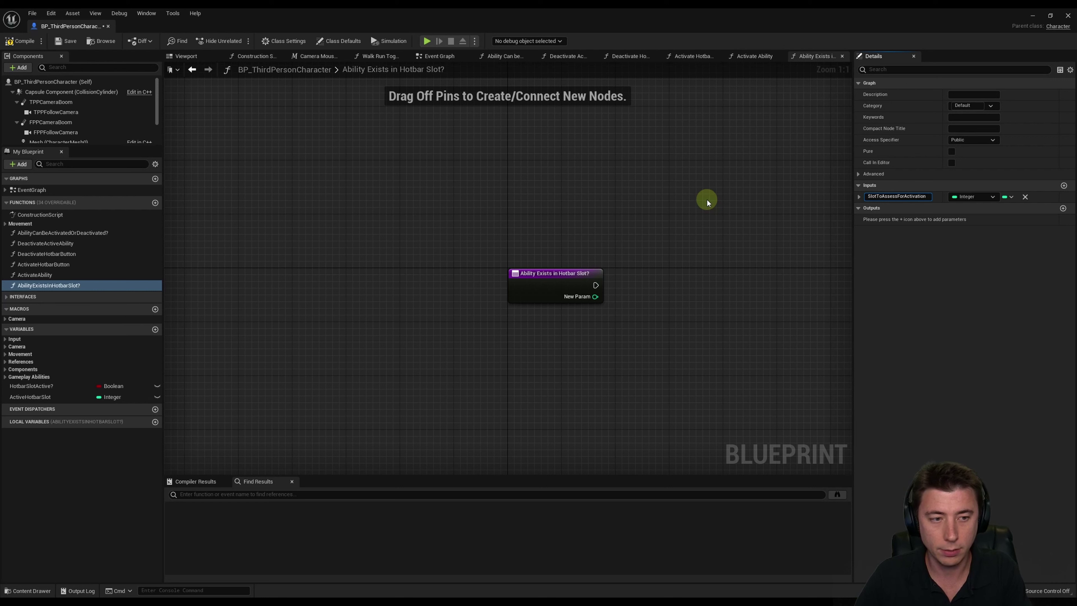
{"action": "key", "text": "Return"}
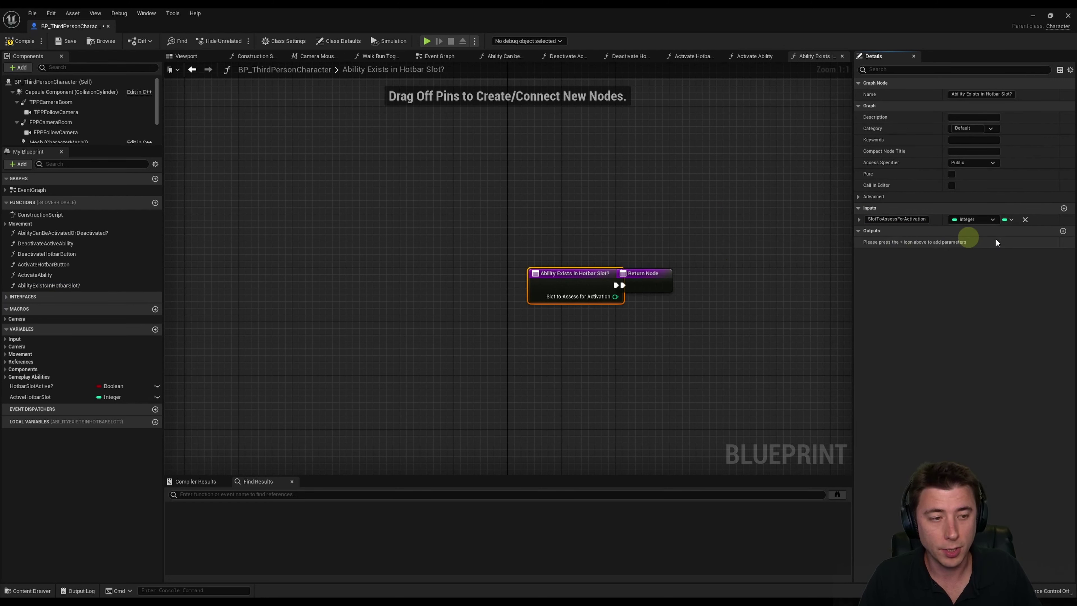
{"action": "left_click", "coordinate": [1063, 231]}
{"action": "type", "text": "A"}
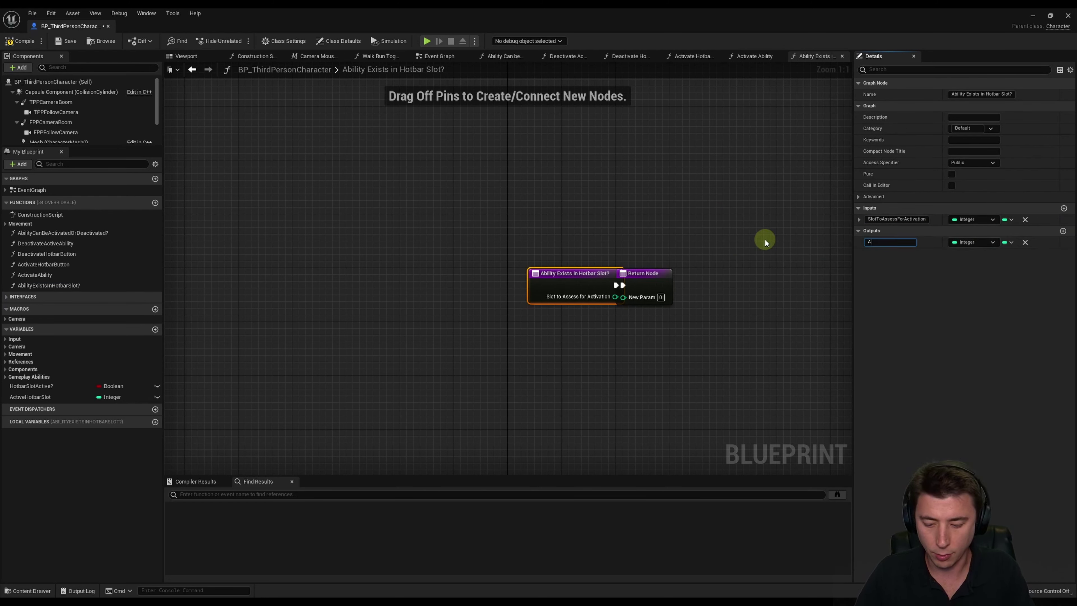
{"action": "type", "text": "bilityExist"}
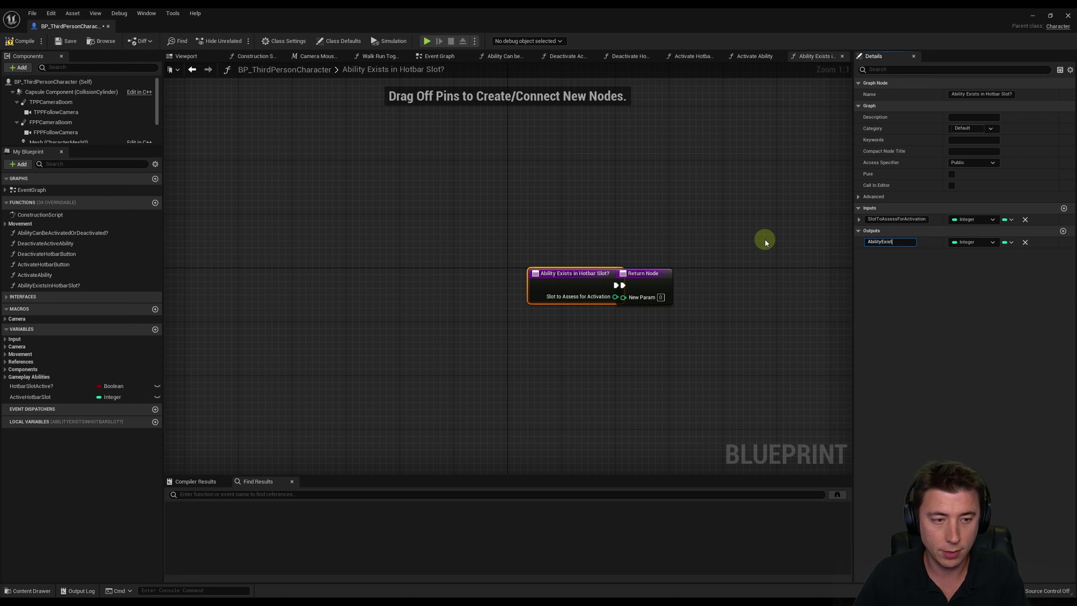
{"action": "type", "text": "sInHotbarSlot?"}
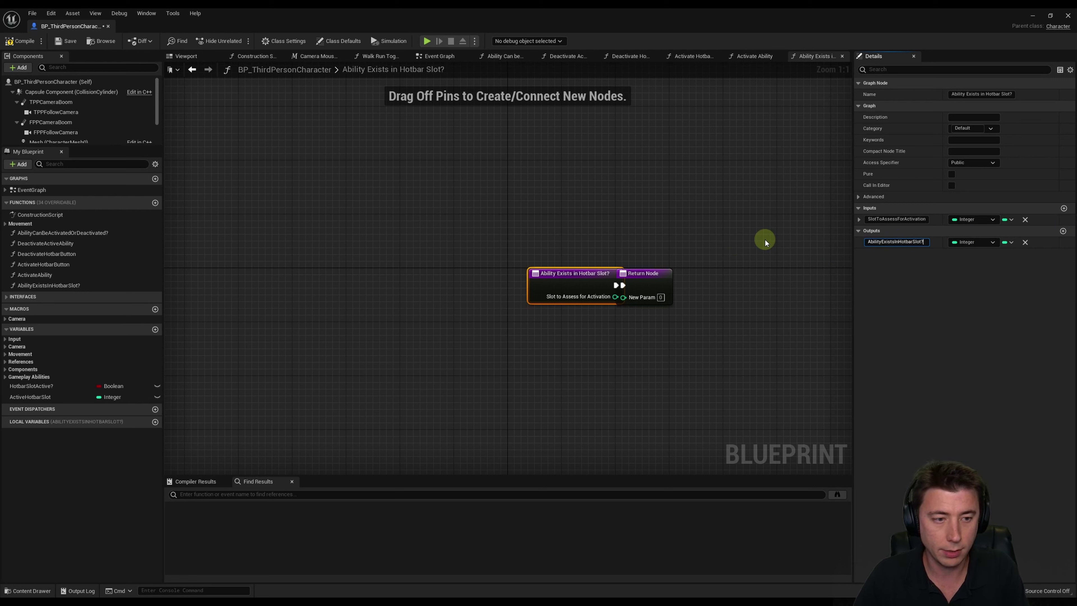
{"action": "key", "text": "Return"}
{"action": "left_click", "coordinate": [971, 242]}
{"action": "left_click", "coordinate": [969, 254]}
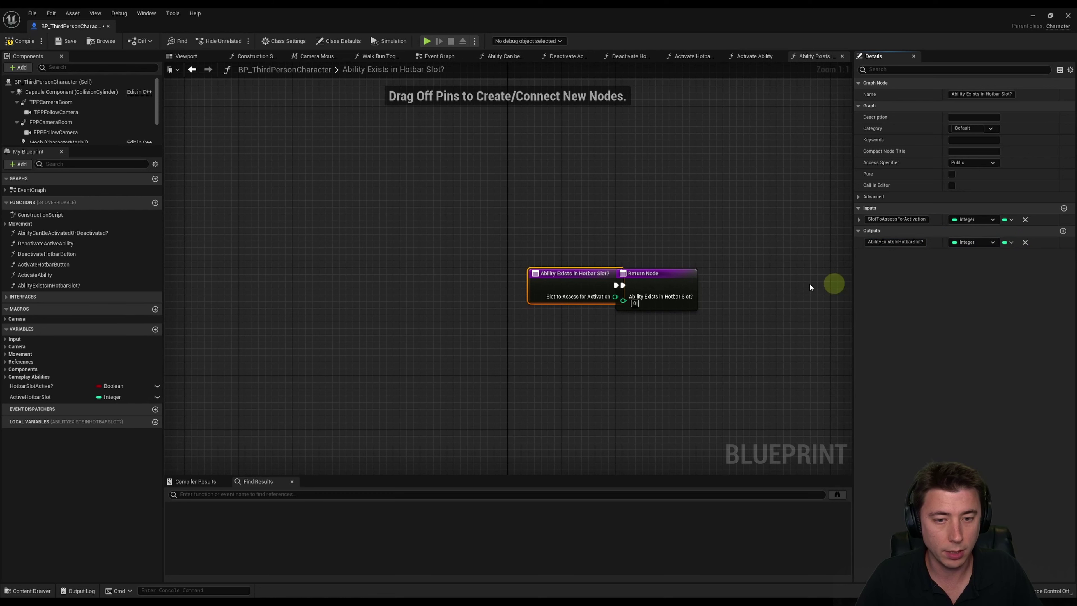
{"action": "left_click_drag", "start_coordinate": [569, 274], "coordinate": [306, 273]}
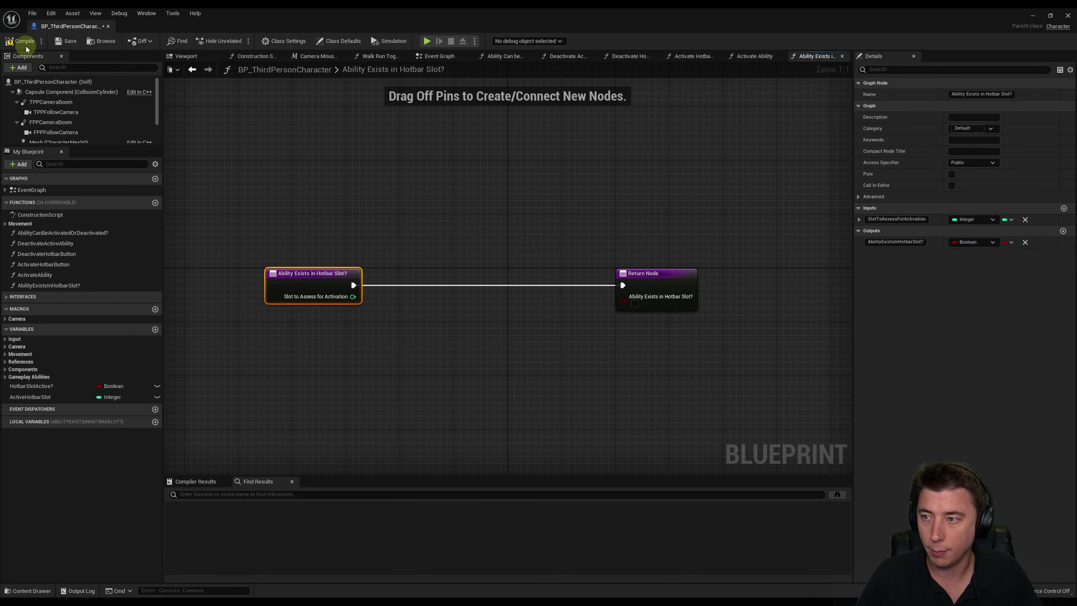
{"action": "left_click", "coordinate": [69, 42]}
{"action": "left_click", "coordinate": [284, 230]}
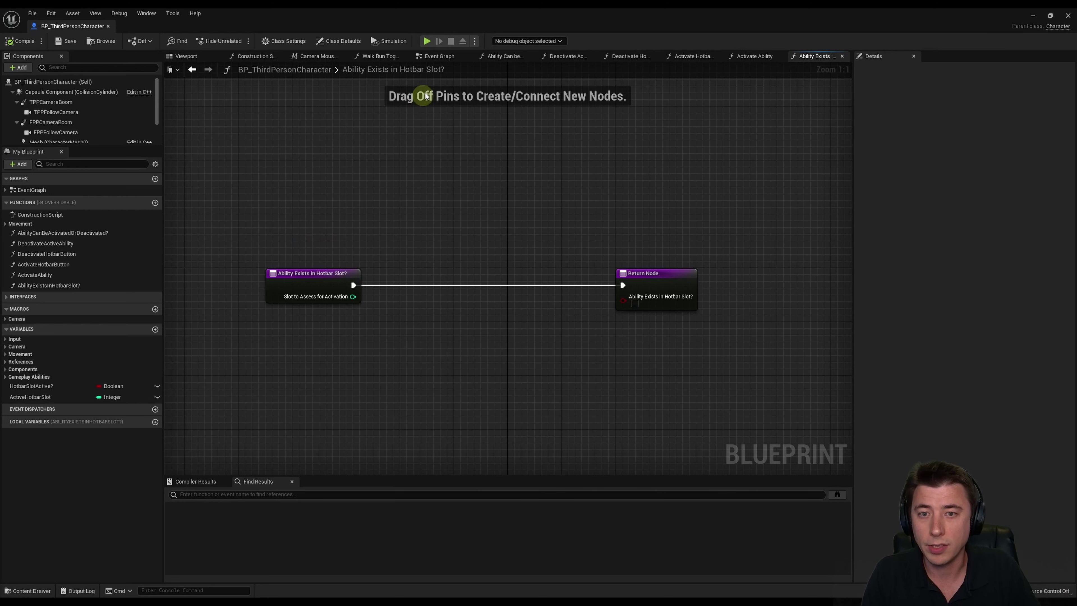
Disconnect the 1 key's Pressed from Is Valid and move all hotbar key event groups down
{"action": "left_click", "coordinate": [440, 57]}
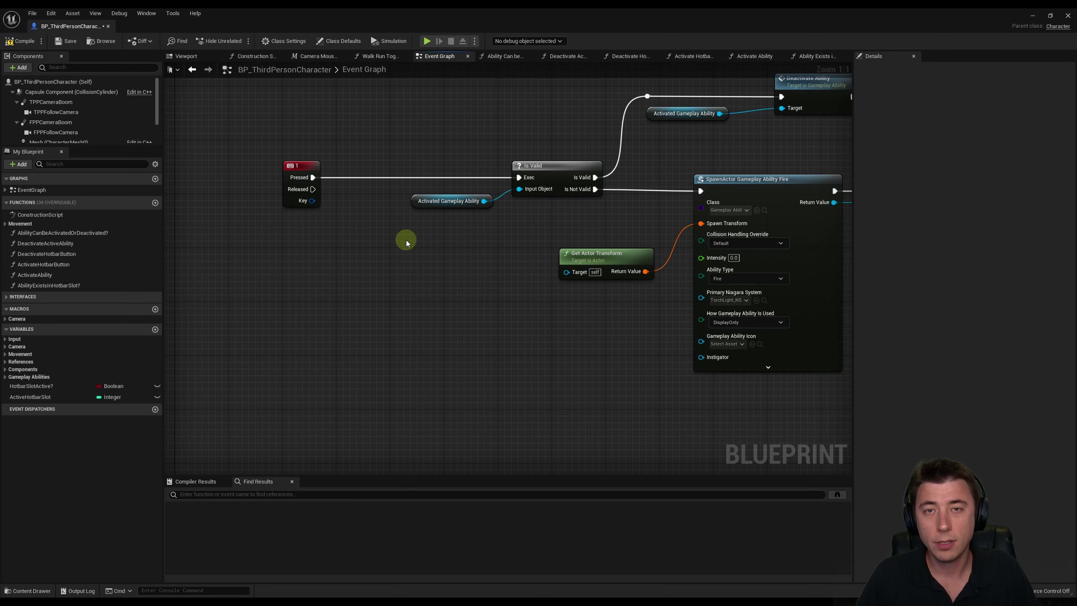
{"action": "left_click", "coordinate": [378, 178], "text": "alt"}
{"action": "scroll", "coordinate": [391, 191], "scroll_direction": "down", "scroll_amount": 3}
{"action": "scroll", "coordinate": [391, 191], "scroll_direction": "down", "scroll_amount": 2}
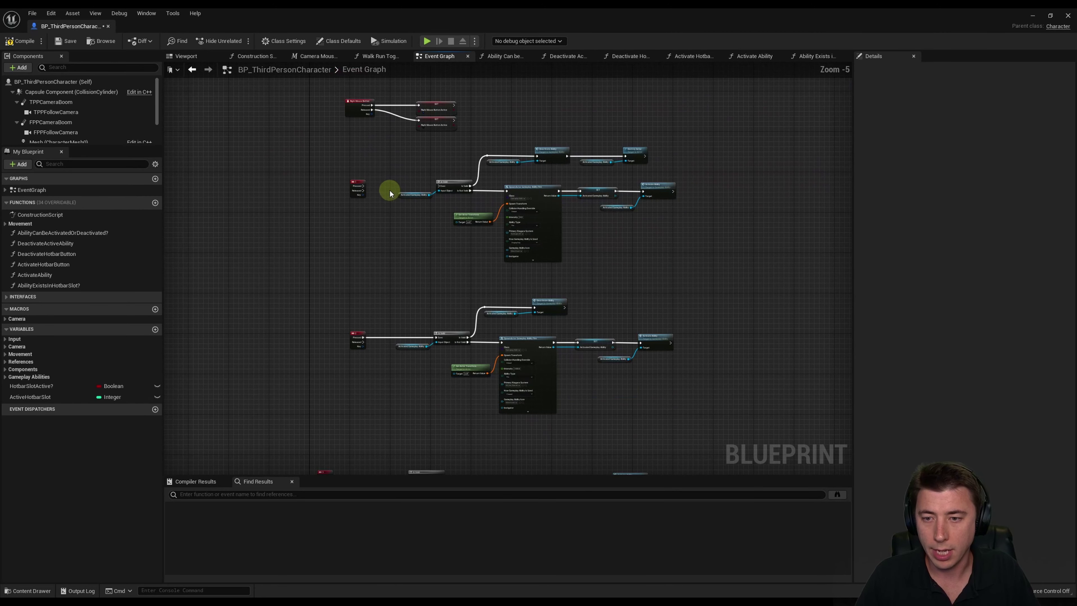
{"action": "scroll", "coordinate": [399, 154], "scroll_direction": "down", "scroll_amount": 4}
{"action": "scroll", "coordinate": [354, 153], "scroll_direction": "down", "scroll_amount": 2}
{"action": "left_click_drag", "start_coordinate": [344, 138], "coordinate": [576, 375]}
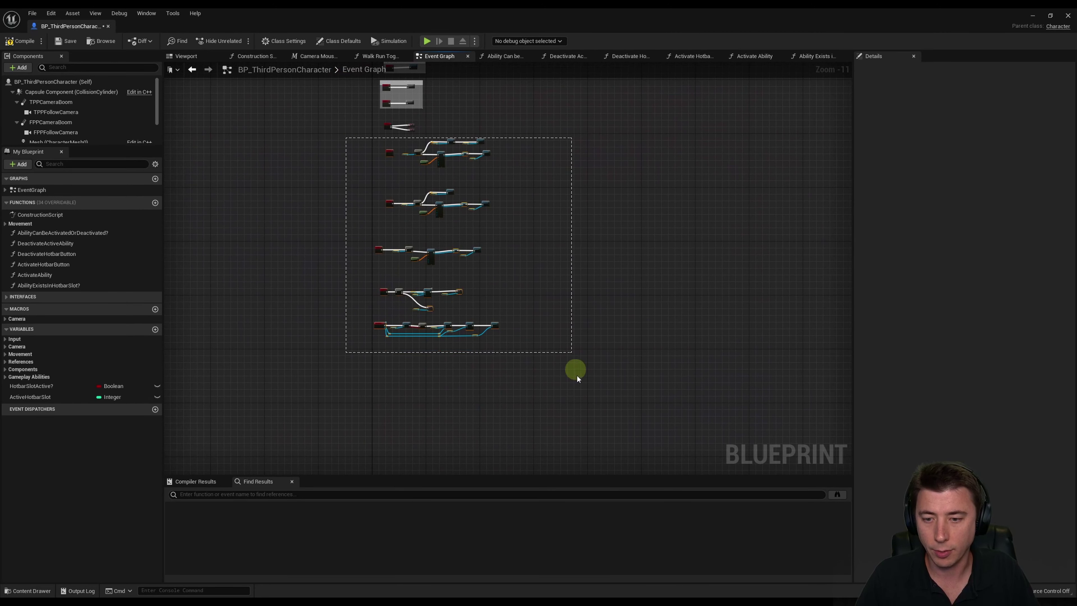
{"action": "left_click_drag", "start_coordinate": [388, 163], "coordinate": [388, 215]}
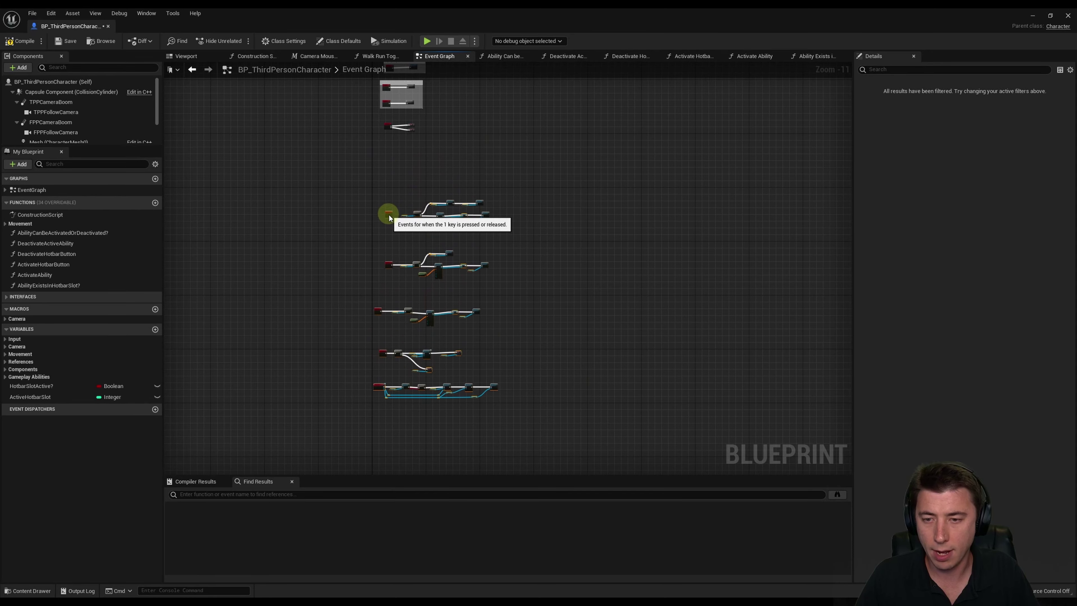
Move the 1 key event node up into empty graph space
{"action": "scroll", "coordinate": [442, 199], "scroll_direction": "up", "scroll_amount": 5}
{"action": "scroll", "coordinate": [442, 199], "scroll_direction": "up", "scroll_amount": 2}
{"action": "scroll", "coordinate": [433, 236], "scroll_direction": "up", "scroll_amount": 2}
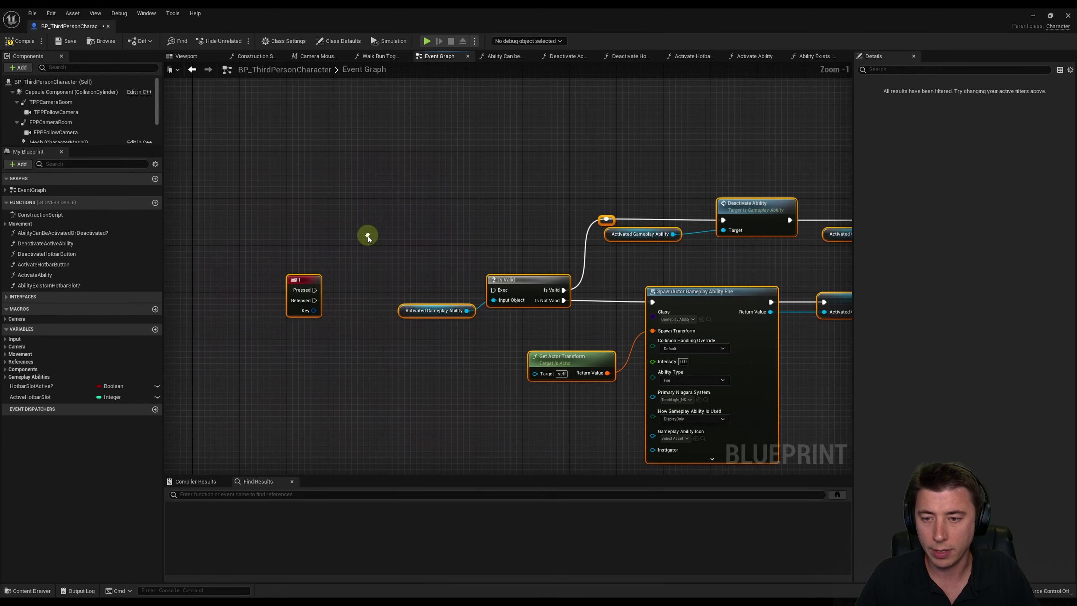
{"action": "scroll", "coordinate": [339, 260], "scroll_direction": "down", "scroll_amount": 3}
{"action": "left_click", "coordinate": [327, 262]}
{"action": "left_click_drag", "start_coordinate": [327, 261], "coordinate": [336, 197]}
{"action": "scroll", "coordinate": [397, 202], "scroll_direction": "up", "scroll_amount": 2}
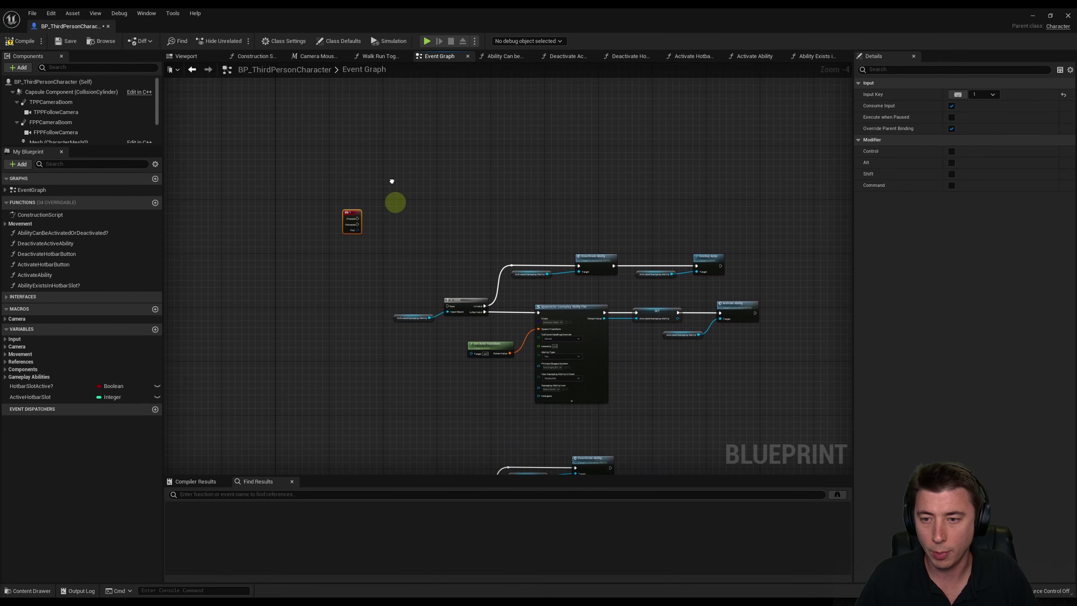
{"action": "left_click_drag", "start_coordinate": [355, 274], "coordinate": [357, 203]}
{"action": "scroll", "coordinate": [356, 203], "scroll_direction": "up", "scroll_amount": 1}
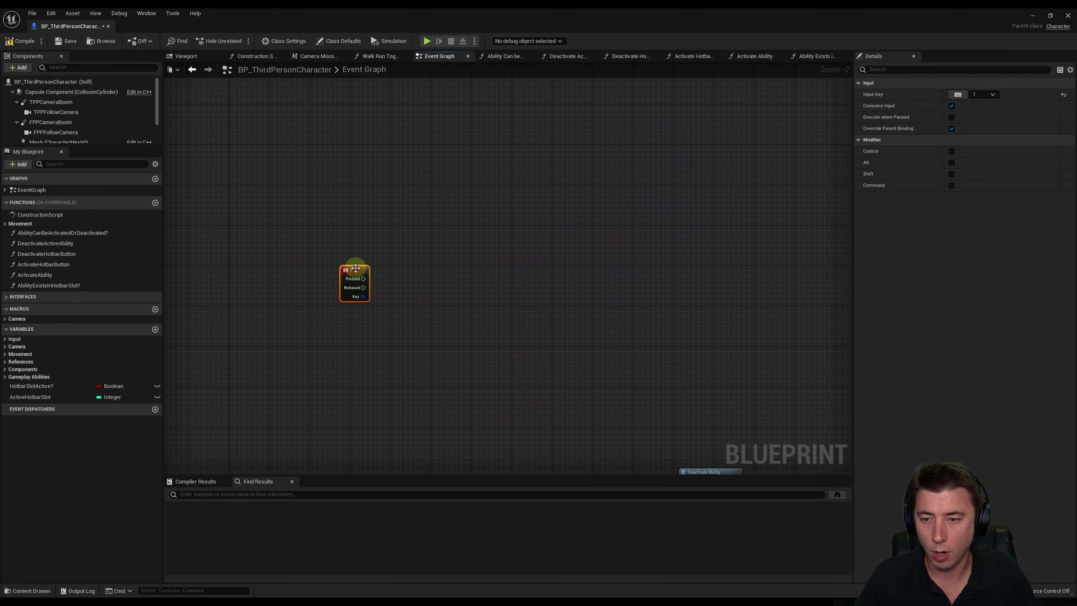
{"action": "left_click_drag", "start_coordinate": [353, 260], "coordinate": [348, 117]}
{"action": "right_click_drag", "start_coordinate": [410, 143], "coordinate": [421, 240]}
{"action": "scroll", "coordinate": [400, 259], "scroll_direction": "up", "scroll_amount": 1}
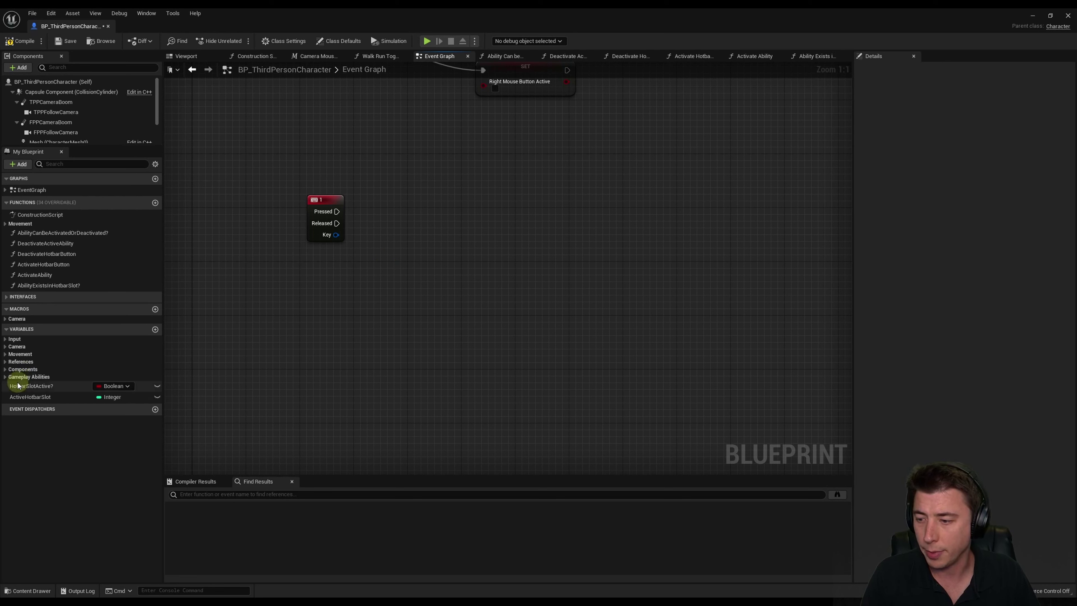
Branch the 1 key's Pressed on a Hotbar Slot Active? getter
{"action": "mouse_move", "coordinate": [64, 386]}
{"action": "left_mouse_down"}
{"action": "mouse_move", "coordinate": [389, 228]}
{"action": "mouse_move", "coordinate": [489, 196]}
{"action": "left_mouse_up"}
{"action": "left_click", "coordinate": [420, 241]}
{"action": "type", "text": "branch"}
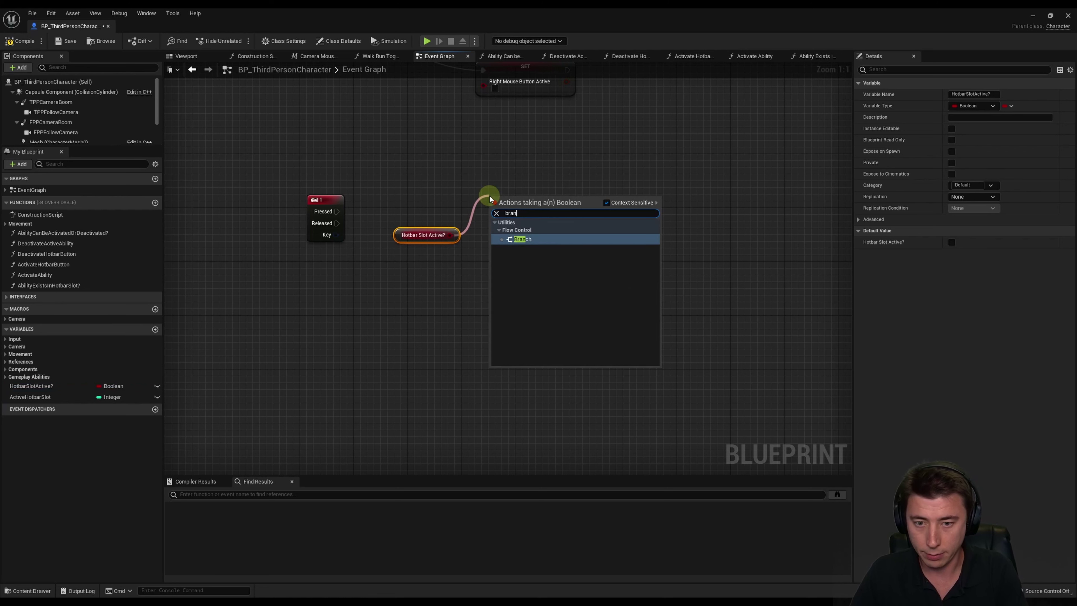
{"action": "key", "text": "Return"}
{"action": "left_click_drag", "start_coordinate": [337, 211], "coordinate": [496, 212]}
{"action": "right_click_drag", "start_coordinate": [496, 212], "coordinate": [355, 215]}
{"action": "left_click_drag", "start_coordinate": [284, 238], "coordinate": [296, 245]}
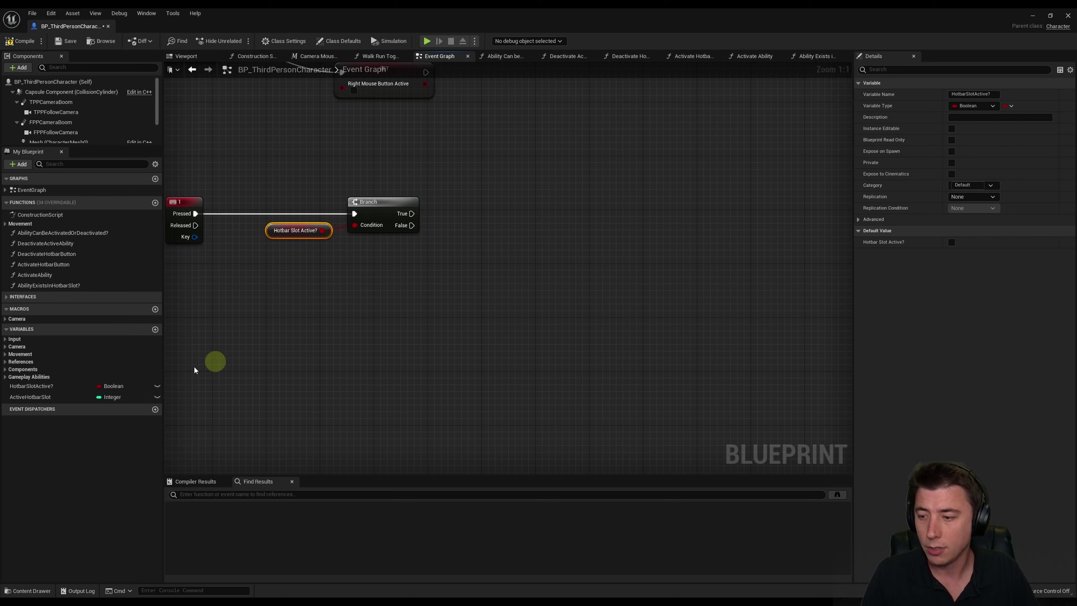
Add an Ability Can be Activated or Deactivated? call fed by Active Hotbar Slot
{"action": "left_click_drag", "start_coordinate": [30, 397], "coordinate": [534, 210]}
{"action": "left_click", "coordinate": [495, 235]}
{"action": "type", "text": "ability can"}
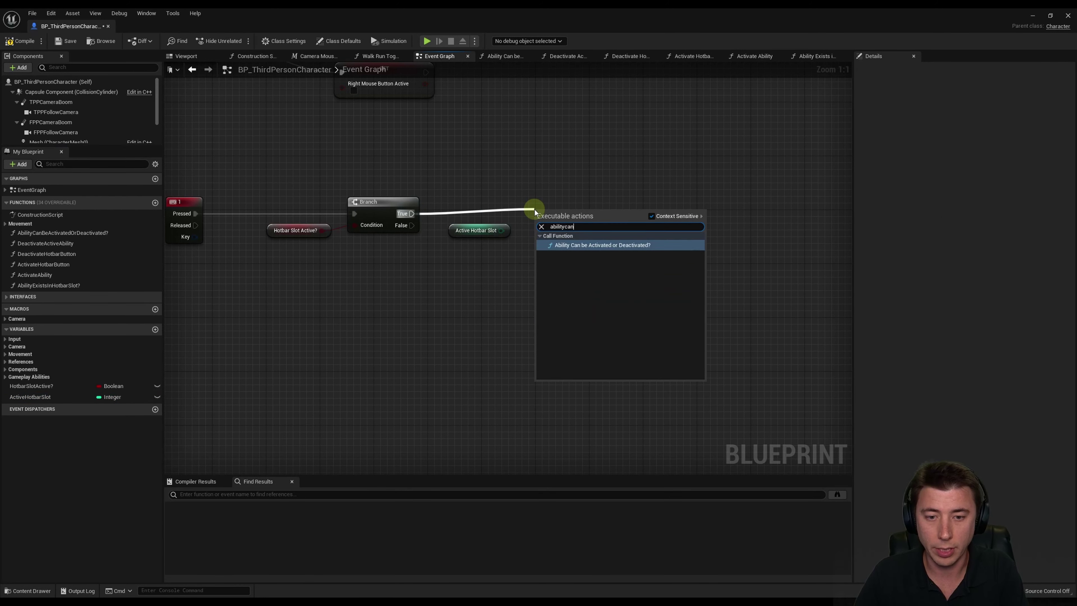
{"action": "key", "text": "Return"}
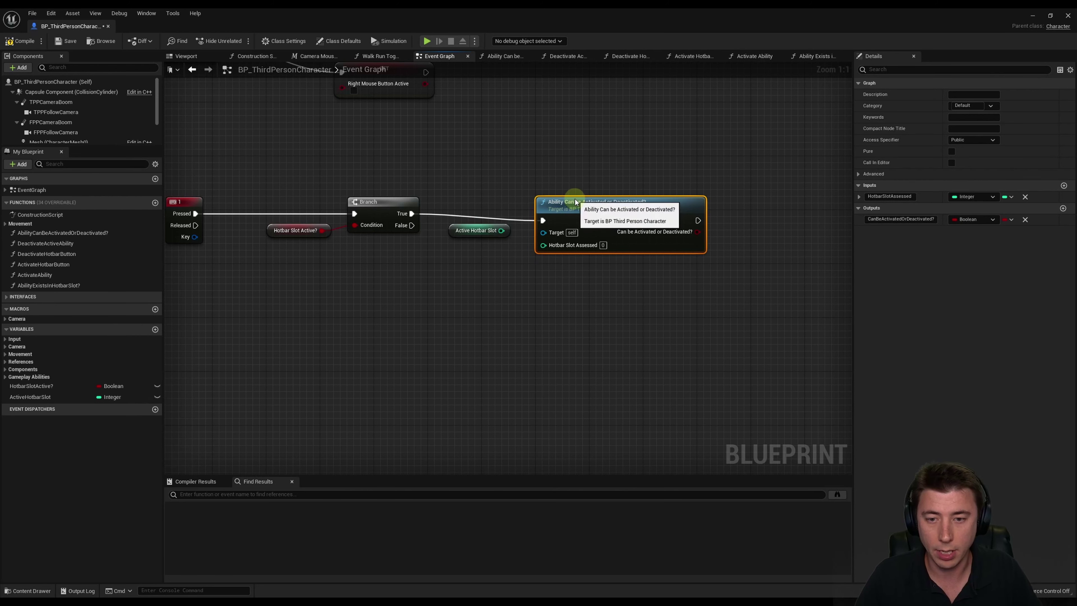
{"action": "left_click_drag", "start_coordinate": [576, 211], "coordinate": [576, 197]}
{"action": "left_click_drag", "start_coordinate": [501, 230], "coordinate": [547, 241]}
{"action": "left_click", "coordinate": [586, 274]}
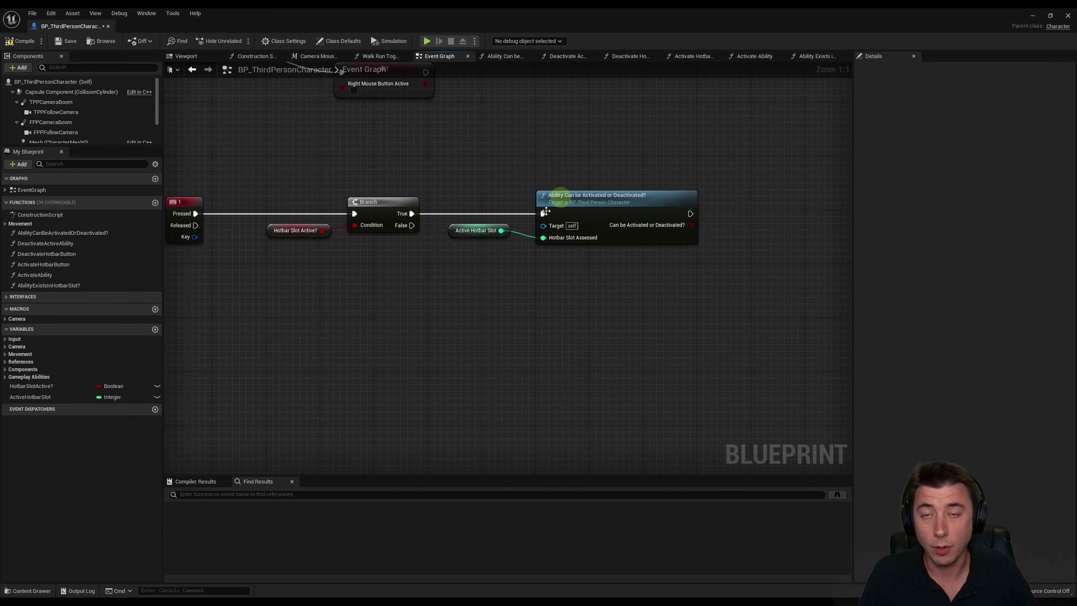
{"action": "right_click_drag", "start_coordinate": [777, 217], "coordinate": [558, 230]}
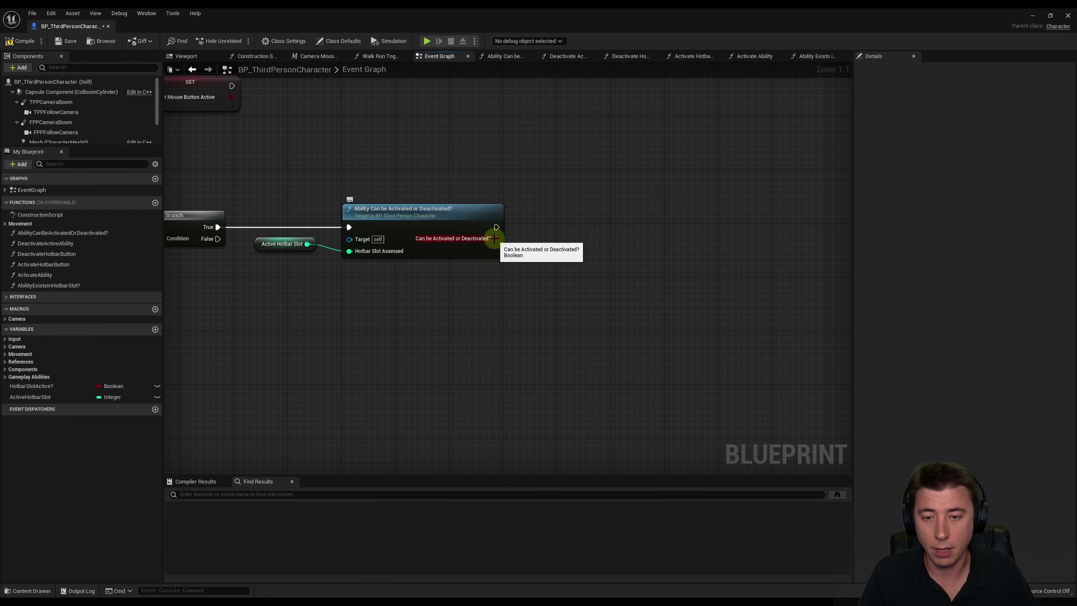
Branch on the can-toggle result and call Deactivate Active Ability from True
{"action": "left_click_drag", "start_coordinate": [495, 239], "coordinate": [540, 224]}
{"action": "type", "text": "branch"}
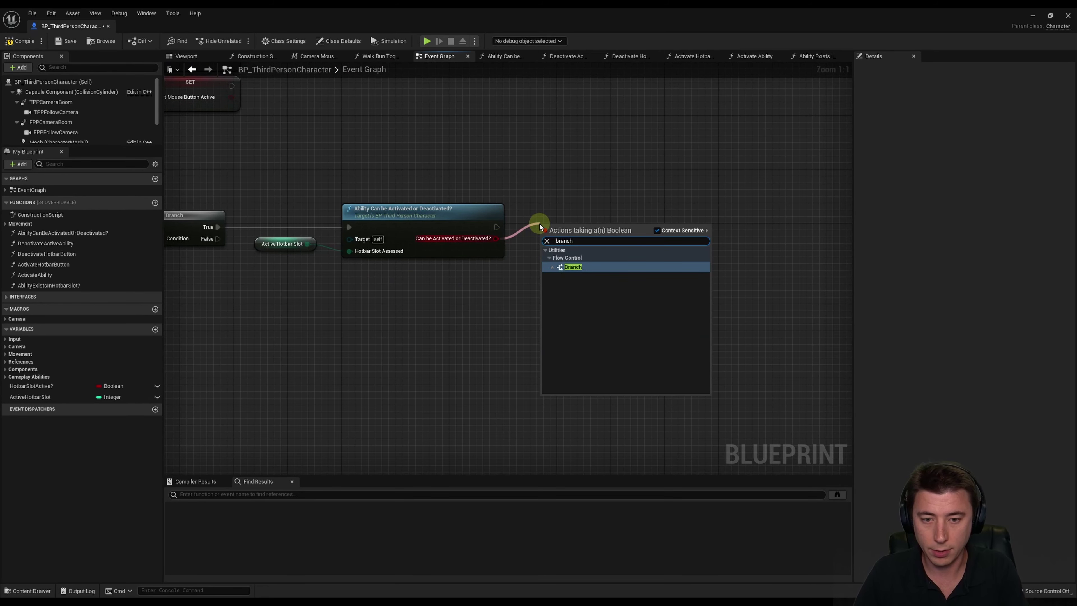
{"action": "key", "text": "Return"}
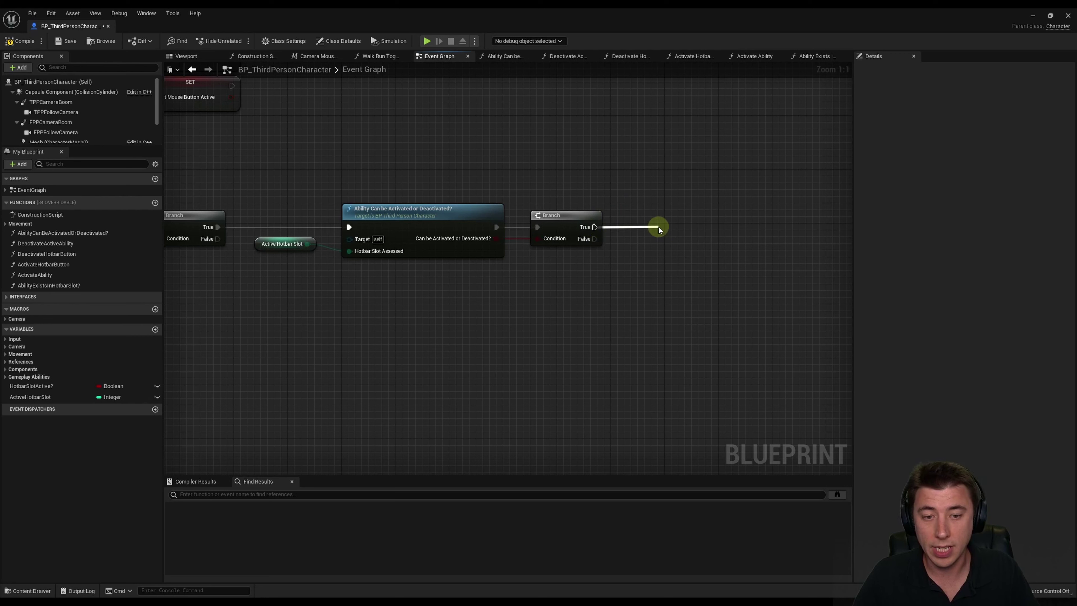
{"action": "left_click_drag", "start_coordinate": [592, 227], "coordinate": [659, 228]}
{"action": "type", "text": "deactivate"}
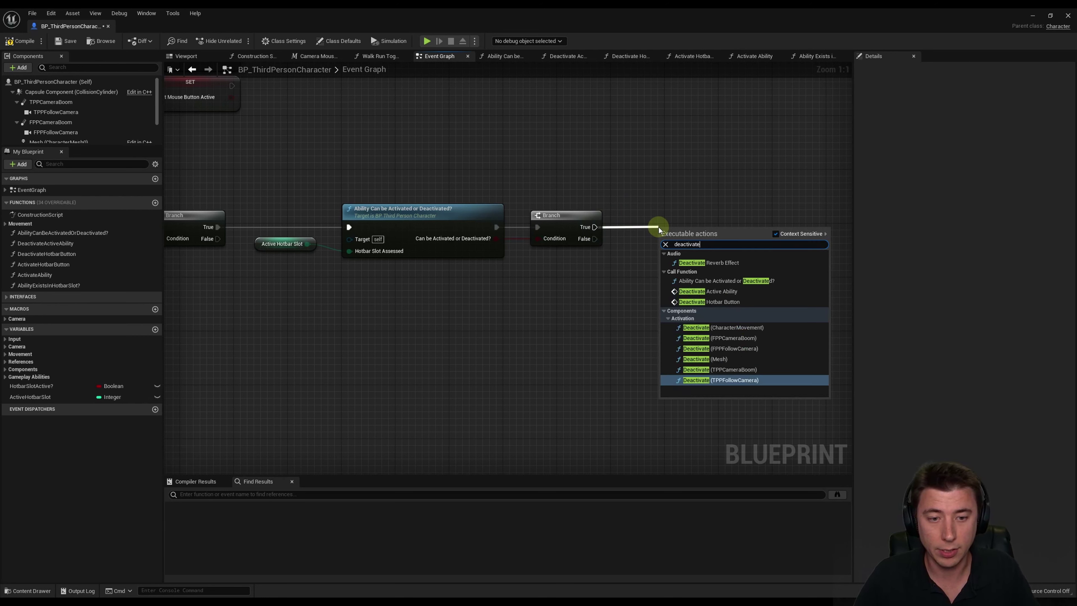
{"action": "type", "text": " abi"}
{"action": "left_click", "coordinate": [706, 273]}
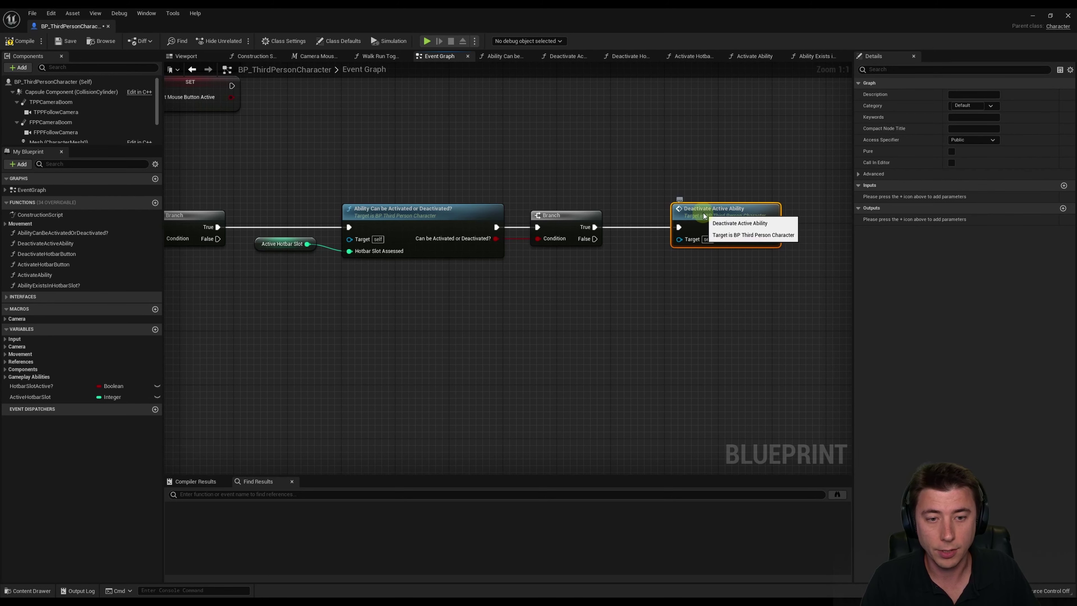
Add an integer SlotToDeactivate input to Deactivate Active Ability and save
{"action": "double_click", "coordinate": [738, 223]}
{"action": "left_click", "coordinate": [534, 275]}
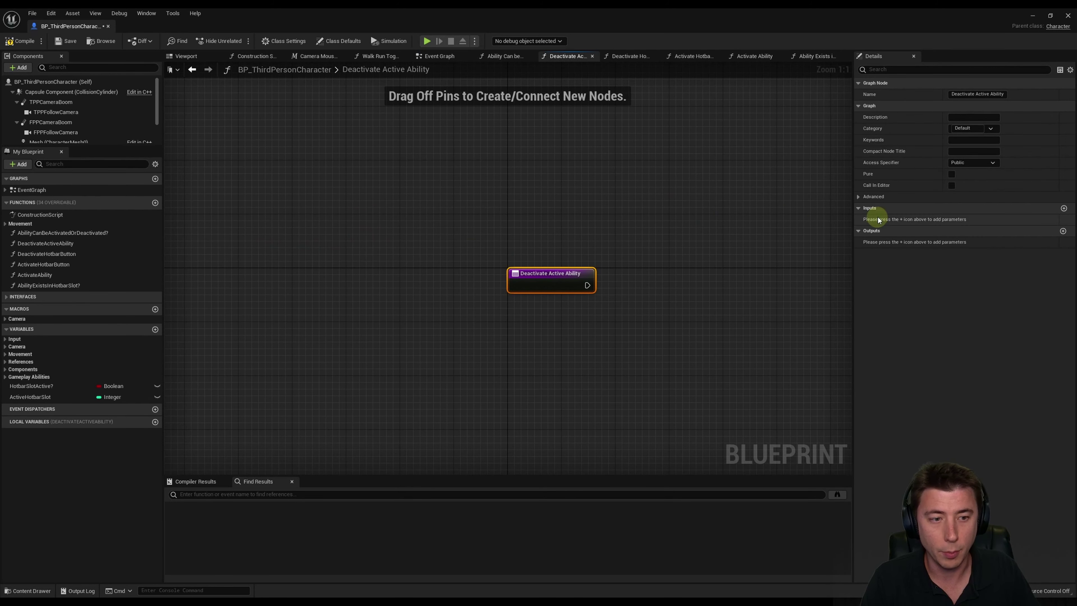
{"action": "left_click", "coordinate": [1064, 209]}
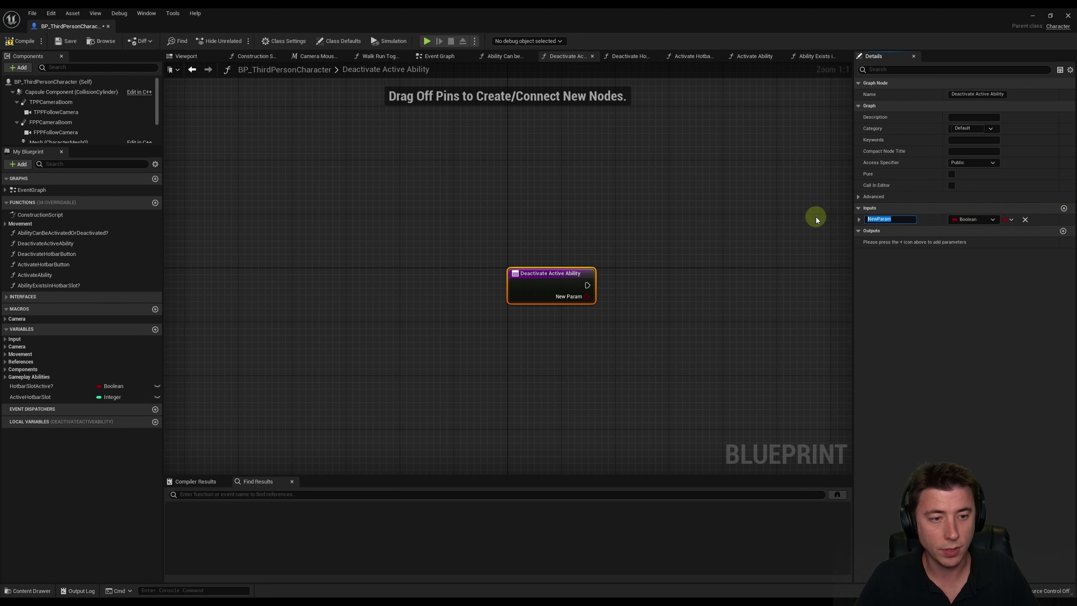
{"action": "type", "text": "SlotToDeactivate"}
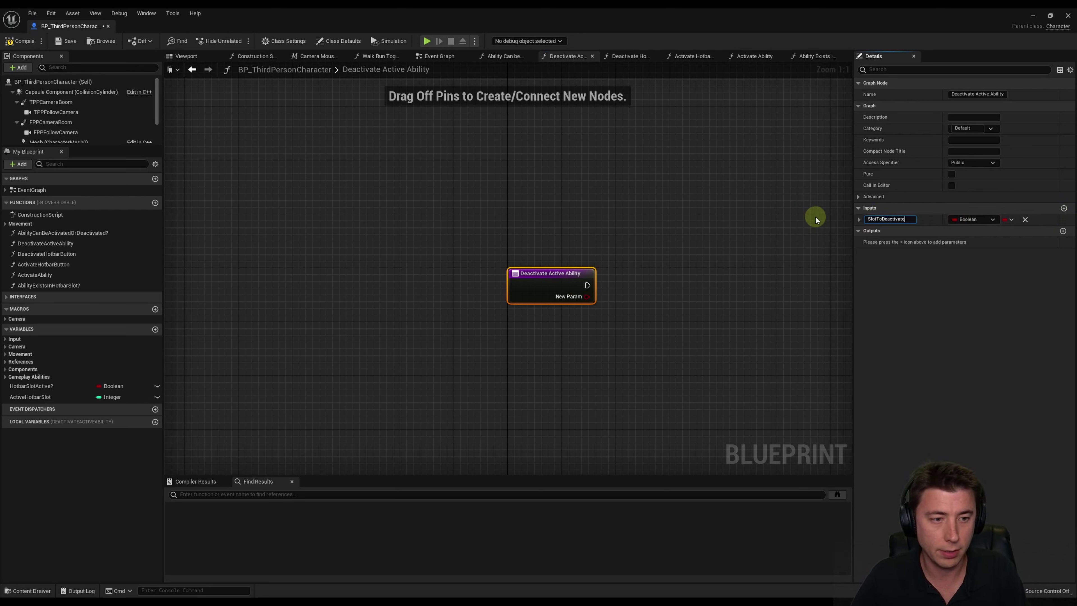
{"action": "key", "text": "Return"}
{"action": "left_click", "coordinate": [971, 219]}
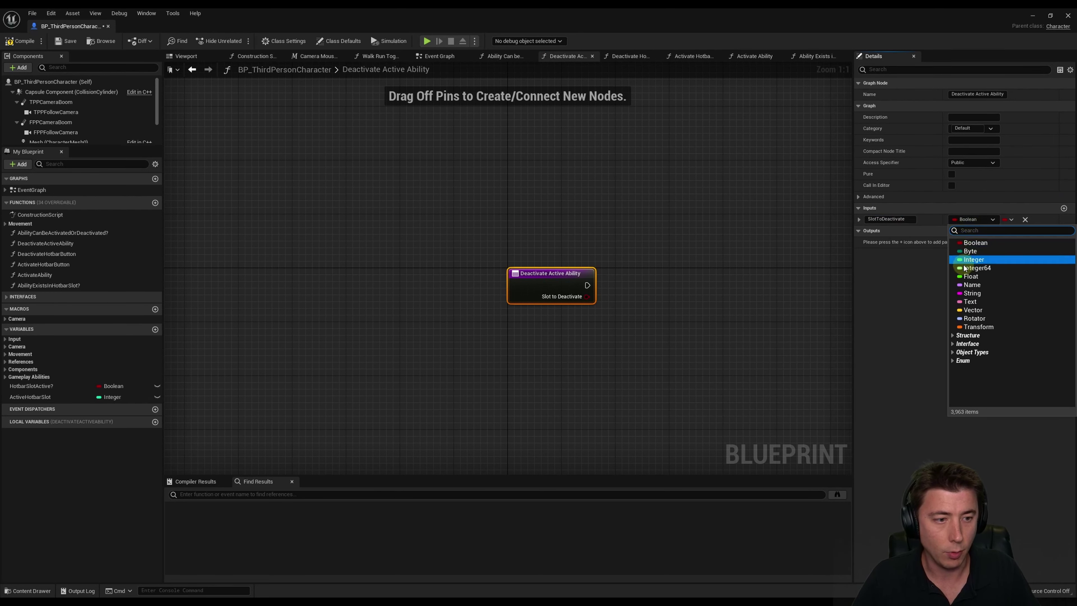
{"action": "left_click", "coordinate": [974, 260]}
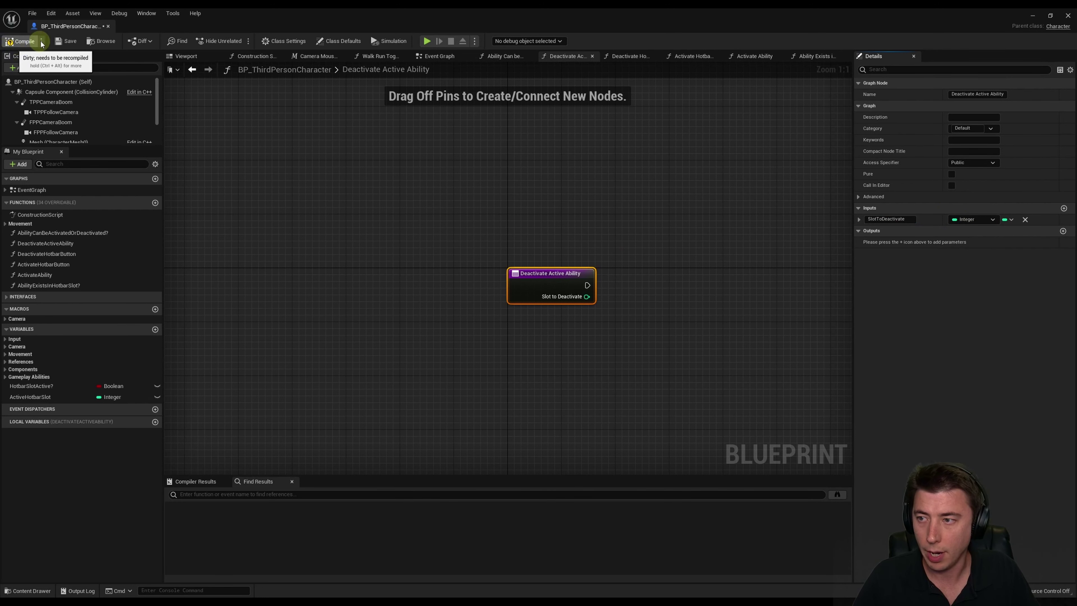
{"action": "left_click", "coordinate": [66, 41]}
In the Event Graph, wire an Active Hotbar Slot getter into Slot to Deactivate
{"action": "left_click", "coordinate": [431, 54]}
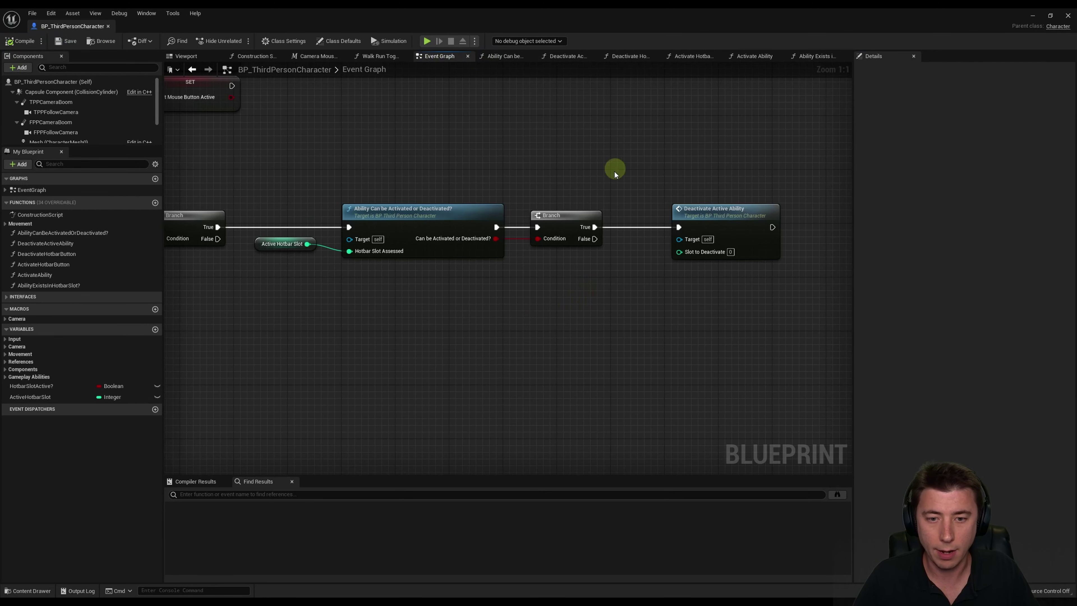
{"action": "mouse_move", "coordinate": [29, 397]}
{"action": "left_mouse_down"}
{"action": "mouse_move", "coordinate": [593, 258]}
{"action": "mouse_move", "coordinate": [678, 252]}
{"action": "left_mouse_up"}
{"action": "left_click", "coordinate": [628, 273]}
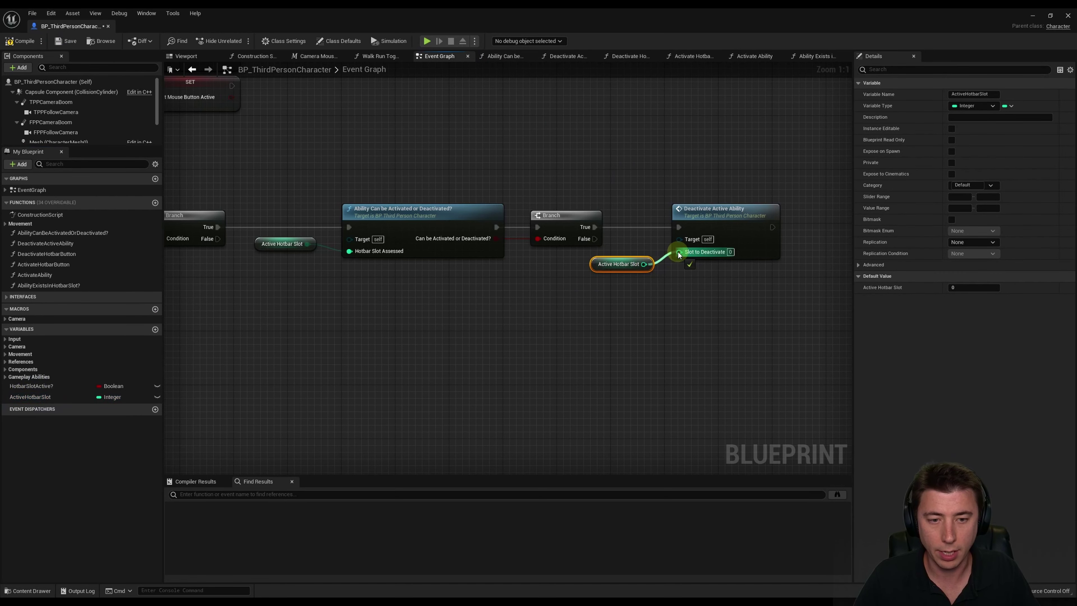
{"action": "right_click_drag", "start_coordinate": [682, 231], "coordinate": [708, 298]}
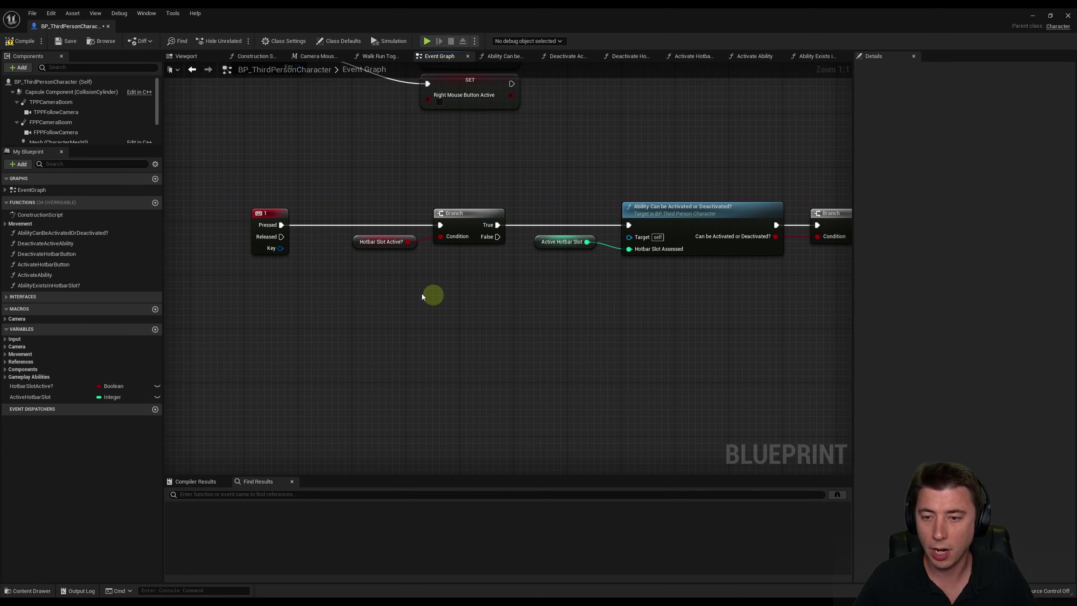
{"action": "right_click_drag", "start_coordinate": [433, 296], "coordinate": [335, 226]}
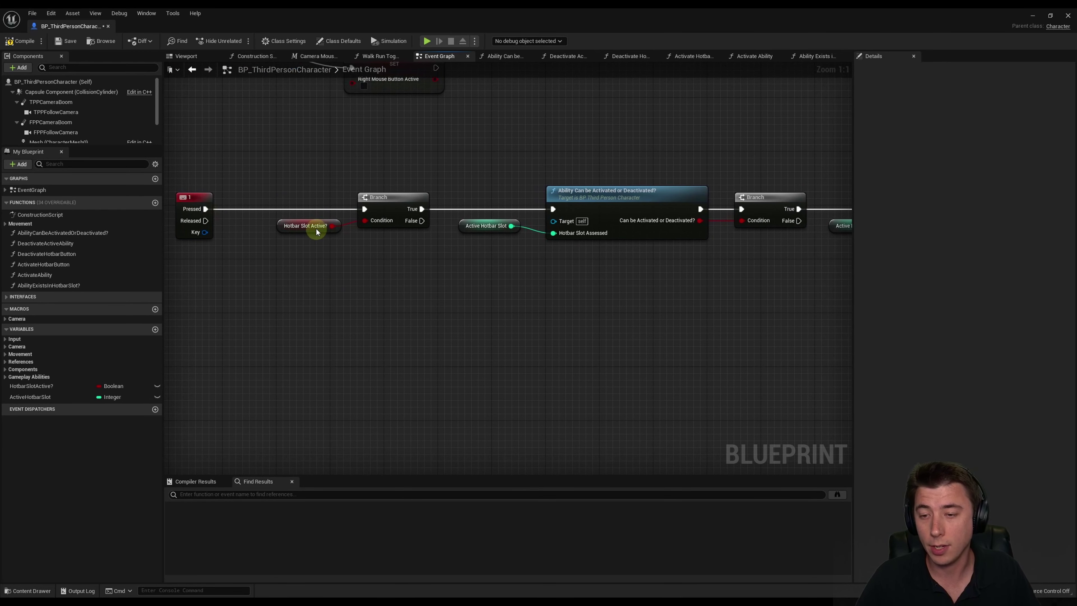
Call Ability Exists in Hotbar Slot? from the first Branch's False output
{"action": "left_click_drag", "start_coordinate": [422, 221], "coordinate": [492, 327]}
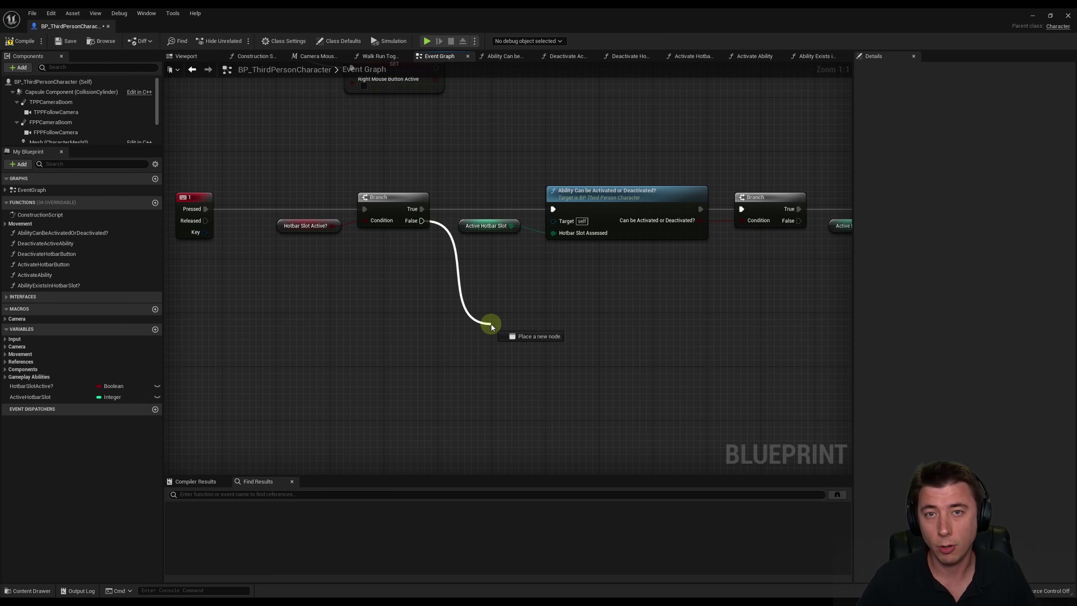
{"action": "key", "text": "Escape"}
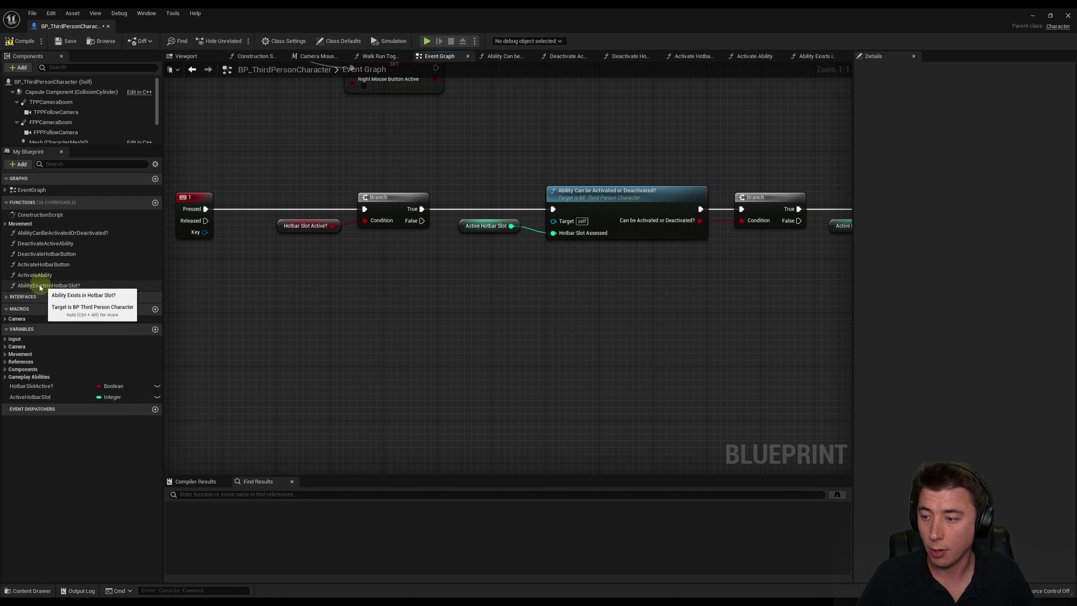
{"action": "left_click_drag", "start_coordinate": [39, 285], "coordinate": [480, 313]}
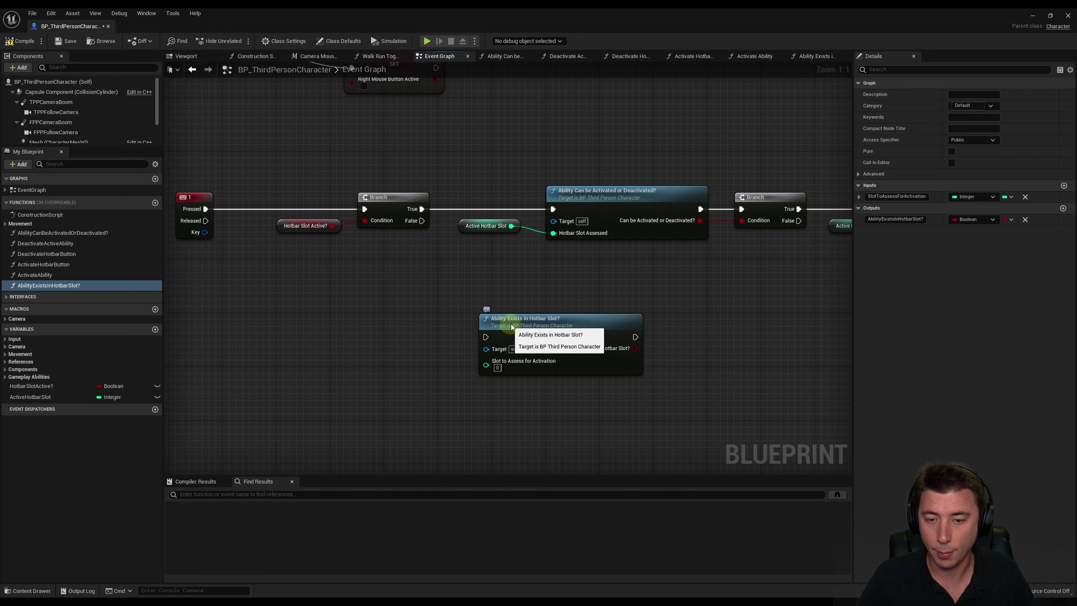
{"action": "left_click_drag", "start_coordinate": [421, 221], "coordinate": [486, 337]}
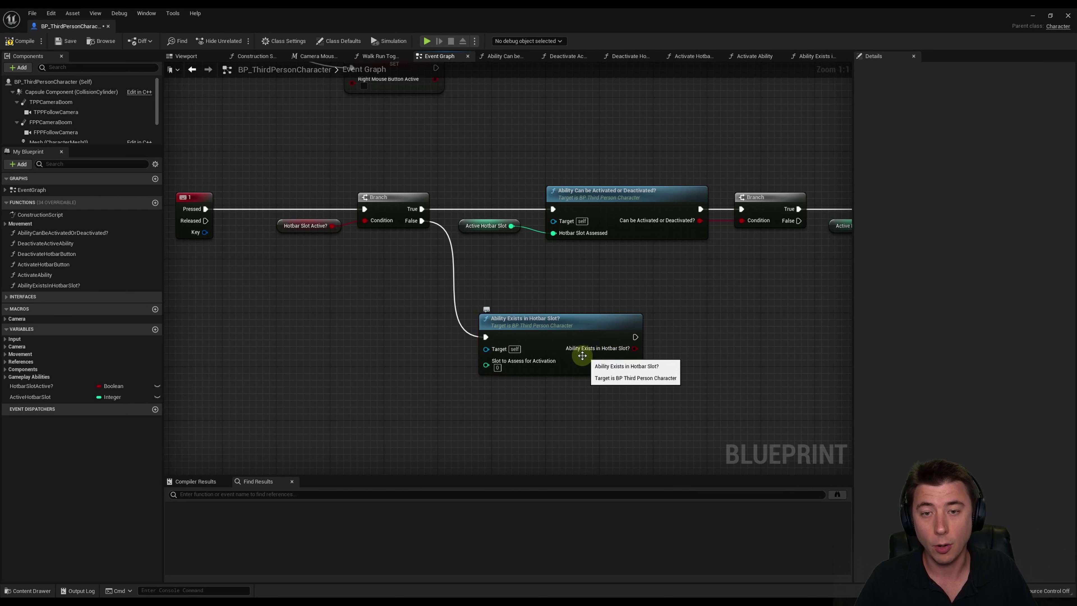
Add a Branch driven by the Ability Exists in Hotbar Slot? result
{"action": "left_click_drag", "start_coordinate": [626, 350], "coordinate": [680, 332]}
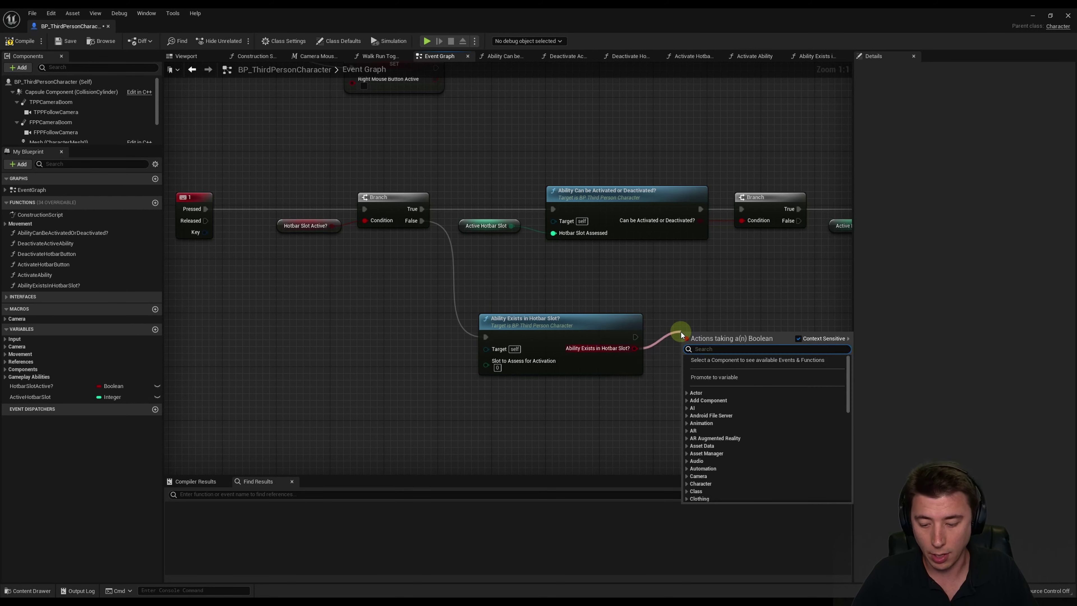
{"action": "type", "text": "branch"}
{"action": "key", "text": "Escape"}
{"action": "key", "text": "b"}
{"action": "right_click_drag", "start_coordinate": [676, 287], "coordinate": [290, 281]}
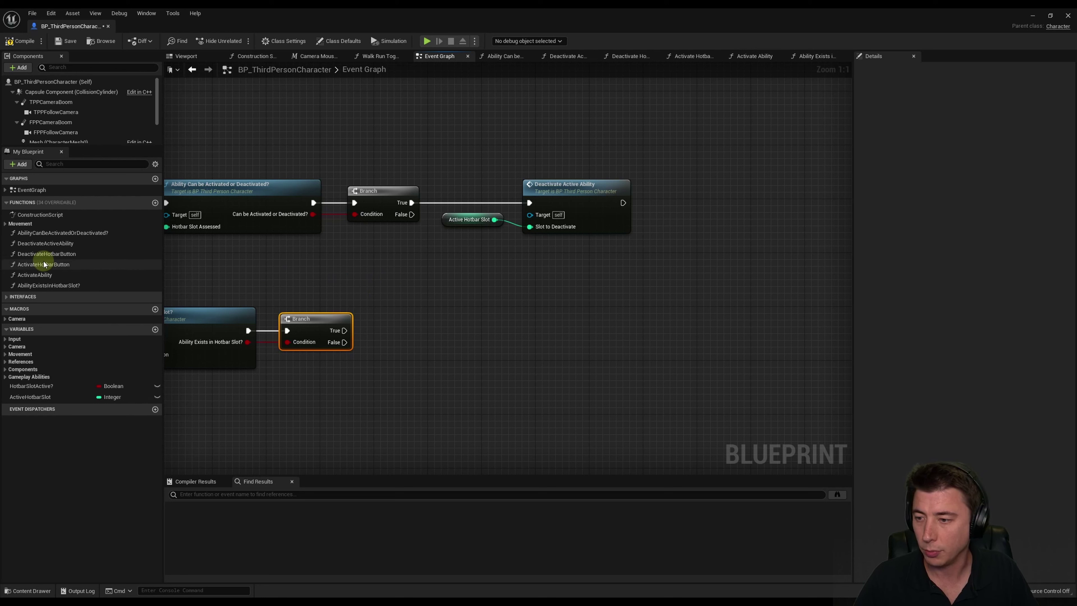
Call Activate Ability from the ability-exists Branch's True output
{"action": "left_click_drag", "start_coordinate": [35, 274], "coordinate": [429, 337]}
{"action": "left_click_drag", "start_coordinate": [345, 331], "coordinate": [430, 325]}
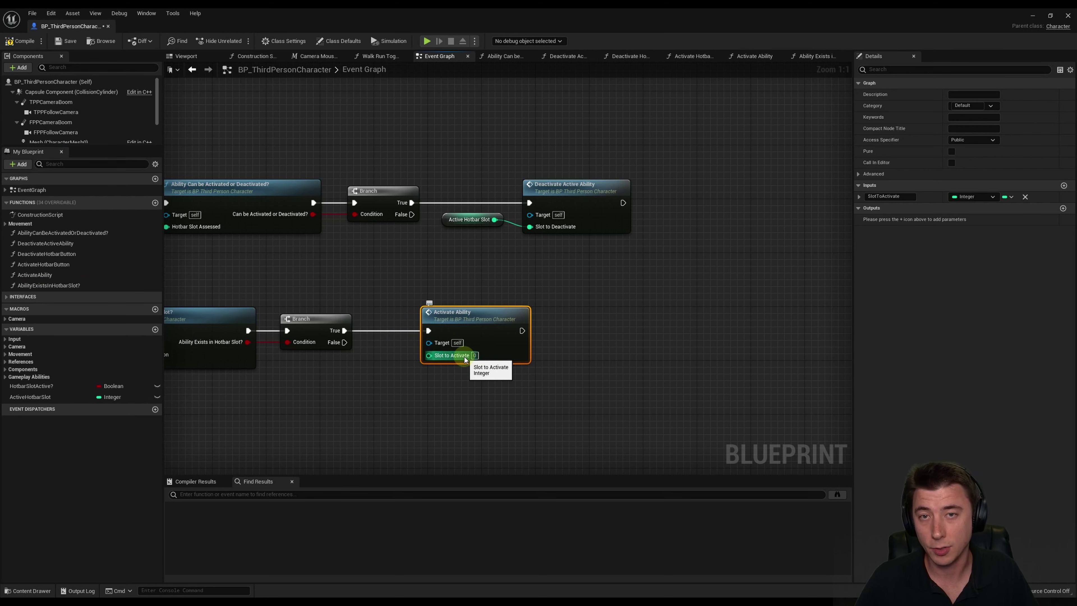
{"action": "left_click", "coordinate": [414, 389]}
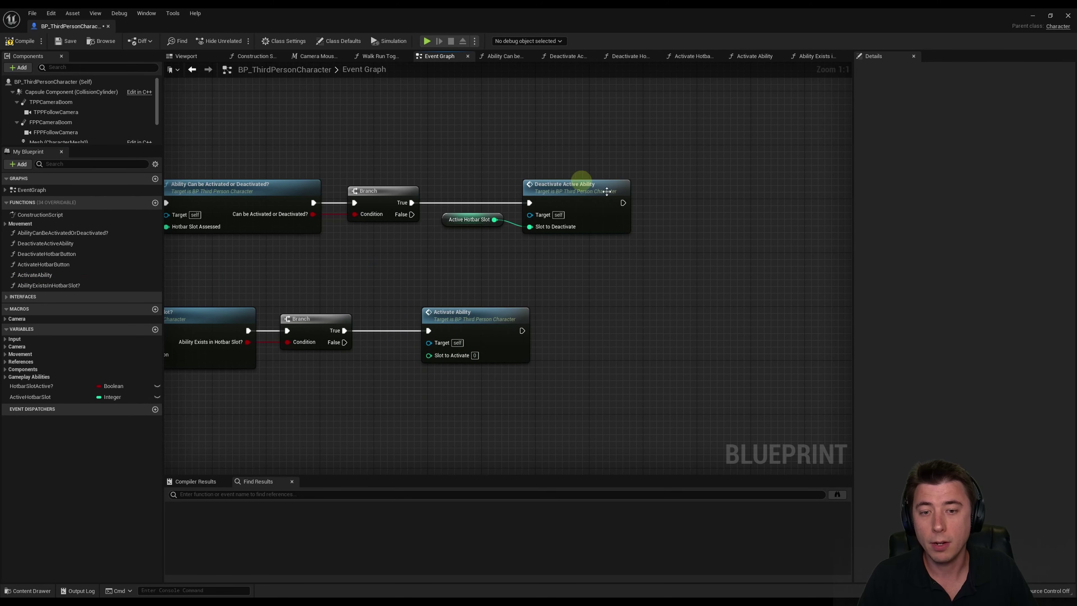
Shift the three lower check nodes right and add a reroute point to straighten the exec wire
{"action": "right_click_drag", "start_coordinate": [357, 230], "coordinate": [408, 276]}
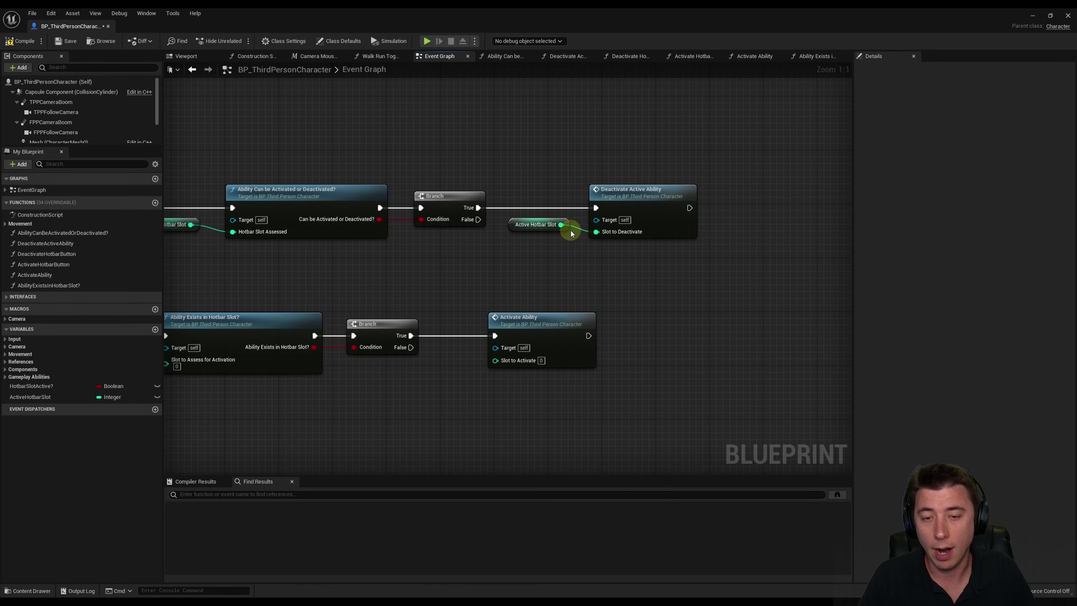
{"action": "right_click_drag", "start_coordinate": [431, 262], "coordinate": [536, 259]}
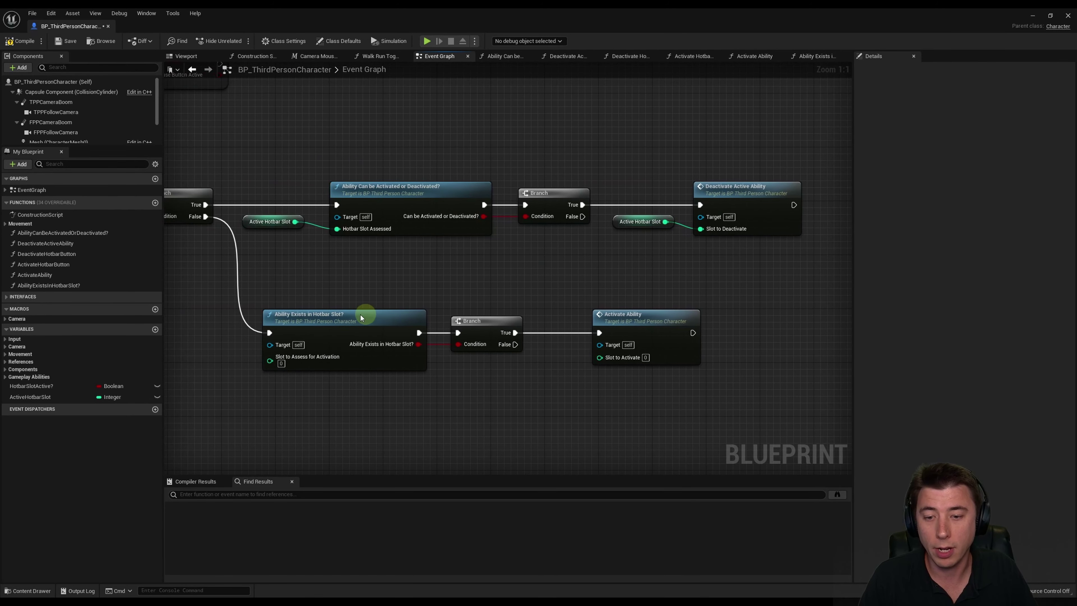
{"action": "right_click_drag", "start_coordinate": [432, 318], "coordinate": [601, 318]}
{"action": "right_click_drag", "start_coordinate": [236, 265], "coordinate": [361, 269]}
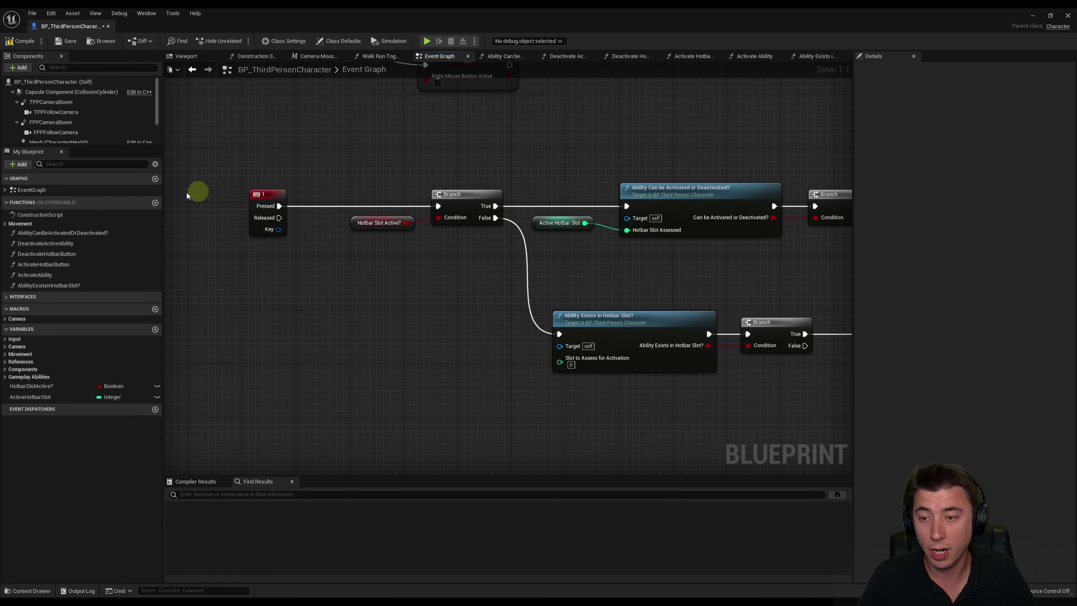
{"action": "right_click_drag", "start_coordinate": [679, 281], "coordinate": [361, 280]}
{"action": "left_click_drag", "start_coordinate": [344, 287], "coordinate": [620, 414]}
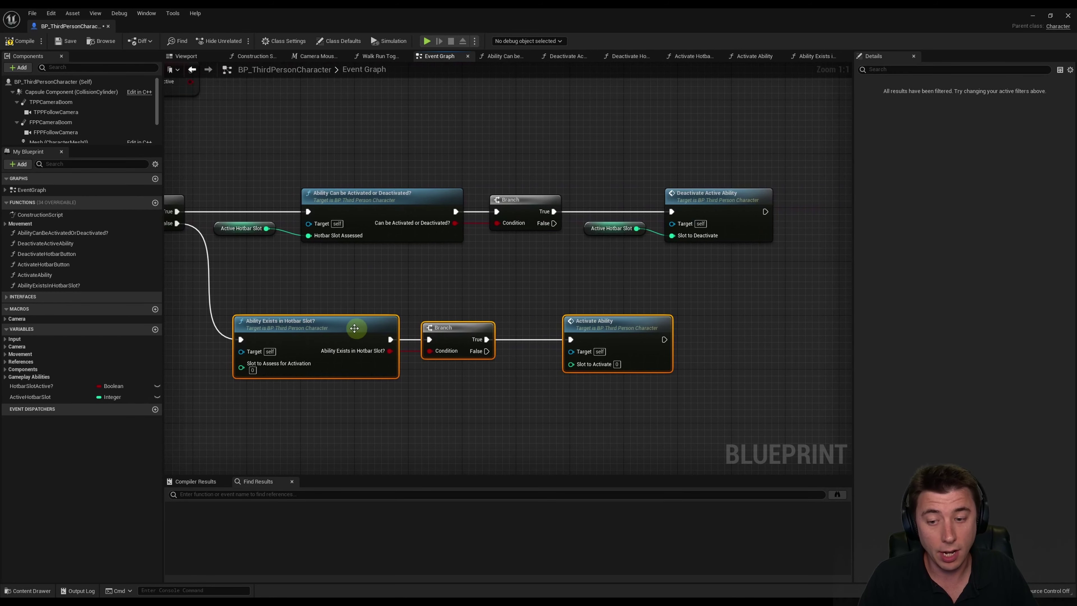
{"action": "left_click_drag", "start_coordinate": [355, 327], "coordinate": [590, 338]}
{"action": "double_click", "coordinate": [409, 335]}
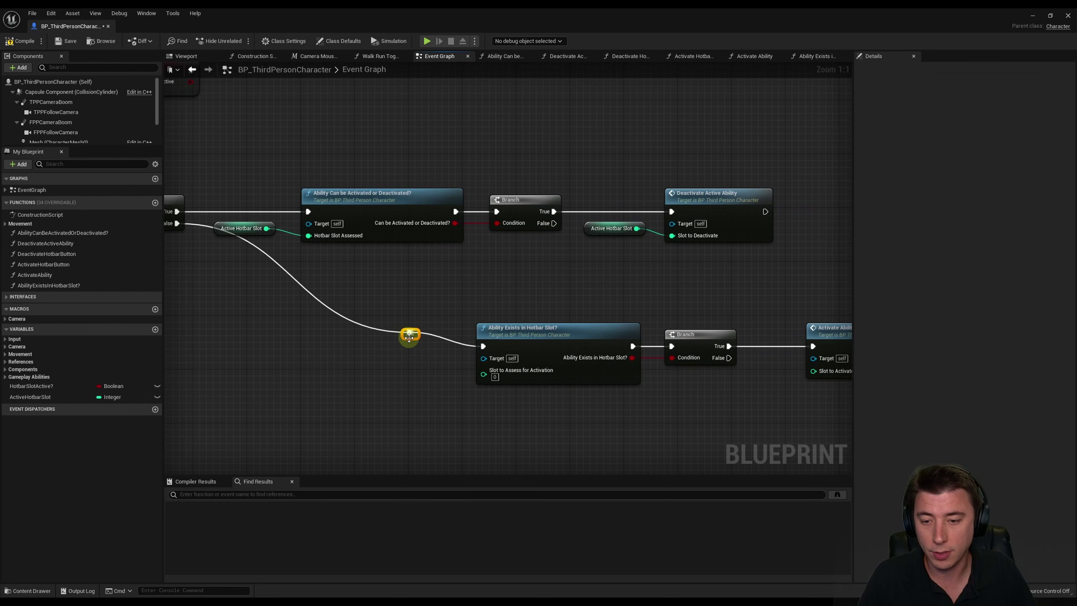
{"action": "left_click_drag", "start_coordinate": [401, 339], "coordinate": [234, 355]}
{"action": "right_click_drag", "start_coordinate": [556, 270], "coordinate": [369, 278]}
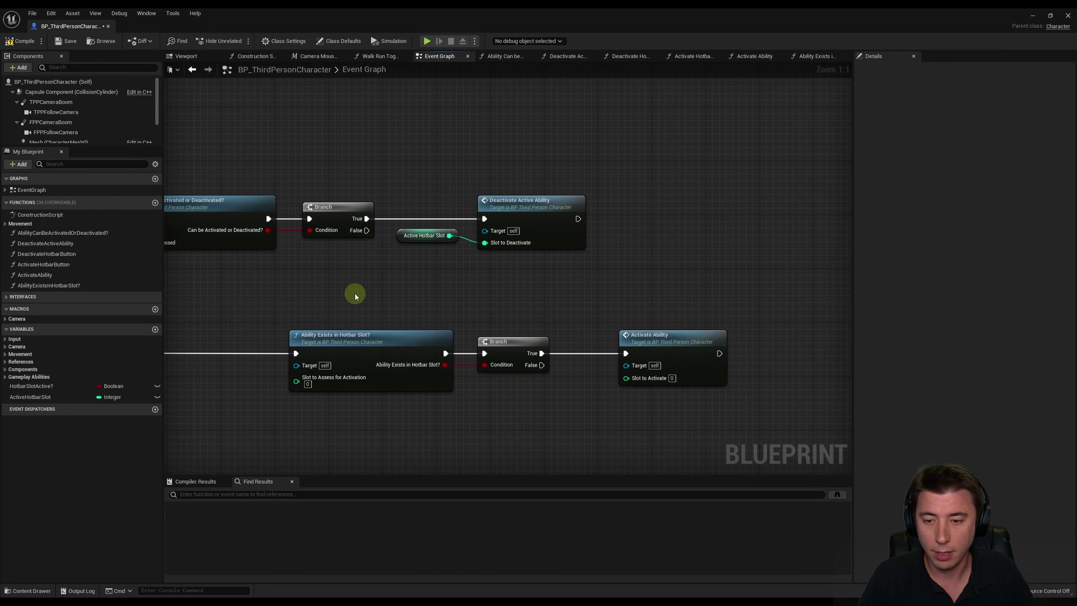
{"action": "left_click_drag", "start_coordinate": [356, 294], "coordinate": [797, 403]}
{"action": "left_click_drag", "start_coordinate": [408, 344], "coordinate": [764, 344]}
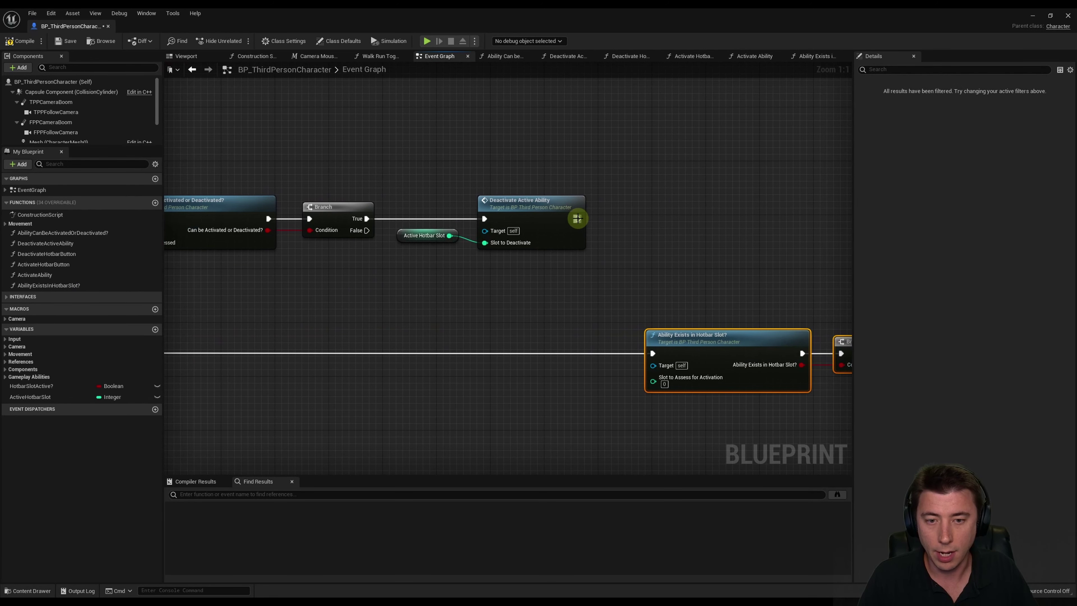
Wire Deactivate Active Ability into Ability Exists in Hotbar Slot?, then compile and save
{"action": "left_click_drag", "start_coordinate": [578, 219], "coordinate": [655, 355]}
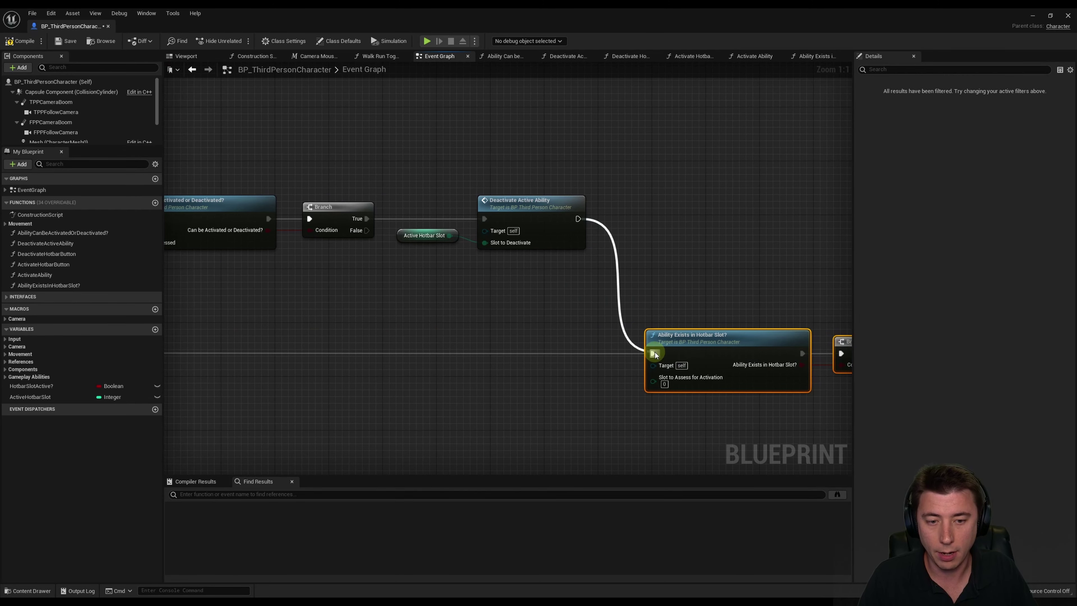
{"action": "left_click", "coordinate": [20, 41]}
{"action": "left_click", "coordinate": [63, 41]}
{"action": "right_click_drag", "start_coordinate": [684, 243], "coordinate": [613, 224]}
{"action": "right_click_drag", "start_coordinate": [752, 284], "coordinate": [615, 276]}
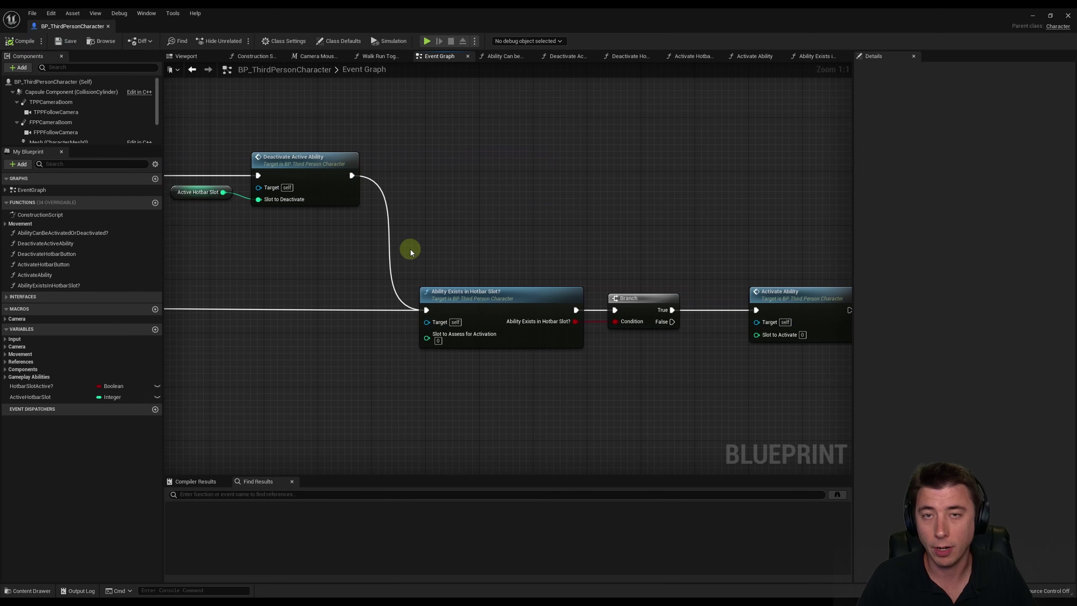
Open the GameplayAbility asset from Content > Blueprints > GameplayAbilities in the Content Drawer
{"action": "right_click_drag", "start_coordinate": [410, 250], "coordinate": [486, 271]}
{"action": "right_click_drag", "start_coordinate": [410, 264], "coordinate": [476, 264]}
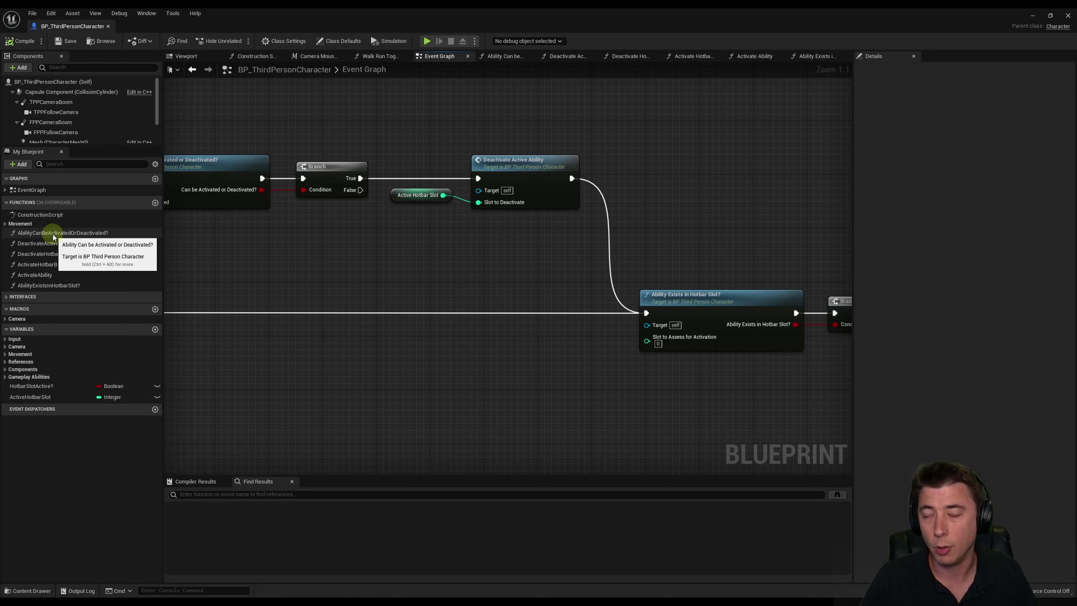
{"action": "left_click", "coordinate": [27, 591]}
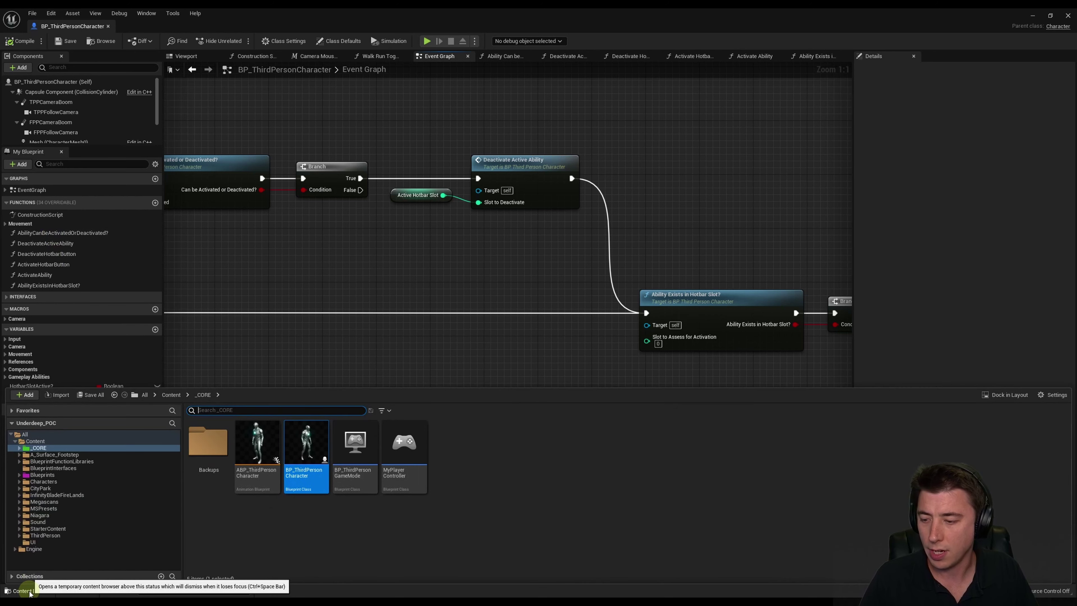
{"action": "left_click", "coordinate": [172, 394]}
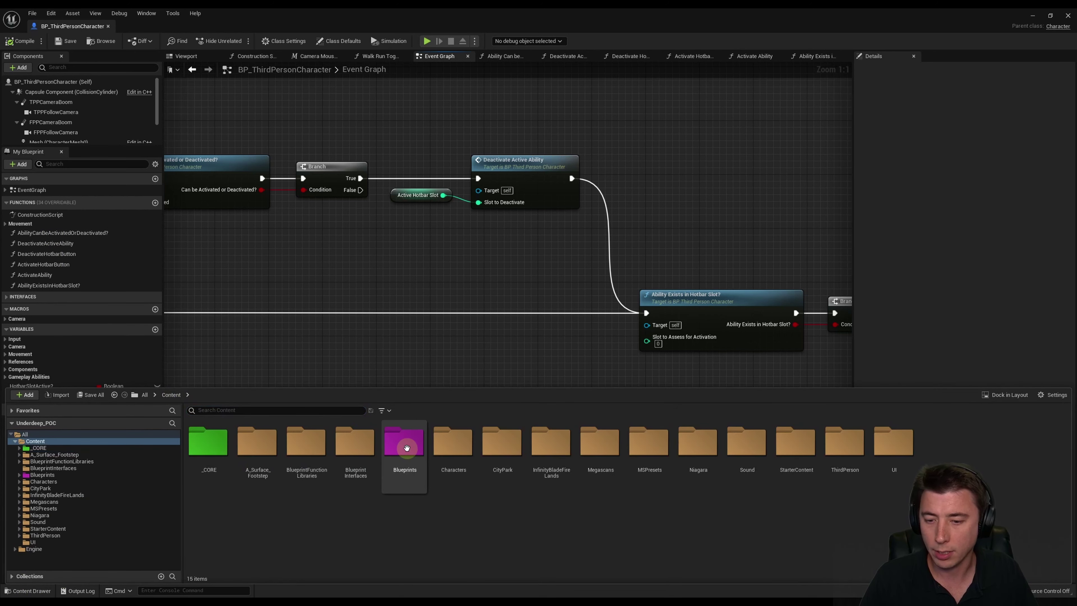
{"action": "left_click", "coordinate": [400, 445]}
{"action": "double_click", "coordinate": [401, 444]}
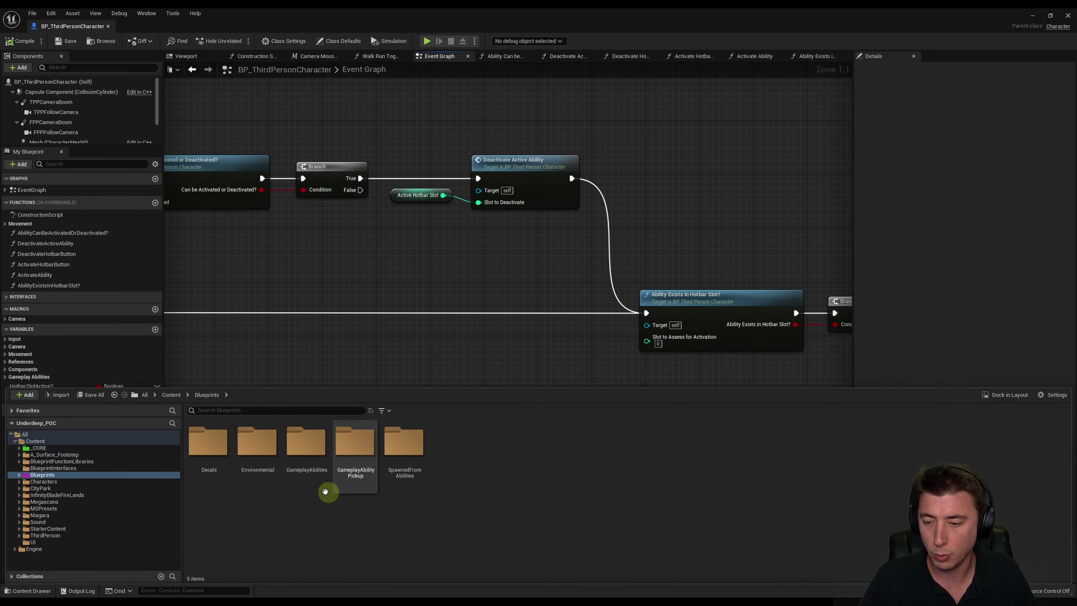
{"action": "double_click", "coordinate": [307, 444]}
{"action": "mouse_move", "coordinate": [214, 449]}
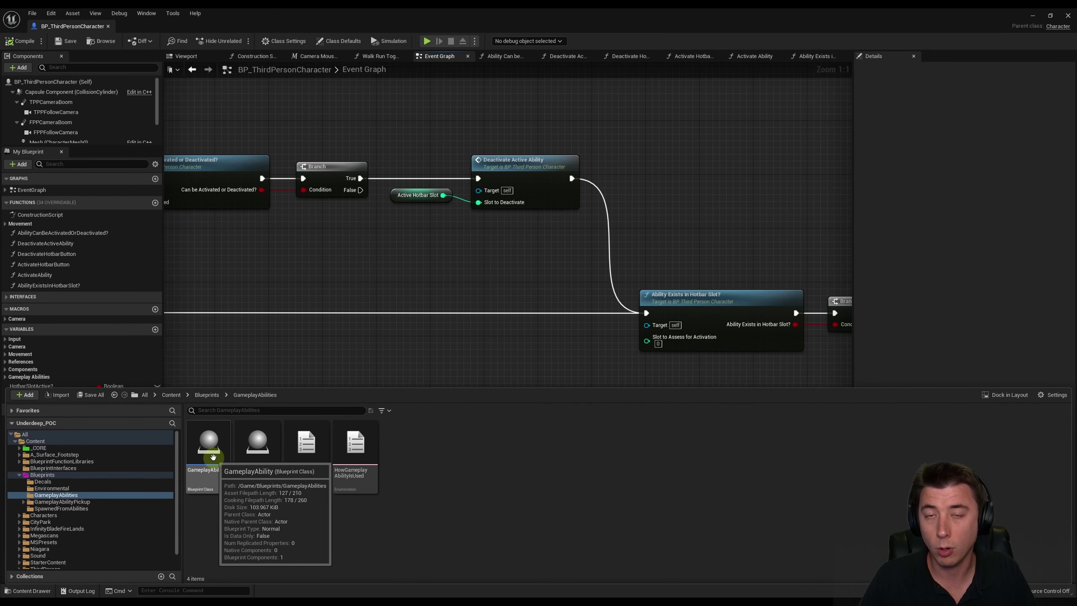
{"action": "double_click", "coordinate": [214, 449]}
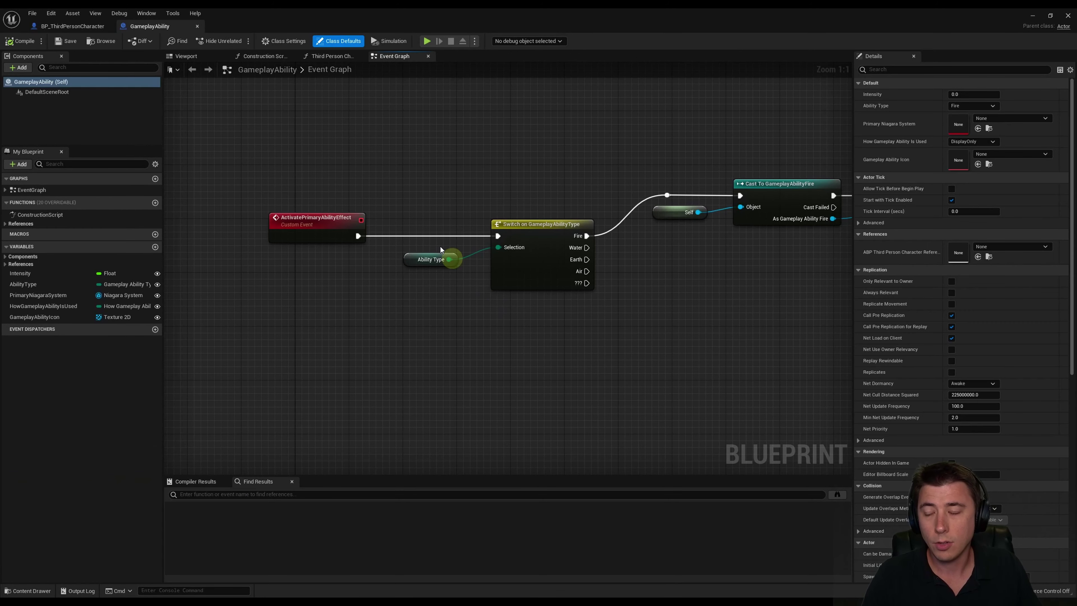
Add Boolean AbleToBeActivatedOrDeactivated, tick Instance Editable, then compile and save GameplayAbility
{"action": "left_click", "coordinate": [155, 246]}
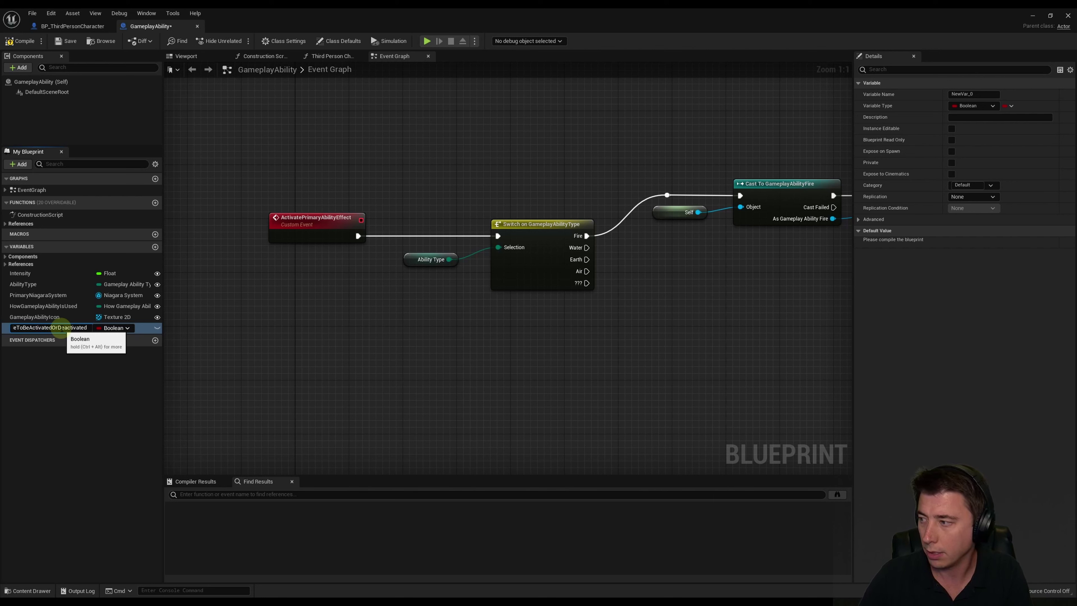
{"action": "key", "text": "Return"}
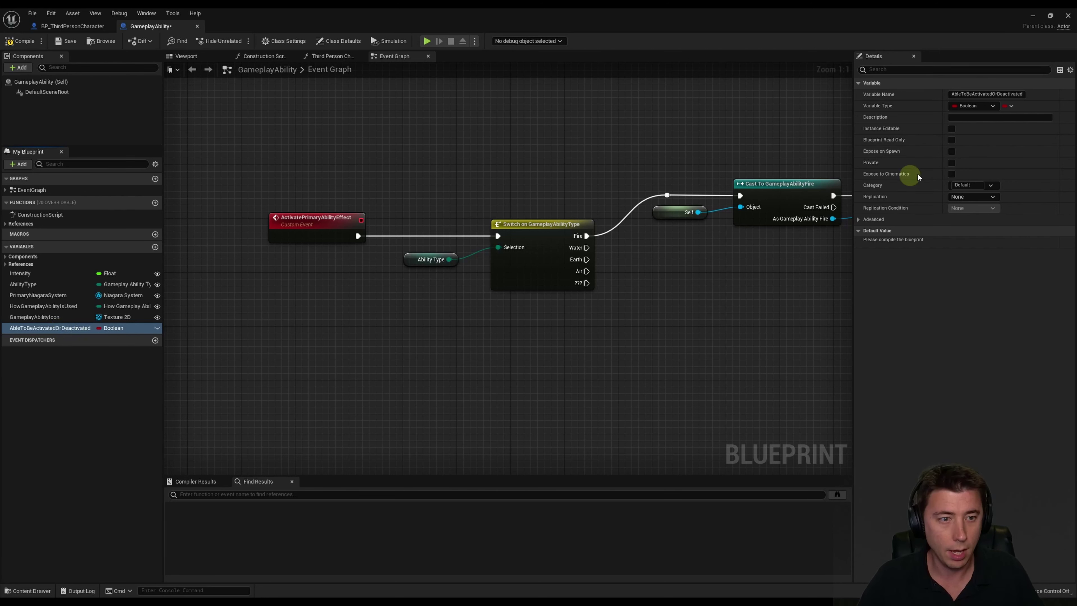
{"action": "left_click", "coordinate": [952, 129]}
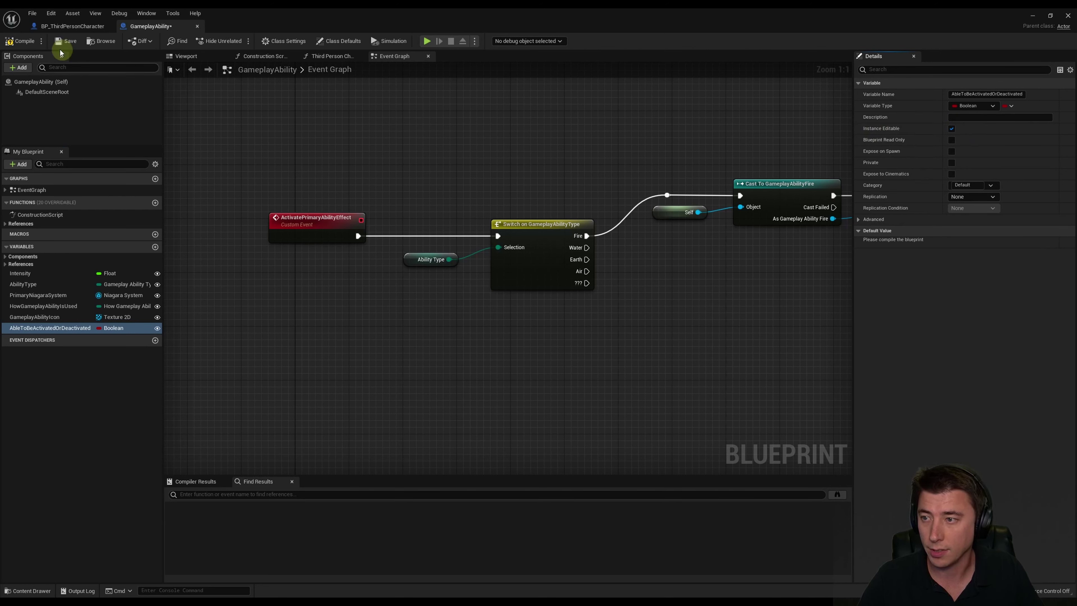
{"action": "left_click", "coordinate": [19, 41]}
{"action": "left_click", "coordinate": [66, 42]}
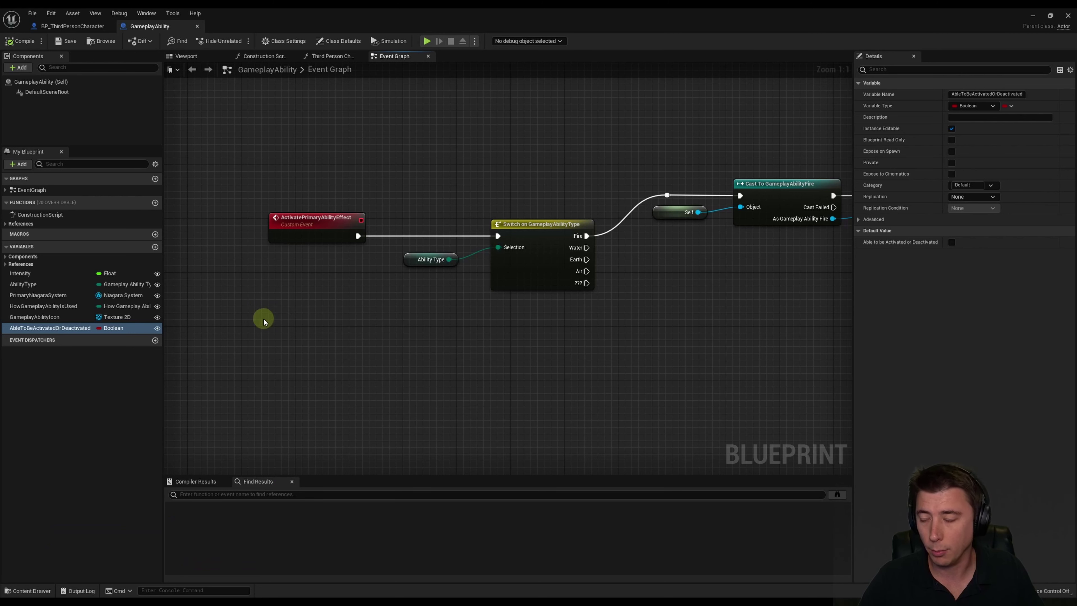
{"action": "left_click", "coordinate": [40, 590]}
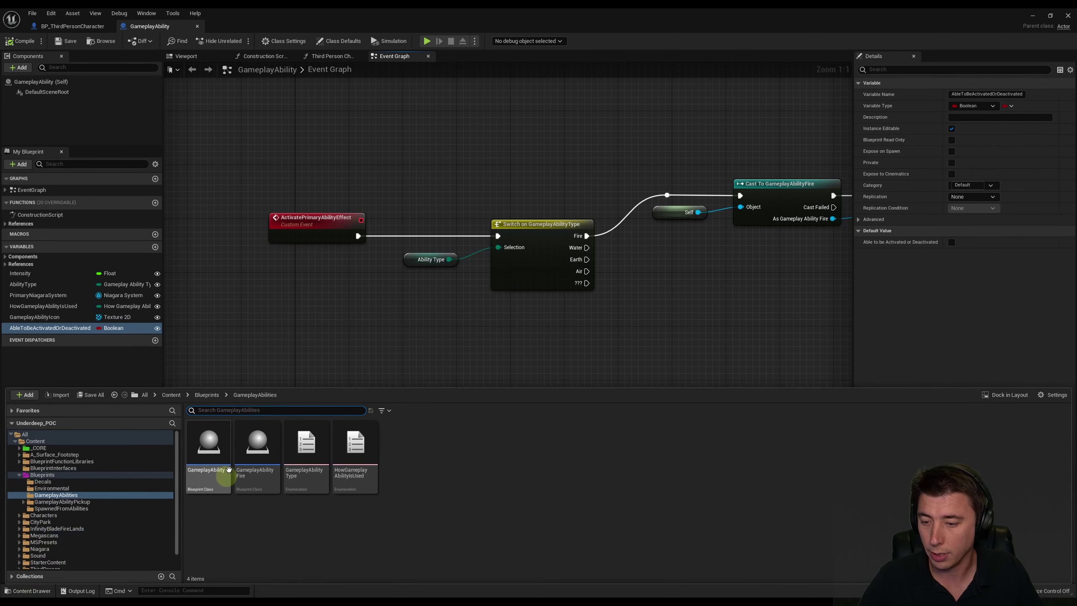
Open GameplayAbilityFire and center its ActivatePrimaryFireAbilityEffect event in the Event Graph
{"action": "left_click", "coordinate": [257, 451]}
{"action": "double_click", "coordinate": [257, 451]}
{"action": "mouse_move", "coordinate": [426, 193]}
{"action": "right_mouse_down"}
{"action": "mouse_move", "coordinate": [378, 264]}
{"action": "mouse_move", "coordinate": [420, 313]}
{"action": "right_mouse_up"}
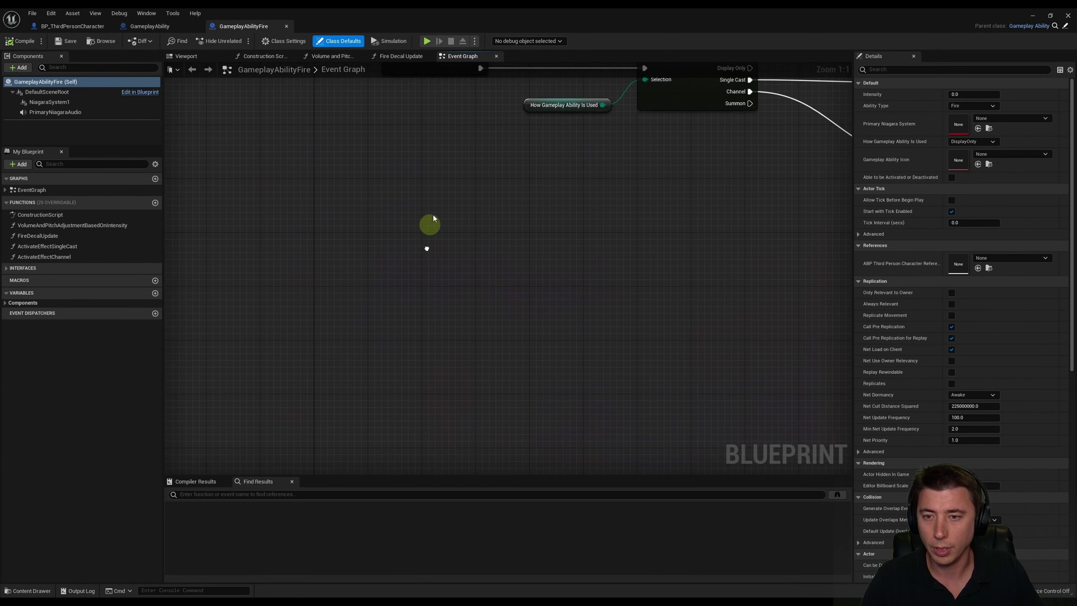
{"action": "right_click_drag", "start_coordinate": [457, 246], "coordinate": [397, 246]}
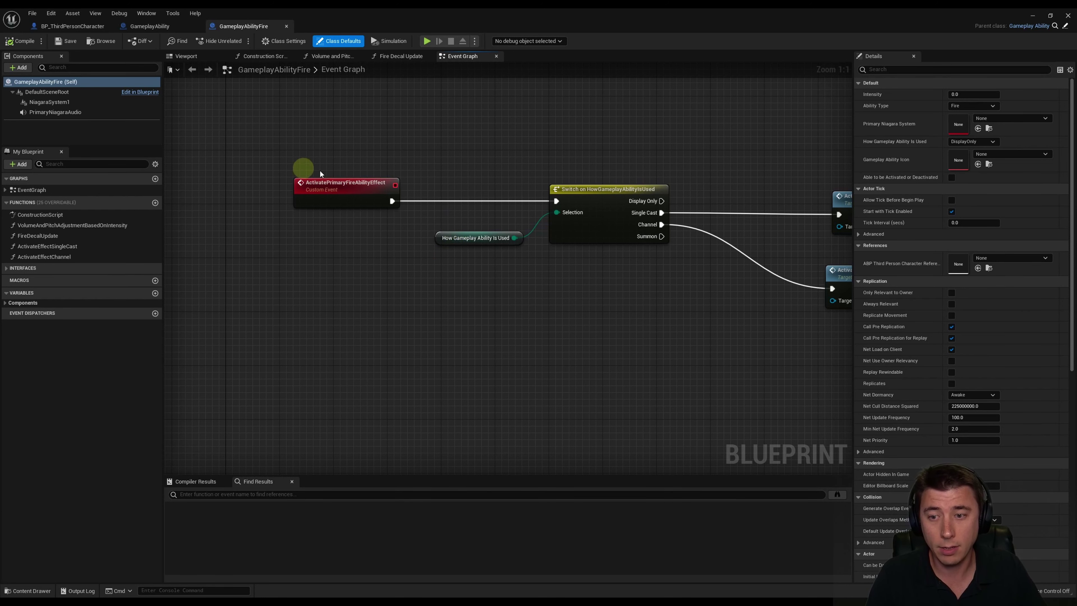
{"action": "right_click_drag", "start_coordinate": [319, 172], "coordinate": [324, 173]}
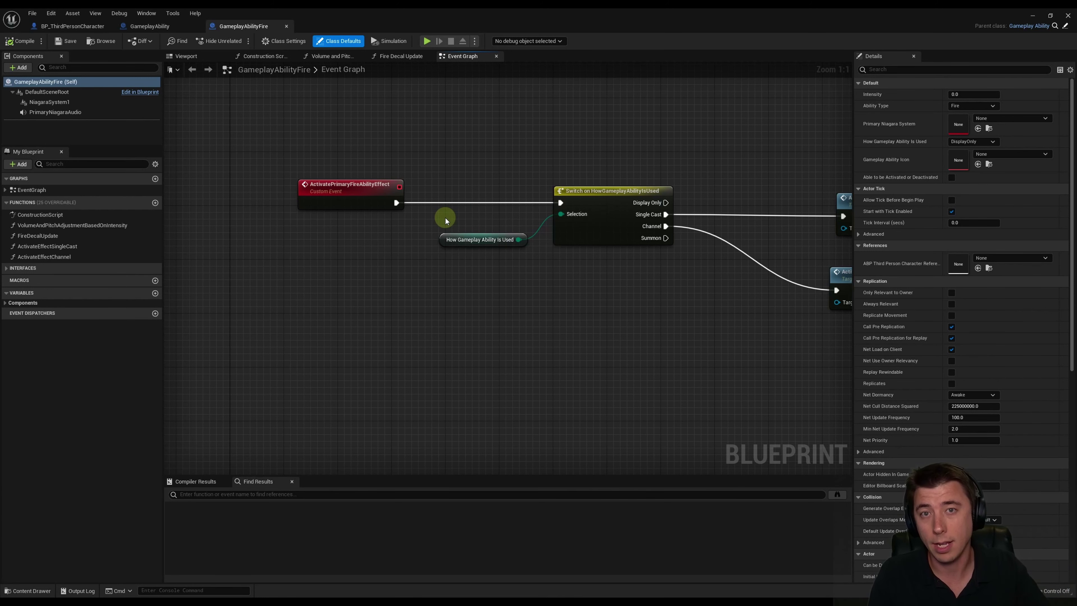
Insert a SET Able to be Activated or Deactivated node right before Activate Effect Single Cast
{"action": "left_click", "coordinate": [844, 201]}
{"action": "right_click_drag", "start_coordinate": [657, 286], "coordinate": [258, 313]}
{"action": "left_click_drag", "start_coordinate": [421, 230], "coordinate": [549, 233]}
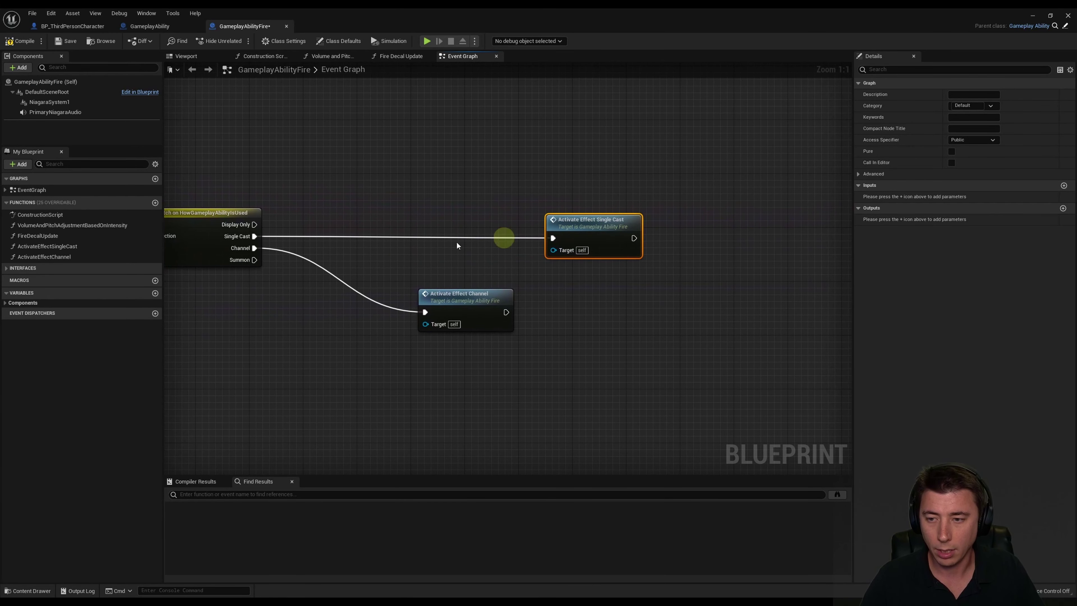
{"action": "right_click", "coordinate": [381, 254]}
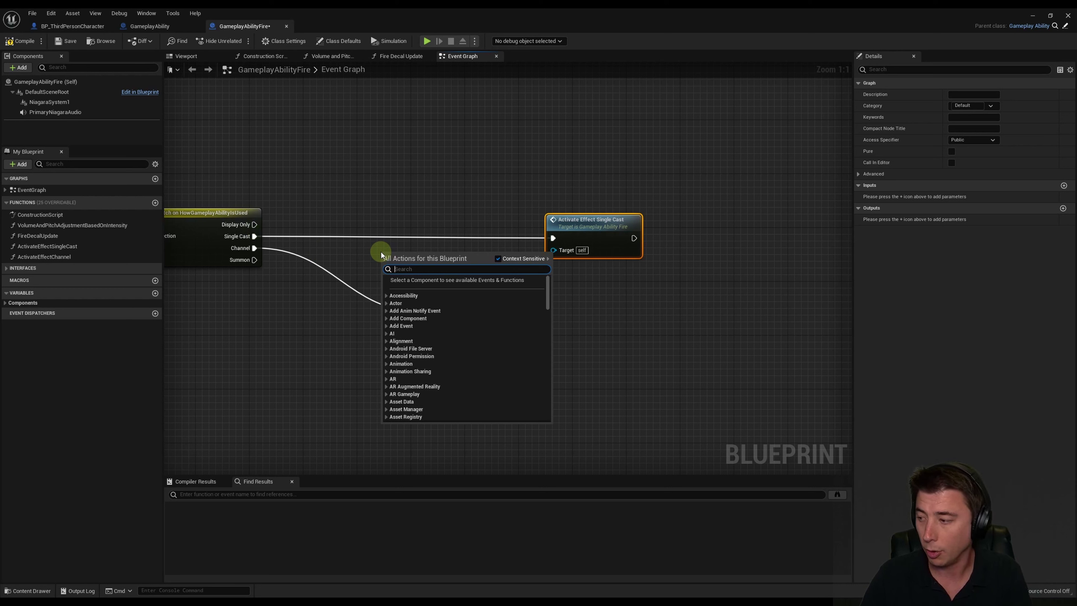
{"action": "type", "text": "abletob"}
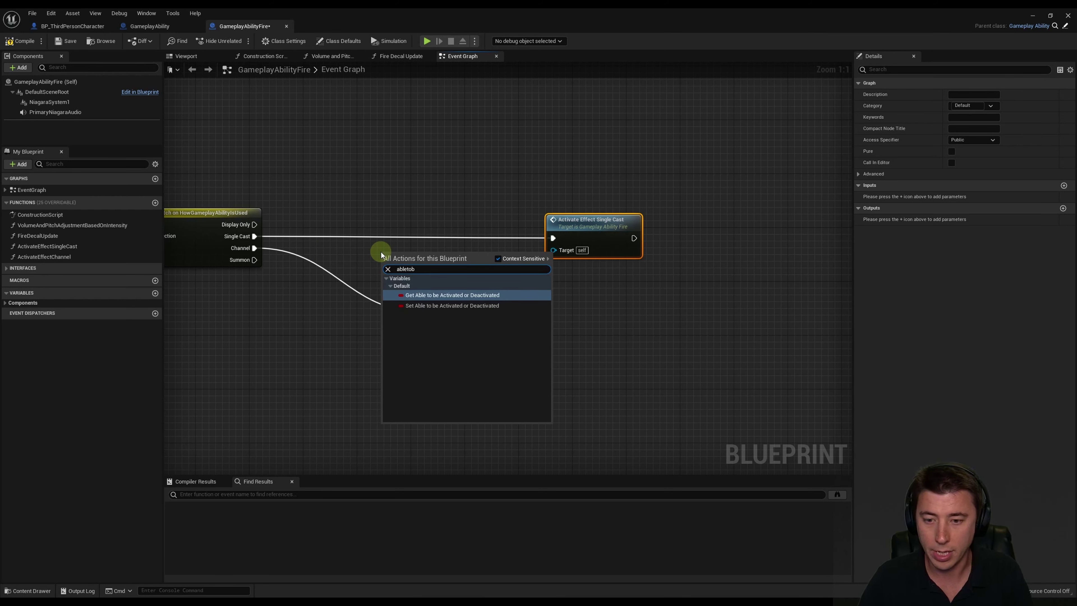
{"action": "key", "text": "Escape"}
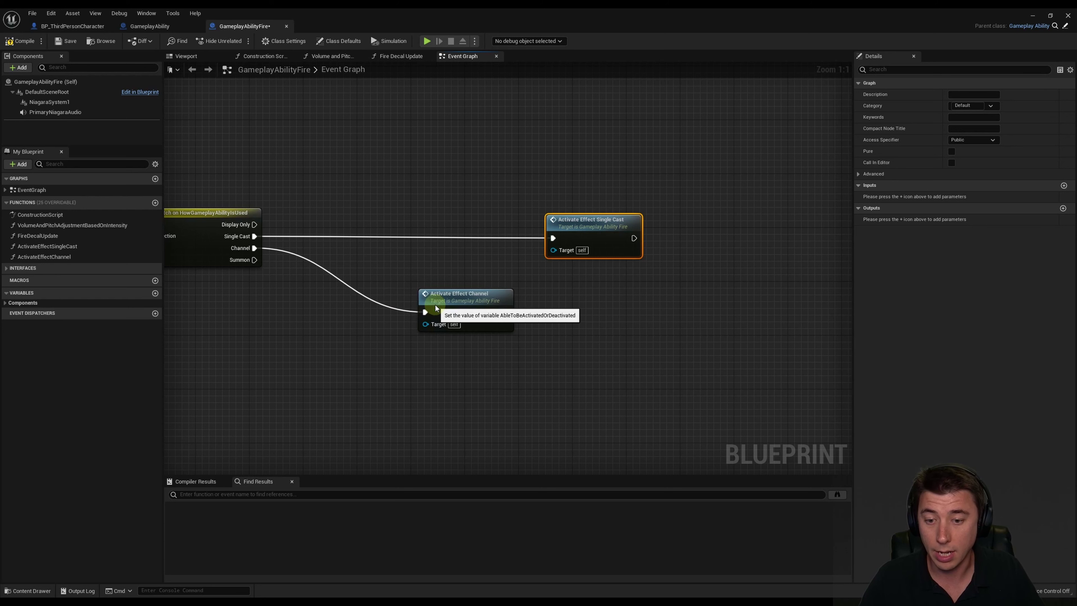
{"action": "left_click_drag", "start_coordinate": [439, 258], "coordinate": [420, 233]}
{"action": "left_click_drag", "start_coordinate": [254, 236], "coordinate": [412, 235]}
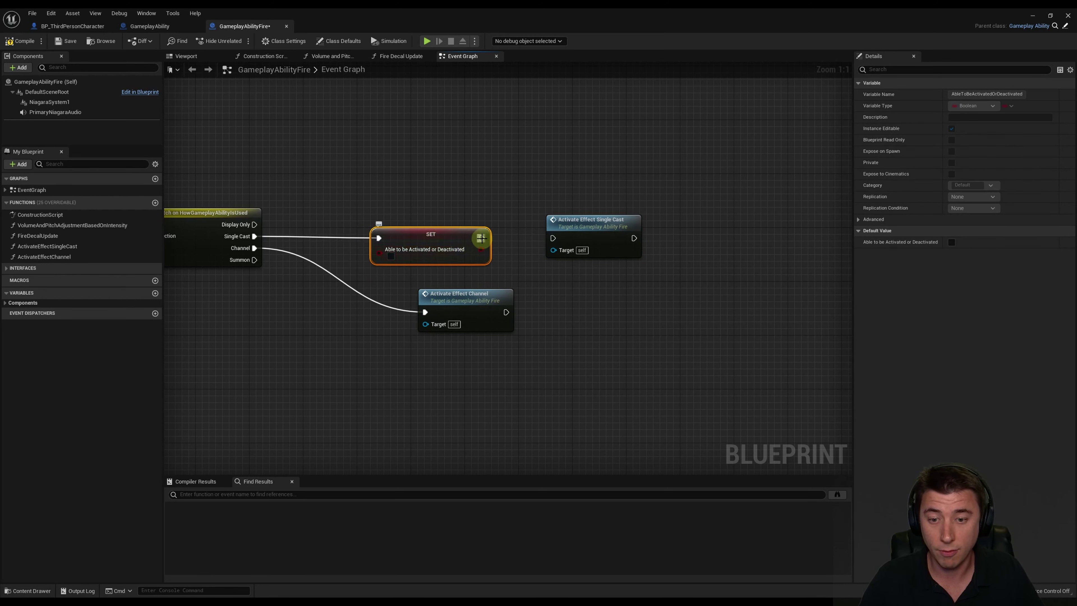
{"action": "left_click_drag", "start_coordinate": [481, 238], "coordinate": [553, 238]}
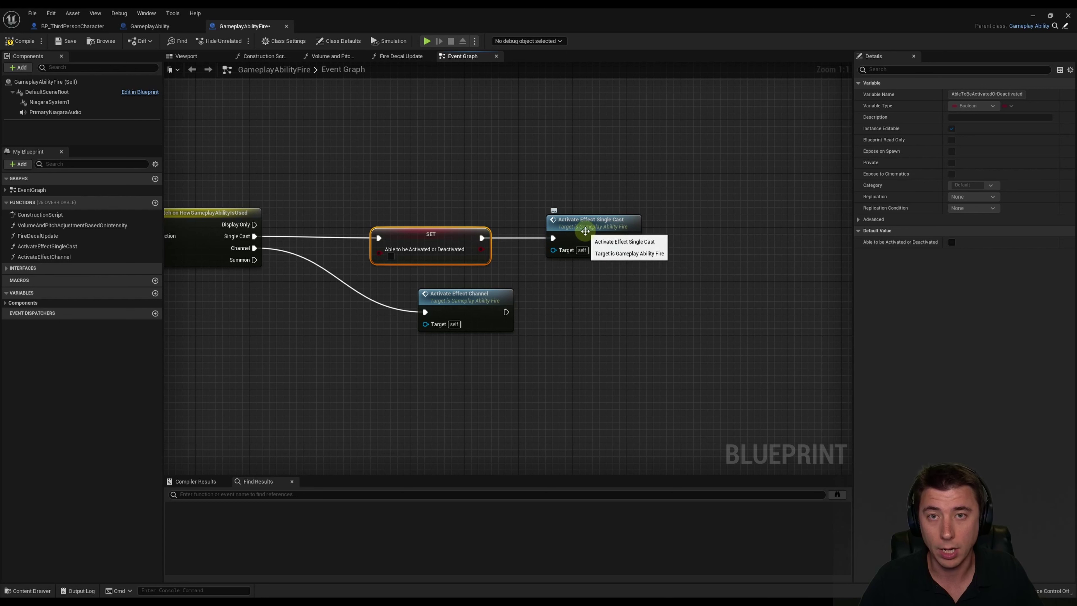
{"action": "left_click", "coordinate": [533, 223]}
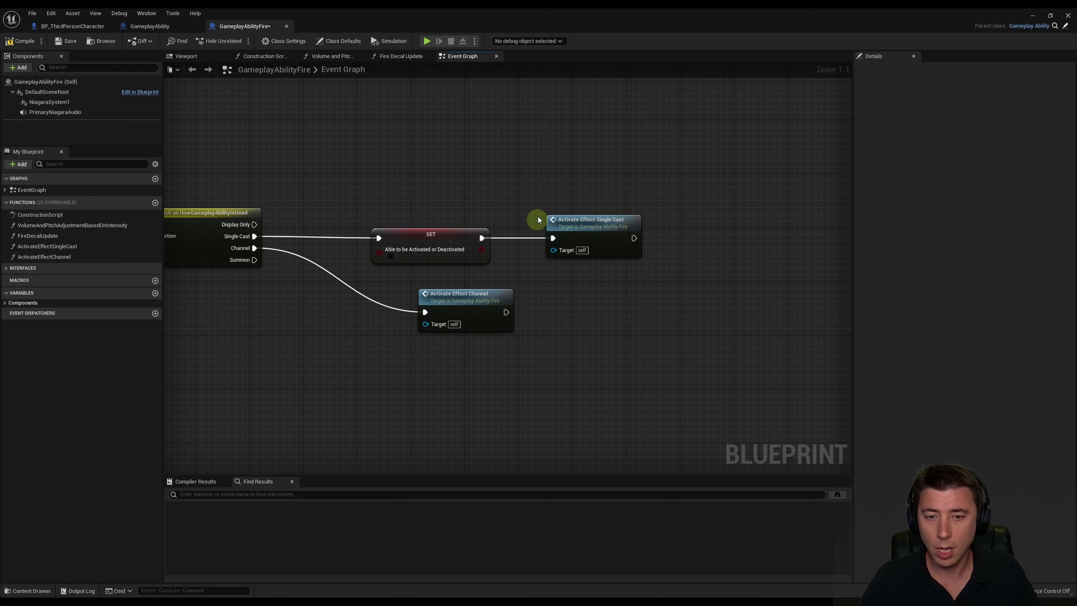
Reroute the Channel wire, align Activate Effect Channel under Single Cast, then move to DeactivateFireAbility
{"action": "double_click", "coordinate": [379, 299]}
{"action": "left_click_drag", "start_coordinate": [468, 303], "coordinate": [595, 289]}
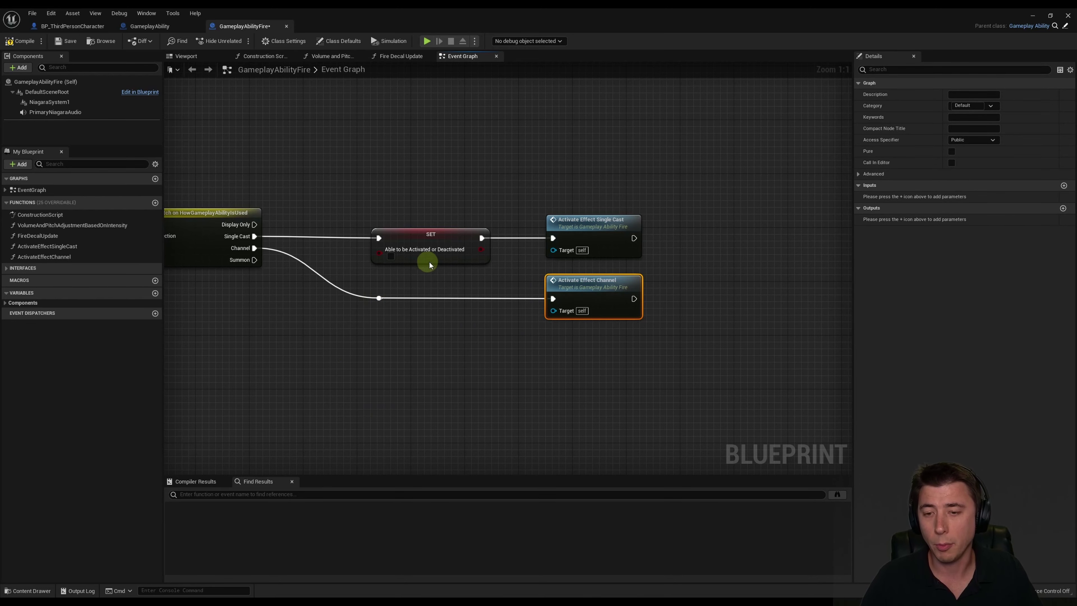
{"action": "left_click", "coordinate": [426, 234]}
{"action": "scroll", "coordinate": [379, 329], "scroll_direction": "down", "scroll_amount": 5}
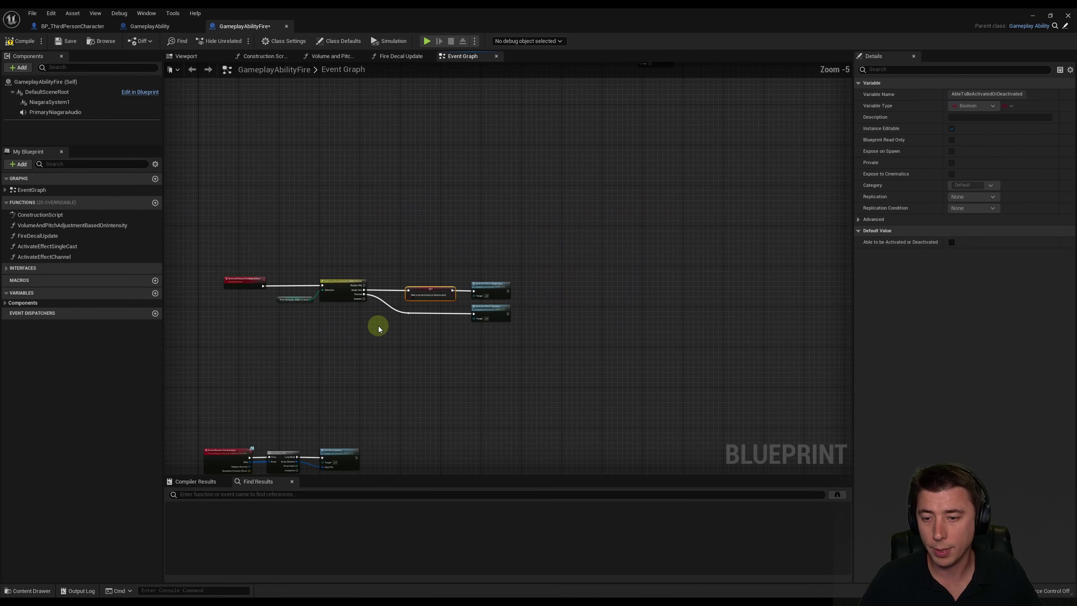
{"action": "right_click_drag", "start_coordinate": [379, 329], "coordinate": [445, 180]}
{"action": "scroll", "coordinate": [389, 265], "scroll_direction": "up", "scroll_amount": 3}
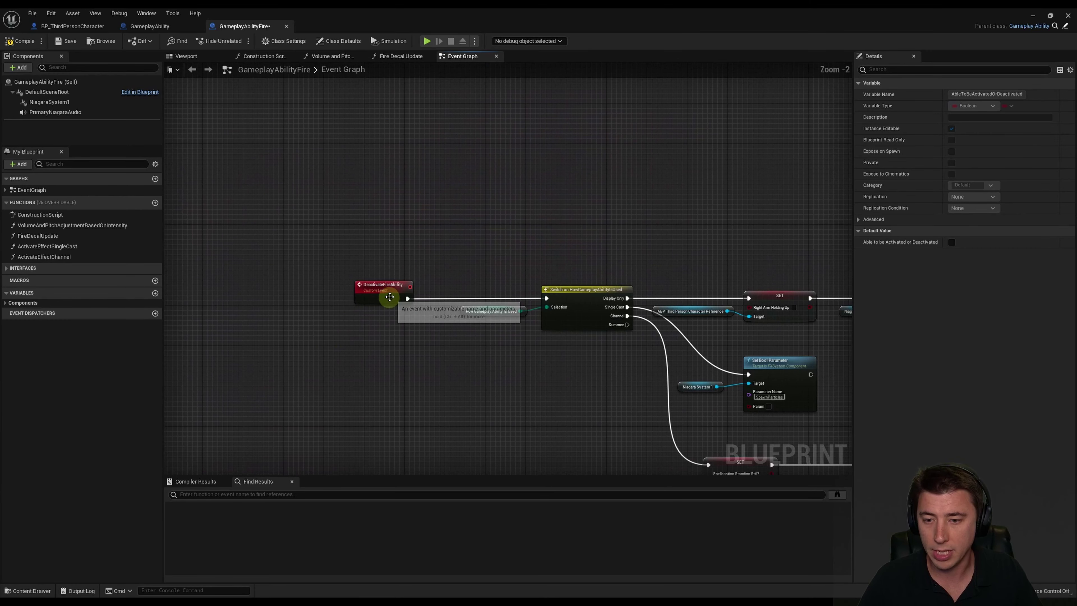
{"action": "left_click", "coordinate": [389, 296]}
{"action": "scroll", "coordinate": [422, 357], "scroll_direction": "down", "scroll_amount": 3}
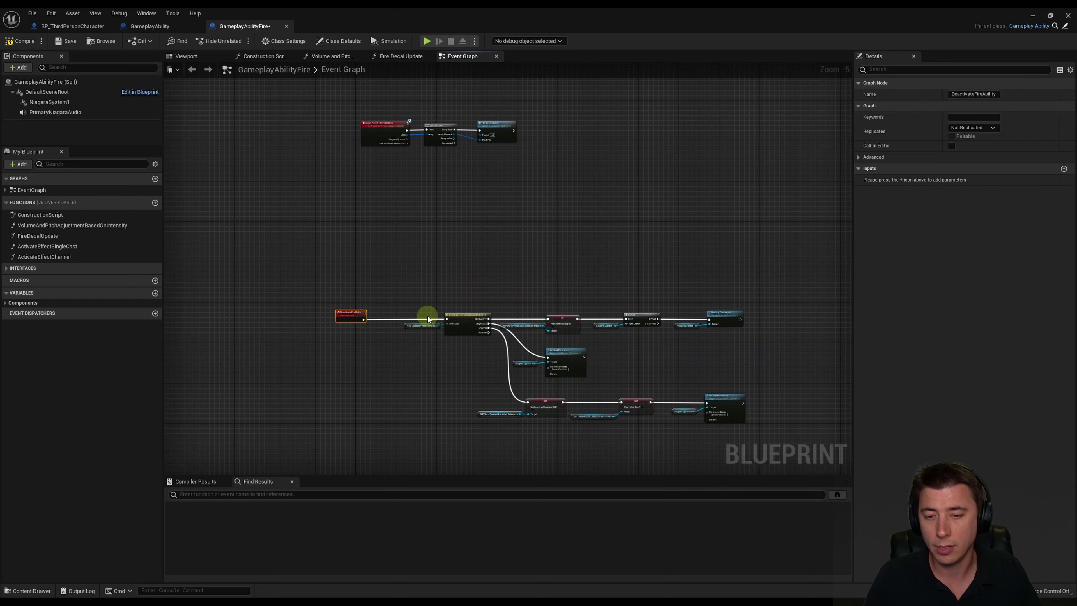
Paste the SET Able to be Activated node after DeactivateFireAbility, wire it into the switch, and save
{"action": "left_click_drag", "start_coordinate": [409, 295], "coordinate": [824, 472]}
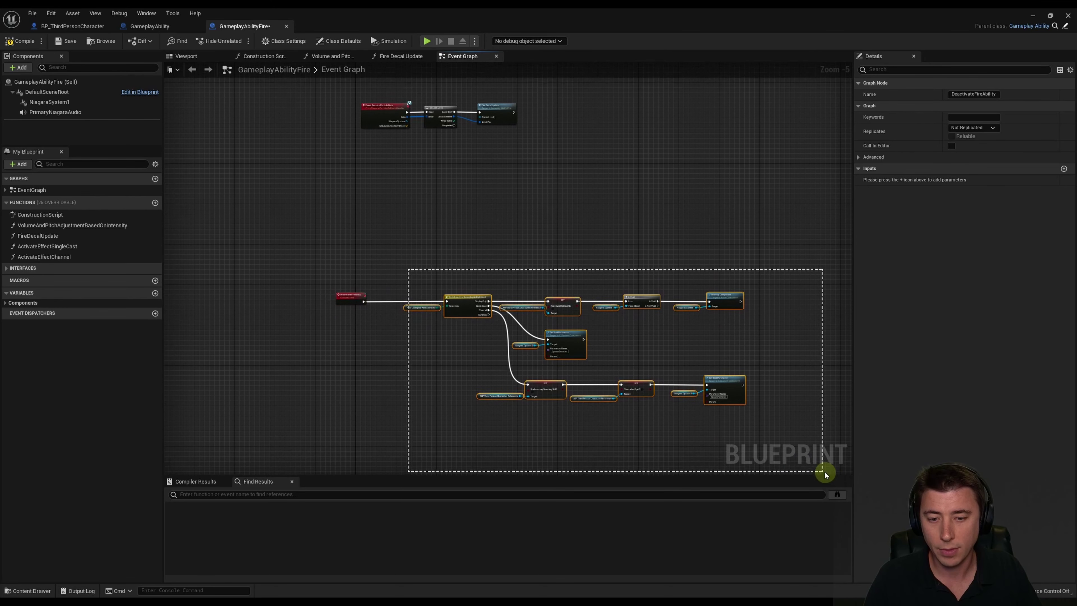
{"action": "scroll", "coordinate": [406, 290], "scroll_direction": "up", "scroll_amount": 5}
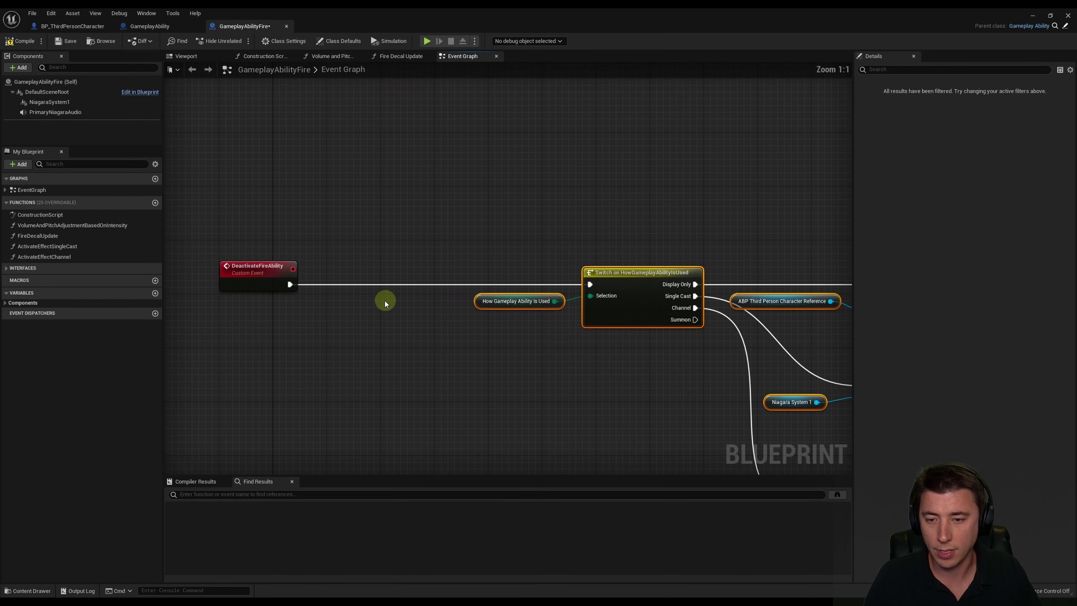
{"action": "key", "text": "ctrl+v"}
{"action": "left_click_drag", "start_coordinate": [391, 287], "coordinate": [376, 288]}
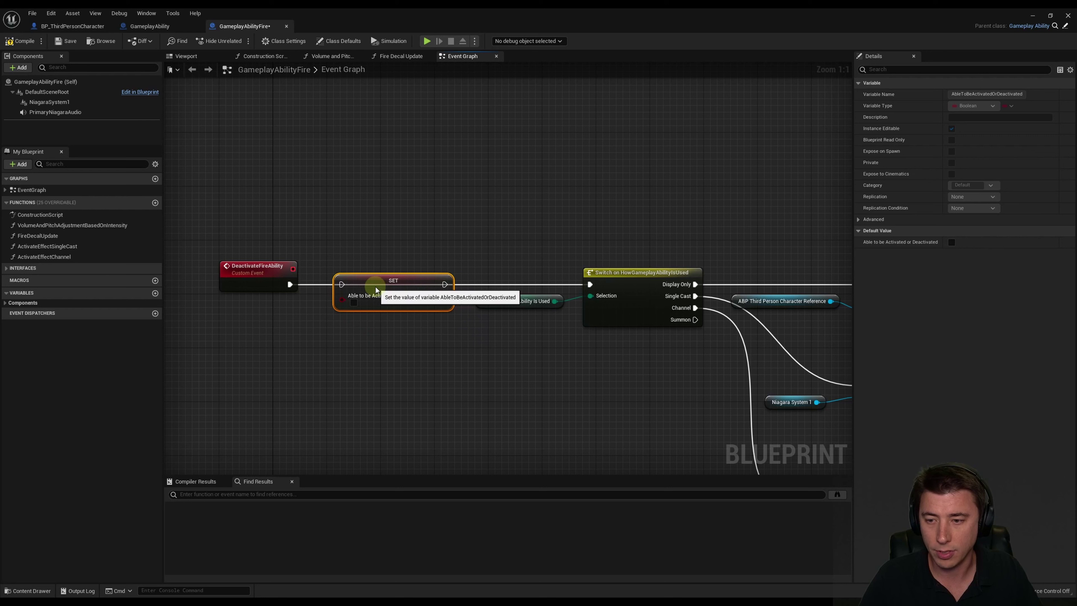
{"action": "left_click_drag", "start_coordinate": [445, 284], "coordinate": [590, 284]}
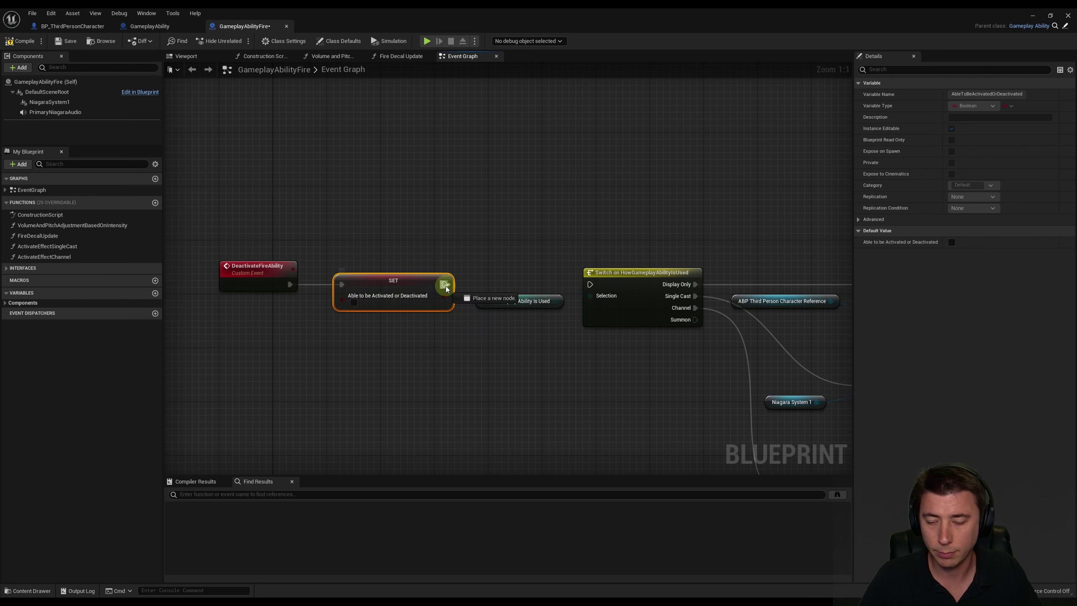
{"action": "left_click", "coordinate": [361, 272]}
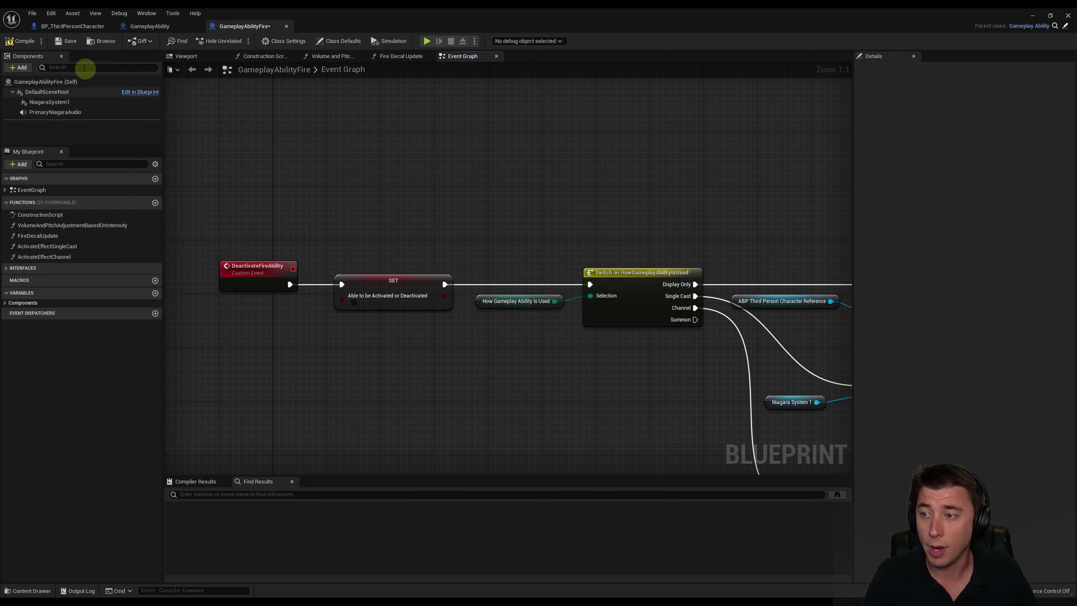
{"action": "left_click", "coordinate": [64, 41]}
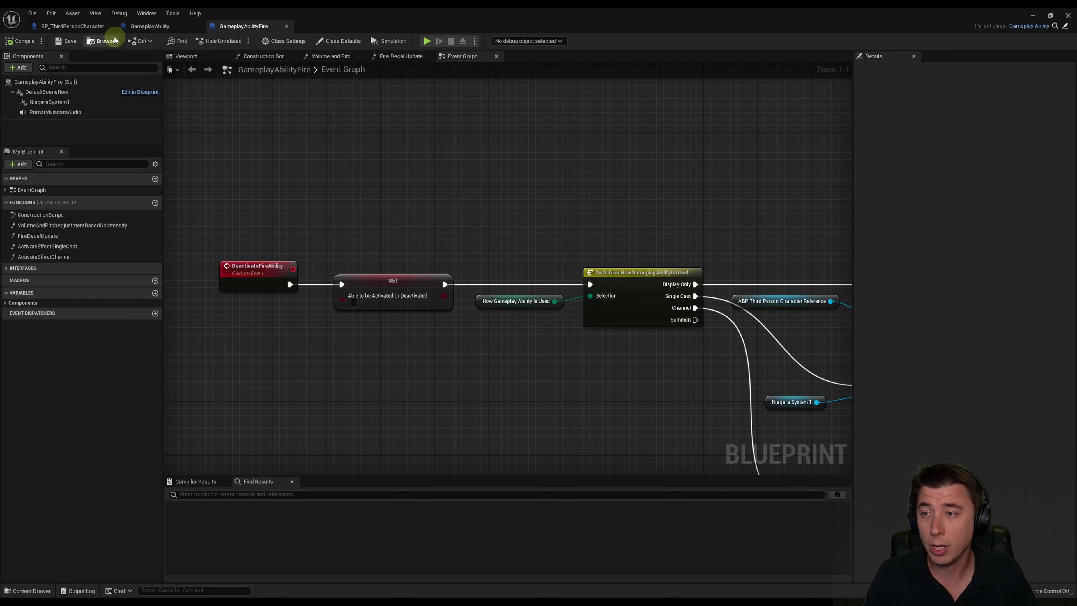
Switch to BP_ThirdPersonCharacter and open its AbilityCanBeActivatedOrDeactivated? function graph
{"action": "left_click", "coordinate": [69, 25]}
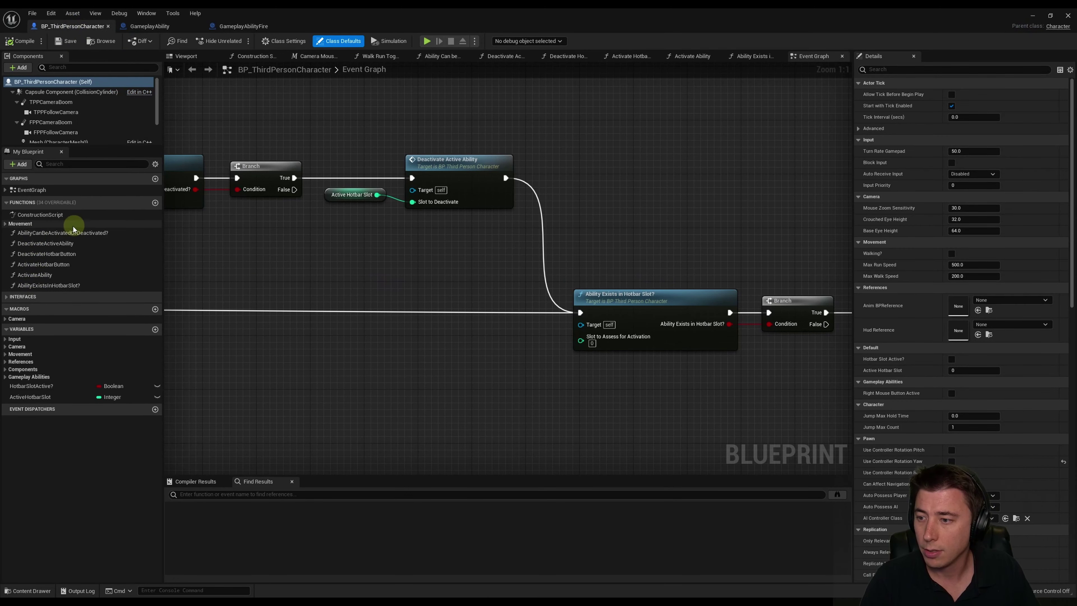
{"action": "double_click", "coordinate": [46, 235]}
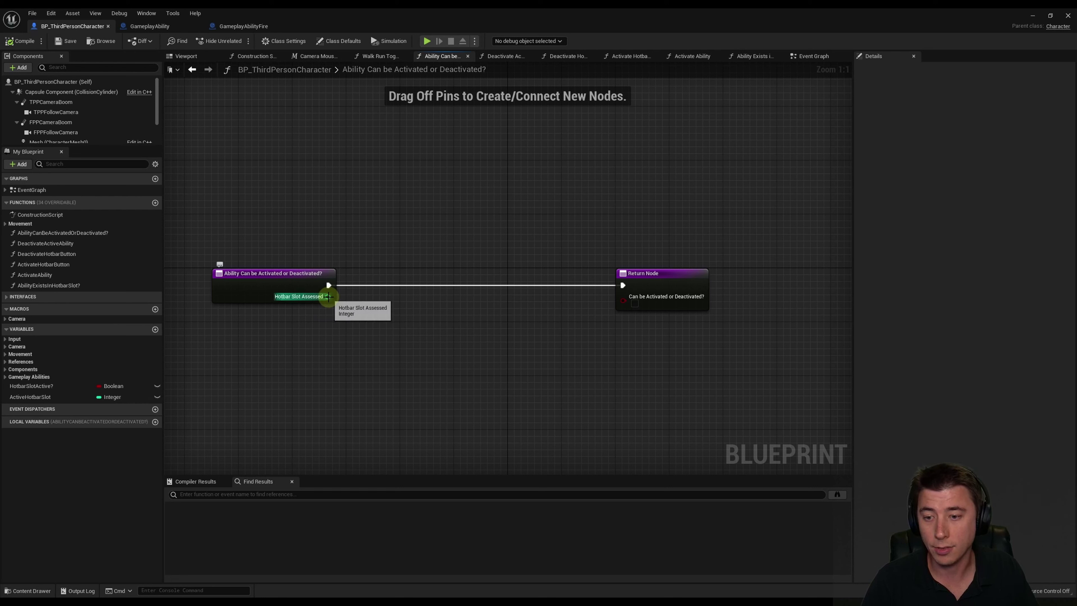
{"action": "mouse_move", "coordinate": [328, 297]}
{"action": "left_mouse_down"}
{"action": "mouse_move", "coordinate": [315, 305]}
{"action": "mouse_move", "coordinate": [383, 321]}
{"action": "left_mouse_up"}
{"action": "left_click", "coordinate": [365, 324]}
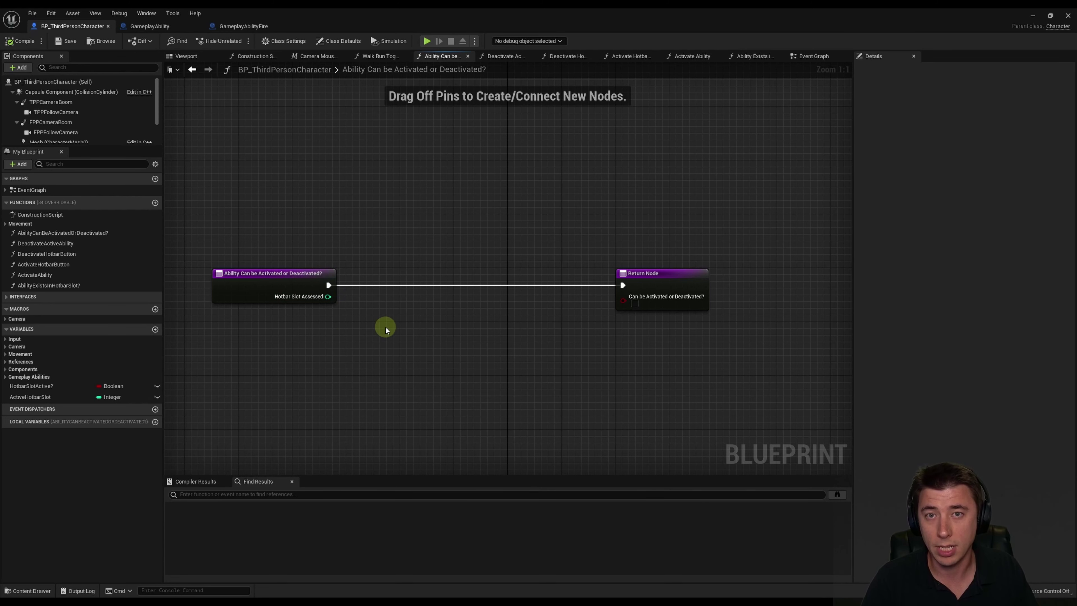
Get the player controller's Gameplay Ability Hotbar element at index Hotbar Slot Assessed
{"action": "right_click", "coordinate": [305, 352]}
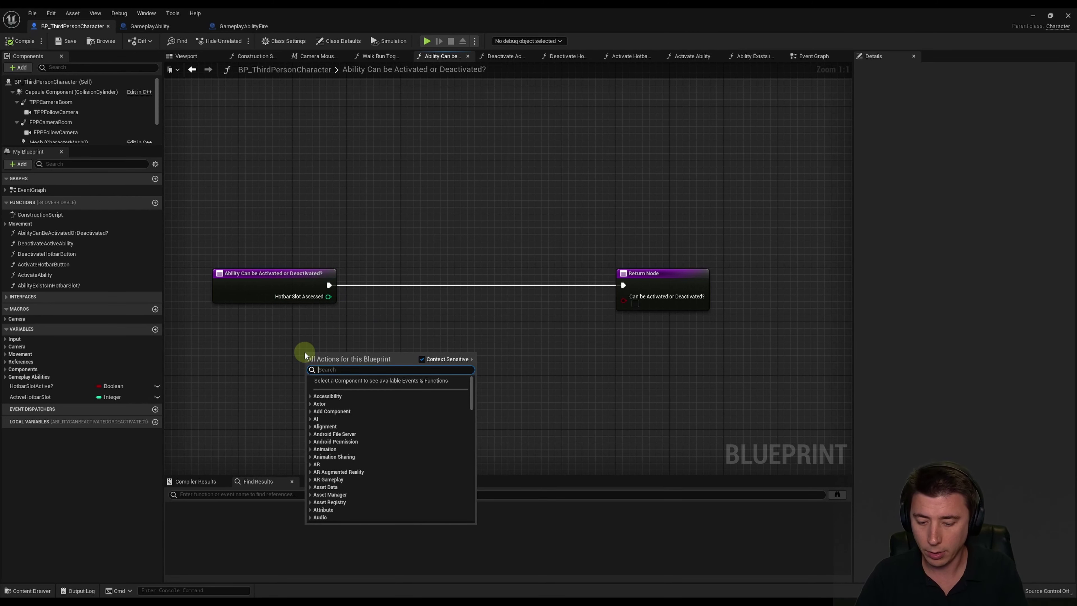
{"action": "type", "text": "player controll"}
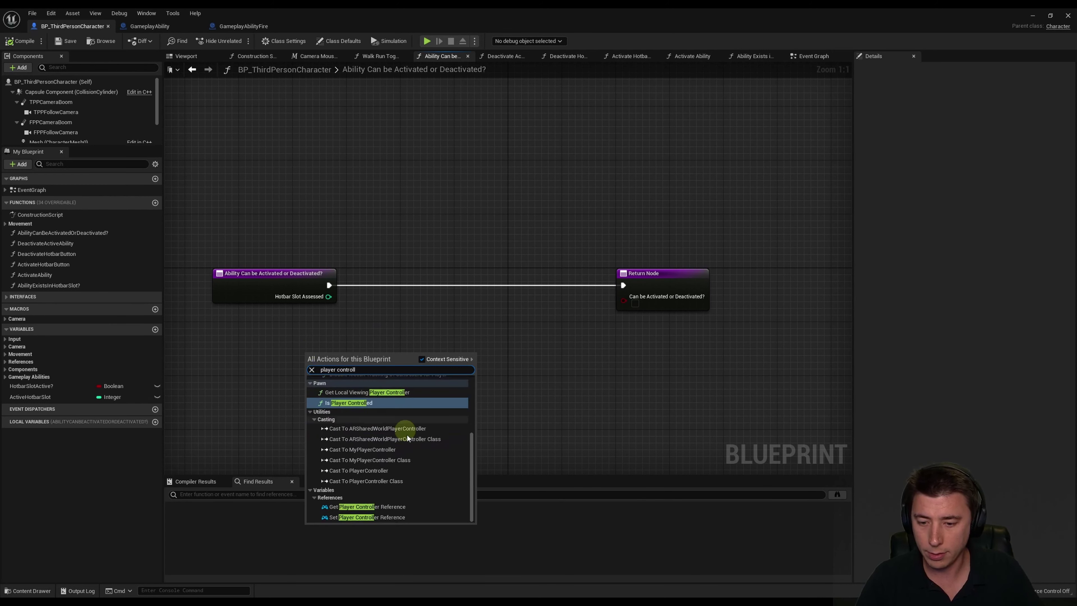
{"action": "left_click", "coordinate": [385, 509]}
{"action": "left_click_drag", "start_coordinate": [333, 376], "coordinate": [289, 352]}
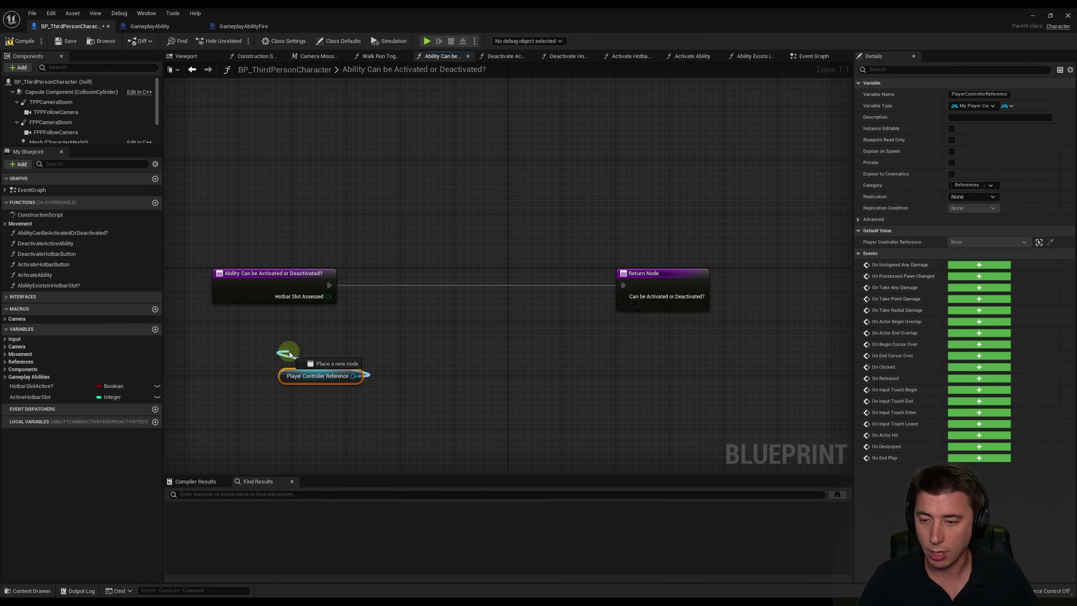
{"action": "type", "text": "get gameplay ability hotbar"}
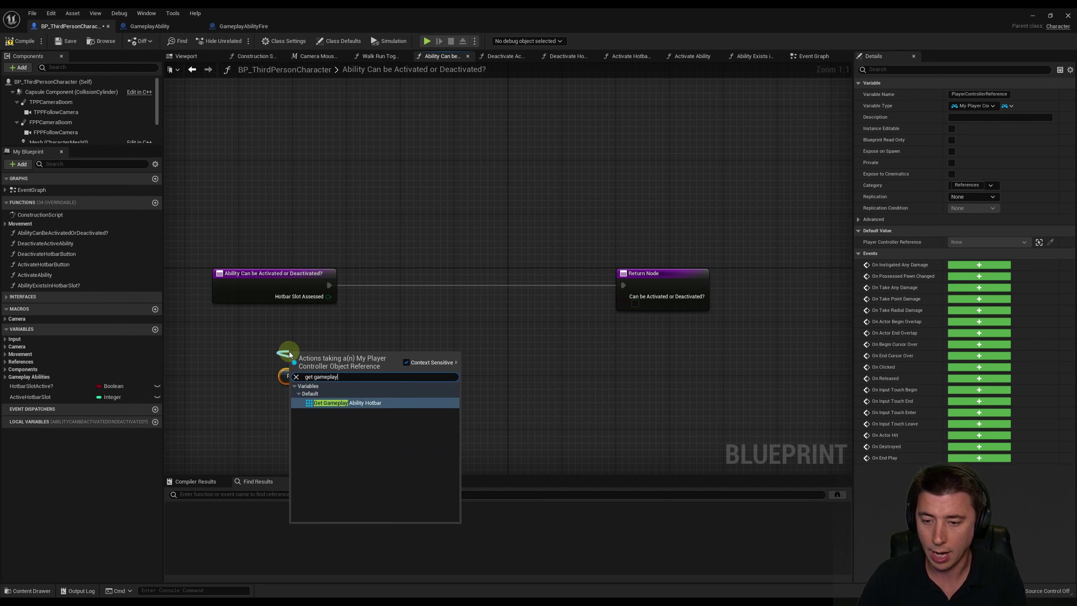
{"action": "key", "text": "Return"}
{"action": "mouse_move", "coordinate": [322, 349]}
{"action": "left_mouse_down"}
{"action": "mouse_move", "coordinate": [309, 351]}
{"action": "mouse_move", "coordinate": [410, 323]}
{"action": "left_mouse_up"}
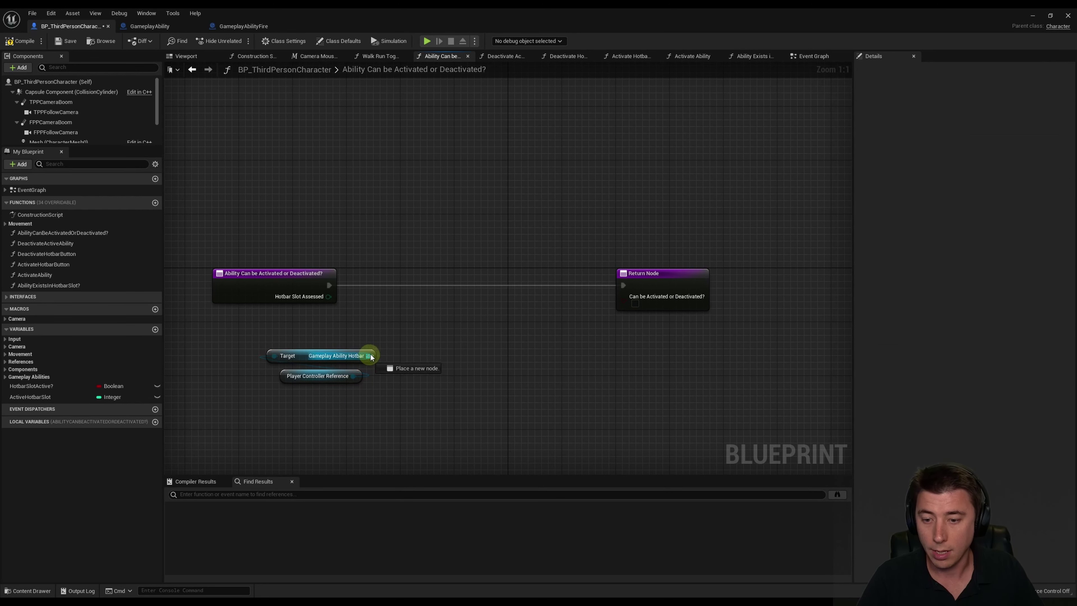
{"action": "type", "text": "get"}
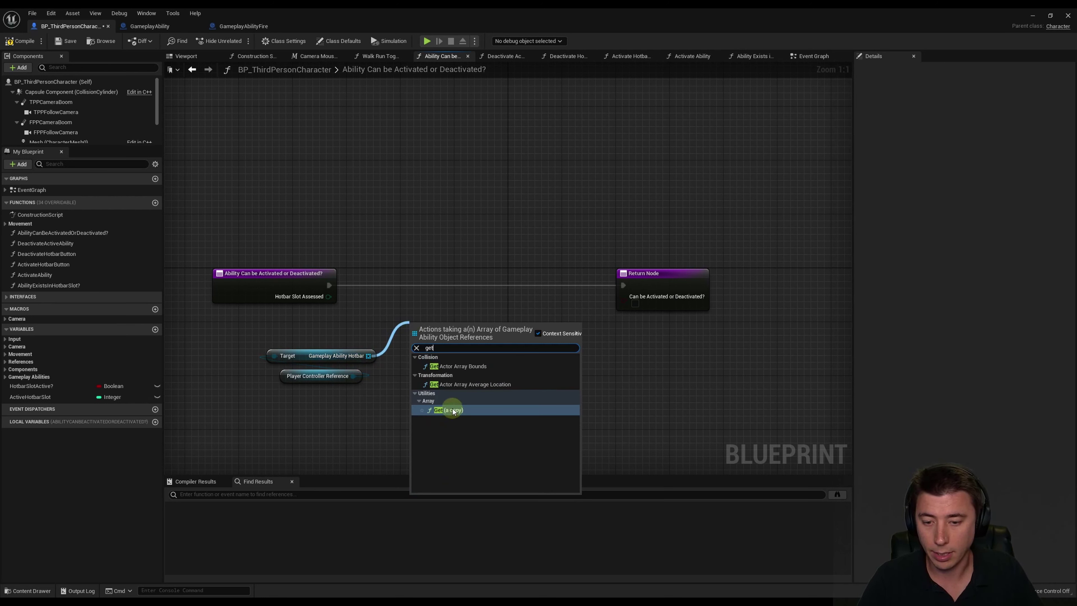
{"action": "left_click", "coordinate": [453, 408]}
{"action": "left_click_drag", "start_coordinate": [329, 296], "coordinate": [416, 344]}
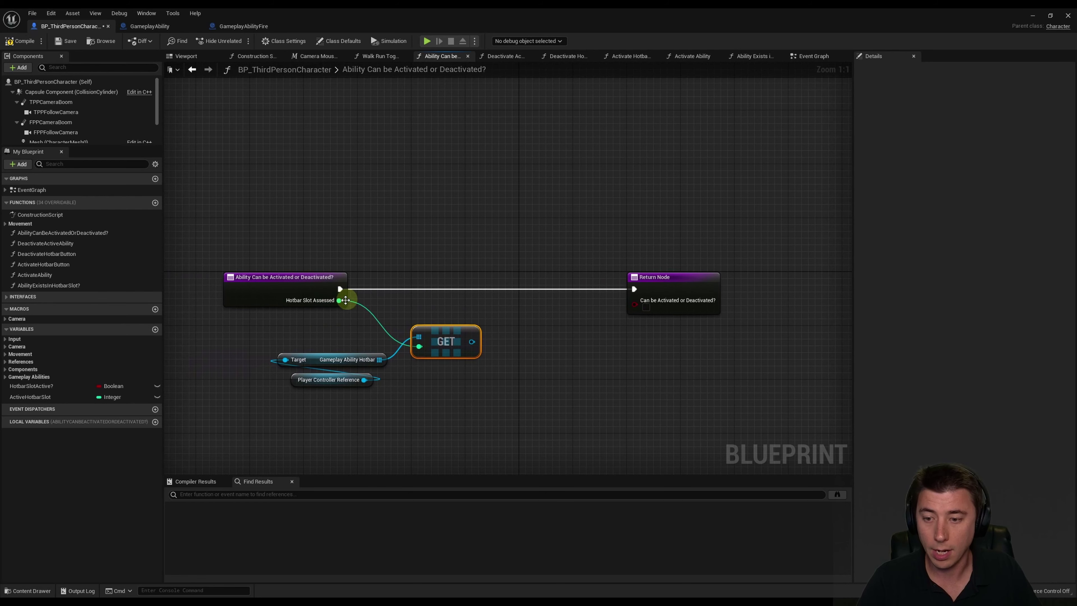
Check the hotbar entry with Is Valid, run the function's execution into it, and move the Return Node right
{"action": "right_click_drag", "start_coordinate": [369, 316], "coordinate": [308, 286]}
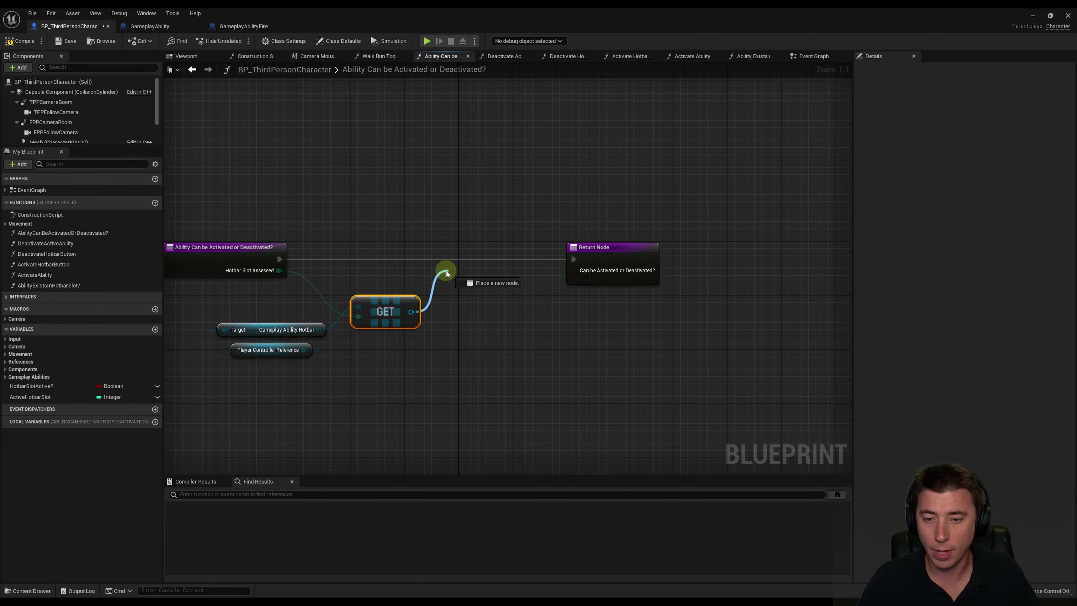
{"action": "left_click_drag", "start_coordinate": [411, 312], "coordinate": [446, 271]}
{"action": "type", "text": "is valid"}
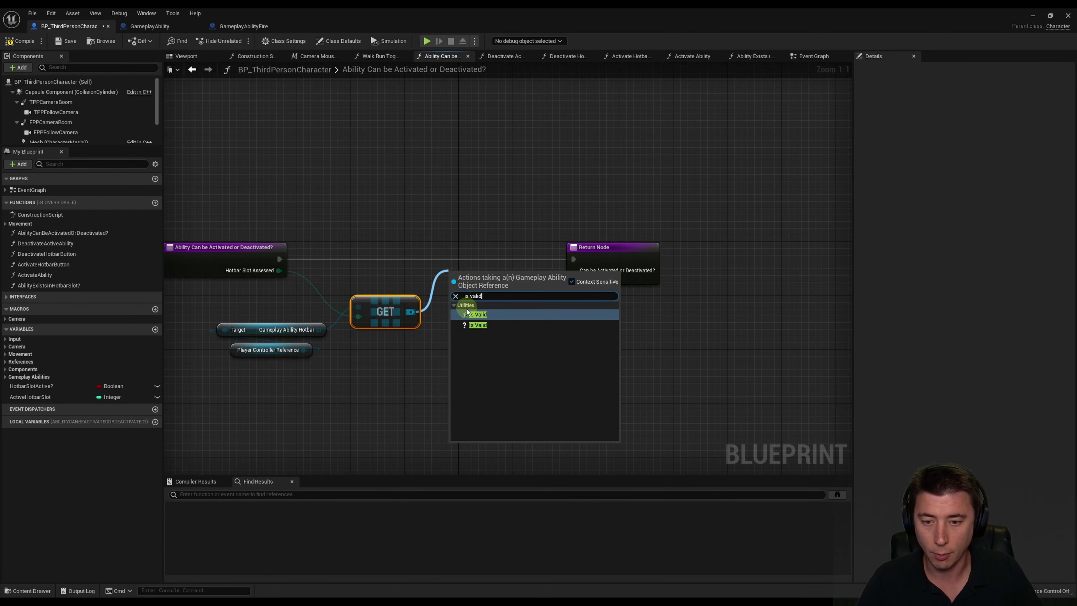
{"action": "left_click", "coordinate": [480, 326]}
{"action": "left_click_drag", "start_coordinate": [280, 259], "coordinate": [468, 261]}
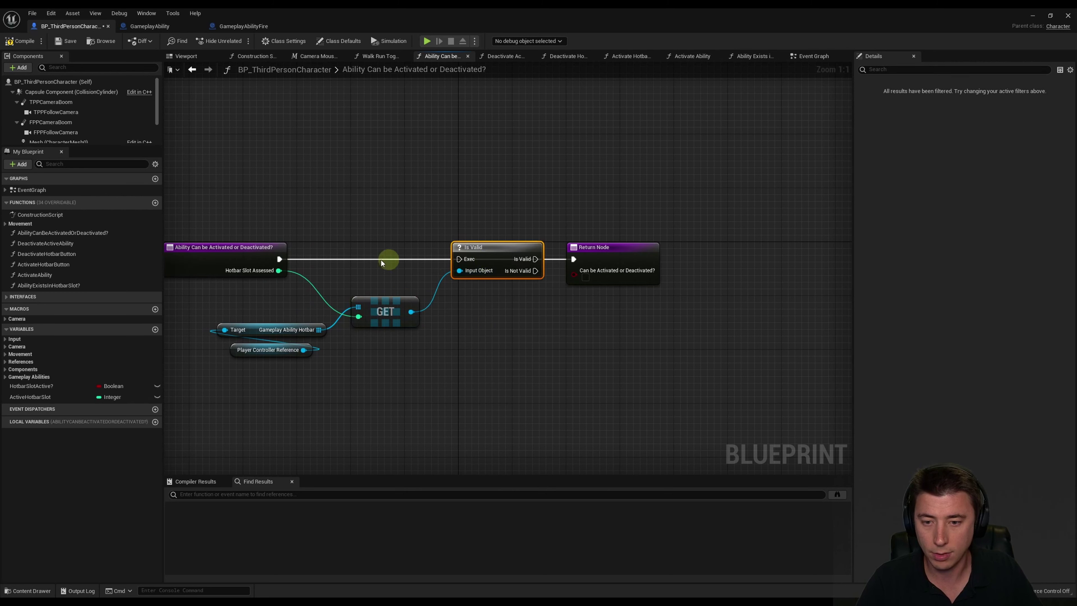
{"action": "left_click_drag", "start_coordinate": [581, 249], "coordinate": [750, 251]}
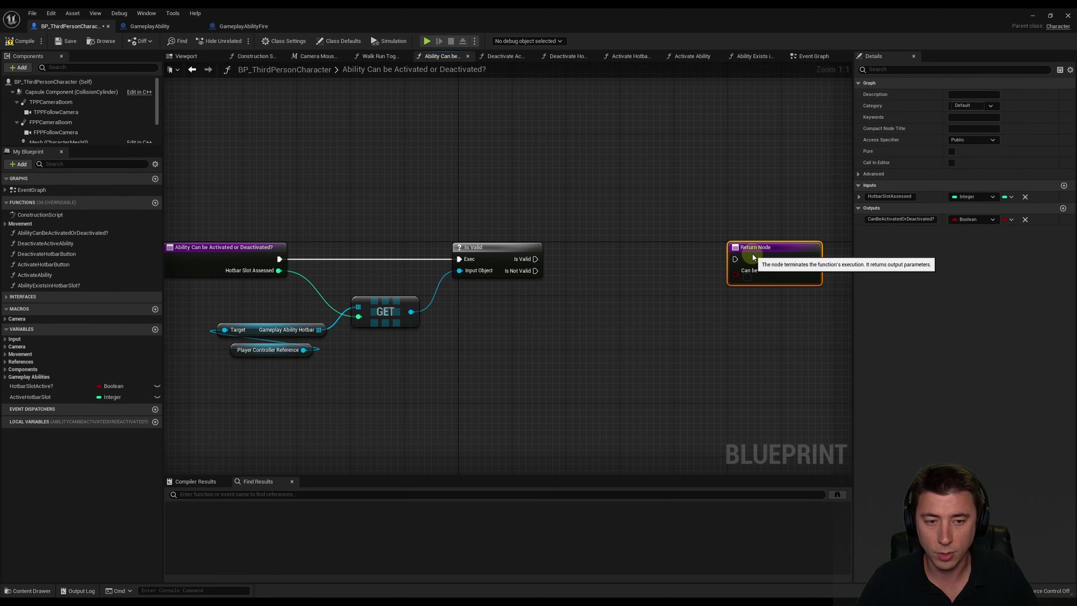
{"action": "left_click", "coordinate": [639, 279]}
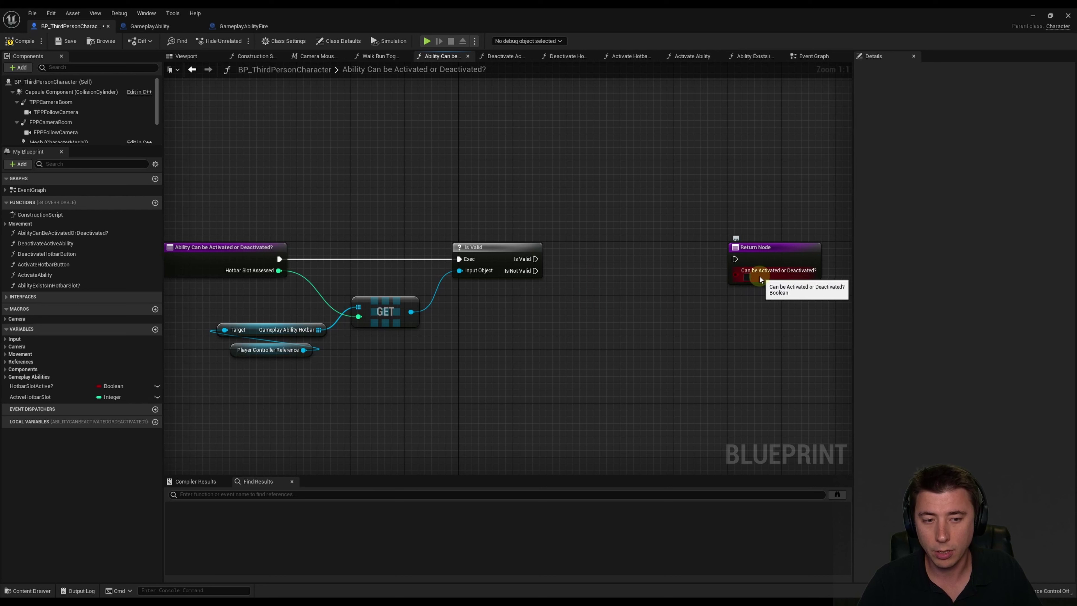
Add a pure Is Valid node and an Able to be Activated or Deactivated getter from the hotbar entry
{"action": "left_click_drag", "start_coordinate": [411, 312], "coordinate": [489, 323]}
{"action": "type", "text": "is valid"}
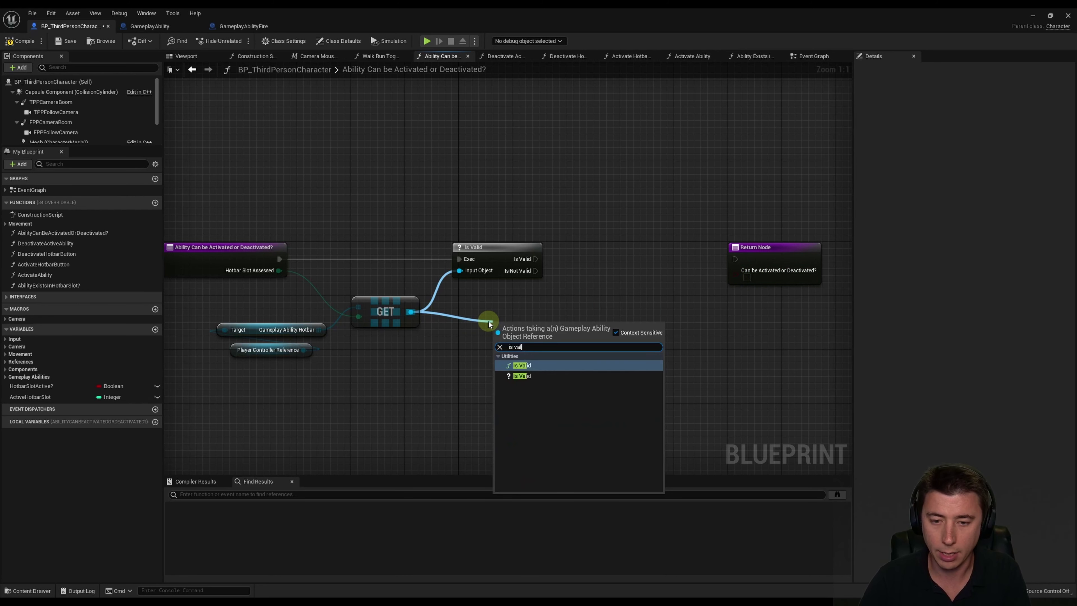
{"action": "key", "text": "Return"}
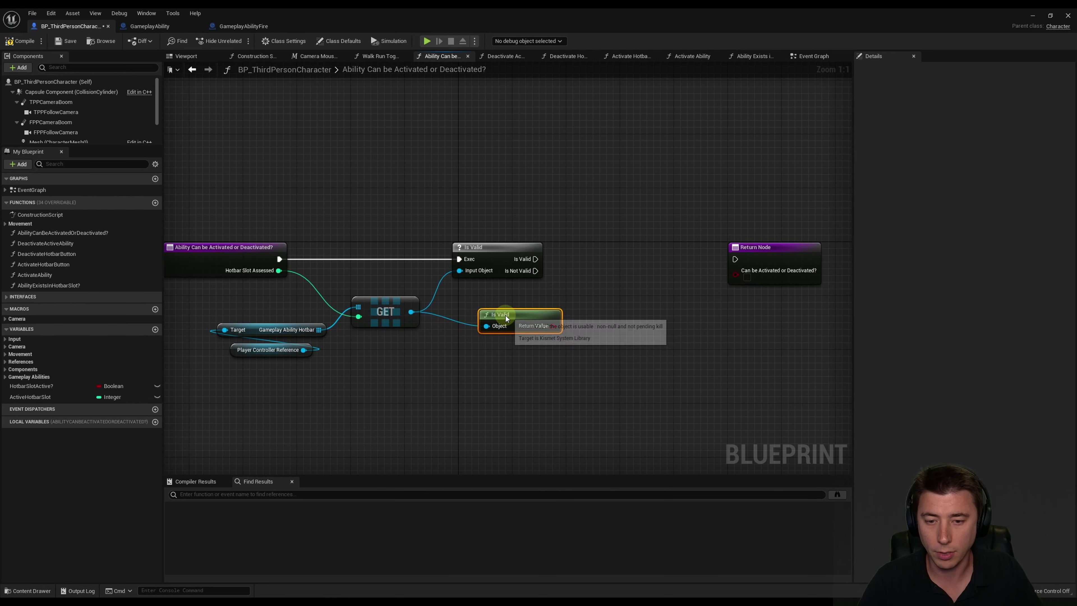
{"action": "left_click_drag", "start_coordinate": [411, 312], "coordinate": [484, 359]}
{"action": "type", "text": "get"}
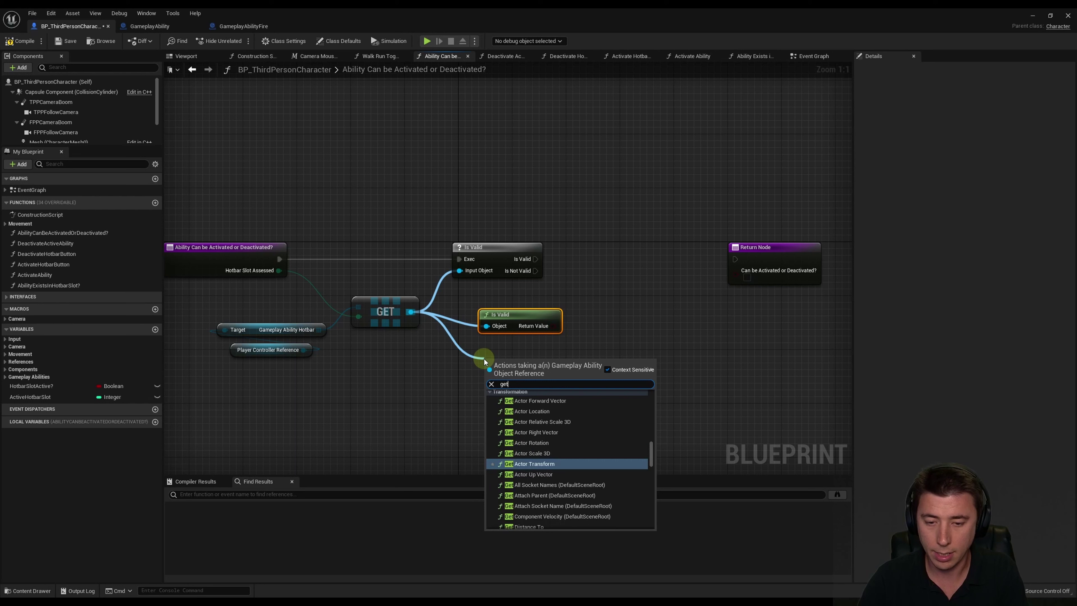
{"action": "type", "text": " activat"}
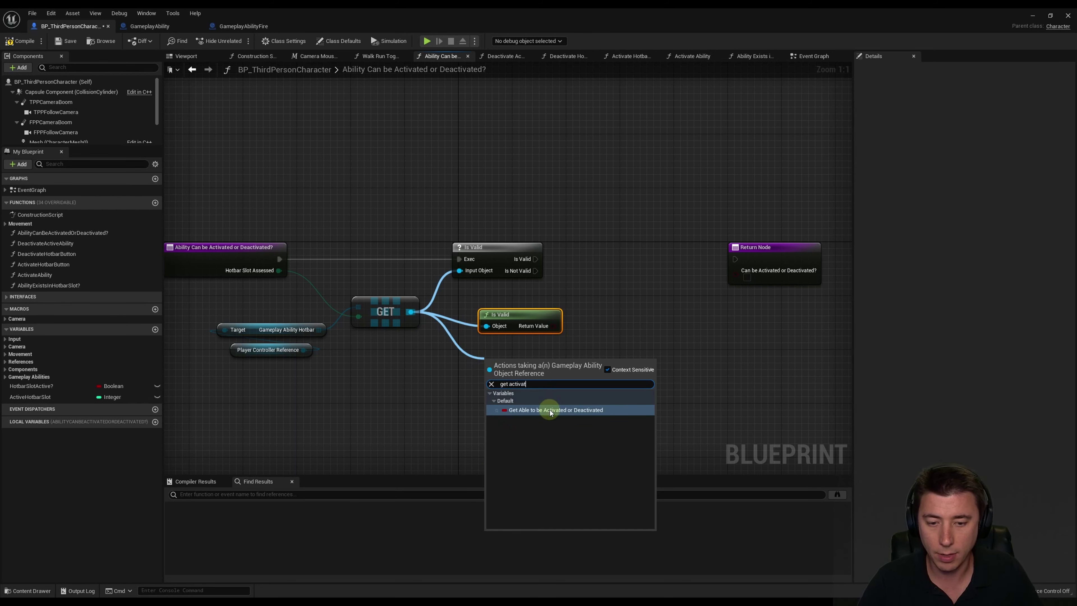
{"action": "left_click", "coordinate": [549, 409]}
AND the two results into the return value and route the valid branch to the Return Node
{"action": "mouse_move", "coordinate": [534, 359]}
{"action": "left_mouse_down"}
{"action": "mouse_move", "coordinate": [507, 345]}
{"action": "mouse_move", "coordinate": [609, 331]}
{"action": "left_mouse_up"}
{"action": "type", "text": "and"}
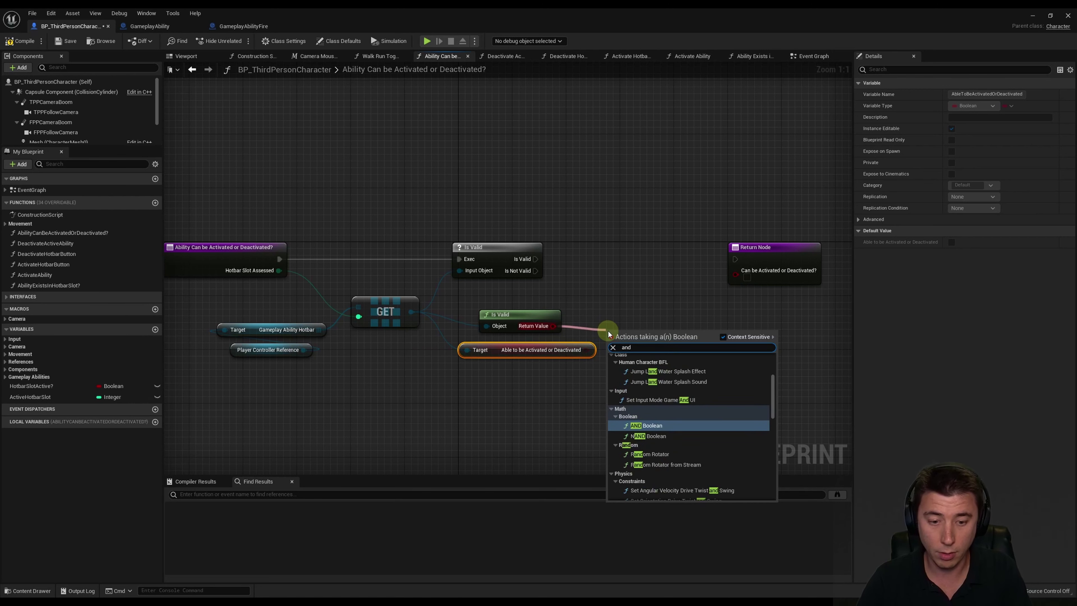
{"action": "key", "text": "Return"}
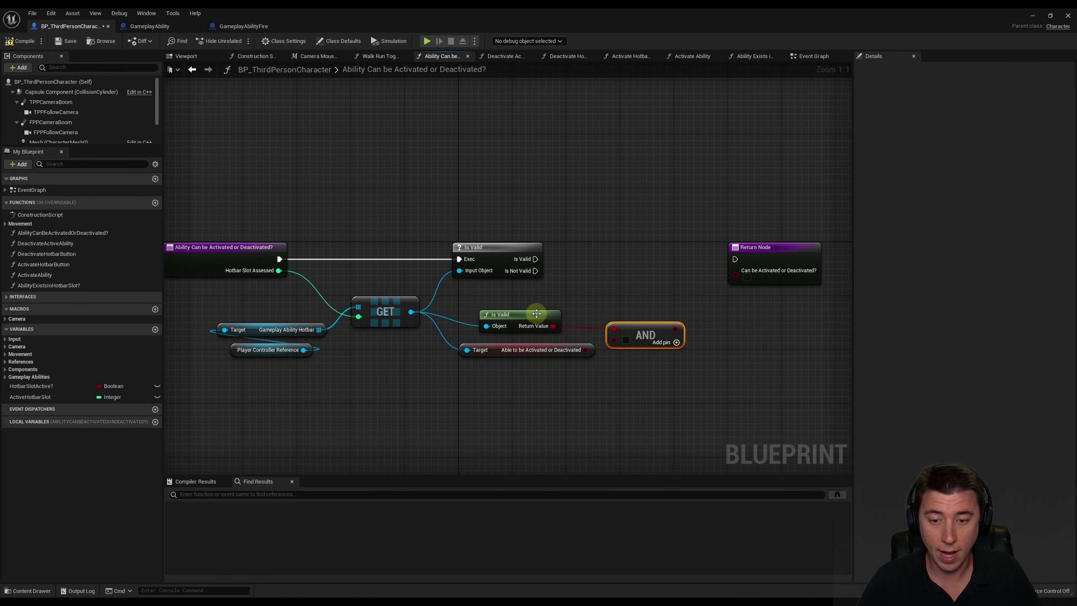
{"action": "left_click_drag", "start_coordinate": [586, 350], "coordinate": [613, 343]}
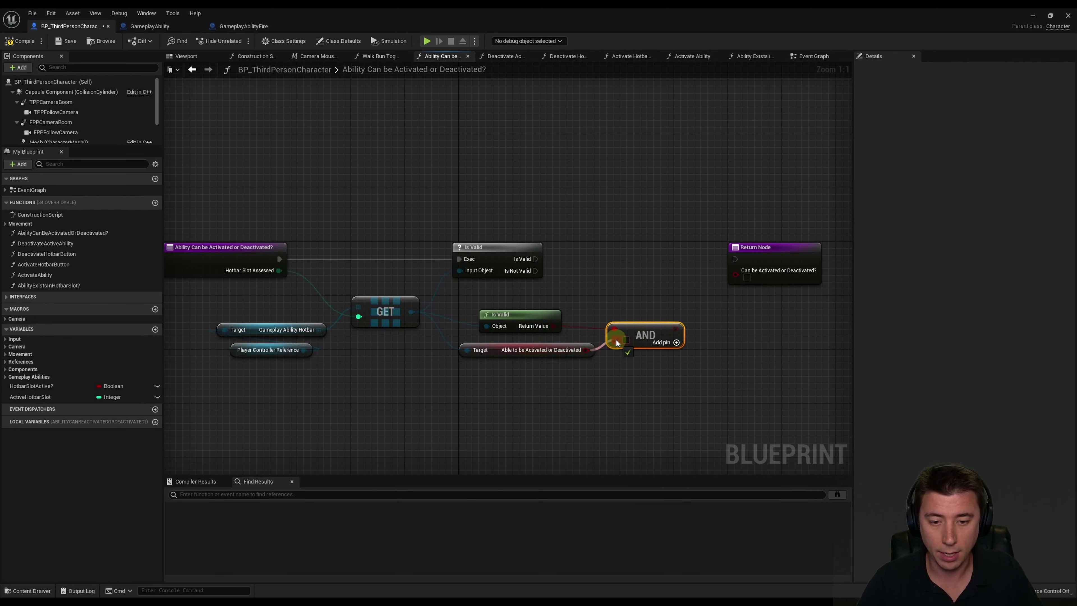
{"action": "left_click_drag", "start_coordinate": [673, 325], "coordinate": [675, 325]}
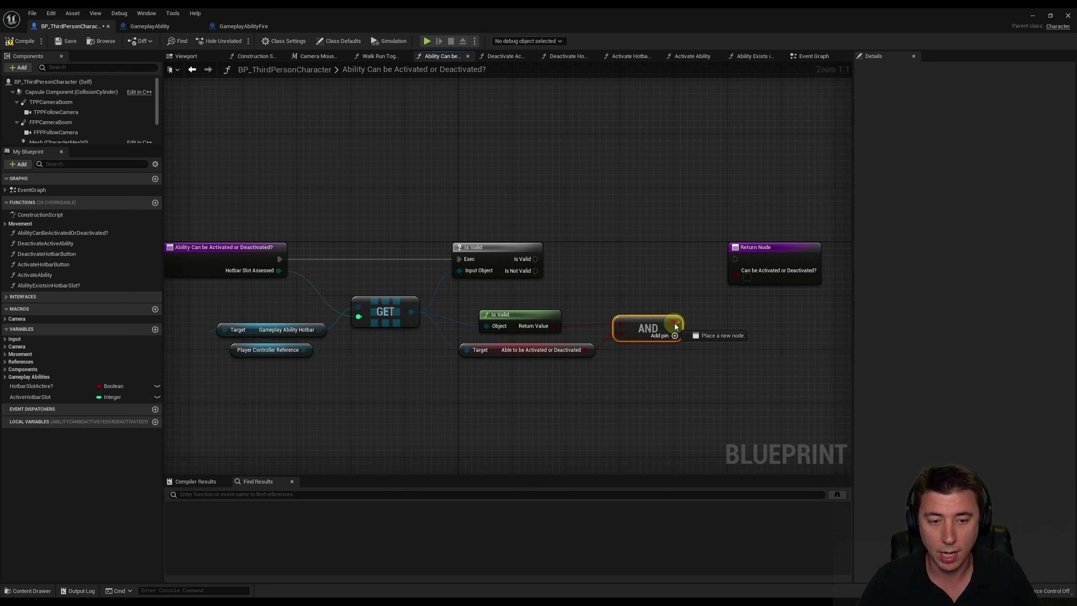
{"action": "left_click_drag", "start_coordinate": [738, 273], "coordinate": [739, 274]}
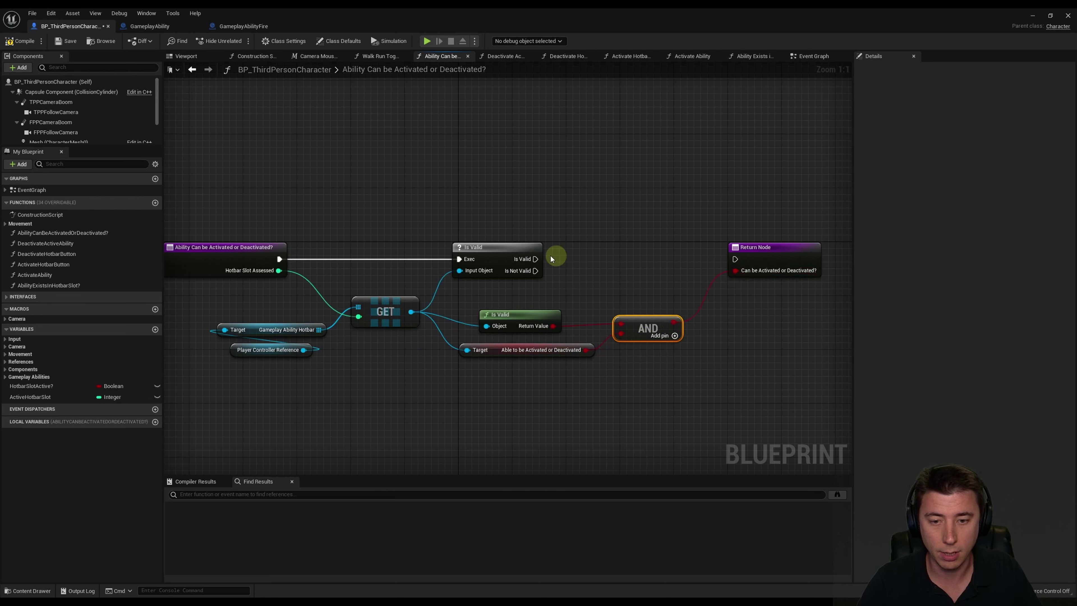
{"action": "left_click_drag", "start_coordinate": [536, 258], "coordinate": [735, 260]}
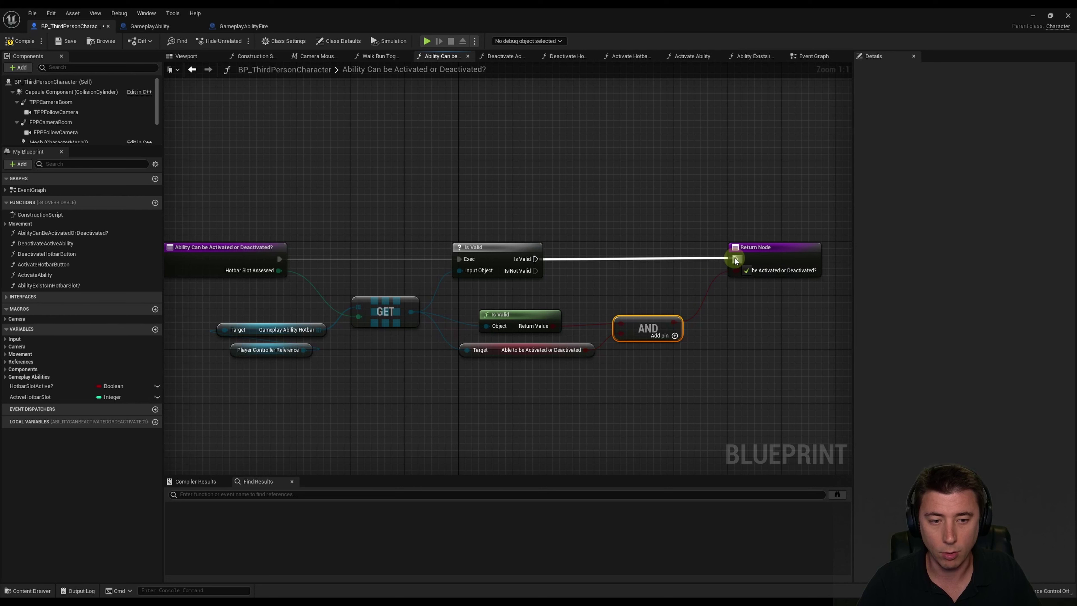
{"action": "left_click", "coordinate": [263, 331]}
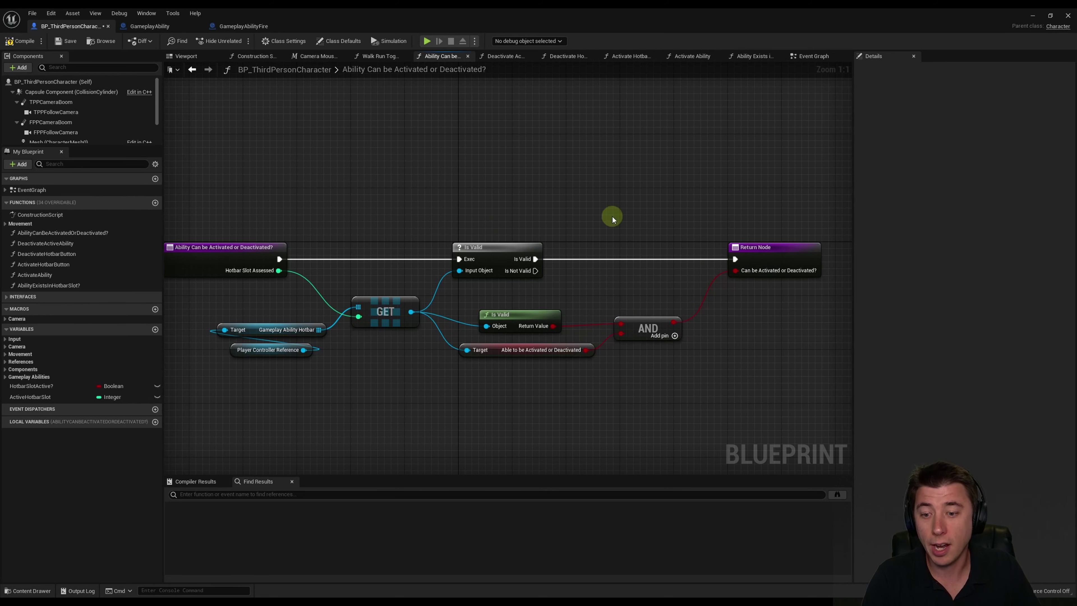
{"action": "left_click", "coordinate": [72, 233]}
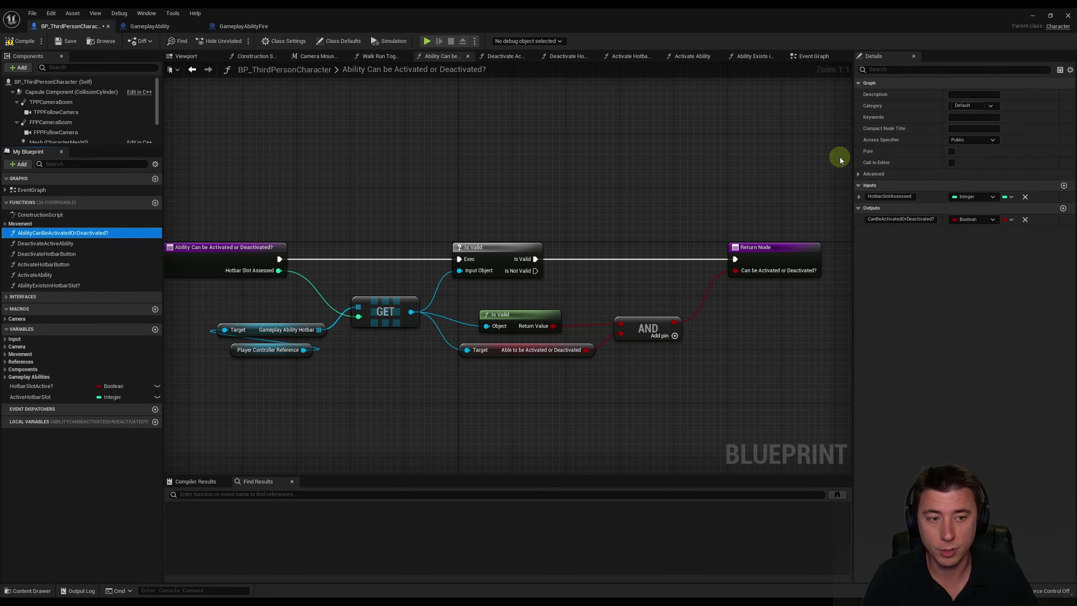
Mark Ability Can be Activated or Deactivated? as Pure and compile the blueprint
{"action": "left_click", "coordinate": [946, 150]}
{"action": "left_click", "coordinate": [671, 165]}
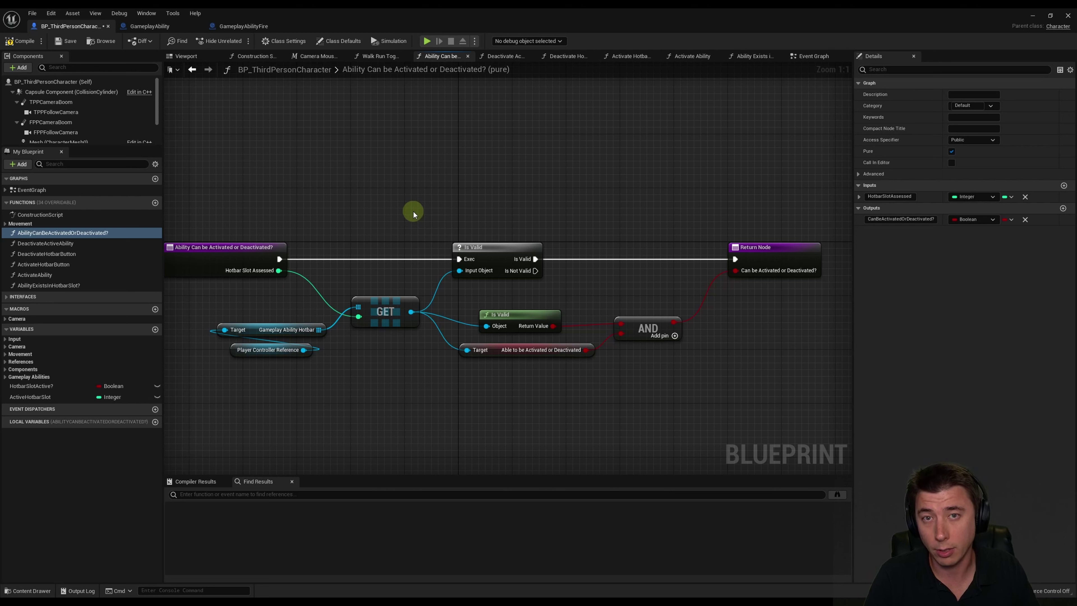
{"action": "left_click", "coordinate": [20, 41]}
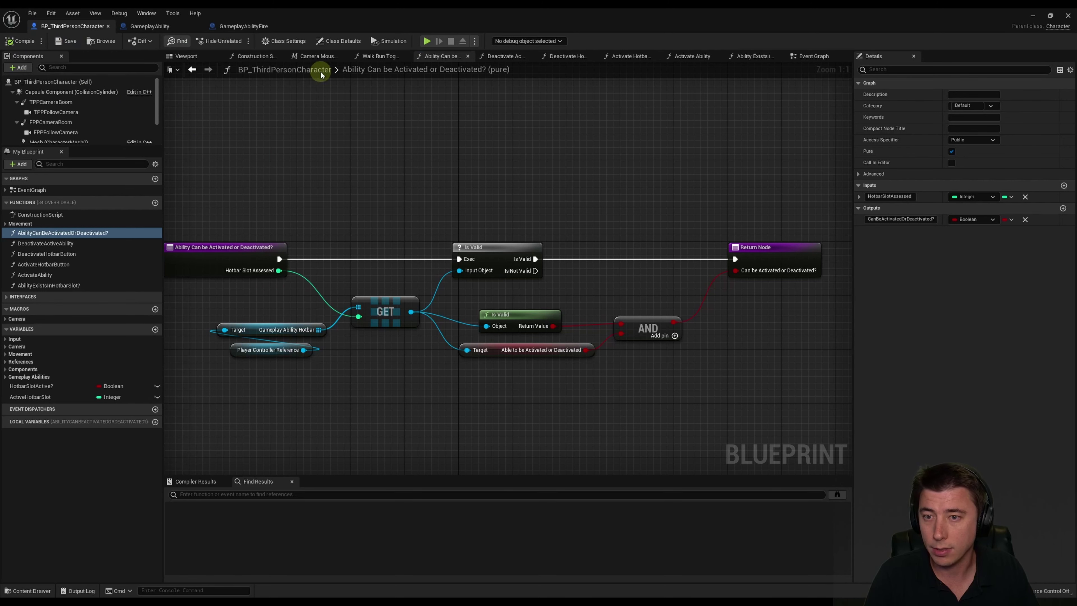
In the Event Graph, tidy the Active Hotbar Slot node, then open DeactivateHotbarButton
{"action": "left_click", "coordinate": [809, 56]}
{"action": "mouse_move", "coordinate": [281, 254]}
{"action": "right_mouse_down"}
{"action": "mouse_move", "coordinate": [501, 260]}
{"action": "mouse_move", "coordinate": [596, 248]}
{"action": "mouse_move", "coordinate": [430, 250]}
{"action": "right_mouse_up"}
{"action": "scroll", "coordinate": [507, 243], "scroll_direction": "down", "scroll_amount": 1}
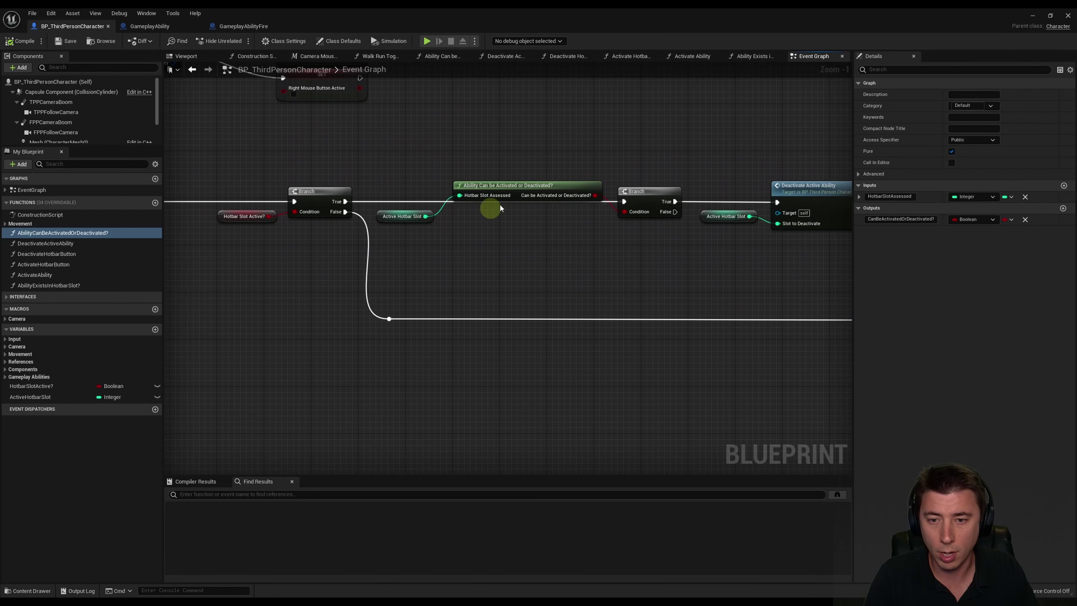
{"action": "left_click", "coordinate": [512, 218]}
{"action": "scroll", "coordinate": [512, 218], "scroll_direction": "up", "scroll_amount": 1}
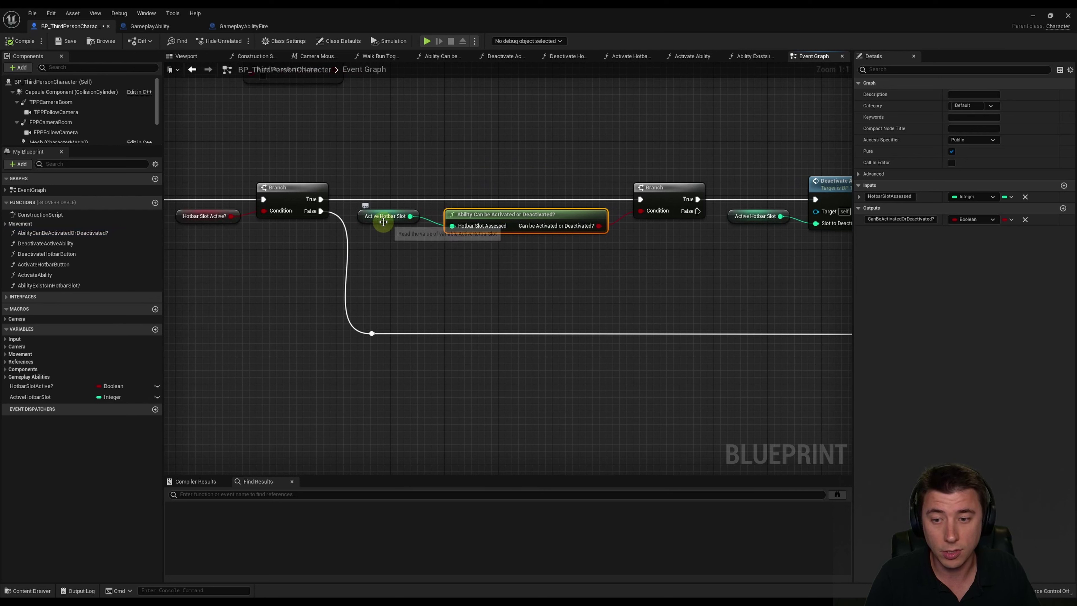
{"action": "left_click_drag", "start_coordinate": [385, 218], "coordinate": [385, 231]}
{"action": "right_click_drag", "start_coordinate": [476, 256], "coordinate": [444, 264]}
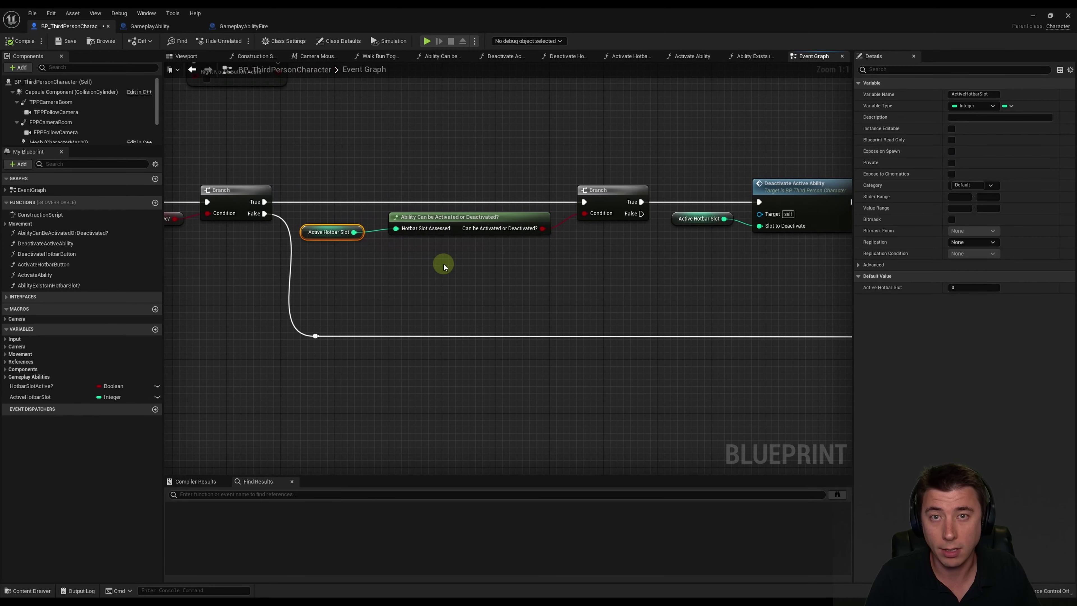
{"action": "left_click", "coordinate": [444, 264]}
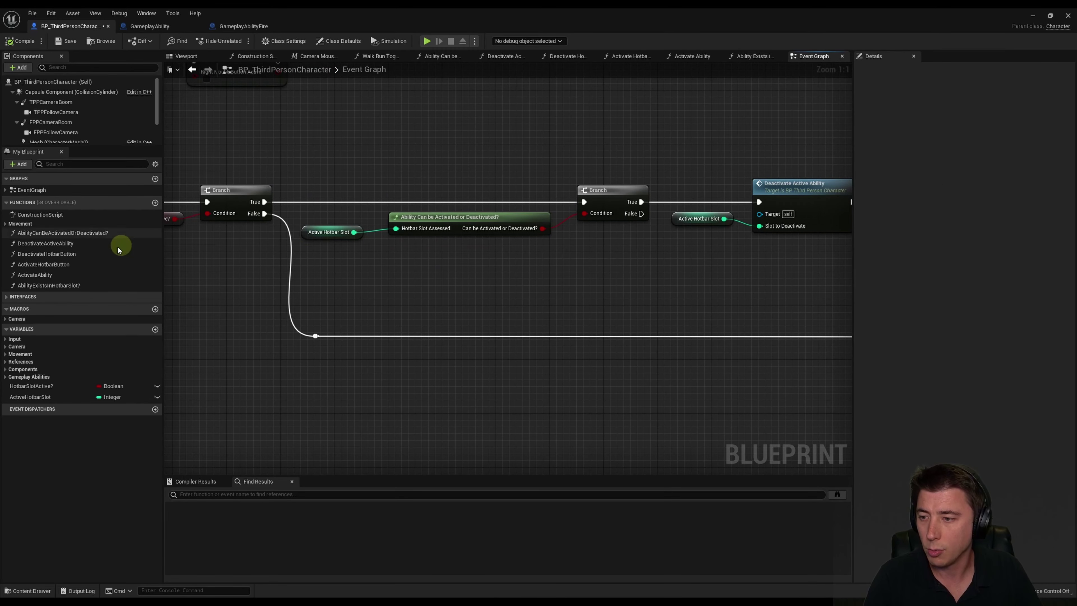
{"action": "left_click", "coordinate": [45, 254]}
In Deactivate Hotbar Button, chain Hud Reference, Get Ability Hotbar, Get Hotbar Buttons and an array GET
{"action": "double_click", "coordinate": [38, 255]}
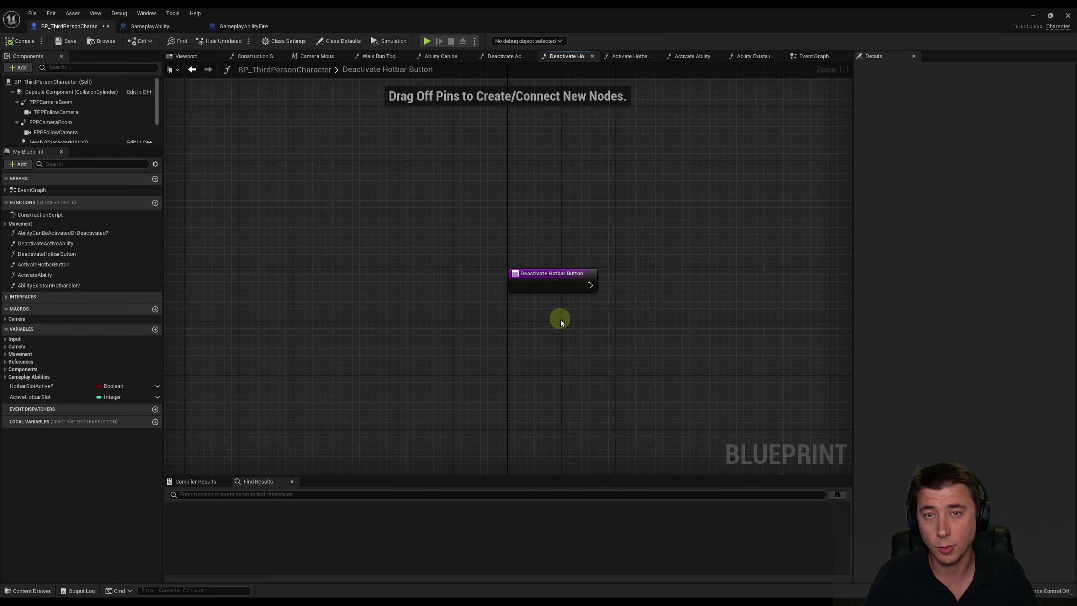
{"action": "right_click", "coordinate": [517, 384]}
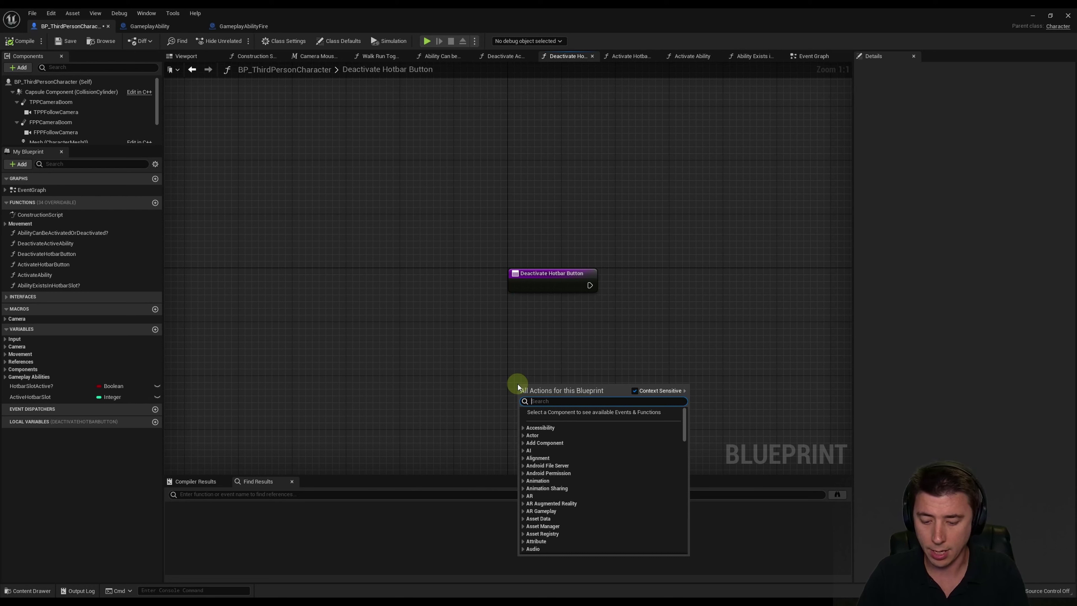
{"action": "type", "text": "hud re"}
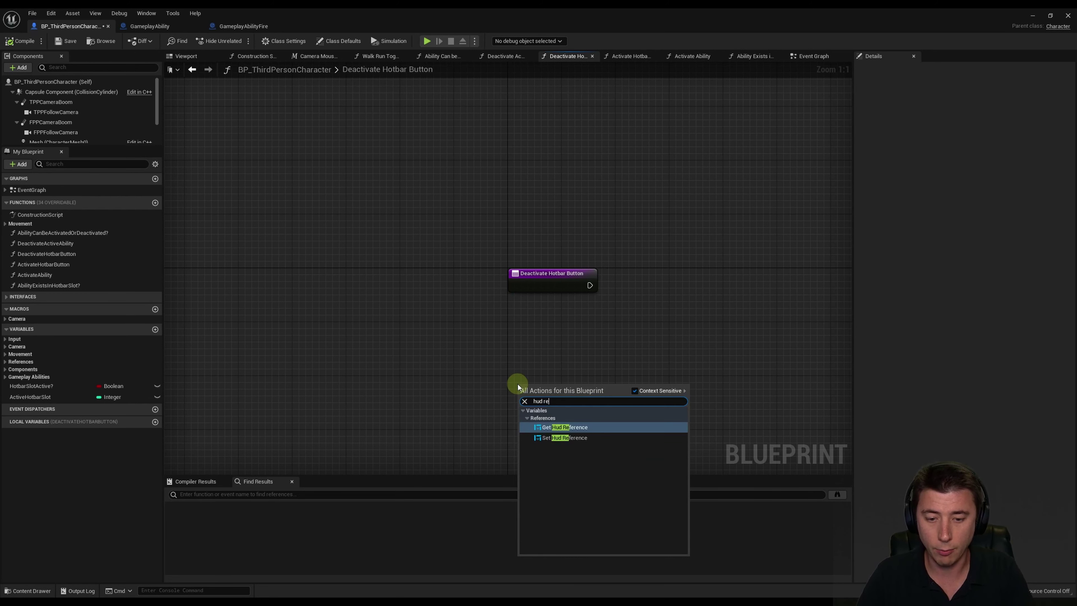
{"action": "key", "text": "Return"}
{"action": "left_click_drag", "start_coordinate": [561, 389], "coordinate": [512, 375]}
{"action": "type", "text": "get"}
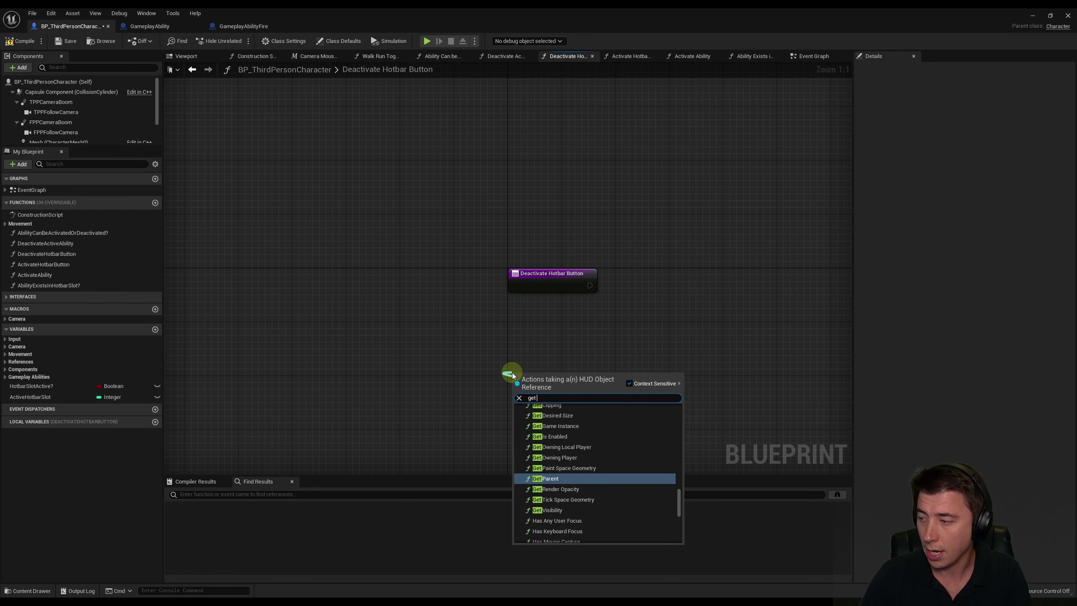
{"action": "type", "text": " ability"}
{"action": "key", "text": "Return"}
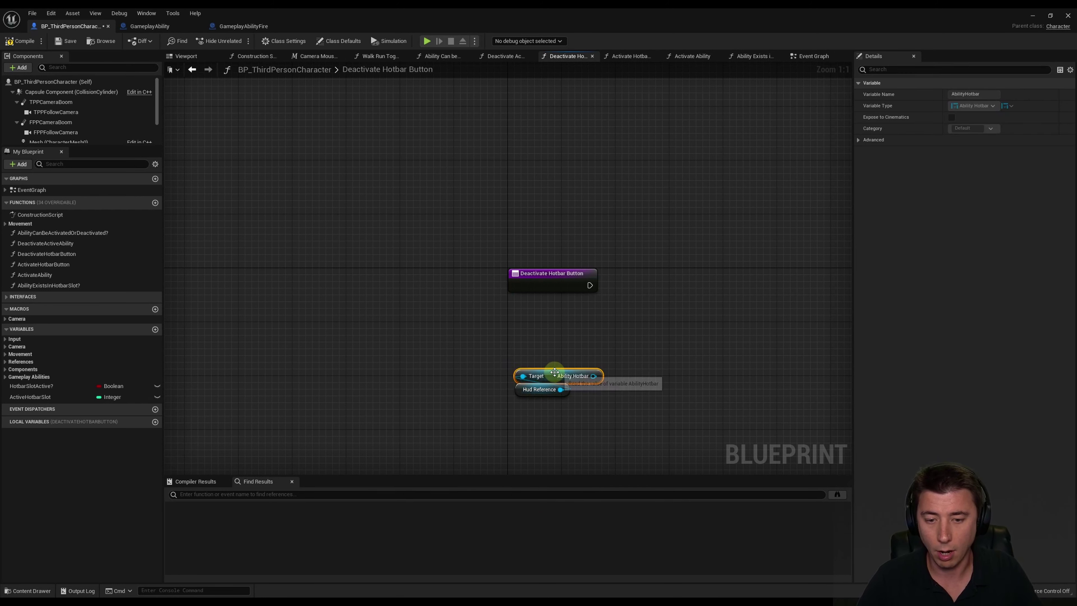
{"action": "mouse_move", "coordinate": [555, 372]}
{"action": "left_mouse_down"}
{"action": "mouse_move", "coordinate": [541, 365]}
{"action": "mouse_move", "coordinate": [596, 369]}
{"action": "mouse_move", "coordinate": [510, 347]}
{"action": "left_mouse_up"}
{"action": "type", "text": "hotbar"}
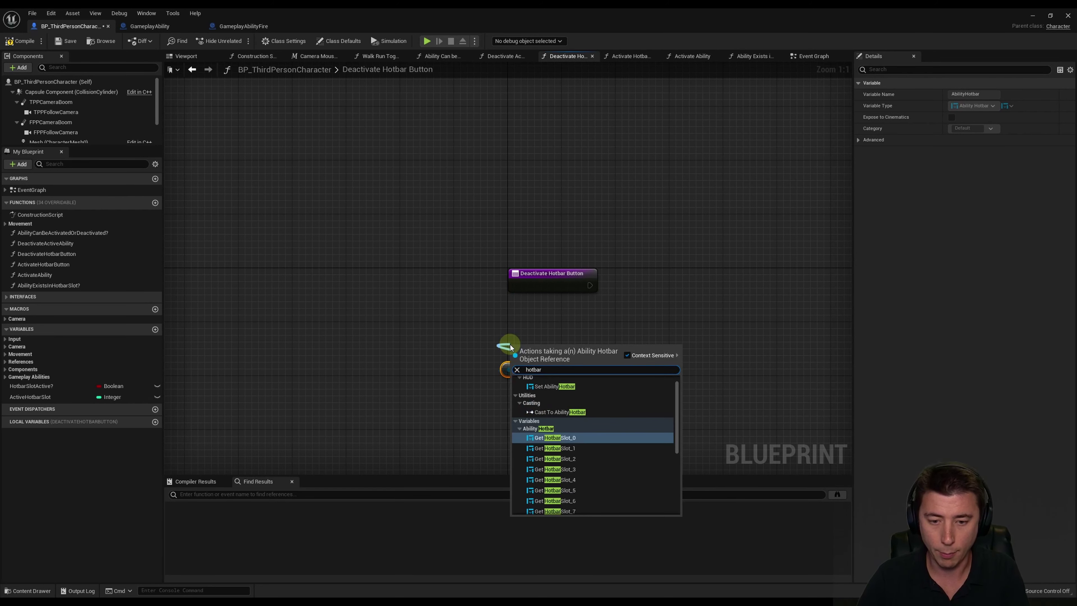
{"action": "type", "text": "bu"}
{"action": "key", "text": "Return"}
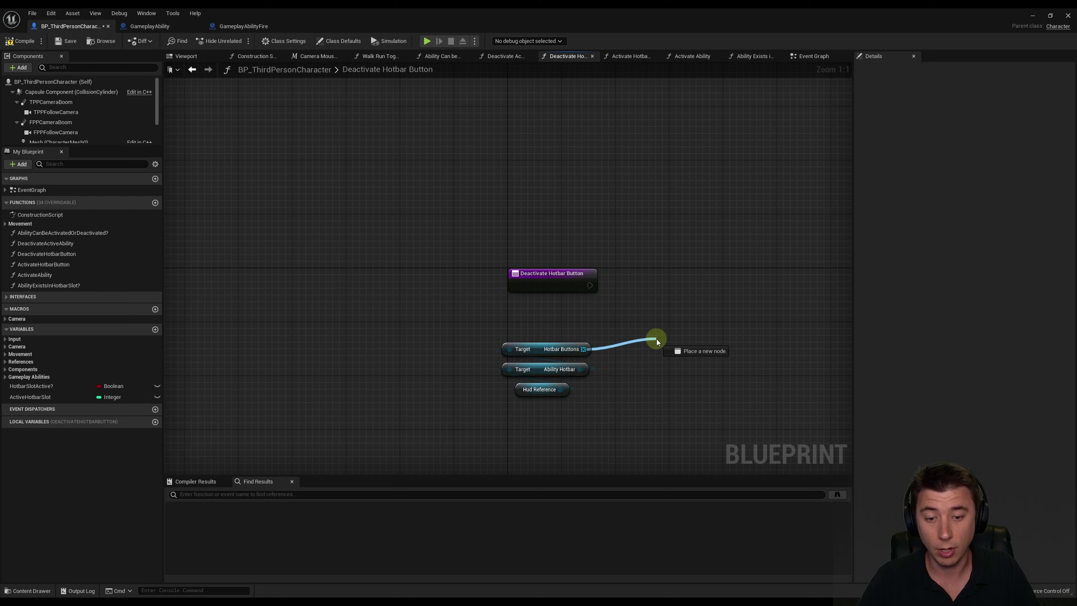
{"action": "left_click_drag", "start_coordinate": [584, 349], "coordinate": [653, 341]}
{"action": "type", "text": "get"}
{"action": "key", "text": "Return"}
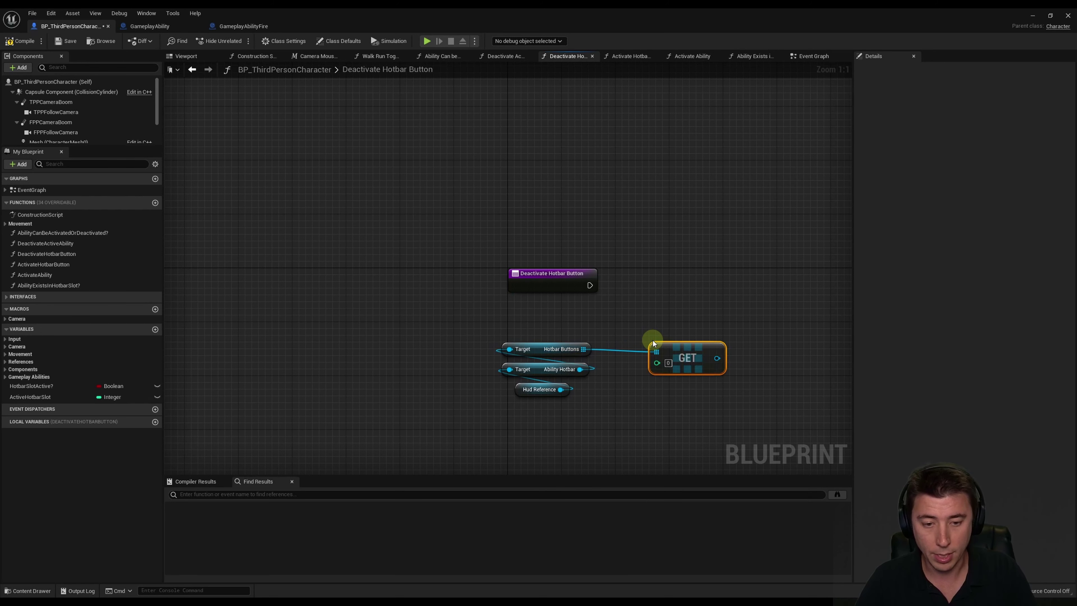
Feed the ActiveHotbarSlot variable into the GET node as its index
{"action": "left_click_drag", "start_coordinate": [18, 398], "coordinate": [516, 361]}
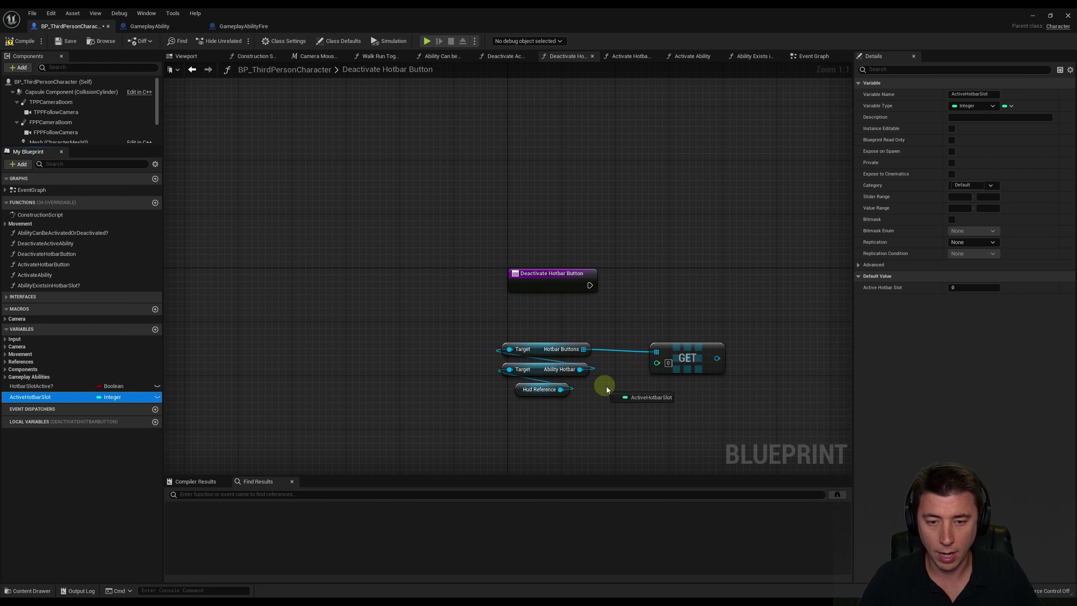
{"action": "left_click", "coordinate": [649, 410]}
{"action": "left_click_drag", "start_coordinate": [669, 351], "coordinate": [716, 350]}
{"action": "left_click_drag", "start_coordinate": [634, 377], "coordinate": [647, 416]}
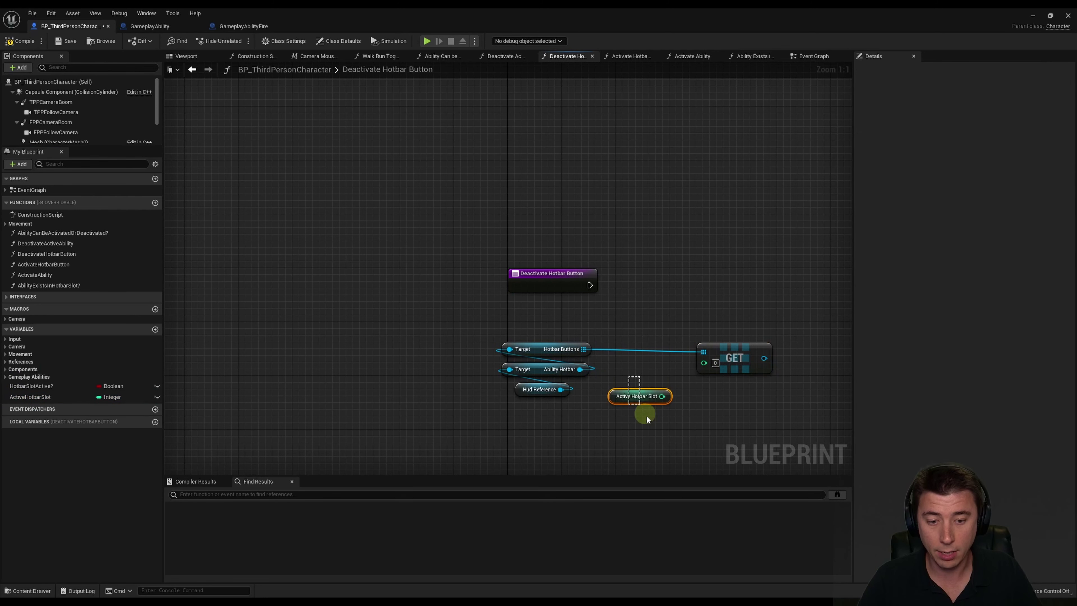
{"action": "left_click", "coordinate": [639, 400]}
{"action": "left_click_drag", "start_coordinate": [669, 369], "coordinate": [704, 363]}
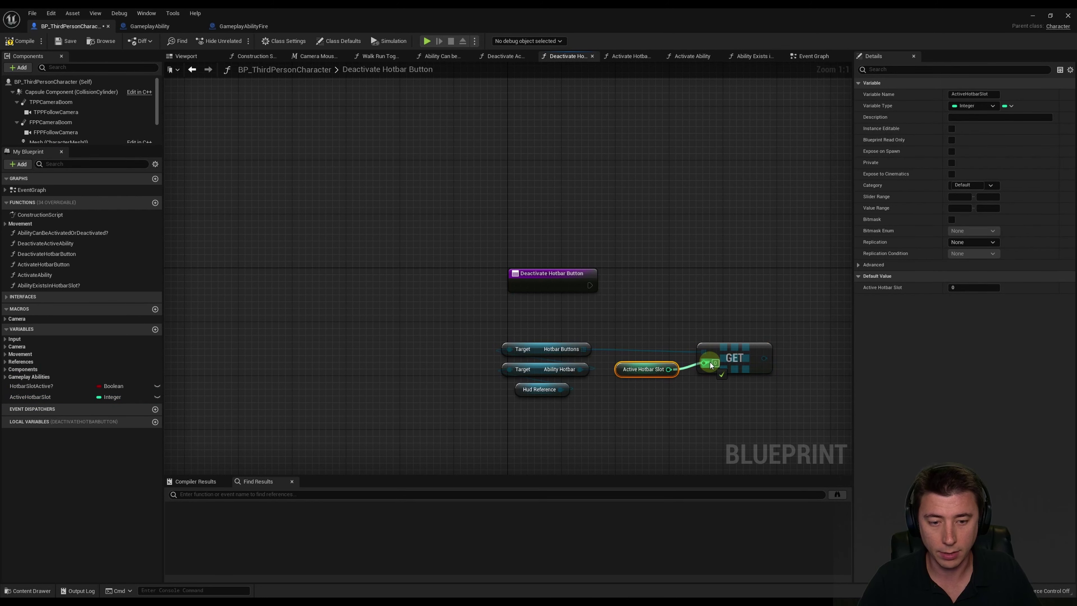
Add SET Slot Activated on the retrieved hotbar slot, run from the function entry
{"action": "right_click_drag", "start_coordinate": [711, 362], "coordinate": [449, 292]}
{"action": "left_click_drag", "start_coordinate": [499, 288], "coordinate": [548, 224]}
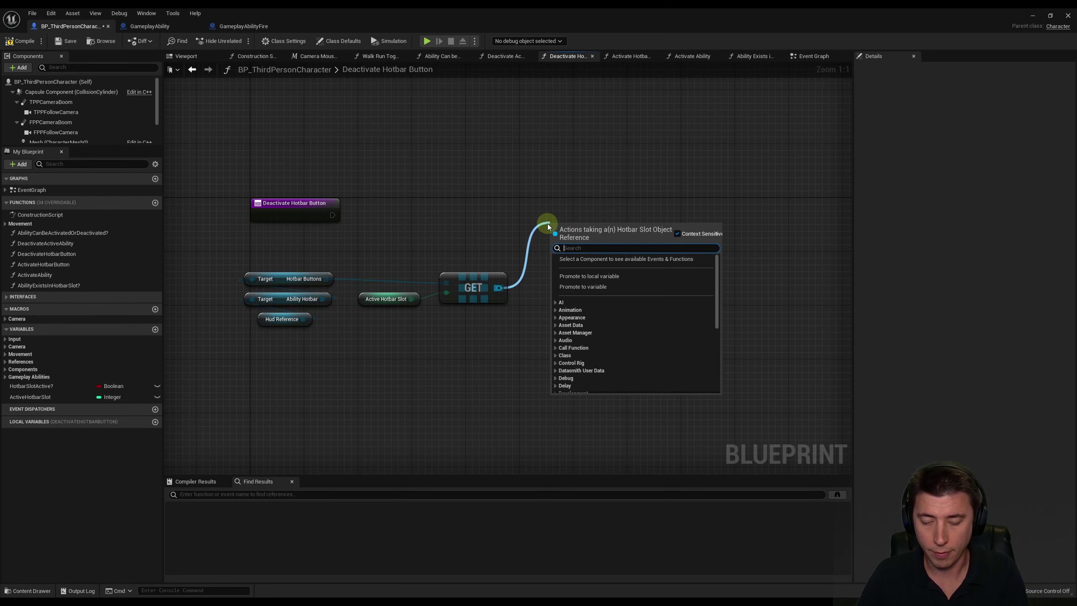
{"action": "type", "text": "slot activa"}
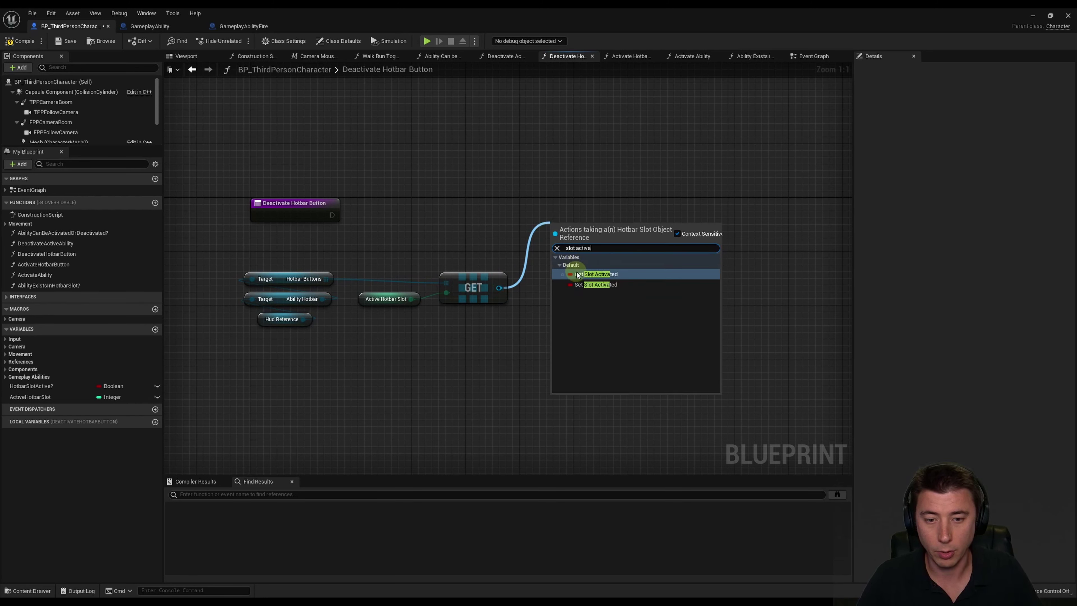
{"action": "left_click", "coordinate": [596, 284]}
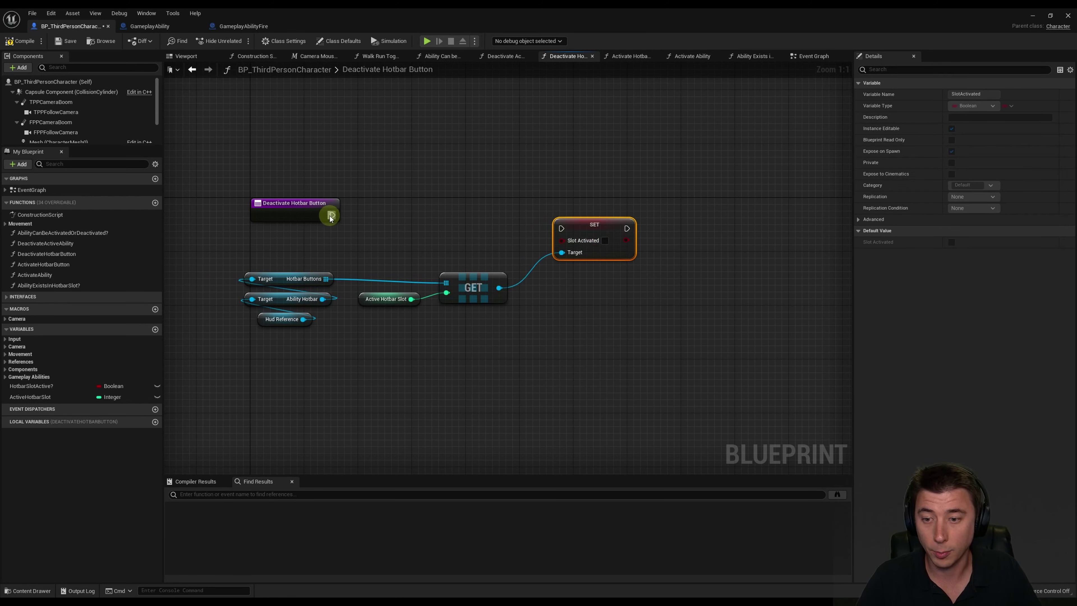
{"action": "left_click_drag", "start_coordinate": [330, 216], "coordinate": [593, 225]}
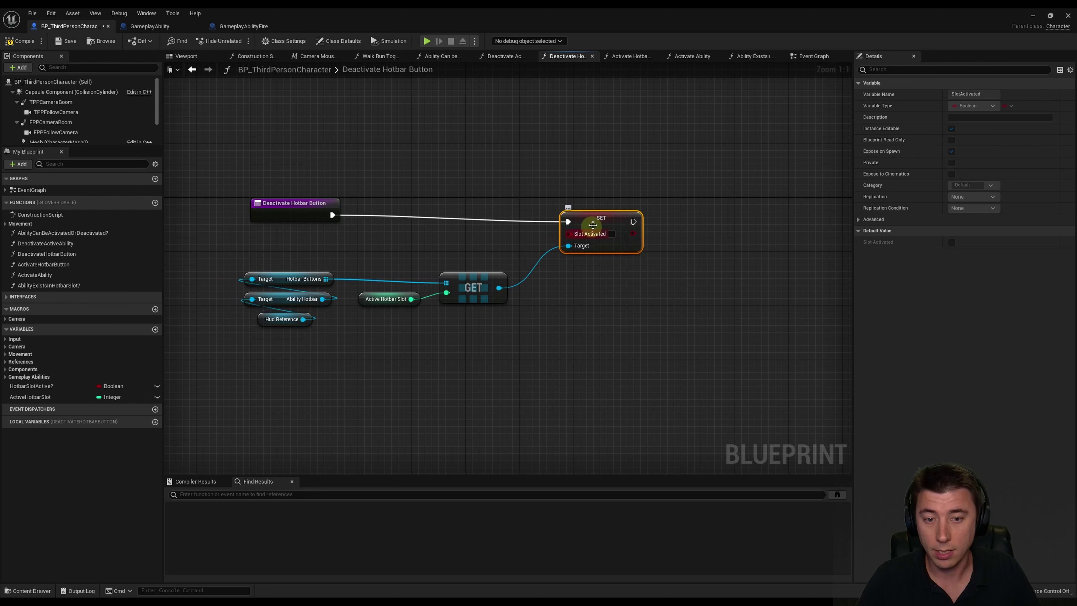
{"action": "left_click", "coordinate": [587, 310]}
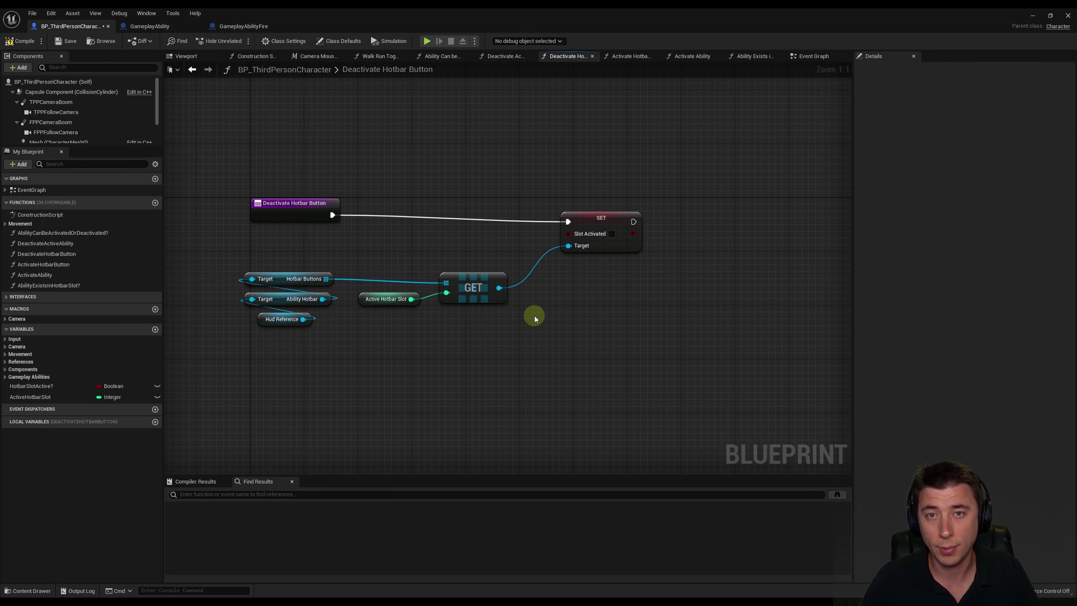
Call Set Button Style on the slot after the SET, with a reroute on Target
{"action": "left_click_drag", "start_coordinate": [499, 288], "coordinate": [645, 285]}
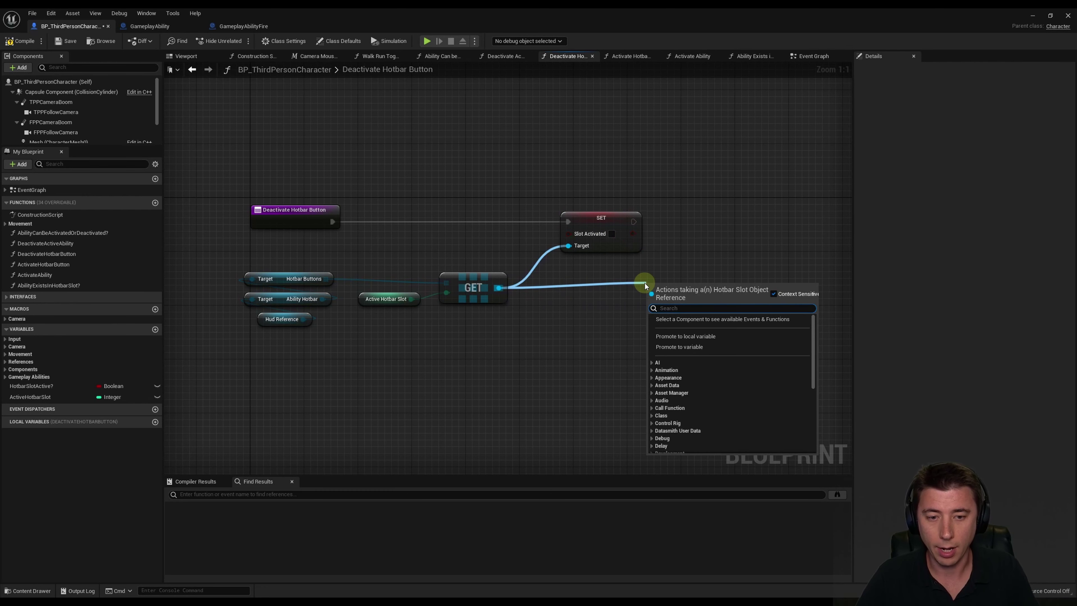
{"action": "type", "text": "set button"}
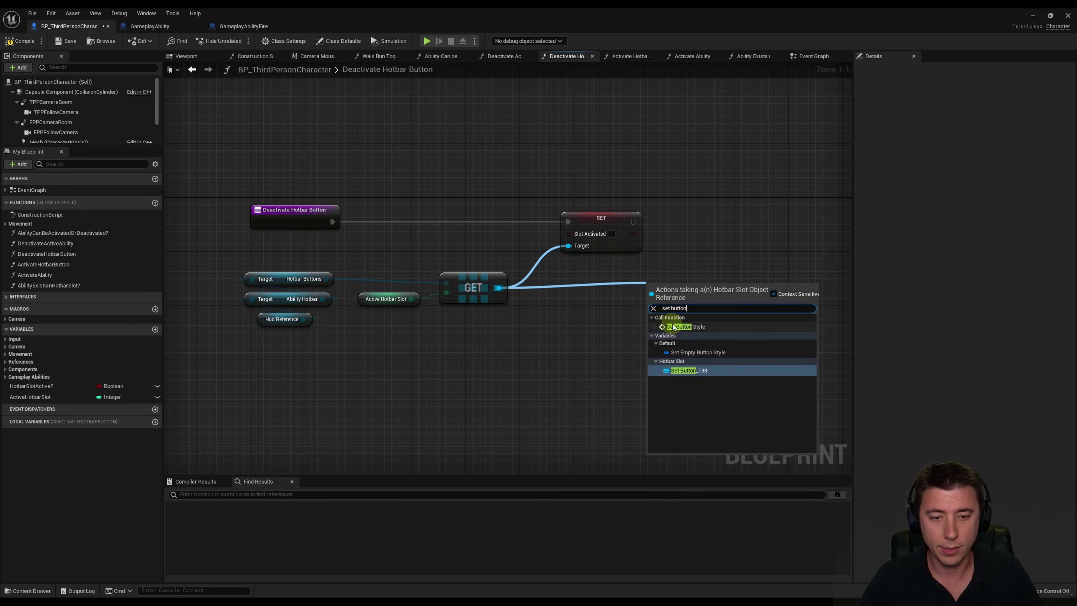
{"action": "left_click", "coordinate": [685, 327]}
{"action": "left_click_drag", "start_coordinate": [678, 298], "coordinate": [730, 213]}
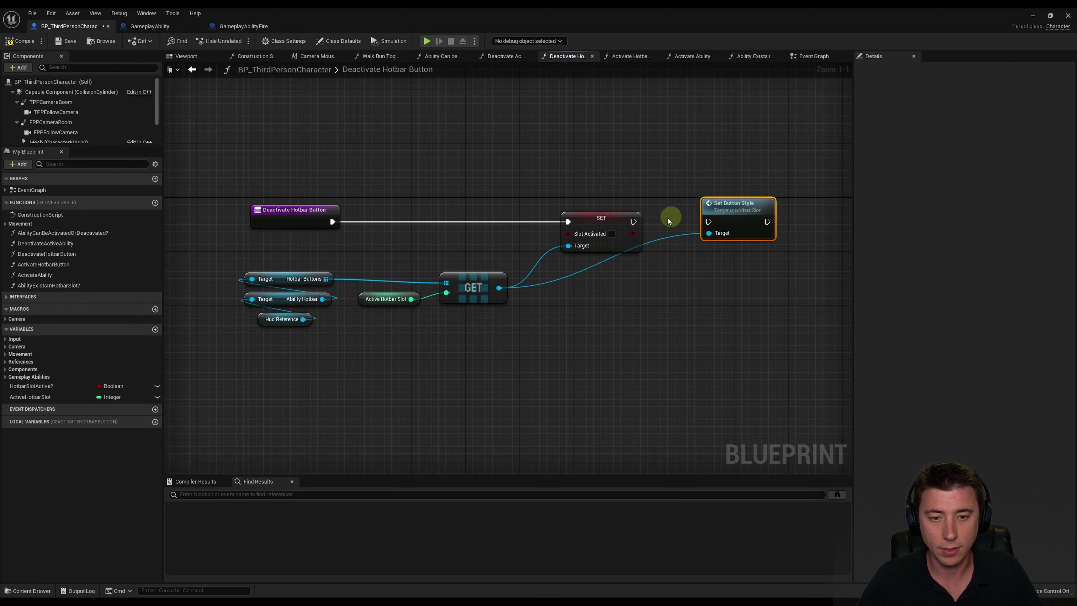
{"action": "left_click_drag", "start_coordinate": [633, 222], "coordinate": [709, 222]}
{"action": "double_click", "coordinate": [589, 270]}
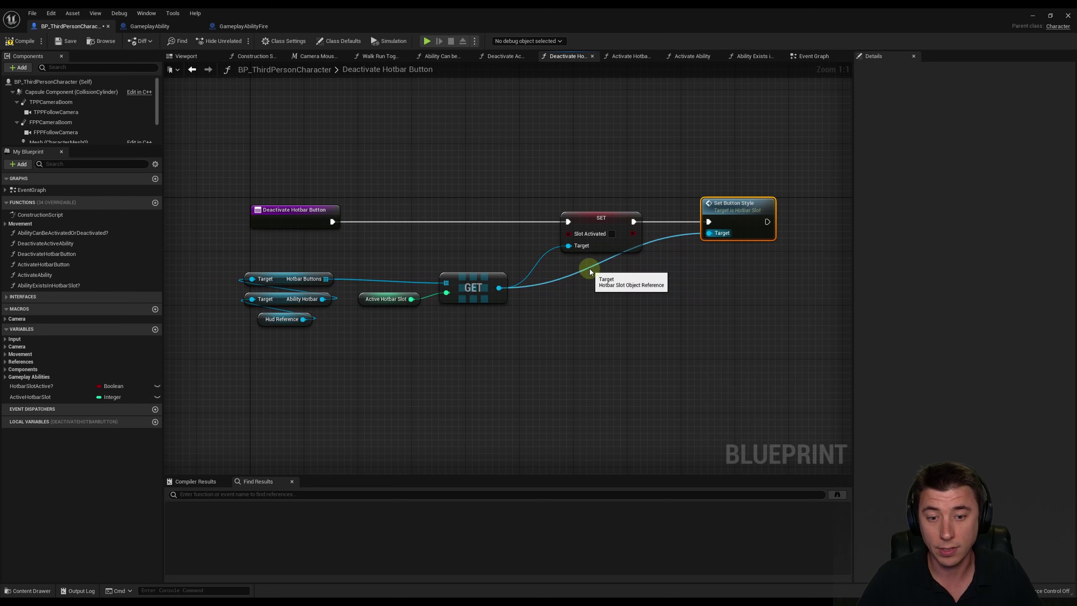
{"action": "left_click_drag", "start_coordinate": [590, 273], "coordinate": [650, 291]}
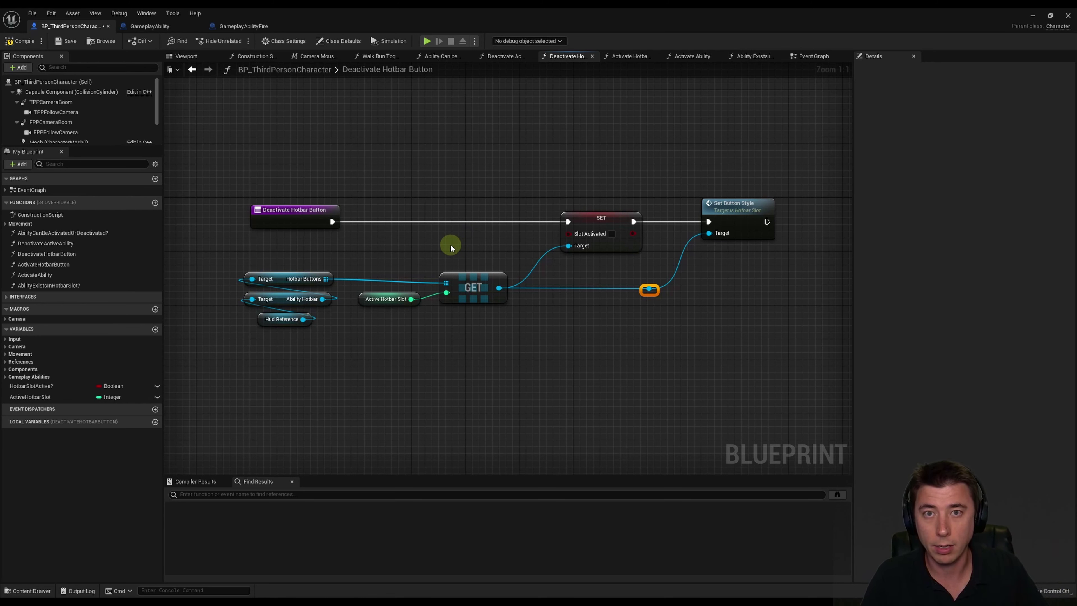
{"action": "left_click", "coordinate": [402, 258]}
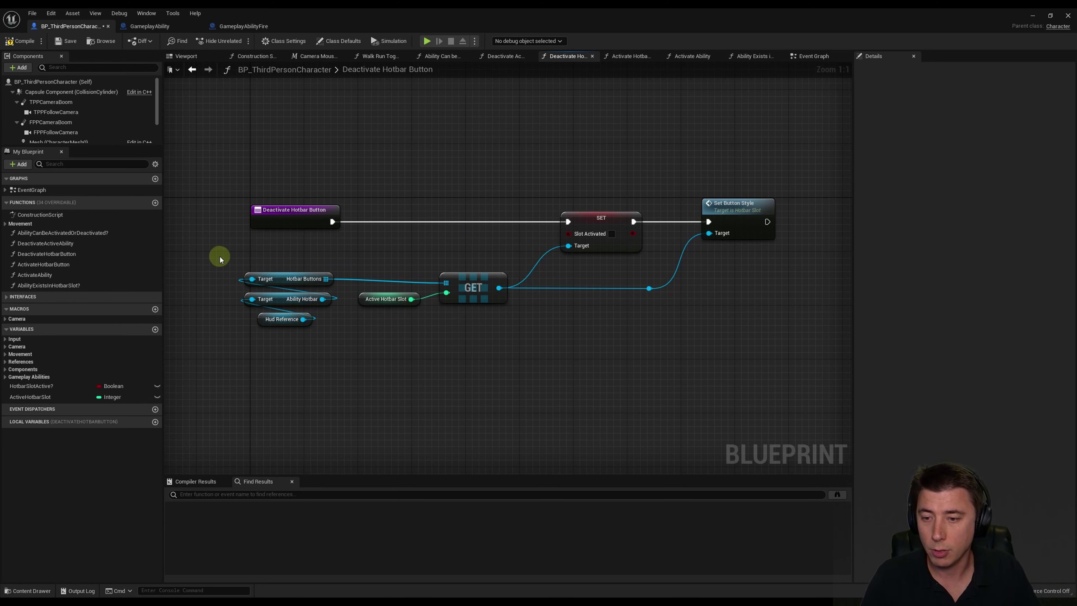
Collapse the hotbar-button lookup nodes into a HotbarButtons macro, then compile and save
{"action": "left_click_drag", "start_coordinate": [219, 257], "coordinate": [320, 342]}
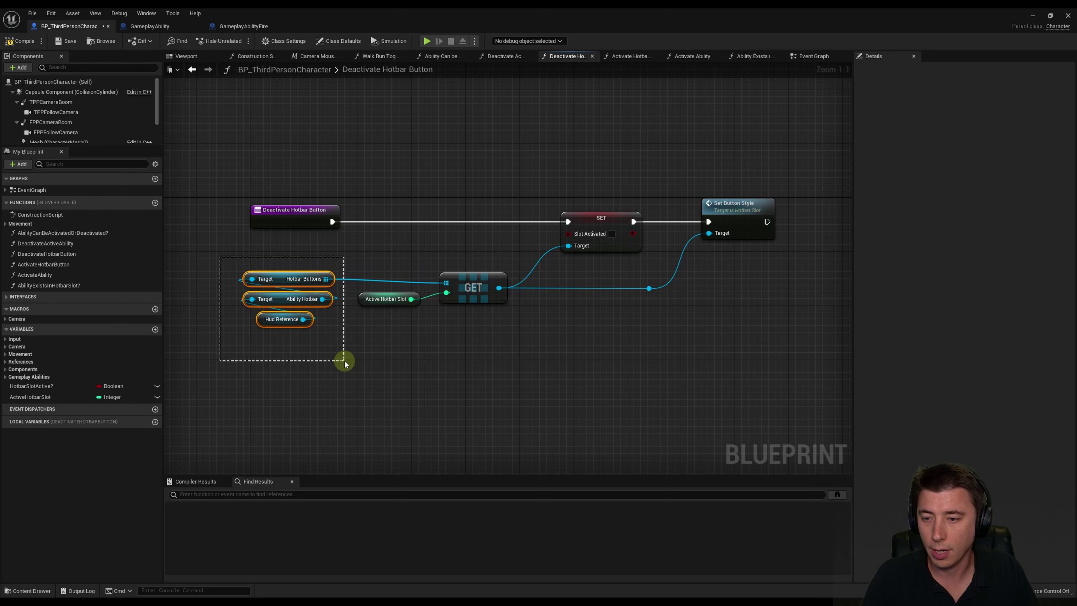
{"action": "right_click", "coordinate": [295, 274]}
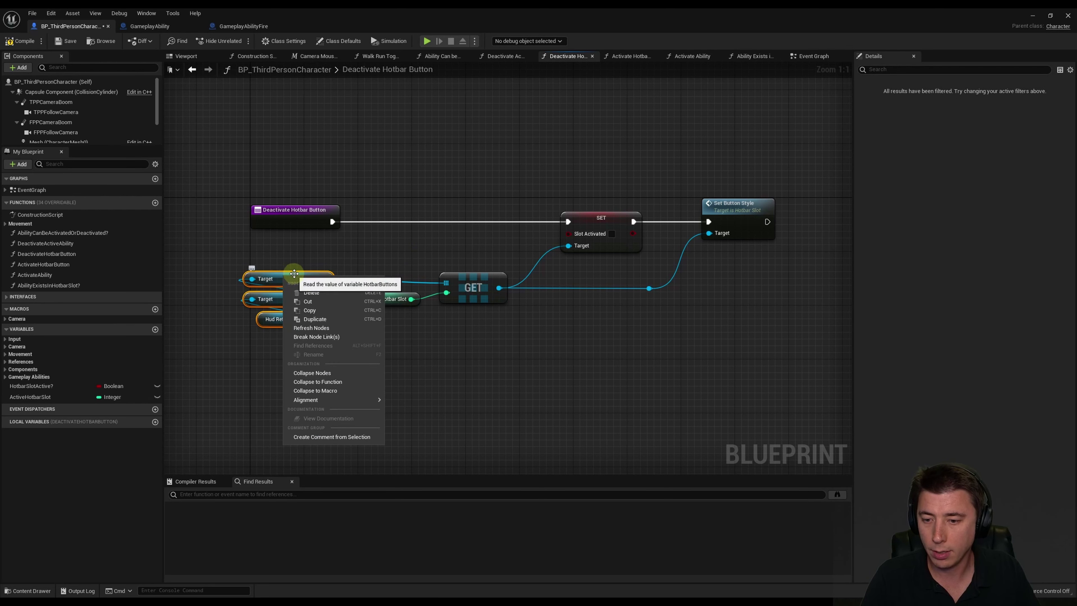
{"action": "left_click", "coordinate": [323, 390]}
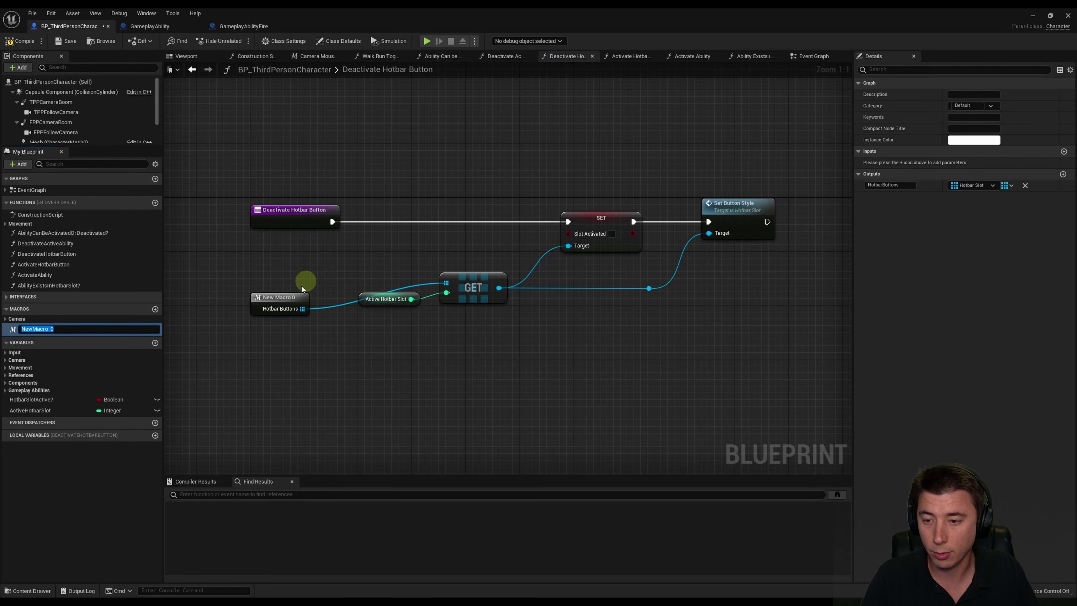
{"action": "left_click_drag", "start_coordinate": [302, 288], "coordinate": [322, 255]}
{"action": "right_click", "coordinate": [31, 328]}
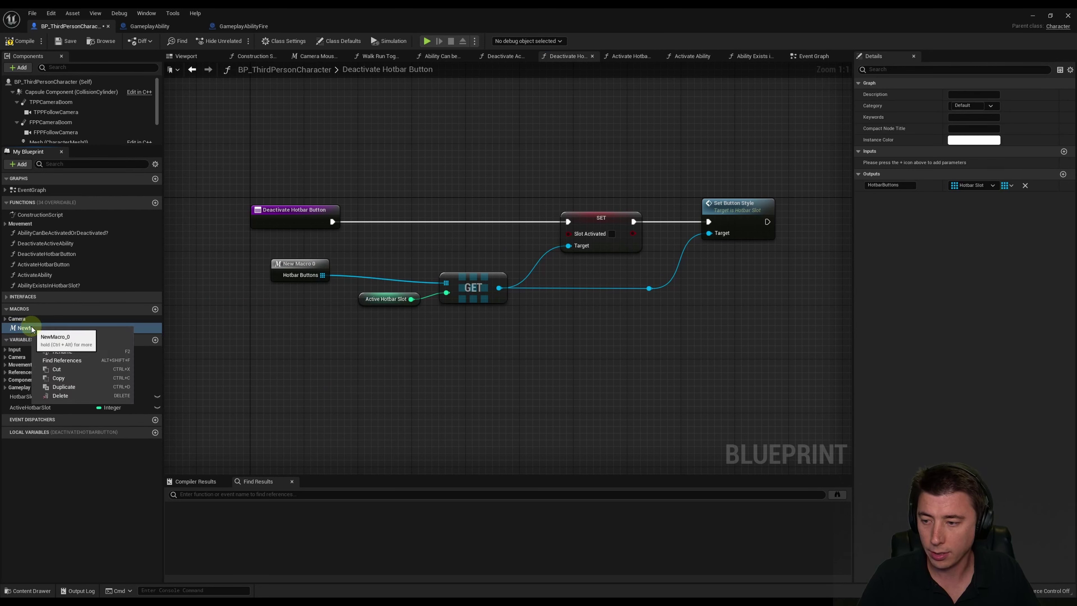
{"action": "left_click", "coordinate": [58, 352]}
{"action": "type", "text": "HotbarBu"}
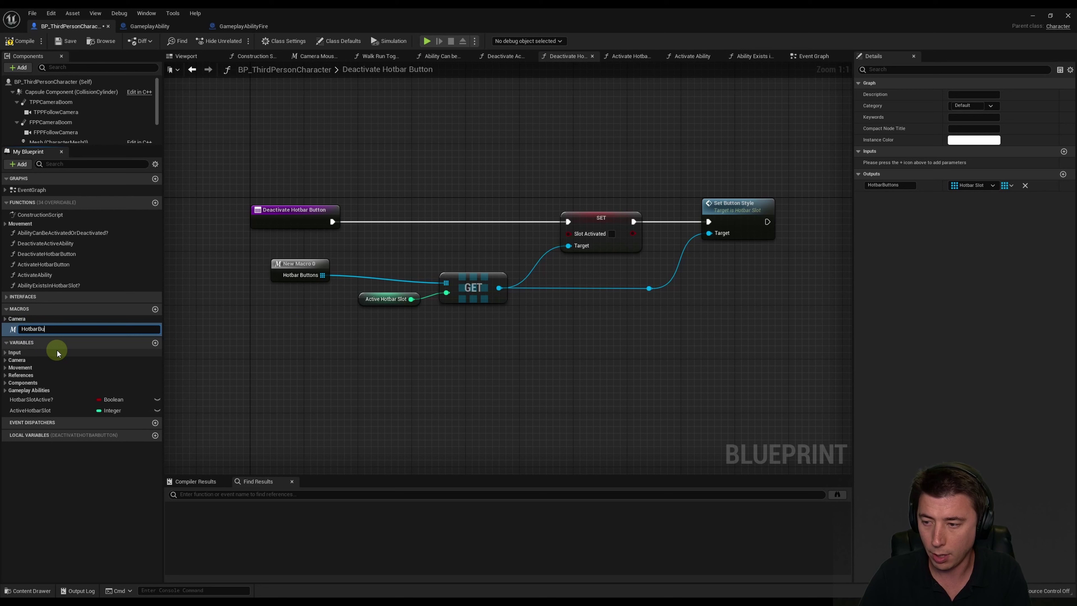
{"action": "type", "text": "ttons"}
{"action": "key", "text": "Return"}
{"action": "left_click", "coordinate": [19, 41]}
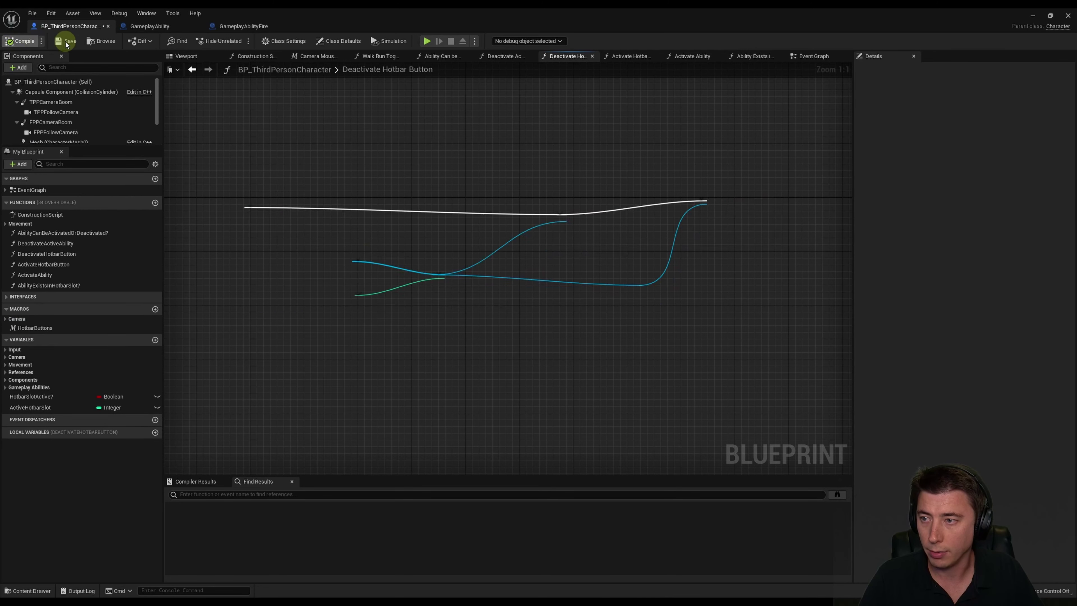
{"action": "left_click", "coordinate": [66, 41]}
In Ability Can be Activated or Deactivated?, collapse the ability-hotbar lookup into a HotbarAbilities macro
{"action": "double_click", "coordinate": [58, 233]}
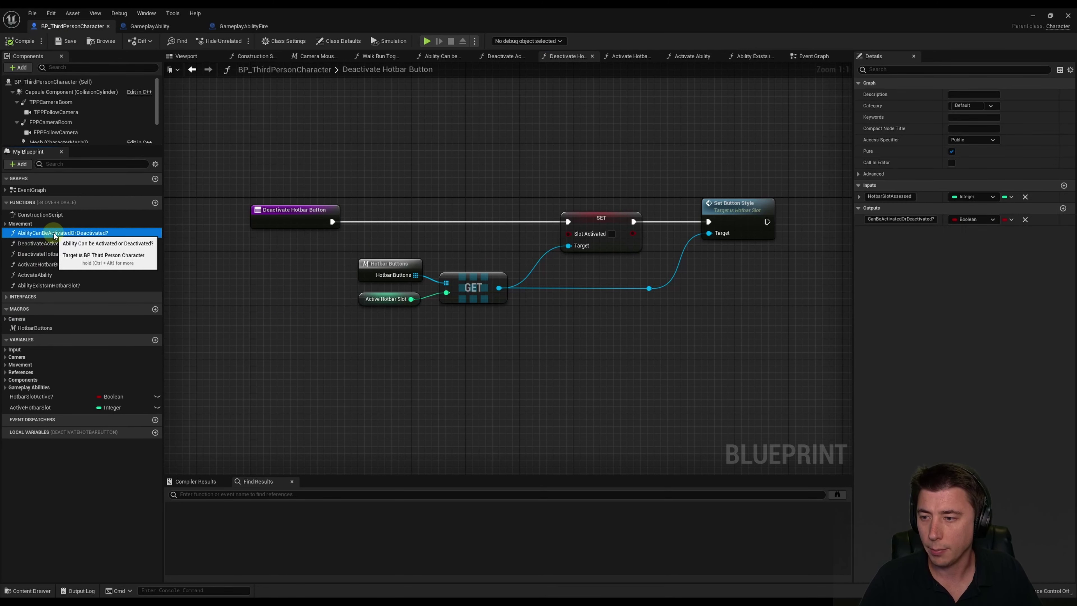
{"action": "left_click_drag", "start_coordinate": [220, 297], "coordinate": [317, 369]}
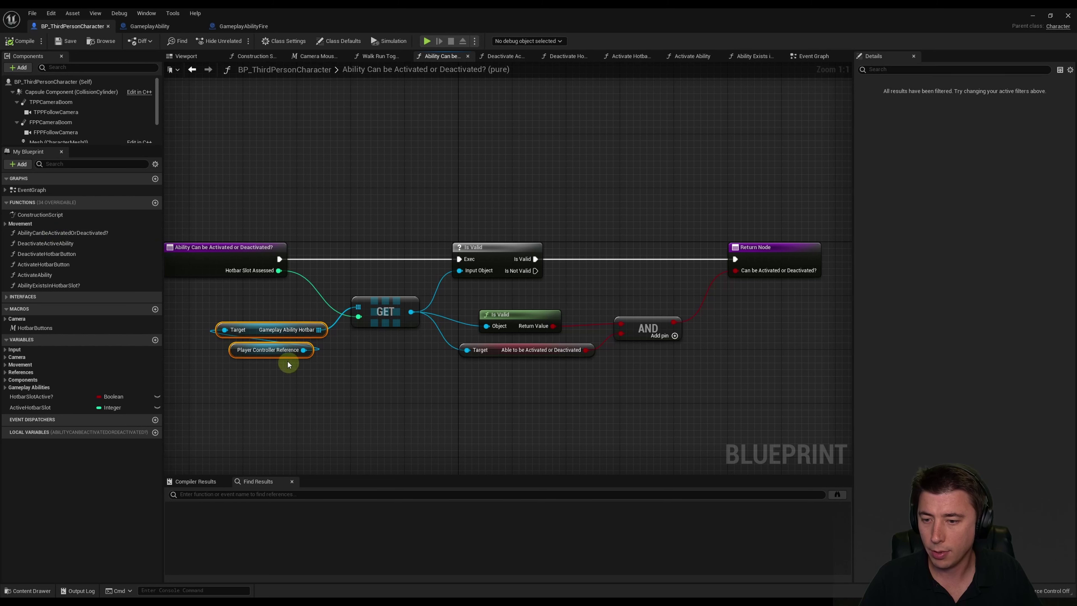
{"action": "right_click", "coordinate": [258, 324]}
{"action": "left_click", "coordinate": [285, 425]}
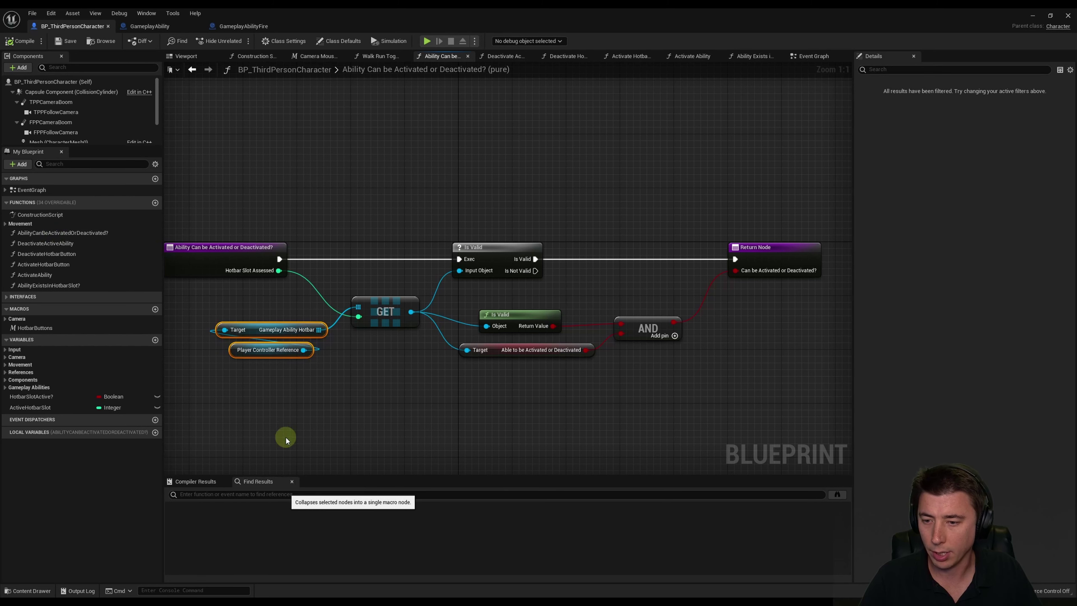
{"action": "left_click_drag", "start_coordinate": [276, 338], "coordinate": [290, 311]}
{"action": "right_click", "coordinate": [43, 338]}
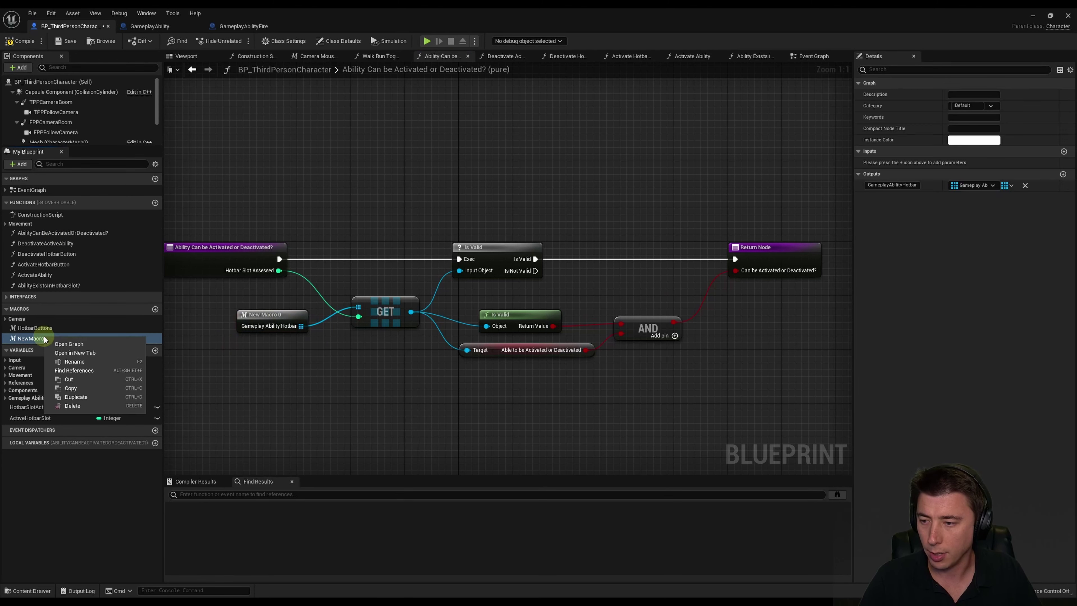
{"action": "left_click", "coordinate": [71, 361]}
{"action": "type", "text": "HO"}
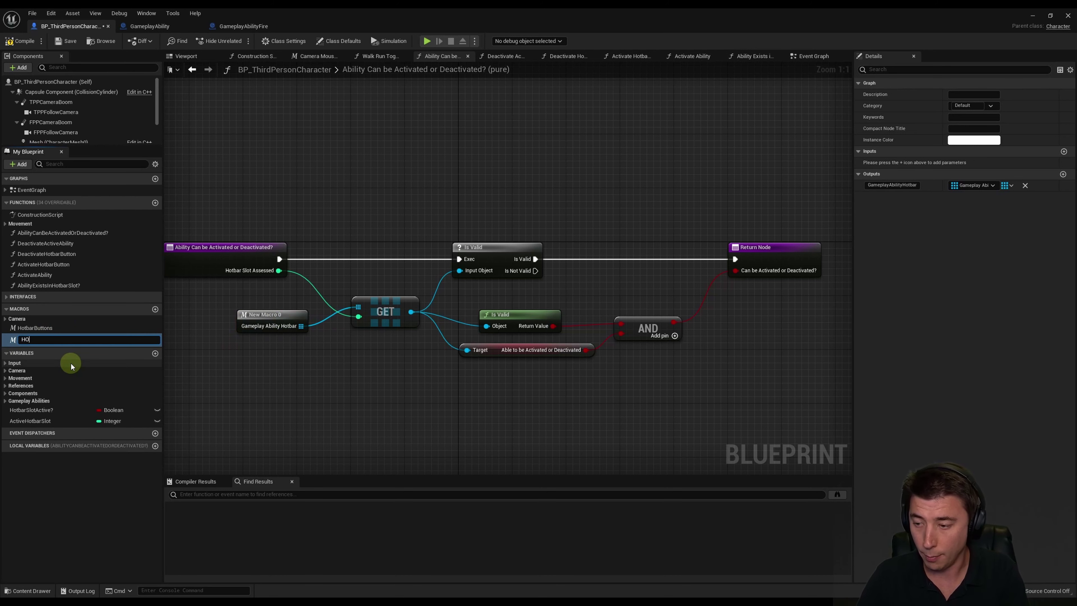
{"action": "key", "text": "BackSpace"}
{"action": "type", "text": "otbarA"}
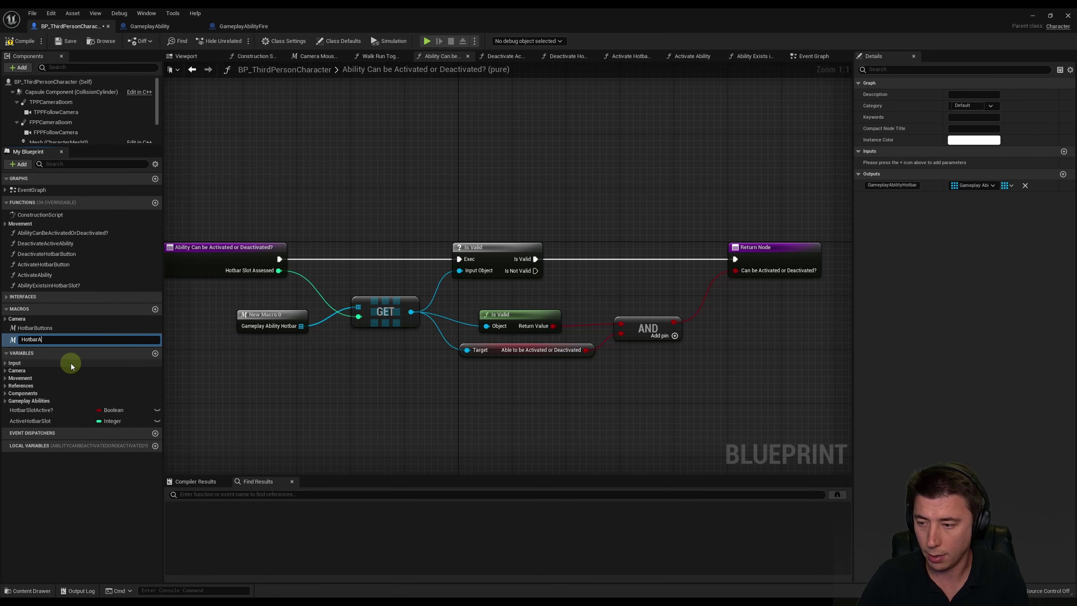
{"action": "type", "text": "bilities"}
{"action": "key", "text": "Return"}
{"action": "scroll", "coordinate": [279, 342], "scroll_direction": "down", "scroll_amount": 1}
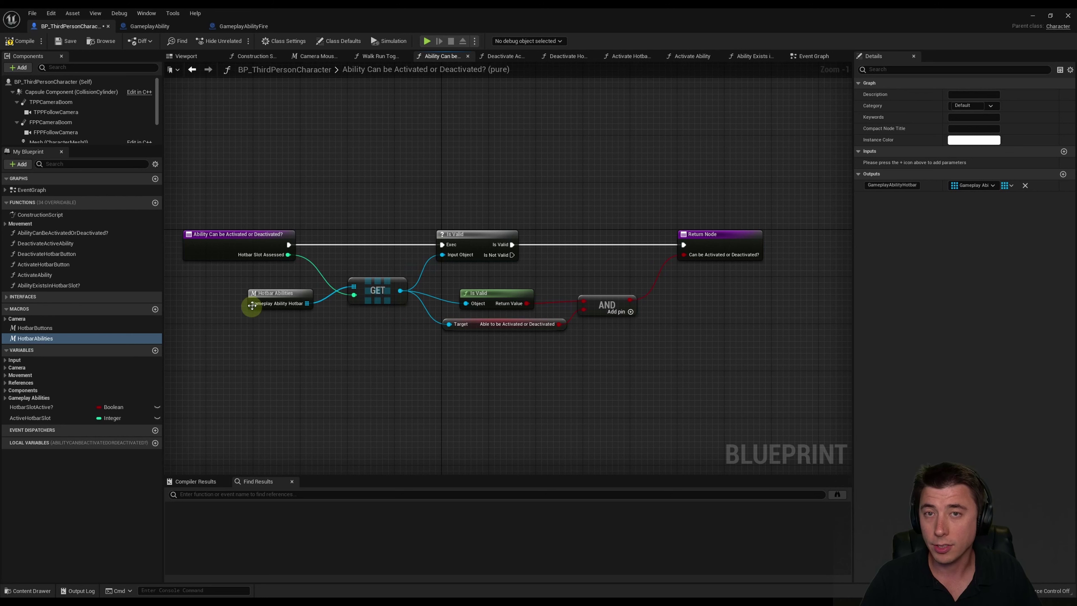
Store Slot to Deactivate in a local variable named LocalSlotToDeactivate
{"action": "double_click", "coordinate": [42, 244]}
{"action": "right_click_drag", "start_coordinate": [657, 356], "coordinate": [409, 297]}
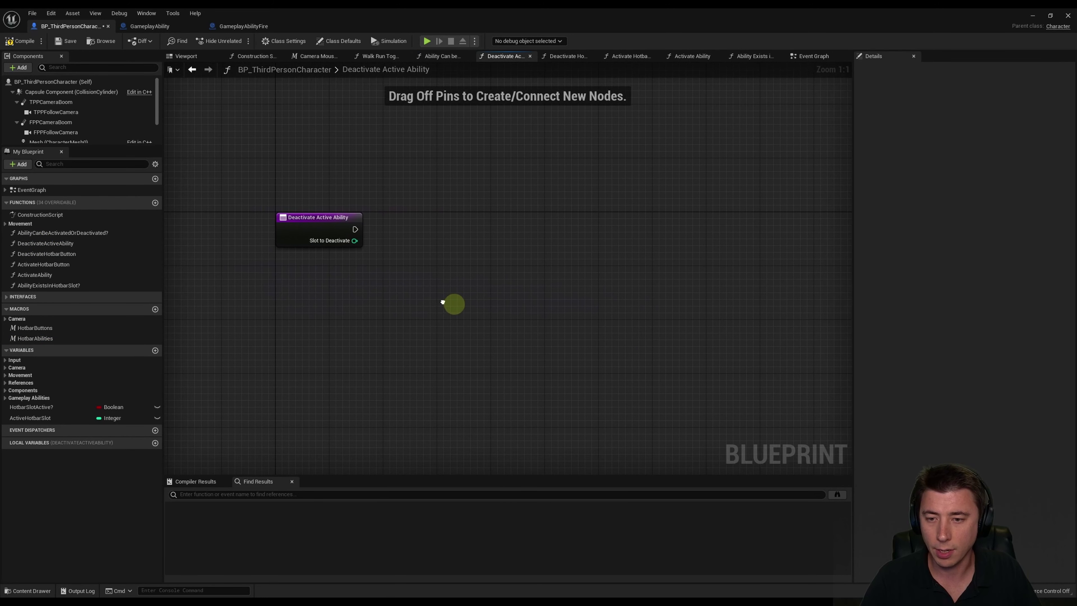
{"action": "right_click", "coordinate": [314, 239]}
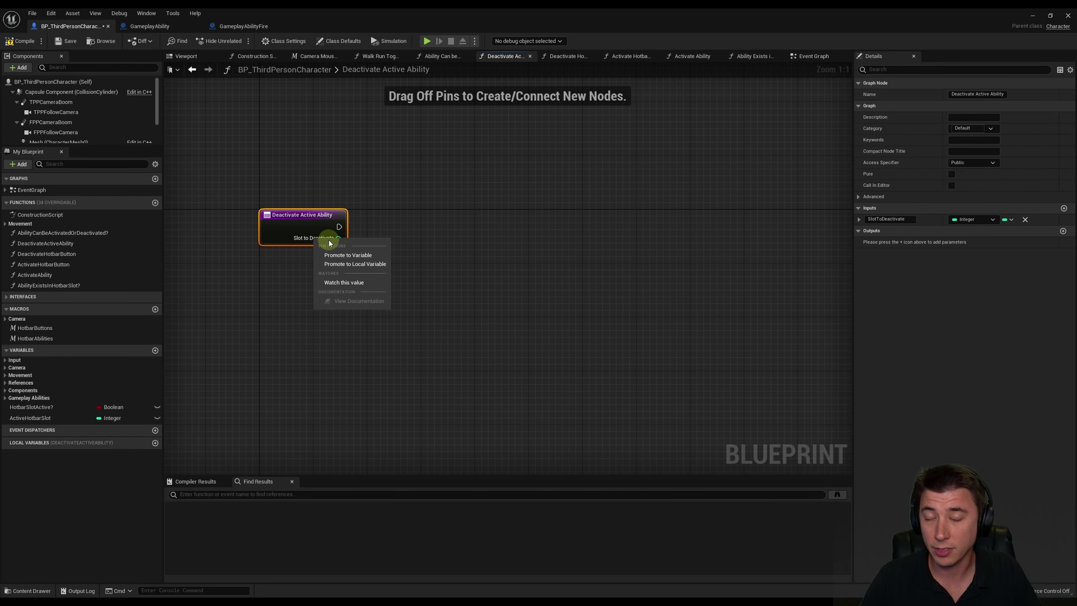
{"action": "left_click", "coordinate": [347, 264]}
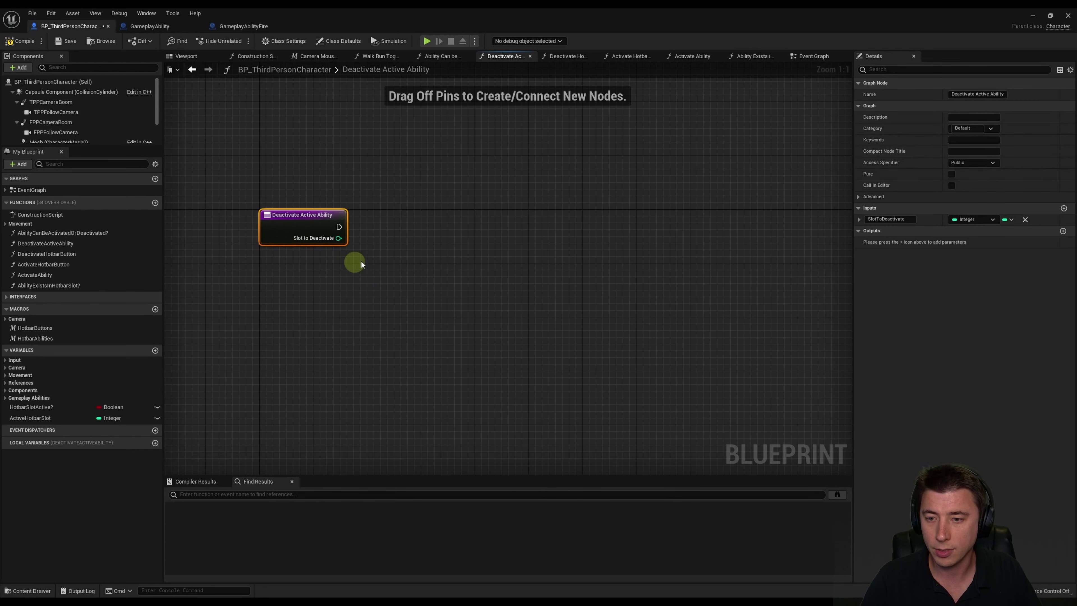
{"action": "right_click", "coordinate": [32, 454]}
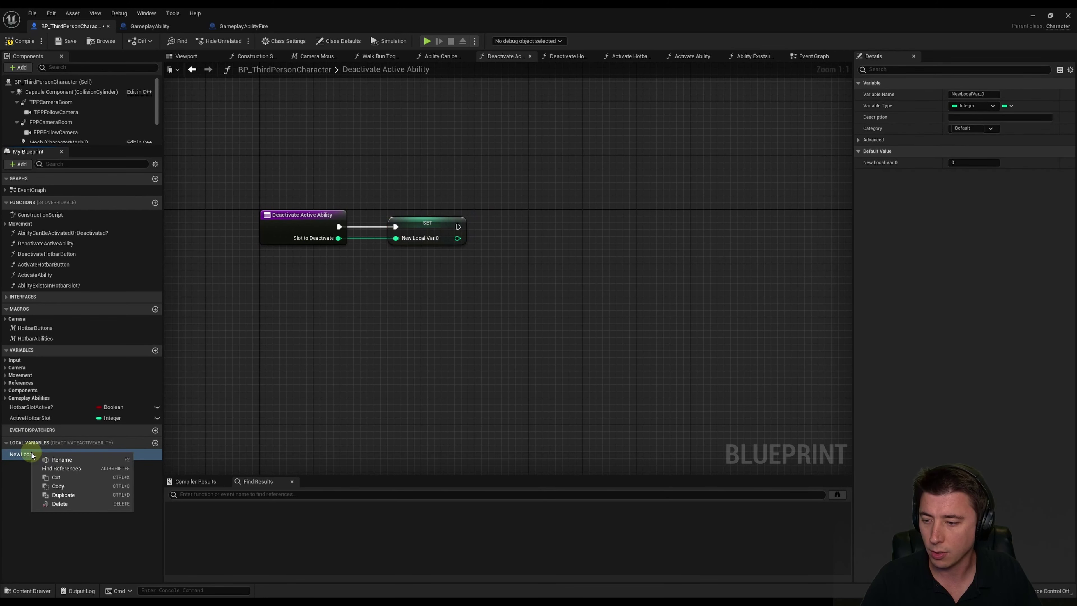
{"action": "left_click", "coordinate": [56, 460]}
{"action": "type", "text": "LocalSlotToDeactivat"}
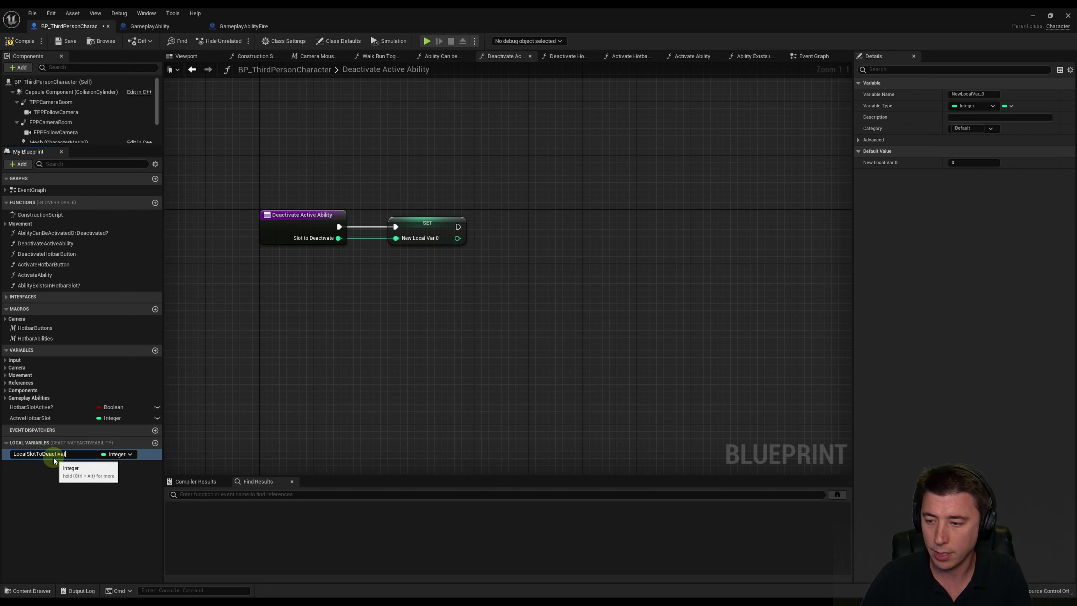
{"action": "type", "text": "e"}
{"action": "left_click", "coordinate": [440, 308]}
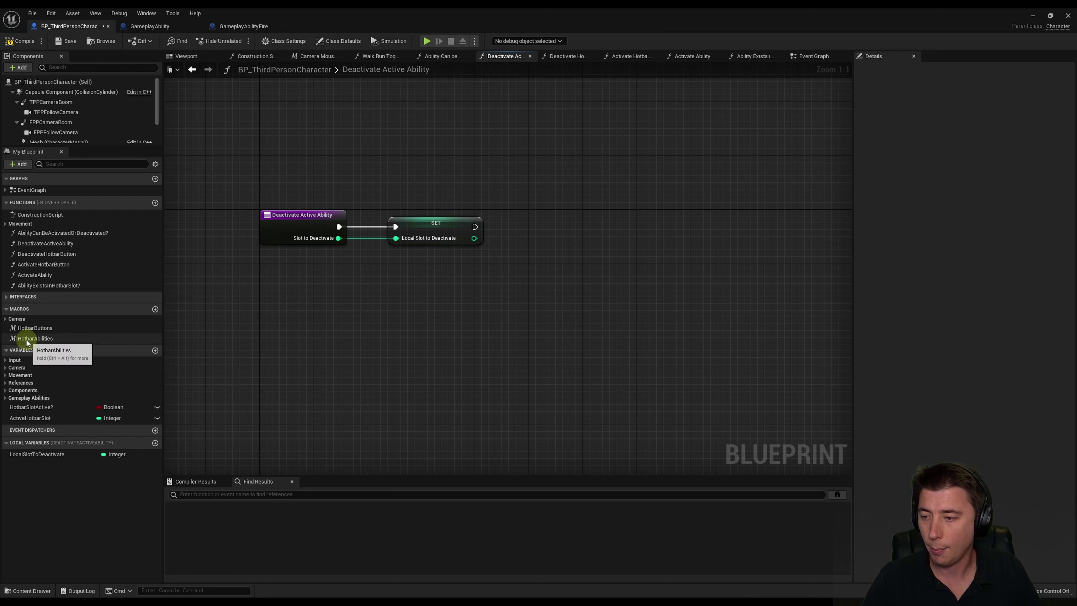
Get the HotbarAbilities entry at Active Hotbar Slot and check it with Is Valid after the SET
{"action": "mouse_move", "coordinate": [26, 339]}
{"action": "left_mouse_down"}
{"action": "mouse_move", "coordinate": [439, 306]}
{"action": "mouse_move", "coordinate": [520, 314]}
{"action": "left_mouse_up"}
{"action": "left_click", "coordinate": [521, 314]}
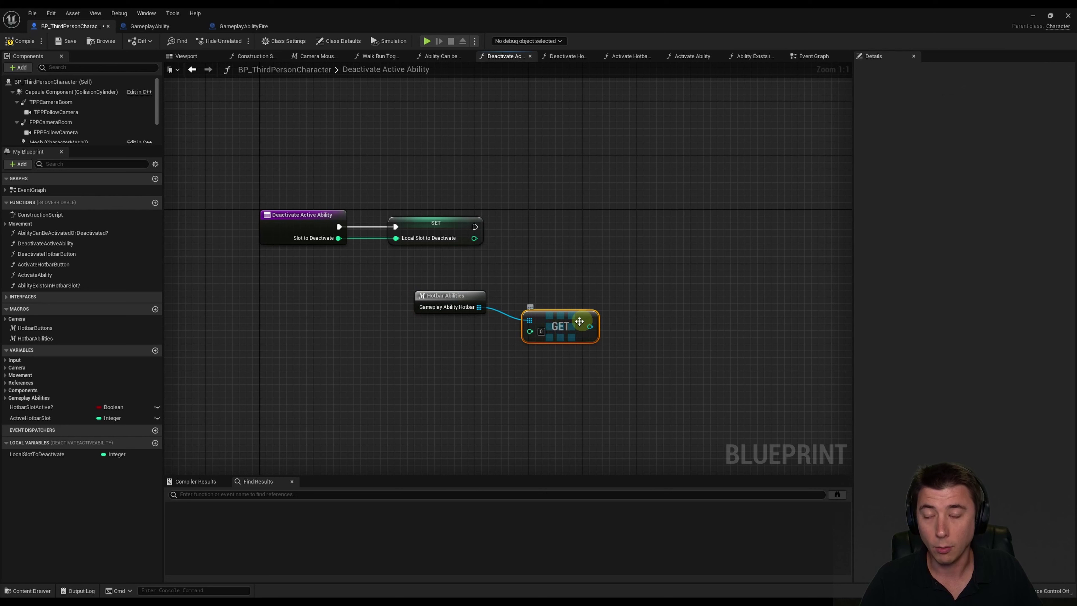
{"action": "mouse_move", "coordinate": [28, 419]}
{"action": "left_mouse_down"}
{"action": "mouse_move", "coordinate": [389, 333]}
{"action": "mouse_move", "coordinate": [533, 334]}
{"action": "mouse_move", "coordinate": [619, 238]}
{"action": "left_mouse_up"}
{"action": "left_click", "coordinate": [432, 344]}
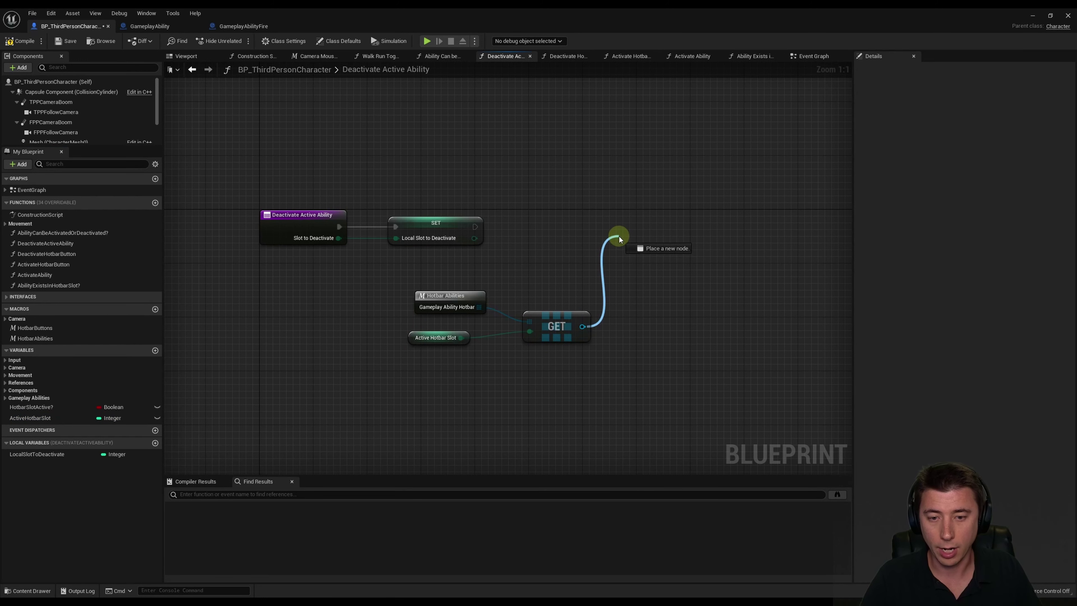
{"action": "type", "text": "is valid"}
{"action": "key", "text": "Down"}
{"action": "key", "text": "Return"}
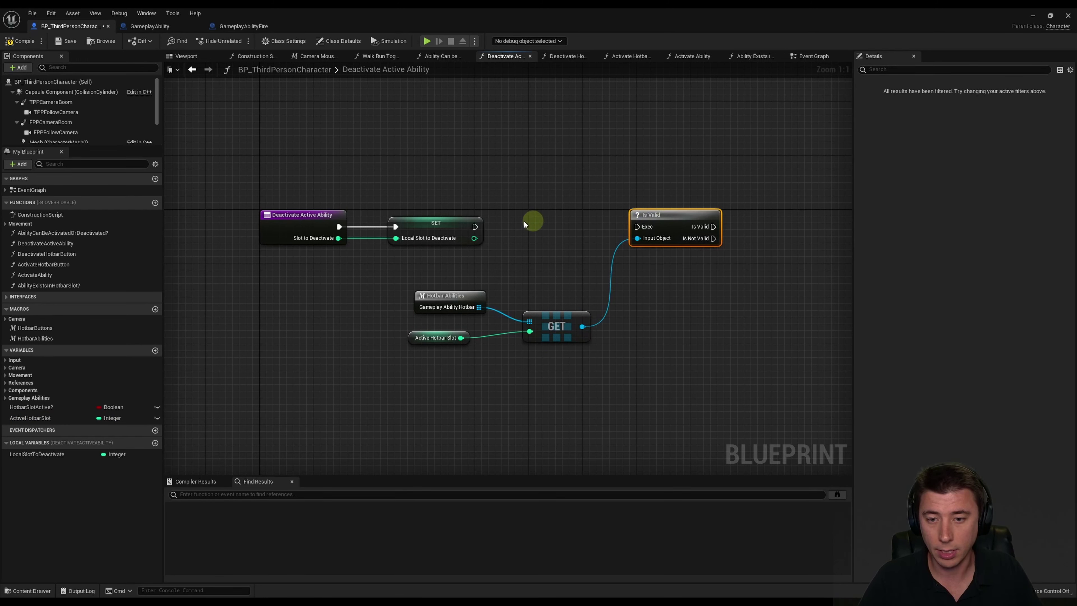
{"action": "left_click_drag", "start_coordinate": [475, 227], "coordinate": [637, 233]}
{"action": "left_click_drag", "start_coordinate": [704, 227], "coordinate": [713, 220]}
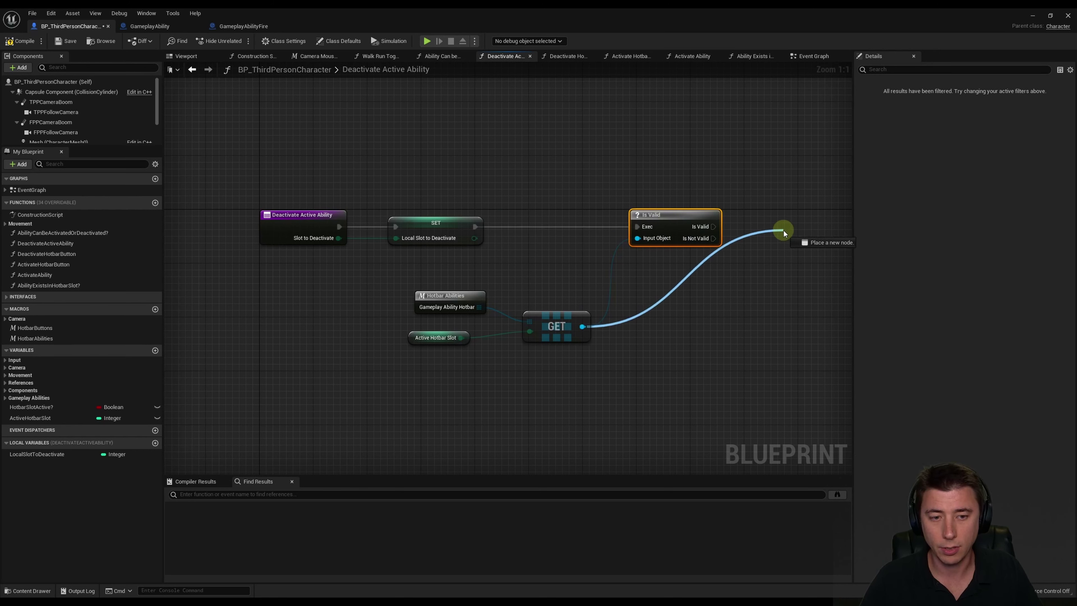
Call Deactivate Ability on the retrieved ability from the Is Valid branch
{"action": "left_click_drag", "start_coordinate": [589, 326], "coordinate": [781, 233]}
{"action": "type", "text": "deactiv"}
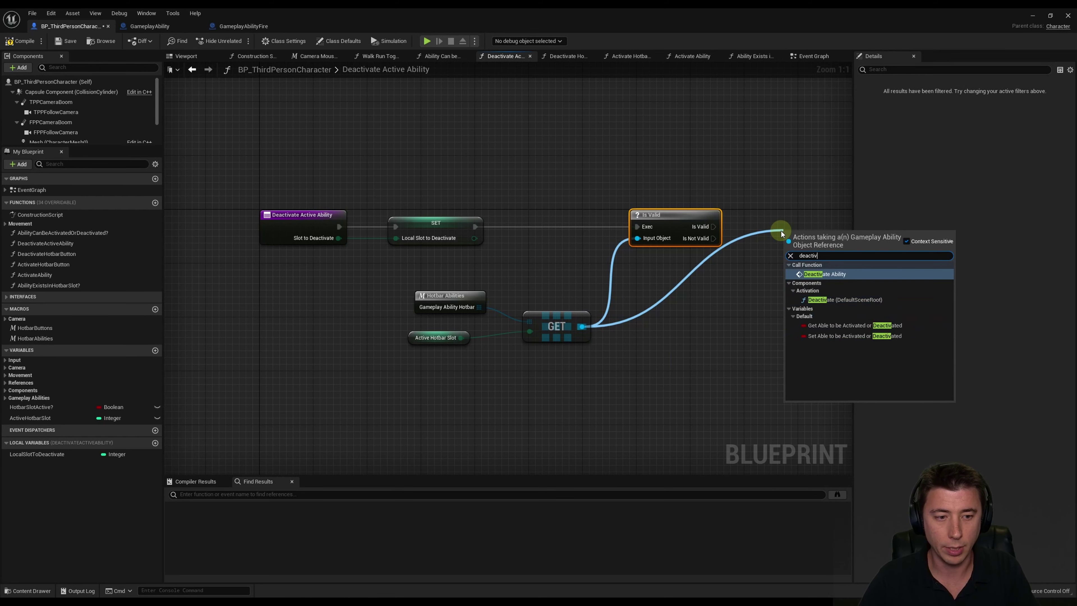
{"action": "left_click", "coordinate": [825, 274]}
{"action": "left_click_drag", "start_coordinate": [714, 227], "coordinate": [791, 227]}
{"action": "right_click_drag", "start_coordinate": [789, 212], "coordinate": [437, 202]}
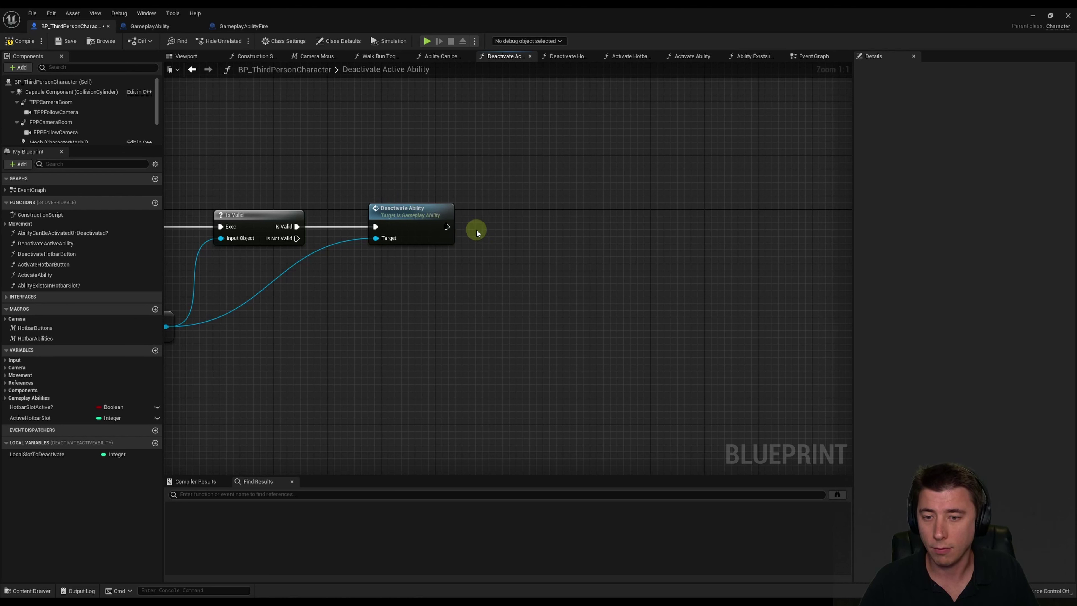
Create a new function named RestoreHotbarButtonToDefault
{"action": "left_click", "coordinate": [155, 203]}
{"action": "type", "text": "RestoreHotbarButtonToDe"}
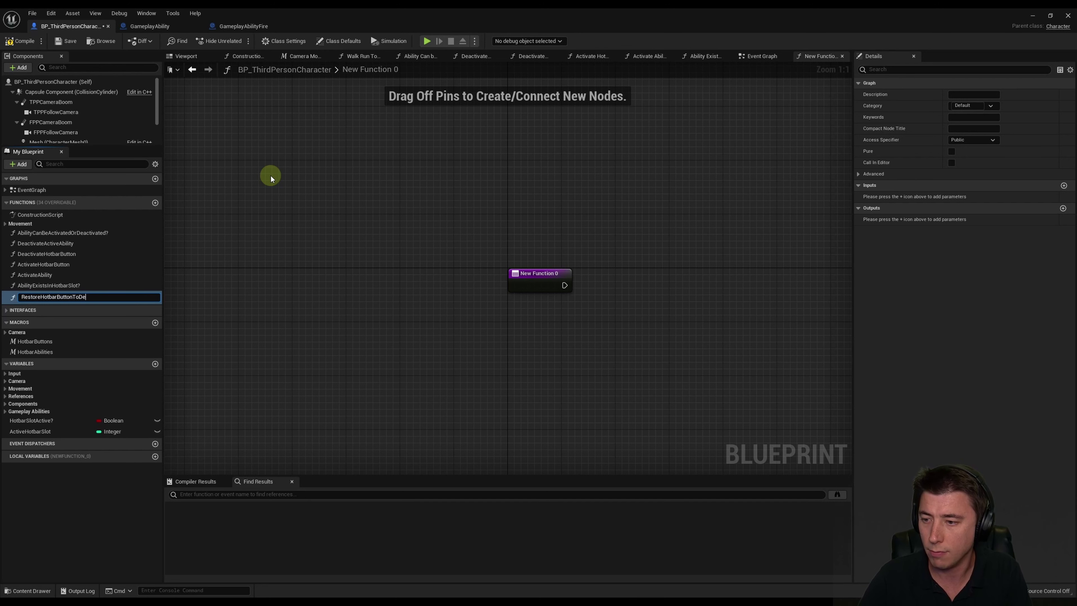
{"action": "type", "text": "fault"}
{"action": "key", "text": "Return"}
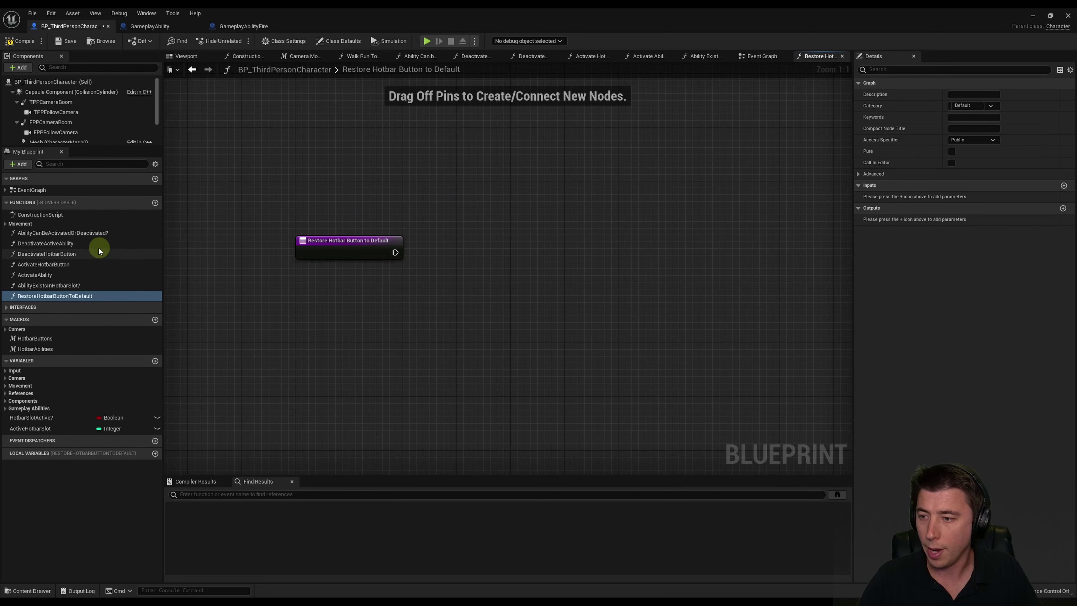
In Deactivate Active Ability, call Restore Hotbar Button to Default after Deactivate Ability
{"action": "left_click", "coordinate": [44, 245]}
{"action": "double_click", "coordinate": [44, 243]}
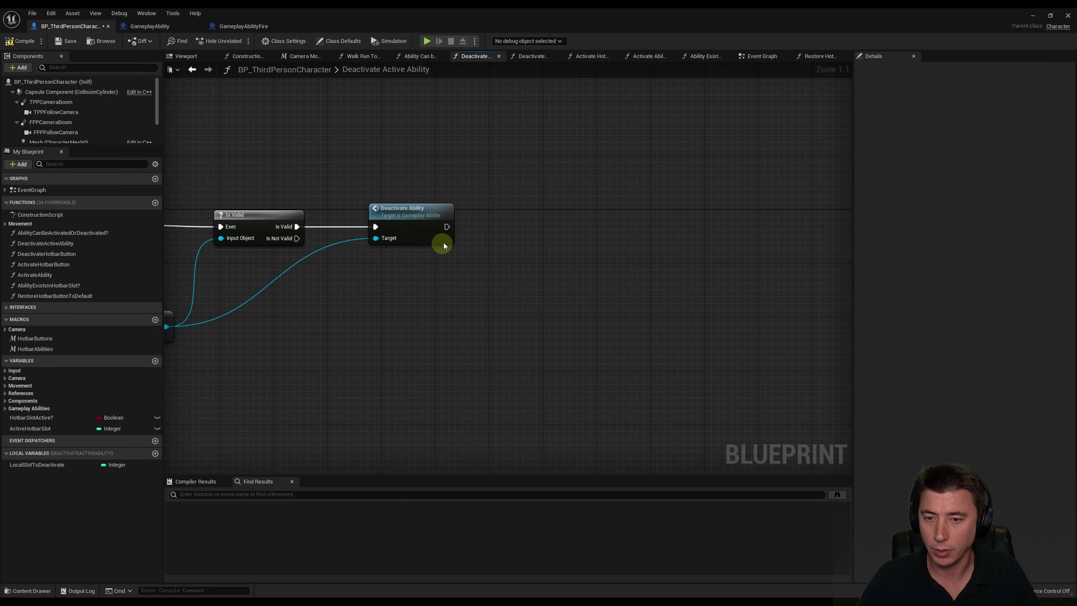
{"action": "left_click_drag", "start_coordinate": [446, 227], "coordinate": [536, 216]}
{"action": "type", "text": "rest"}
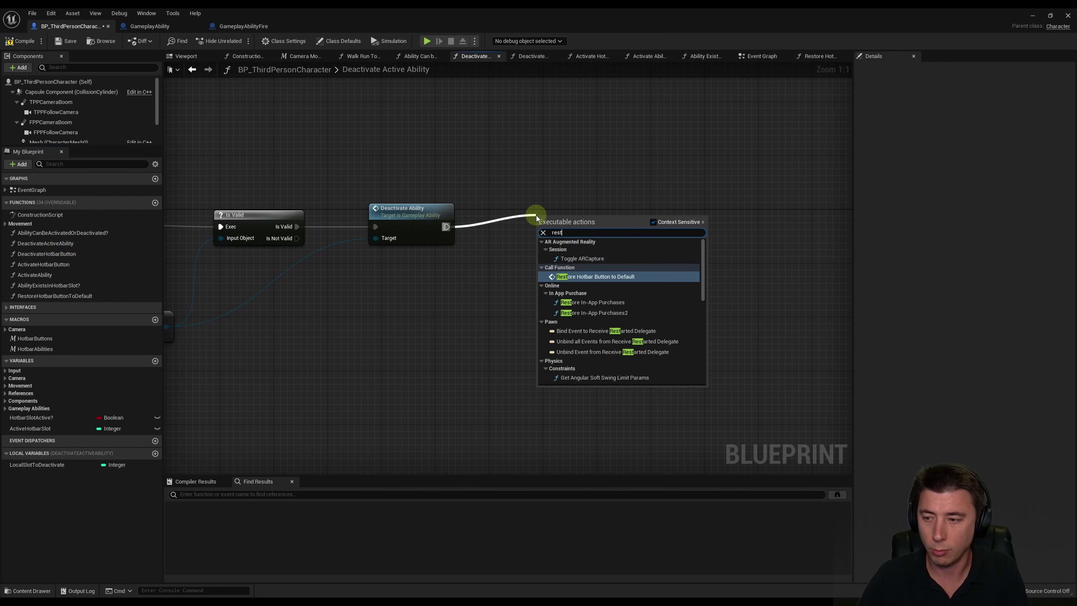
{"action": "type", "text": "orehotbar"}
{"action": "key", "text": "Return"}
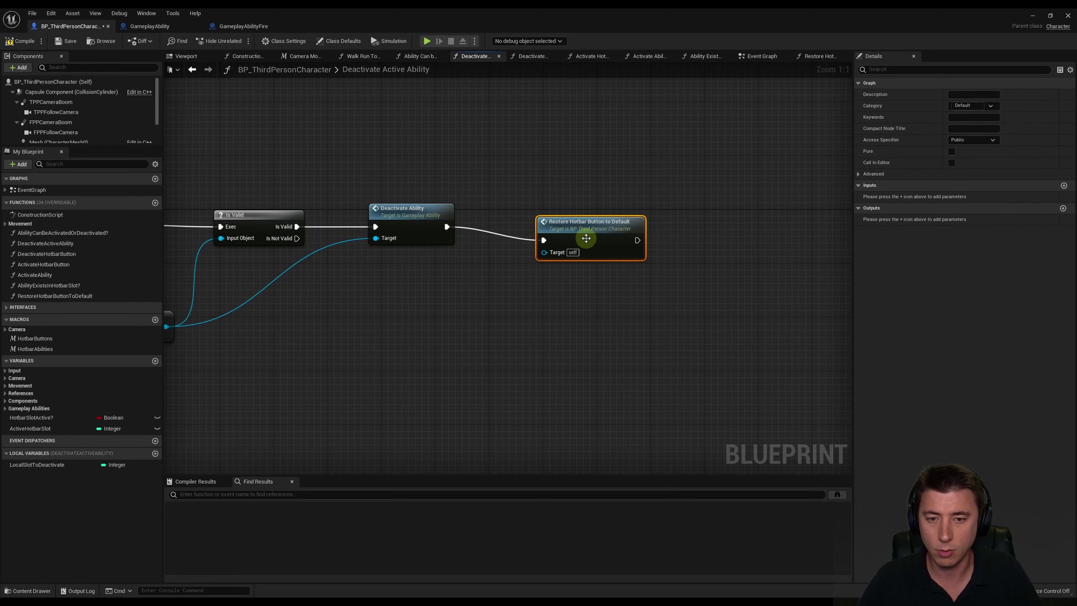
{"action": "key", "text": "q"}
{"action": "left_click", "coordinate": [557, 174]}
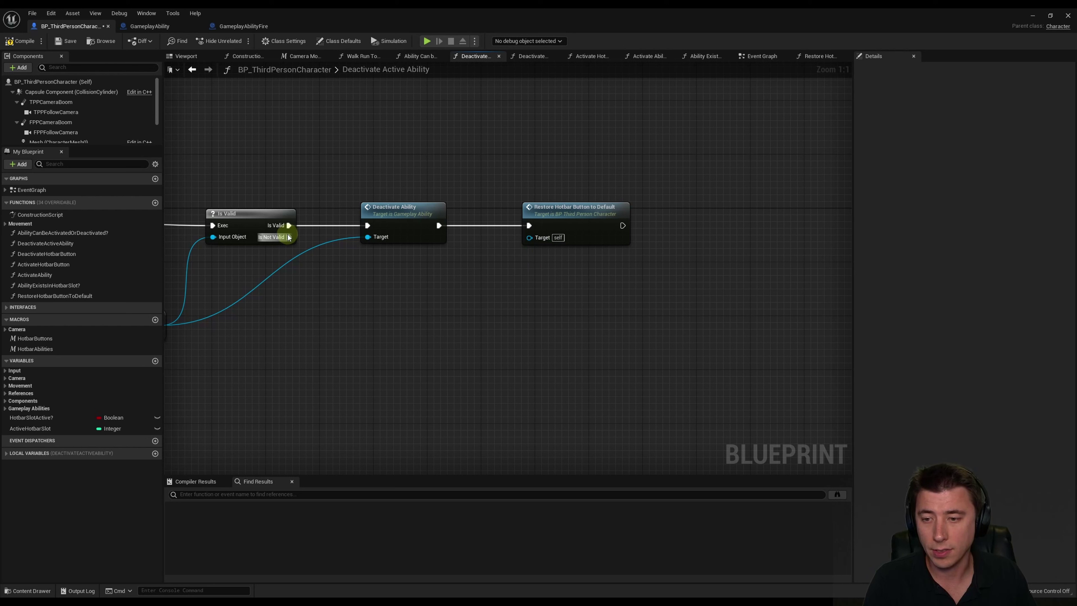
Also route Is Not Valid into the restore call via a reroute, then open Restore Hotbar Button to Default
{"action": "mouse_move", "coordinate": [289, 237]}
{"action": "left_mouse_down"}
{"action": "mouse_move", "coordinate": [544, 238]}
{"action": "mouse_move", "coordinate": [529, 226]}
{"action": "left_mouse_up"}
{"action": "double_click", "coordinate": [341, 239]}
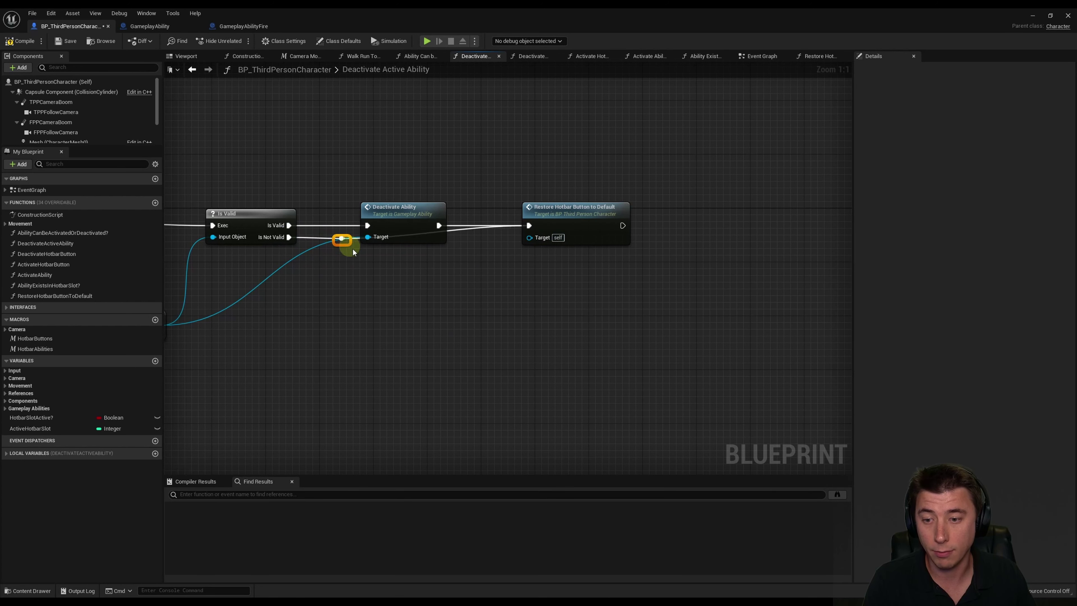
{"action": "left_click_drag", "start_coordinate": [342, 239], "coordinate": [416, 287]}
{"action": "key", "text": "Home"}
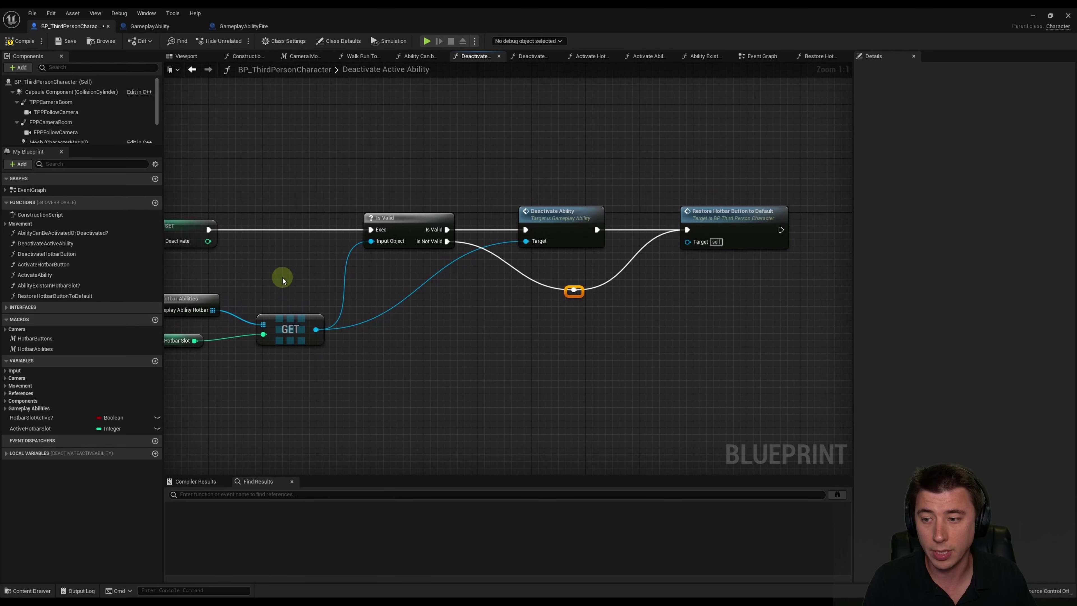
{"action": "right_click_drag", "start_coordinate": [509, 294], "coordinate": [391, 297]}
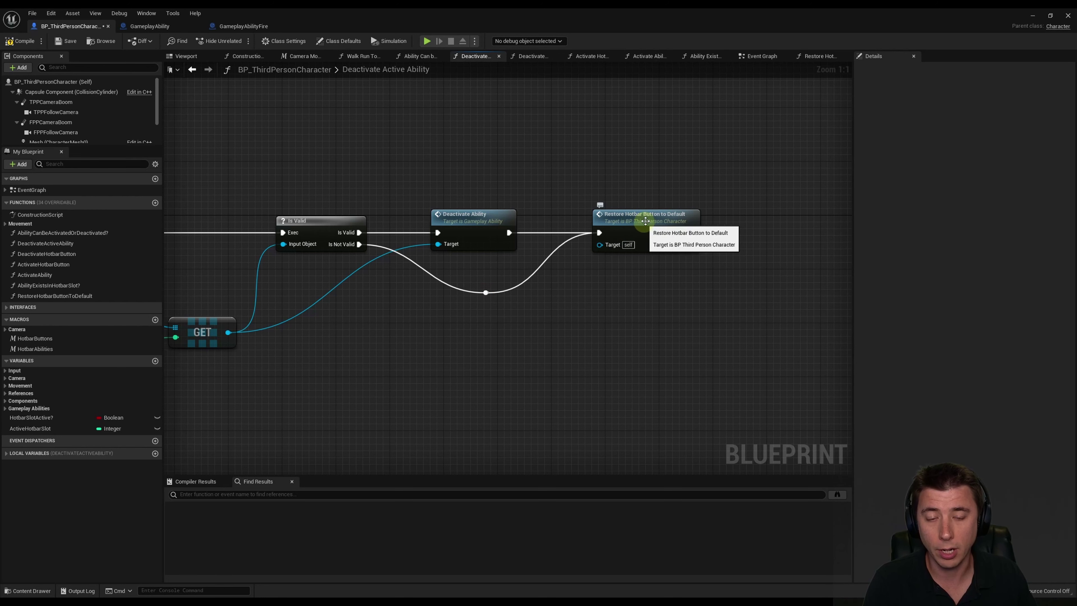
{"action": "double_click", "coordinate": [645, 217]}
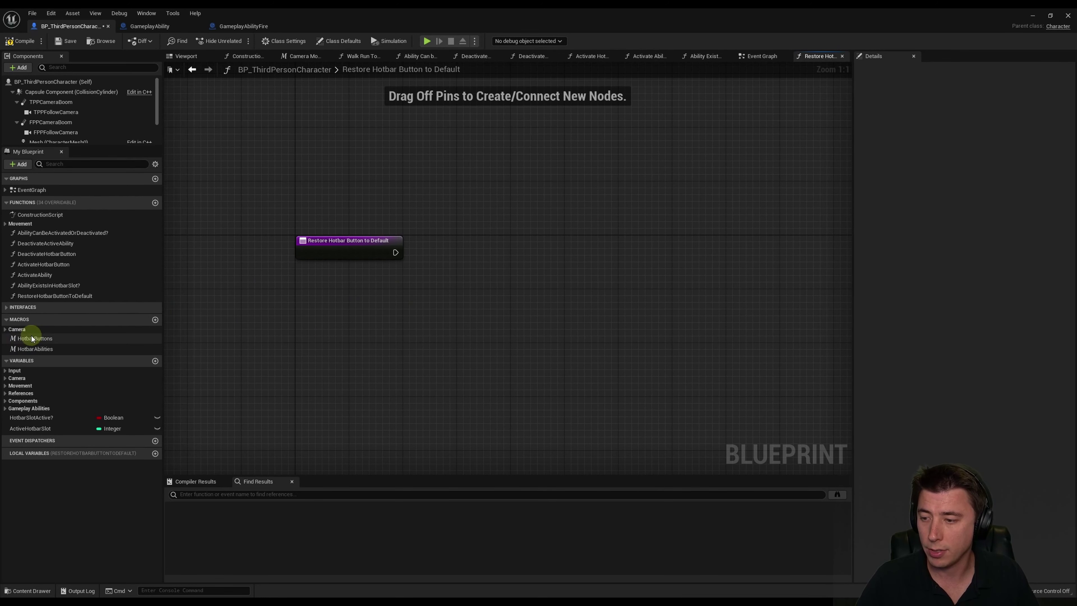
Get the HotbarButtons entry at Active Hotbar Slot and set its Slot Activated from the entry
{"action": "mouse_move", "coordinate": [35, 338]}
{"action": "left_mouse_down"}
{"action": "mouse_move", "coordinate": [351, 299]}
{"action": "mouse_move", "coordinate": [460, 323]}
{"action": "left_mouse_up"}
{"action": "type", "text": "get"}
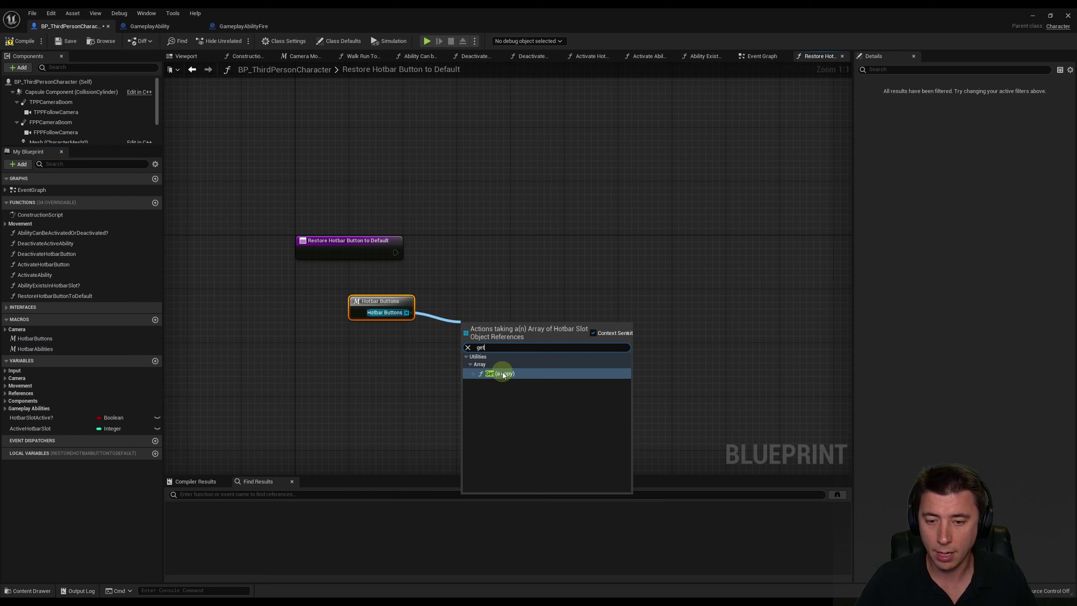
{"action": "left_click", "coordinate": [501, 374]}
{"action": "mouse_move", "coordinate": [47, 427]}
{"action": "left_mouse_down"}
{"action": "mouse_move", "coordinate": [438, 363]}
{"action": "mouse_move", "coordinate": [472, 343]}
{"action": "left_mouse_up"}
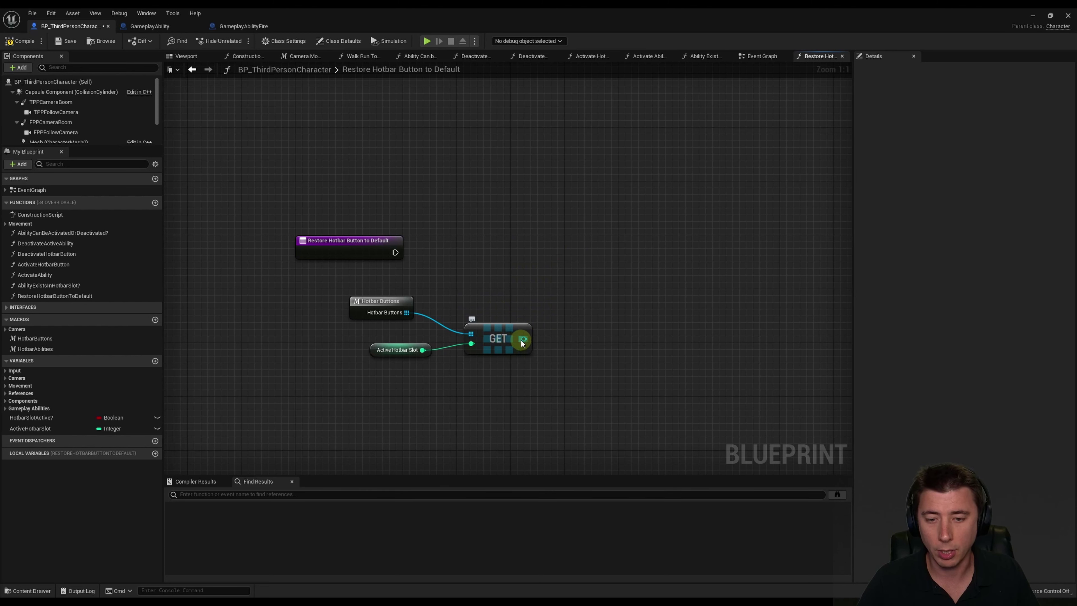
{"action": "type", "text": "set activa"}
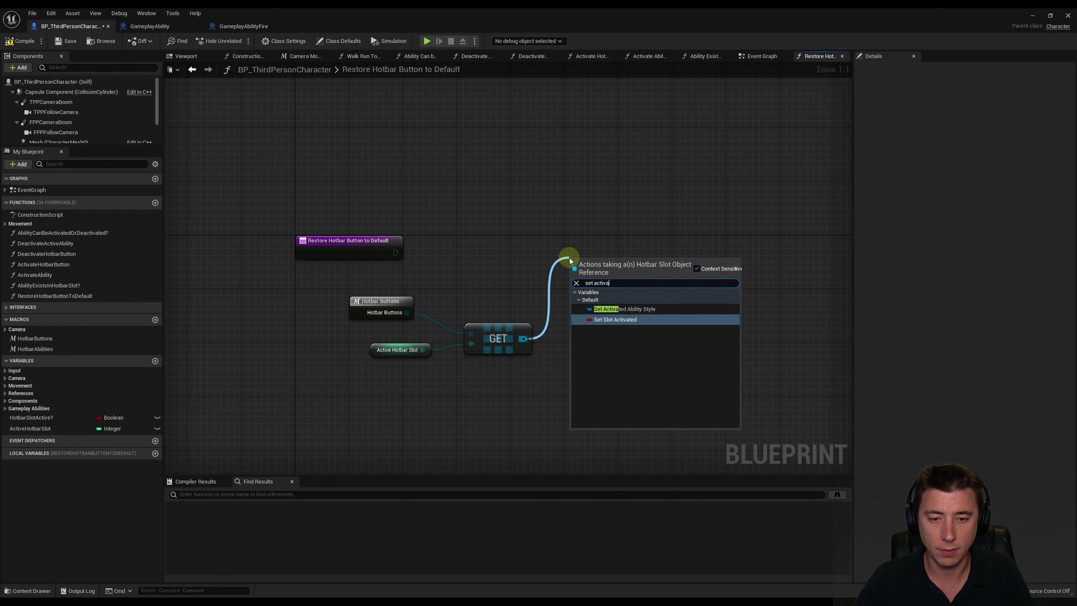
{"action": "left_click", "coordinate": [593, 321]}
{"action": "left_click_drag", "start_coordinate": [611, 265], "coordinate": [612, 249]}
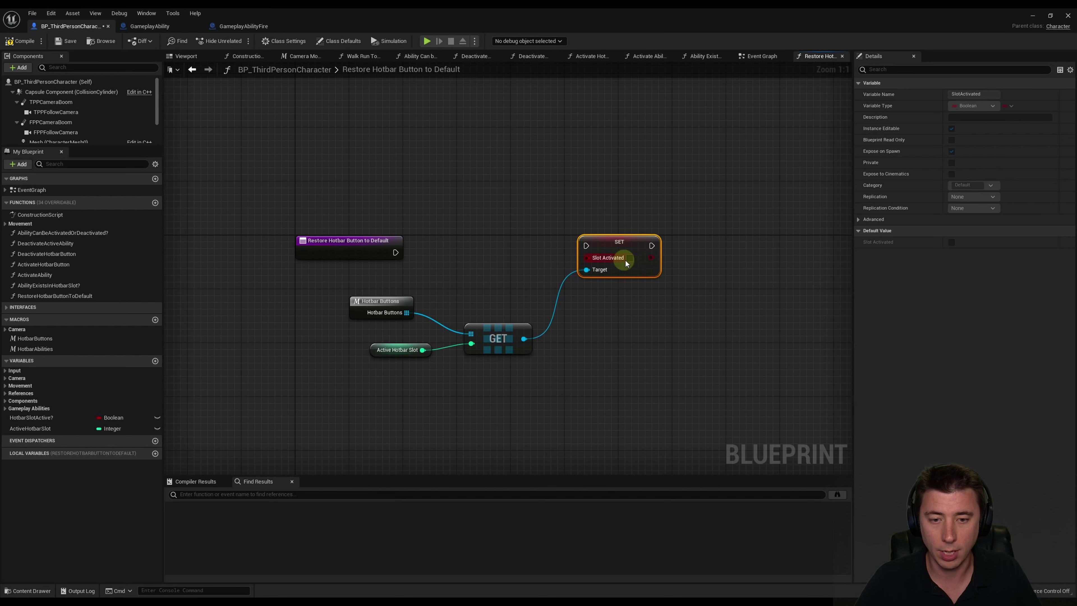
{"action": "left_click_drag", "start_coordinate": [395, 252], "coordinate": [638, 242]}
{"action": "right_click_drag", "start_coordinate": [639, 243], "coordinate": [469, 278]}
Call Set Button Style on that button after the SET, add a reroute, and compile
{"action": "left_click_drag", "start_coordinate": [291, 340], "coordinate": [486, 281]}
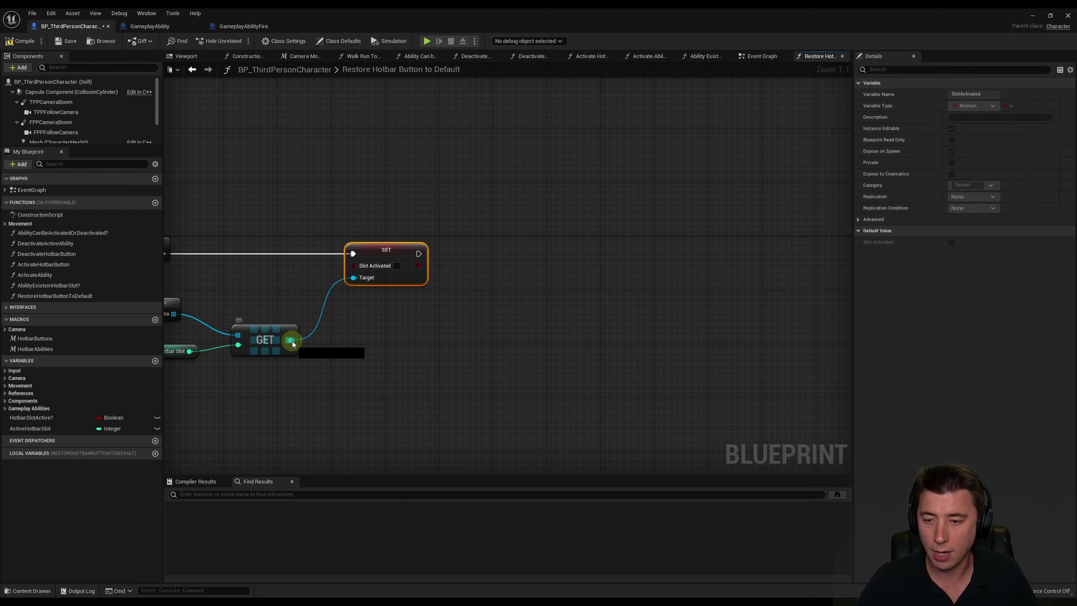
{"action": "type", "text": "set button"}
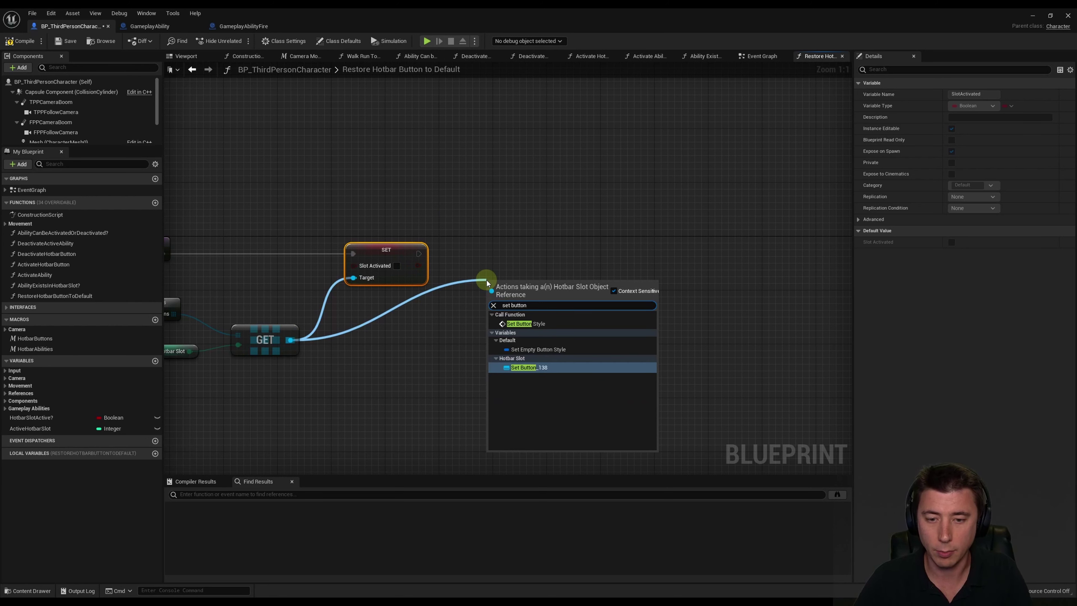
{"action": "left_click", "coordinate": [525, 324]}
{"action": "left_click_drag", "start_coordinate": [551, 300], "coordinate": [585, 254]}
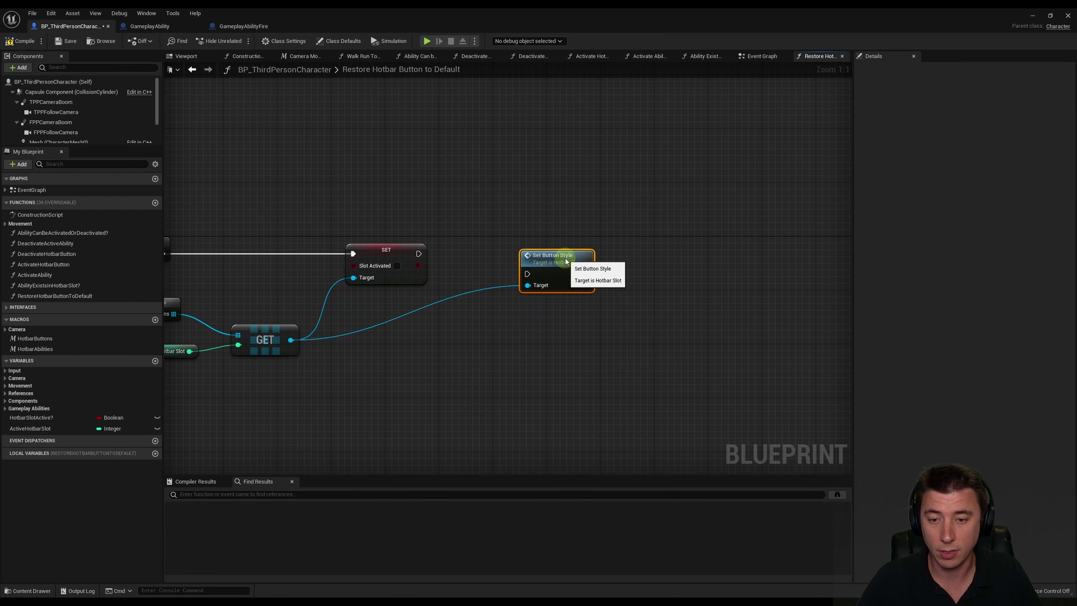
{"action": "left_click_drag", "start_coordinate": [418, 254], "coordinate": [527, 253]}
{"action": "double_click", "coordinate": [421, 296]}
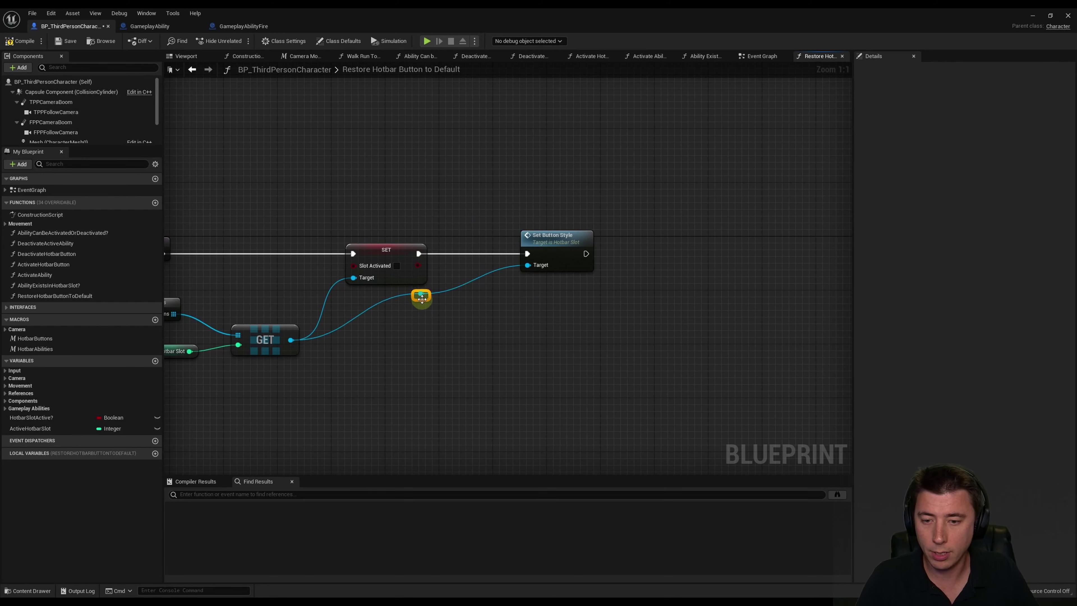
{"action": "left_click_drag", "start_coordinate": [421, 296], "coordinate": [468, 341]}
{"action": "key", "text": "Home"}
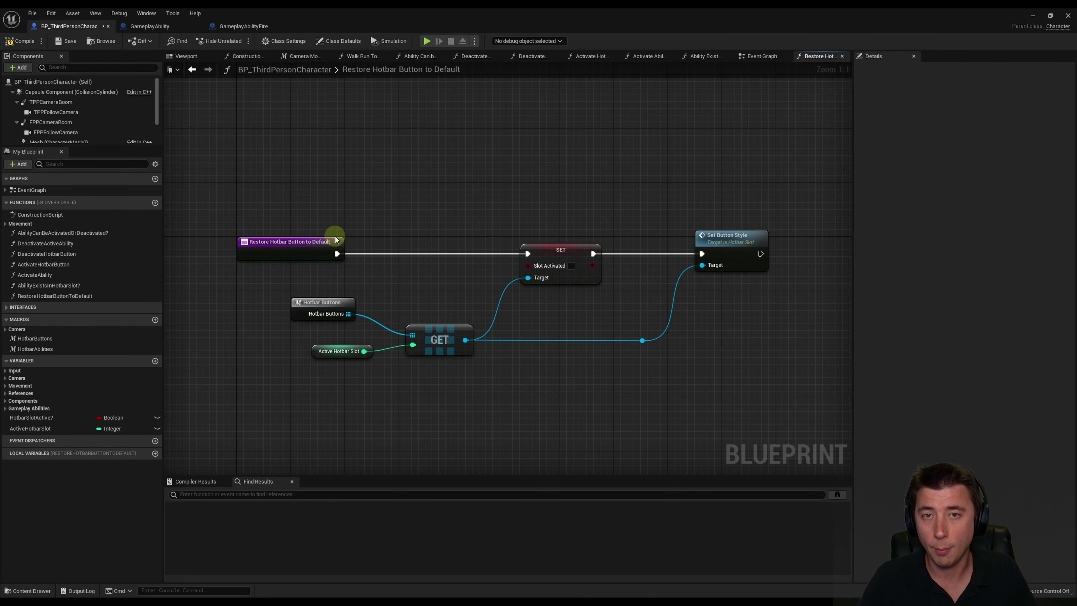
{"action": "left_click", "coordinate": [19, 40]}
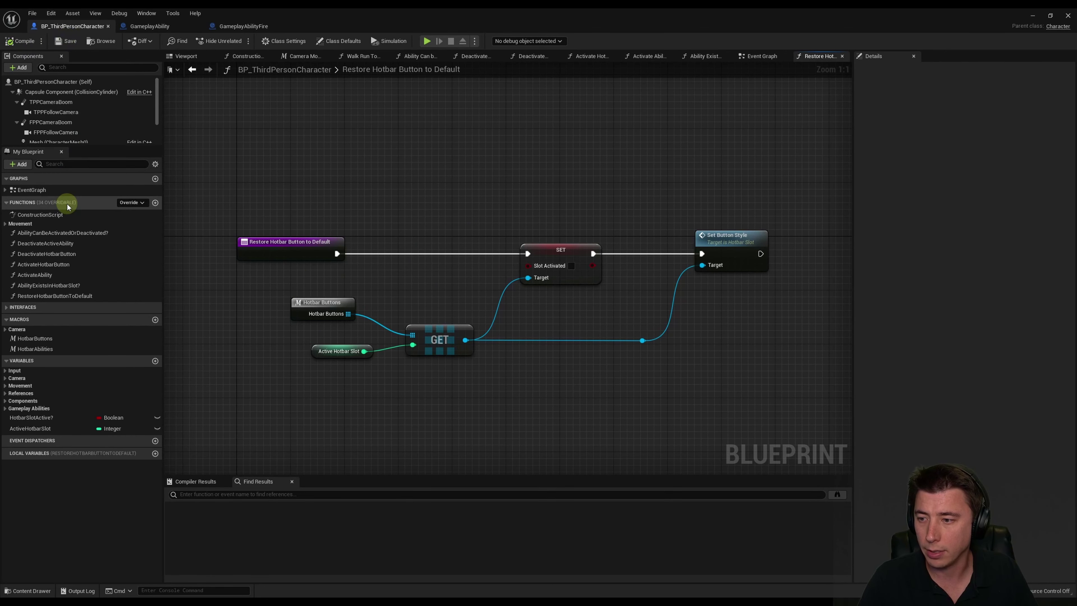
Return Is Valid Index of HotbarAbilities for the slot to assess from Ability Exists in Hotbar Slot?
{"action": "double_click", "coordinate": [42, 286]}
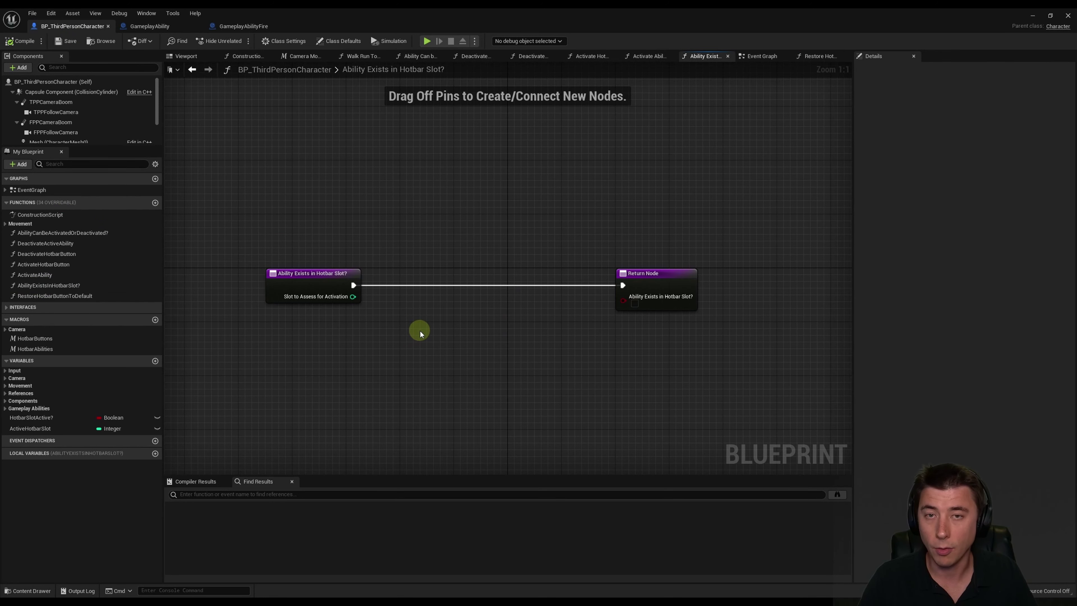
{"action": "left_click_drag", "start_coordinate": [35, 348], "coordinate": [315, 344]}
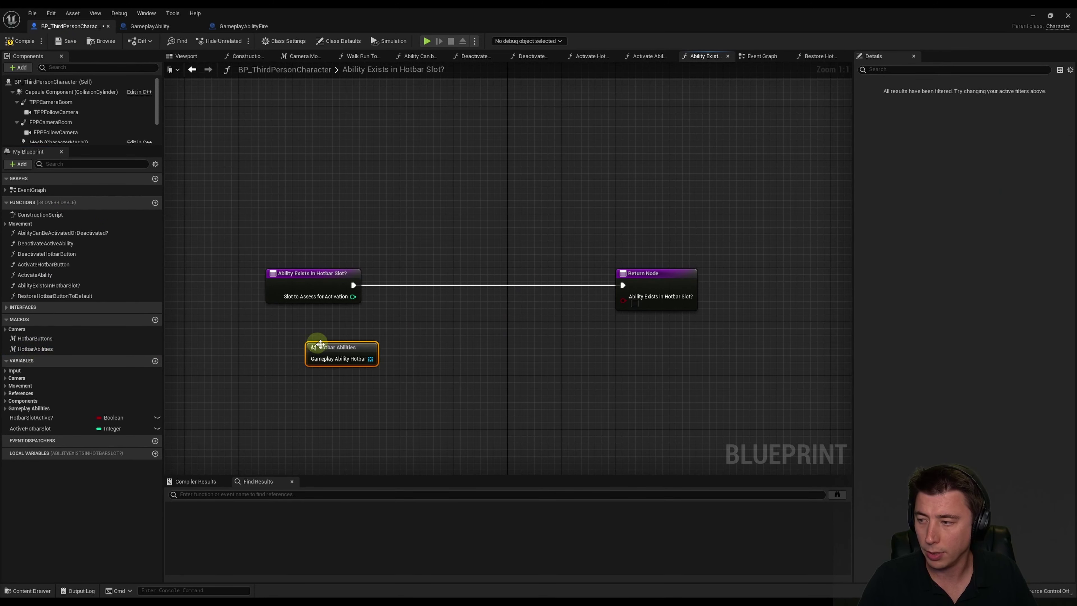
{"action": "left_click_drag", "start_coordinate": [363, 359], "coordinate": [432, 322]}
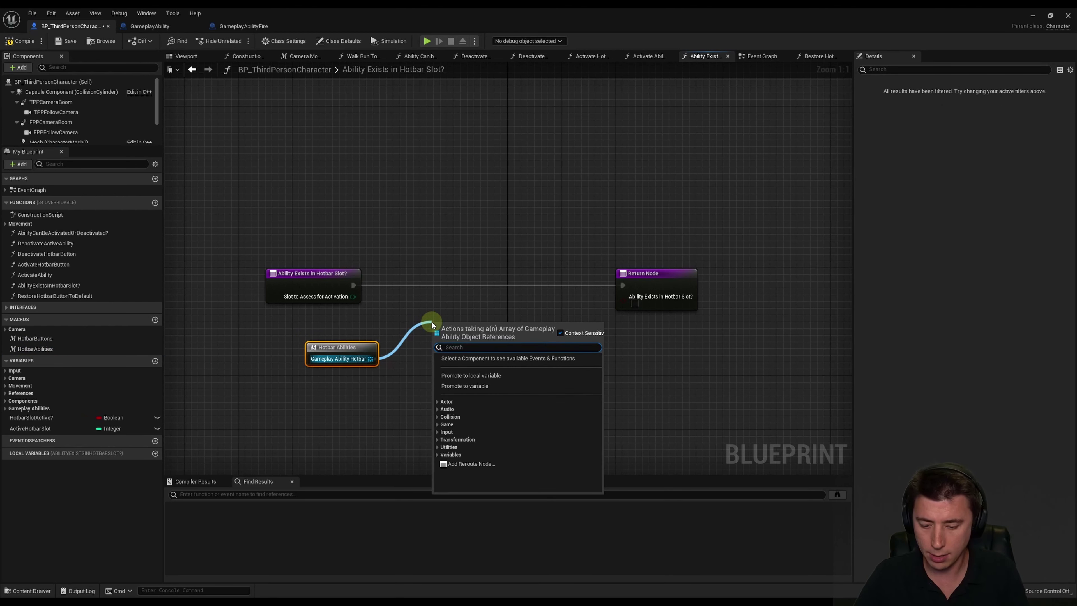
{"action": "type", "text": "is valid"}
{"action": "key", "text": "Return"}
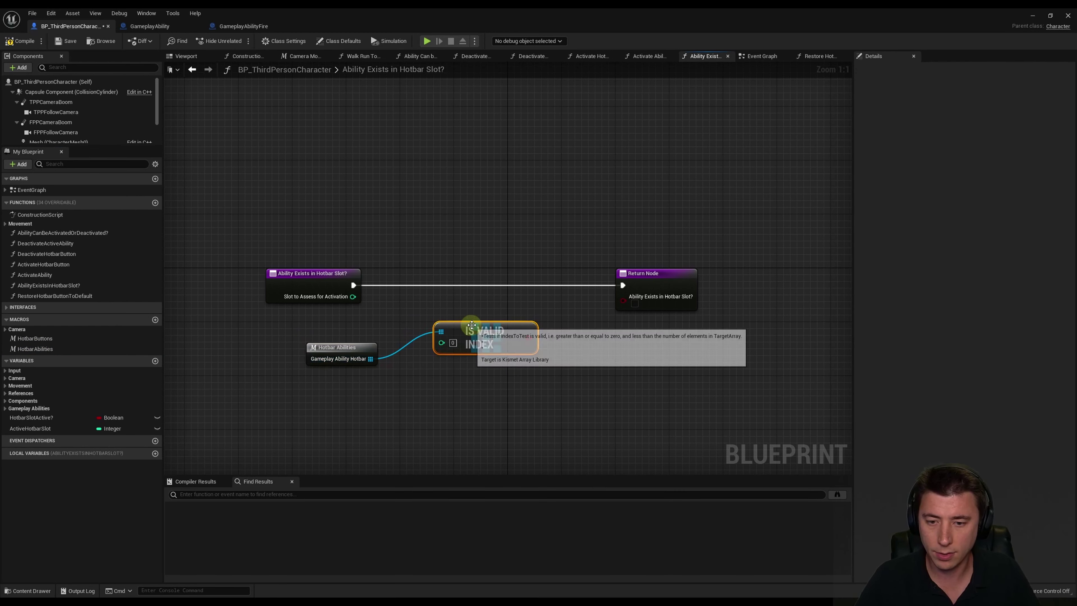
{"action": "left_click_drag", "start_coordinate": [353, 297], "coordinate": [430, 338]}
{"action": "left_click_drag", "start_coordinate": [508, 332], "coordinate": [623, 296]}
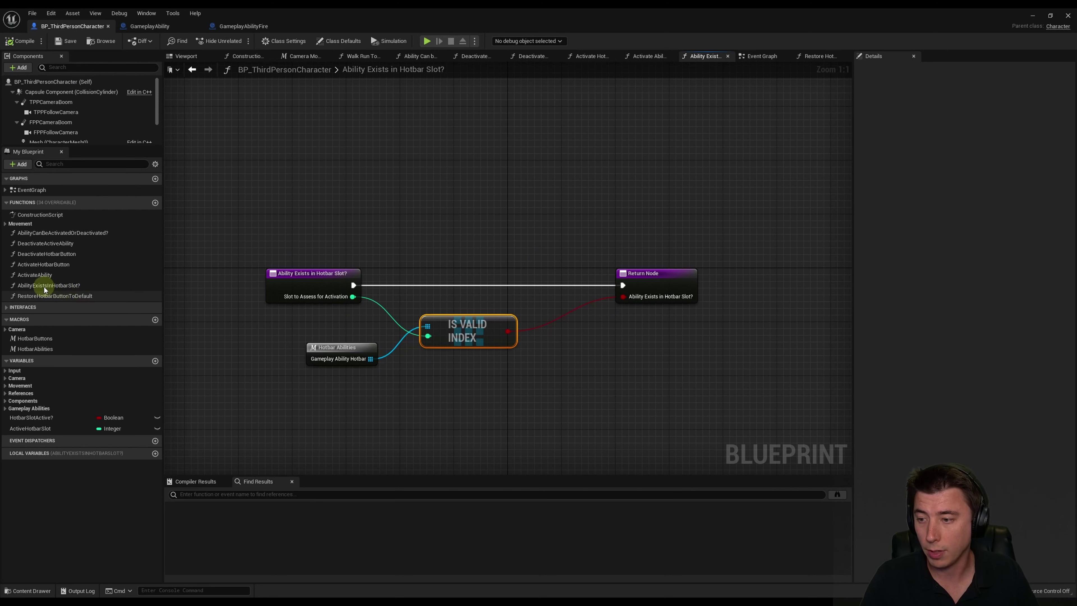
Tick Pure for the Ability Exists in Hotbar Slot? function
{"action": "left_click", "coordinate": [27, 287]}
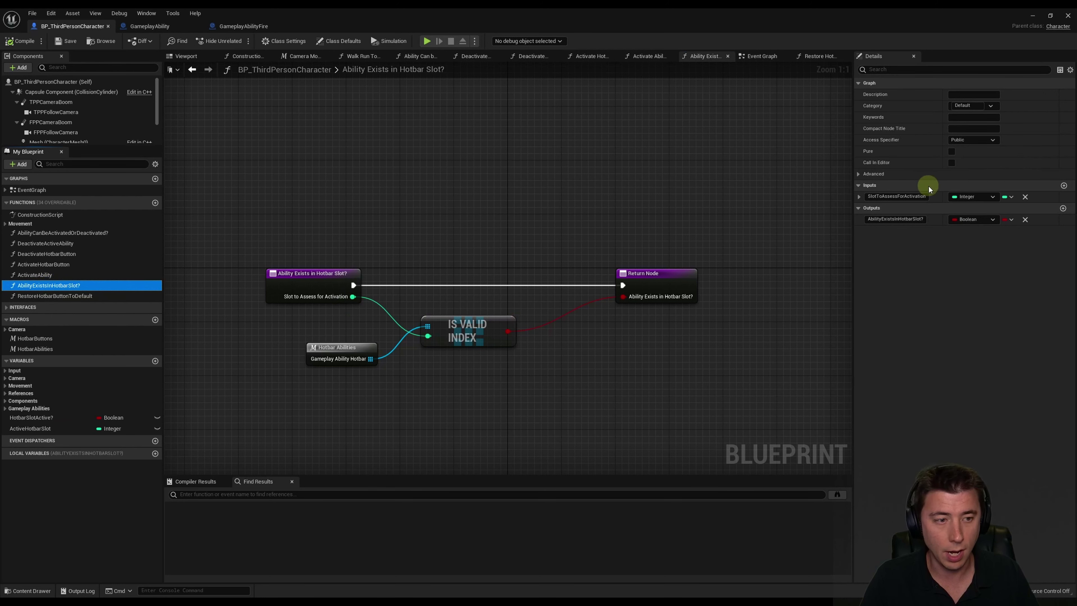
{"action": "left_click", "coordinate": [952, 152]}
{"action": "left_click", "coordinate": [952, 152]}
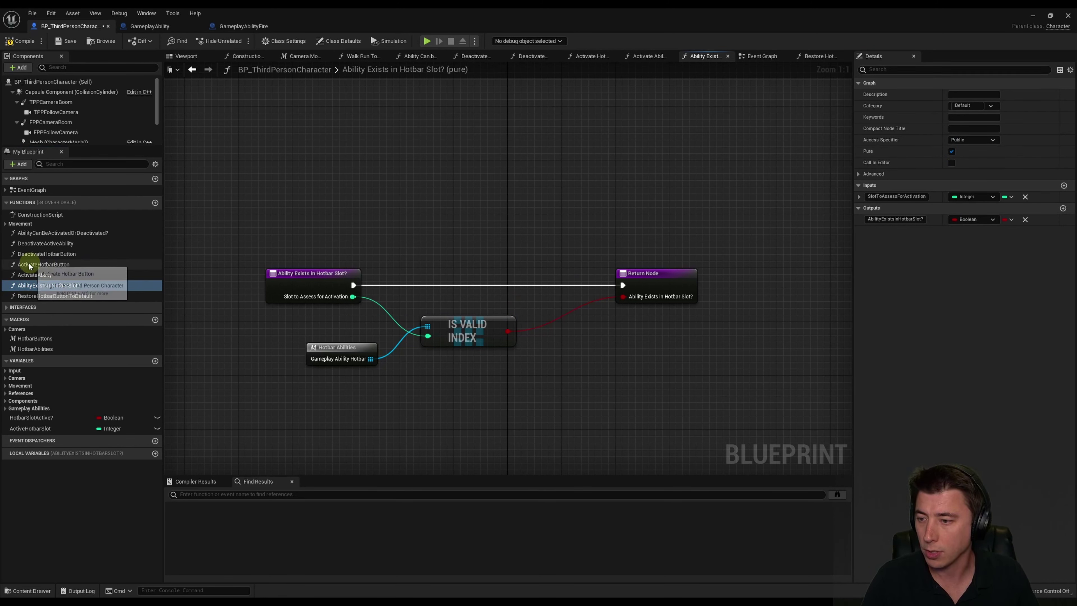
In Activate Hotbar Button, get the HotbarButtons entry indexed by Slot to Activate
{"action": "double_click", "coordinate": [38, 265]}
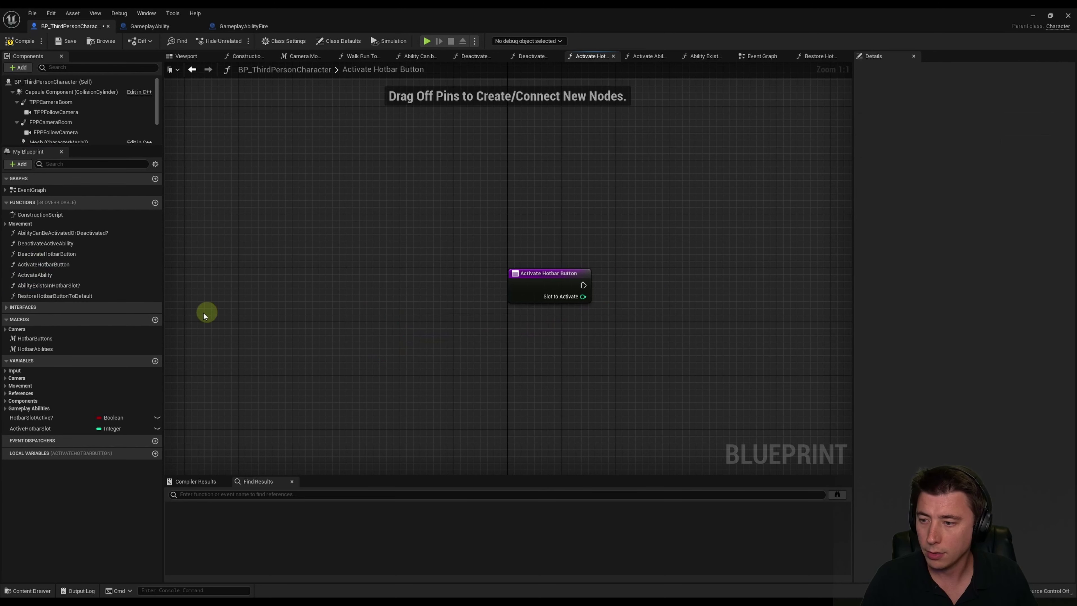
{"action": "left_click_drag", "start_coordinate": [35, 339], "coordinate": [530, 321]}
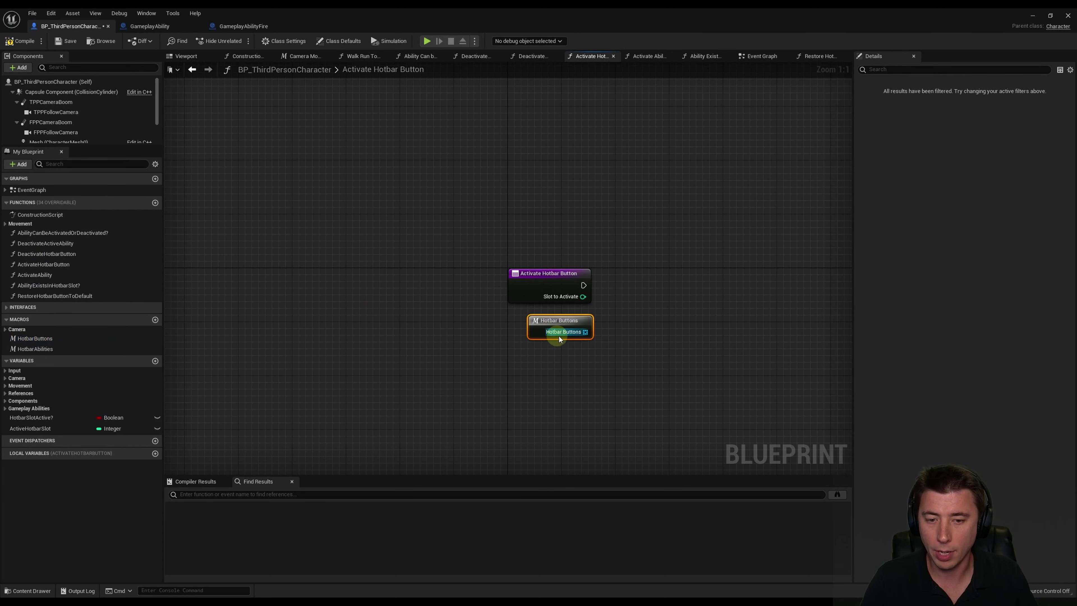
{"action": "right_click_drag", "start_coordinate": [679, 312], "coordinate": [428, 305]}
{"action": "left_click_drag", "start_coordinate": [340, 315], "coordinate": [397, 300]}
{"action": "type", "text": "get"}
{"action": "left_click", "coordinate": [437, 343]}
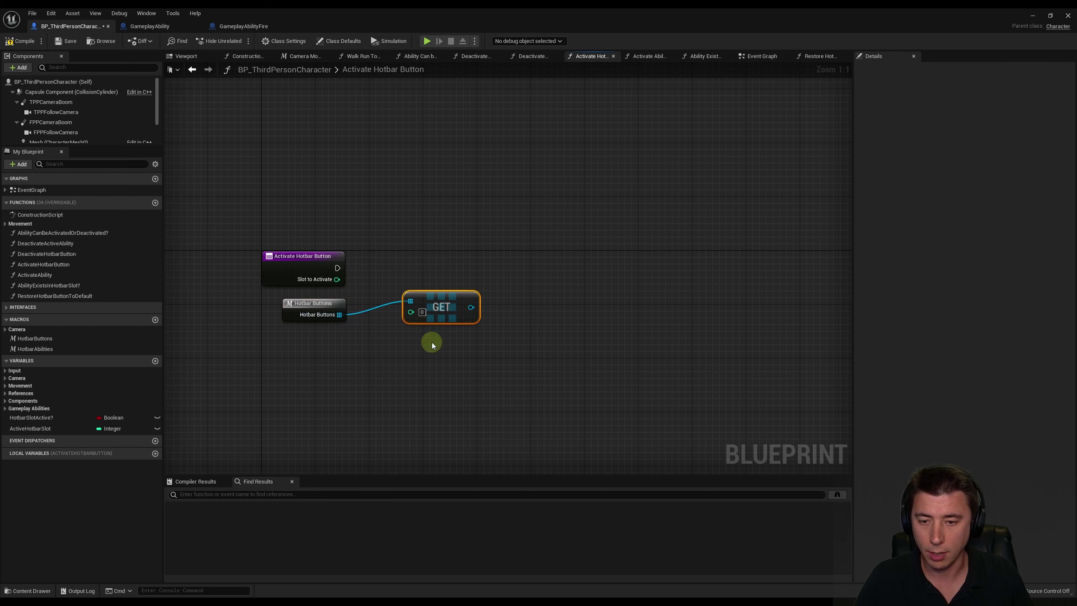
{"action": "mouse_move", "coordinate": [336, 279]}
{"action": "left_mouse_down"}
{"action": "mouse_move", "coordinate": [406, 313]}
{"action": "mouse_move", "coordinate": [521, 253]}
{"action": "left_mouse_up"}
Set that slot's Slot Activated to true, run from the function entry
{"action": "type", "text": "activate"}
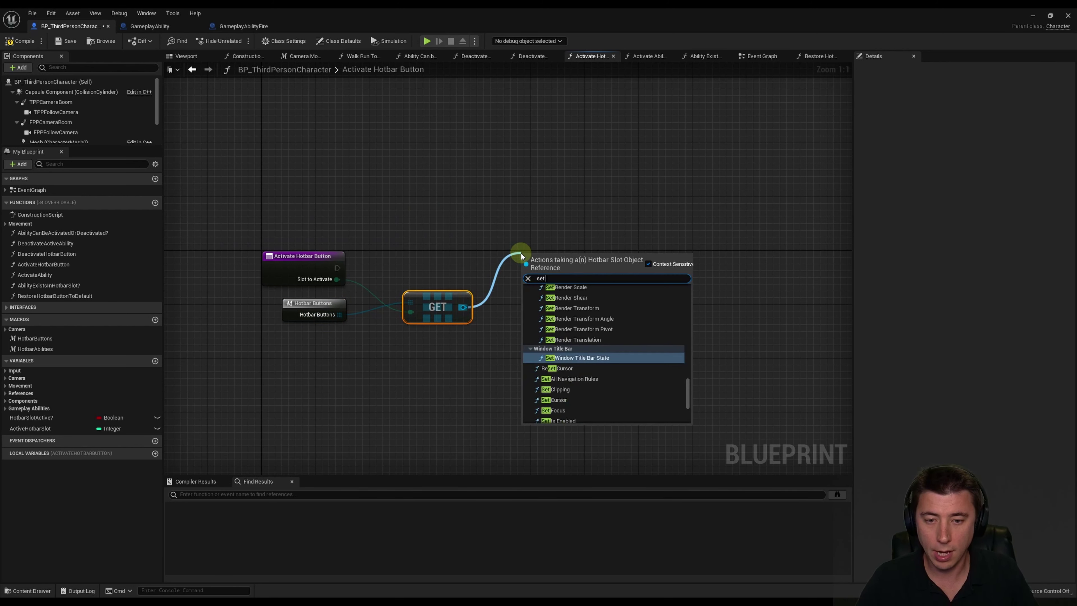
{"action": "key", "text": "Return"}
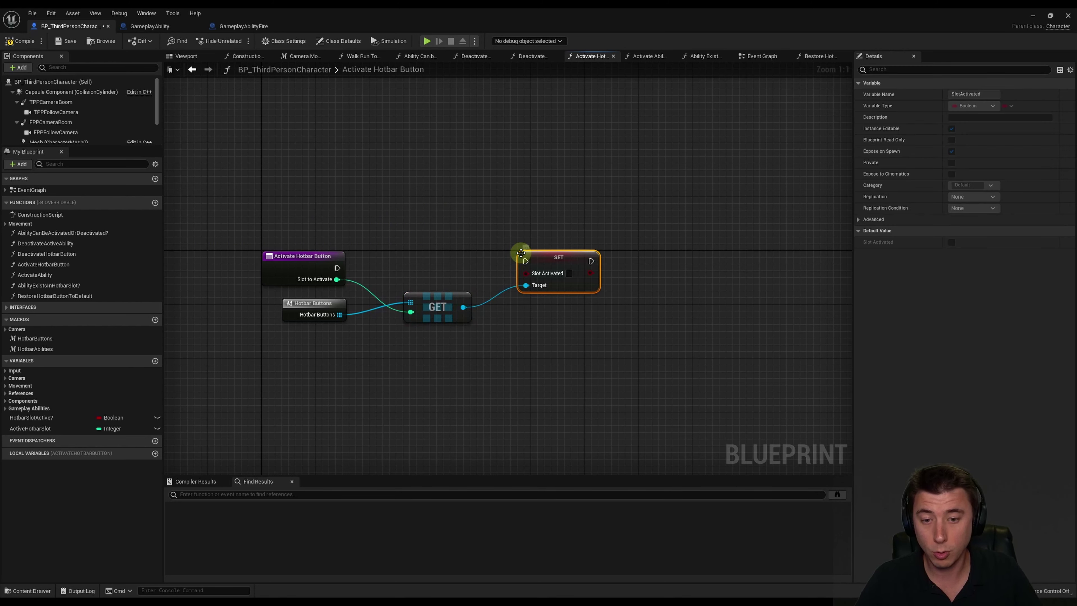
{"action": "left_click_drag", "start_coordinate": [337, 267], "coordinate": [501, 266]}
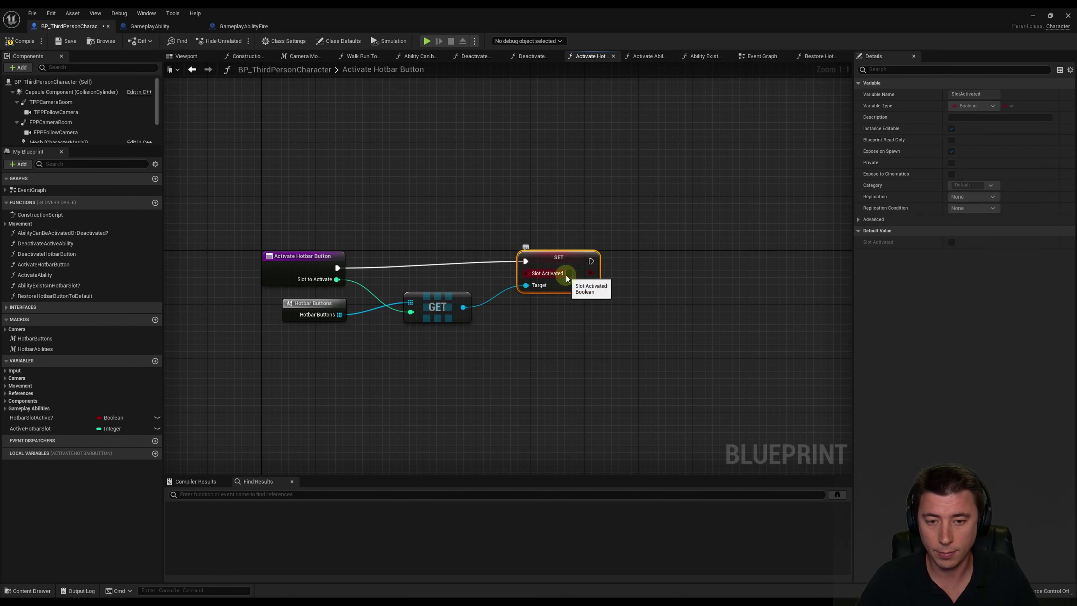
{"action": "left_click", "coordinate": [568, 274]}
{"action": "left_click", "coordinate": [504, 236]}
Call Set Button Style on the retrieved slot after the Slot Activated setter
{"action": "left_click_drag", "start_coordinate": [463, 307], "coordinate": [600, 330]}
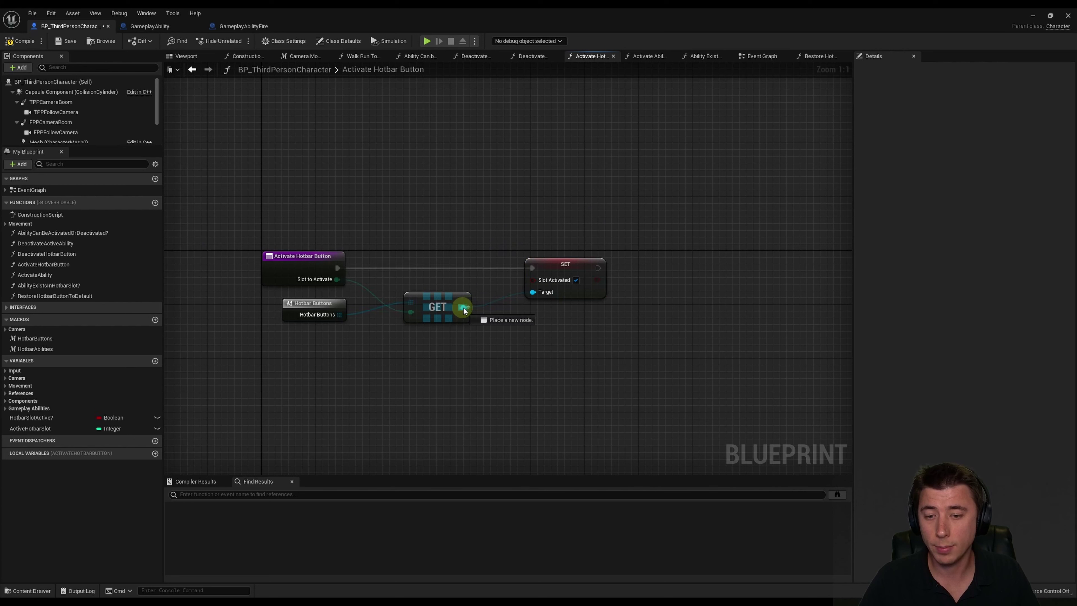
{"action": "type", "text": "set button"}
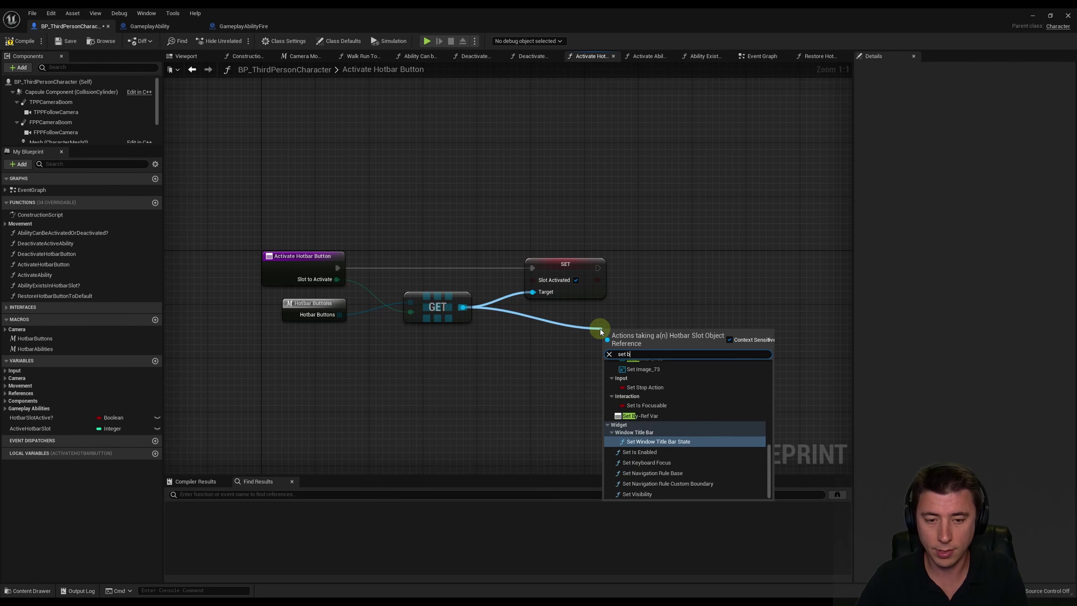
{"action": "key", "text": "Return"}
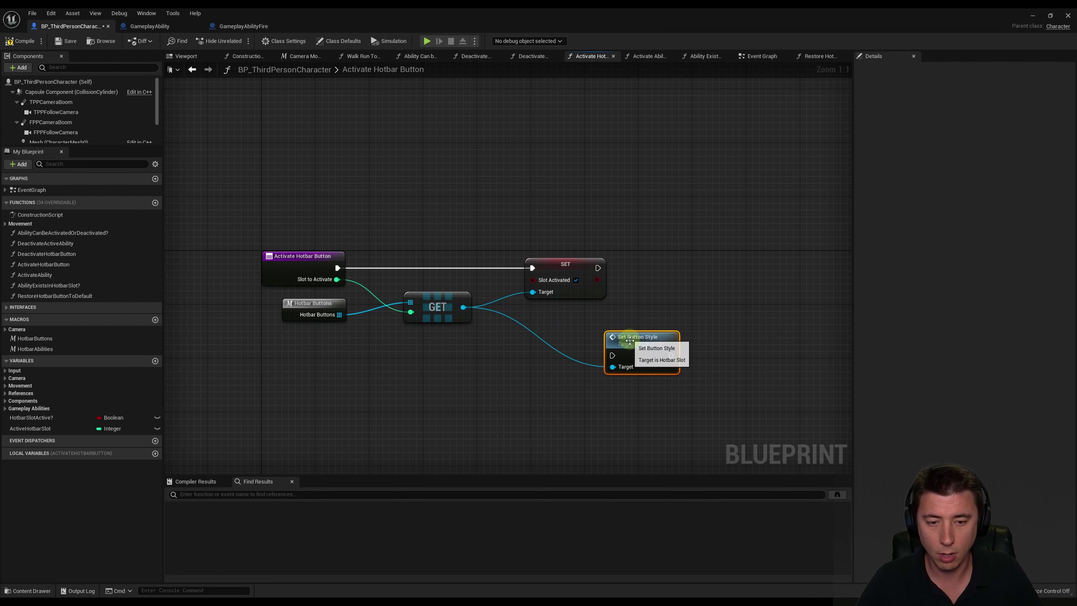
{"action": "left_click_drag", "start_coordinate": [628, 338], "coordinate": [688, 250]}
{"action": "left_click_drag", "start_coordinate": [599, 267], "coordinate": [666, 272]}
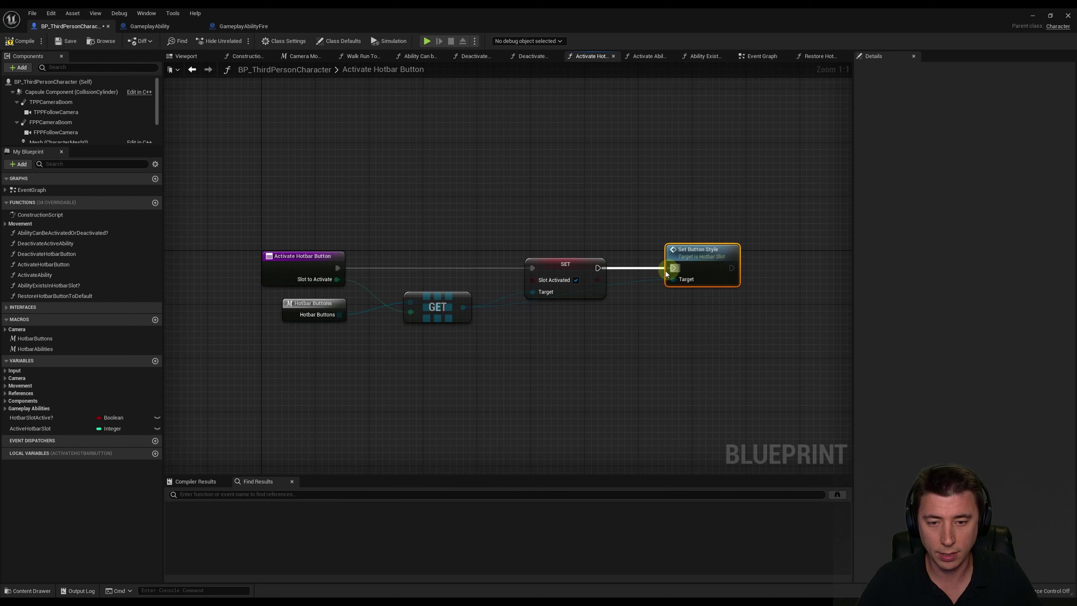
{"action": "left_click", "coordinate": [389, 226]}
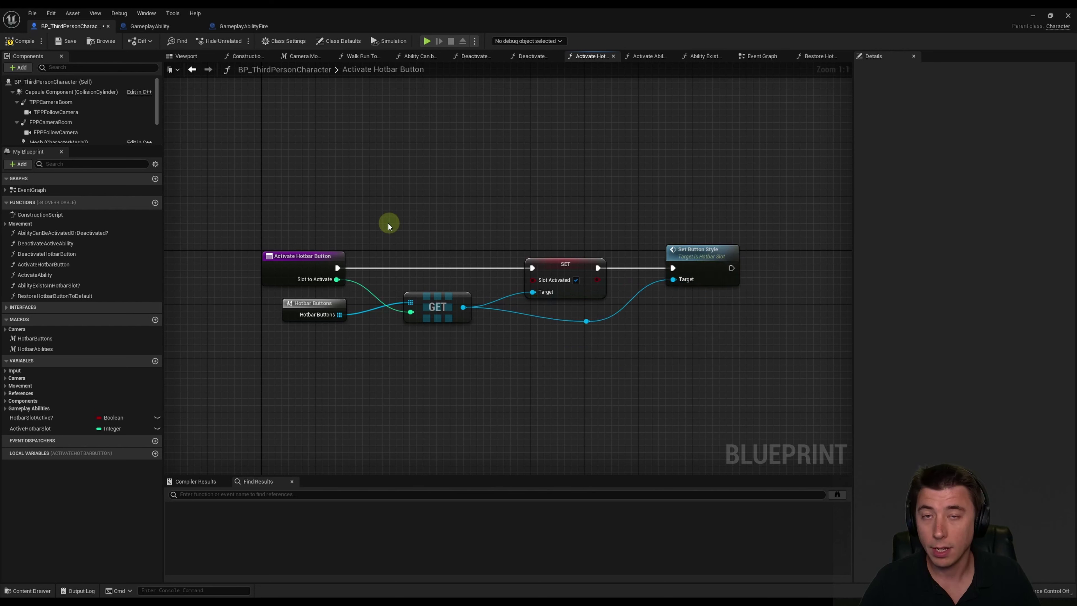
In ActivateAbility, promote Slot to Activate to a local variable named LocalSlotToActivate
{"action": "double_click", "coordinate": [36, 274]}
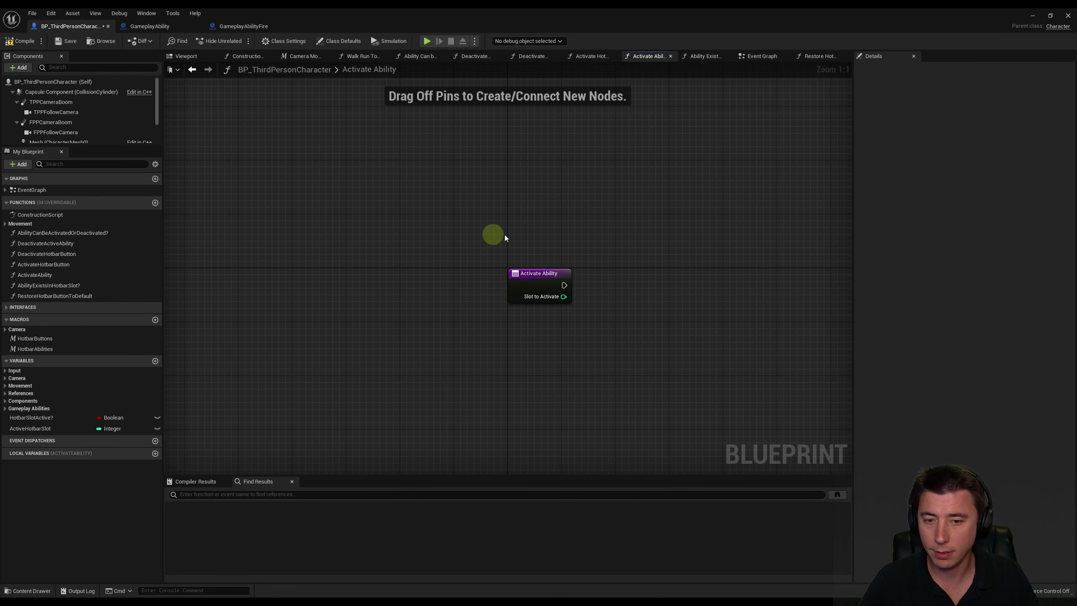
{"action": "right_click", "coordinate": [318, 253]}
{"action": "left_click", "coordinate": [345, 278]}
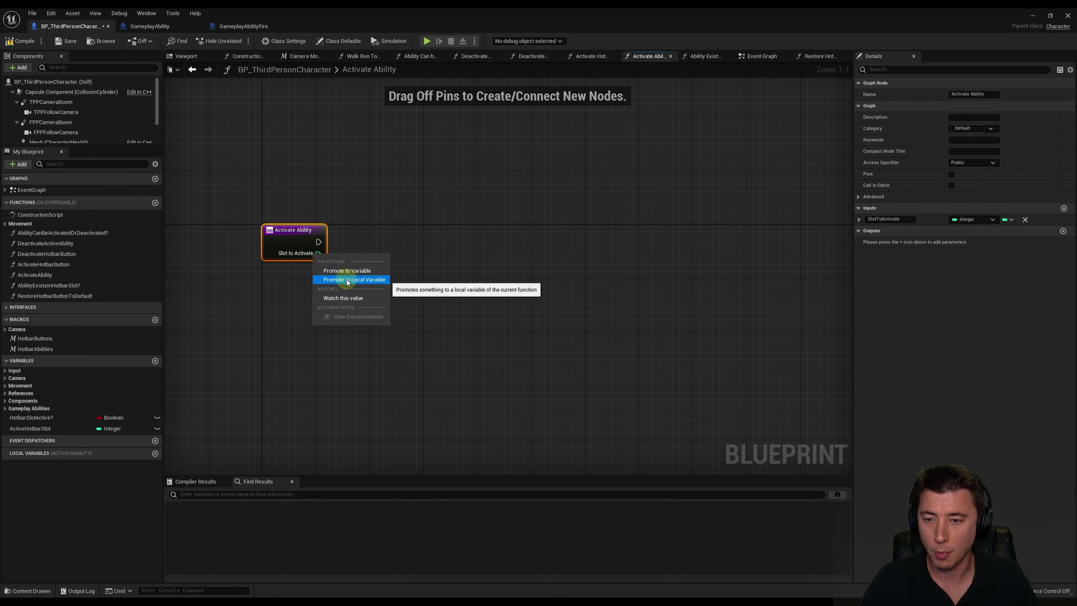
{"action": "left_click_drag", "start_coordinate": [428, 241], "coordinate": [368, 247]}
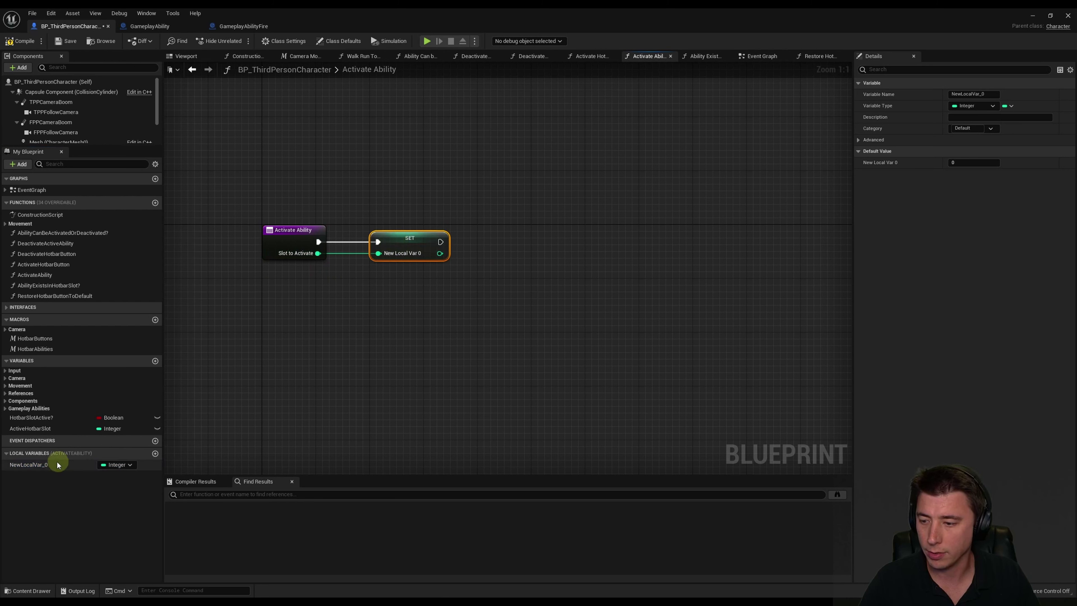
{"action": "right_click", "coordinate": [45, 464]}
{"action": "left_click", "coordinate": [70, 470]}
{"action": "type", "text": "Loc"}
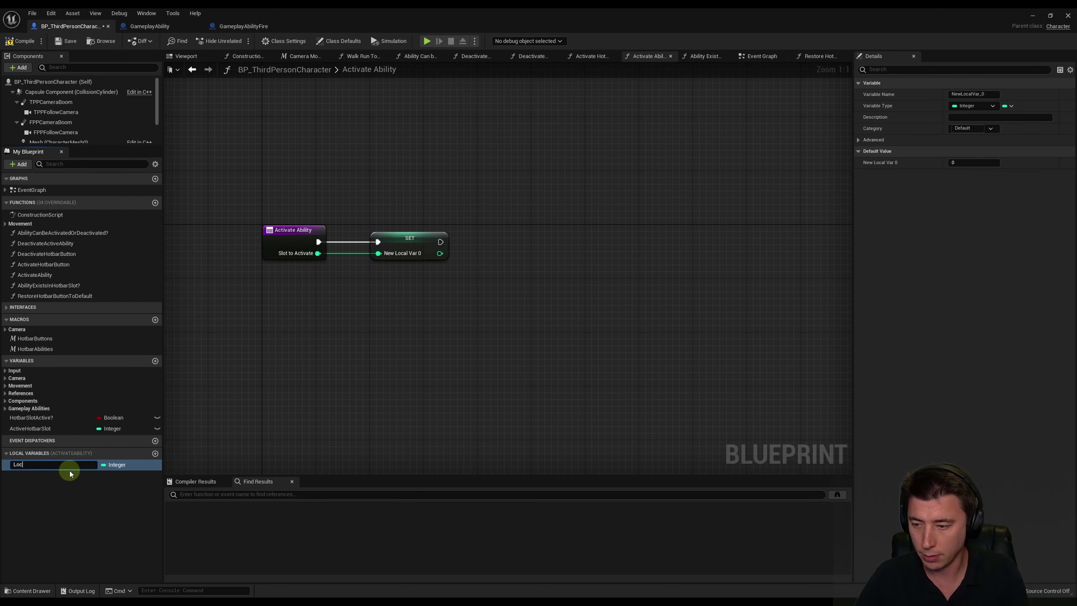
{"action": "type", "text": "alSlotToActivate"}
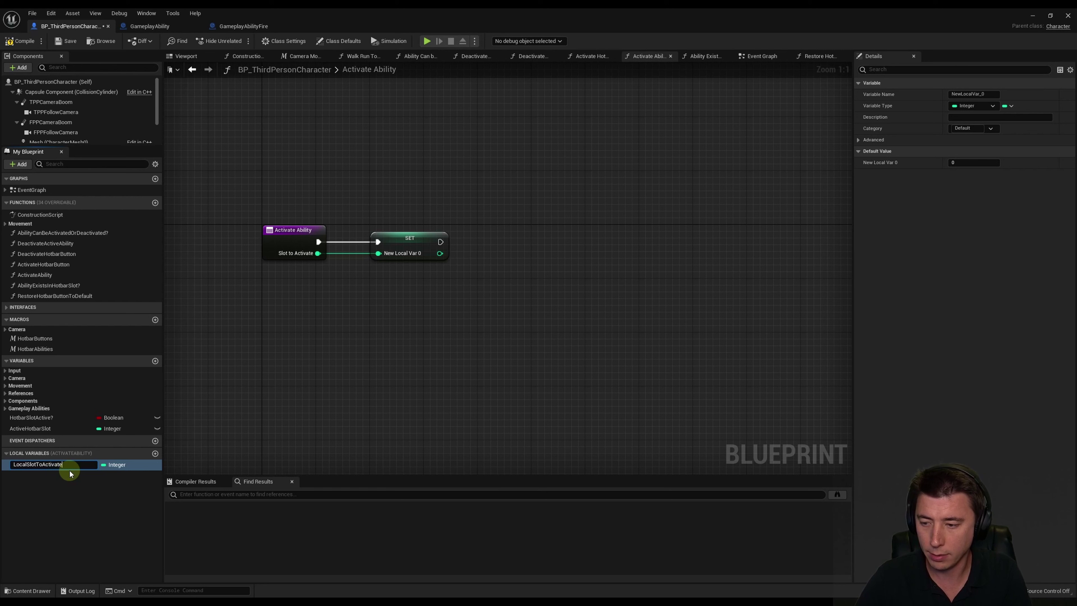
{"action": "key", "text": "Return"}
Get the HotbarAbilities entry at that slot and call Activate Ability on it
{"action": "left_click_drag", "start_coordinate": [29, 351], "coordinate": [391, 281]}
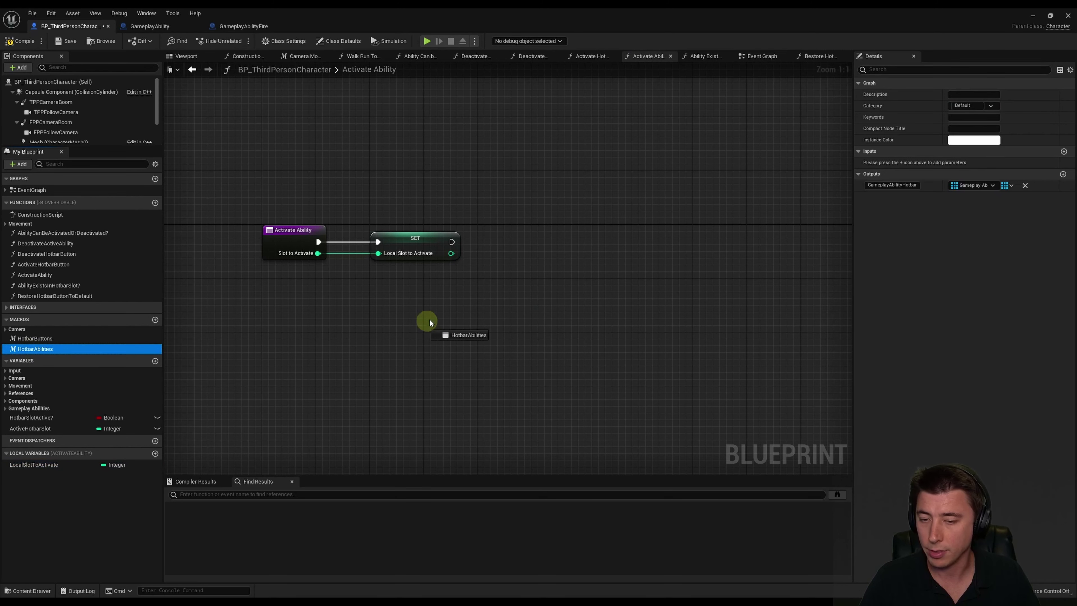
{"action": "mouse_move", "coordinate": [455, 295]}
{"action": "left_mouse_down"}
{"action": "mouse_move", "coordinate": [504, 270]}
{"action": "mouse_move", "coordinate": [512, 293]}
{"action": "left_mouse_up"}
{"action": "type", "text": "get"}
{"action": "key", "text": "Return"}
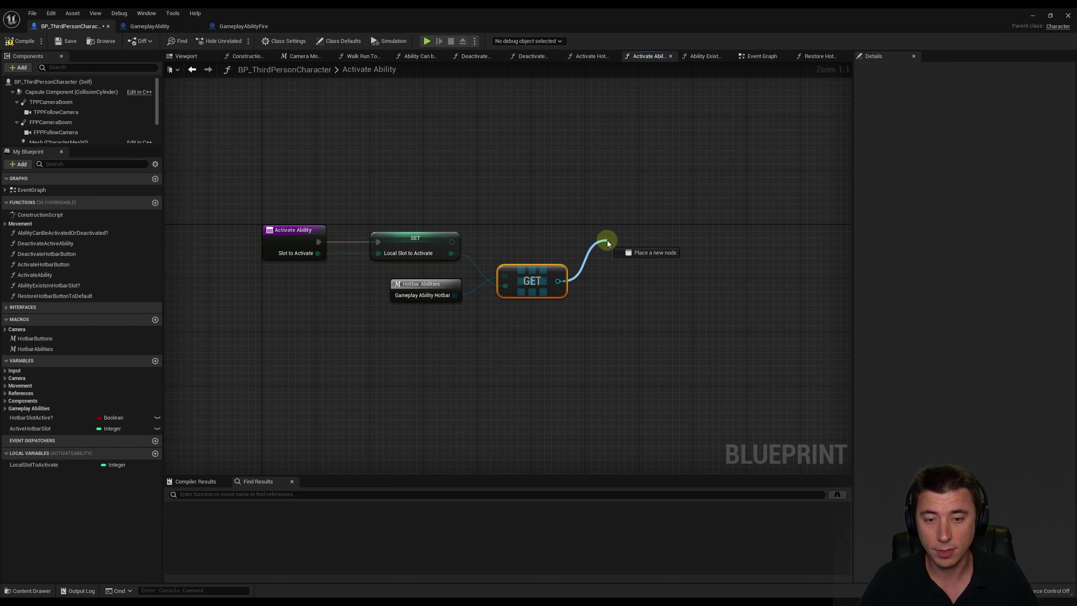
{"action": "left_click_drag", "start_coordinate": [607, 241], "coordinate": [602, 233]}
{"action": "type", "text": "activate"}
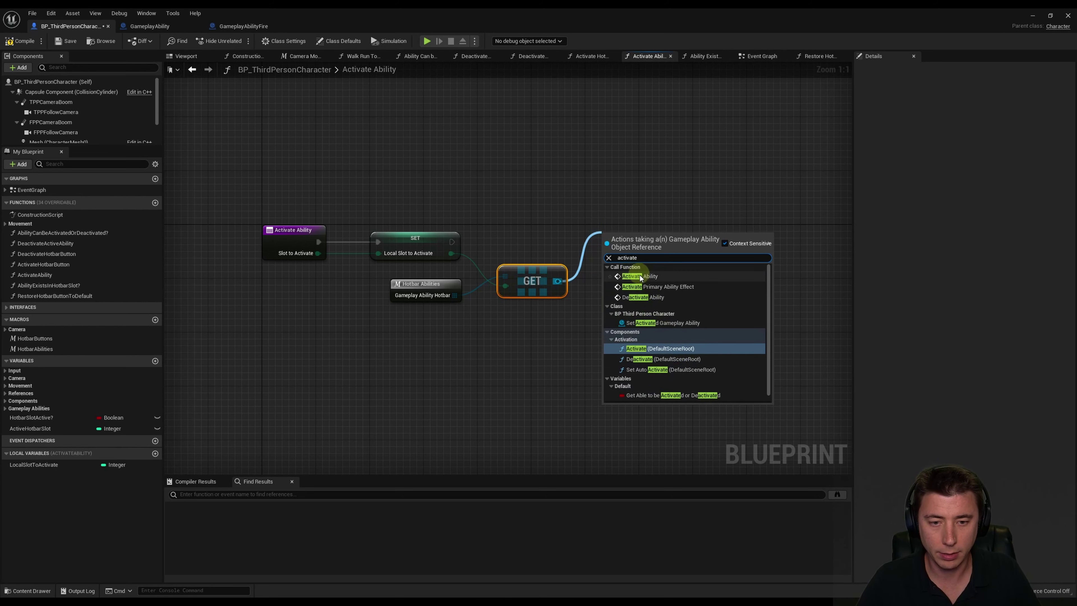
{"action": "left_click", "coordinate": [640, 276]}
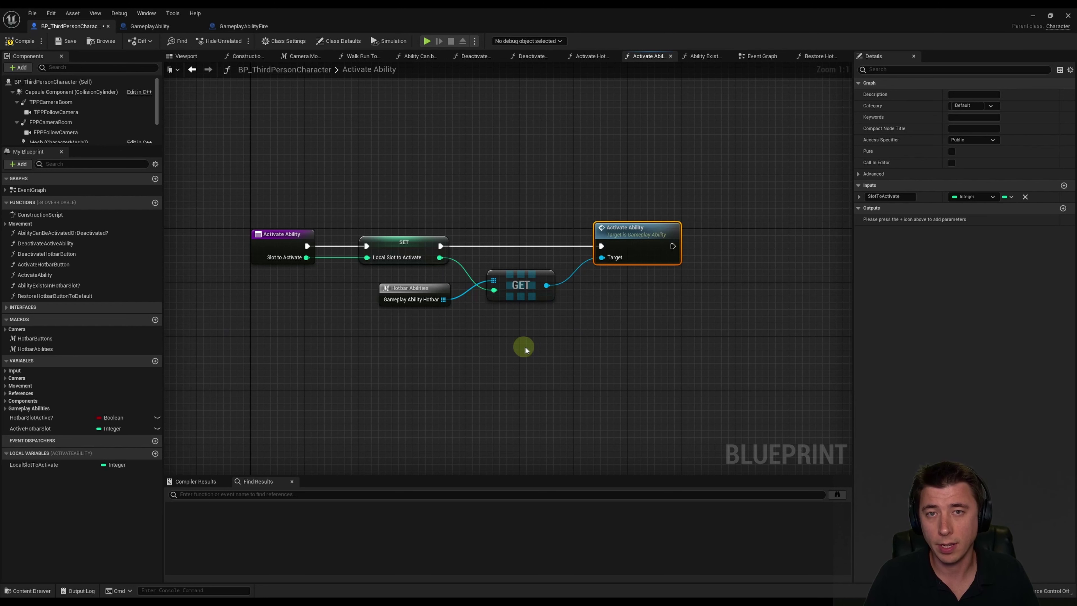
{"action": "right_click_drag", "start_coordinate": [702, 320], "coordinate": [377, 329]}
After Activate Ability, store the retrieved ability in ActivatedGameplayAbility
{"action": "left_click", "coordinate": [5, 408]}
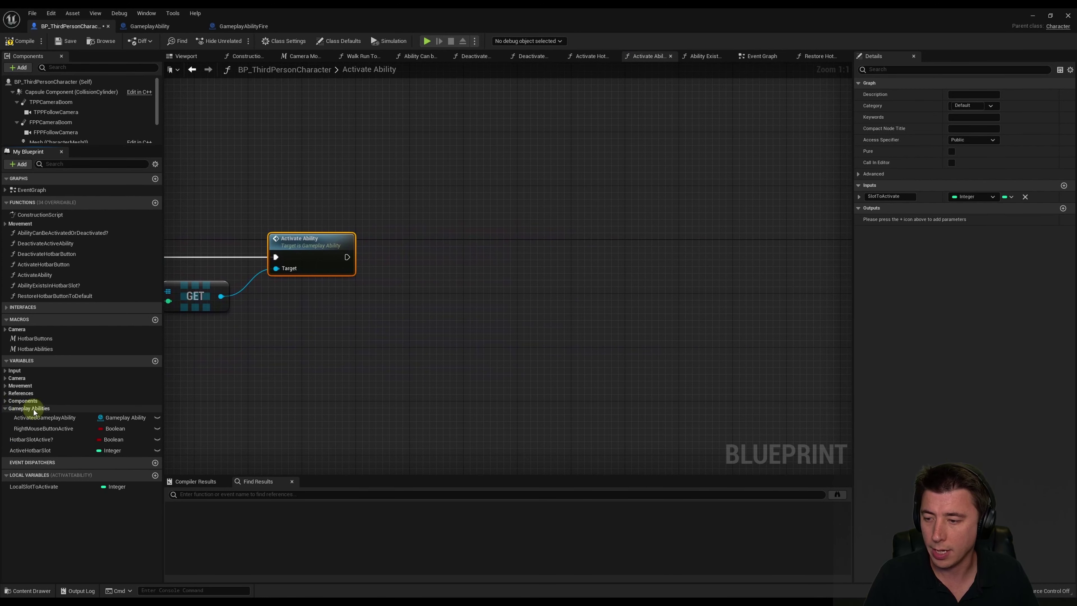
{"action": "left_click", "coordinate": [34, 419]}
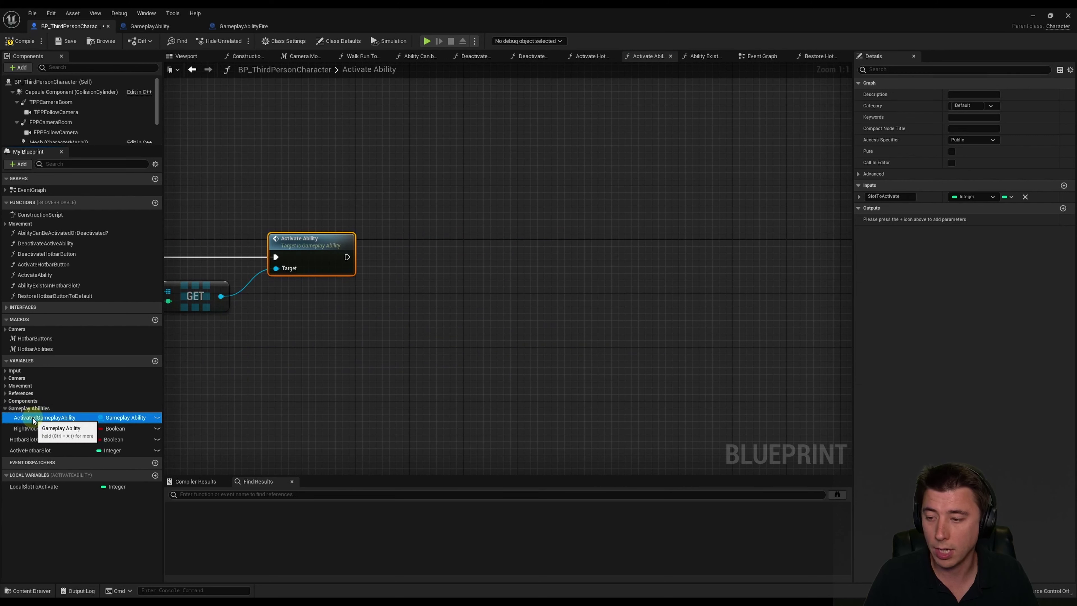
{"action": "left_click_drag", "start_coordinate": [34, 419], "coordinate": [416, 253]}
{"action": "left_click", "coordinate": [431, 280]}
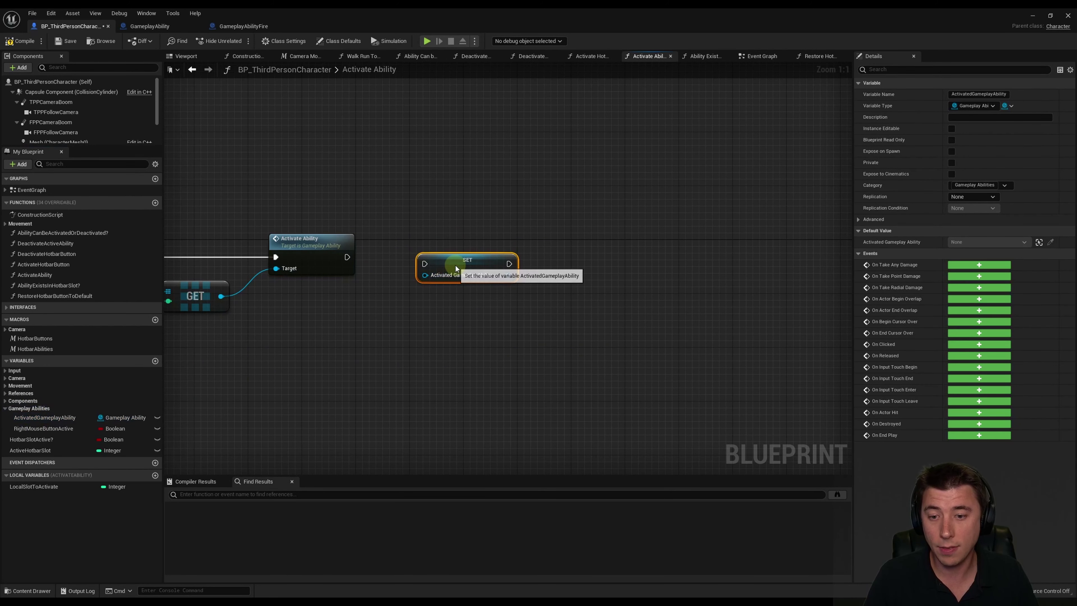
{"action": "left_click_drag", "start_coordinate": [347, 257], "coordinate": [424, 258]}
{"action": "left_click_drag", "start_coordinate": [221, 296], "coordinate": [444, 270]}
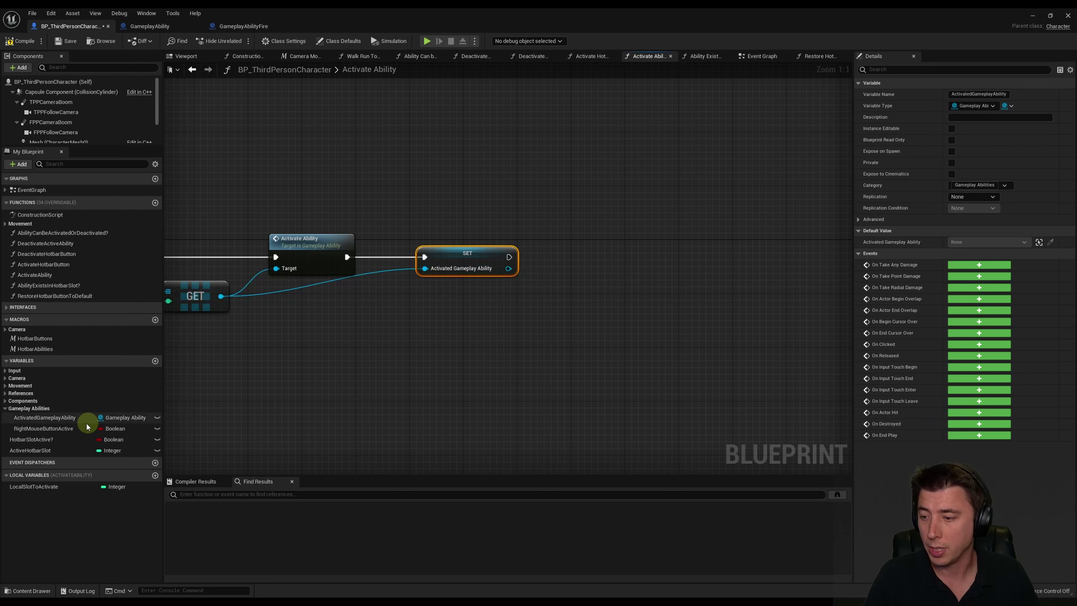
Chain setters making HotbarSlotActive? true and ActiveHotbarSlot equal LocalSlotToActivate
{"action": "mouse_move", "coordinate": [28, 439]}
{"action": "left_mouse_down"}
{"action": "mouse_move", "coordinate": [559, 267]}
{"action": "mouse_move", "coordinate": [511, 259]}
{"action": "left_mouse_up"}
{"action": "left_click", "coordinate": [602, 289]}
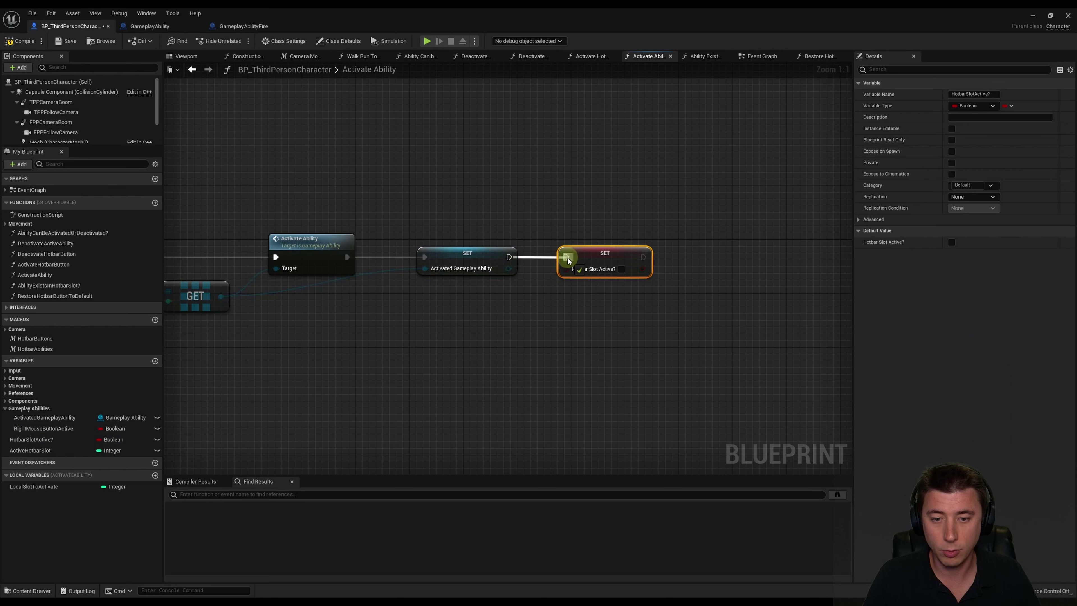
{"action": "left_click", "coordinate": [622, 269]}
{"action": "left_click", "coordinate": [62, 452]}
{"action": "left_click_drag", "start_coordinate": [62, 452], "coordinate": [611, 291]}
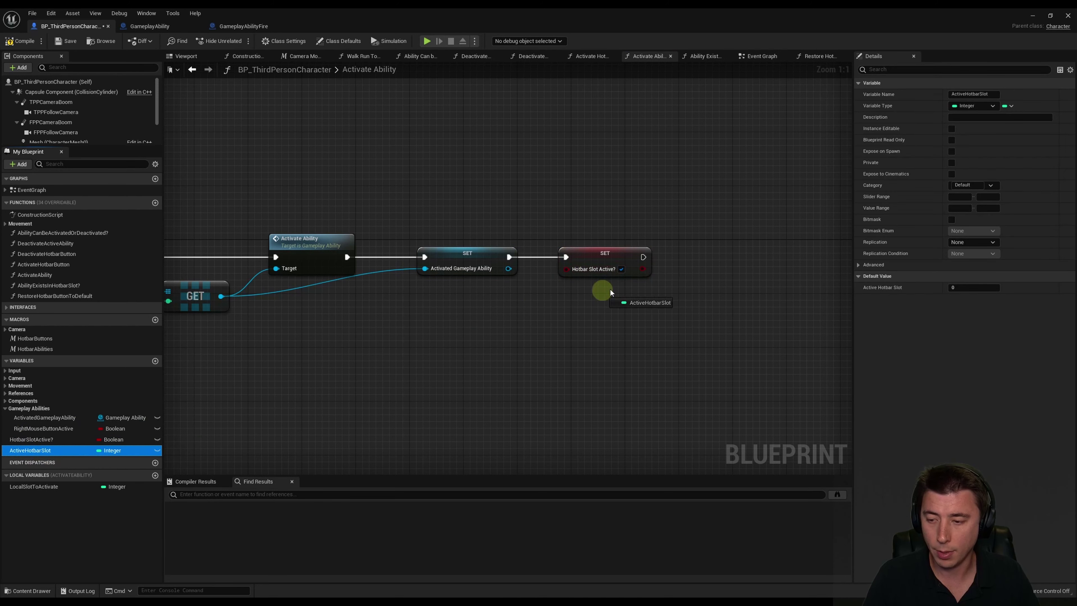
{"action": "left_click_drag", "start_coordinate": [702, 254], "coordinate": [701, 257]}
{"action": "left_click", "coordinate": [719, 280]}
{"action": "left_click_drag", "start_coordinate": [36, 490], "coordinate": [701, 269]}
{"action": "left_click", "coordinate": [613, 308]}
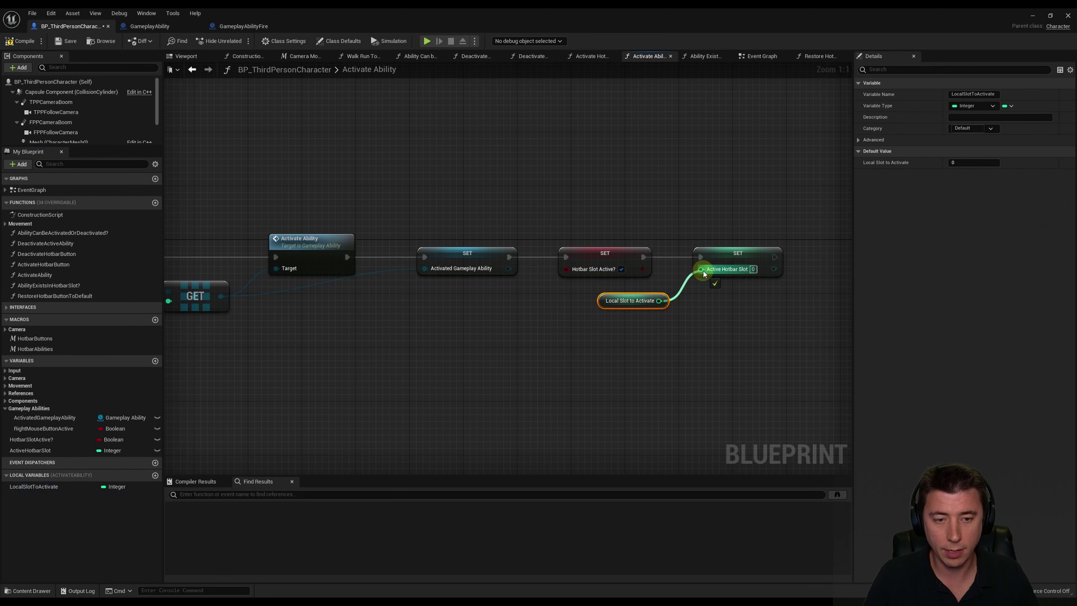
{"action": "left_click", "coordinate": [521, 356]}
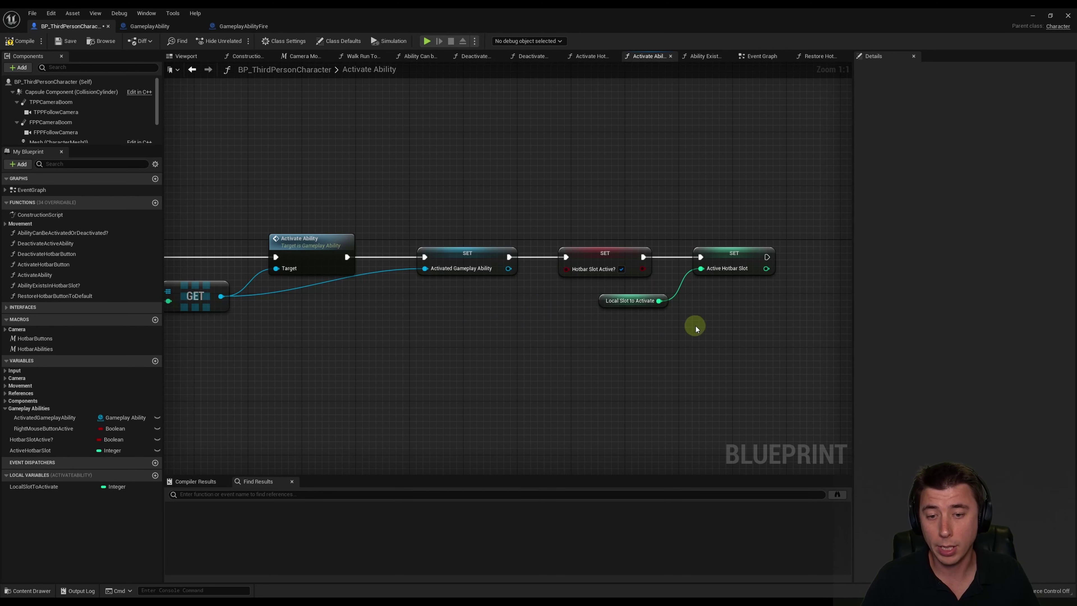
Call Activate Hotbar Button with the active slot, then compile and save the blueprint
{"action": "right_click_drag", "start_coordinate": [821, 363], "coordinate": [599, 362]}
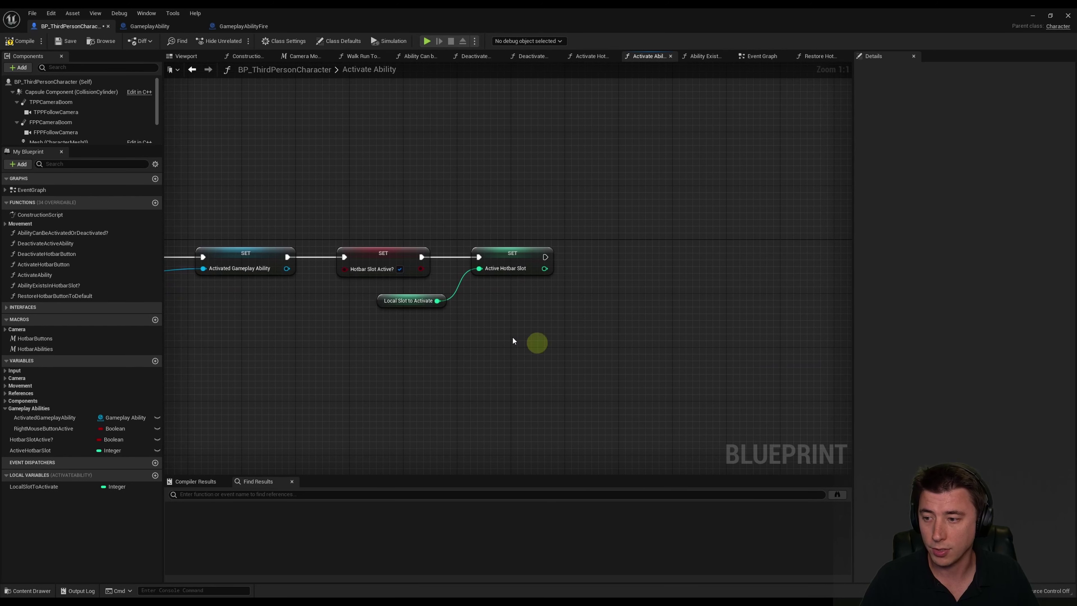
{"action": "left_click_drag", "start_coordinate": [43, 264], "coordinate": [621, 256]}
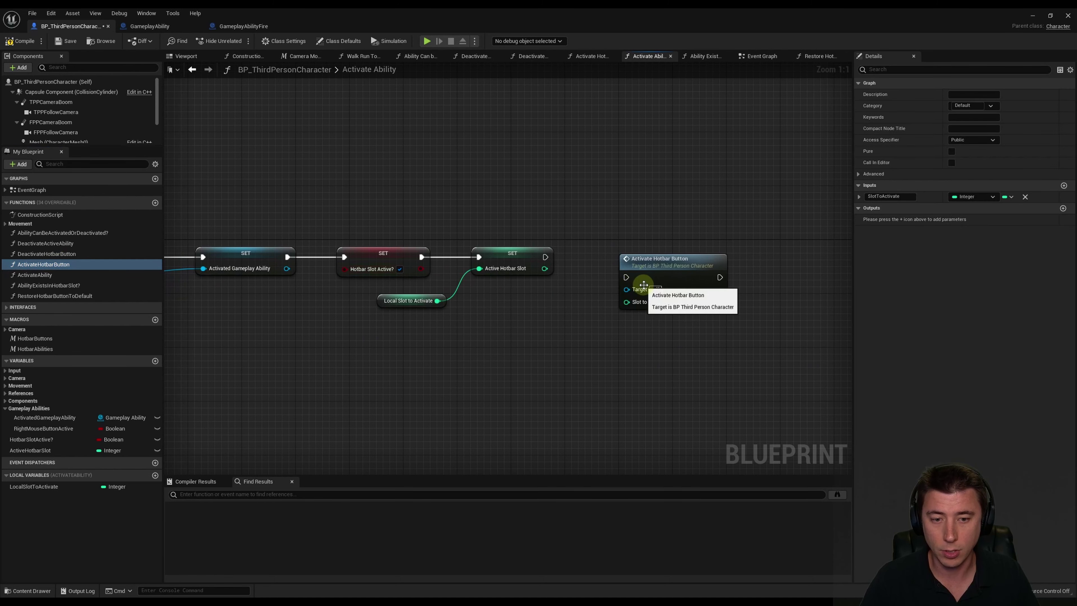
{"action": "left_click_drag", "start_coordinate": [545, 268], "coordinate": [613, 285]}
{"action": "scroll", "coordinate": [425, 302], "scroll_direction": "down", "scroll_amount": 5}
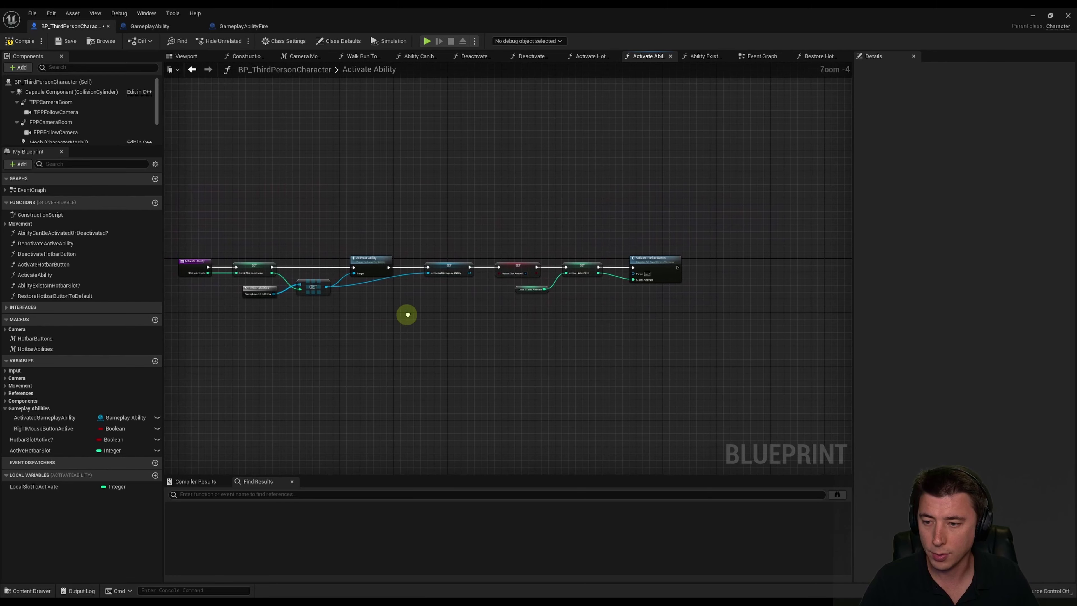
{"action": "right_click_drag", "start_coordinate": [425, 302], "coordinate": [371, 309]}
{"action": "left_click", "coordinate": [19, 41]}
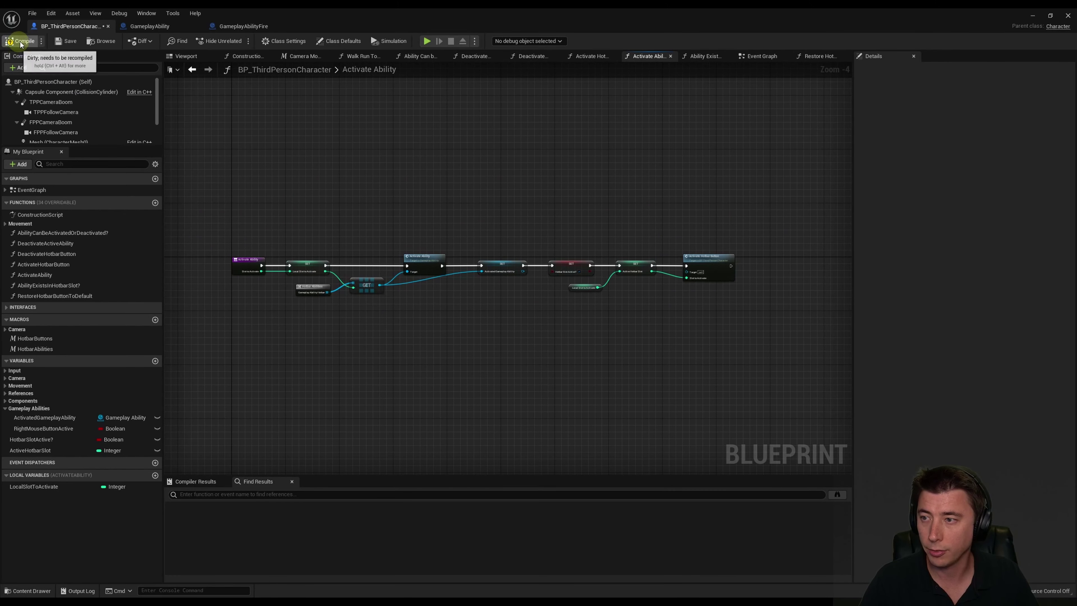
{"action": "left_click", "coordinate": [66, 41]}
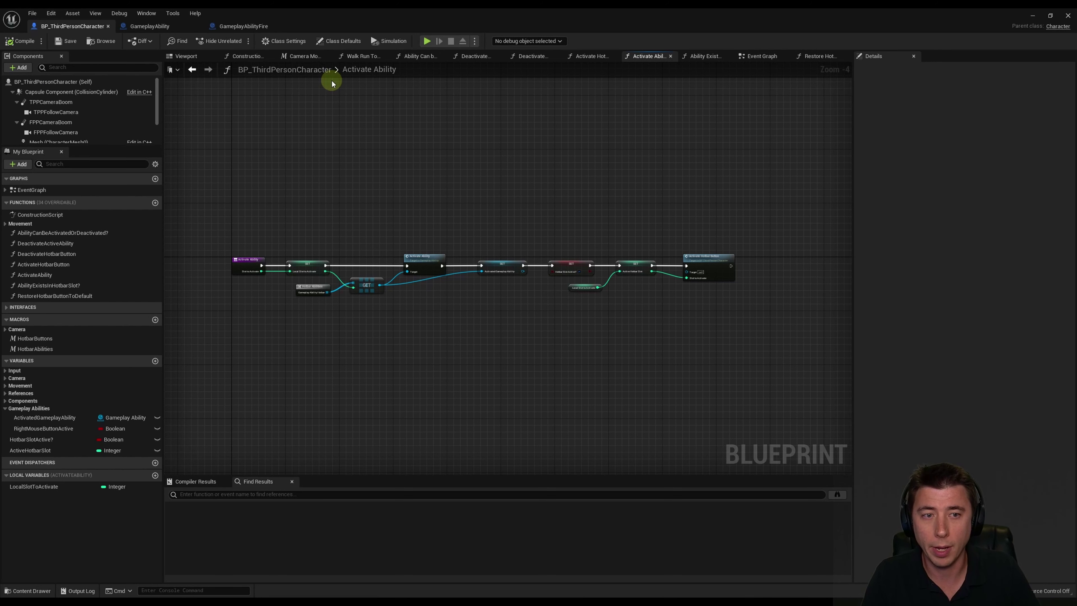
In the Event Graph, AND Ability Can be Activated or Deactivated? with Ability Exists in Hotbar Slot?
{"action": "left_click", "coordinate": [759, 56]}
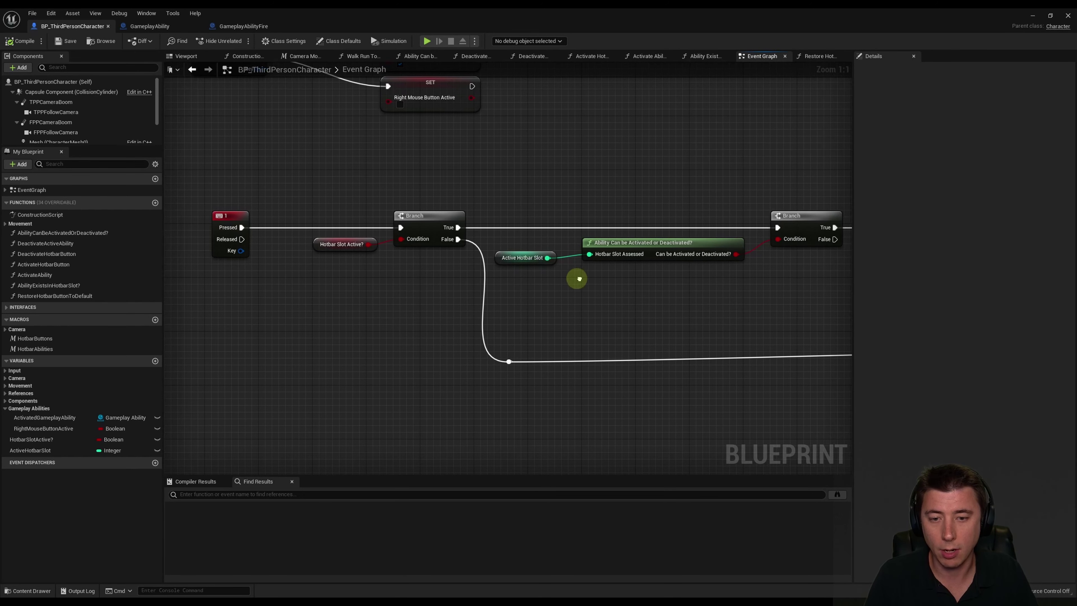
{"action": "right_click_drag", "start_coordinate": [530, 265], "coordinate": [489, 263]}
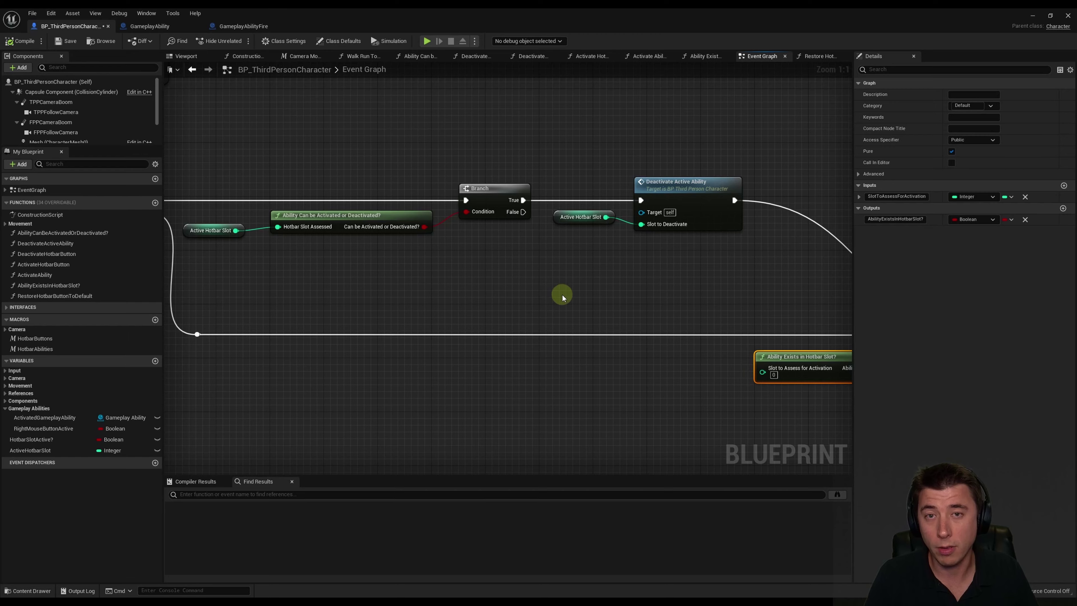
{"action": "right_click_drag", "start_coordinate": [562, 295], "coordinate": [344, 243]}
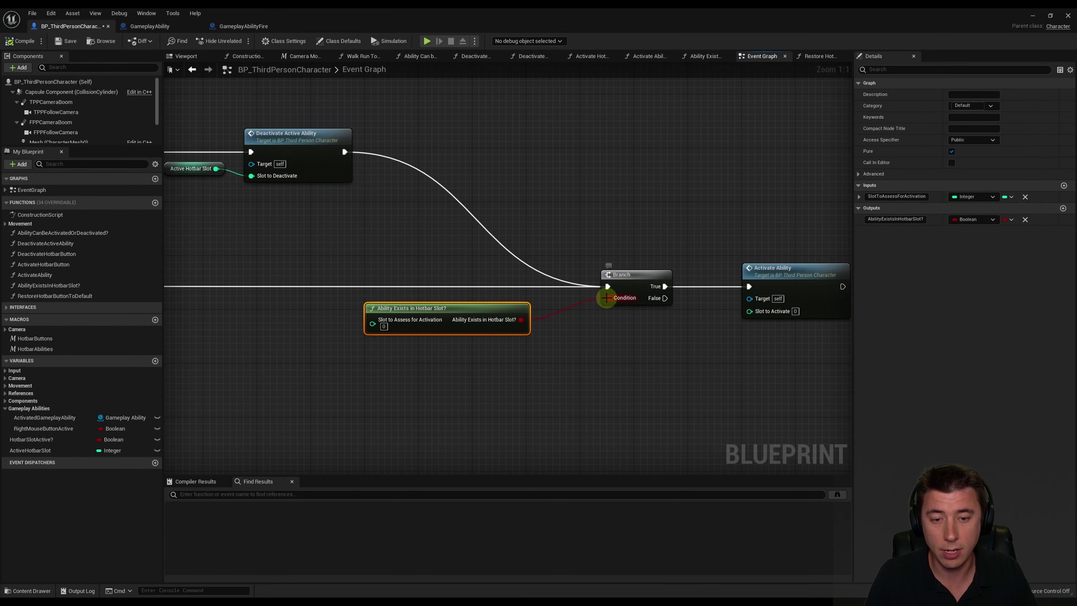
{"action": "right_click_drag", "start_coordinate": [560, 350], "coordinate": [616, 348]}
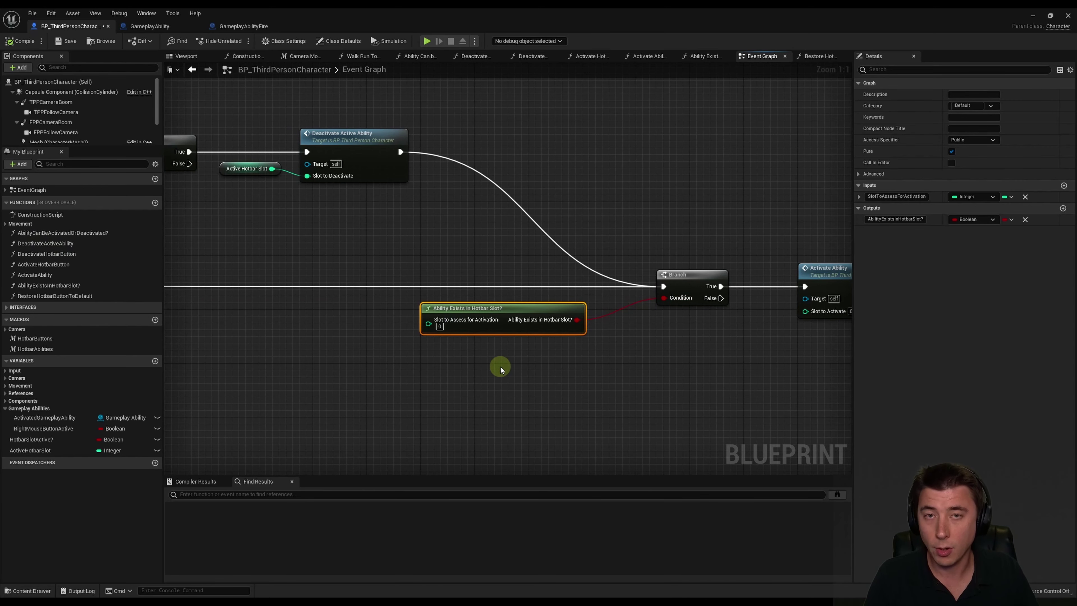
{"action": "left_click_drag", "start_coordinate": [64, 232], "coordinate": [443, 353]}
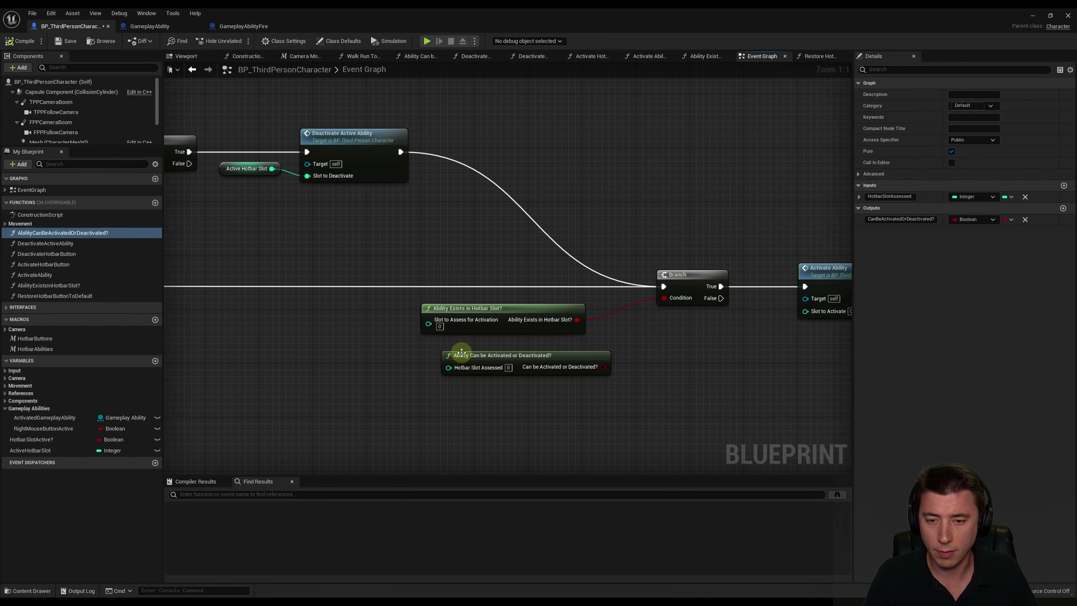
{"action": "left_click_drag", "start_coordinate": [511, 358], "coordinate": [484, 345]}
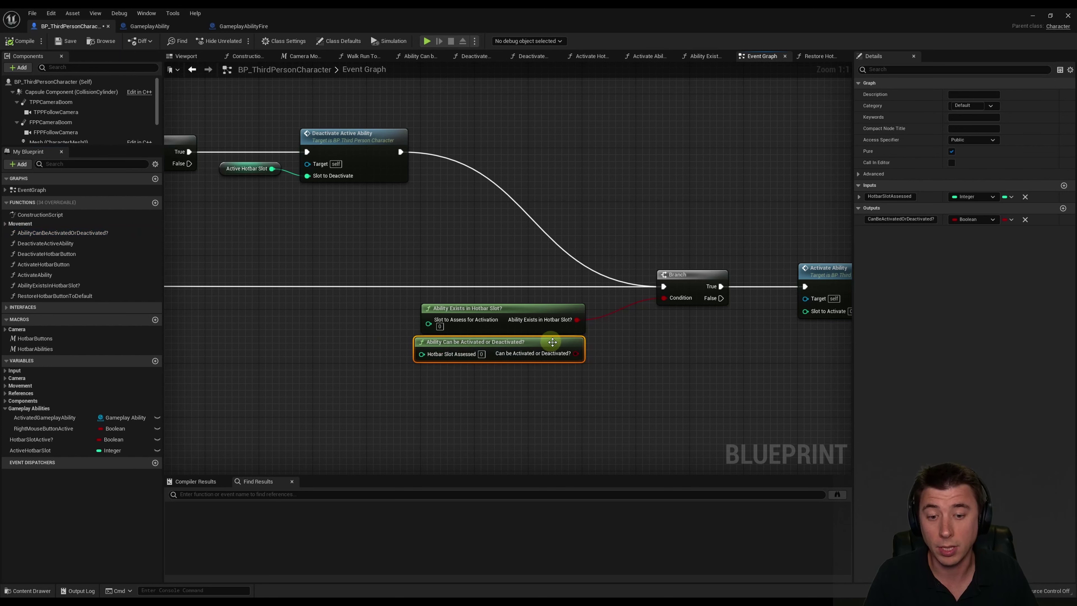
{"action": "left_click_drag", "start_coordinate": [575, 353], "coordinate": [602, 334]}
{"action": "type", "text": "and"}
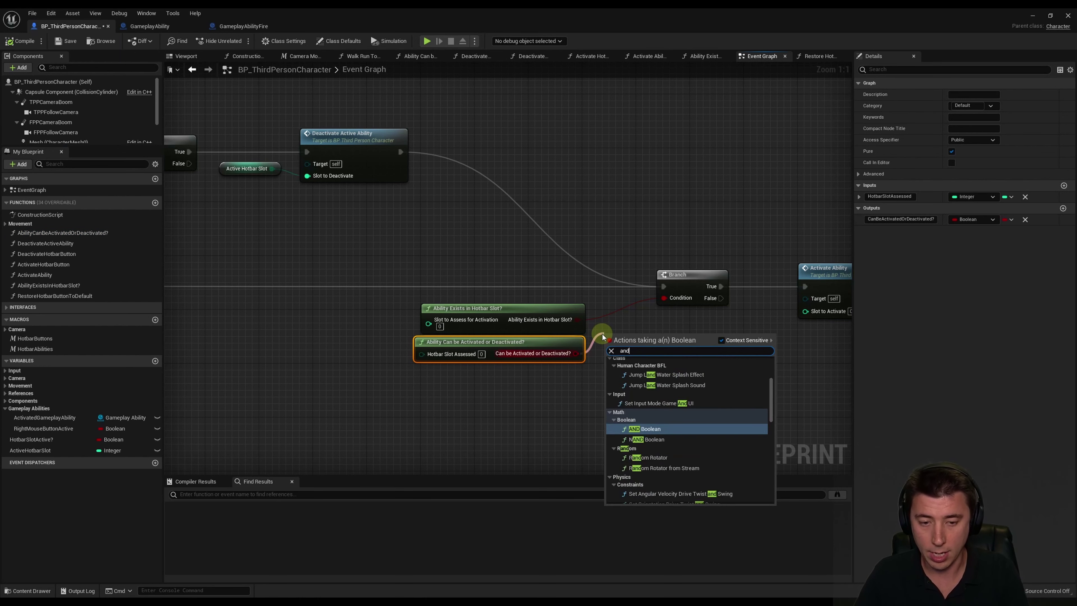
{"action": "key", "text": "Return"}
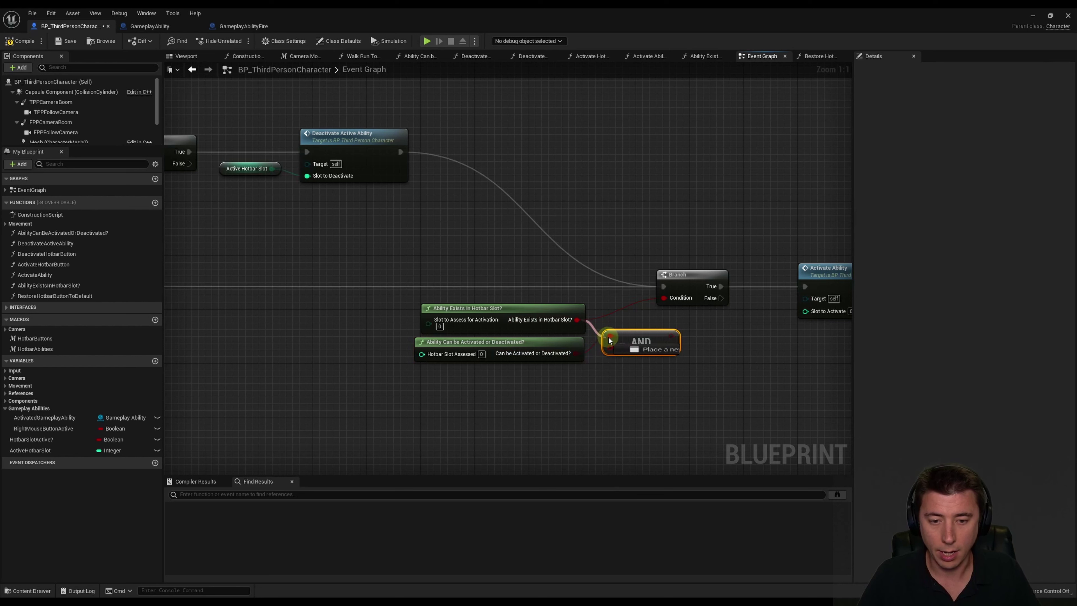
{"action": "mouse_move", "coordinate": [603, 336]}
{"action": "left_mouse_down", "text": "ctrl"}
{"action": "mouse_move", "coordinate": [606, 350]}
{"action": "mouse_move", "coordinate": [664, 298]}
{"action": "left_mouse_up", "text": "ctrl"}
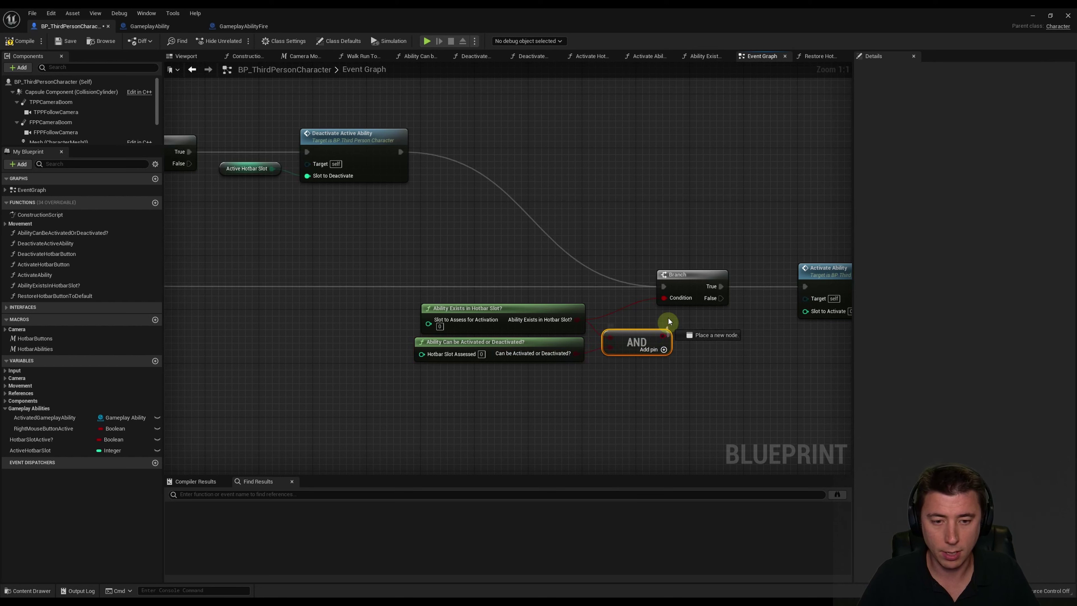
Move the two checks and AND node beside the Branch, then save the blueprint
{"action": "left_click_drag", "start_coordinate": [481, 302], "coordinate": [414, 302]}
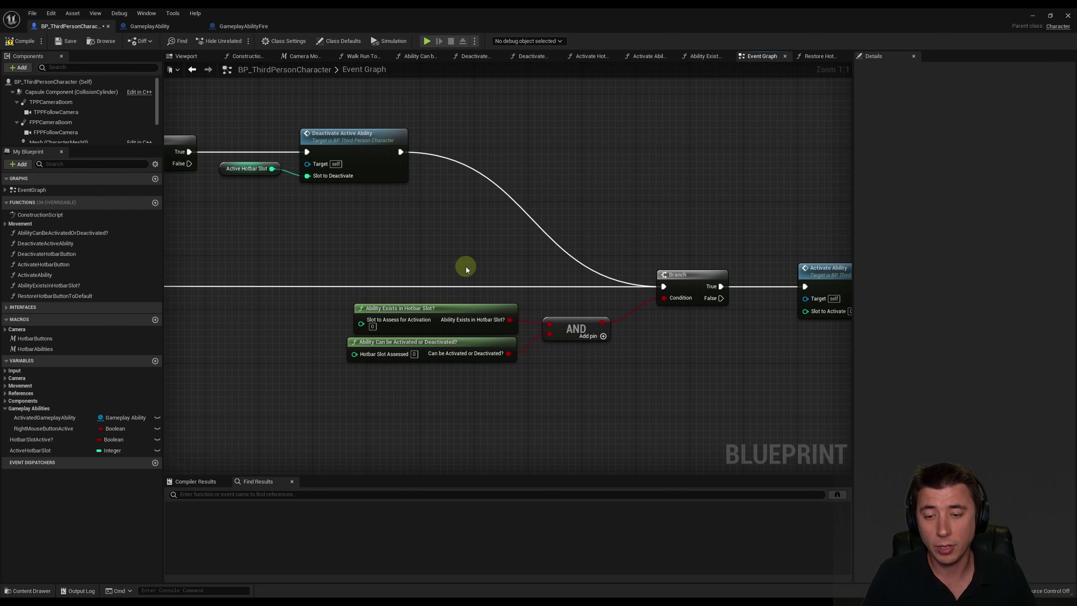
{"action": "left_click", "coordinate": [440, 309]}
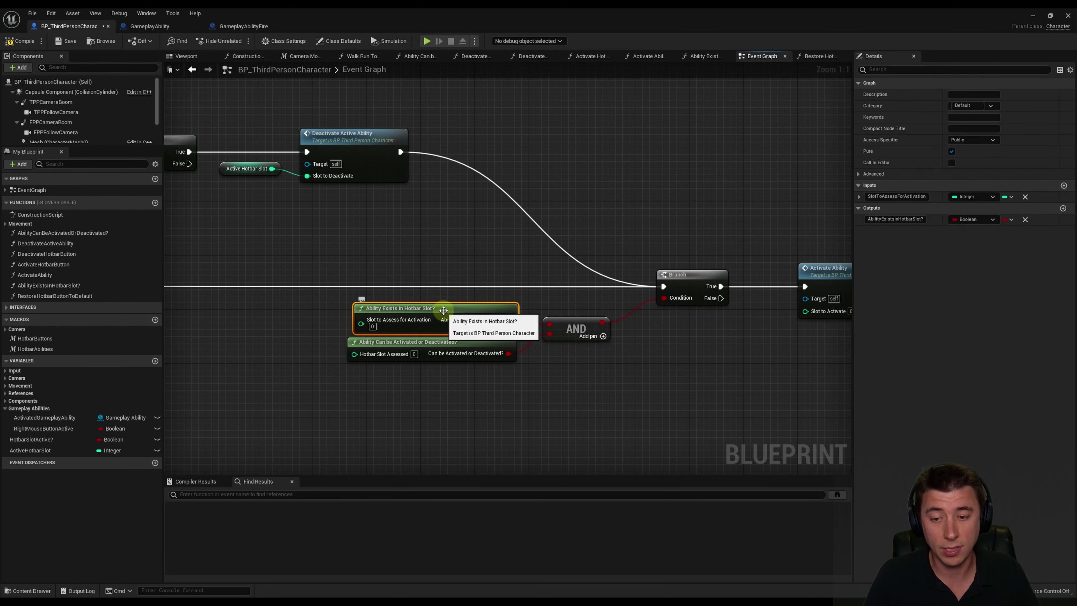
{"action": "left_click", "coordinate": [411, 342]}
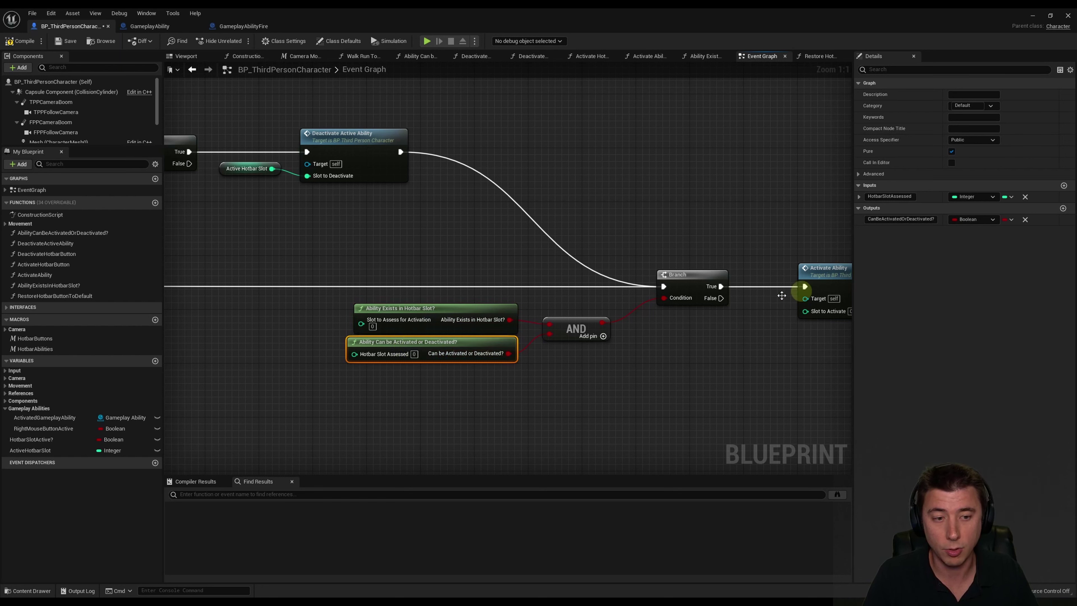
{"action": "left_click", "coordinate": [639, 425]}
{"action": "left_click", "coordinate": [65, 42]}
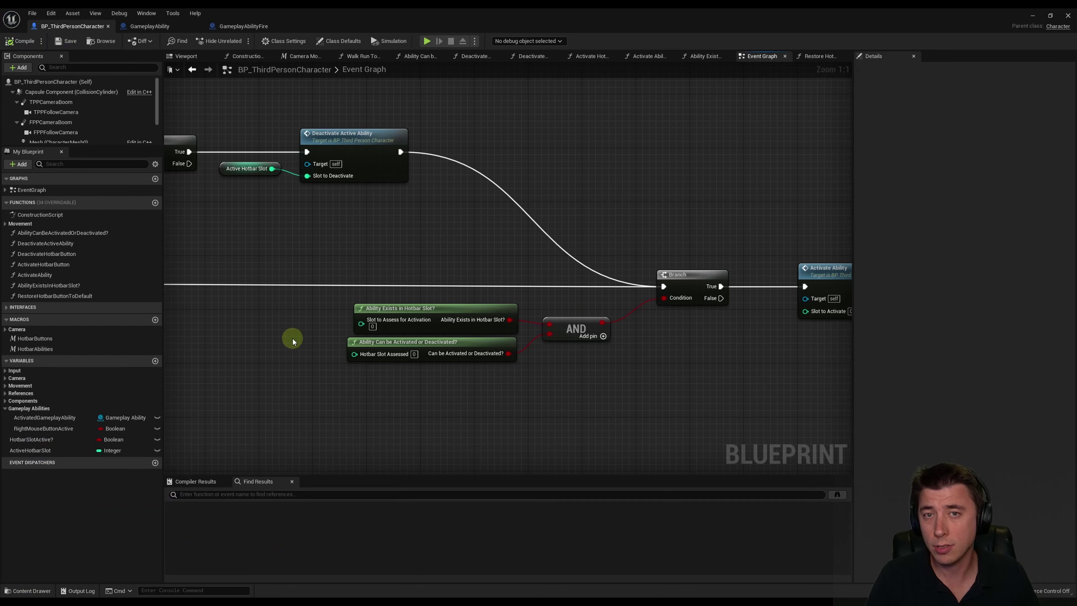
Open ABP_ThirdPersonCharacter from Content > _CORE and find AnimNotify_EndSpellRestore in its Event Graph
{"action": "left_click", "coordinate": [49, 590]}
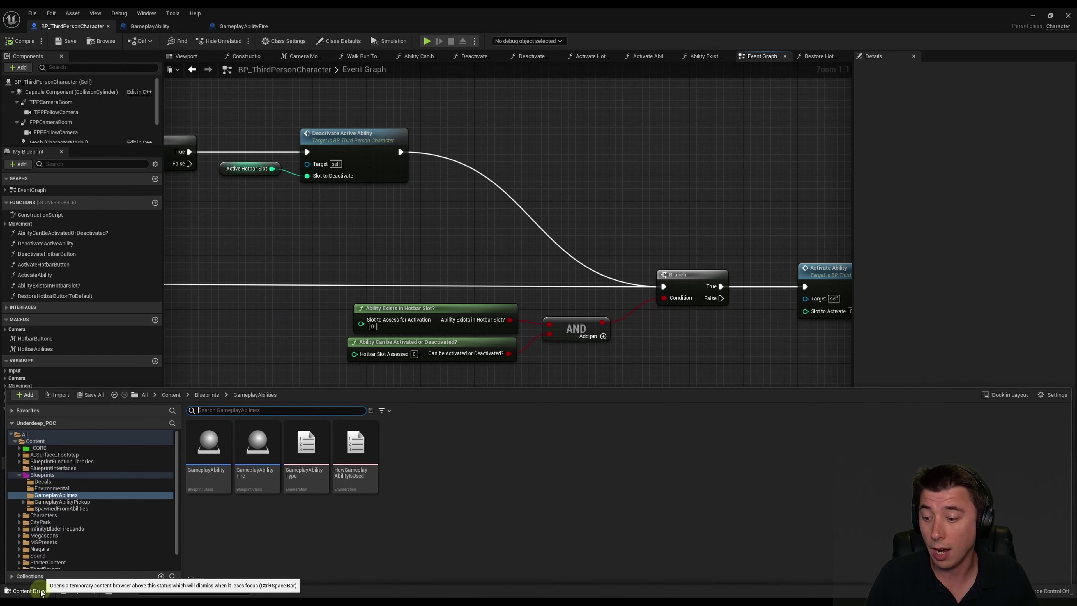
{"action": "left_click", "coordinate": [172, 395]}
{"action": "double_click", "coordinate": [208, 442]}
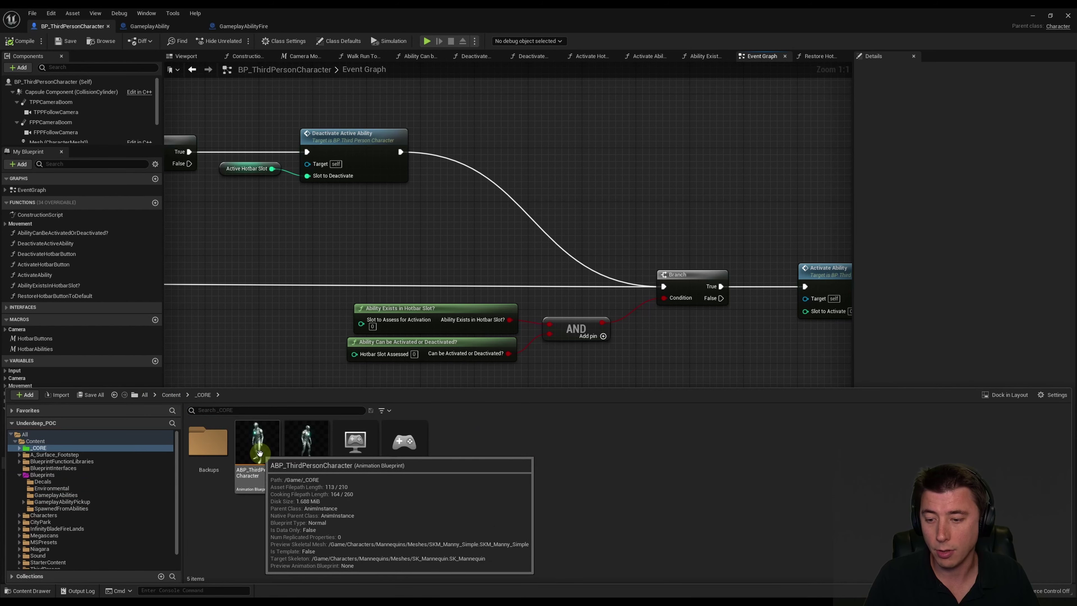
{"action": "double_click", "coordinate": [260, 453]}
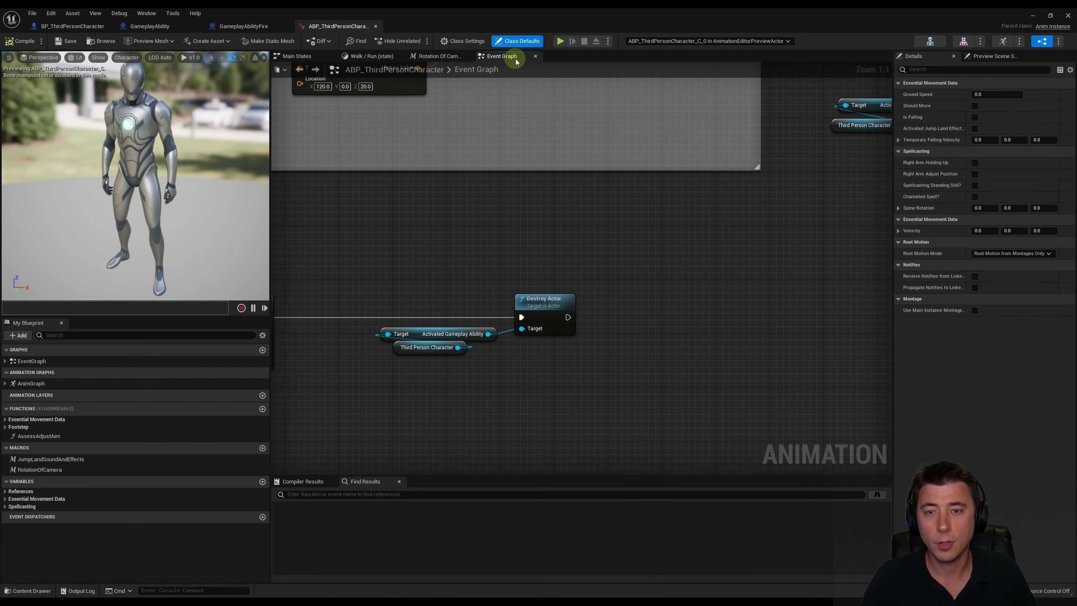
{"action": "scroll", "coordinate": [453, 154], "scroll_direction": "down", "scroll_amount": 2}
{"action": "right_click_drag", "start_coordinate": [504, 257], "coordinate": [624, 260]}
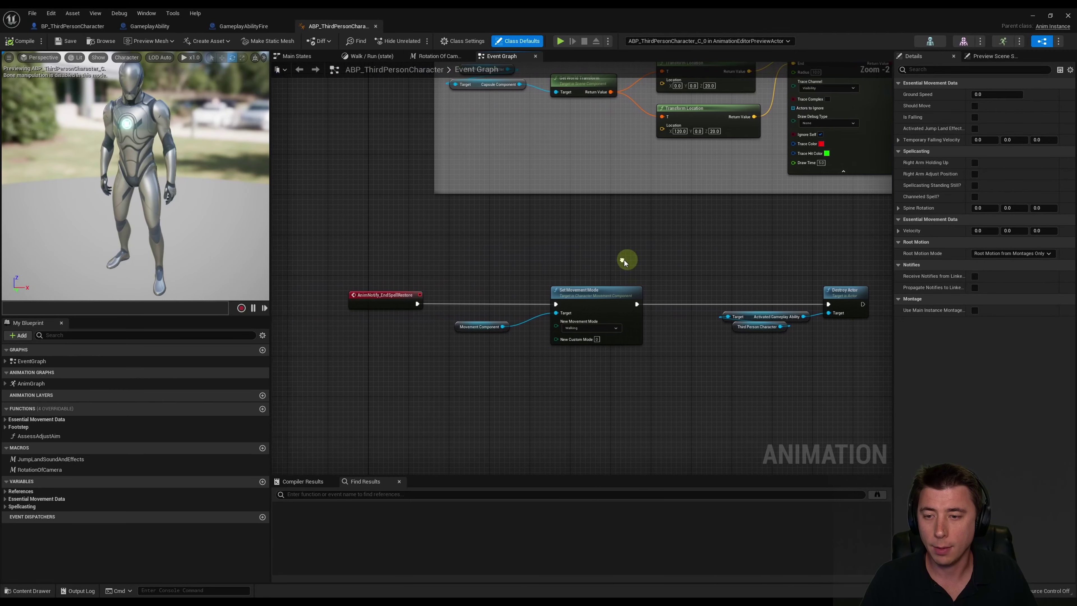
{"action": "scroll", "coordinate": [408, 224], "scroll_direction": "up", "scroll_amount": 2}
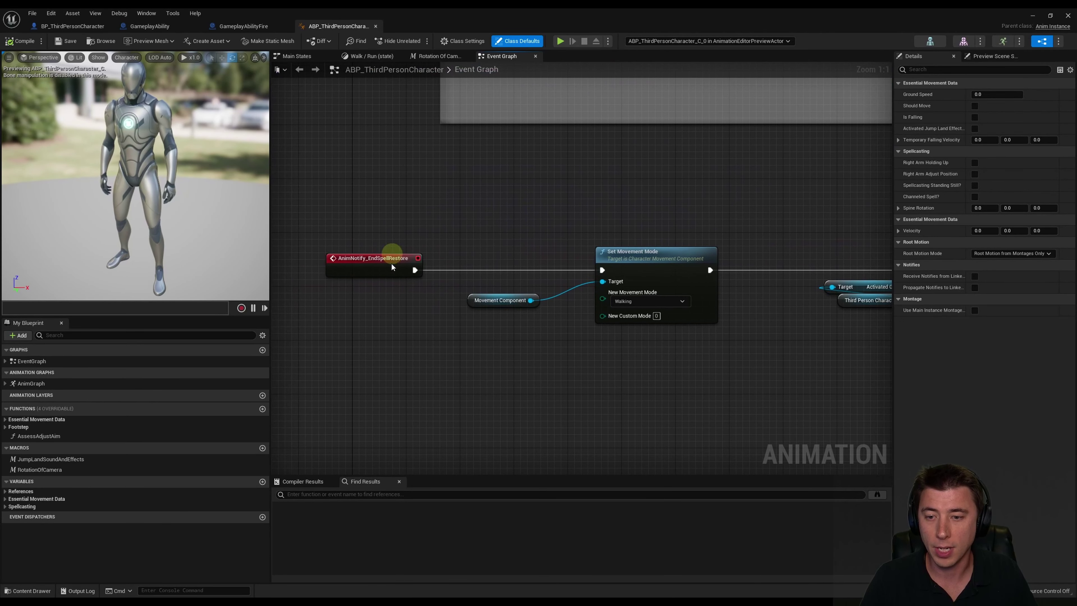
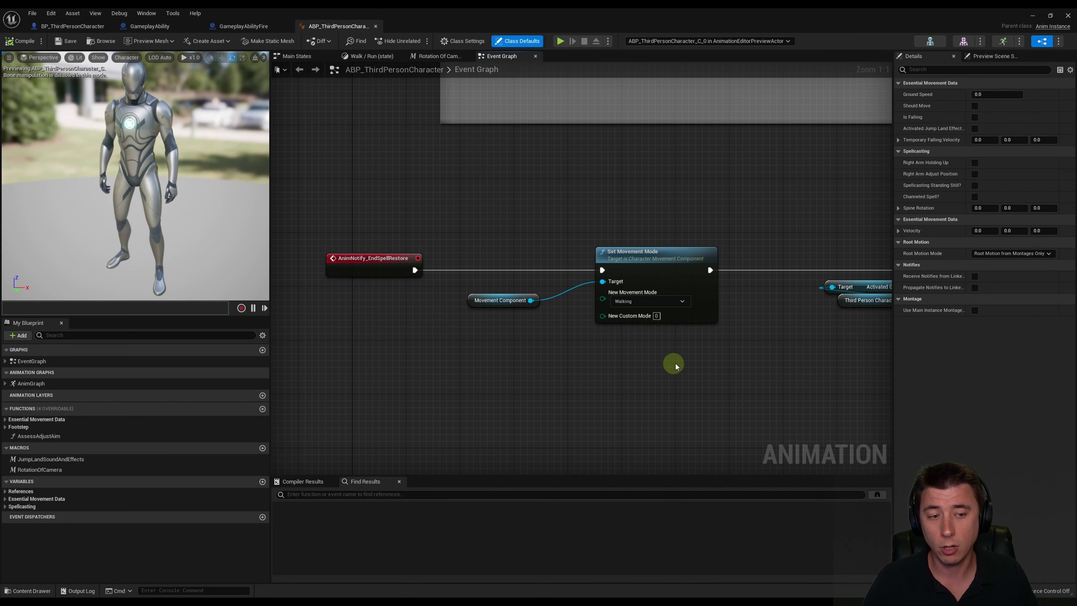
Delete the Destroy Actor node and move the character and ability reference nodes lower
{"action": "right_click_drag", "start_coordinate": [676, 365], "coordinate": [401, 358]}
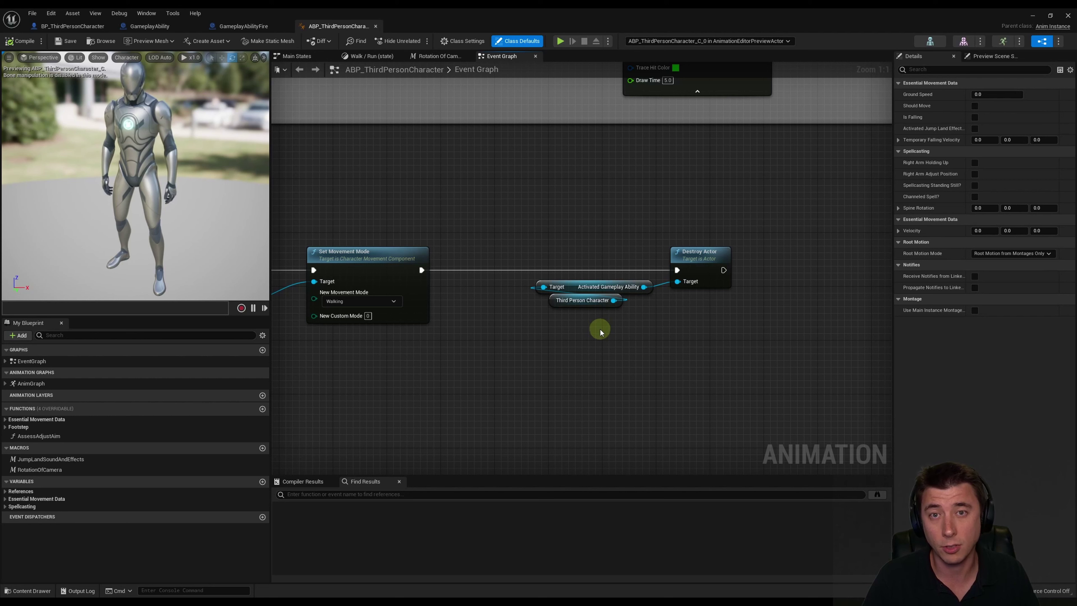
{"action": "left_click_drag", "start_coordinate": [583, 300], "coordinate": [589, 307]}
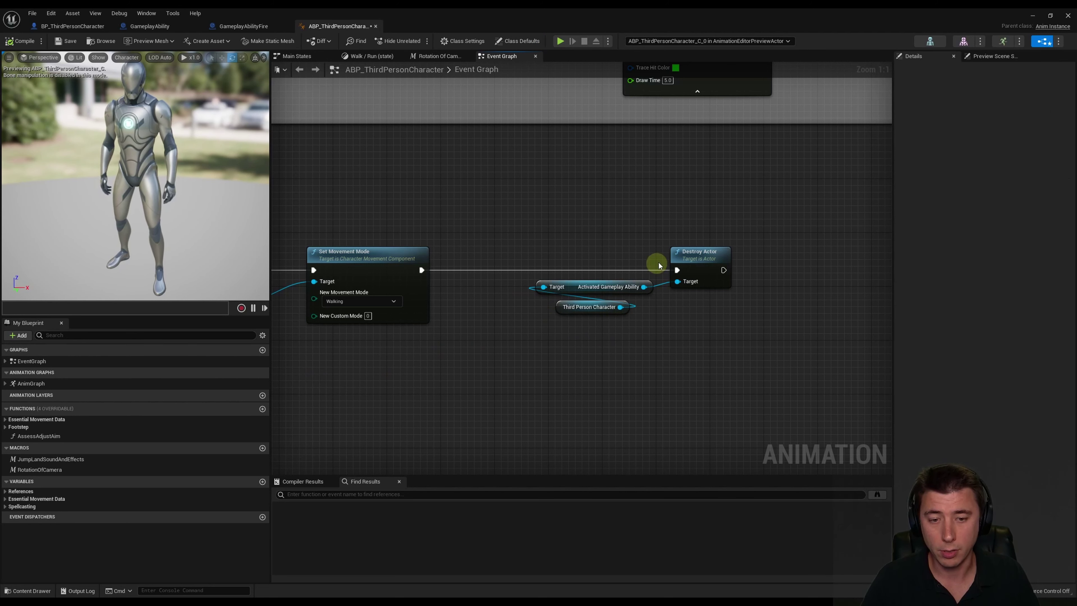
{"action": "left_click_drag", "start_coordinate": [672, 214], "coordinate": [765, 350]}
{"action": "key", "text": "Delete"}
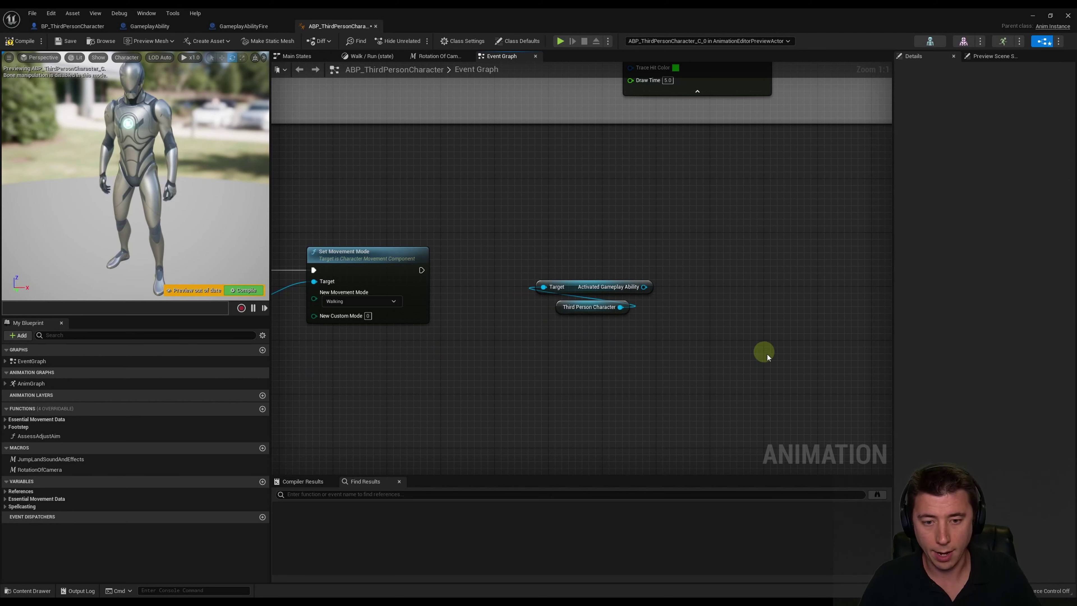
{"action": "mouse_move", "coordinate": [546, 247]}
{"action": "left_mouse_down"}
{"action": "mouse_move", "coordinate": [594, 318]}
{"action": "mouse_move", "coordinate": [411, 382]}
{"action": "mouse_move", "coordinate": [603, 362]}
{"action": "left_mouse_up"}
{"action": "left_click", "coordinate": [413, 350]}
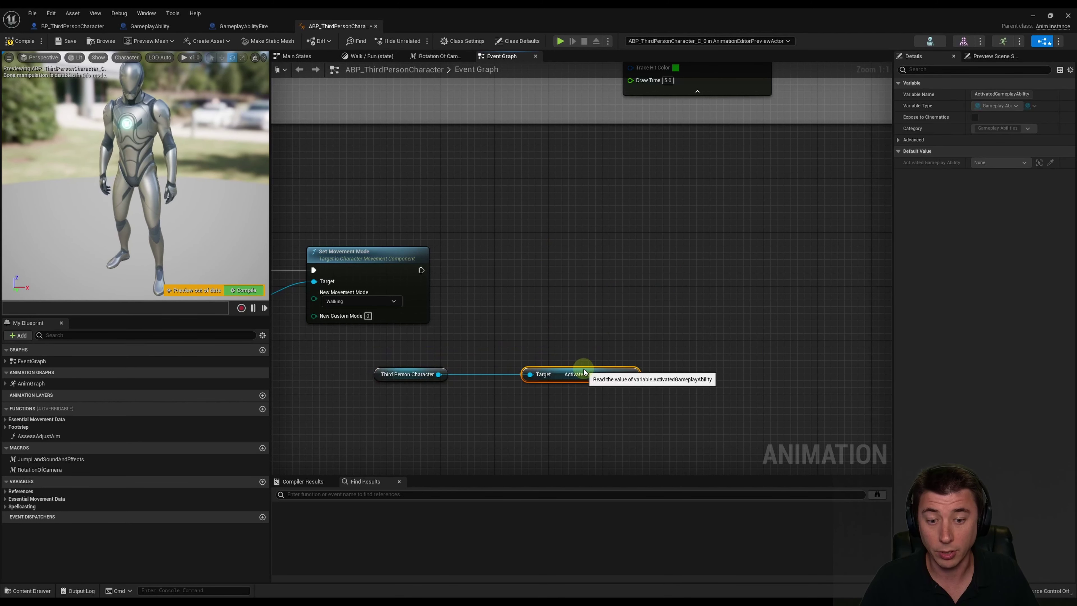
Add Restore Hotbar Button to Default from Third Person Character, running after Set Movement Mode
{"action": "left_click_drag", "start_coordinate": [433, 379], "coordinate": [511, 260]}
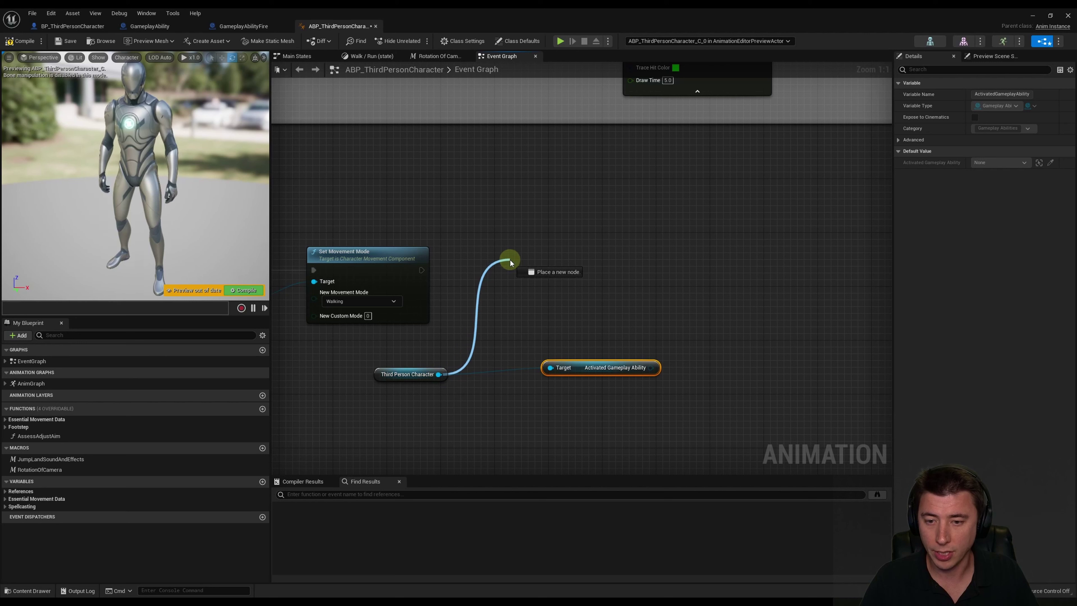
{"action": "type", "text": "restore hotb"}
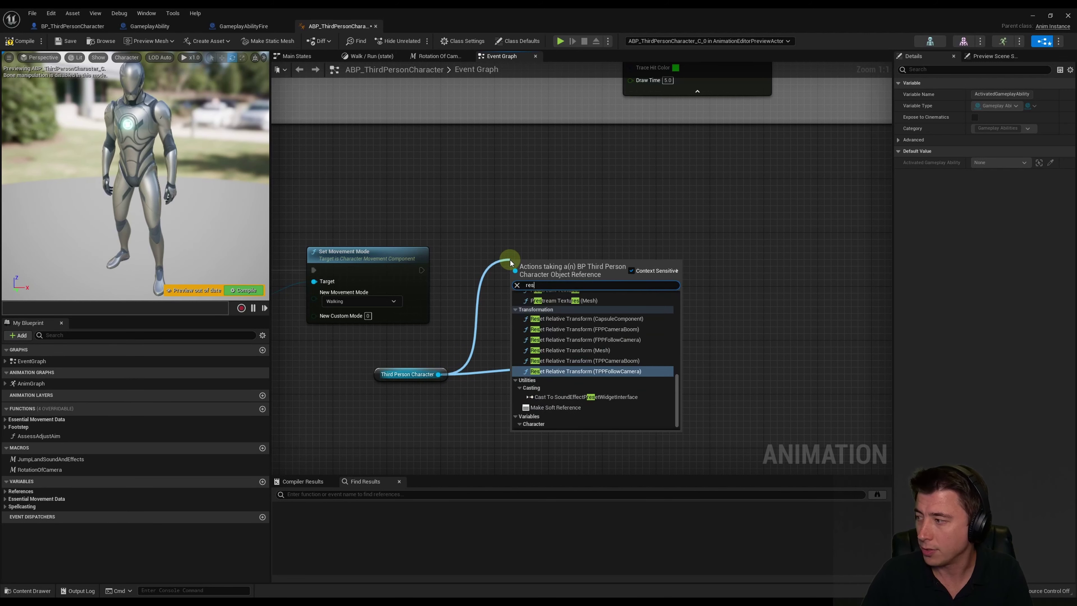
{"action": "key", "text": "Return"}
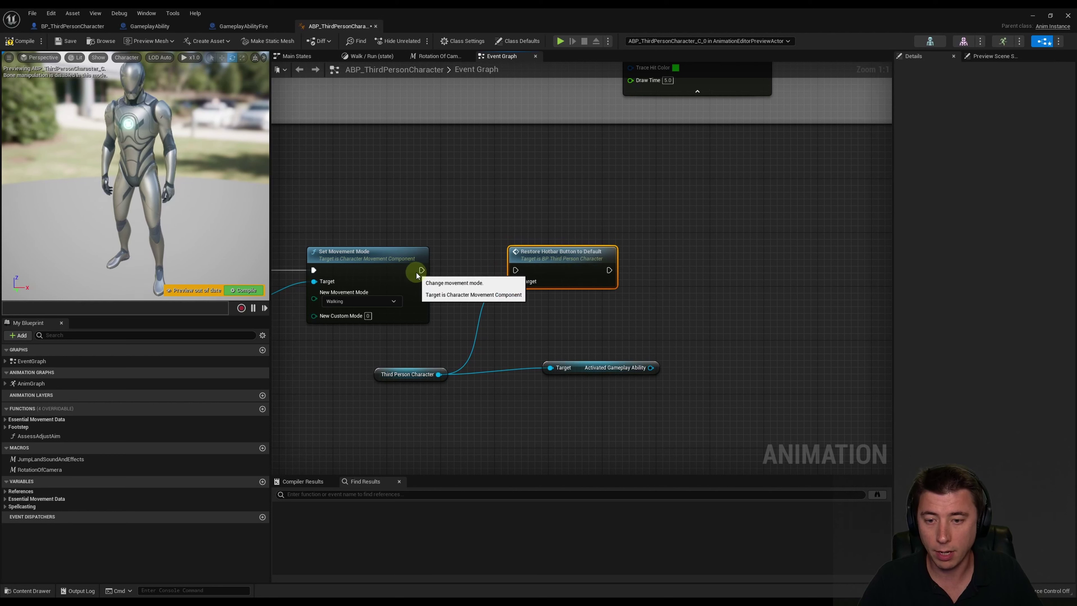
{"action": "left_click_drag", "start_coordinate": [422, 269], "coordinate": [515, 272]}
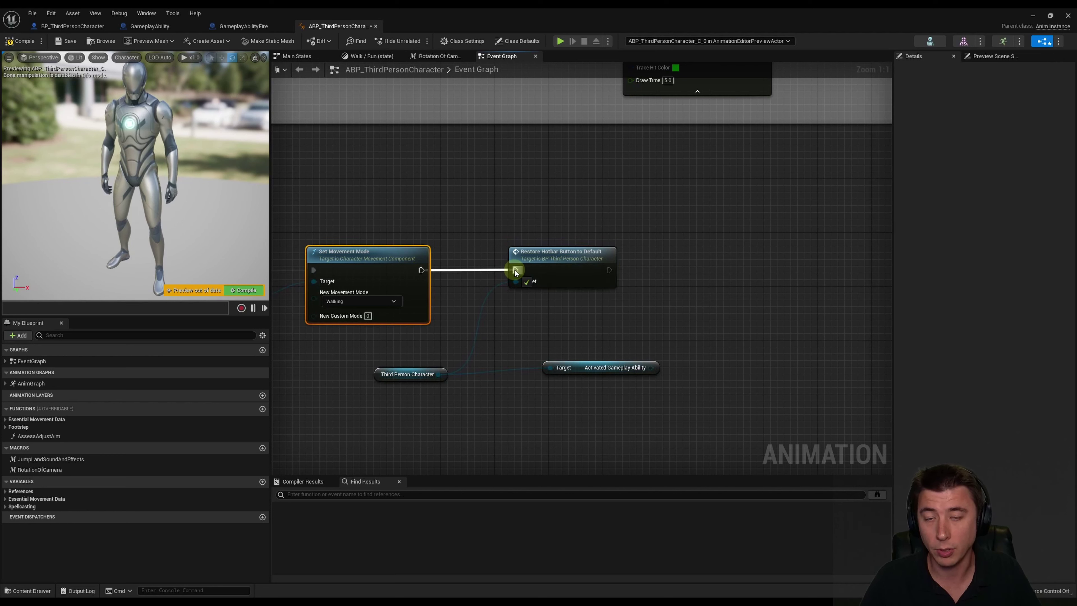
Add a SET Hotbar Slot Active? node chained after Restore Hotbar Button to Default
{"action": "left_click_drag", "start_coordinate": [438, 374], "coordinate": [665, 286]}
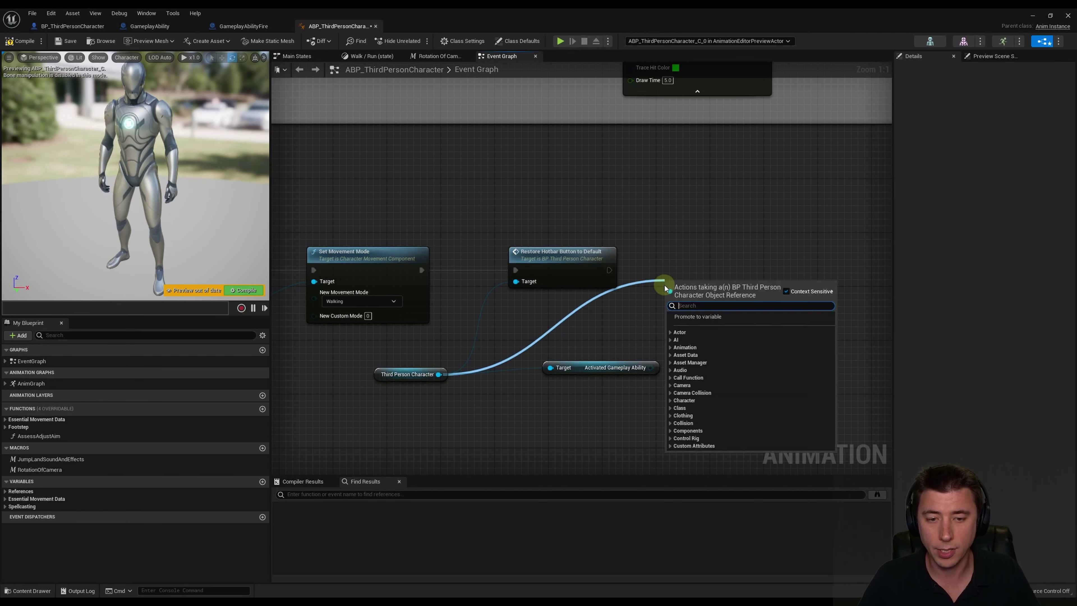
{"action": "type", "text": "set hotbar"}
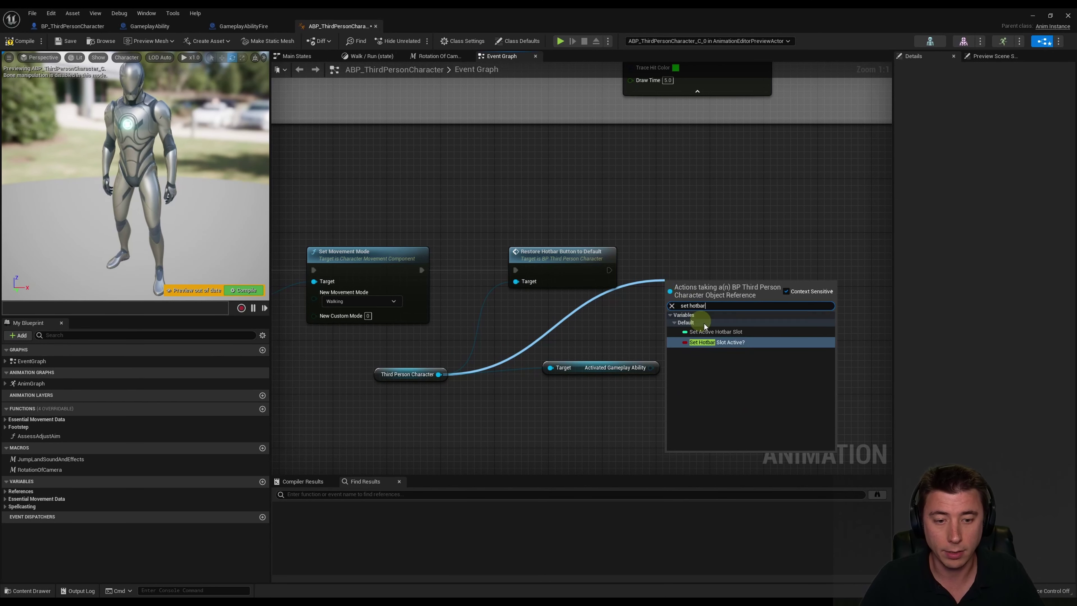
{"action": "left_click", "coordinate": [723, 347]}
{"action": "left_click_drag", "start_coordinate": [713, 286], "coordinate": [720, 266]}
{"action": "left_click_drag", "start_coordinate": [610, 270], "coordinate": [685, 271]}
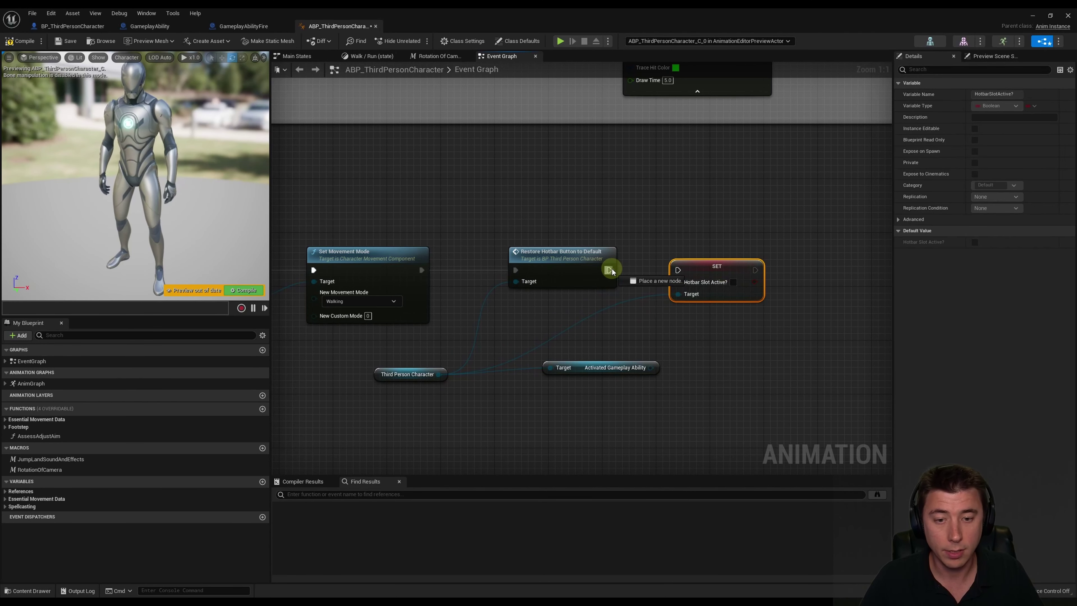
{"action": "scroll", "coordinate": [649, 269], "scroll_direction": "down", "scroll_amount": 1}
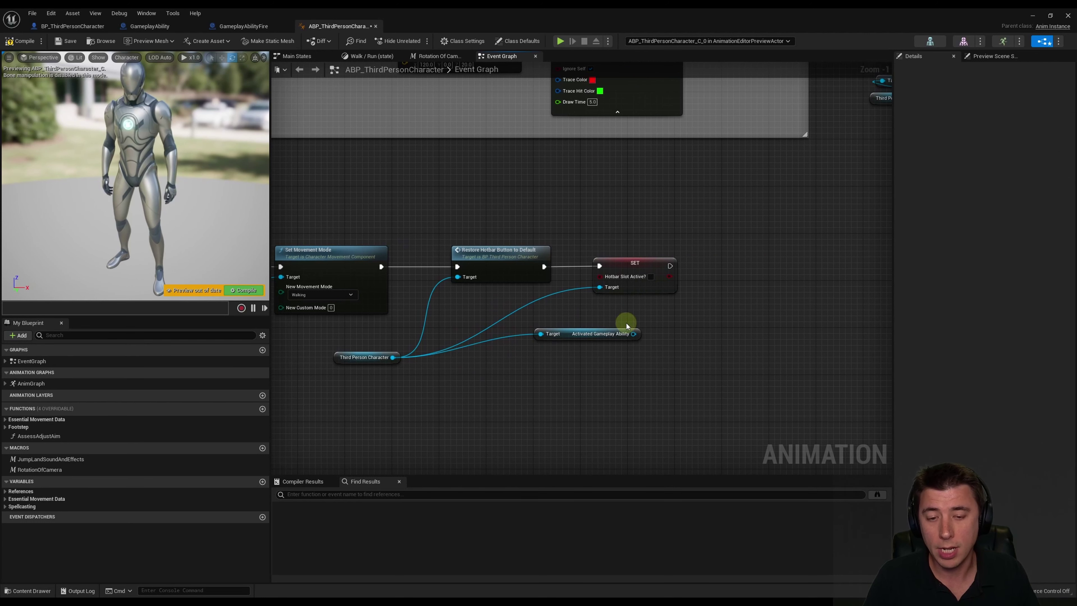
{"action": "right_click_drag", "start_coordinate": [641, 338], "coordinate": [475, 359]}
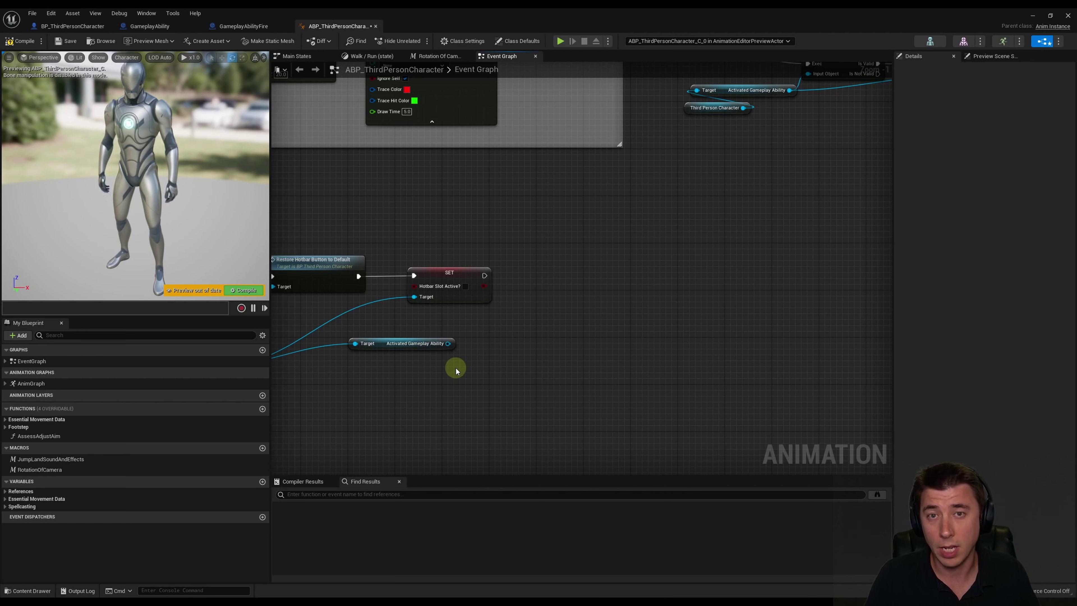
Add an Is Valid check on Activated Gameplay Ability after SET Hotbar Slot Active?
{"action": "left_click_drag", "start_coordinate": [448, 344], "coordinate": [508, 341]}
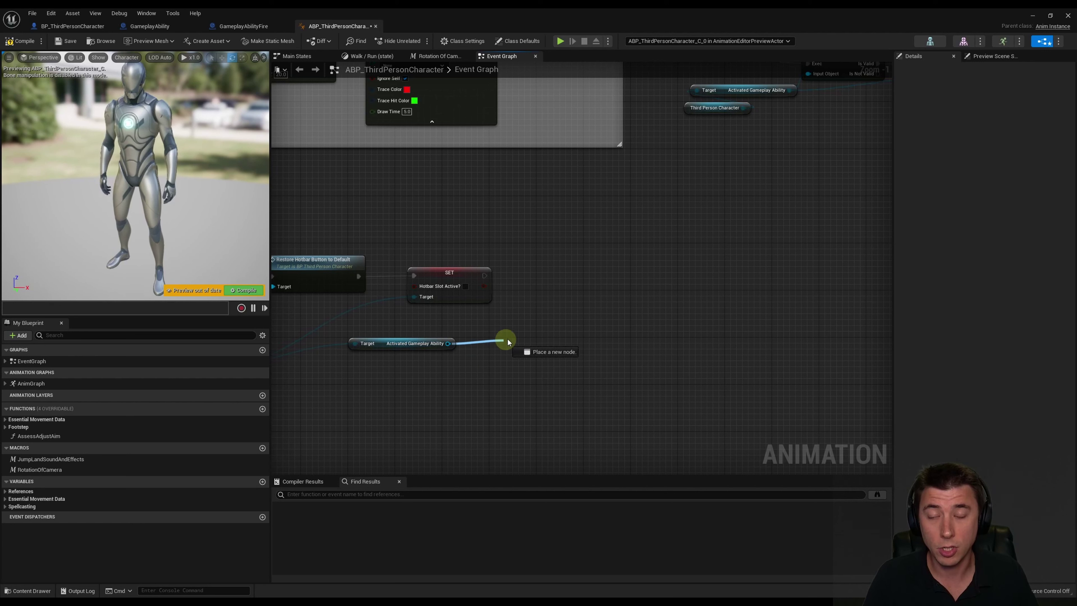
{"action": "left_click_drag", "start_coordinate": [533, 300], "coordinate": [539, 286]}
{"action": "type", "text": "is valid"}
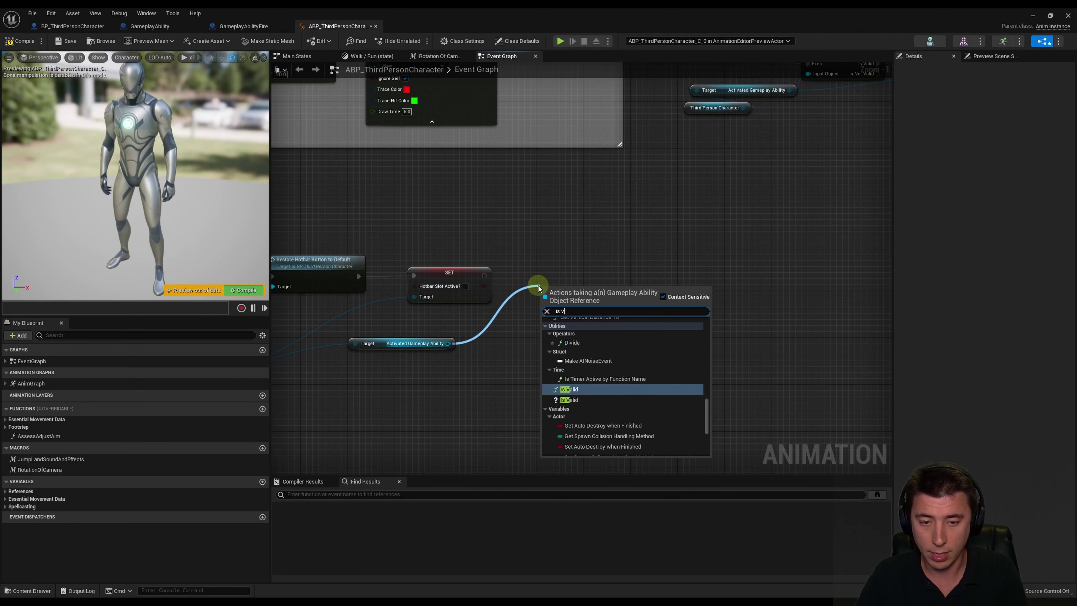
{"action": "key", "text": "Down"}
{"action": "key", "text": "Return"}
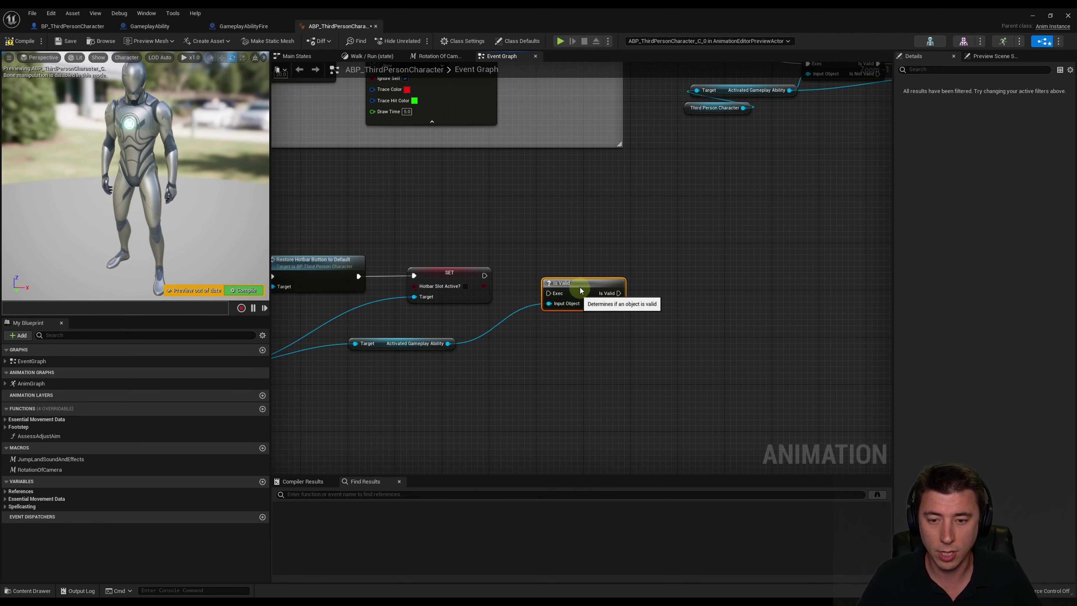
{"action": "left_click_drag", "start_coordinate": [485, 275], "coordinate": [544, 276]}
{"action": "right_click_drag", "start_coordinate": [562, 271], "coordinate": [434, 269]}
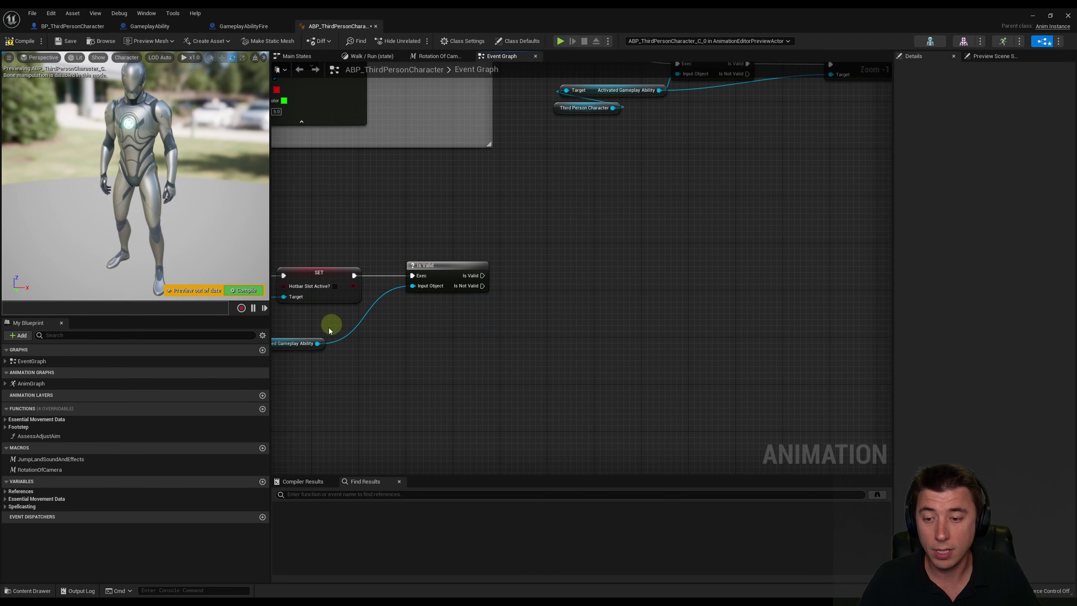
Add a SET Able to be Activated or Deactivated node after Is Valid, ticked true
{"action": "left_click_drag", "start_coordinate": [317, 343], "coordinate": [480, 316]}
{"action": "type", "text": "able to b"}
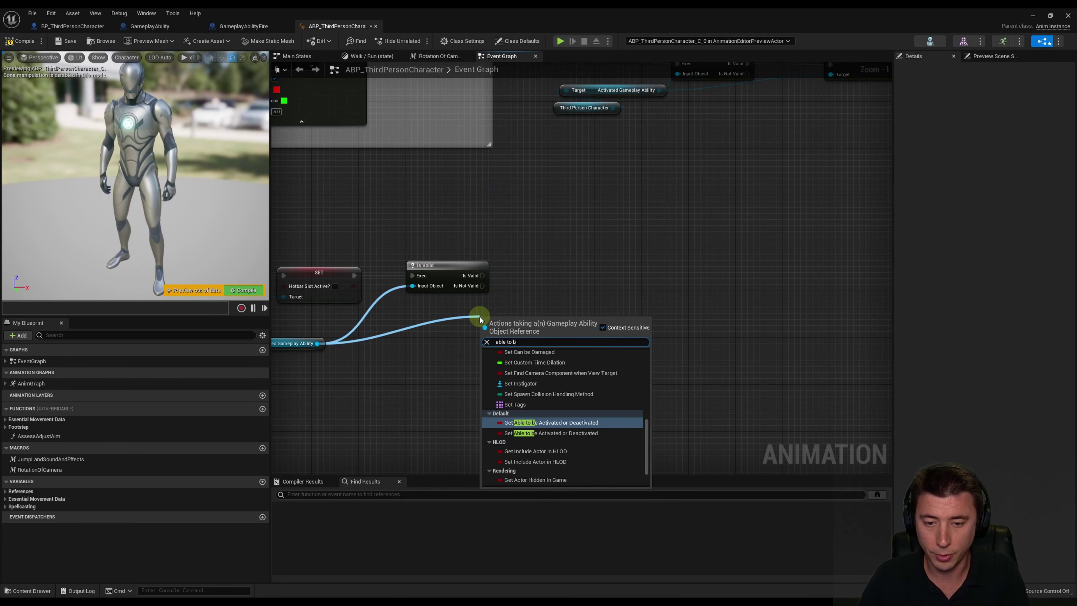
{"action": "type", "text": "e activ"}
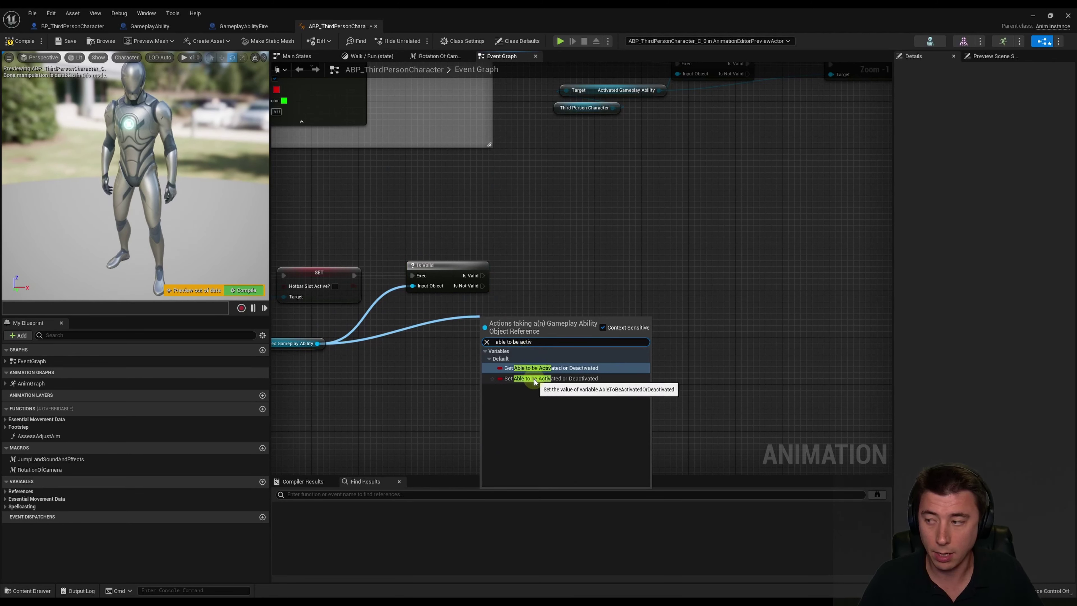
{"action": "left_click", "coordinate": [534, 379]}
{"action": "left_click_drag", "start_coordinate": [588, 342], "coordinate": [594, 292]}
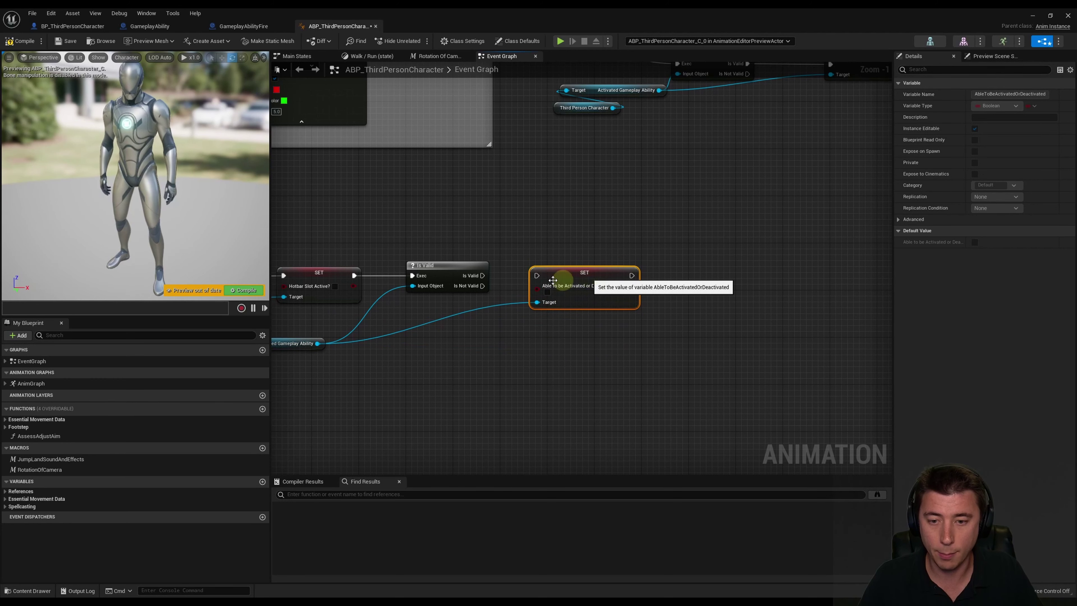
{"action": "left_click", "coordinate": [548, 292]}
{"action": "right_click_drag", "start_coordinate": [400, 338], "coordinate": [457, 336]}
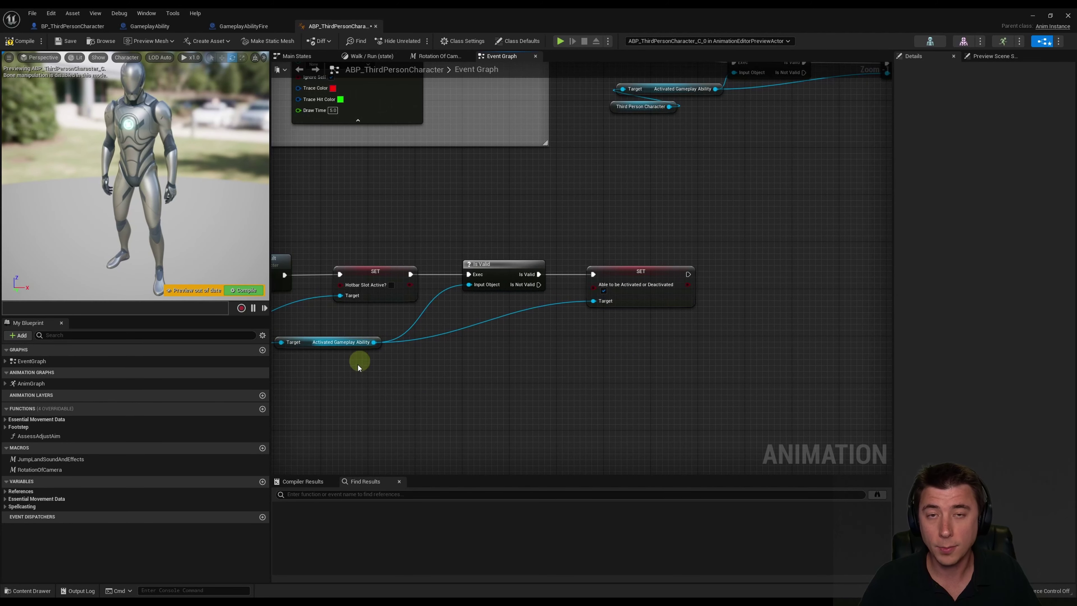
{"action": "left_click", "coordinate": [342, 342]}
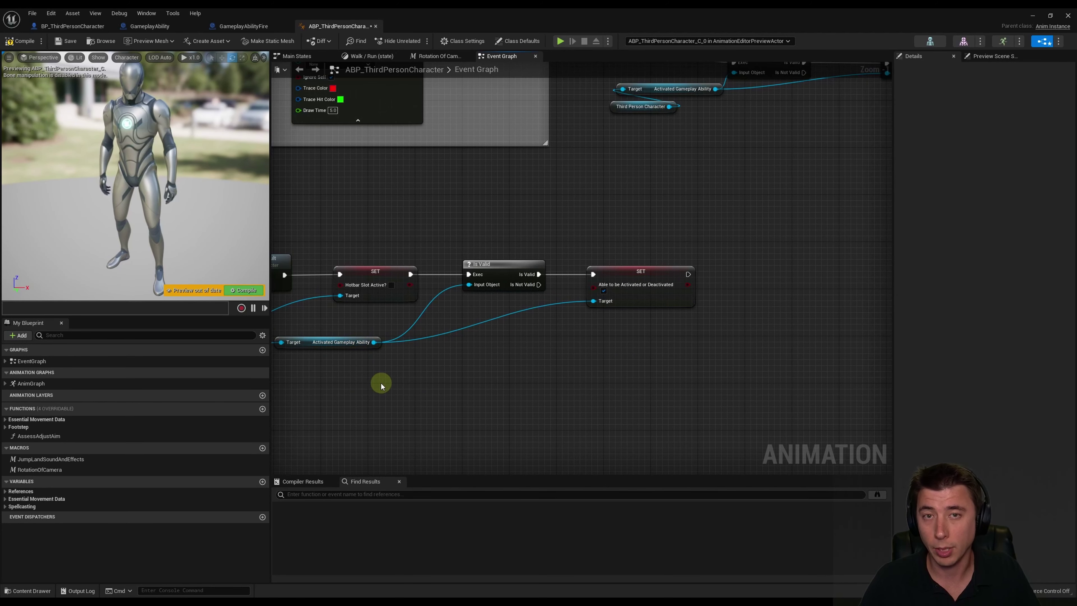
{"action": "mouse_move", "coordinate": [366, 390]}
{"action": "right_mouse_down"}
{"action": "mouse_move", "coordinate": [435, 340]}
{"action": "mouse_move", "coordinate": [389, 330]}
{"action": "right_mouse_up"}
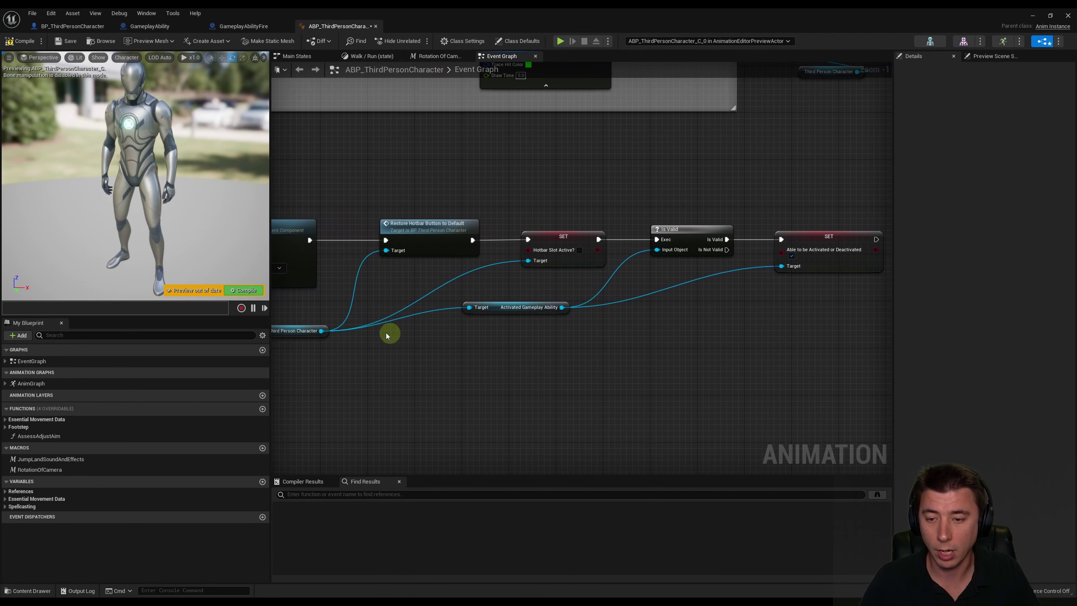
{"action": "right_click_drag", "start_coordinate": [591, 358], "coordinate": [639, 338]}
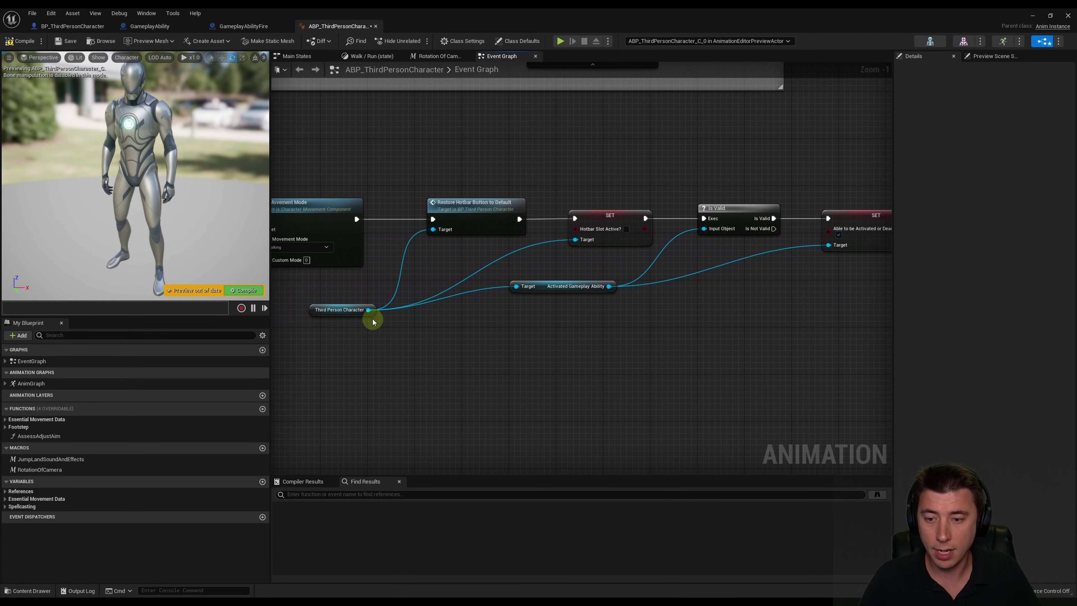
Chain a SET Activated Gameplay Ability on Third Person Character, with a reroute tidying its Target wire
{"action": "left_click_drag", "start_coordinate": [369, 310], "coordinate": [600, 290]}
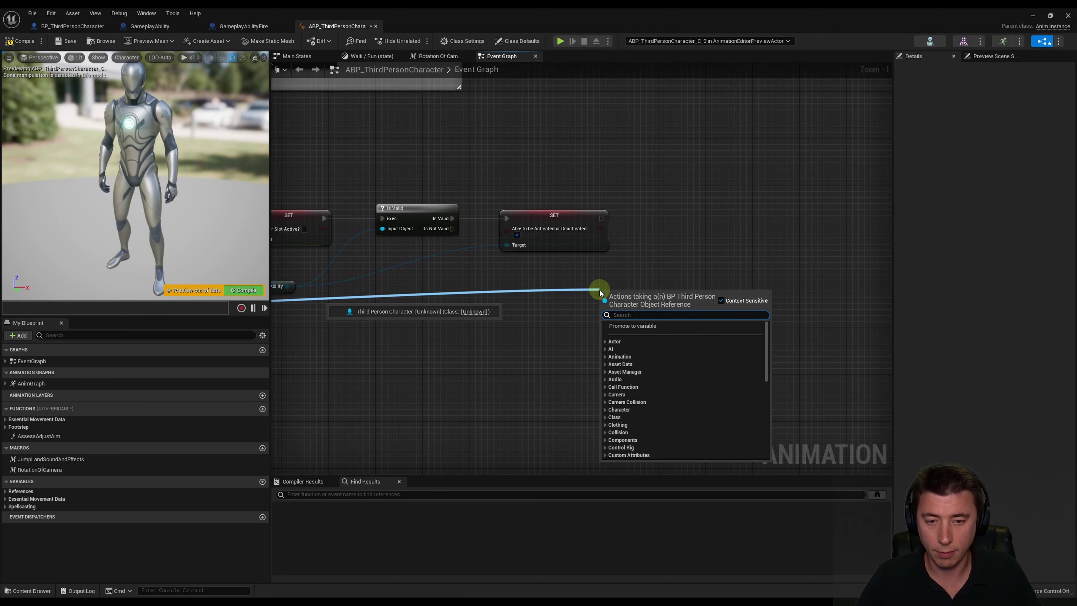
{"action": "type", "text": "set activated"}
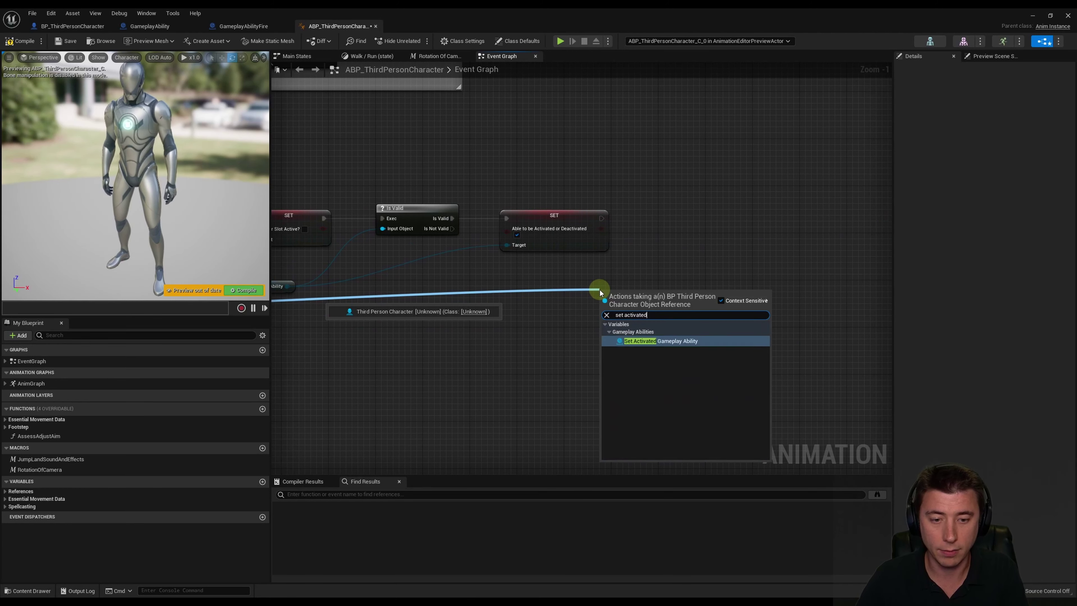
{"action": "key", "text": "Return"}
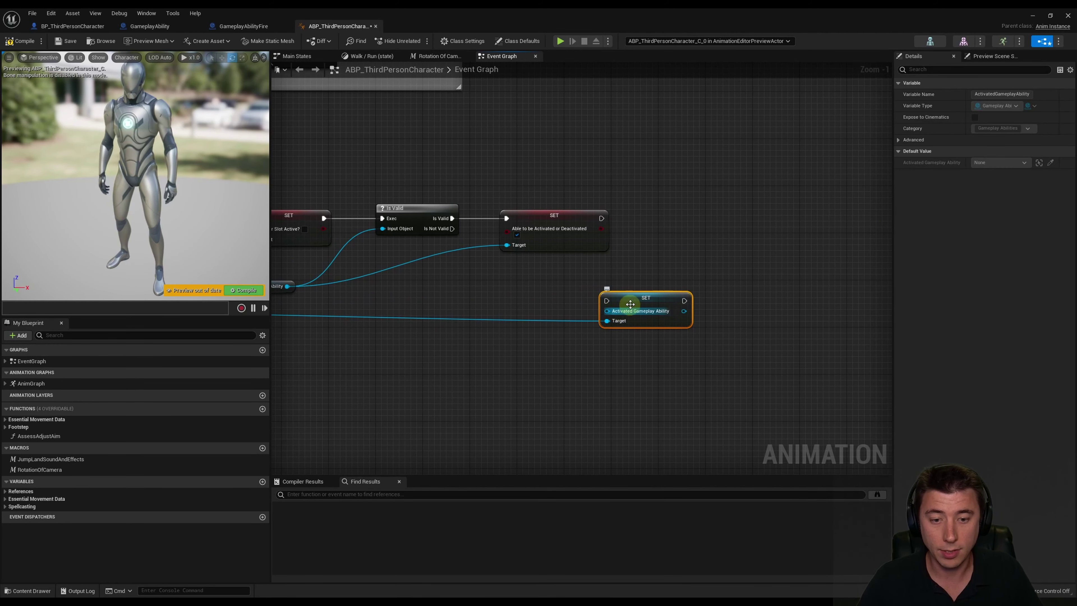
{"action": "left_click_drag", "start_coordinate": [630, 304], "coordinate": [689, 221]}
{"action": "mouse_move", "coordinate": [601, 218]}
{"action": "left_mouse_down"}
{"action": "mouse_move", "coordinate": [664, 221]}
{"action": "mouse_move", "coordinate": [597, 306]}
{"action": "left_mouse_up"}
{"action": "double_click", "coordinate": [624, 243]}
{"action": "right_click_drag", "start_coordinate": [378, 298], "coordinate": [610, 298]}
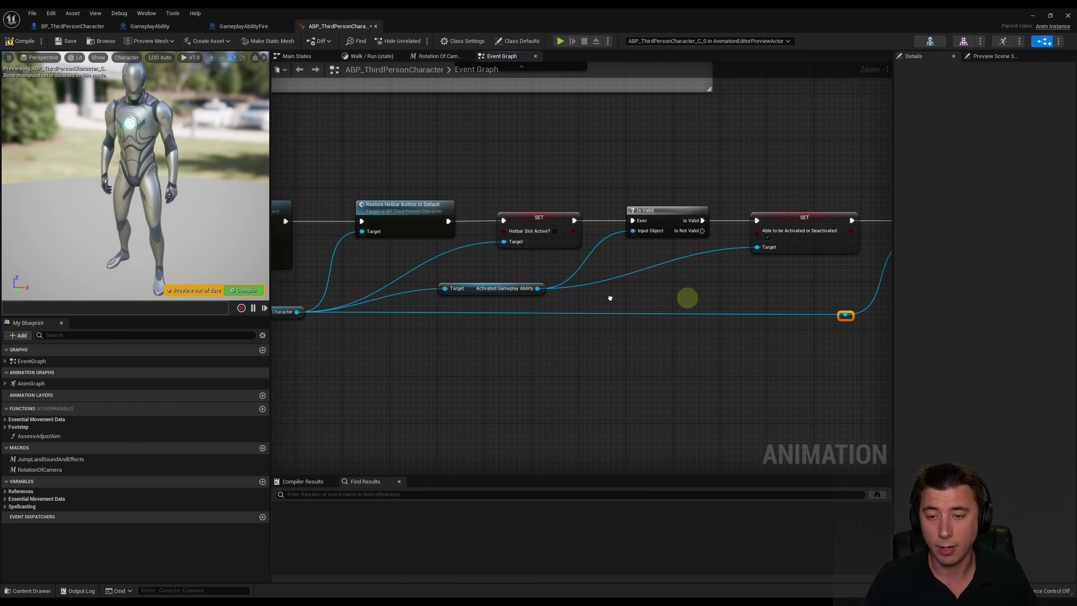
Pan from the AnimNotify event along the chain to the Activated Gameplay Ability SET to review it
{"action": "right_click_drag", "start_coordinate": [474, 293], "coordinate": [557, 286]}
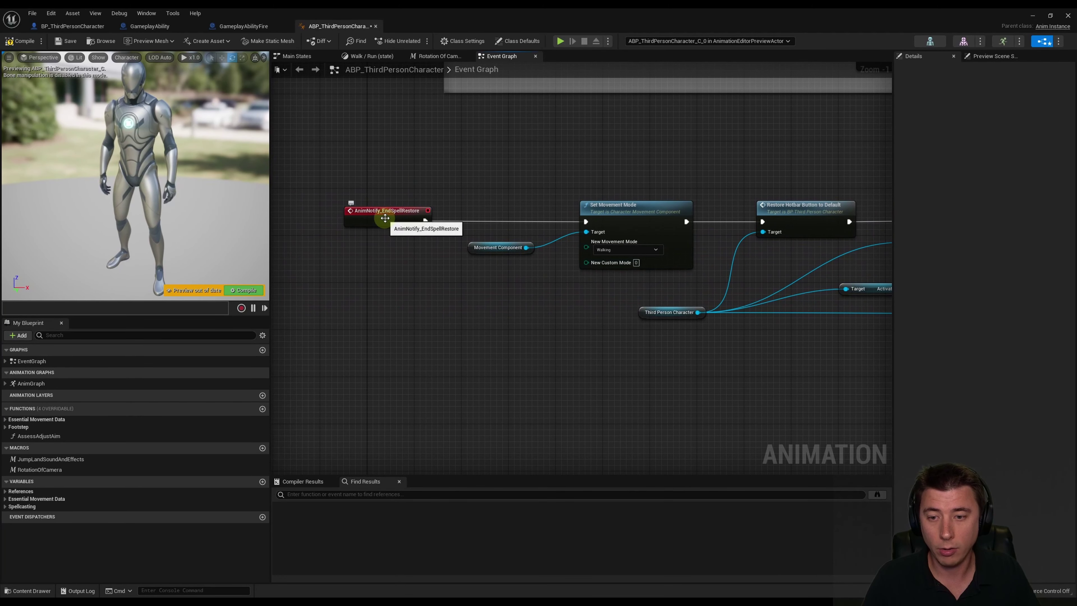
{"action": "right_click_drag", "start_coordinate": [578, 297], "coordinate": [465, 284]}
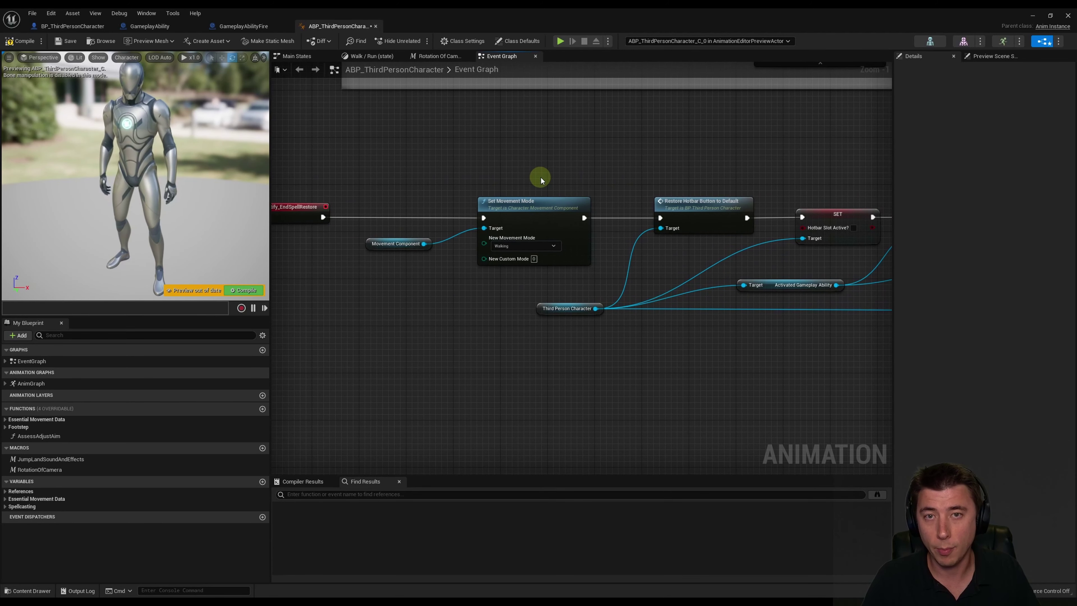
{"action": "right_click_drag", "start_coordinate": [563, 180], "coordinate": [468, 196]}
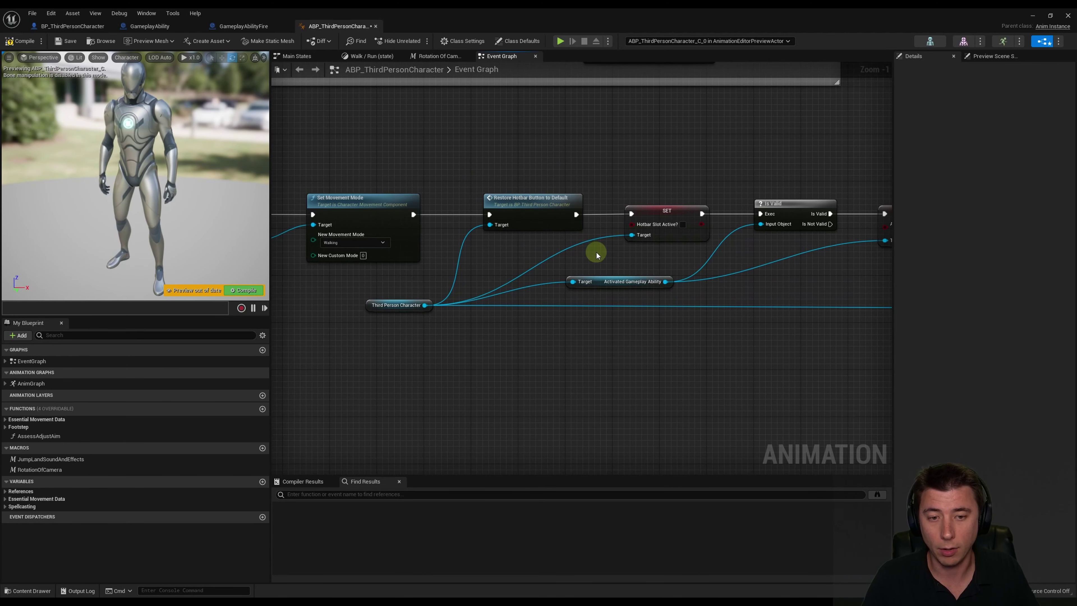
{"action": "right_click_drag", "start_coordinate": [597, 252], "coordinate": [510, 253]}
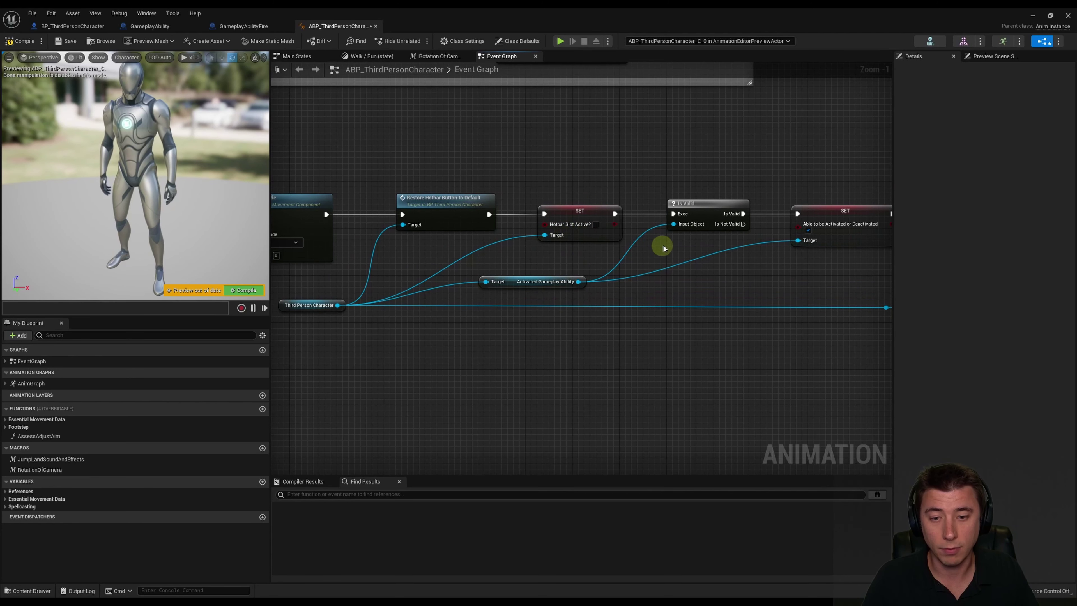
{"action": "right_click_drag", "start_coordinate": [664, 248], "coordinate": [504, 253]}
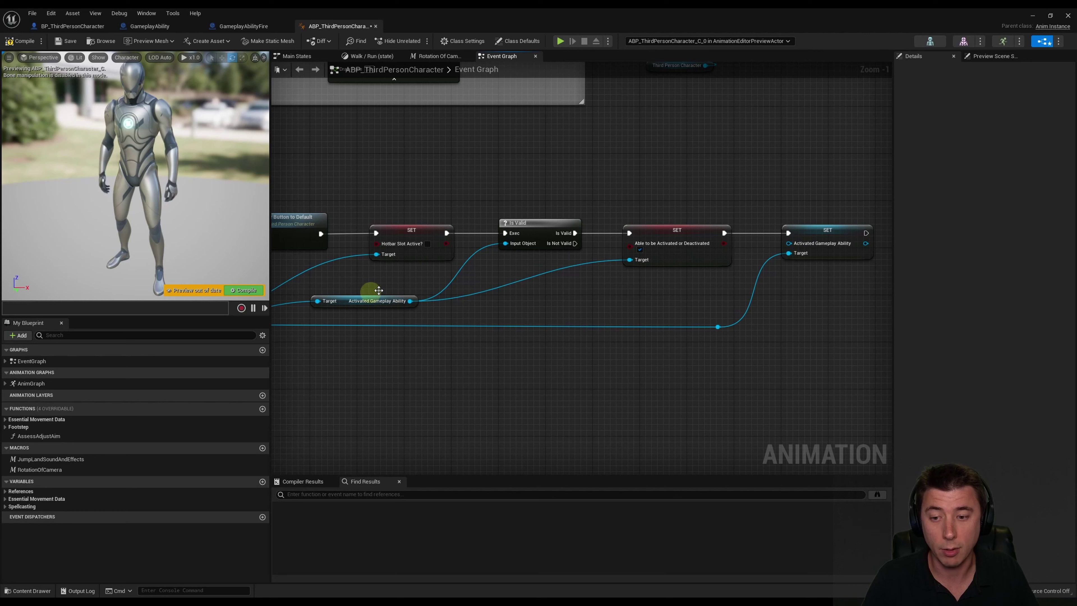
{"action": "right_click_drag", "start_coordinate": [587, 290], "coordinate": [517, 291]}
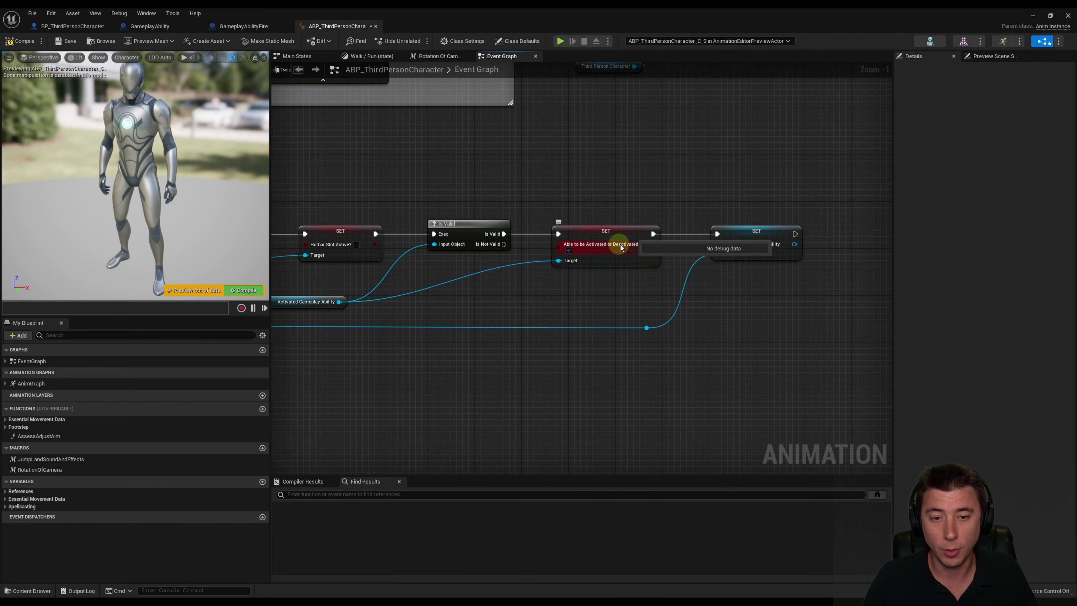
{"action": "right_click_drag", "start_coordinate": [661, 284], "coordinate": [580, 282]}
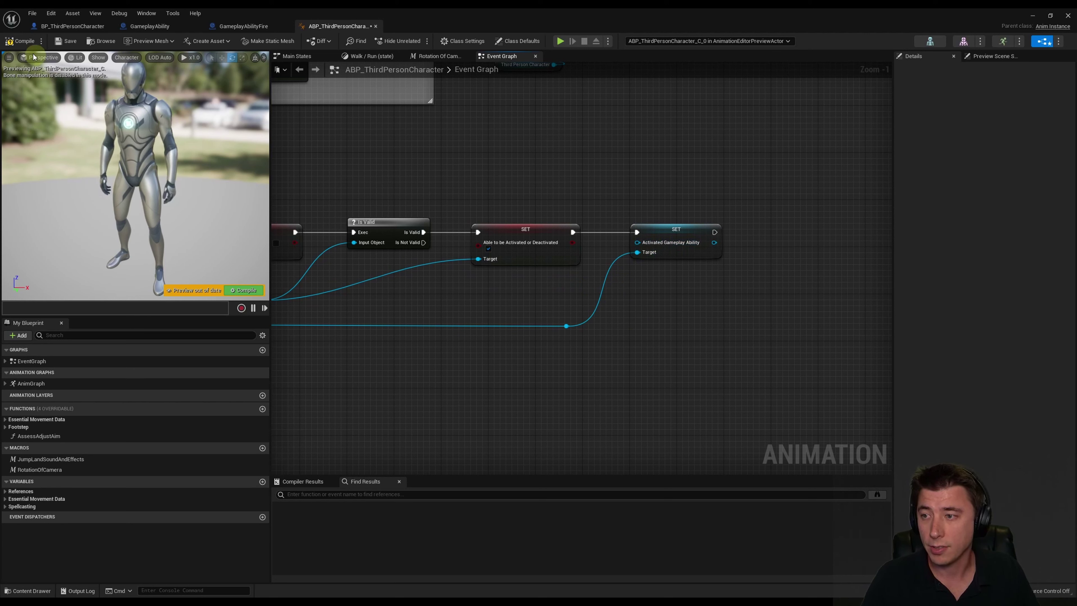
Compile and save the animation blueprint, then set GameplayAbilityPickup's primary Niagara system to TorchLight_NS
{"action": "left_click", "coordinate": [59, 43]}
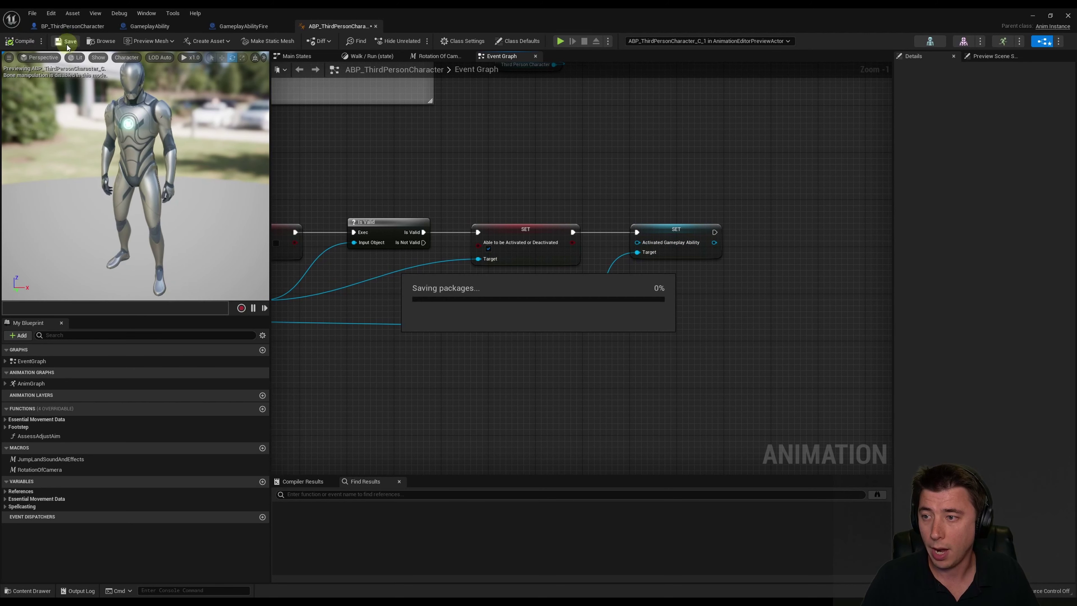
{"action": "left_click", "coordinate": [1025, 18]}
{"action": "left_click", "coordinate": [403, 293]}
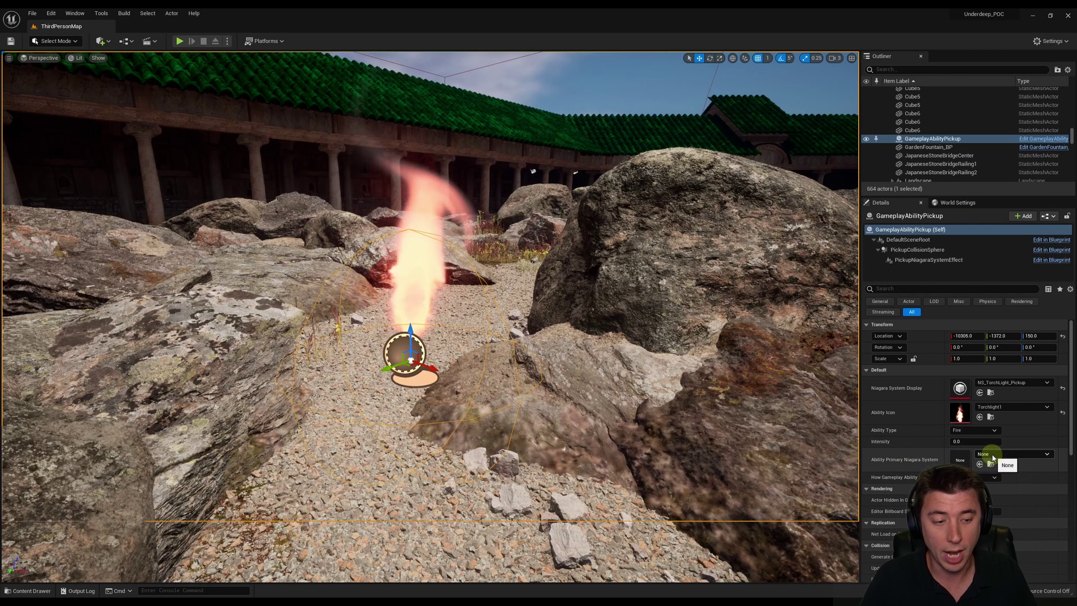
{"action": "left_click", "coordinate": [1005, 455]}
{"action": "type", "text": "torchlight"}
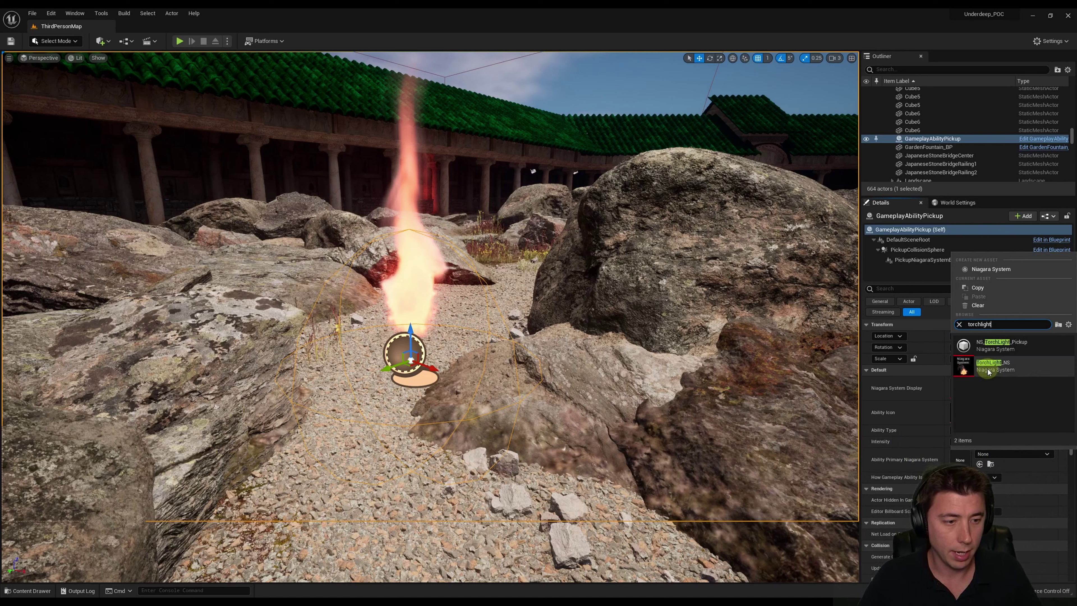
{"action": "left_click", "coordinate": [995, 371]}
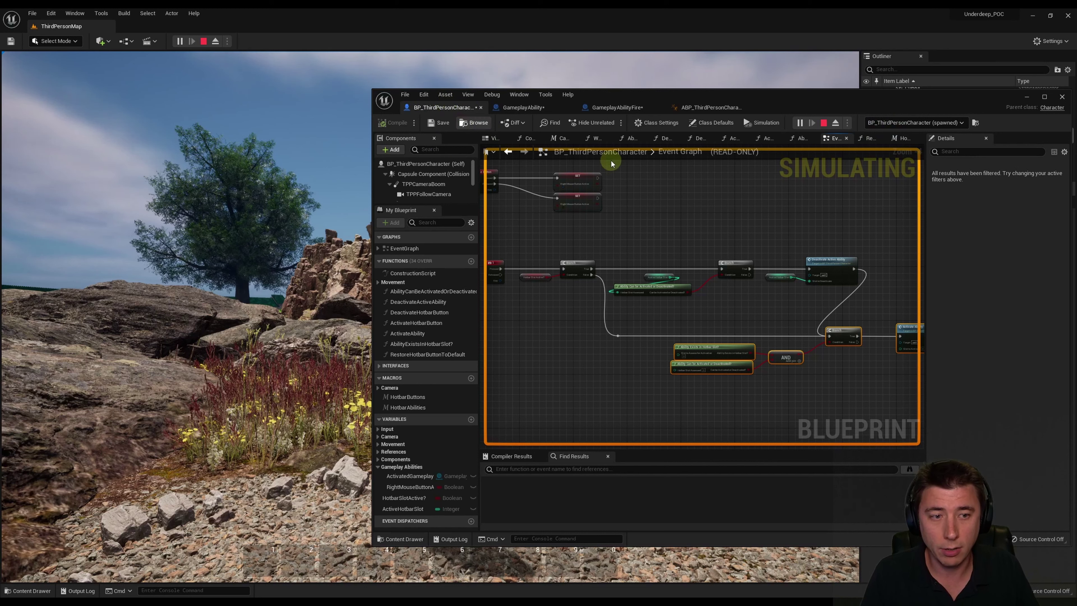
Debug BP_ThirdPersonCharacter (spawned), then in game equip the slot 1 fire ability and aim at the rock
{"action": "left_click", "coordinate": [936, 123]}
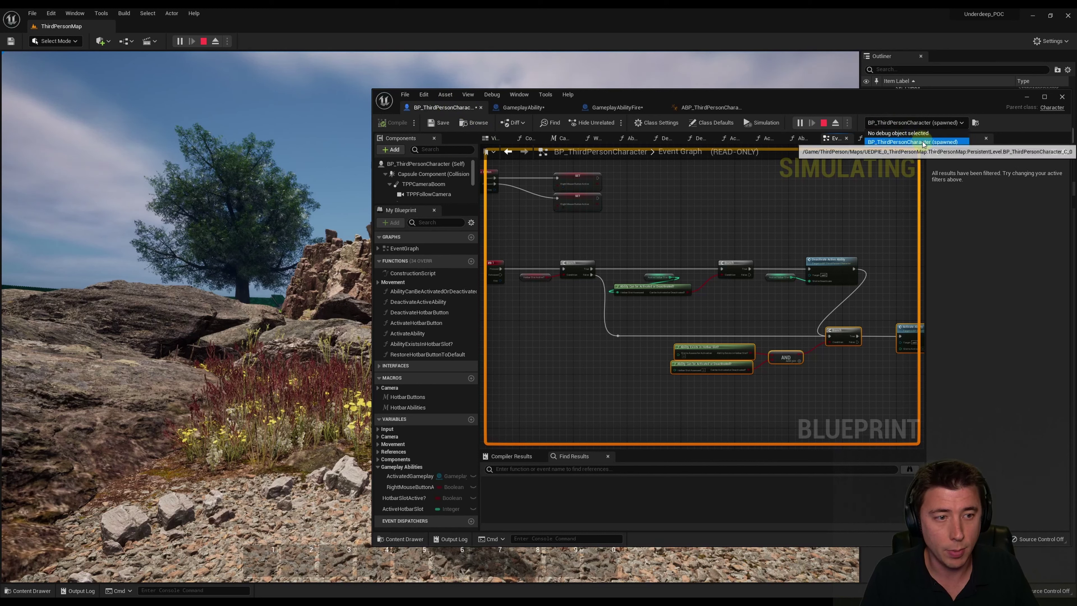
{"action": "left_click", "coordinate": [913, 143]}
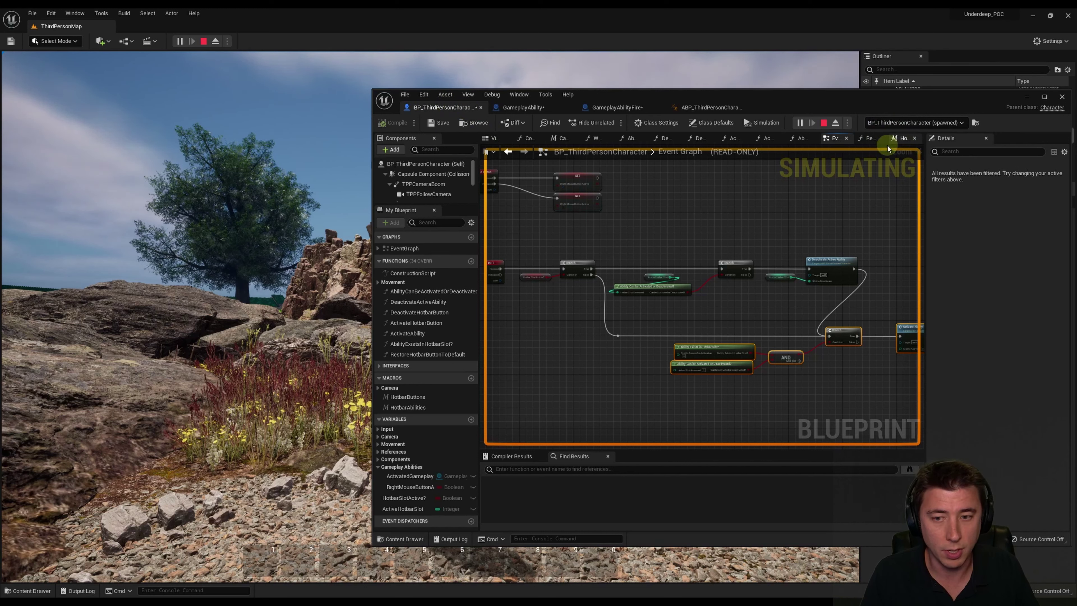
{"action": "left_click", "coordinate": [278, 254]}
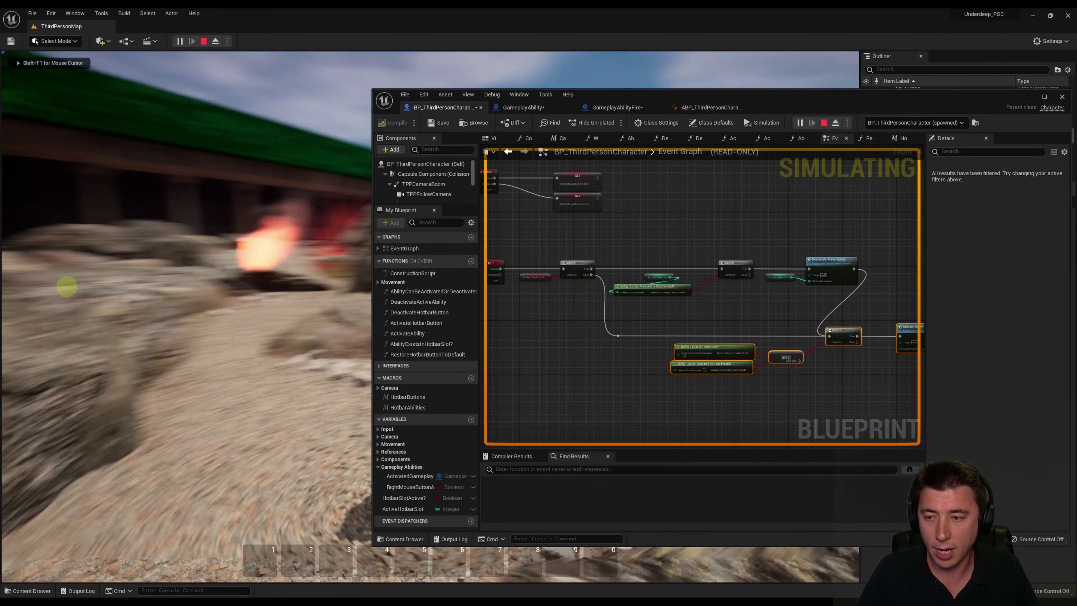
{"action": "right_click", "coordinate": [84, 292]}
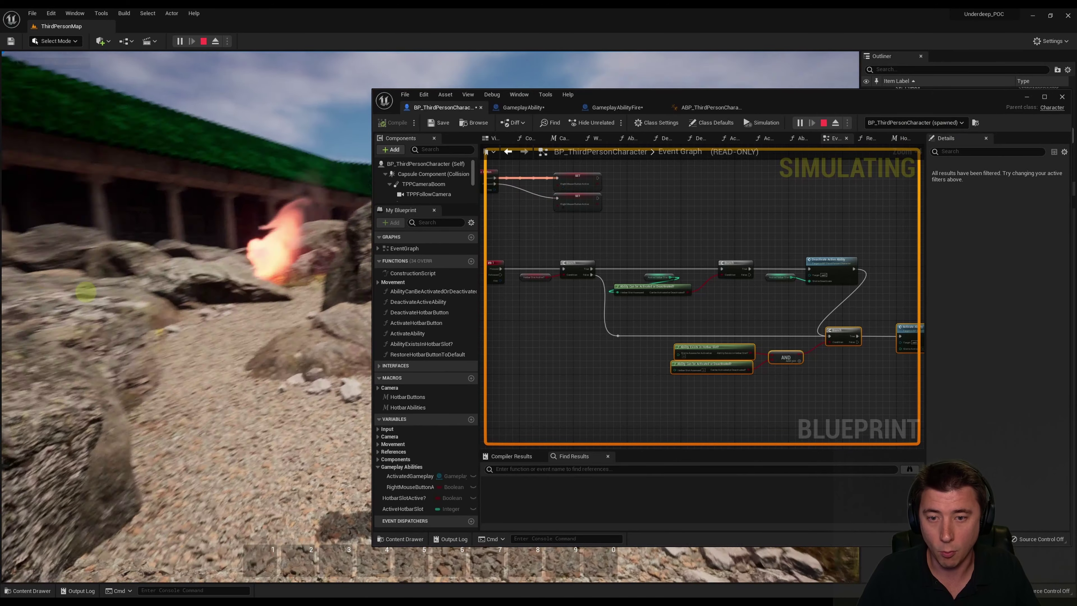
{"action": "key", "text": "1"}
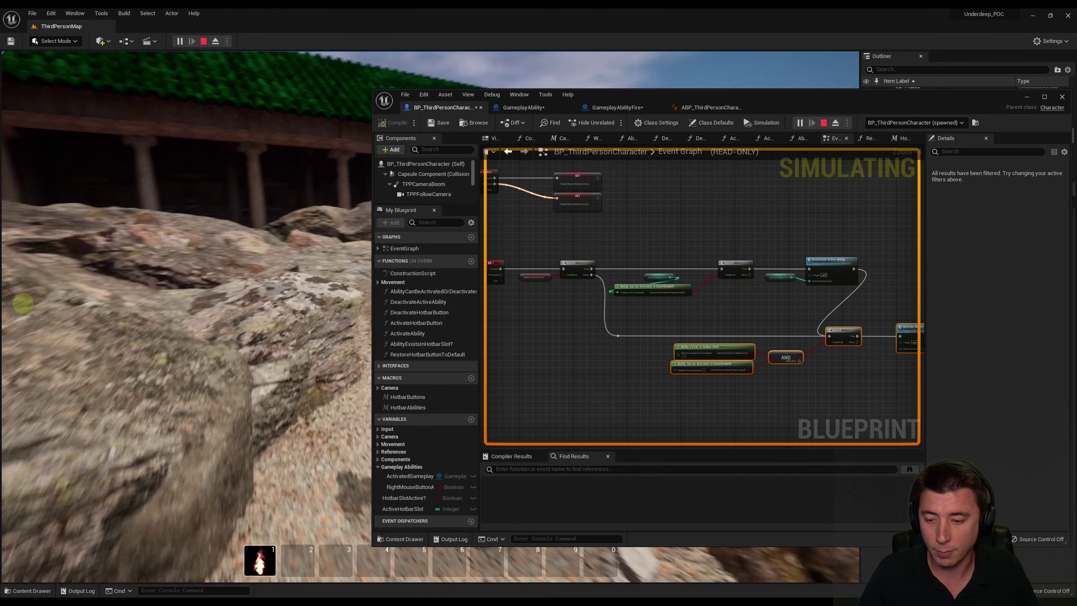
{"action": "right_click", "coordinate": [430, 316]}
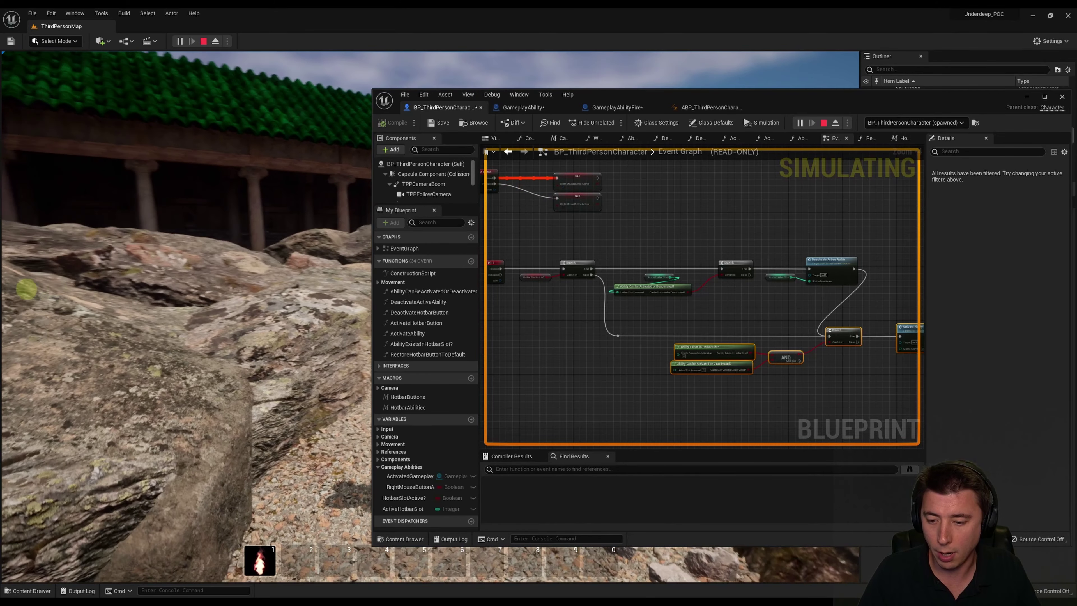
{"action": "right_click_drag", "start_coordinate": [430, 316], "coordinate": [430, 316]}
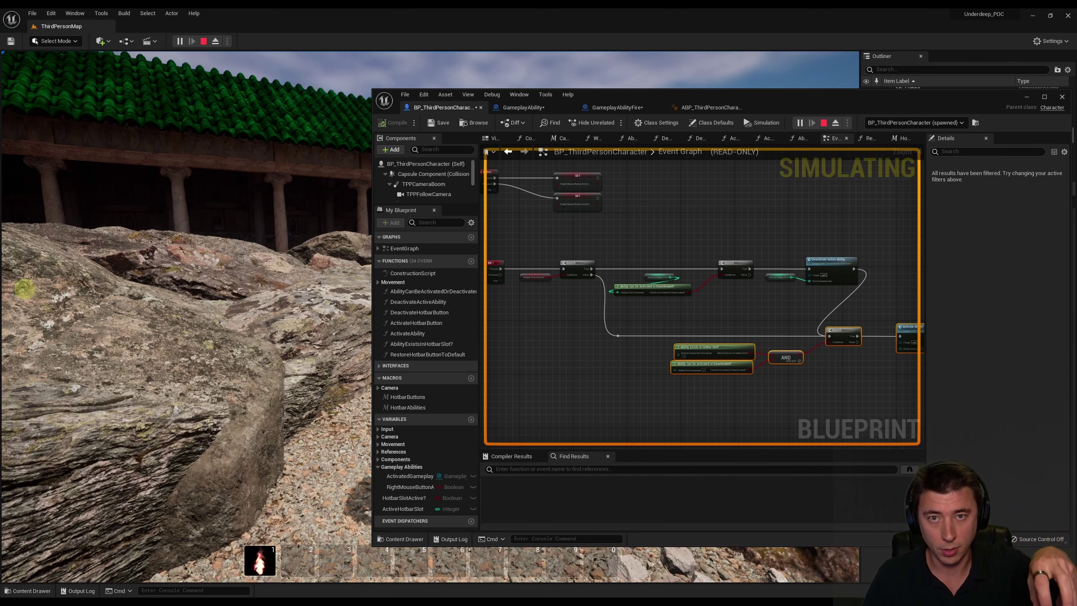
Stop the play session and switch to the GameplayAbility blueprint in the maximized editor
{"action": "key", "text": "Escape"}
{"action": "double_click", "coordinate": [919, 96]}
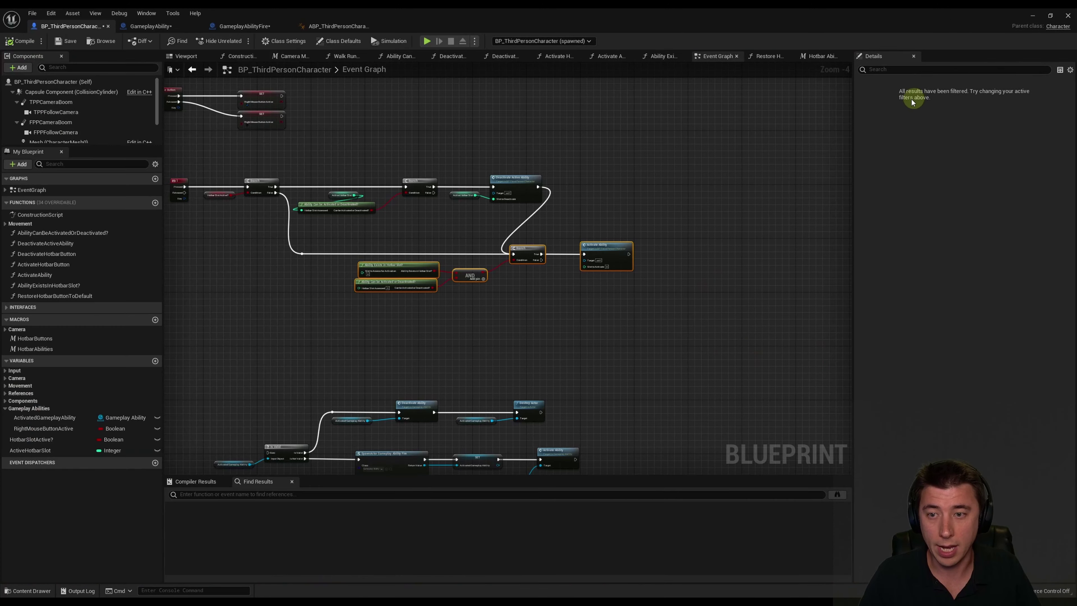
{"action": "left_click", "coordinate": [150, 26]}
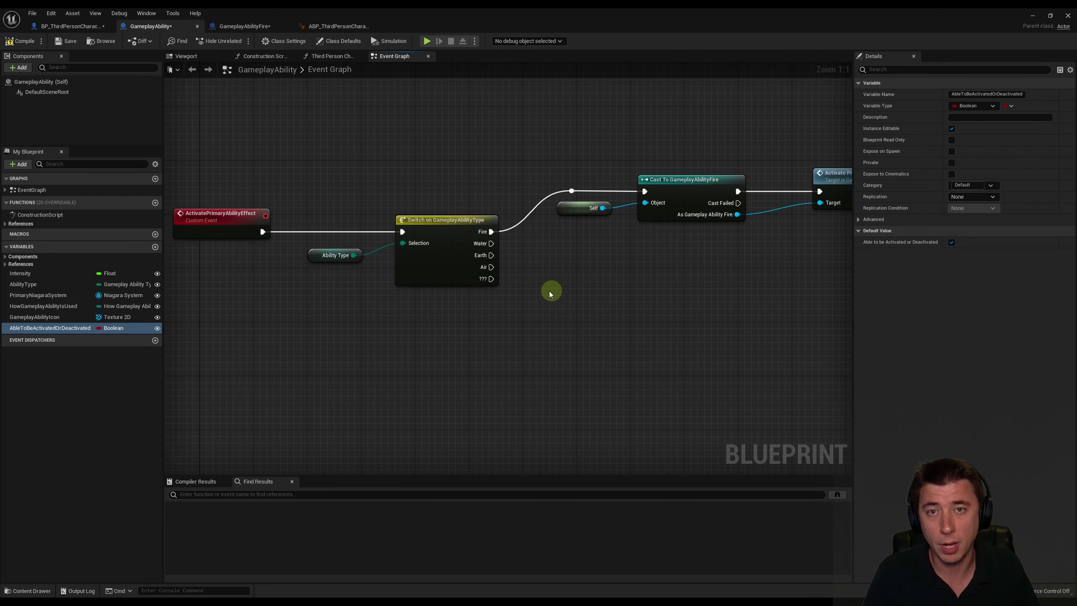
Save the GameplayAbility blueprint and return to the running level
{"action": "left_click", "coordinate": [66, 41]}
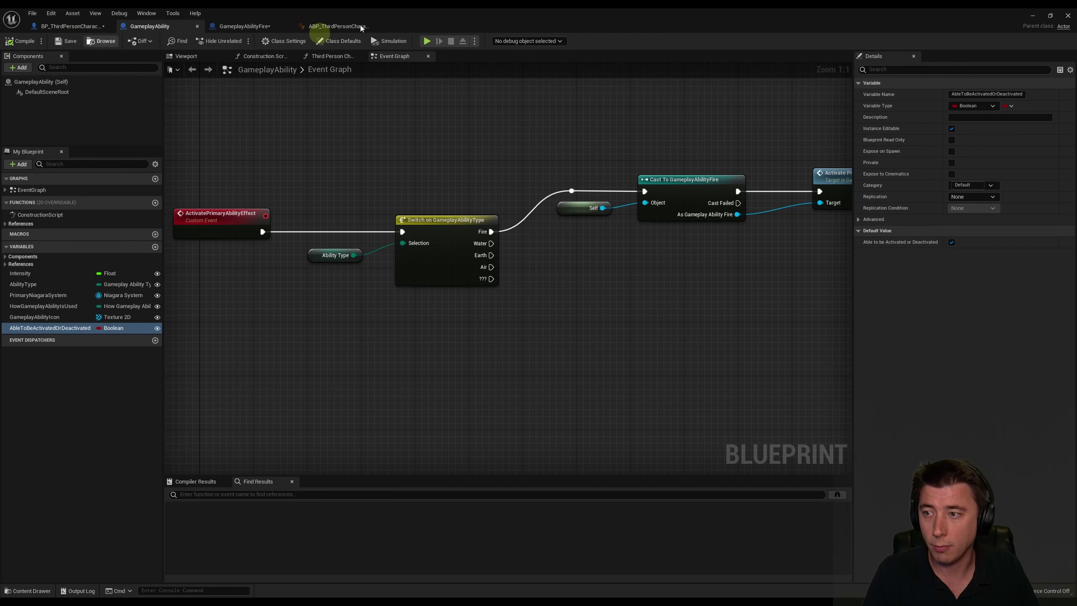
{"action": "left_click", "coordinate": [1059, 16]}
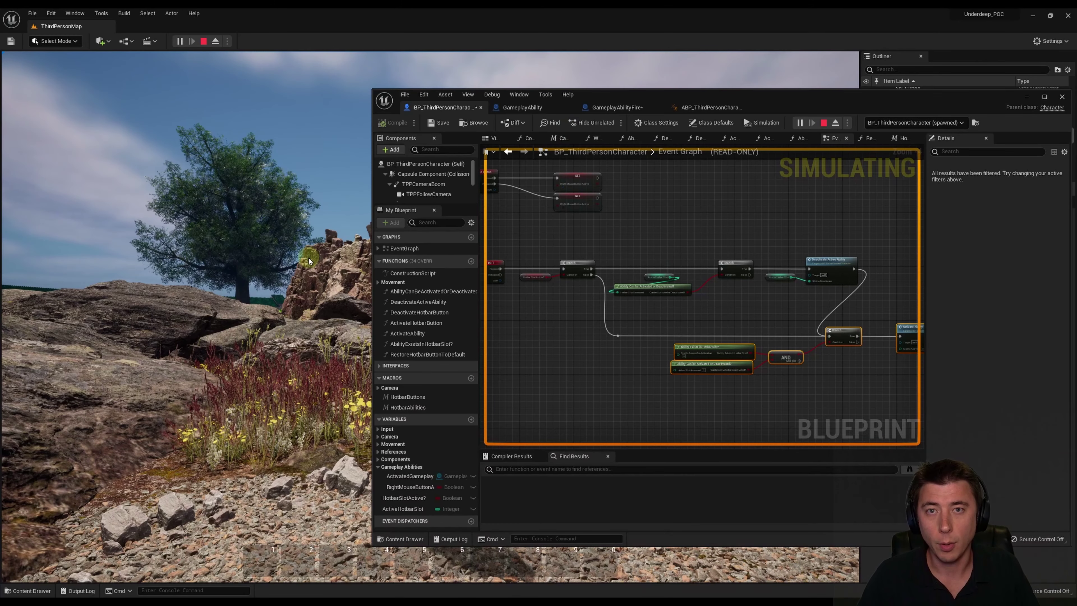
In the running game, activate the slot 1 fire ability, cast a fireball, then stop play
{"action": "left_click", "coordinate": [309, 261]}
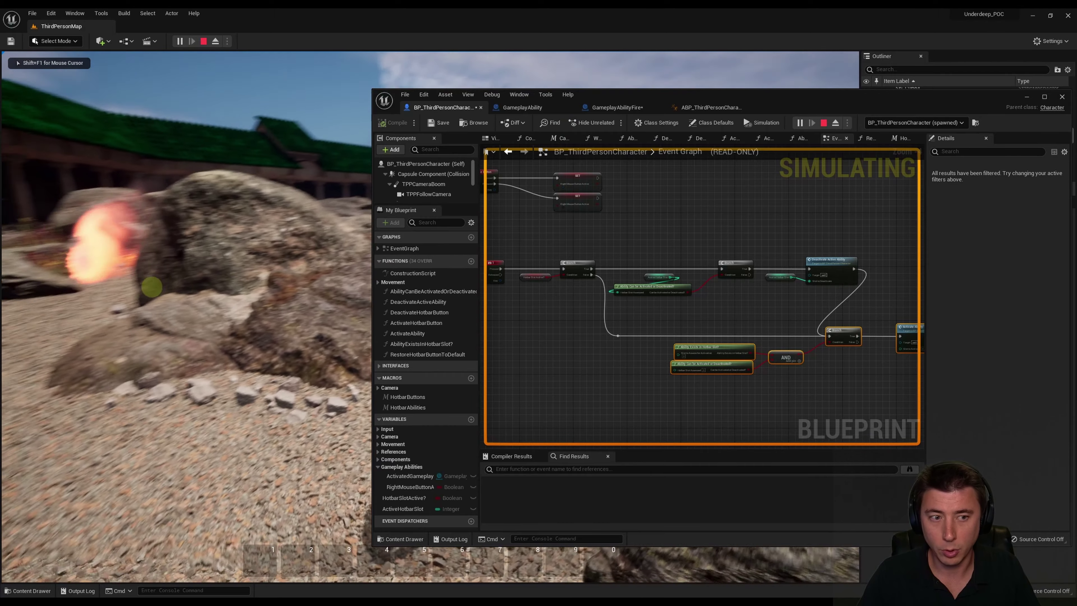
{"action": "key", "text": "1"}
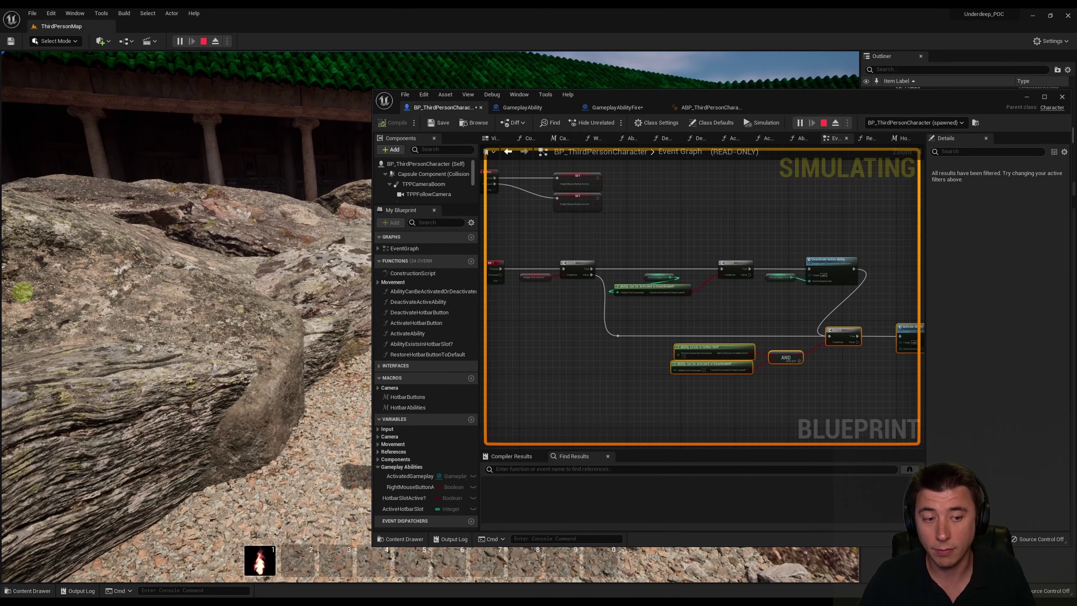
{"action": "left_click", "coordinate": [309, 261]}
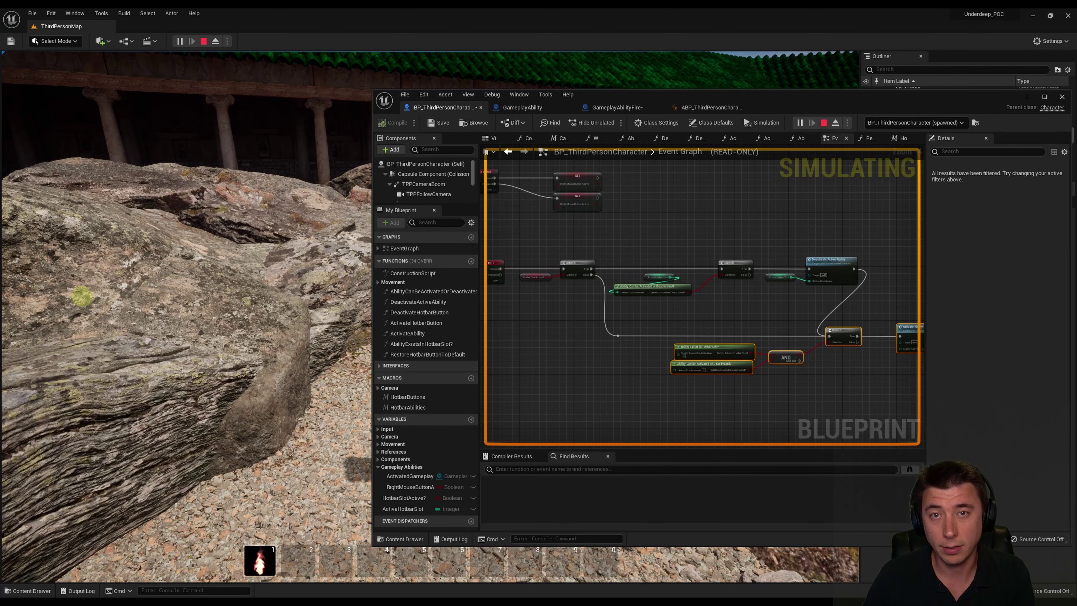
{"action": "key", "text": "Escape"}
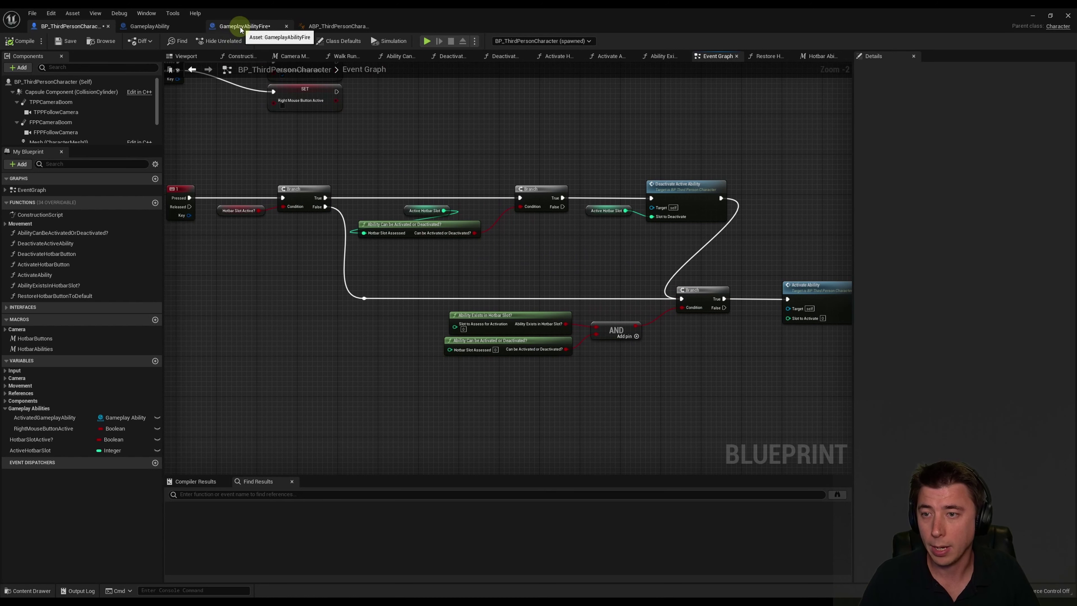
Inspect GameplayAbilityFire's DeactivateFireAbility chain through the Is Valid and Destroy Component nodes
{"action": "left_click", "coordinate": [240, 27]}
{"action": "right_click_drag", "start_coordinate": [489, 211], "coordinate": [459, 236]}
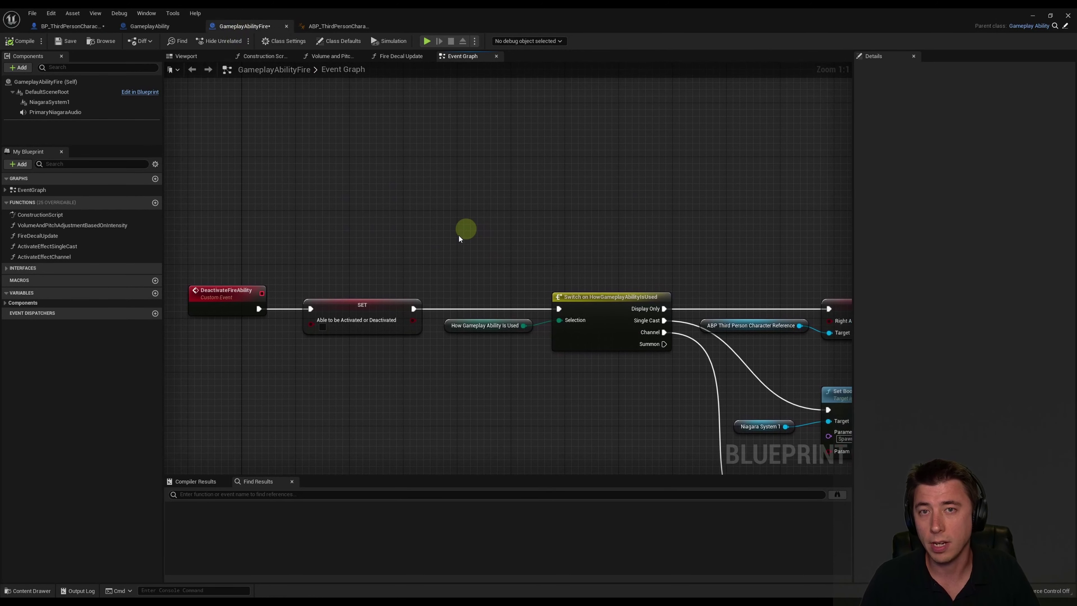
{"action": "scroll", "coordinate": [459, 234], "scroll_direction": "down", "scroll_amount": 1}
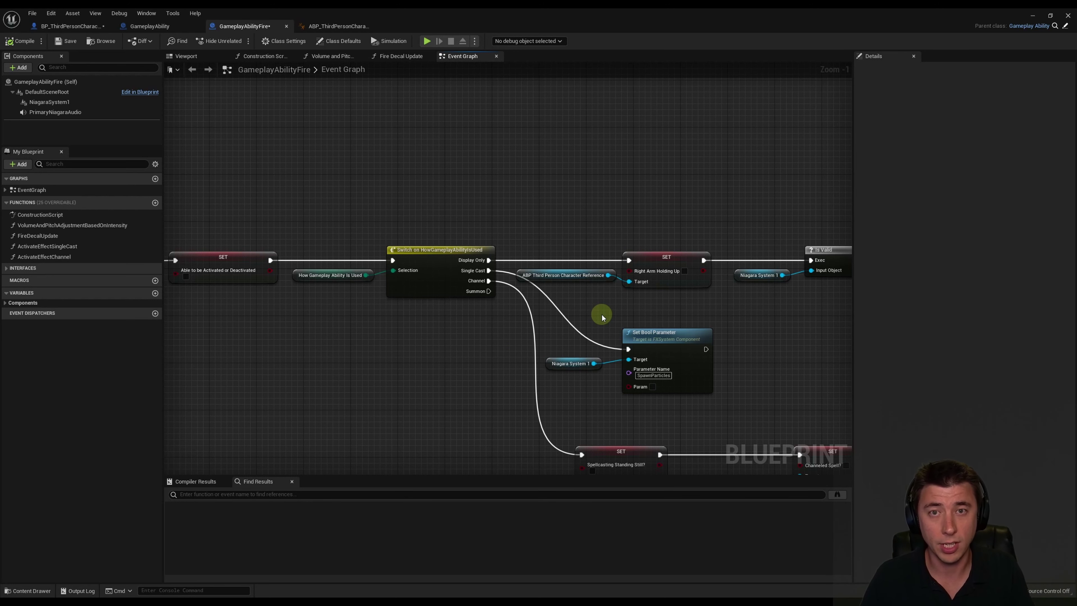
{"action": "right_click_drag", "start_coordinate": [335, 318], "coordinate": [500, 318]}
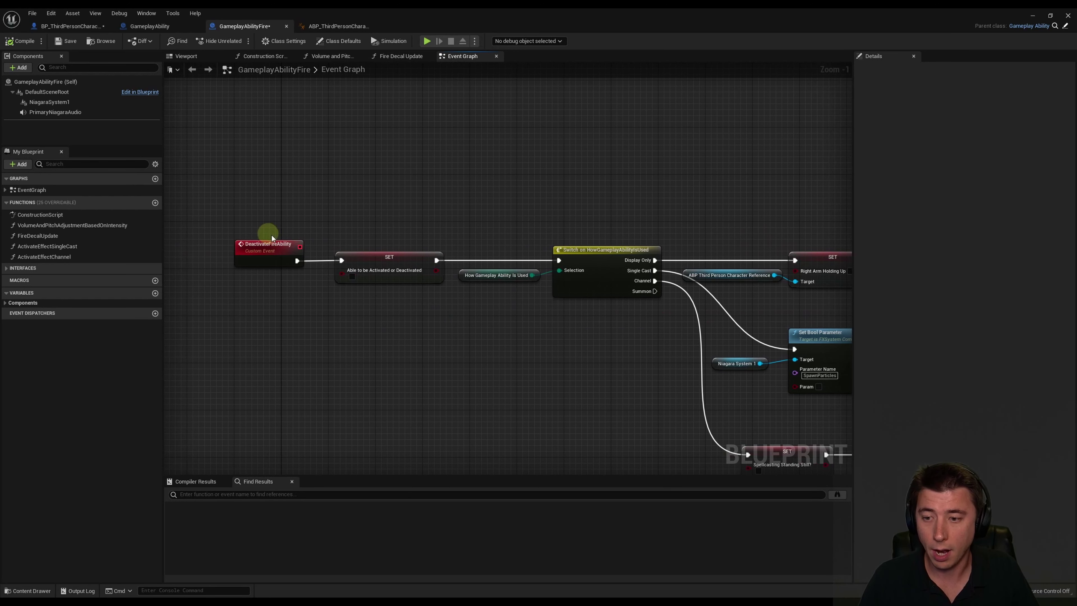
{"action": "right_click_drag", "start_coordinate": [640, 321], "coordinate": [48, 284]}
{"action": "right_click_drag", "start_coordinate": [555, 301], "coordinate": [474, 296]}
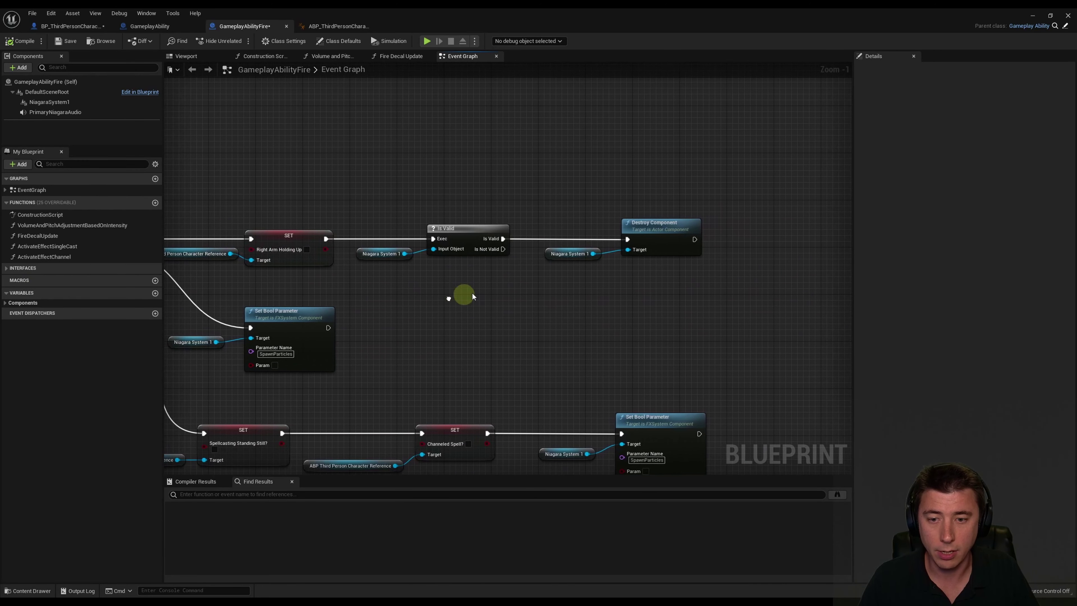
{"action": "right_click_drag", "start_coordinate": [675, 276], "coordinate": [632, 288]}
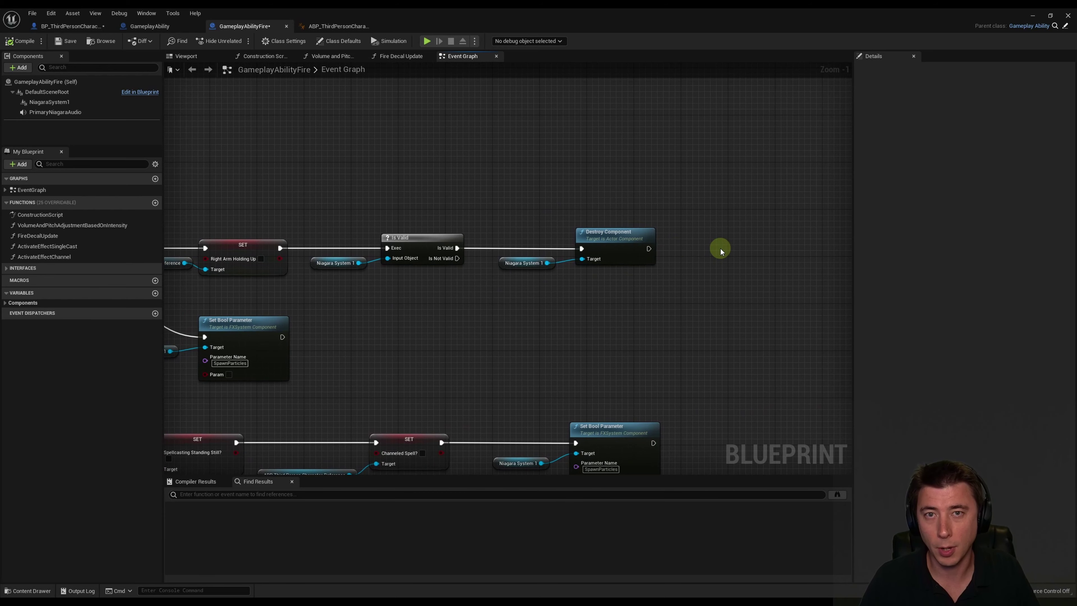
Check the Is Valid and SET nodes in ABP_ThirdPersonCharacter, then return to GameplayAbilityFire
{"action": "left_click", "coordinate": [338, 25]}
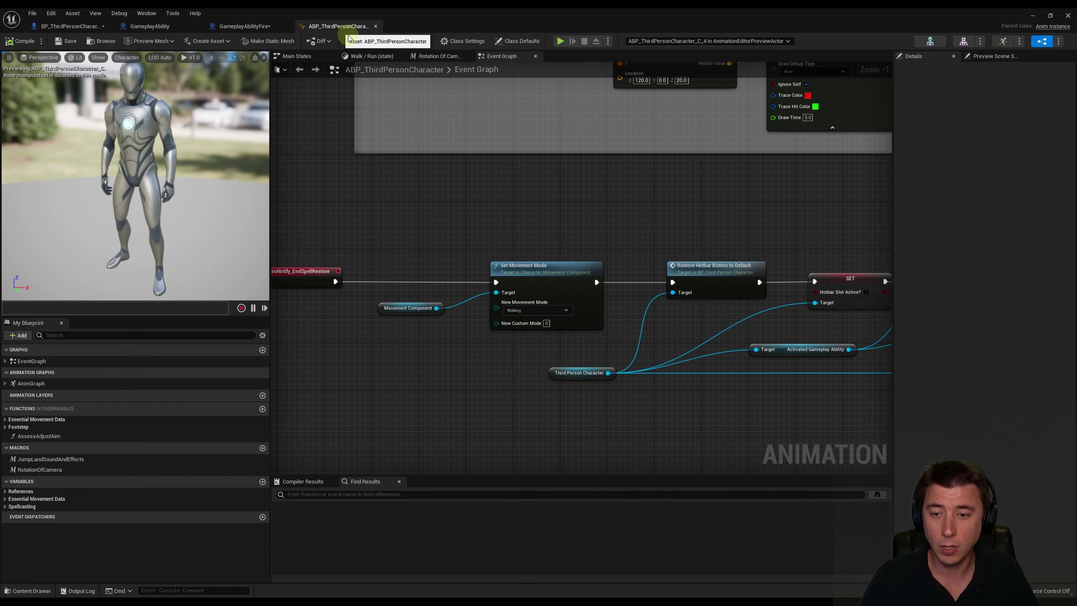
{"action": "right_click_drag", "start_coordinate": [620, 370], "coordinate": [259, 349]}
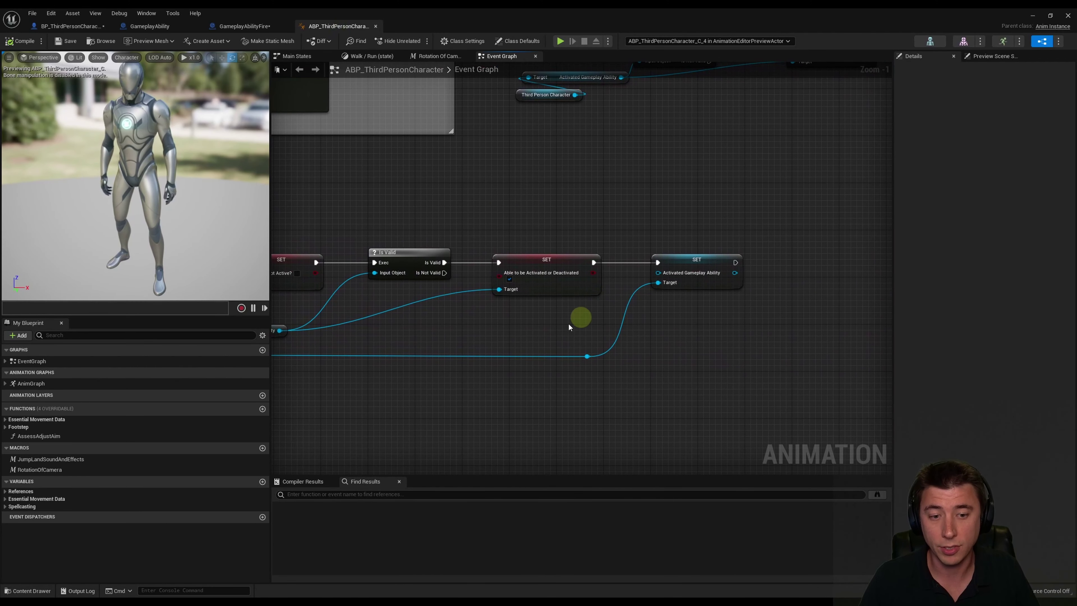
{"action": "right_click_drag", "start_coordinate": [579, 315], "coordinate": [565, 326]}
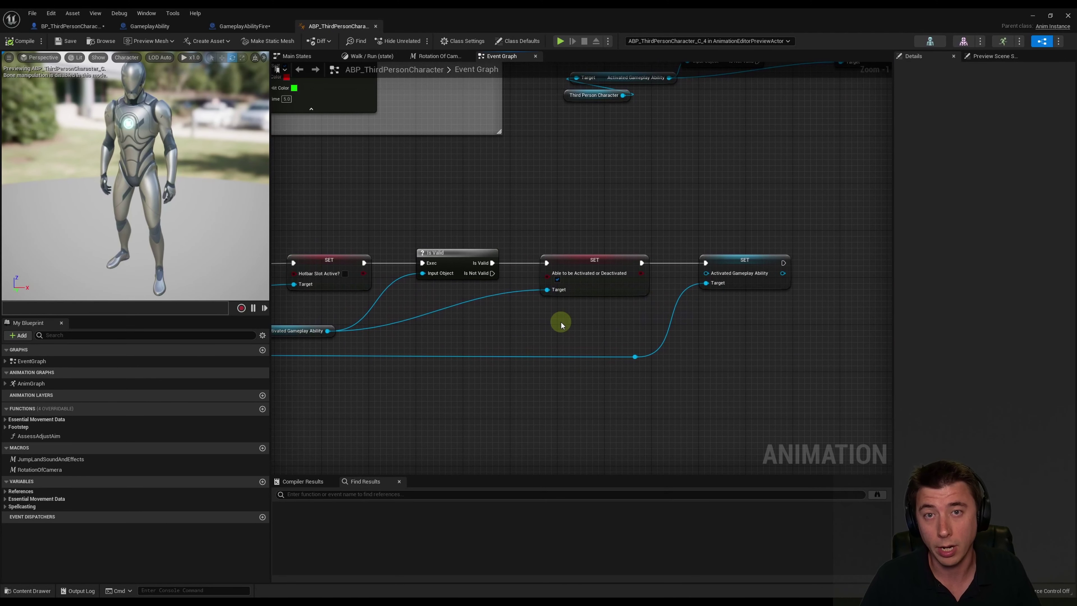
{"action": "left_click", "coordinate": [244, 27]}
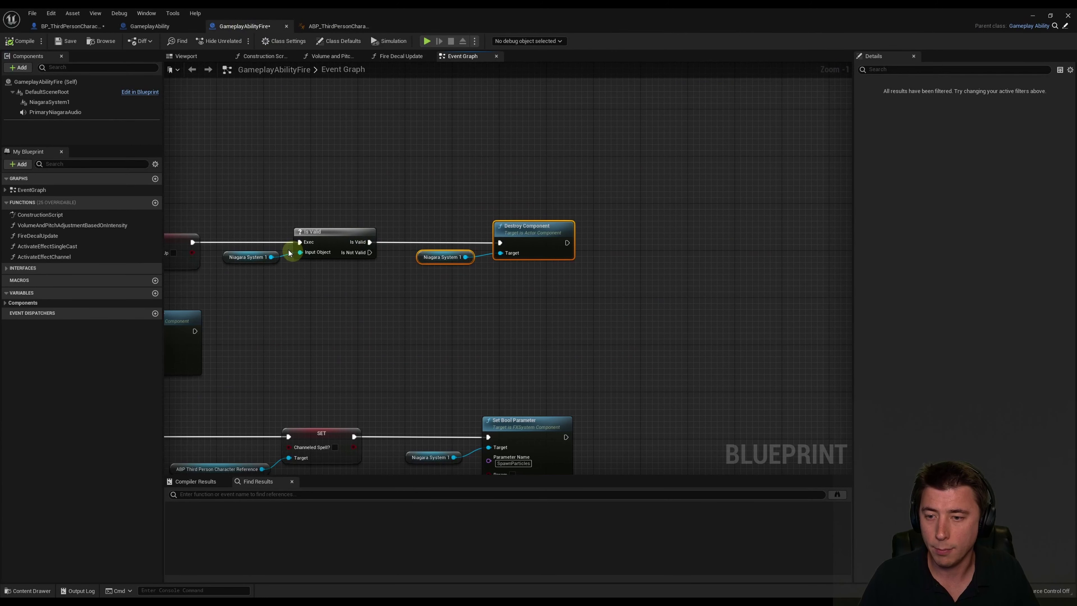
Insert a Retriggerable Delay between the Is Valid check and Destroy Component
{"action": "right_click_drag", "start_coordinate": [396, 289], "coordinate": [361, 211]}
{"action": "left_click_drag", "start_coordinate": [487, 242], "coordinate": [688, 241]}
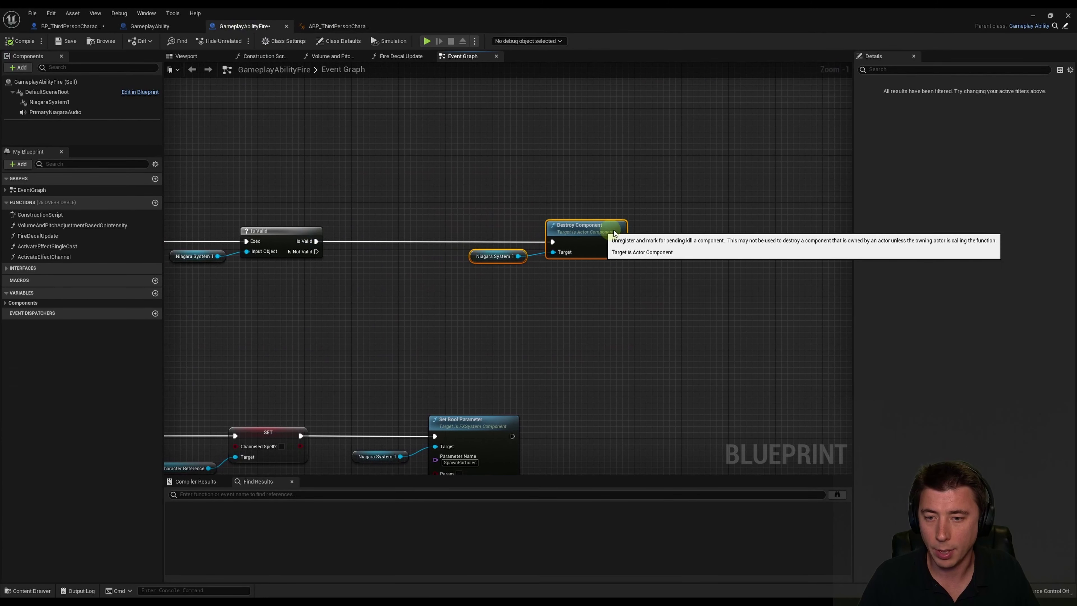
{"action": "left_click_drag", "start_coordinate": [316, 241], "coordinate": [394, 231]}
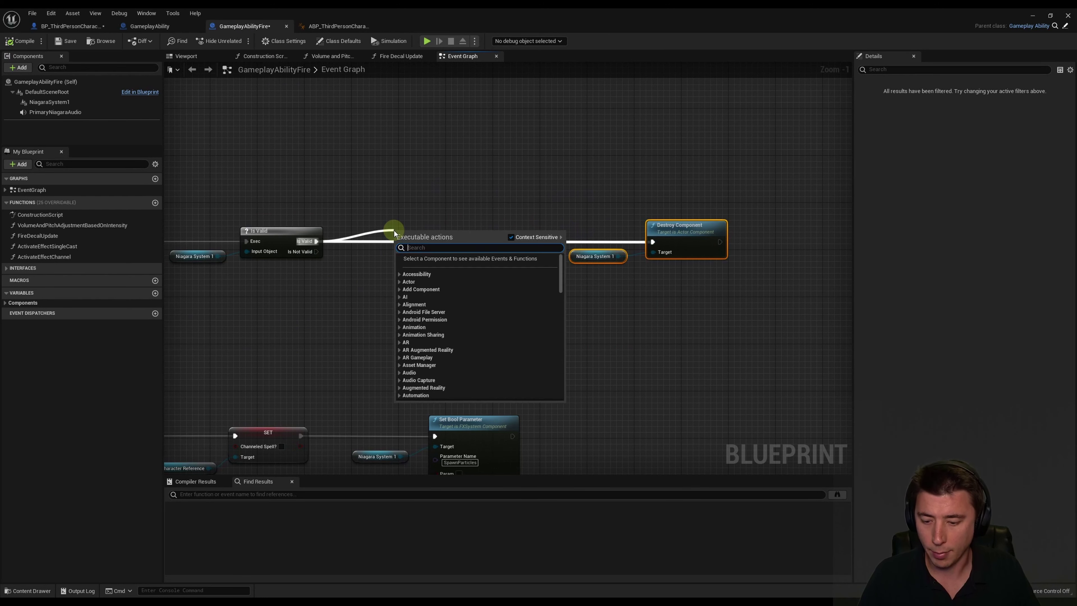
{"action": "type", "text": "retrigge"}
{"action": "key", "text": "Return"}
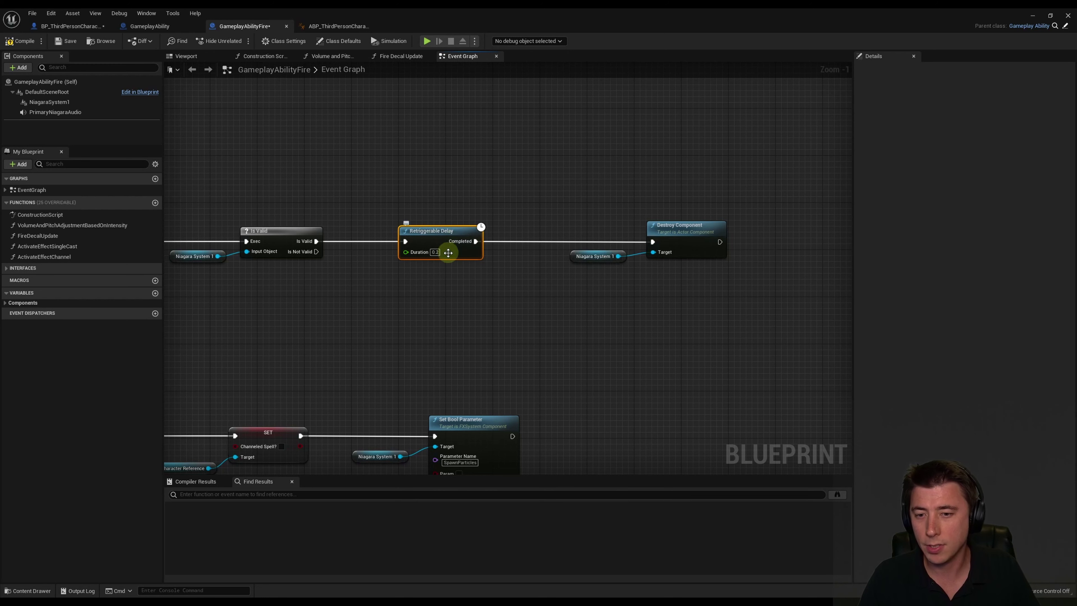
{"action": "left_click", "coordinate": [450, 311]}
{"action": "right_click_drag", "start_coordinate": [473, 194], "coordinate": [450, 194]}
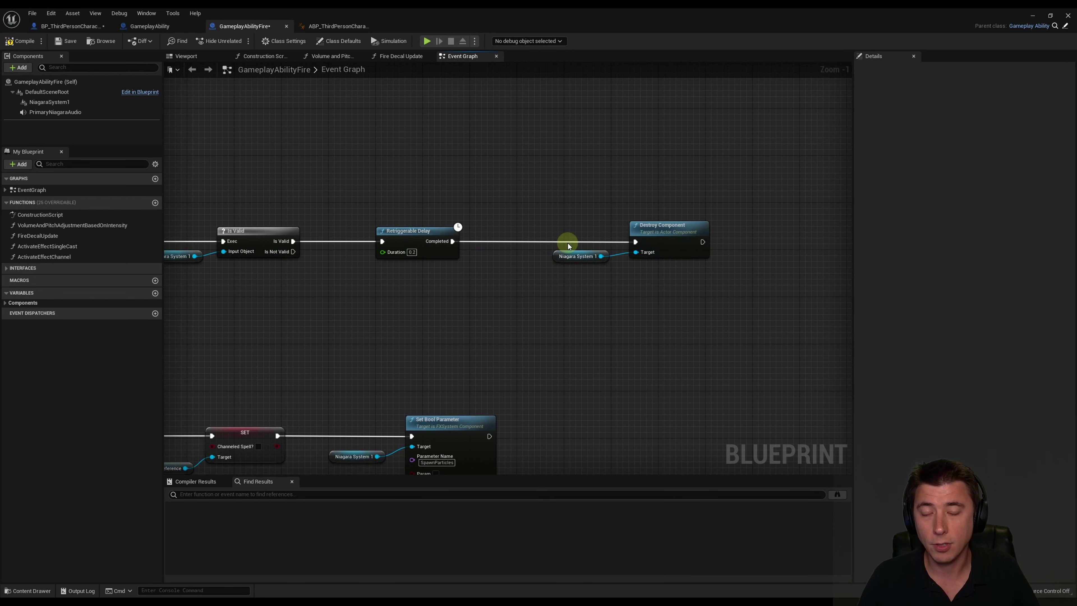
{"action": "mouse_move", "coordinate": [605, 212]}
{"action": "left_mouse_down"}
{"action": "mouse_move", "coordinate": [679, 246]}
{"action": "mouse_move", "coordinate": [621, 246]}
{"action": "left_mouse_up"}
{"action": "left_click", "coordinate": [613, 294]}
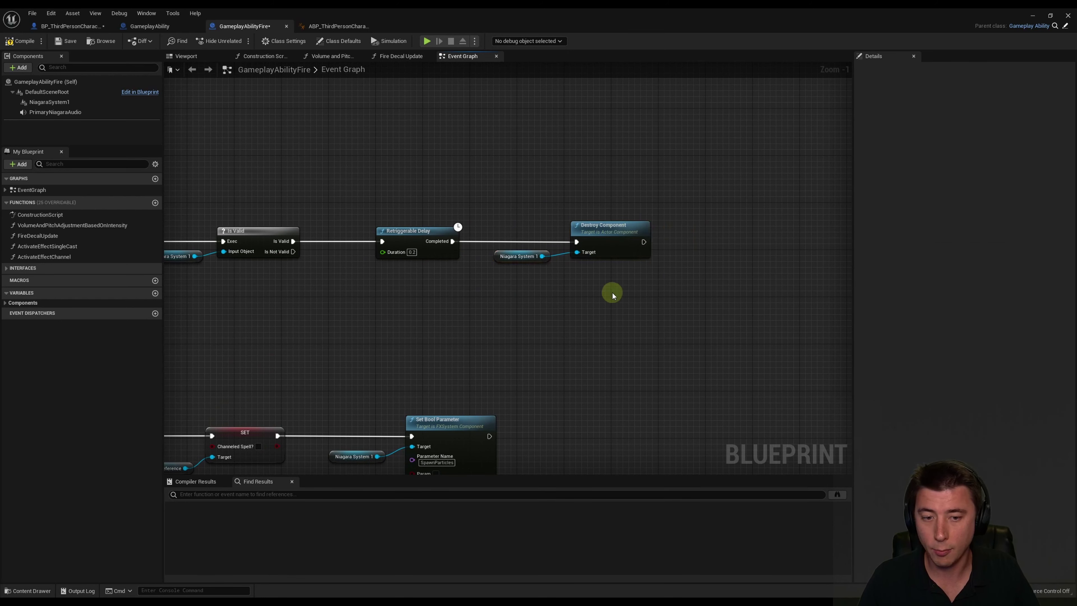
Call Anim Notify End Spell Restore on the ABP character reference after Destroy Component
{"action": "right_click", "coordinate": [613, 292]}
{"action": "type", "text": "abp"}
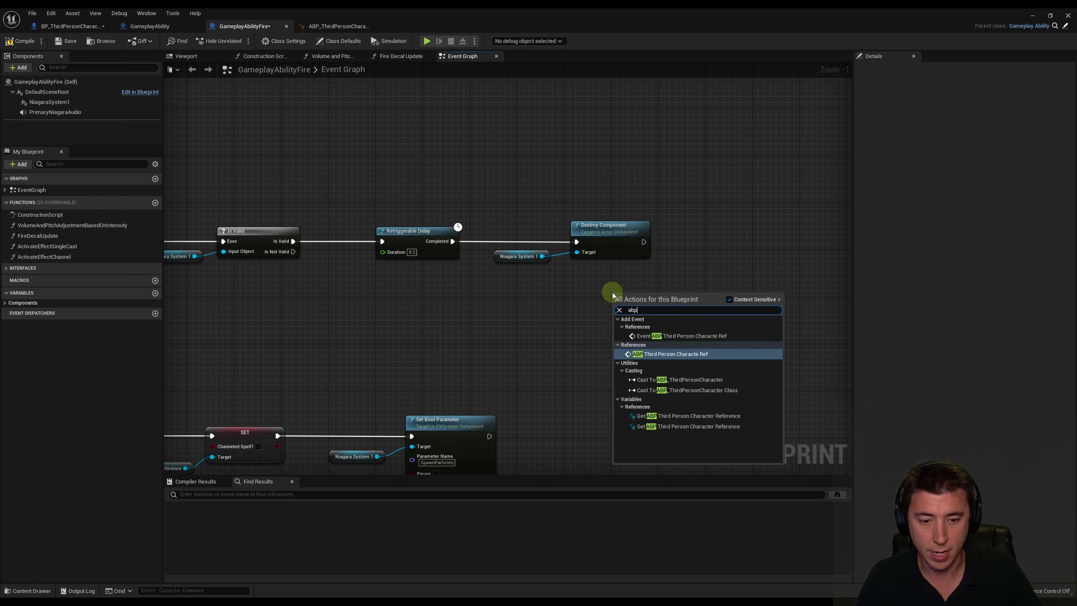
{"action": "left_click", "coordinate": [690, 415]}
{"action": "left_click_drag", "start_coordinate": [704, 297], "coordinate": [709, 237]}
{"action": "type", "text": "en"}
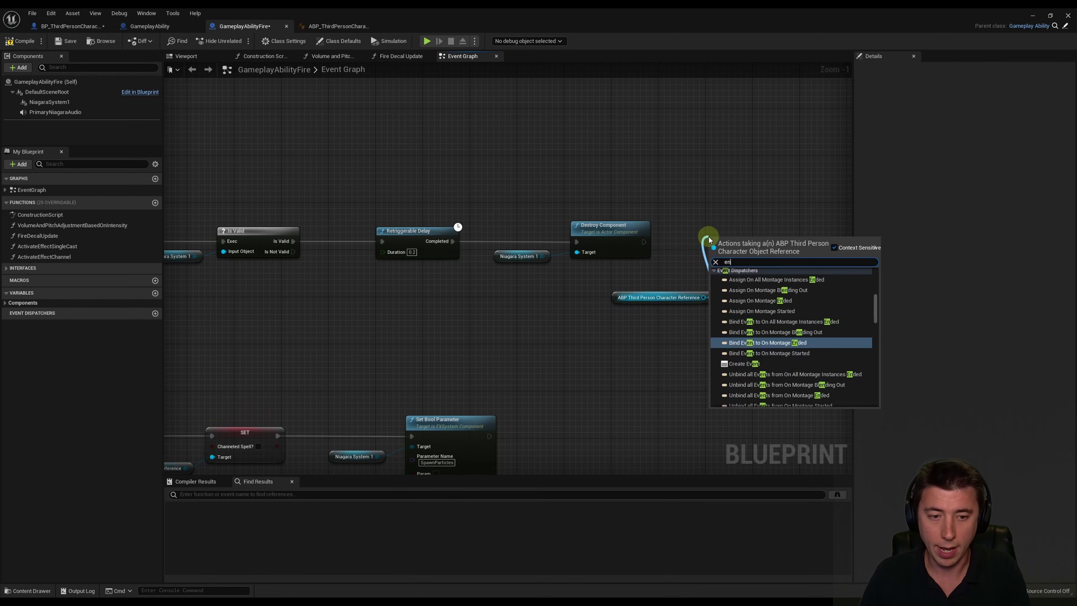
{"action": "type", "text": "d spell"}
{"action": "left_click", "coordinate": [727, 274]}
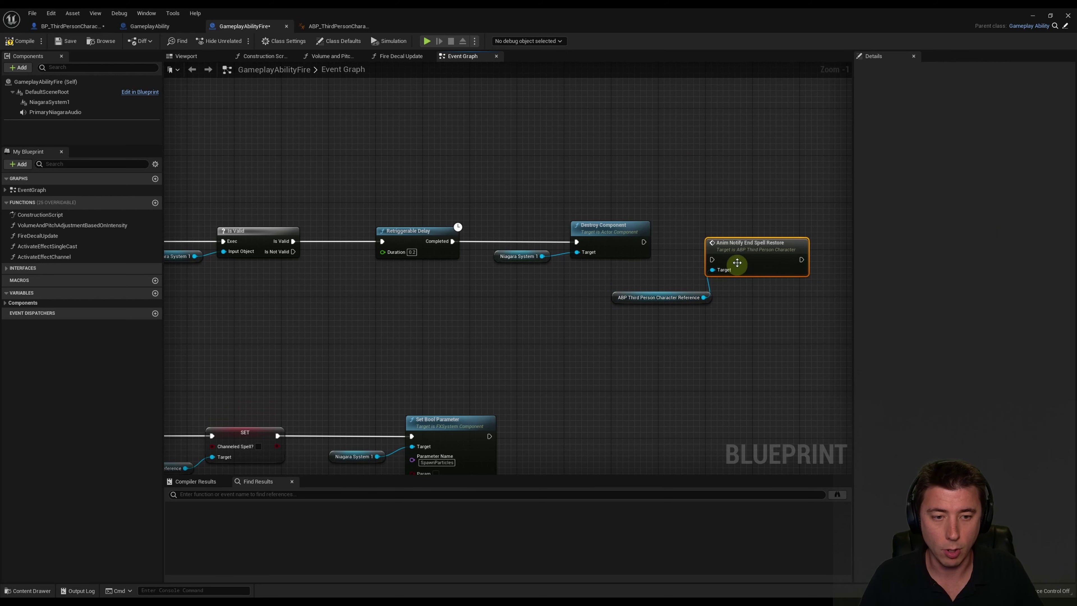
{"action": "left_click_drag", "start_coordinate": [737, 263], "coordinate": [768, 252]}
{"action": "left_click_drag", "start_coordinate": [644, 241], "coordinate": [742, 247]}
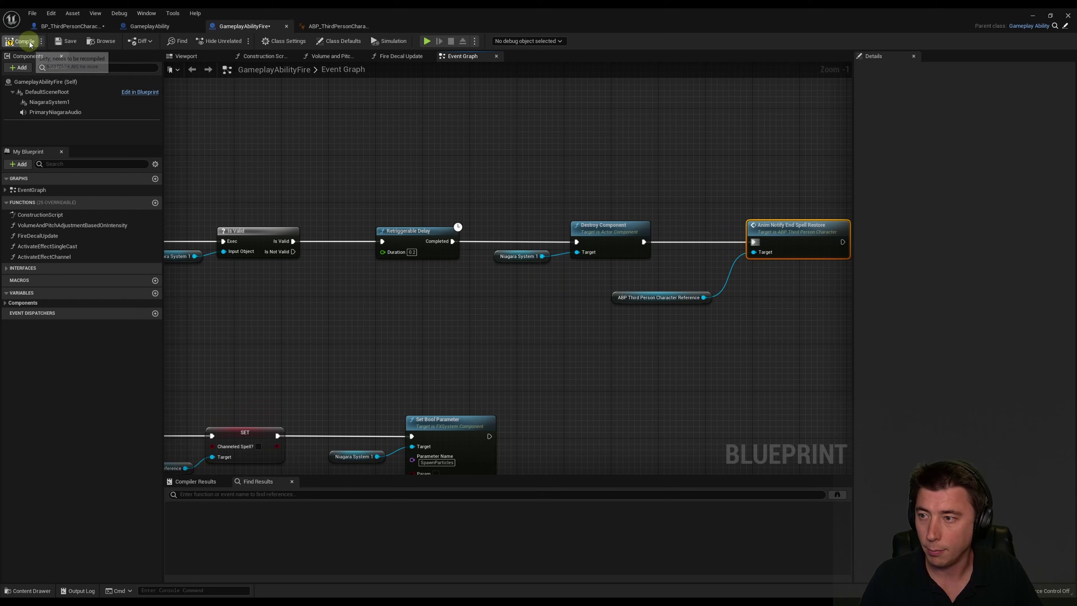
Compile and save the GameplayAbilityFire blueprint
{"action": "left_click", "coordinate": [19, 40]}
{"action": "left_click", "coordinate": [66, 41]}
{"action": "left_click", "coordinate": [356, 197]}
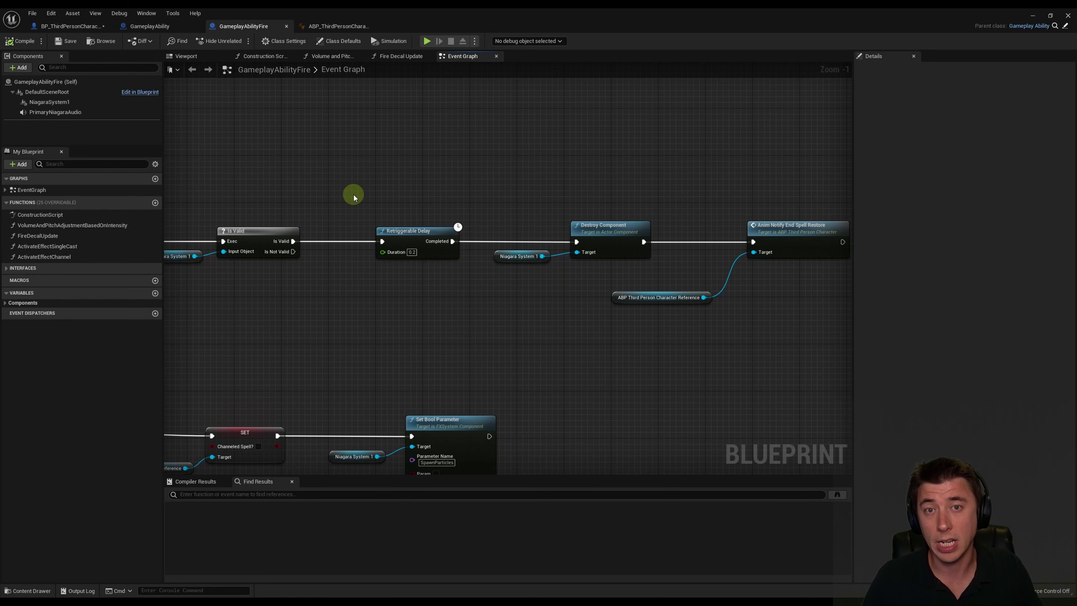
Insert a SET Able to be Activated or Deactivated node before the Retriggerable Delay
{"action": "scroll", "coordinate": [353, 199], "scroll_direction": "down", "scroll_amount": 4}
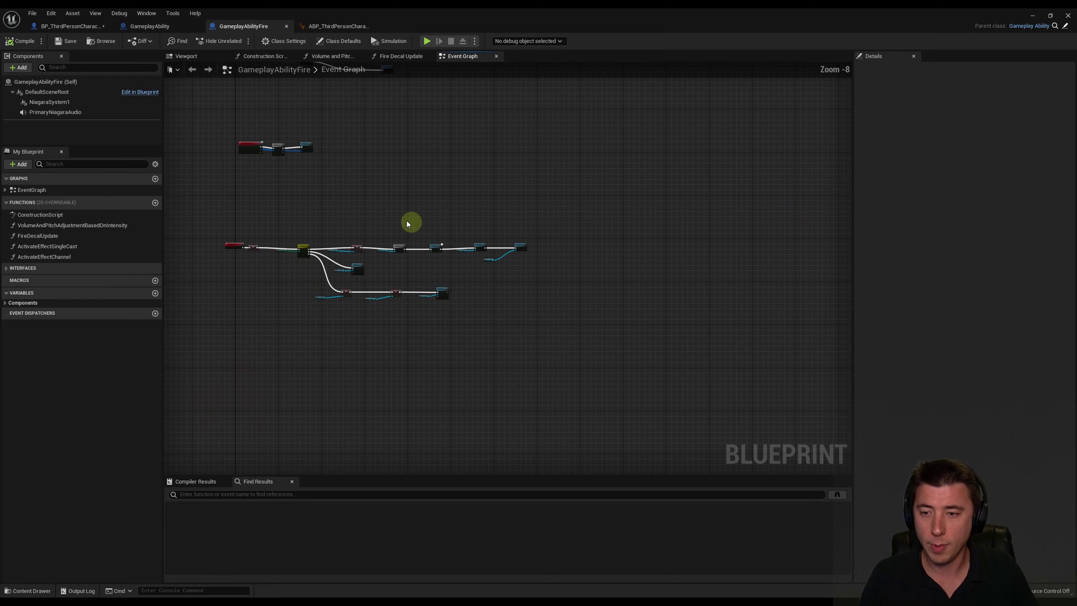
{"action": "scroll", "coordinate": [406, 221], "scroll_direction": "down", "scroll_amount": 3}
{"action": "scroll", "coordinate": [414, 212], "scroll_direction": "up", "scroll_amount": 2}
{"action": "scroll", "coordinate": [439, 176], "scroll_direction": "up", "scroll_amount": 2}
{"action": "scroll", "coordinate": [488, 212], "scroll_direction": "up", "scroll_amount": 2}
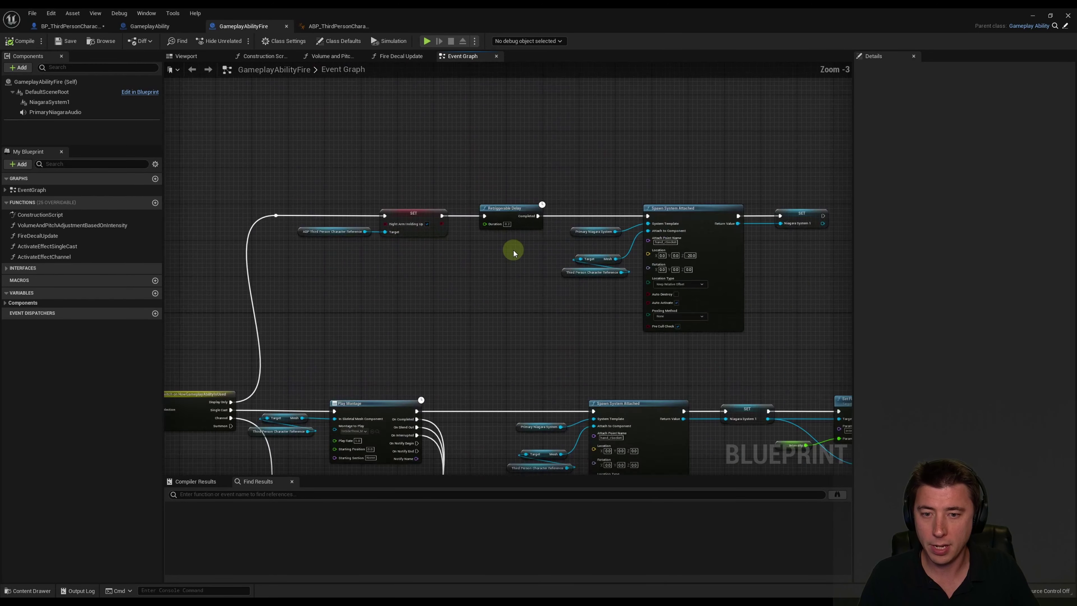
{"action": "scroll", "coordinate": [512, 194], "scroll_direction": "up", "scroll_amount": 1}
{"action": "right_click_drag", "start_coordinate": [546, 266], "coordinate": [354, 245]}
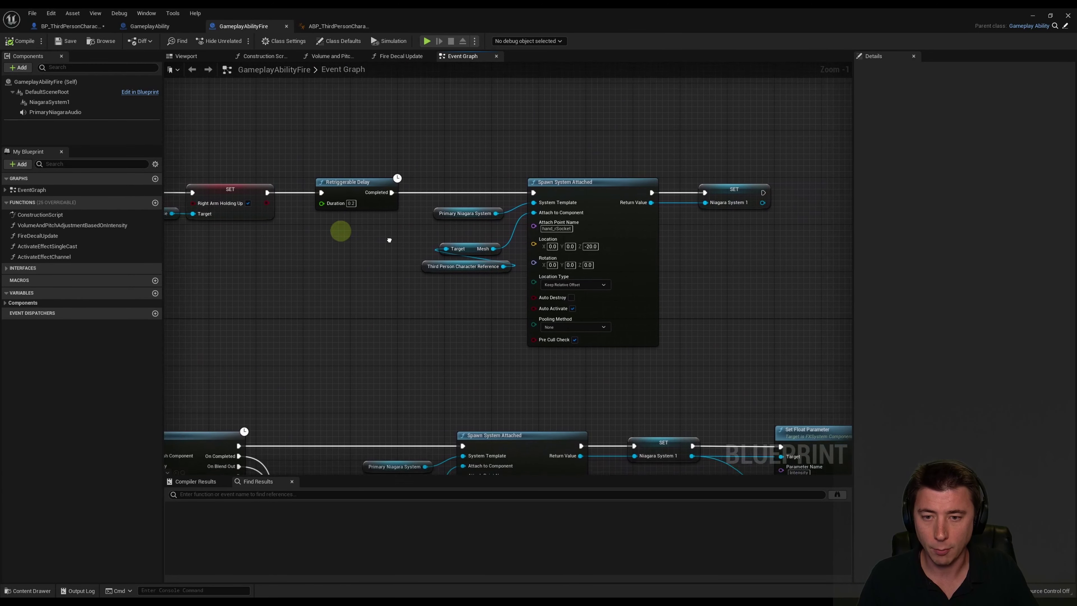
{"action": "left_click_drag", "start_coordinate": [308, 138], "coordinate": [759, 332]}
{"action": "left_click_drag", "start_coordinate": [340, 190], "coordinate": [543, 190]}
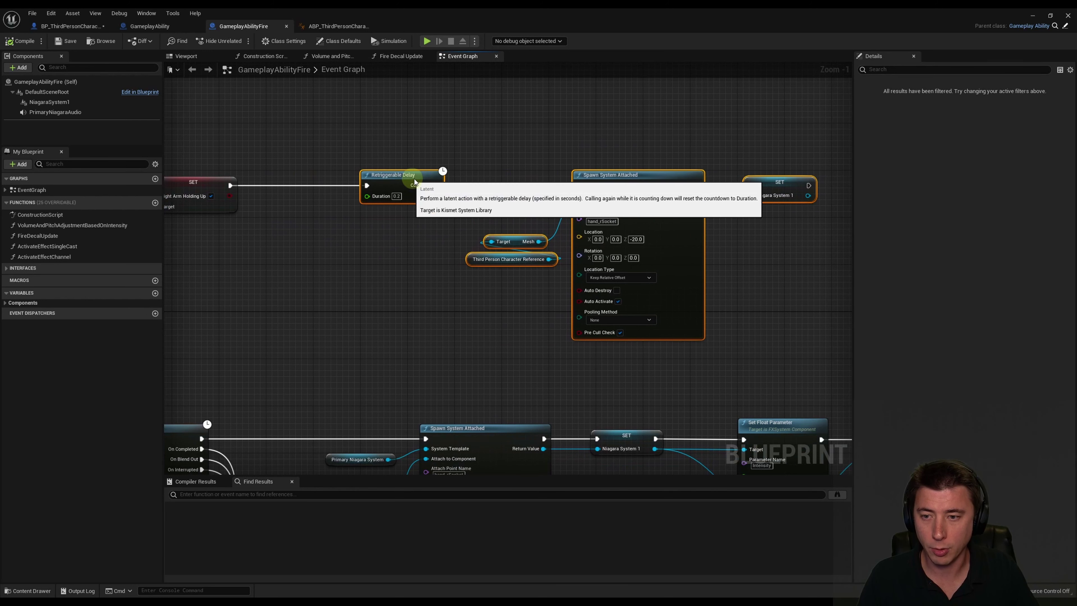
{"action": "right_click", "coordinate": [312, 198]}
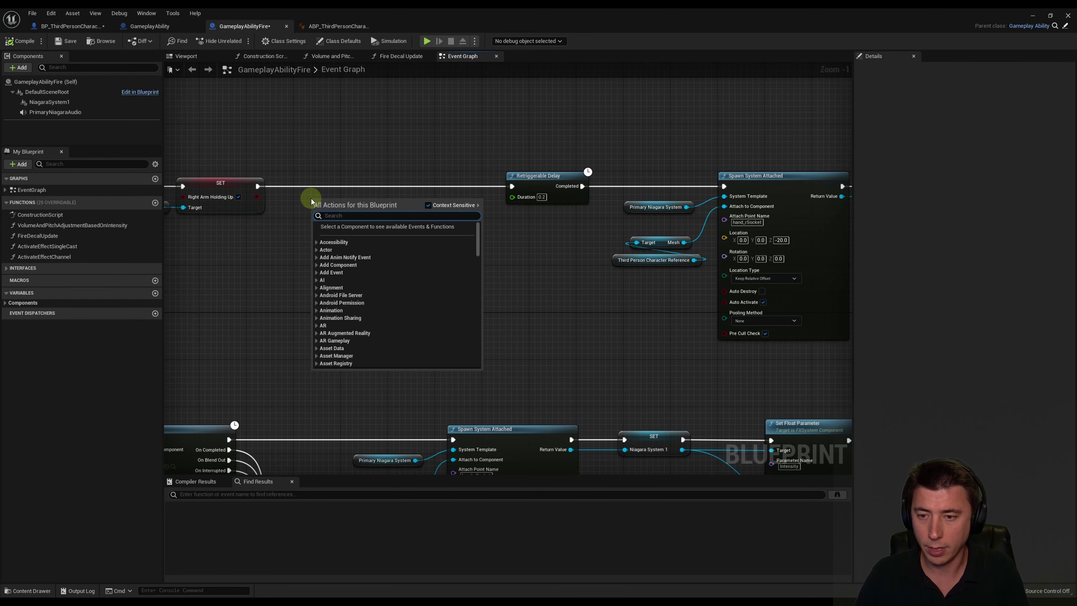
{"action": "type", "text": "Able to be"}
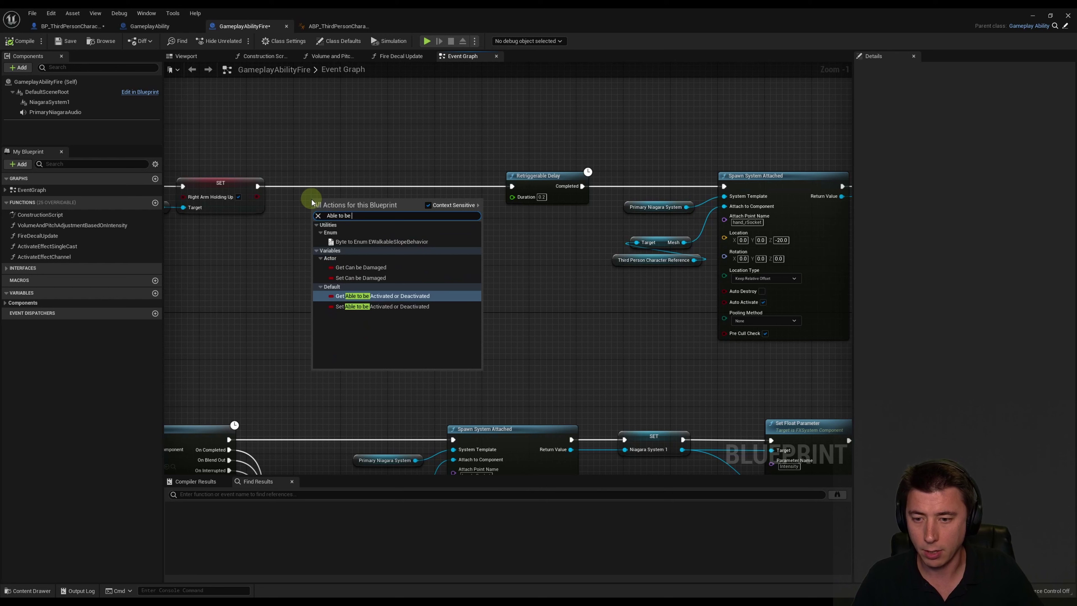
{"action": "left_click", "coordinate": [382, 306]}
{"action": "left_click_drag", "start_coordinate": [374, 206], "coordinate": [380, 183]}
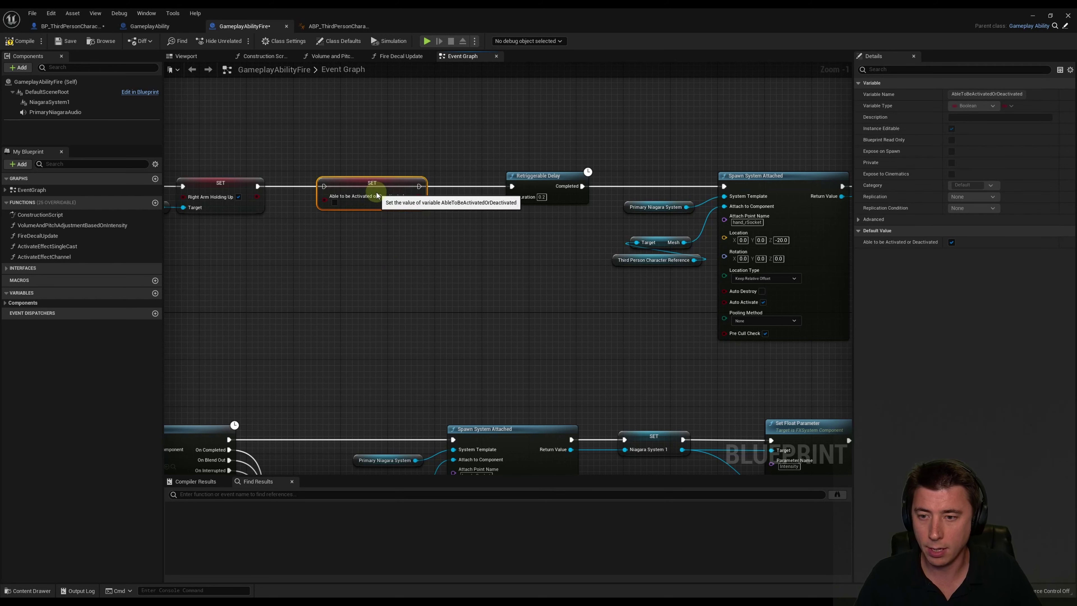
{"action": "left_click_drag", "start_coordinate": [258, 187], "coordinate": [259, 188]}
{"action": "left_click_drag", "start_coordinate": [323, 188], "coordinate": [324, 187]}
{"action": "left_click", "coordinate": [419, 260]}
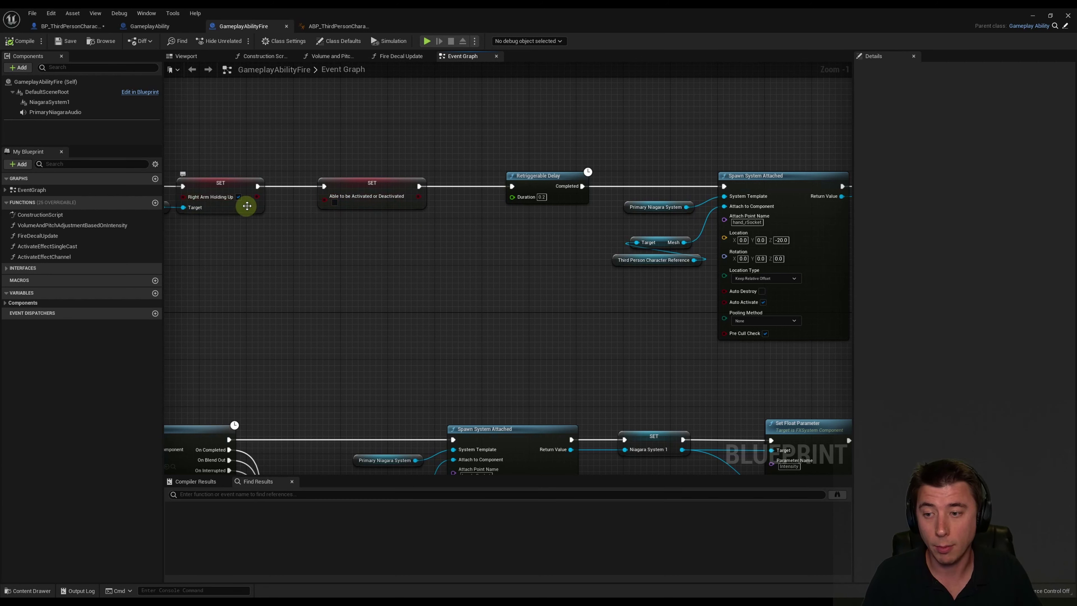
Paste a copy of that SET after SET Niagara System 1 and compile the blueprint
{"action": "right_click_drag", "start_coordinate": [389, 236], "coordinate": [402, 228]}
{"action": "left_click", "coordinate": [568, 237]}
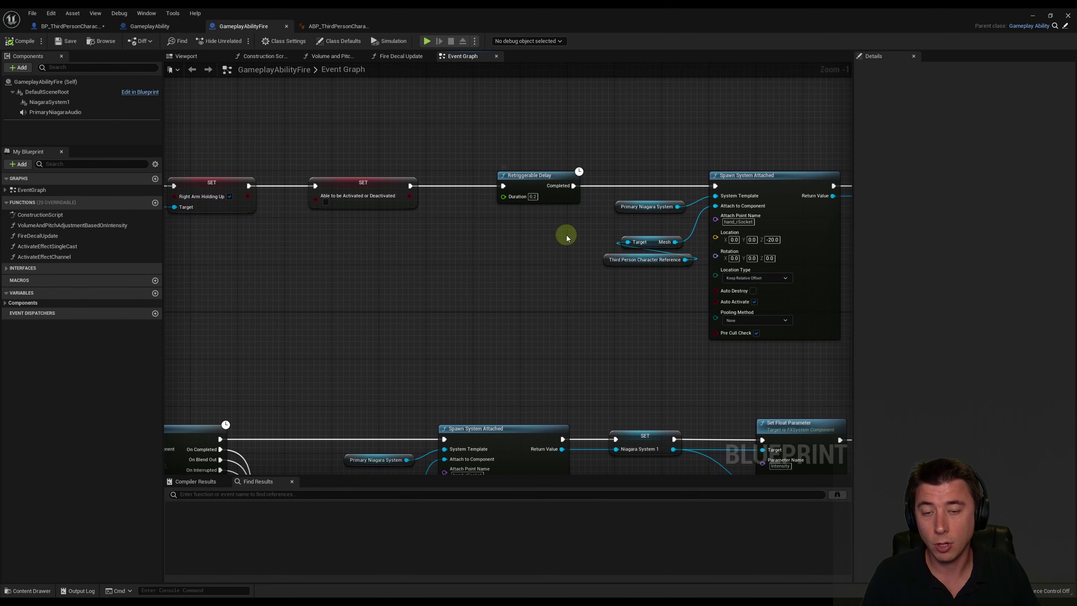
{"action": "left_click", "coordinate": [366, 182]}
{"action": "right_click_drag", "start_coordinate": [469, 235], "coordinate": [13, 227]}
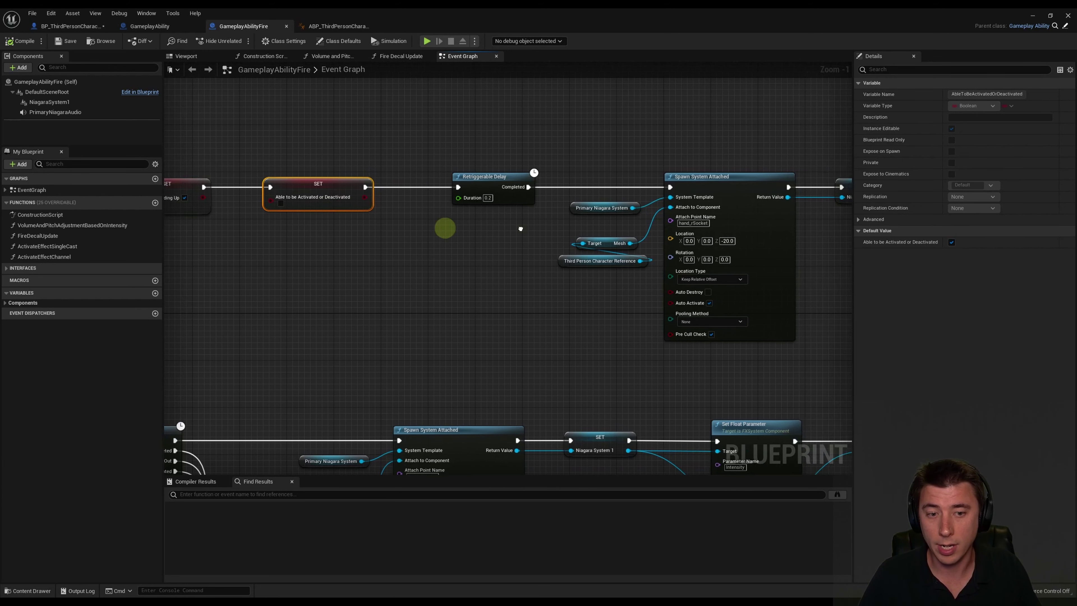
{"action": "key", "text": "ctrl+v"}
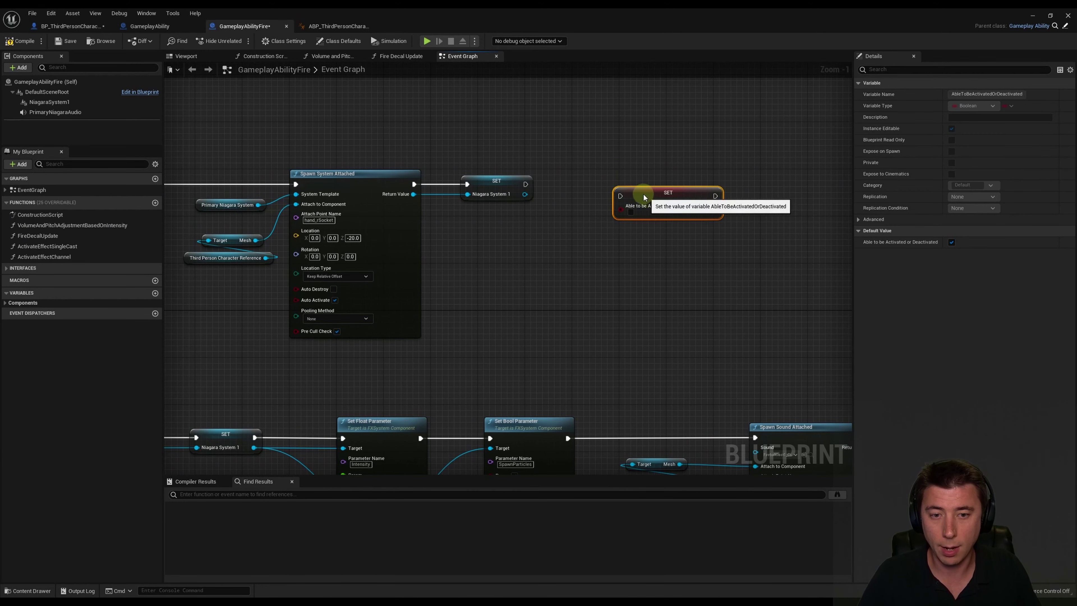
{"action": "left_click_drag", "start_coordinate": [526, 184], "coordinate": [604, 185]}
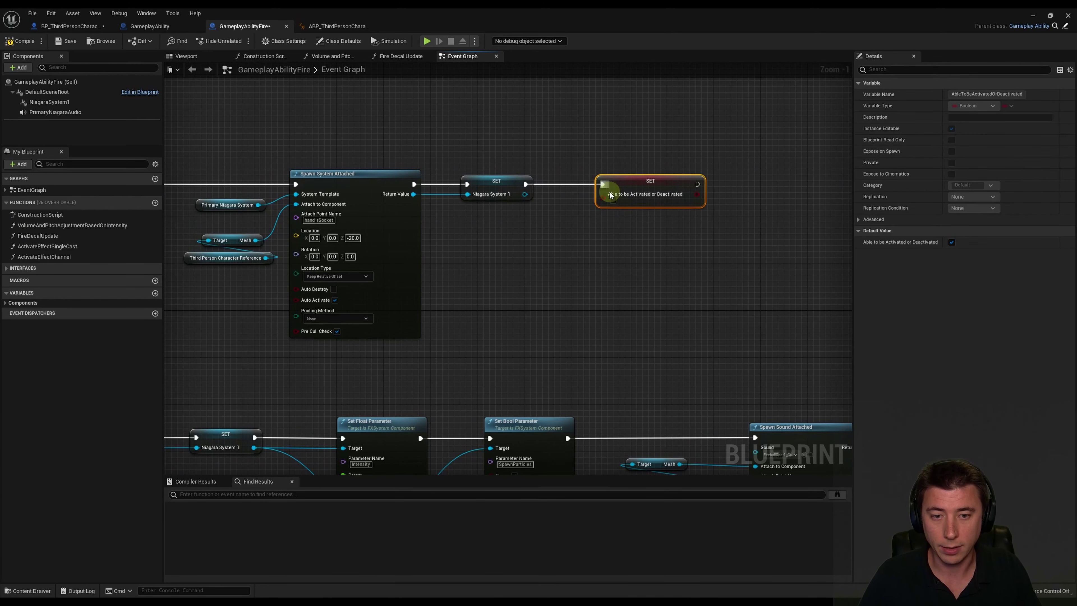
{"action": "left_click", "coordinate": [544, 198]}
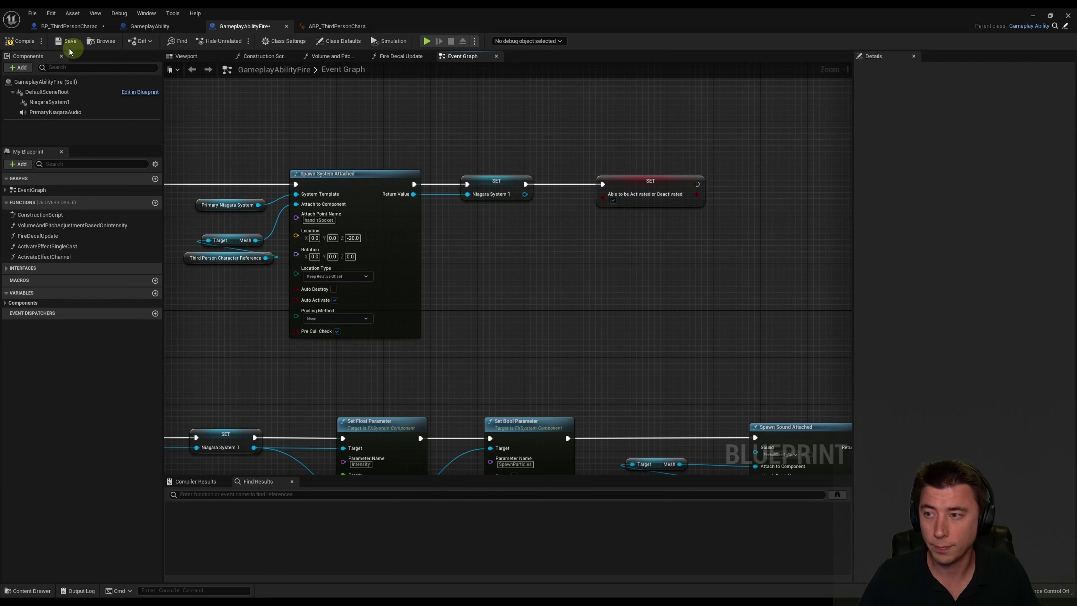
{"action": "left_click", "coordinate": [21, 42]}
Play the level, casting the slot-1 fire ability three times while walking forward
{"action": "left_click", "coordinate": [1033, 15]}
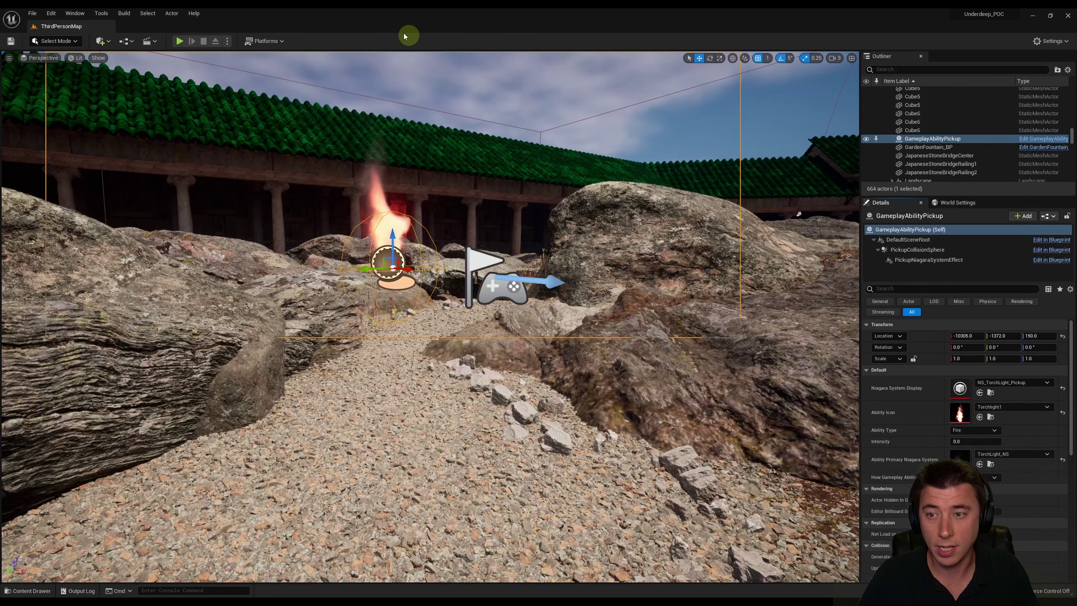
{"action": "left_click", "coordinate": [186, 43]}
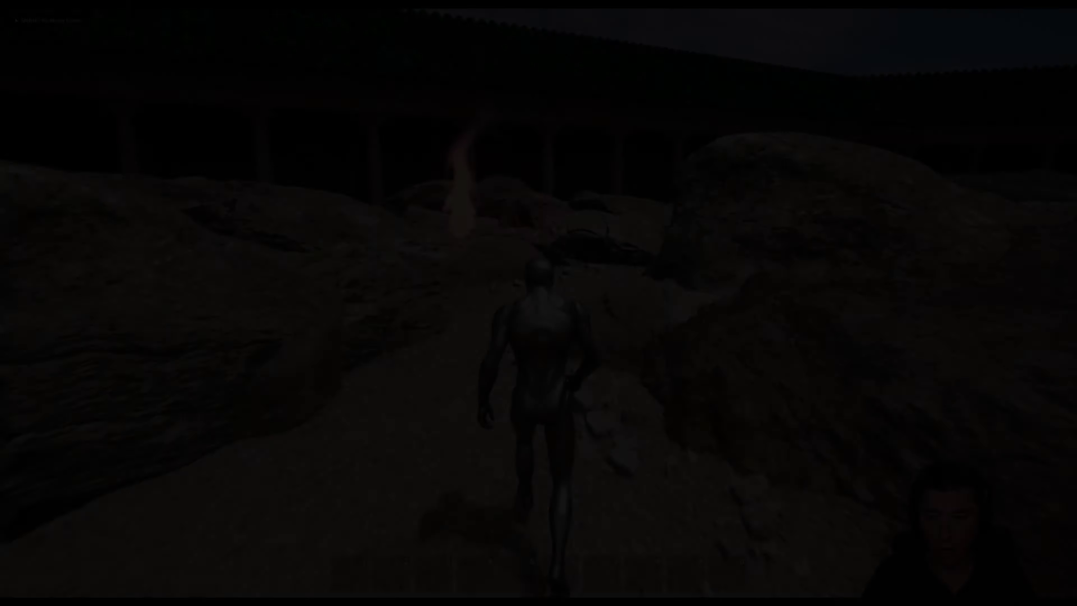
{"action": "key", "text": "1"}
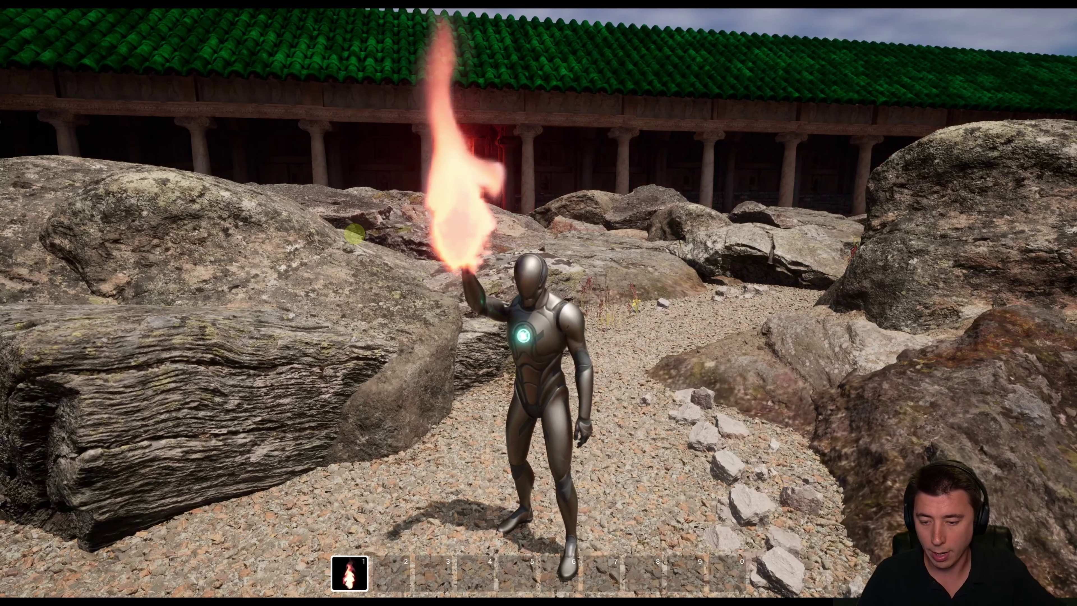
{"action": "key", "text": "w"}
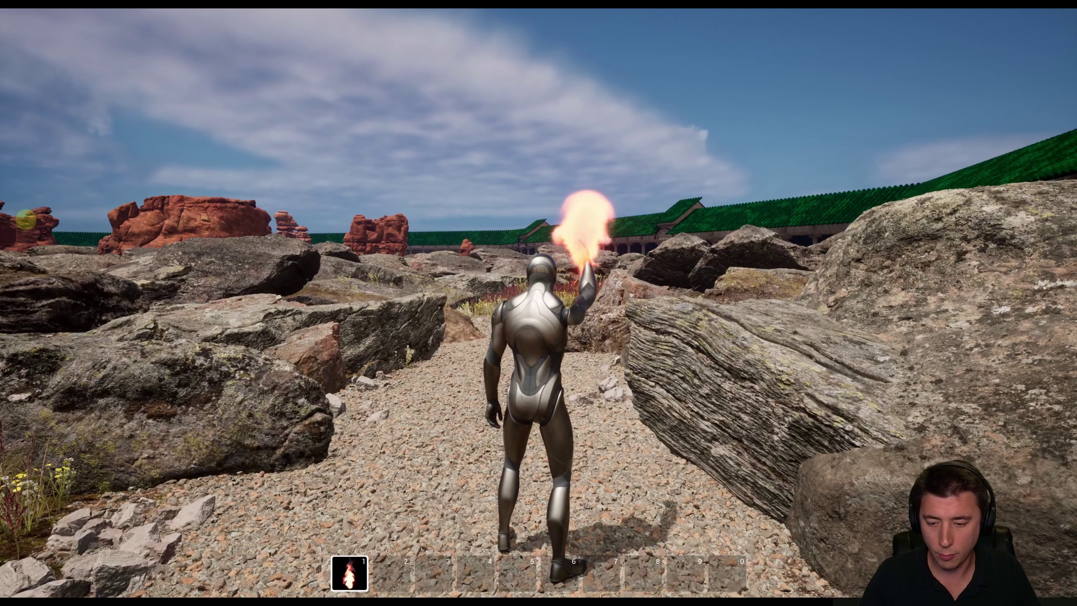
{"action": "key", "text": "1"}
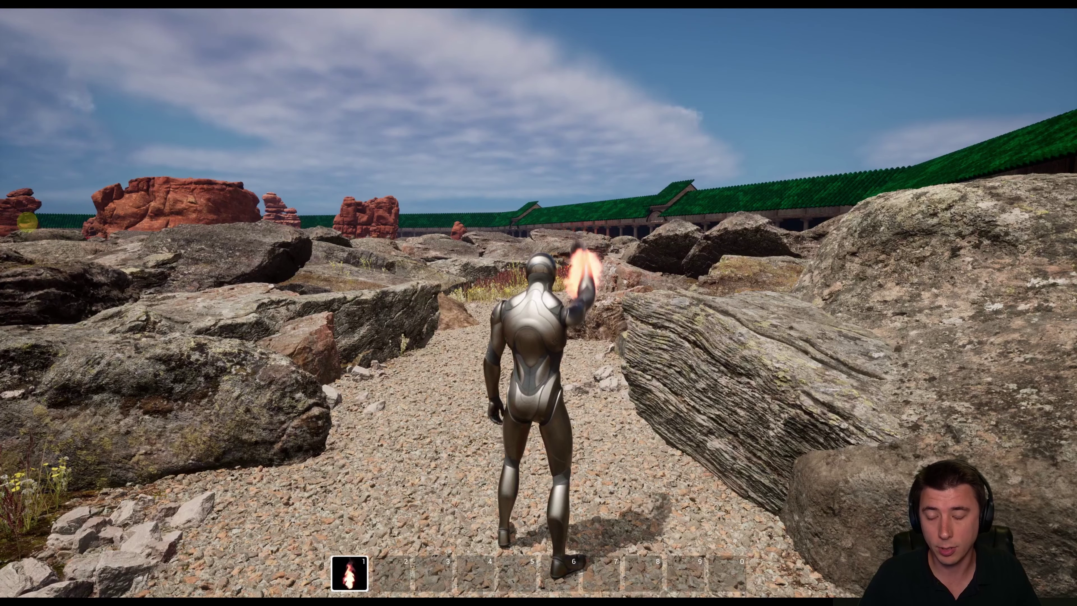
{"action": "key", "text": "1"}
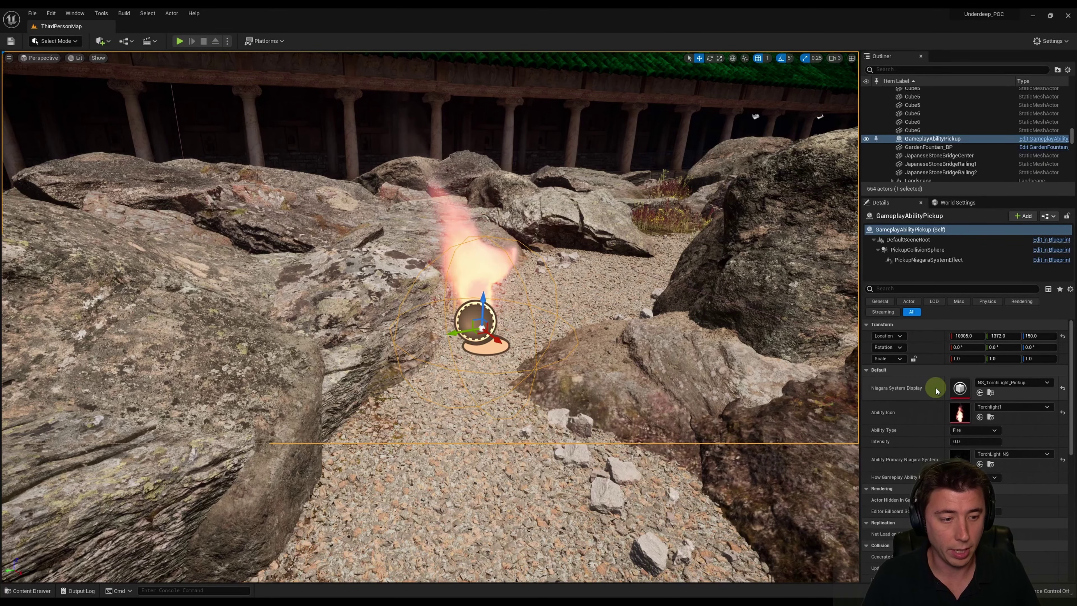
Give the pickup the Flamethrower1 ability icon, leaving the display effect unchanged
{"action": "left_click", "coordinate": [999, 383]}
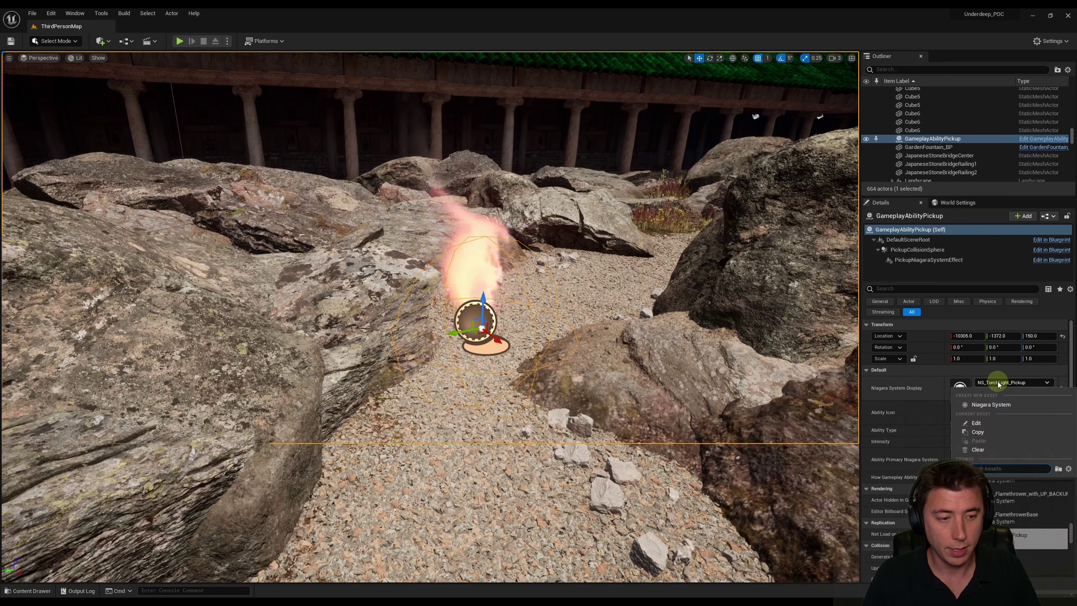
{"action": "type", "text": "flameth"}
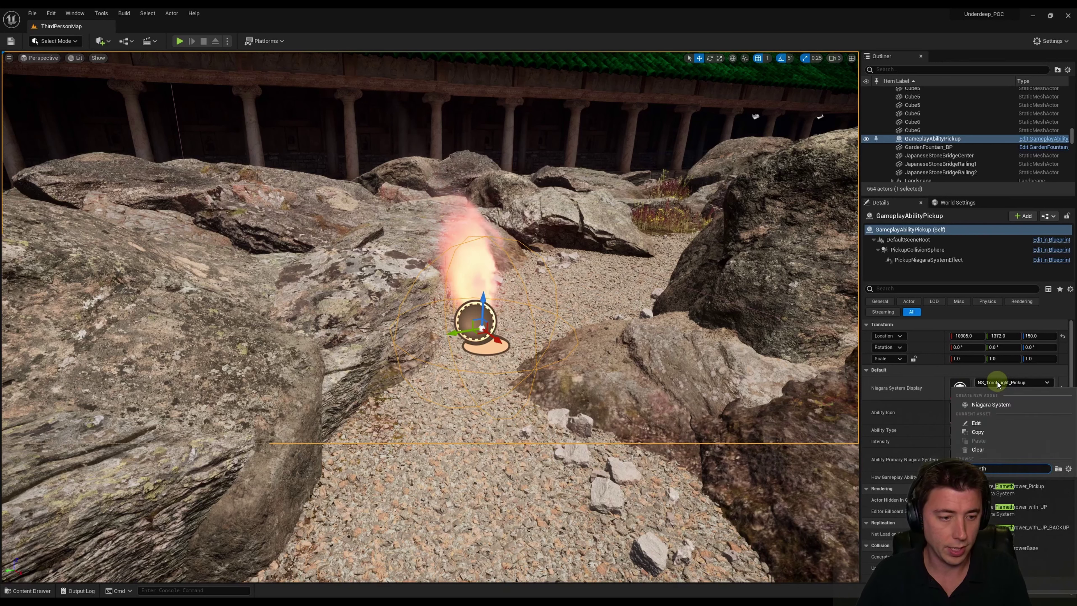
{"action": "key", "text": "Escape"}
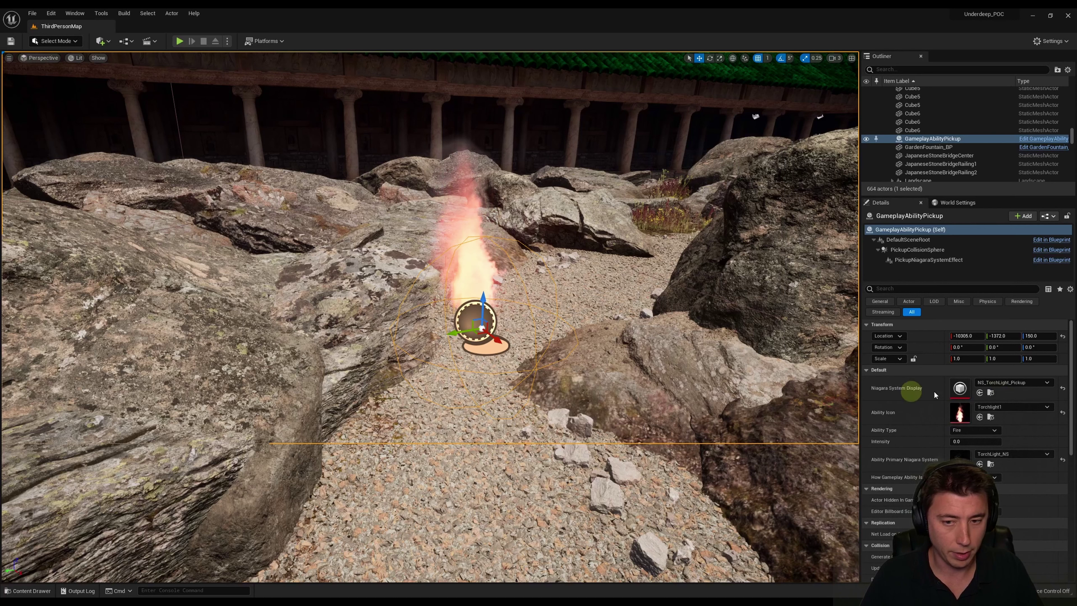
{"action": "left_click", "coordinate": [990, 406]}
{"action": "type", "text": "flamethrower"}
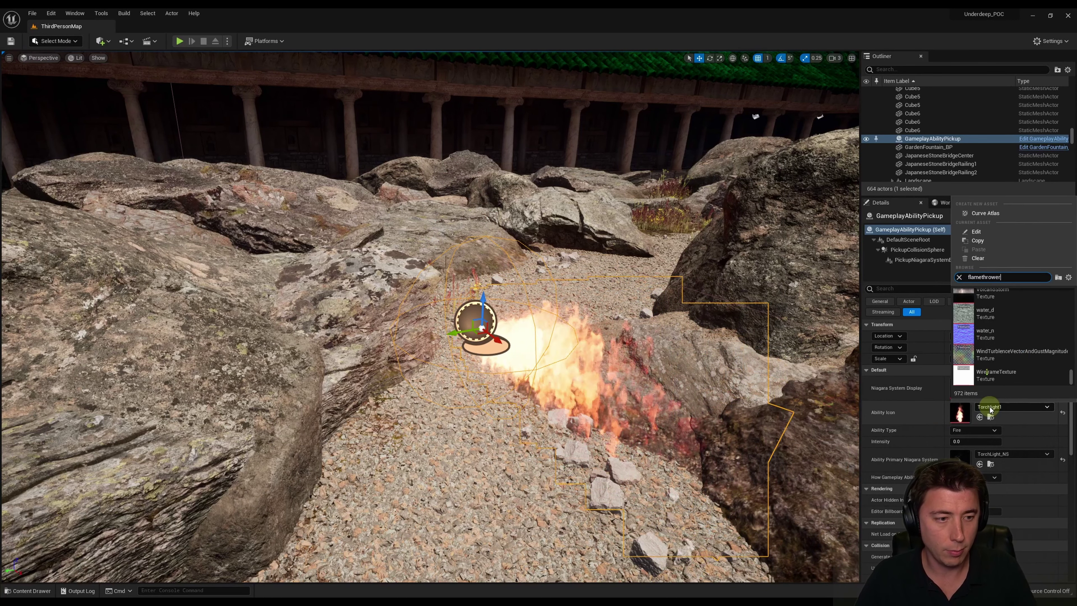
{"action": "key", "text": "Return"}
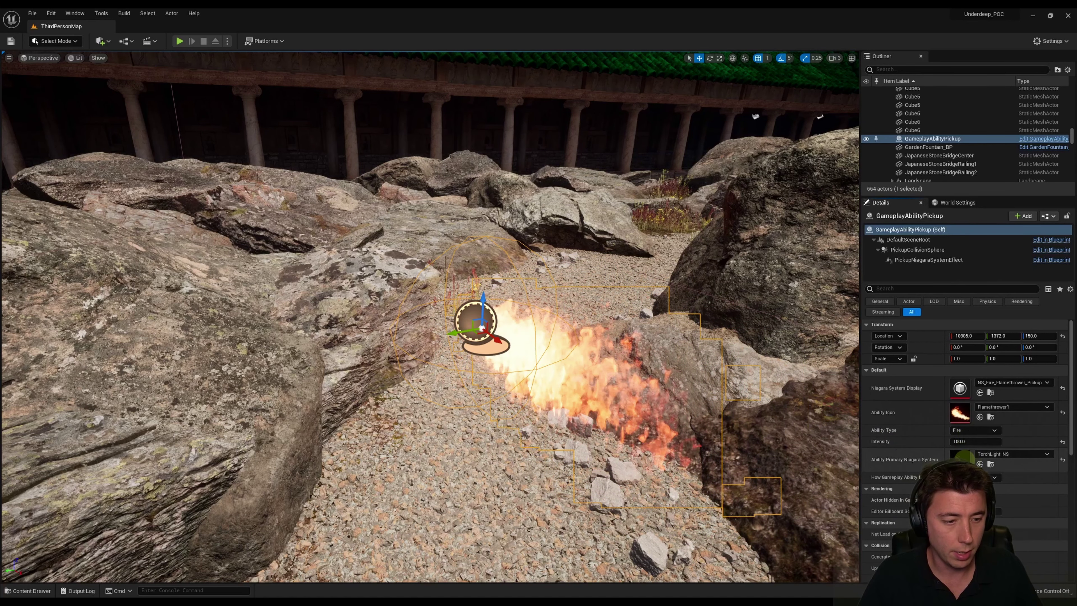
Set Ability Primary Niagara System to NS_Fire_Flamethrower_with_UP
{"action": "left_click", "coordinate": [997, 455]}
{"action": "type", "text": "Flamethrower"}
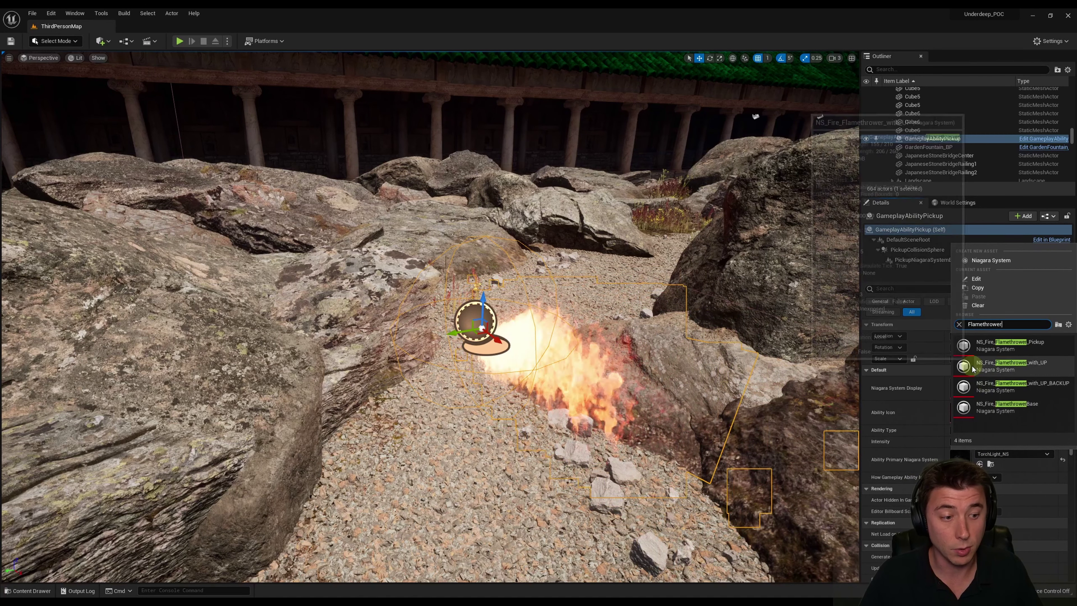
{"action": "left_click", "coordinate": [1013, 368]}
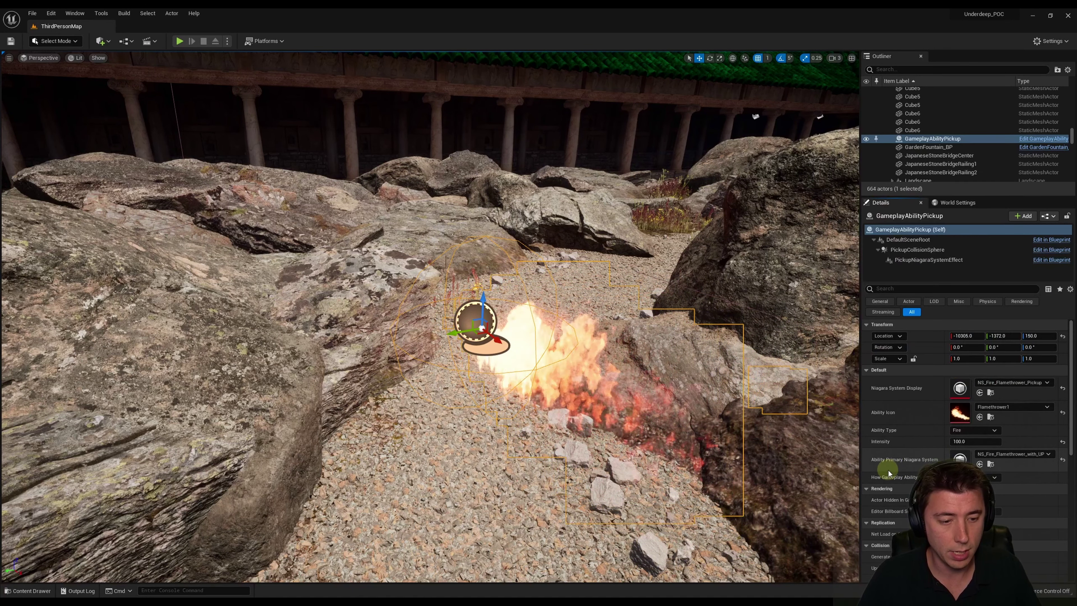
{"action": "left_click", "coordinate": [998, 501]}
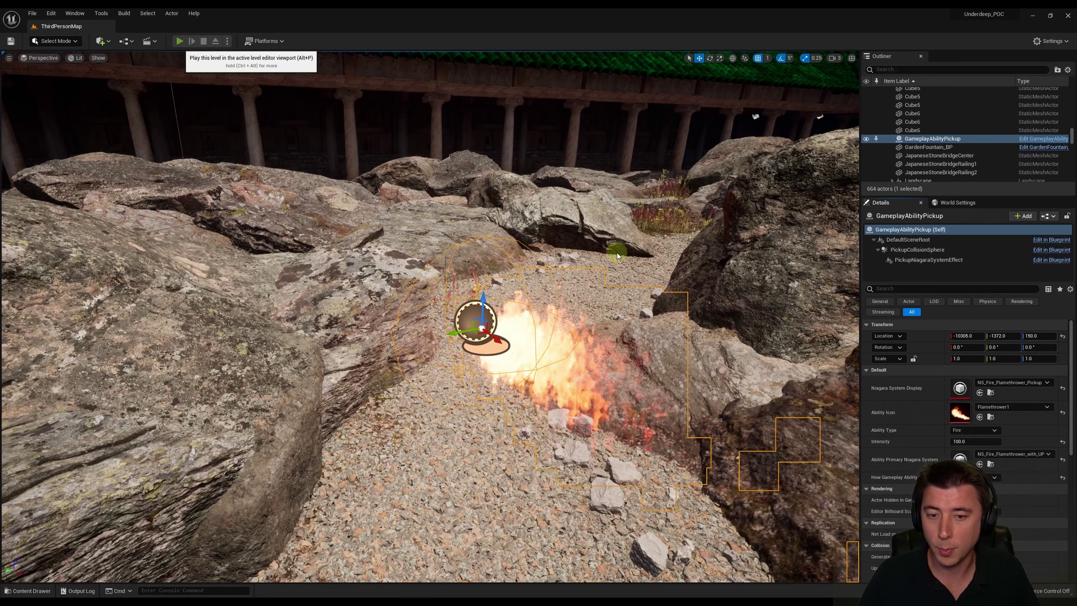
Play-test the level, spraying the slot-1 flamethrower three times while running forward
{"action": "key", "text": "w"}
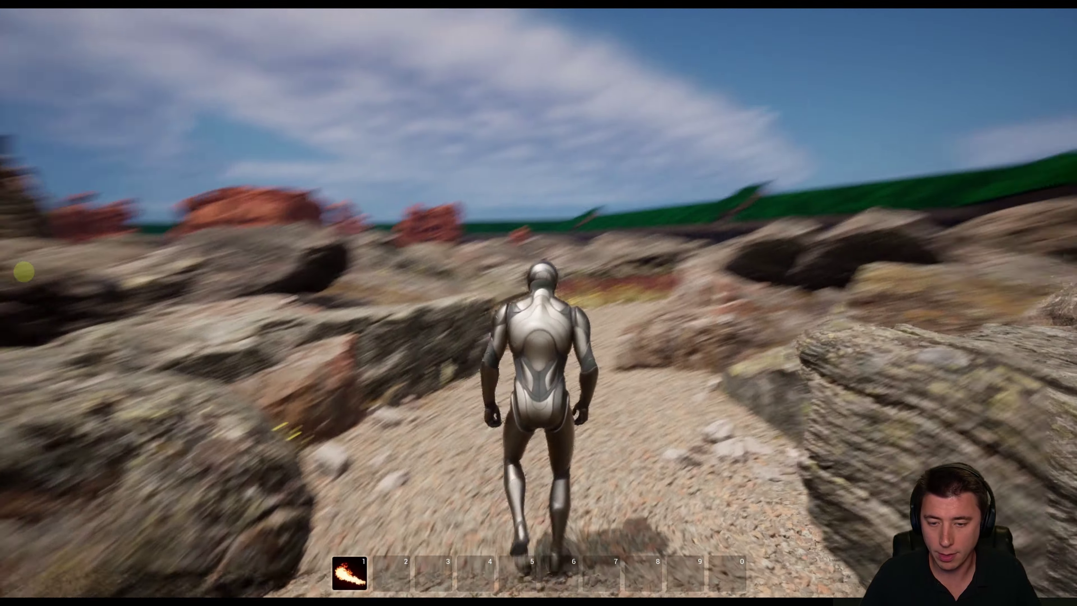
{"action": "key", "text": "1"}
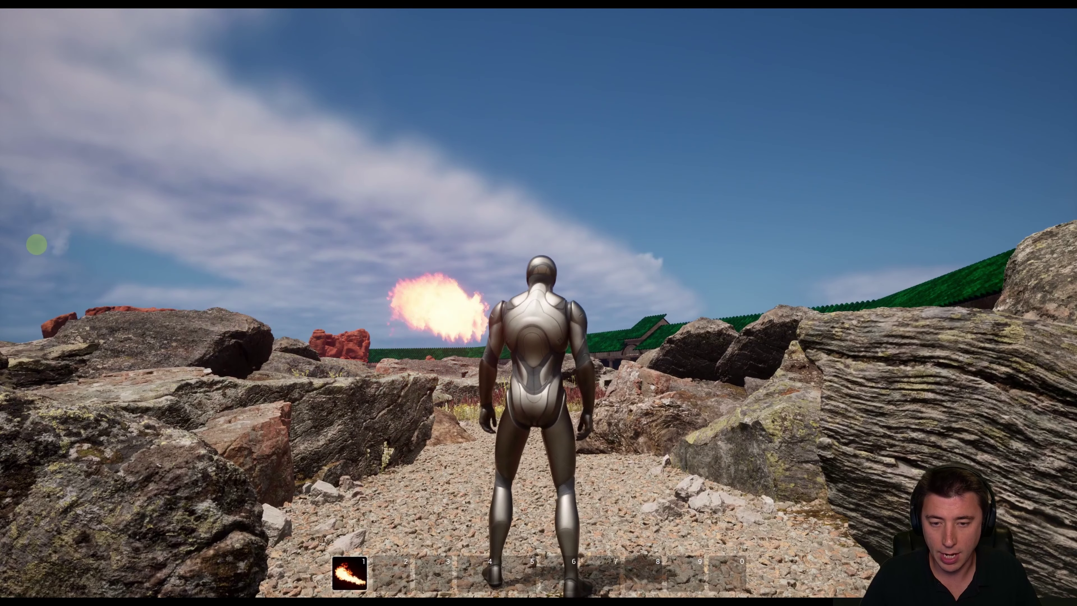
{"action": "key", "text": "w"}
{"action": "key", "text": "1"}
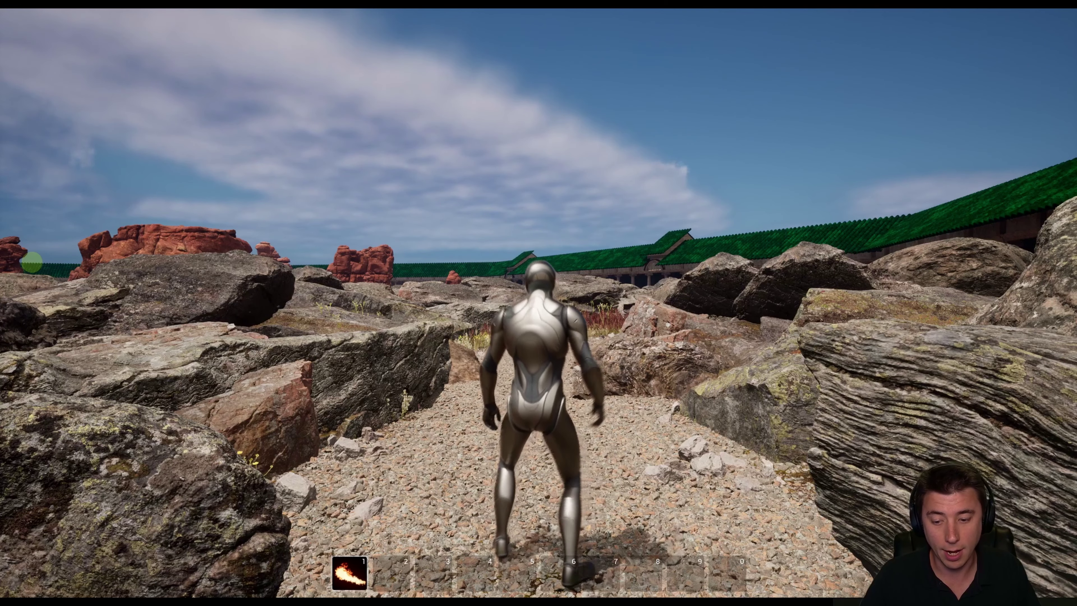
{"action": "key", "text": "1"}
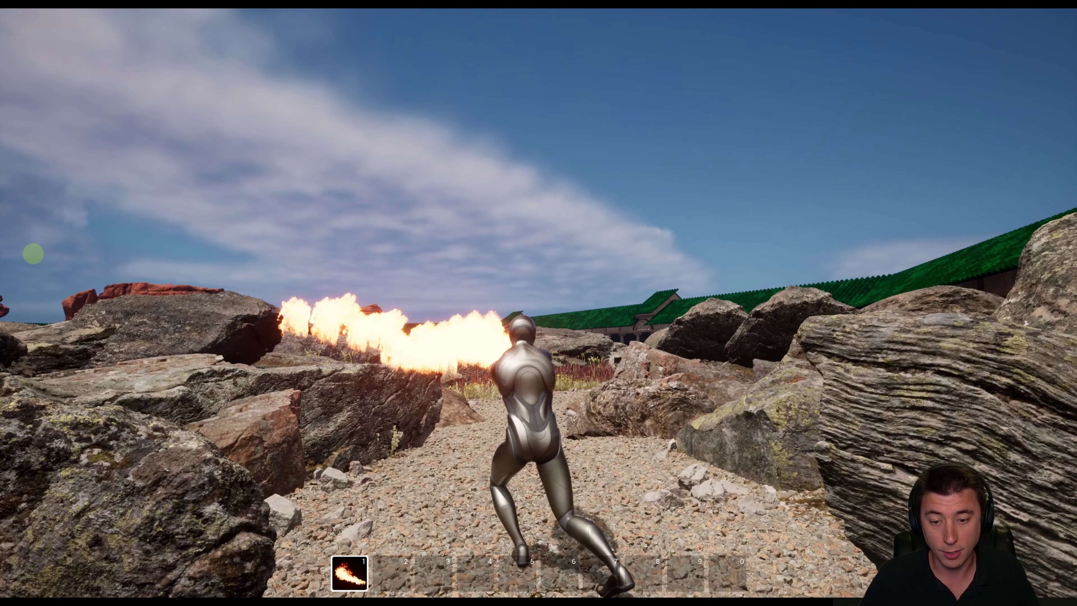
{"action": "key", "text": "w"}
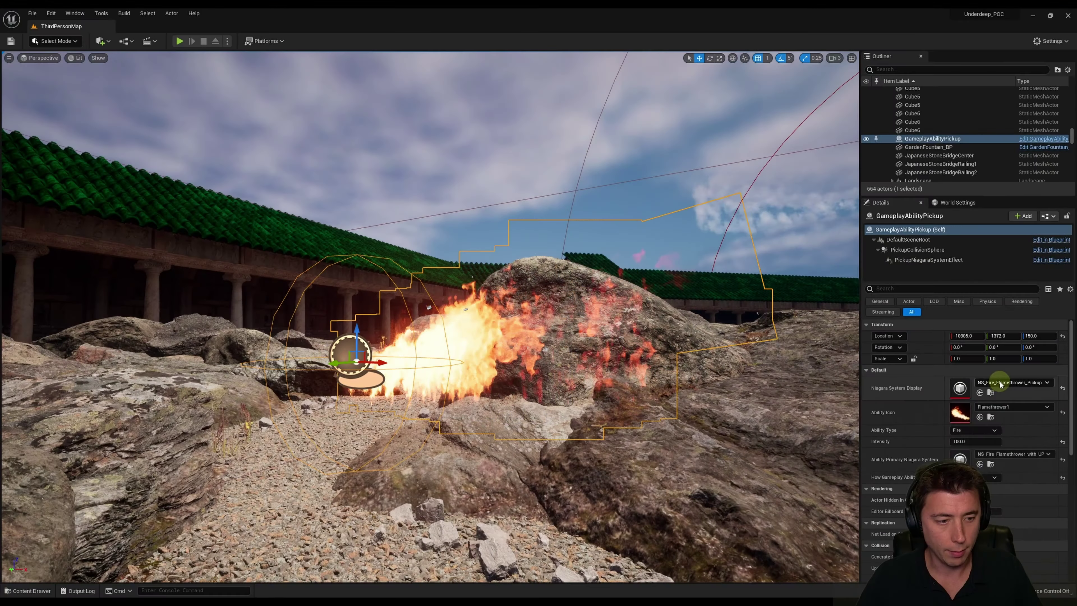
Set Niagara System Display to NS_Fire_Fireball_Pickup and the Ability Icon to Fireball1
{"action": "left_click", "coordinate": [1000, 382]}
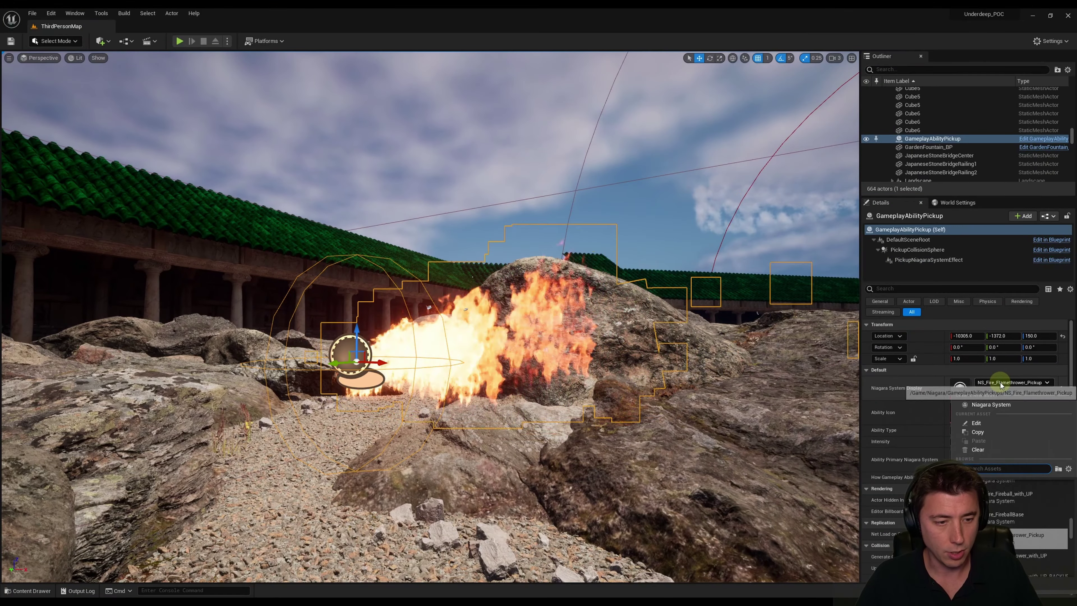
{"action": "type", "text": "fireball"}
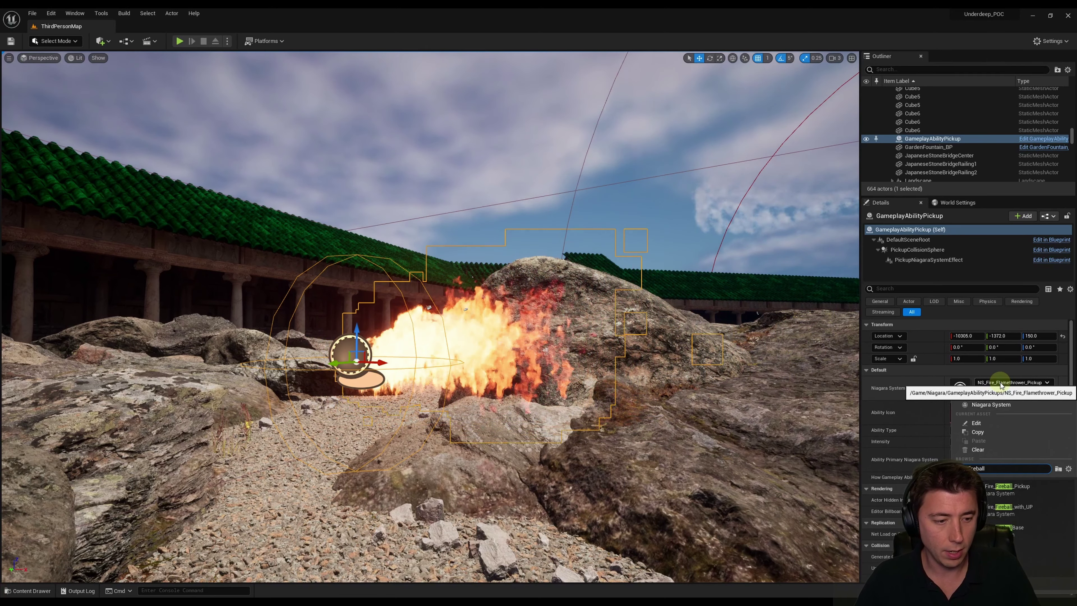
{"action": "left_click", "coordinate": [1007, 488]}
{"action": "left_click", "coordinate": [988, 407]}
{"action": "type", "text": "fir"}
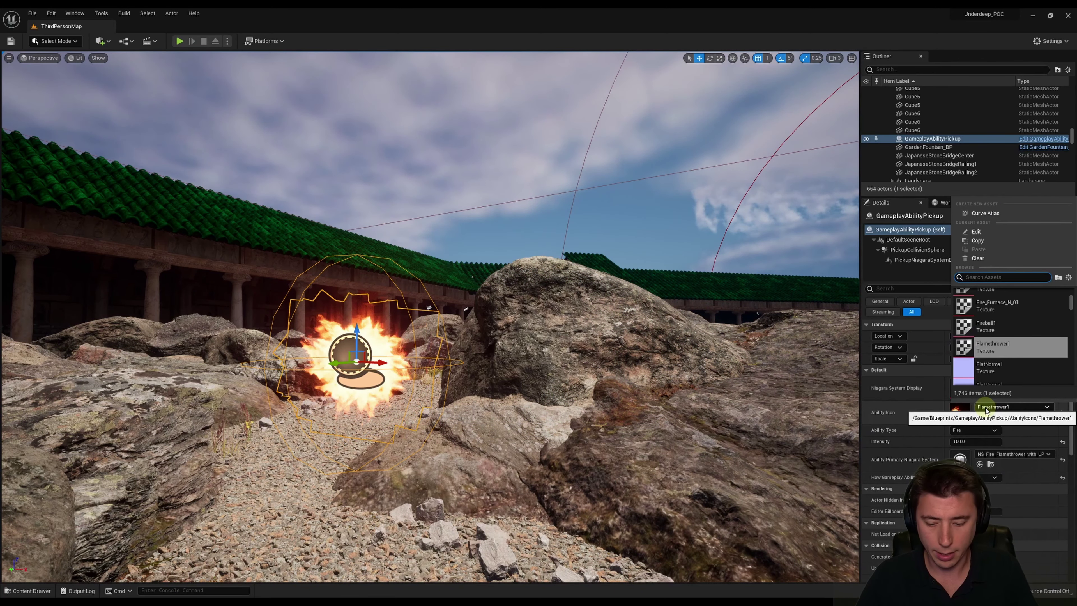
{"action": "type", "text": "eball"}
{"action": "left_click", "coordinate": [997, 305]}
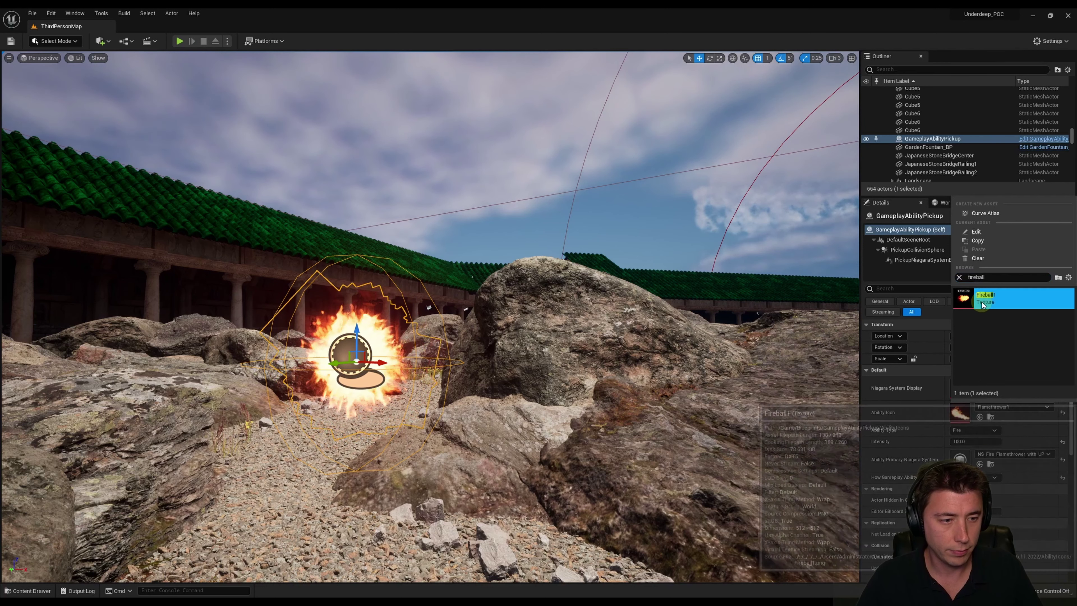
Set the primary Niagara effect to NS_Fire_Fireball_with_UP and start playing the level
{"action": "left_click", "coordinate": [1010, 459]}
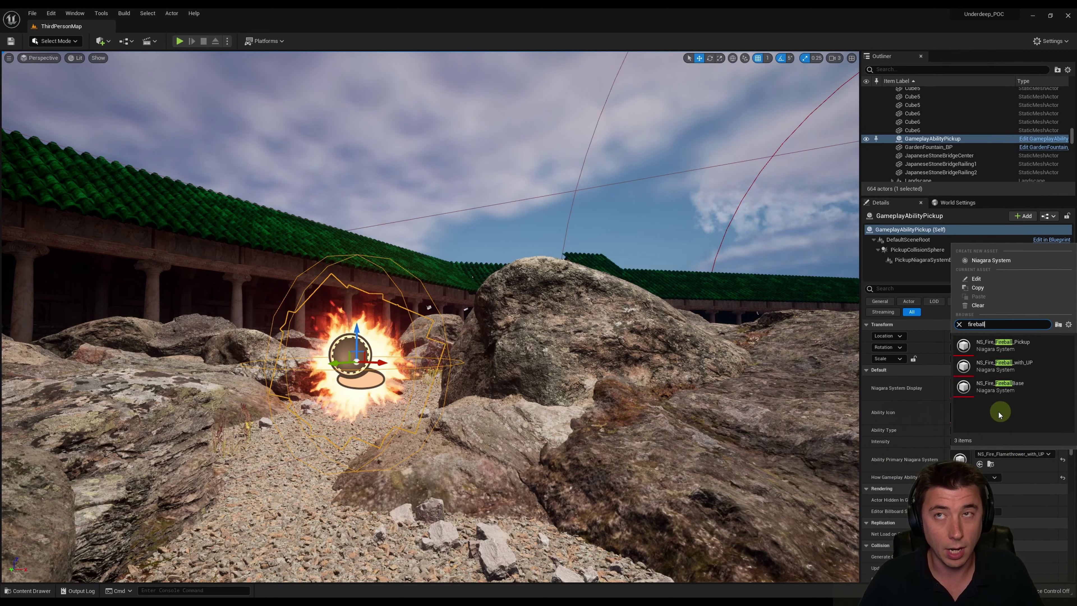
{"action": "left_click", "coordinate": [1007, 366]}
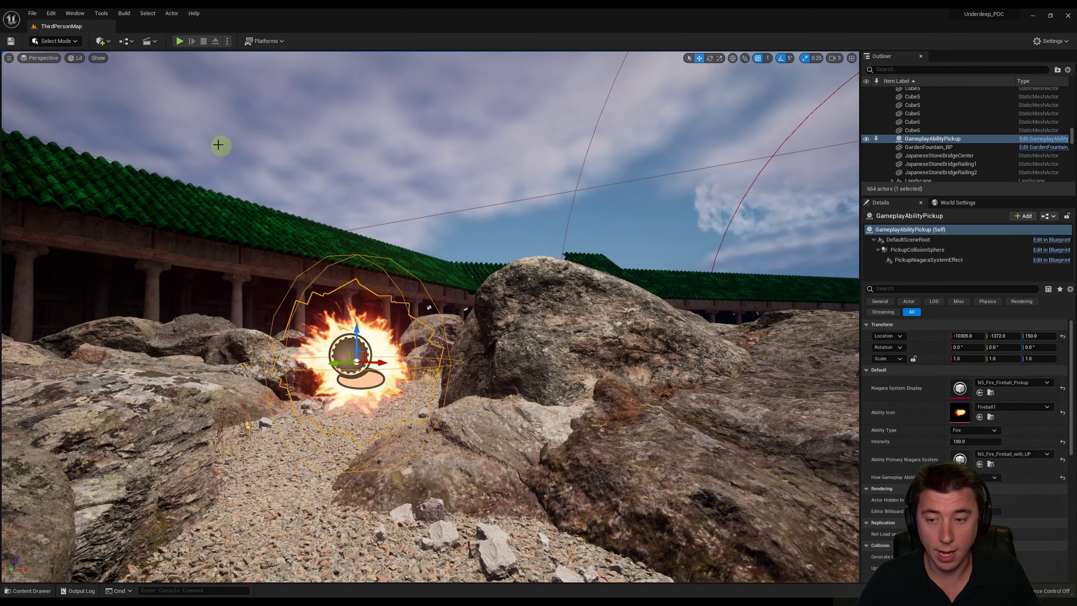
{"action": "left_click", "coordinate": [180, 40]}
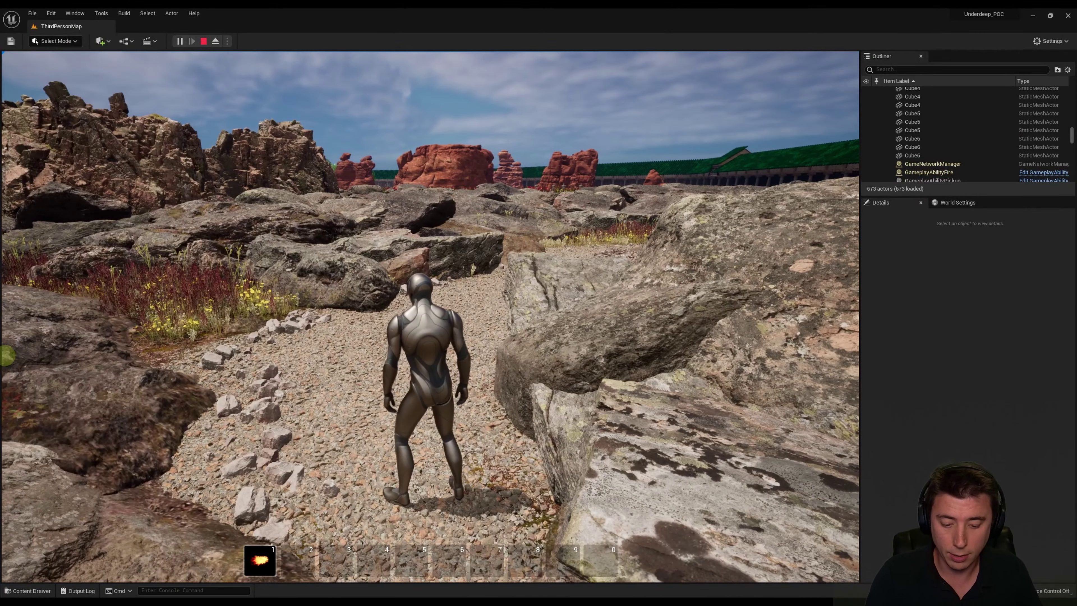
Play-test fullscreen, casting slot-1 fireballs three times while moving around
{"action": "key", "text": "F11"}
{"action": "key", "text": "w"}
{"action": "key", "text": "1"}
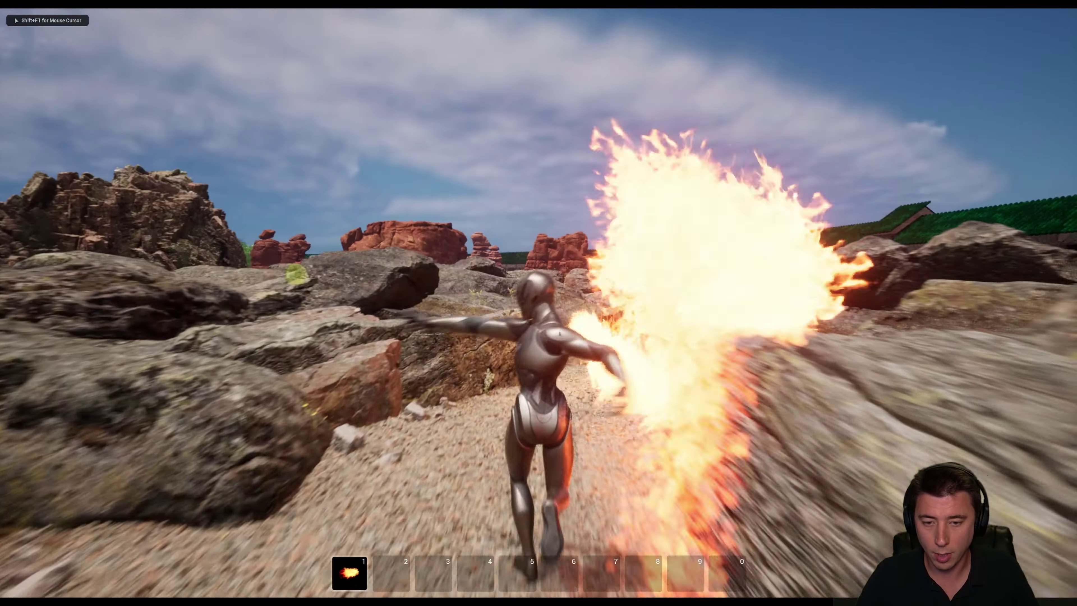
{"action": "key", "text": "1"}
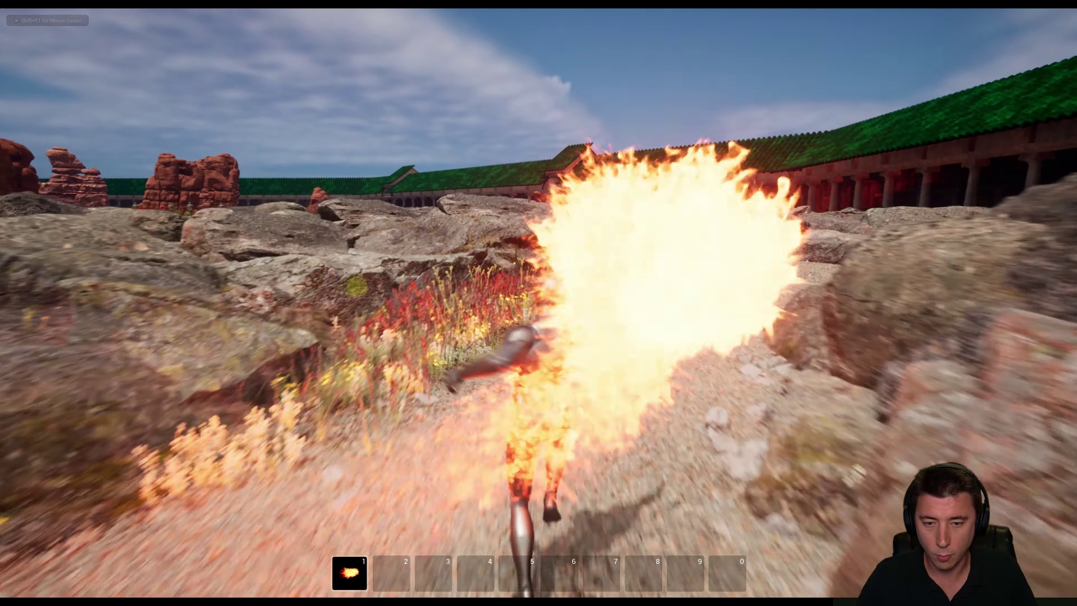
{"action": "key", "text": "1"}
{"action": "key", "text": "1"}
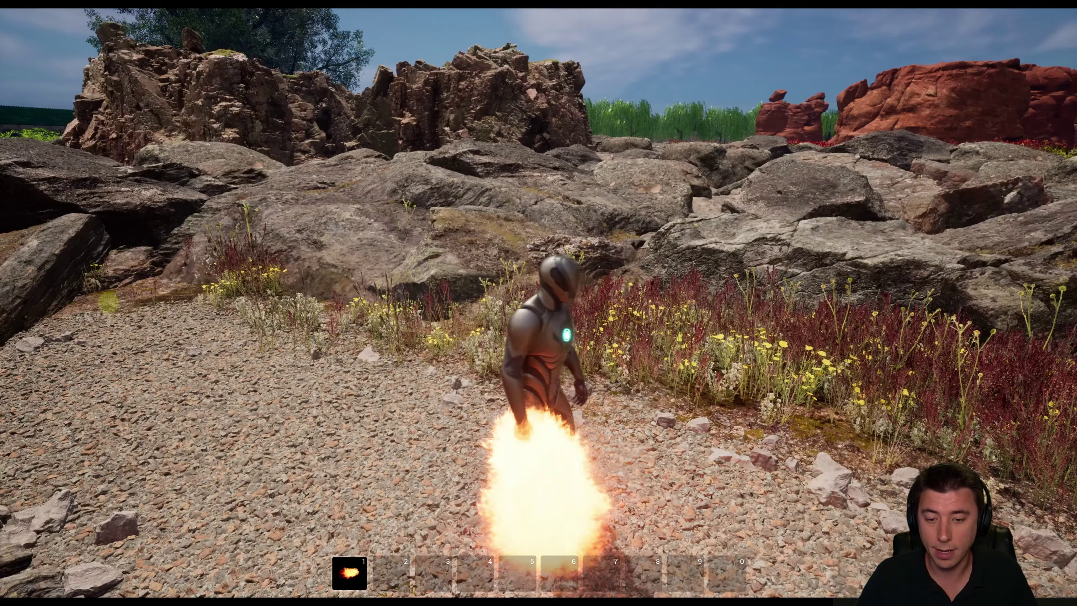
{"action": "key", "text": "w"}
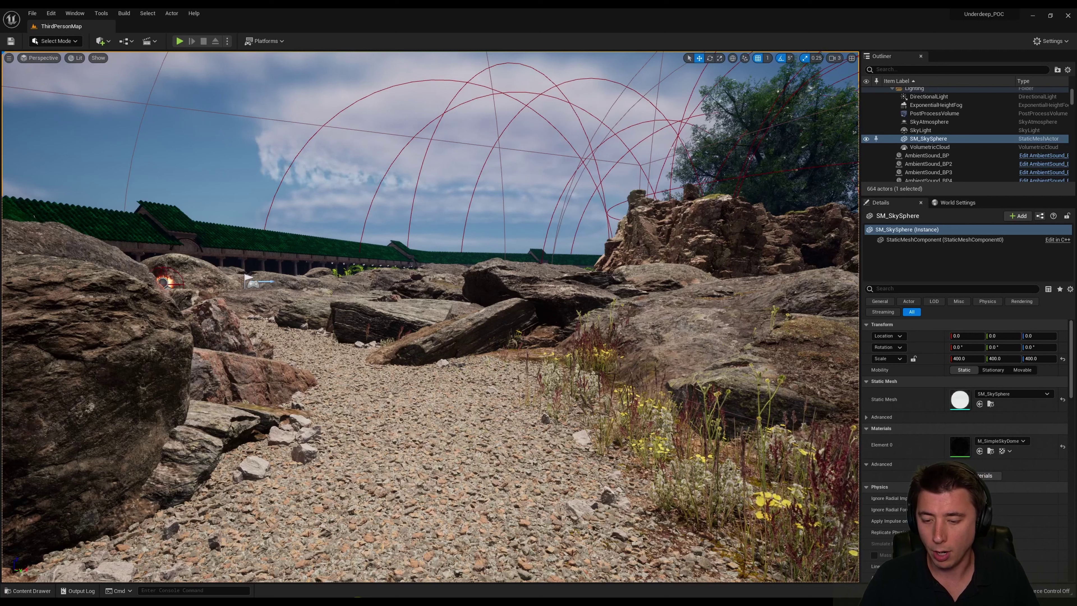
Bring up GameplayAbilityFire and inspect the Play Montage, Anim Notify and Spawn System nodes
{"action": "mouse_move", "coordinate": [358, 597]}
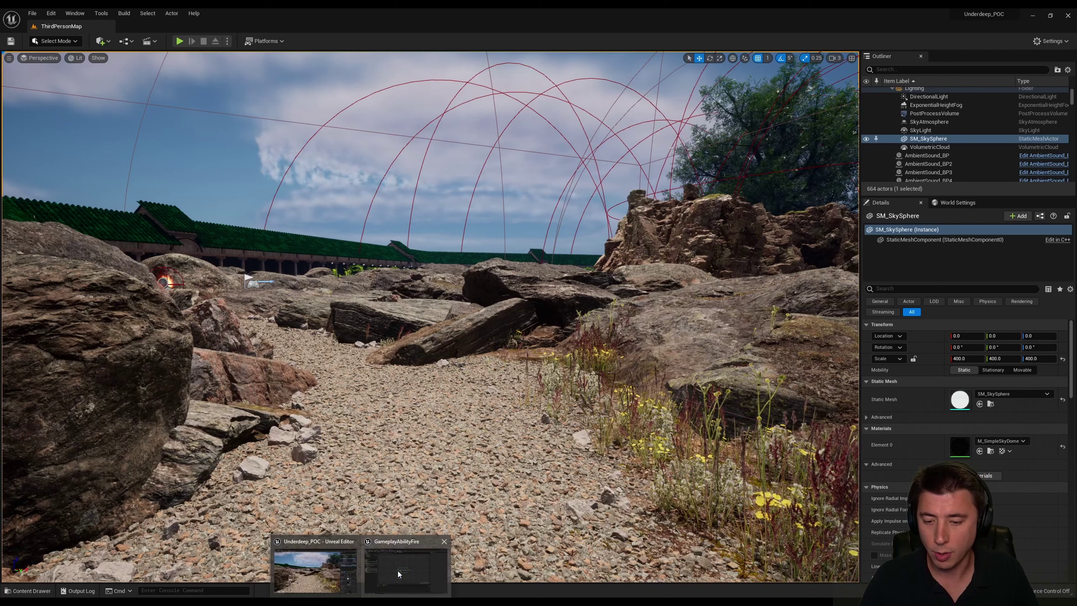
{"action": "left_click", "coordinate": [398, 573]}
{"action": "left_click", "coordinate": [228, 187]}
{"action": "scroll", "coordinate": [449, 311], "scroll_direction": "up", "scroll_amount": 4}
{"action": "scroll", "coordinate": [442, 270], "scroll_direction": "up", "scroll_amount": 2}
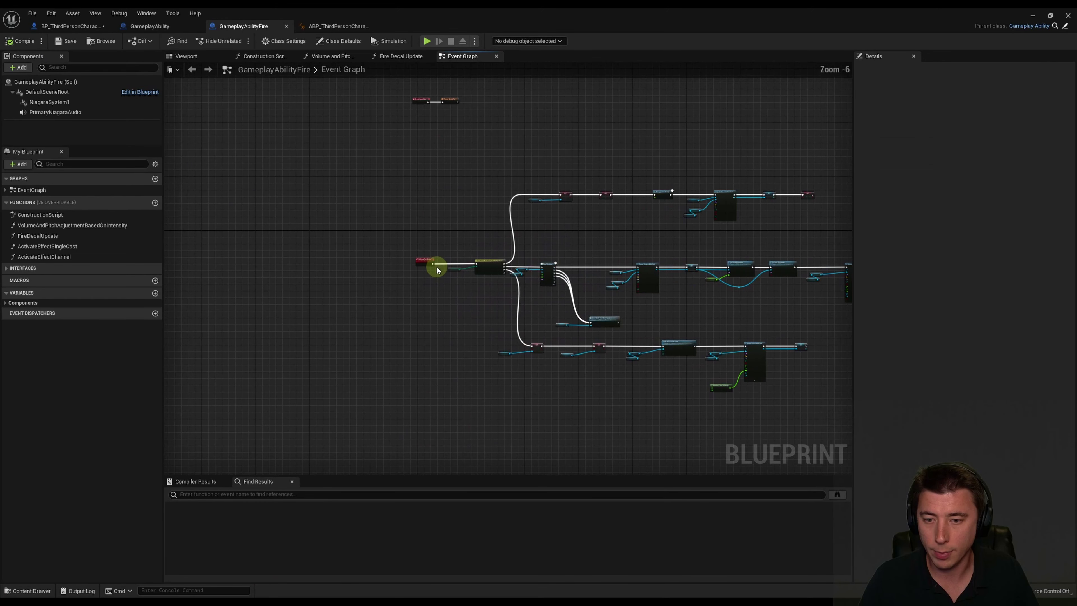
{"action": "scroll", "coordinate": [437, 270], "scroll_direction": "up", "scroll_amount": 3}
{"action": "scroll", "coordinate": [413, 255], "scroll_direction": "up", "scroll_amount": 2}
{"action": "right_click_drag", "start_coordinate": [645, 355], "coordinate": [369, 333]}
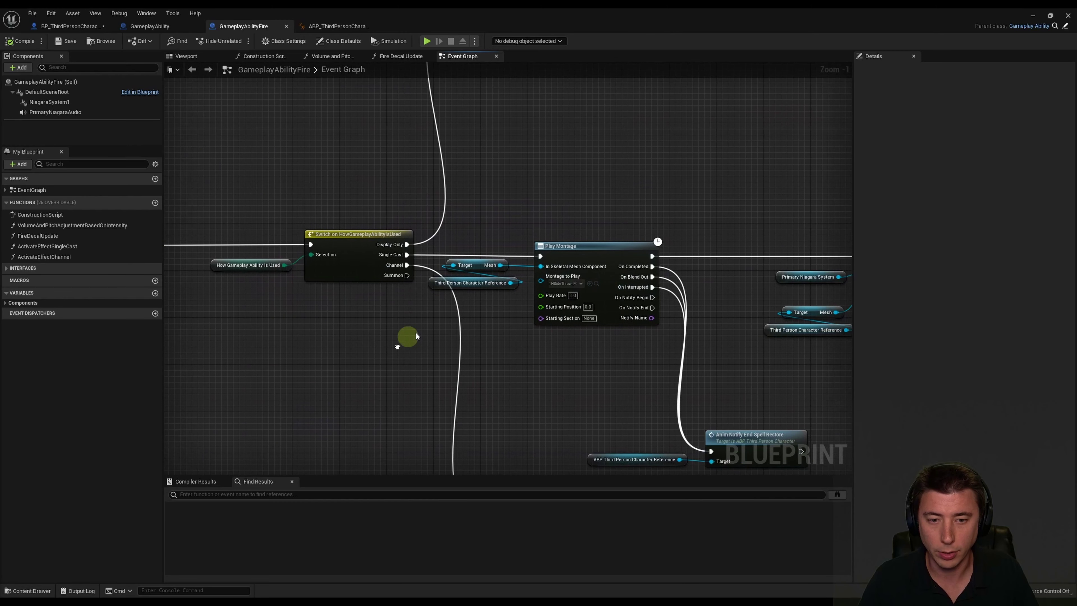
{"action": "mouse_move", "coordinate": [568, 360]}
{"action": "right_mouse_down"}
{"action": "mouse_move", "coordinate": [491, 301]}
{"action": "mouse_move", "coordinate": [715, 315]}
{"action": "right_mouse_up"}
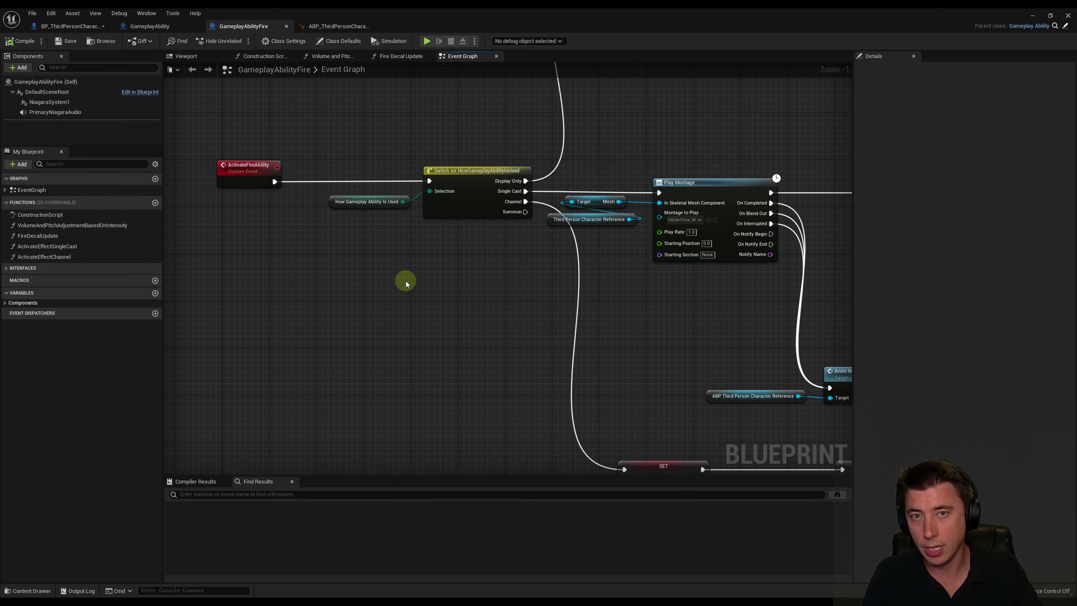
{"action": "right_click_drag", "start_coordinate": [580, 294], "coordinate": [442, 297]}
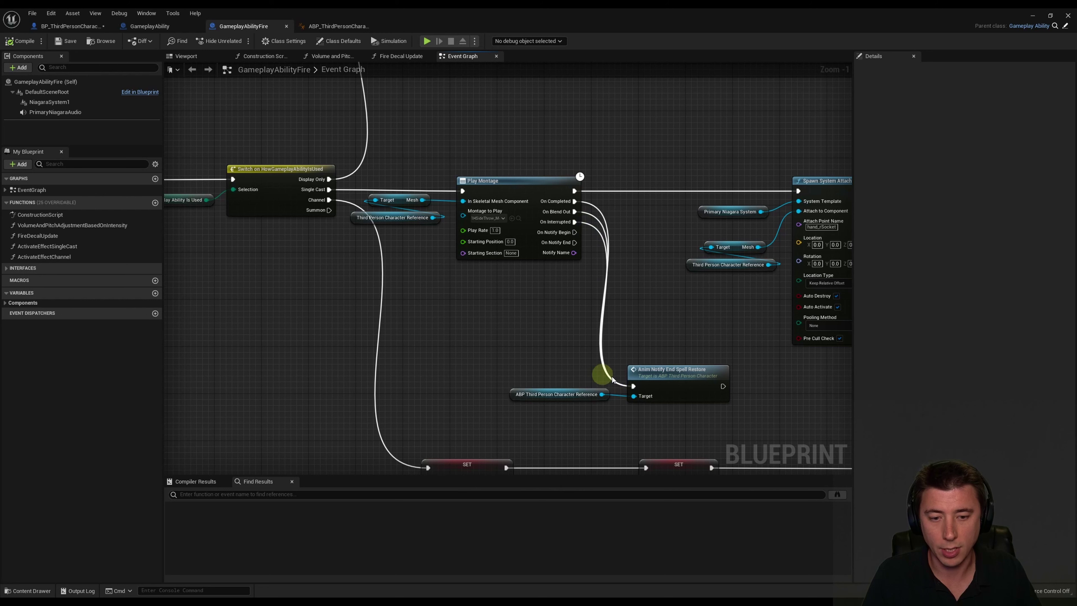
{"action": "right_click_drag", "start_coordinate": [566, 326], "coordinate": [495, 310]}
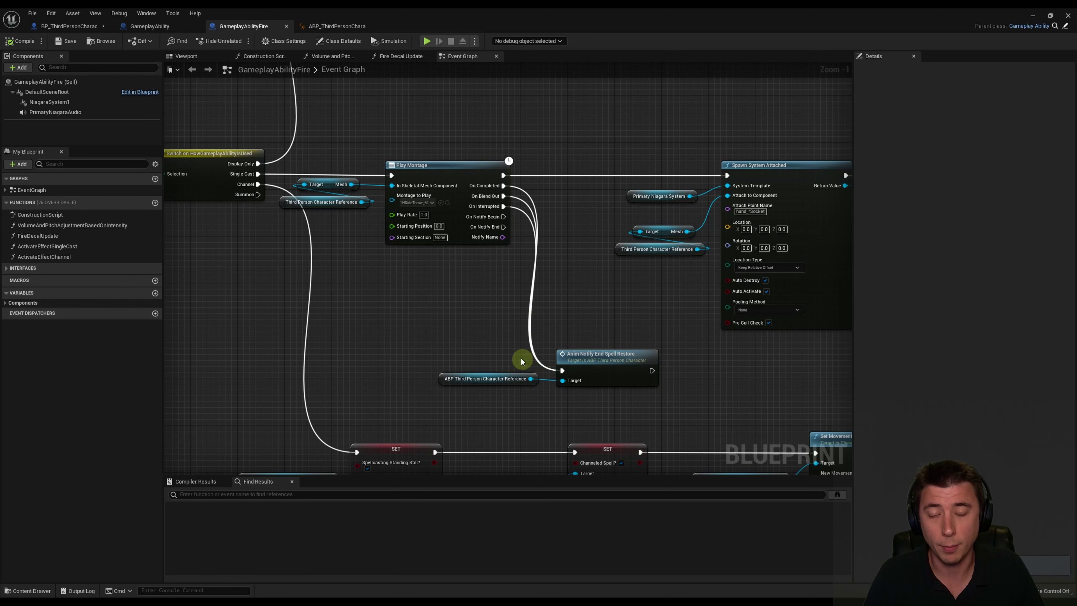
{"action": "right_click_drag", "start_coordinate": [499, 340], "coordinate": [504, 330]}
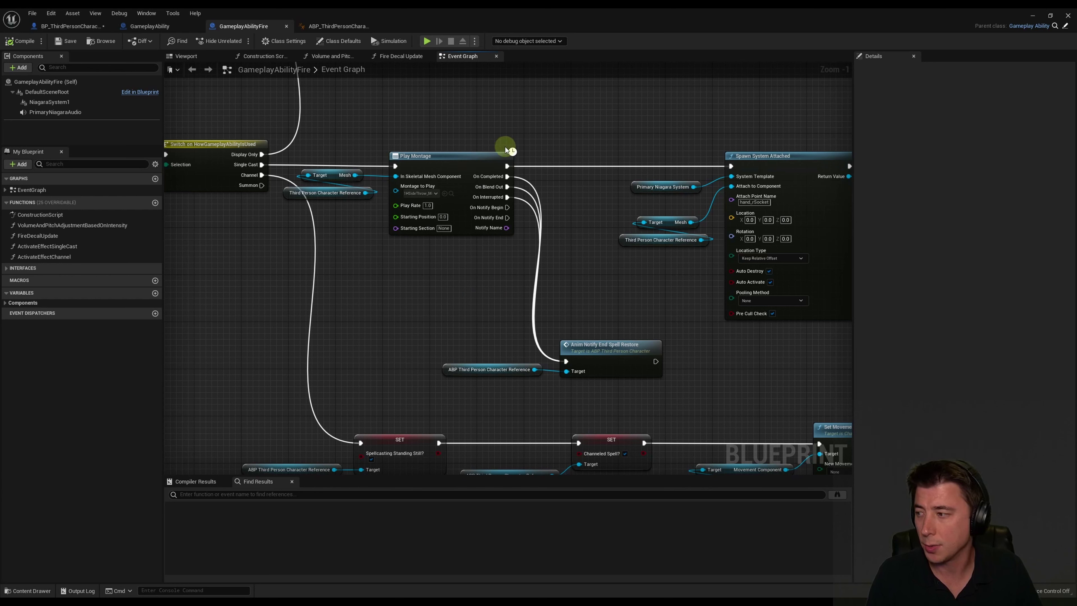
Add a SET Able to be Activated or Deactivated after the montage completes, shifting the top row right
{"action": "left_click_drag", "start_coordinate": [507, 166], "coordinate": [542, 155]}
{"action": "type", "text": "set"}
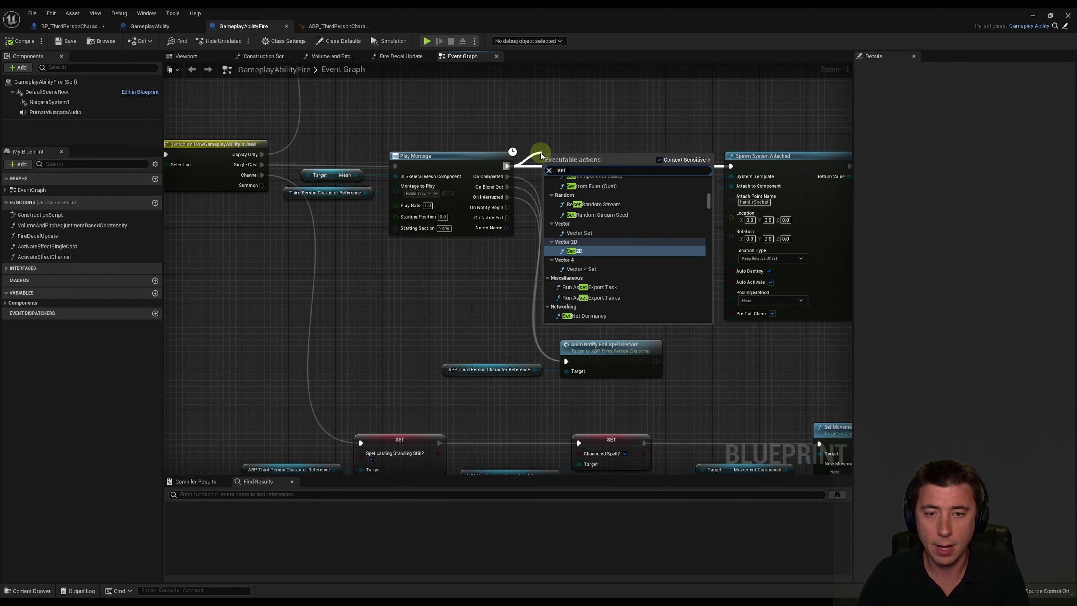
{"action": "type", "text": " ableto"}
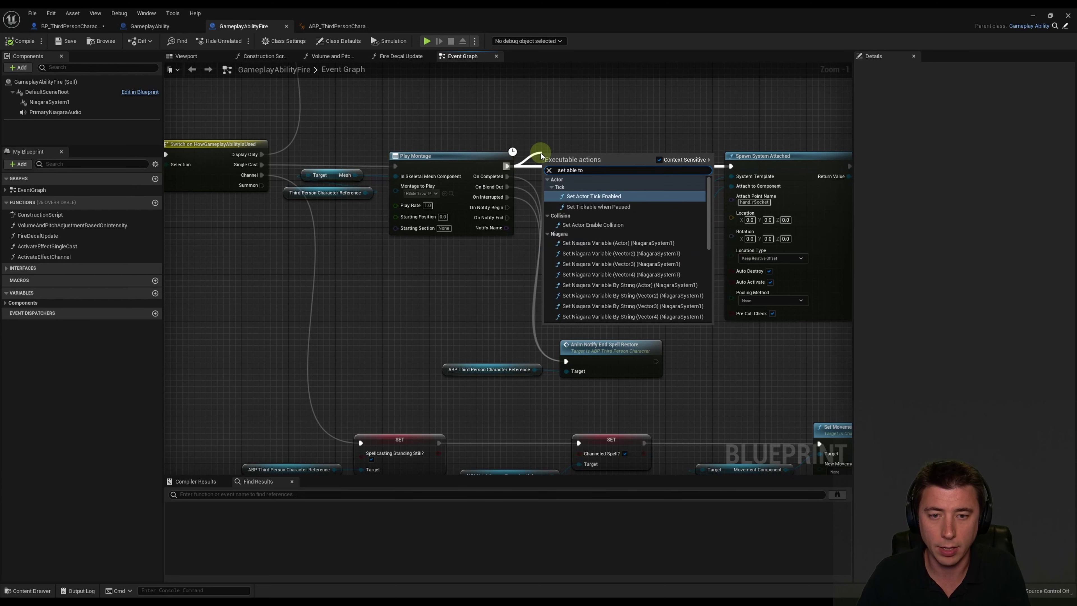
{"action": "type", "text": " be a"}
{"action": "key", "text": "Return"}
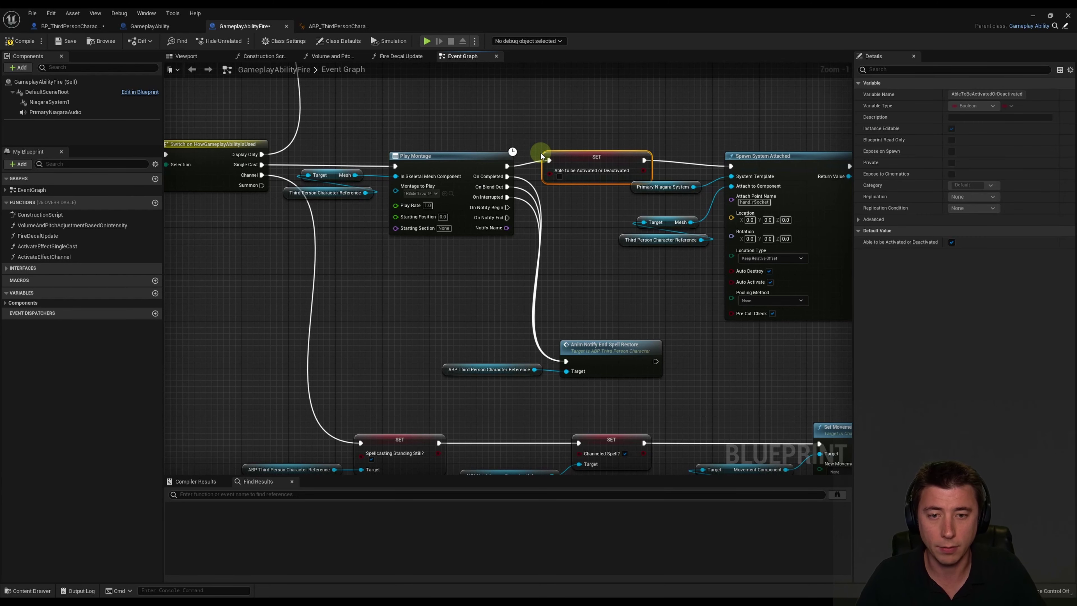
{"action": "right_click_drag", "start_coordinate": [681, 147], "coordinate": [472, 149]}
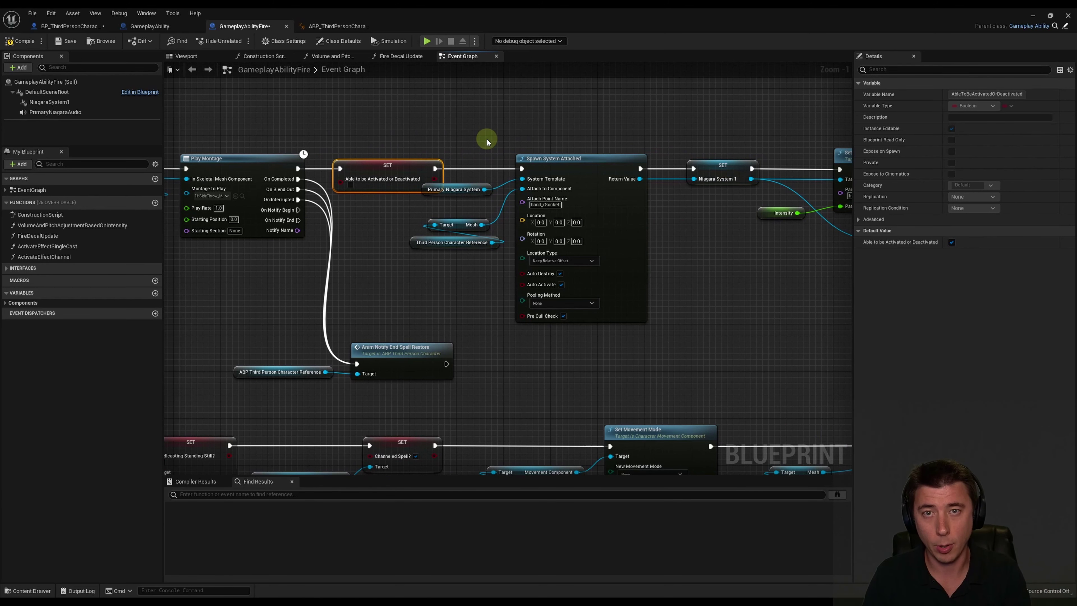
{"action": "scroll", "coordinate": [467, 138], "scroll_direction": "down", "scroll_amount": 3}
{"action": "right_click_drag", "start_coordinate": [457, 130], "coordinate": [382, 137]}
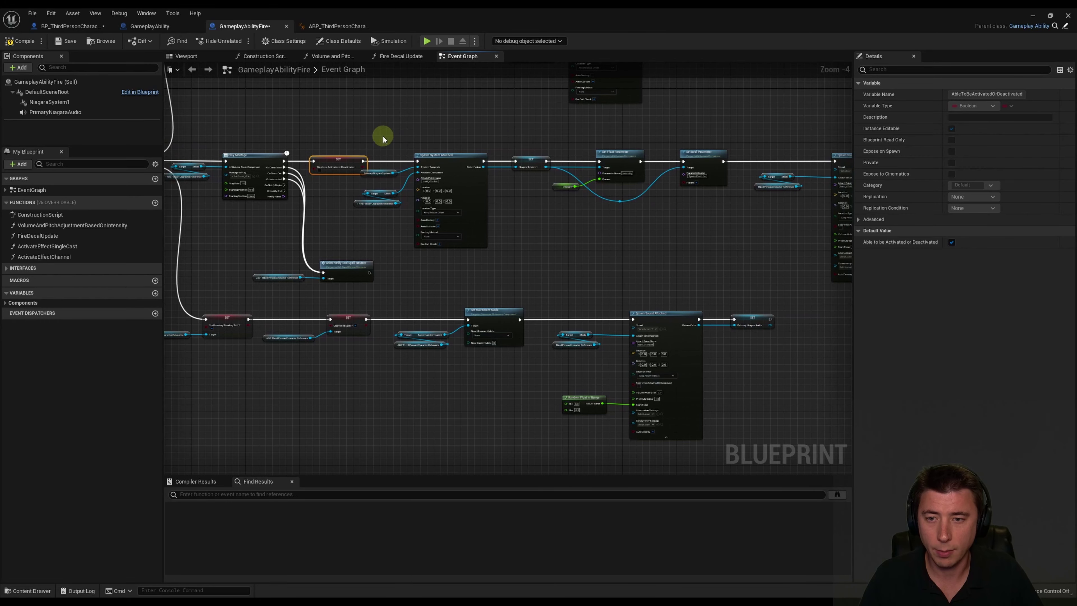
{"action": "left_click_drag", "start_coordinate": [383, 137], "coordinate": [818, 260]}
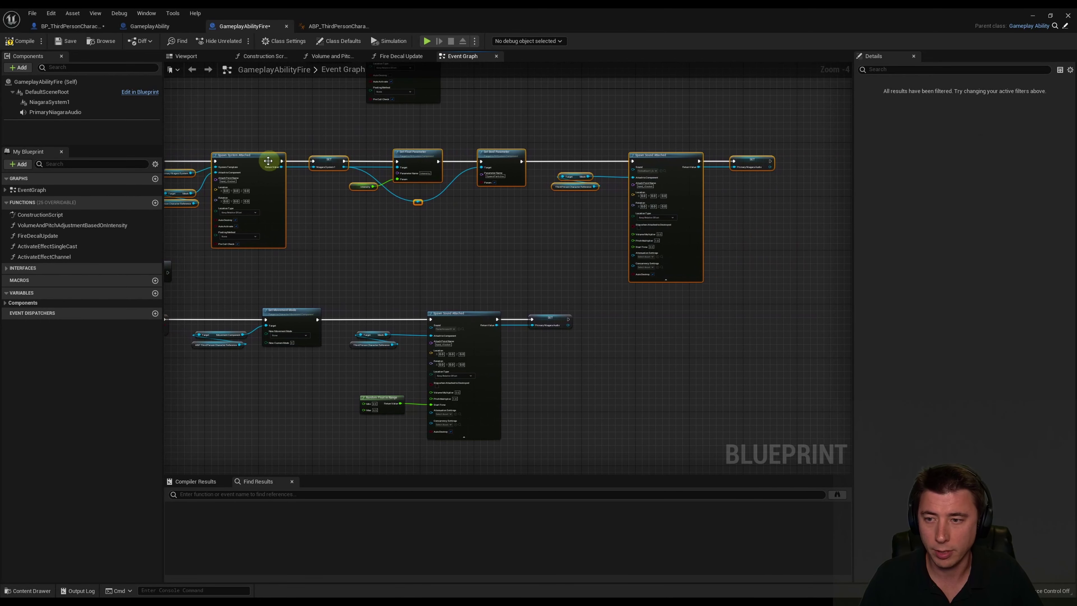
{"action": "left_click_drag", "start_coordinate": [268, 161], "coordinate": [298, 163]}
{"action": "scroll", "coordinate": [426, 228], "scroll_direction": "up", "scroll_amount": 4}
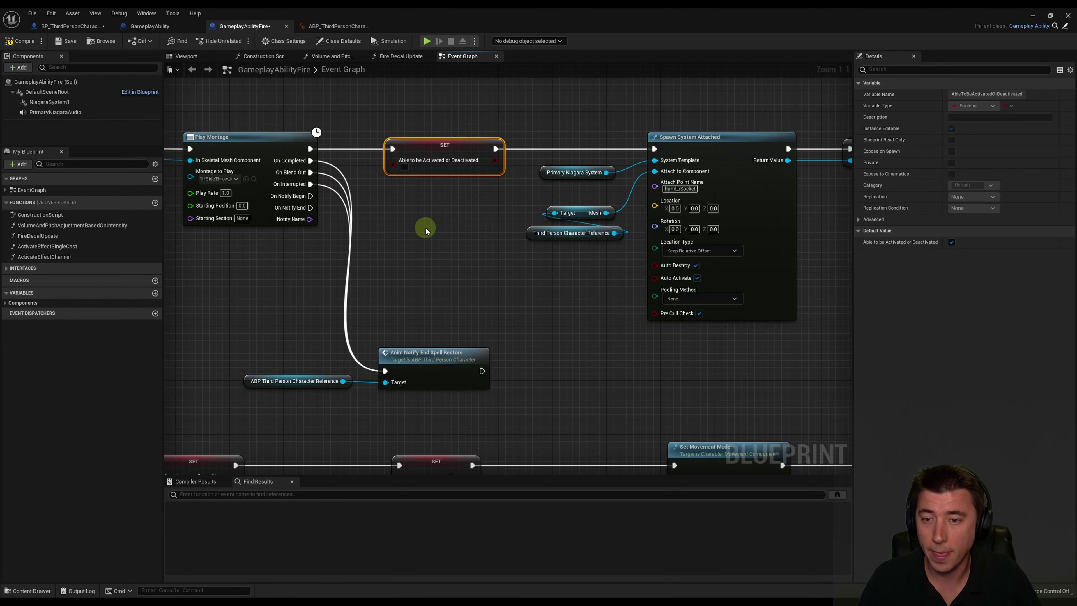
{"action": "right_click_drag", "start_coordinate": [425, 230], "coordinate": [454, 270]}
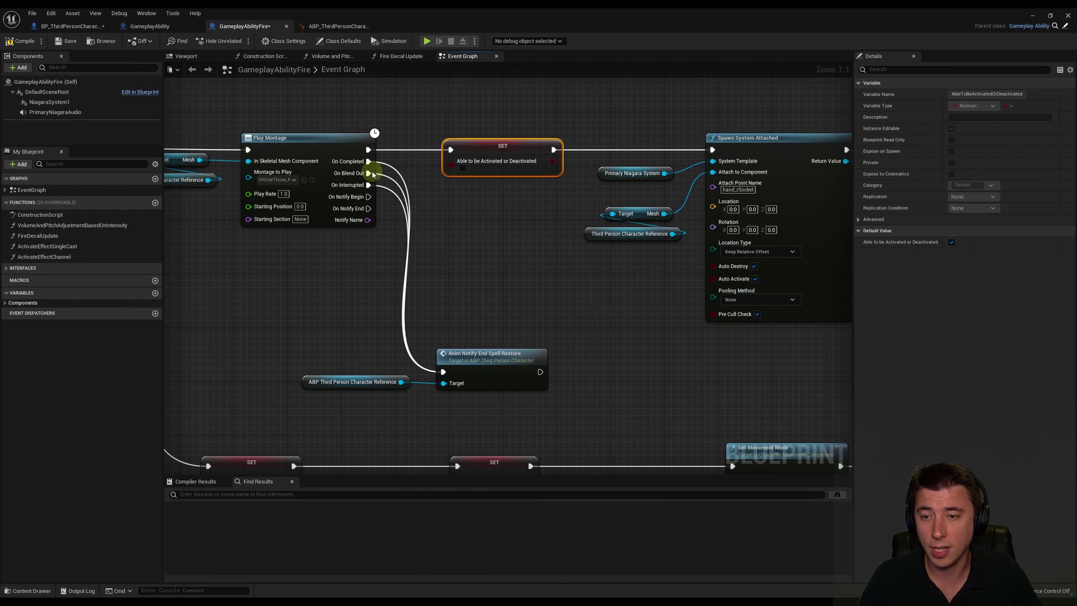
Break the On Blend Out and On Interrupted links to End Spell Restore, then compile
{"action": "left_click_drag", "start_coordinate": [372, 174], "coordinate": [443, 373]}
{"action": "left_click", "coordinate": [483, 313]}
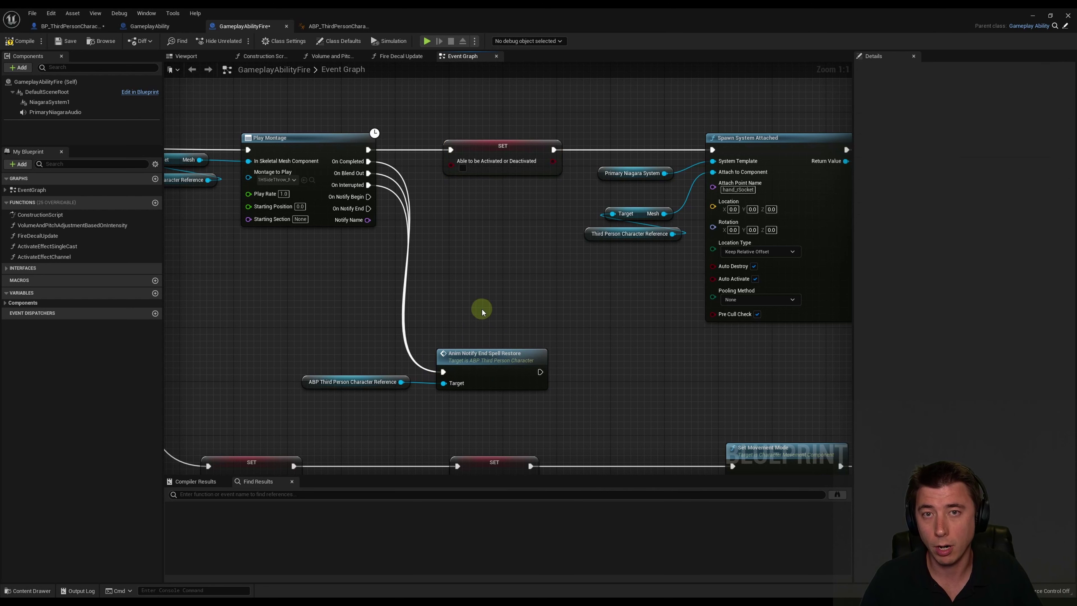
{"action": "left_click", "coordinate": [387, 180], "text": "alt"}
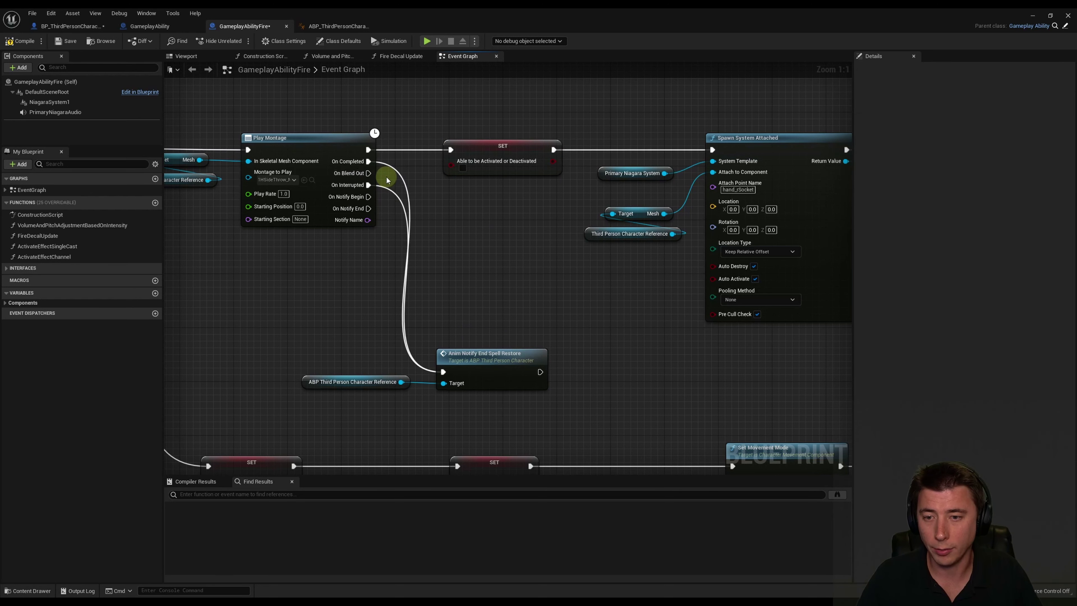
{"action": "left_click", "coordinate": [387, 190], "text": "alt"}
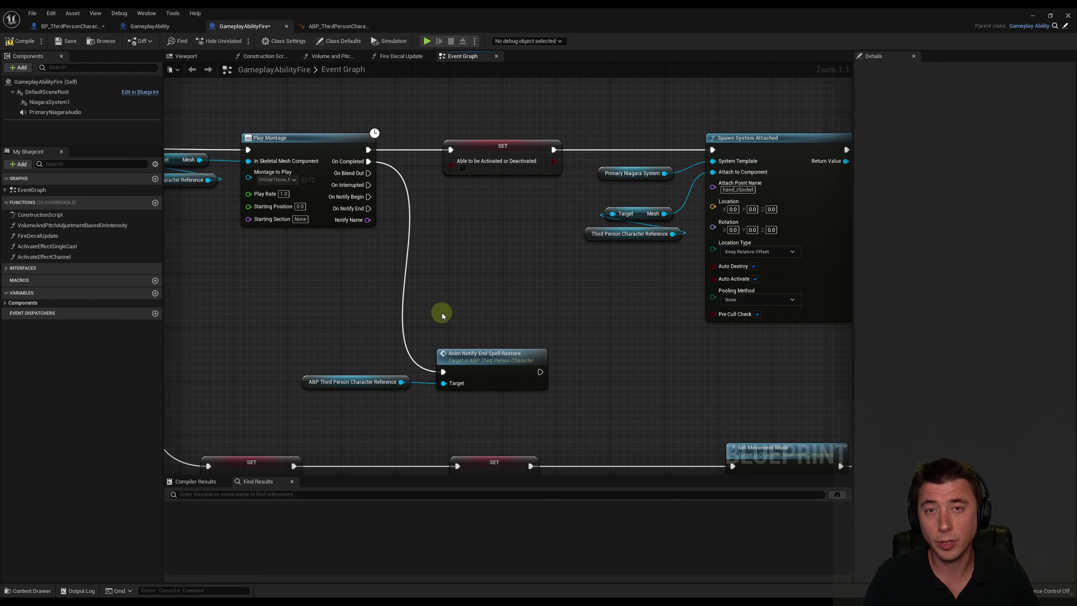
{"action": "left_click", "coordinate": [338, 26]}
{"action": "right_click_drag", "start_coordinate": [354, 233], "coordinate": [486, 303]}
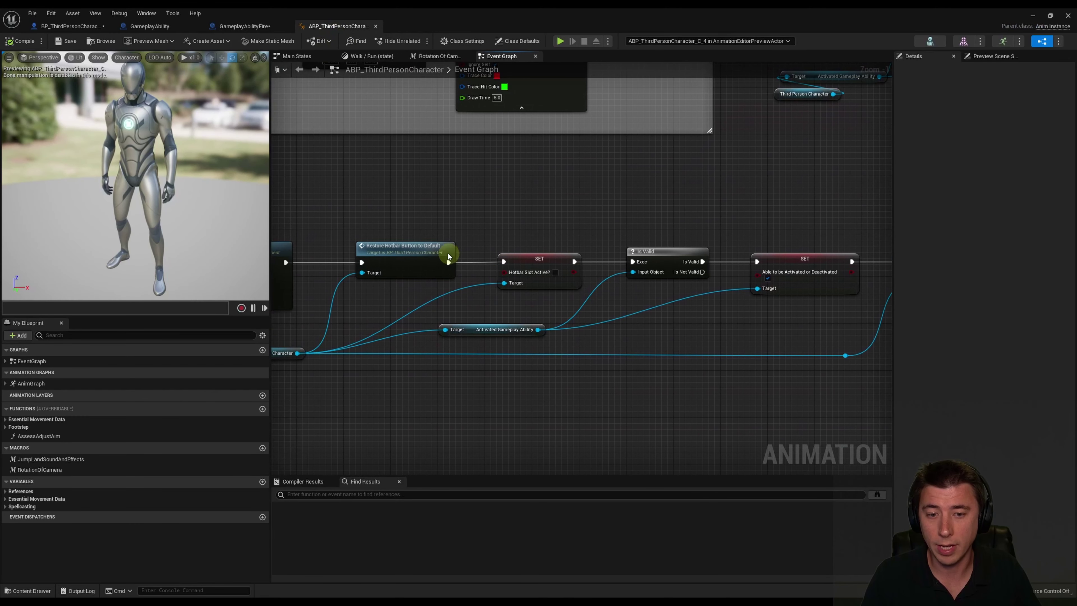
{"action": "right_click_drag", "start_coordinate": [653, 304], "coordinate": [533, 292]}
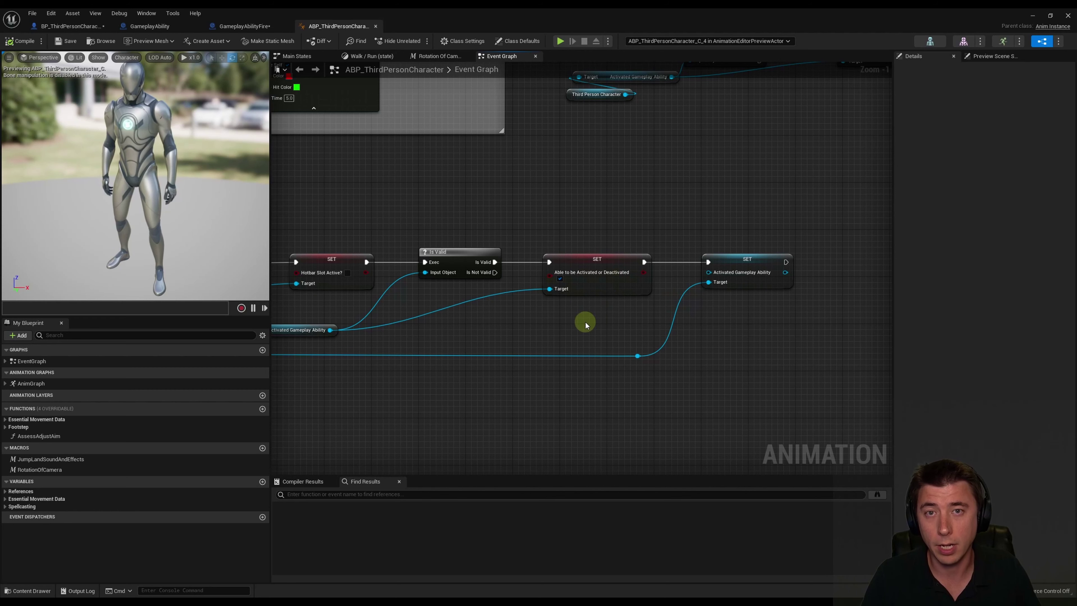
{"action": "left_click", "coordinate": [244, 25]}
{"action": "left_click", "coordinate": [20, 44]}
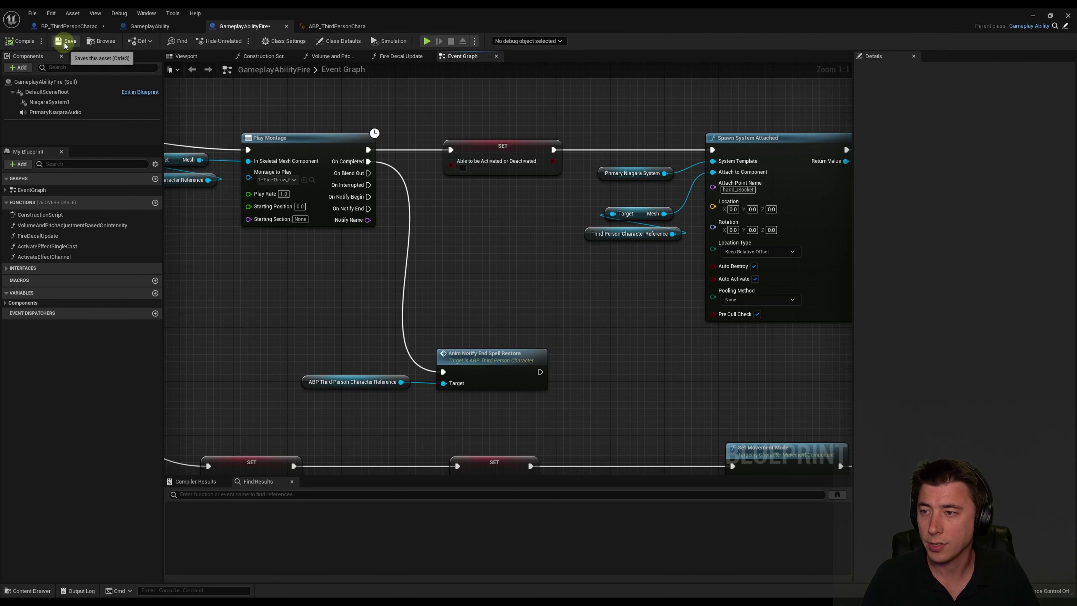
Add an AbleToBeActivatedOrDeactivated getter to the GameplayAbility event graph
{"action": "left_click", "coordinate": [154, 28]}
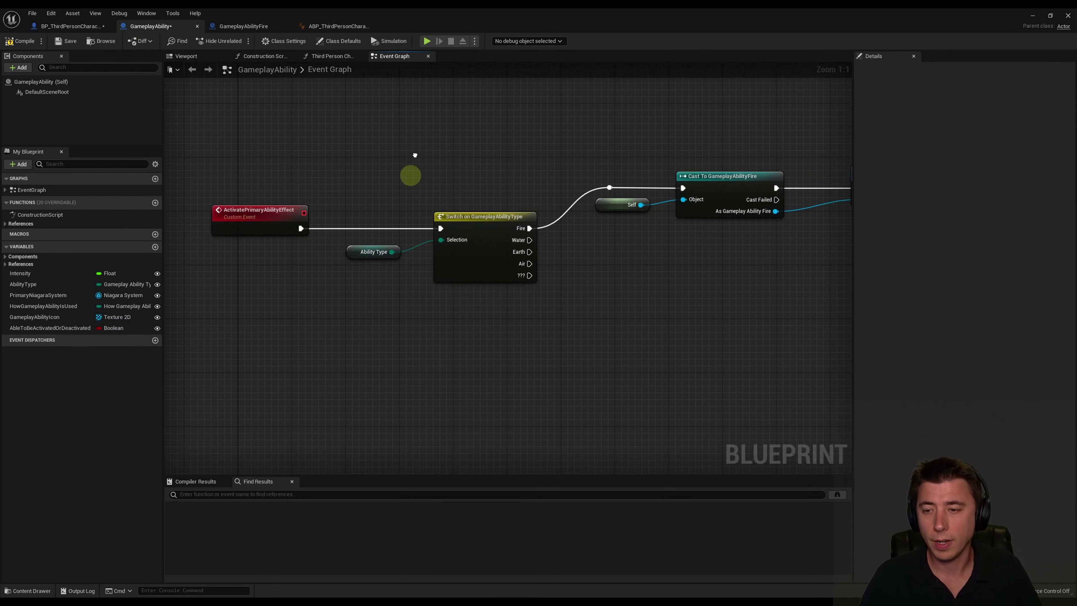
{"action": "mouse_move", "coordinate": [409, 173]}
{"action": "right_mouse_down"}
{"action": "mouse_move", "coordinate": [399, 301]}
{"action": "mouse_move", "coordinate": [302, 284]}
{"action": "right_mouse_up"}
{"action": "mouse_move", "coordinate": [253, 219]}
{"action": "right_mouse_down"}
{"action": "mouse_move", "coordinate": [349, 306]}
{"action": "mouse_move", "coordinate": [331, 305]}
{"action": "mouse_move", "coordinate": [404, 320]}
{"action": "right_mouse_up"}
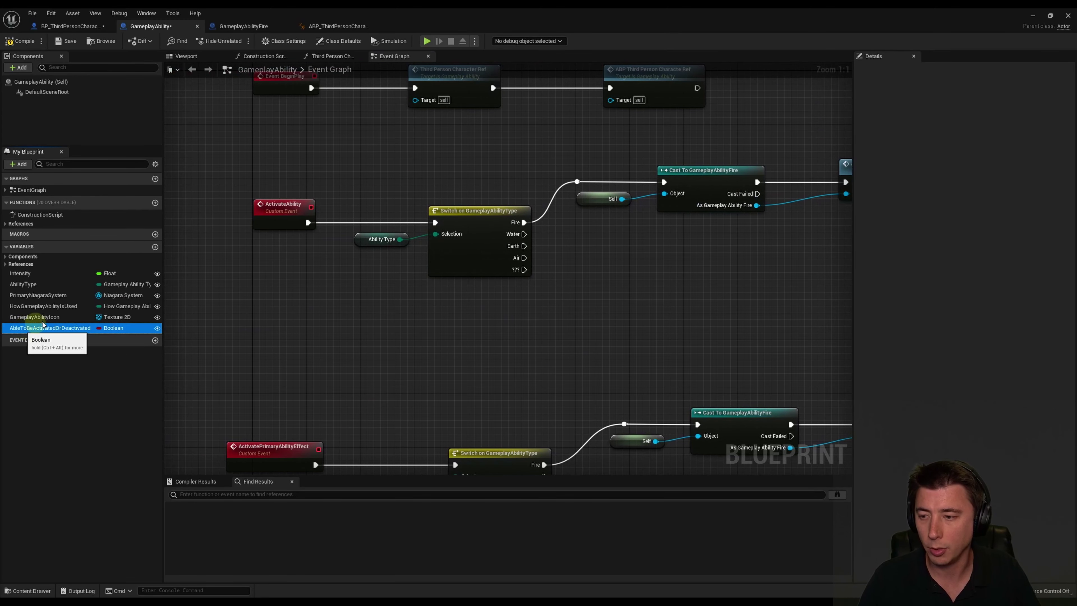
{"action": "left_click_drag", "start_coordinate": [23, 329], "coordinate": [267, 279]}
{"action": "left_click", "coordinate": [276, 284]}
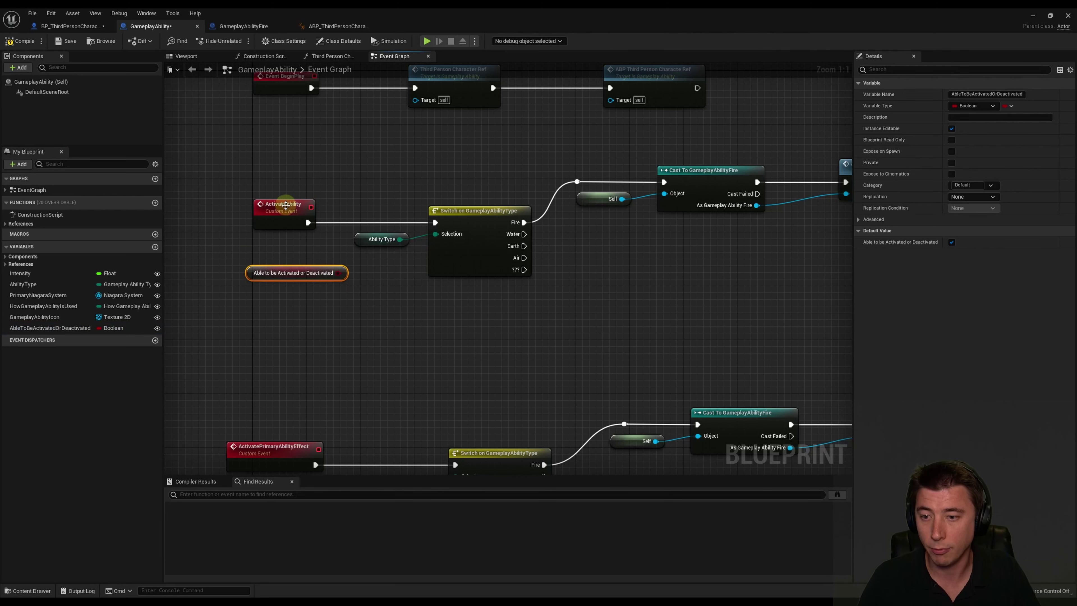
Insert a Branch on that boolean between ActivateAbility and the Switch, then select both nodes
{"action": "right_click_drag", "start_coordinate": [446, 166], "coordinate": [281, 180]}
{"action": "left_click_drag", "start_coordinate": [211, 163], "coordinate": [781, 325]}
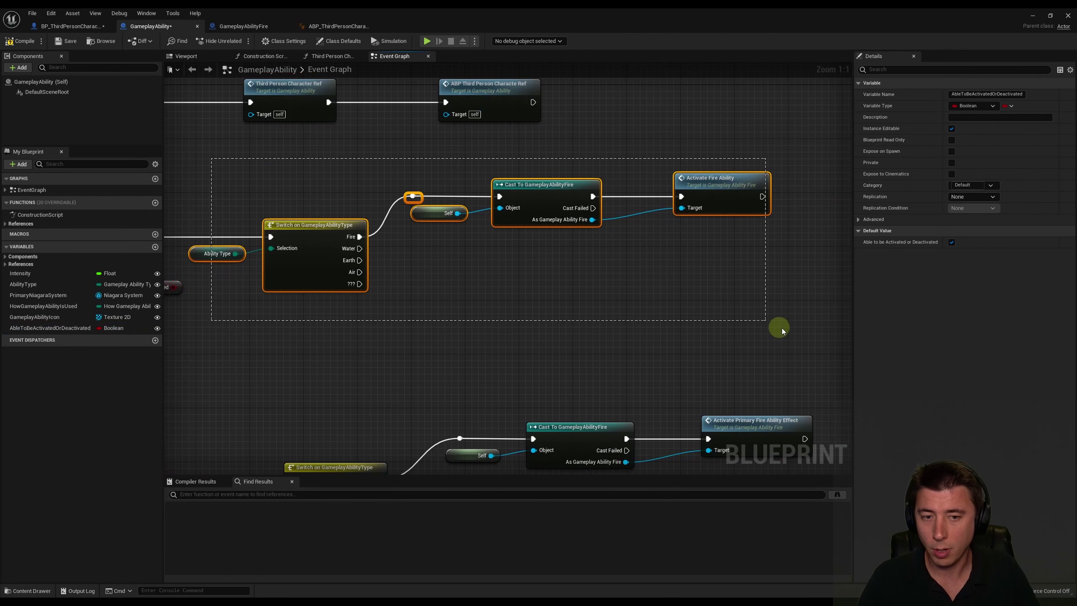
{"action": "left_click_drag", "start_coordinate": [331, 225], "coordinate": [531, 227]}
{"action": "right_click_drag", "start_coordinate": [198, 269], "coordinate": [340, 280]}
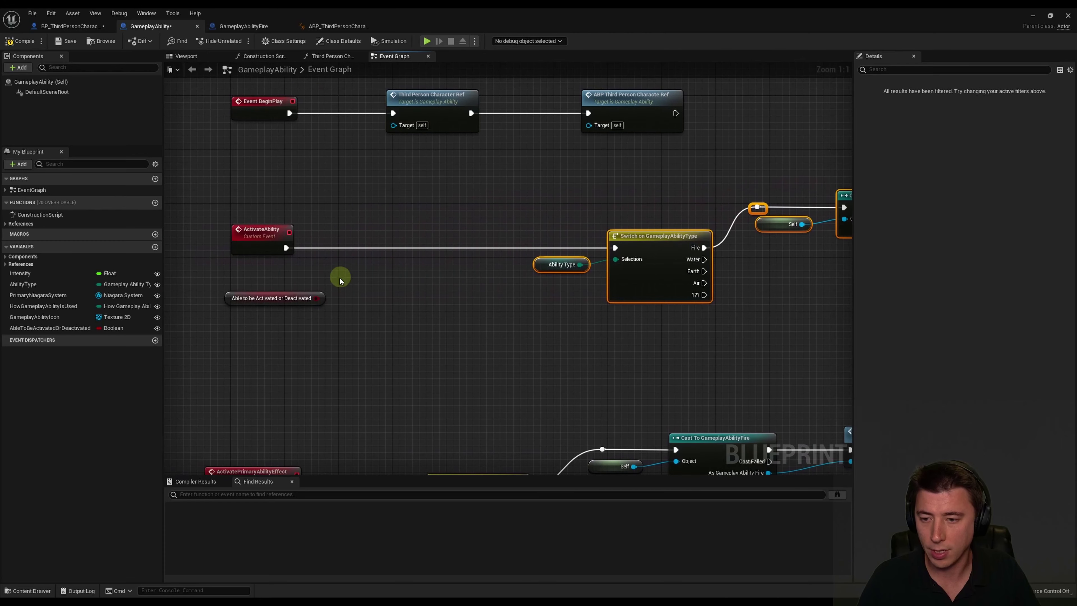
{"action": "mouse_move", "coordinate": [316, 298]}
{"action": "left_mouse_down"}
{"action": "mouse_move", "coordinate": [370, 250]}
{"action": "mouse_move", "coordinate": [410, 236]}
{"action": "left_mouse_up"}
{"action": "type", "text": "branch"}
{"action": "key", "text": "Return"}
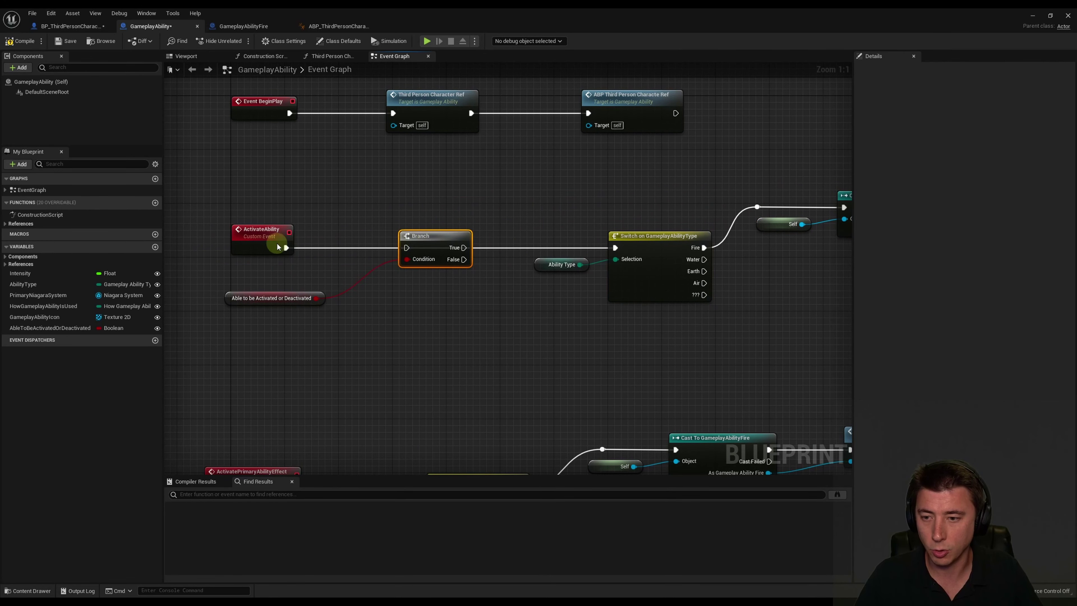
{"action": "left_click_drag", "start_coordinate": [286, 247], "coordinate": [617, 250]}
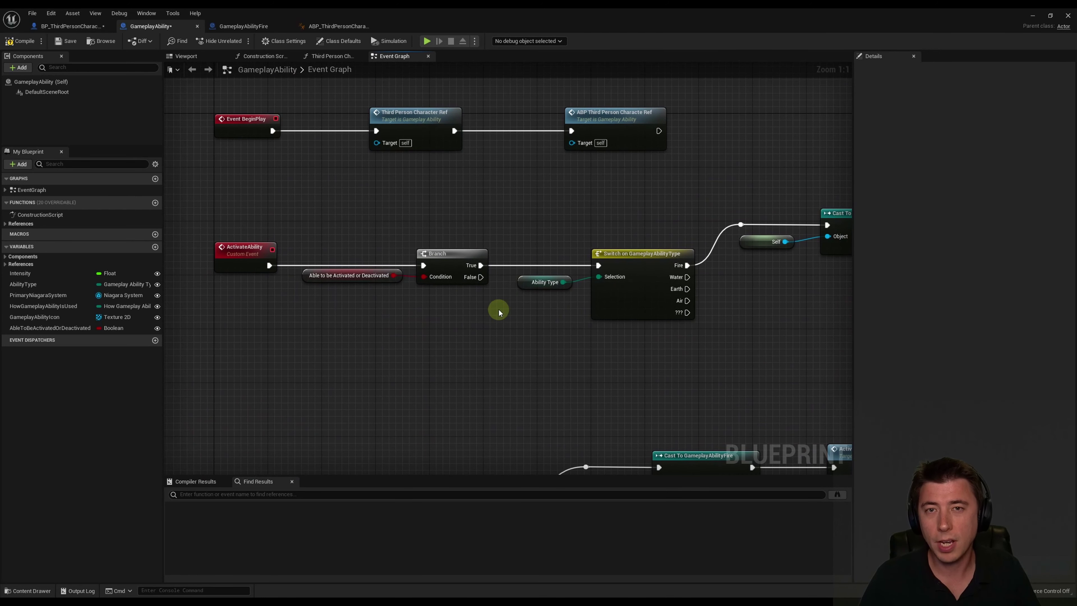
{"action": "left_click_drag", "start_coordinate": [325, 215], "coordinate": [473, 329]}
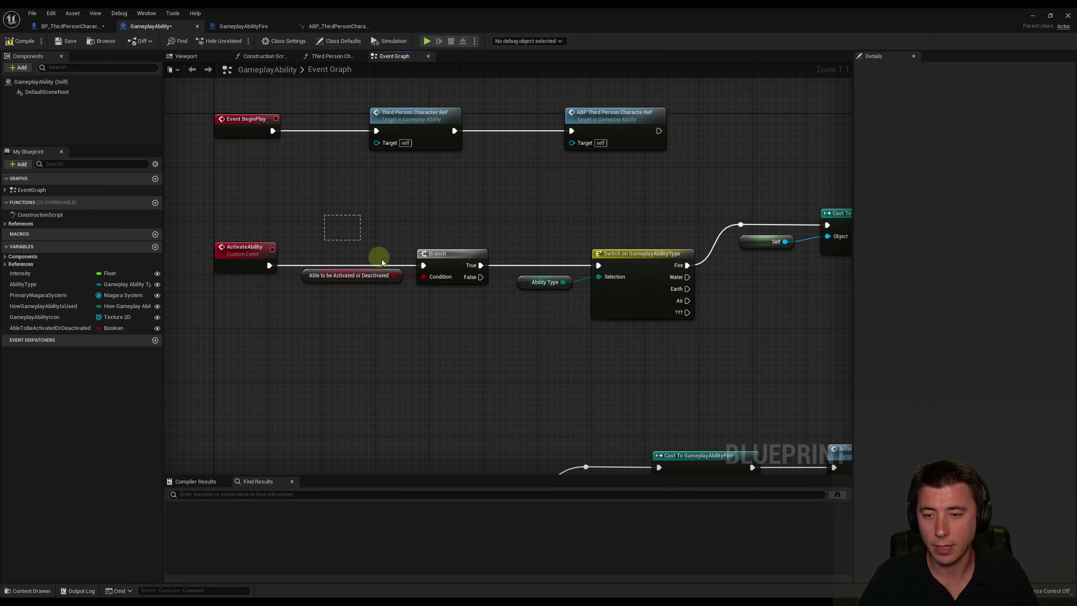
{"action": "scroll", "coordinate": [428, 356], "scroll_direction": "down", "scroll_amount": 7}
{"action": "scroll", "coordinate": [416, 320], "scroll_direction": "up", "scroll_amount": 2}
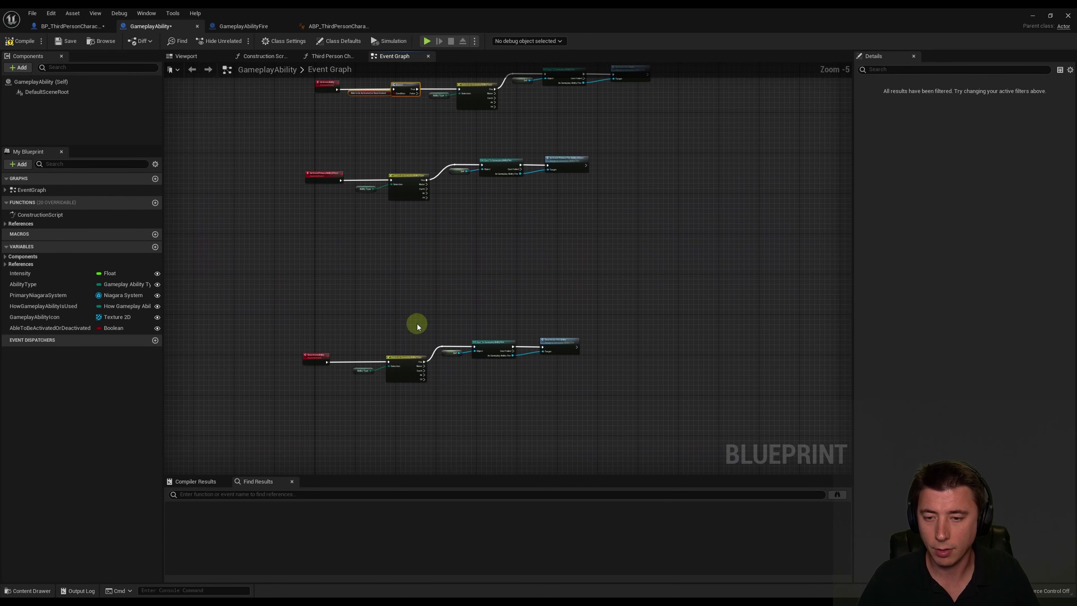
{"action": "scroll", "coordinate": [356, 287], "scroll_direction": "up", "scroll_amount": 5}
Paste the Branch check between DeactivateAbility and its Switch, align it, and save GameplayAbility
{"action": "key", "text": "ctrl+v"}
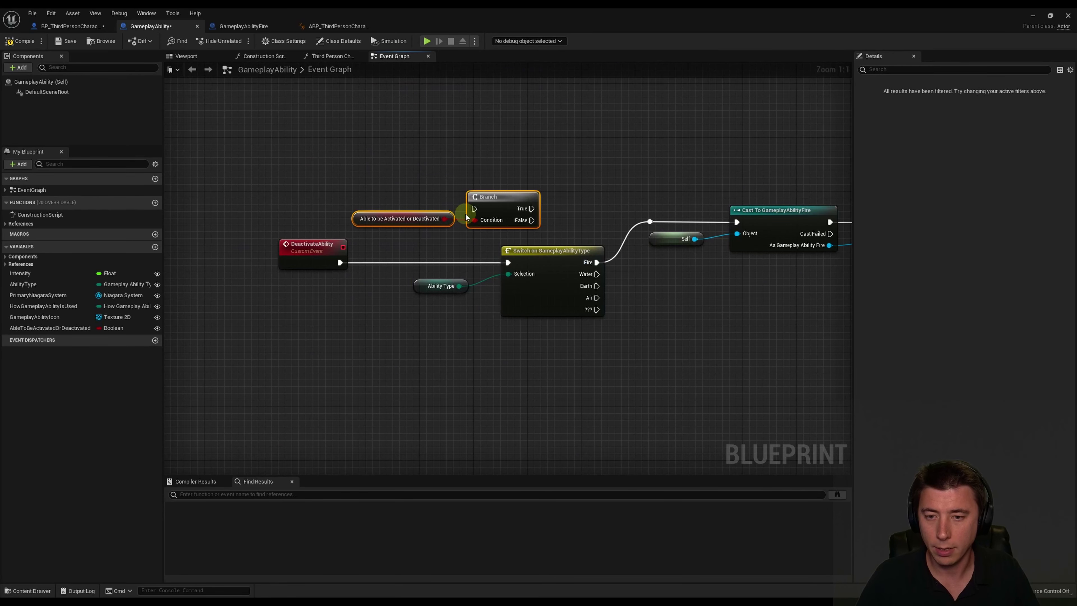
{"action": "left_click_drag", "start_coordinate": [462, 226], "coordinate": [371, 321]}
{"action": "left_click_drag", "start_coordinate": [452, 169], "coordinate": [971, 392]}
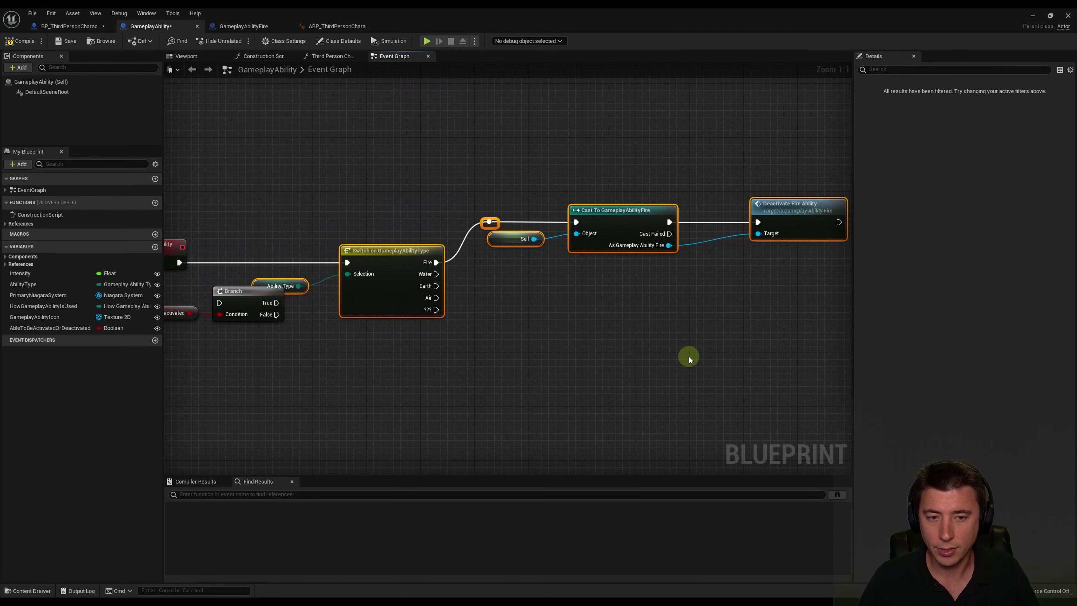
{"action": "left_click_drag", "start_coordinate": [384, 256], "coordinate": [526, 256]}
{"action": "right_click_drag", "start_coordinate": [276, 255], "coordinate": [429, 267]}
{"action": "left_click_drag", "start_coordinate": [360, 301], "coordinate": [482, 274]}
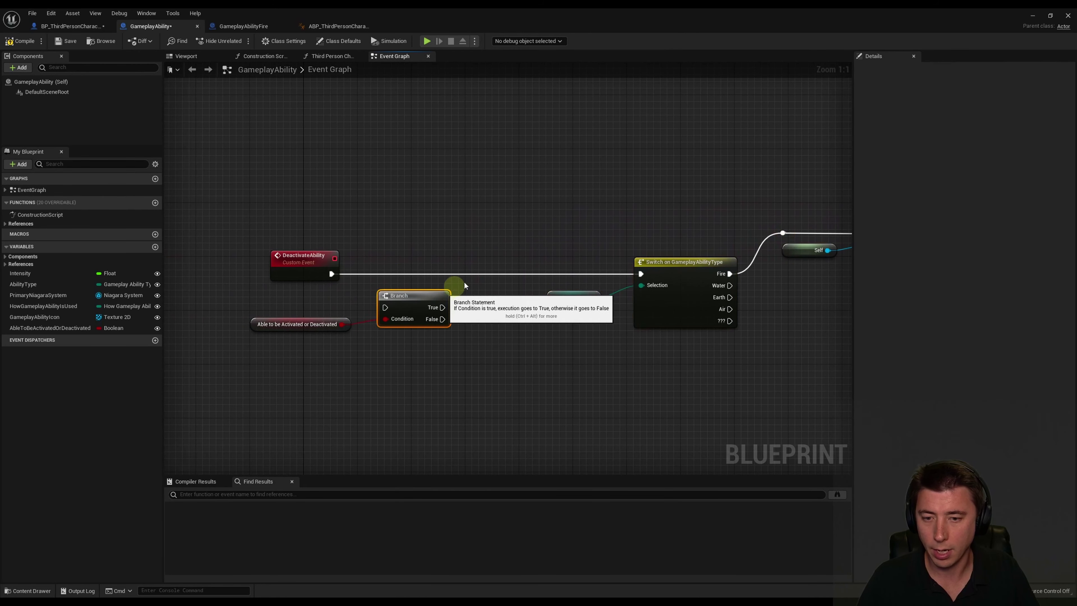
{"action": "key", "text": "q"}
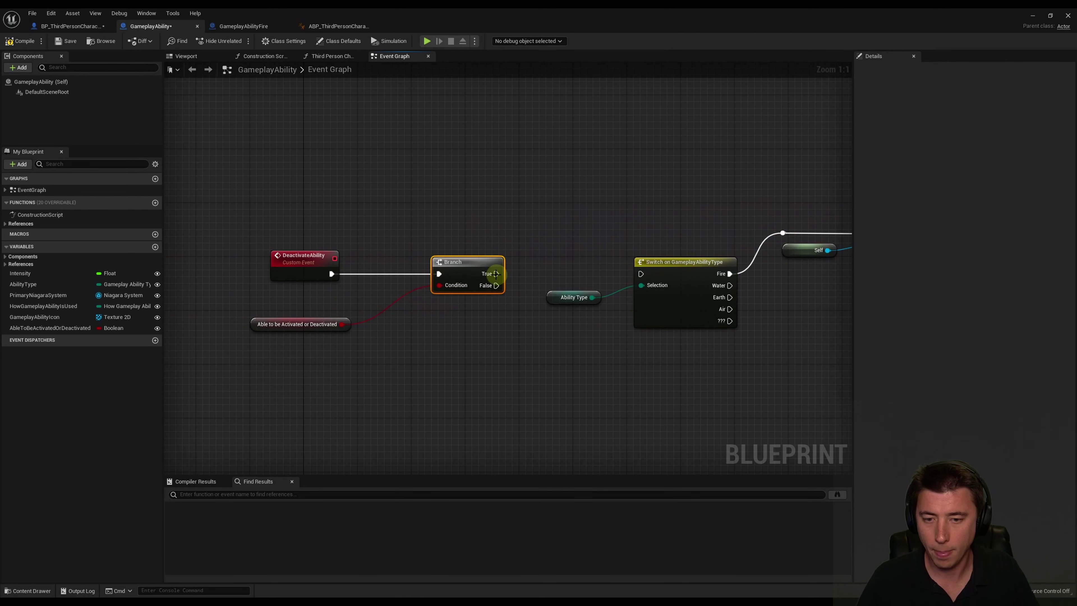
{"action": "mouse_move", "coordinate": [296, 300]}
{"action": "left_mouse_down"}
{"action": "mouse_move", "coordinate": [328, 343]}
{"action": "mouse_move", "coordinate": [356, 309]}
{"action": "left_mouse_up"}
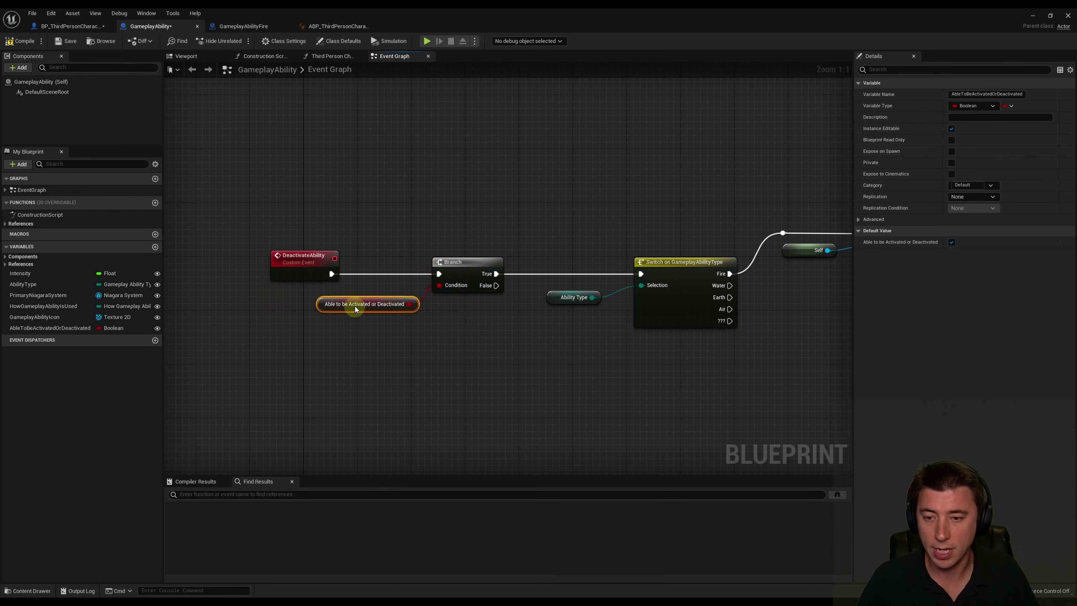
{"action": "left_click", "coordinate": [70, 40]}
{"action": "left_click", "coordinate": [391, 248]}
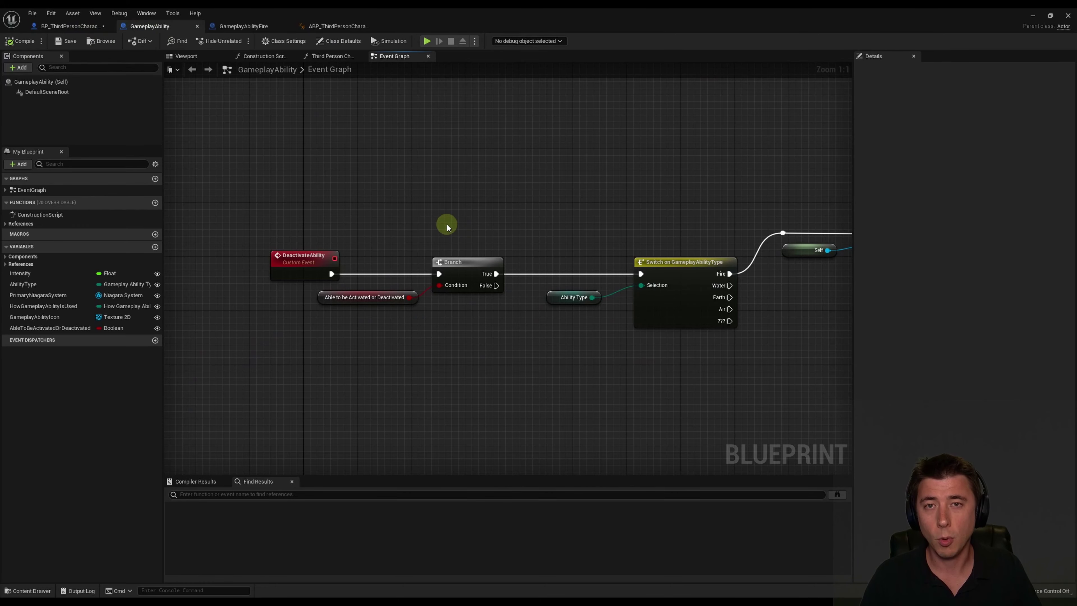
{"action": "left_click", "coordinate": [332, 27]}
{"action": "scroll", "coordinate": [690, 241], "scroll_direction": "down", "scroll_amount": 5}
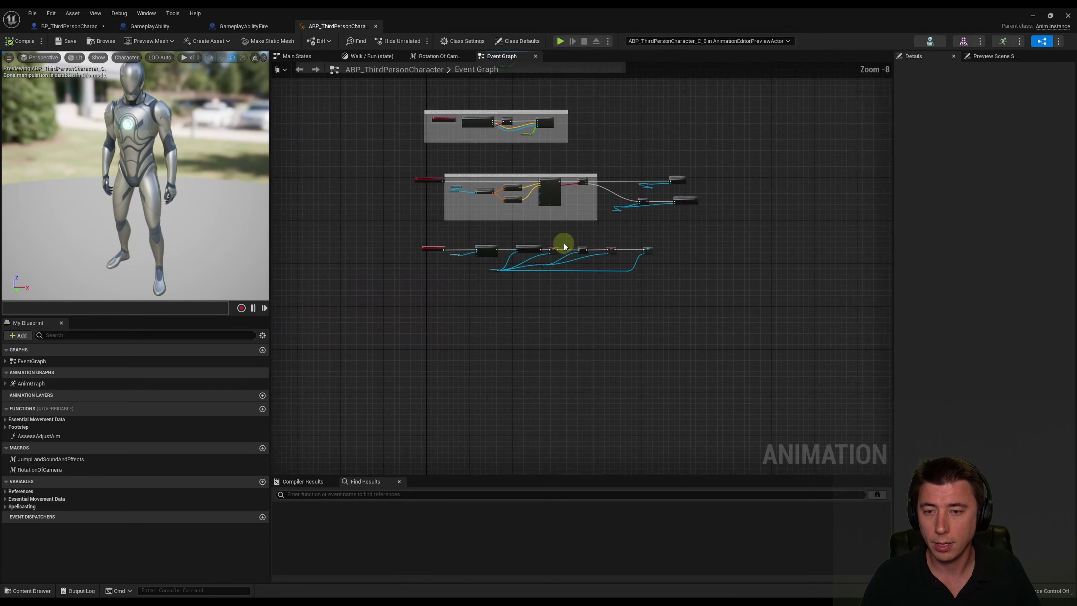
{"action": "scroll", "coordinate": [522, 254], "scroll_direction": "down", "scroll_amount": 3}
{"action": "scroll", "coordinate": [522, 253], "scroll_direction": "up", "scroll_amount": 6}
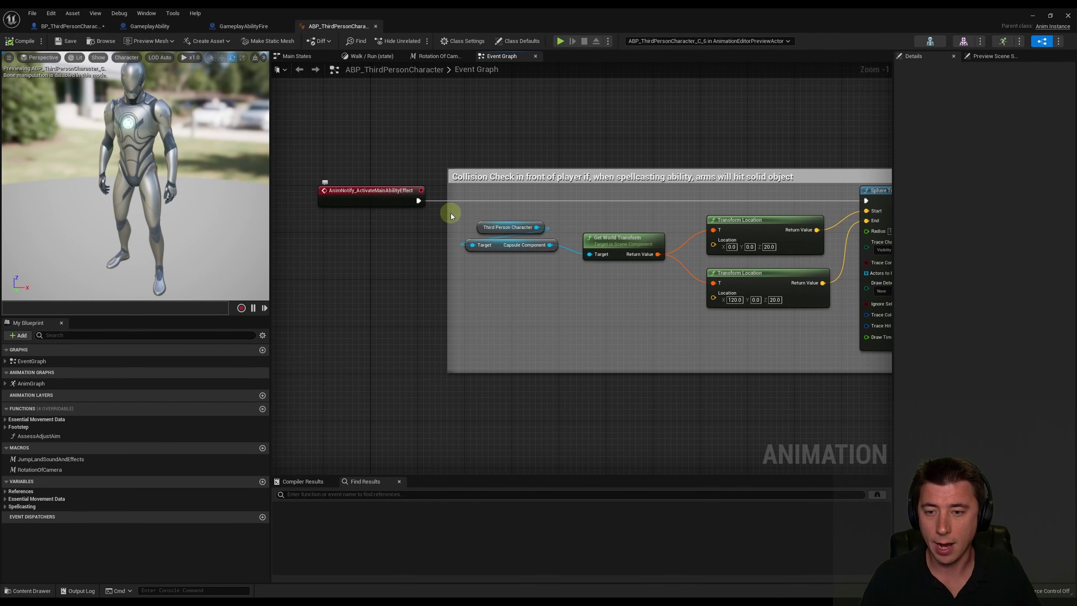
{"action": "scroll", "coordinate": [536, 301], "scroll_direction": "up", "scroll_amount": 2}
{"action": "right_click_drag", "start_coordinate": [537, 302], "coordinate": [465, 298]}
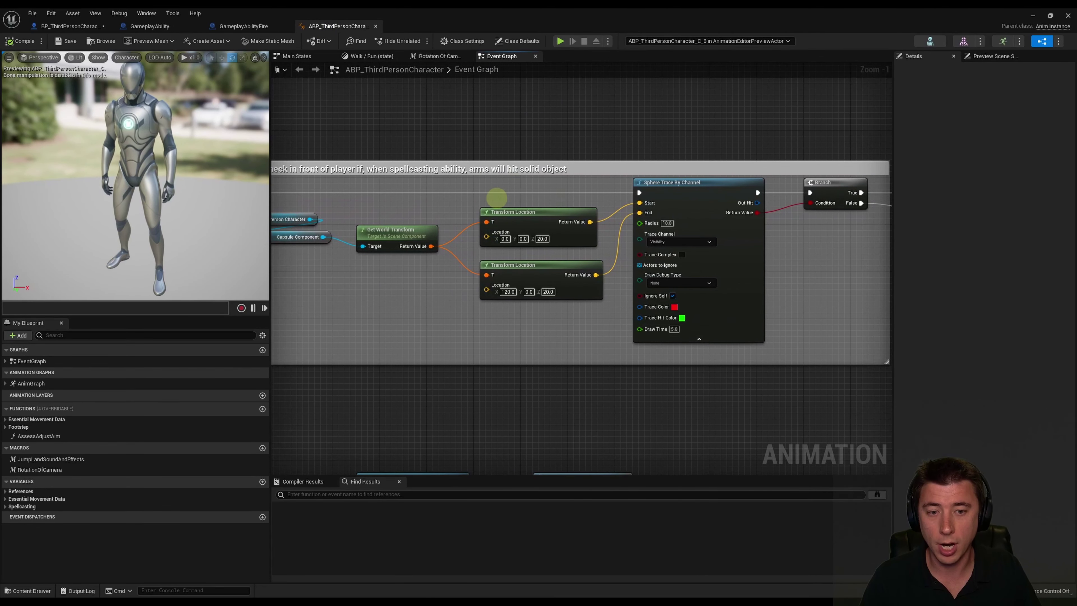
{"action": "right_click_drag", "start_coordinate": [497, 198], "coordinate": [632, 204]}
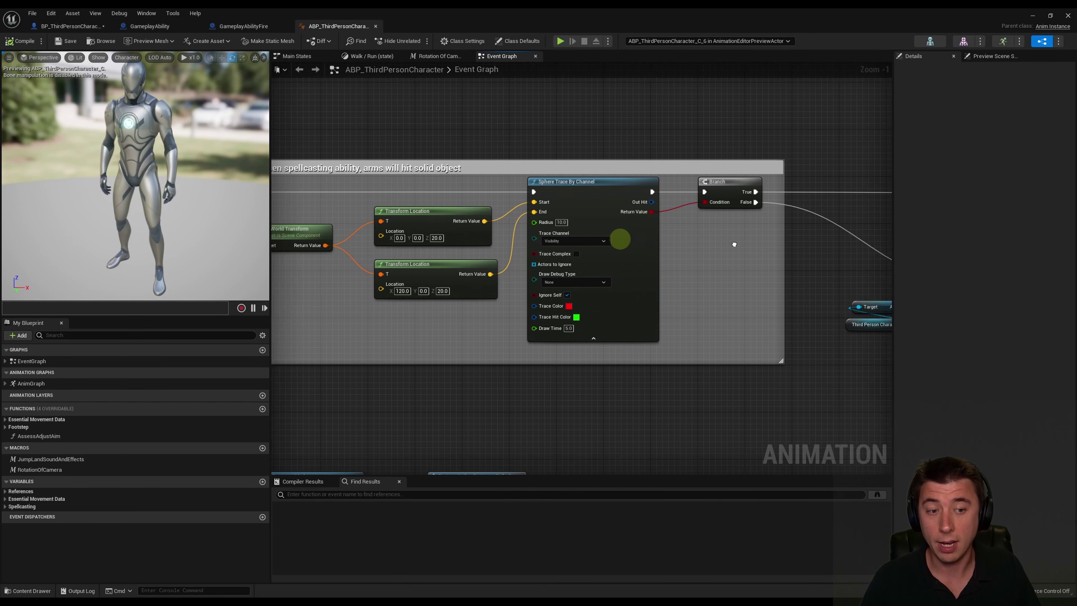
{"action": "mouse_move", "coordinate": [718, 251]}
{"action": "right_mouse_down"}
{"action": "mouse_move", "coordinate": [543, 200]}
{"action": "mouse_move", "coordinate": [350, 176]}
{"action": "right_mouse_up"}
{"action": "right_click_drag", "start_coordinate": [599, 170], "coordinate": [518, 169]}
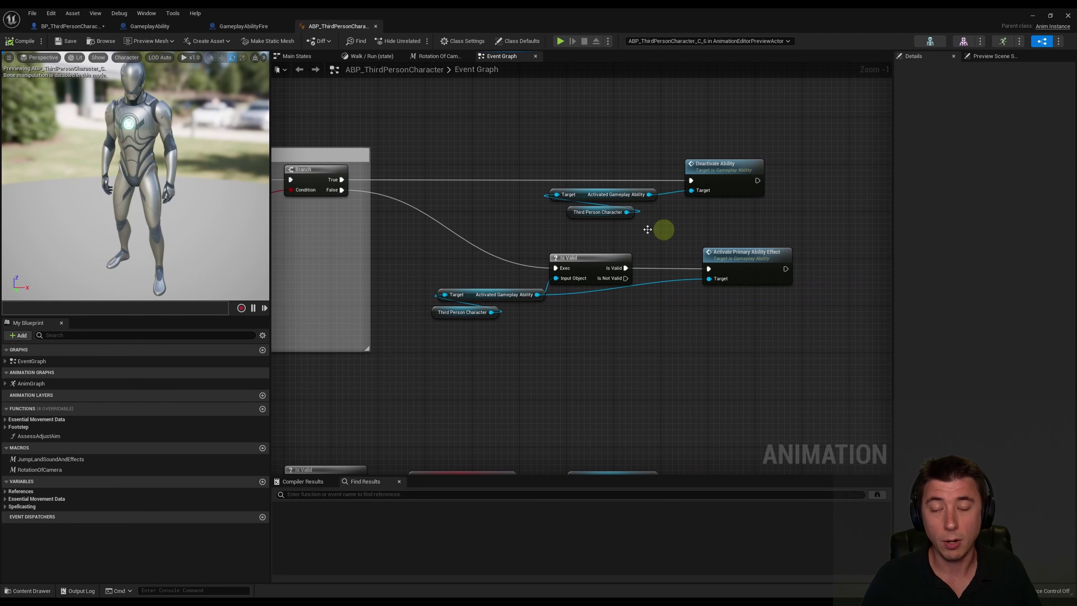
{"action": "left_click", "coordinate": [193, 26]}
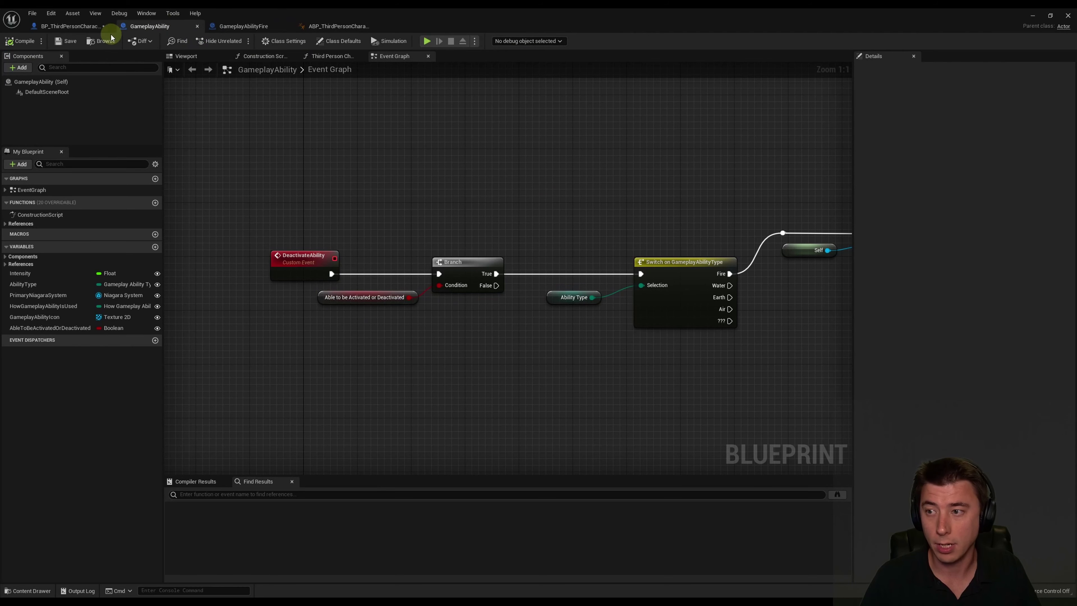
{"action": "left_click", "coordinate": [352, 231]}
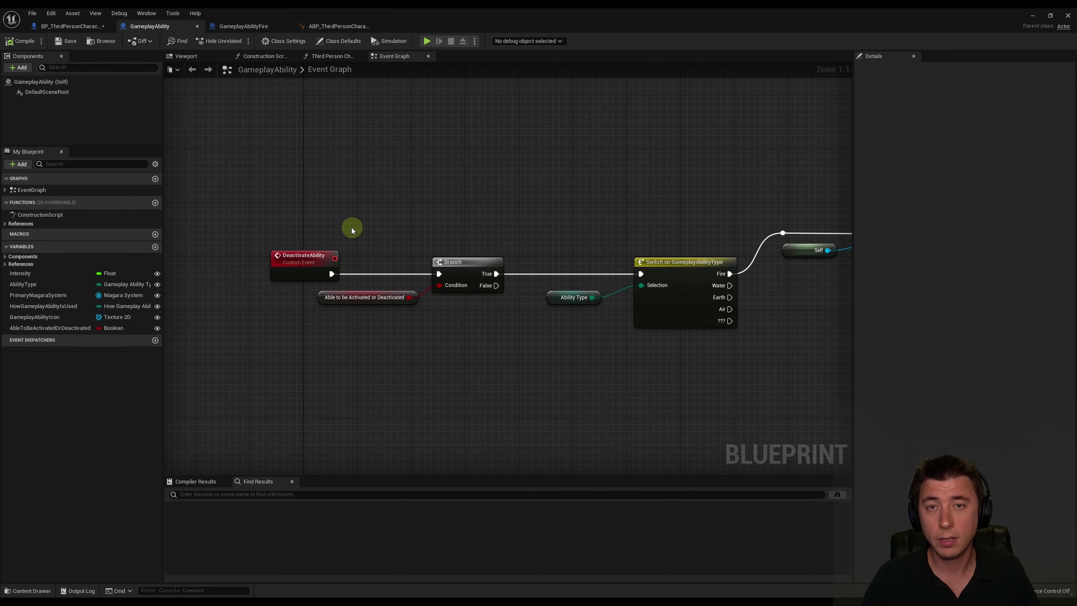
{"action": "left_click", "coordinate": [335, 28]}
{"action": "mouse_move", "coordinate": [550, 196]}
{"action": "left_mouse_down"}
{"action": "mouse_move", "coordinate": [634, 229]}
{"action": "mouse_move", "coordinate": [502, 234]}
{"action": "left_mouse_up"}
Insert a SET Able to be Activated or Deactivated (true) between Branch True and Deactivate Ability, then compile
{"action": "left_click_drag", "start_coordinate": [550, 207], "coordinate": [568, 180]}
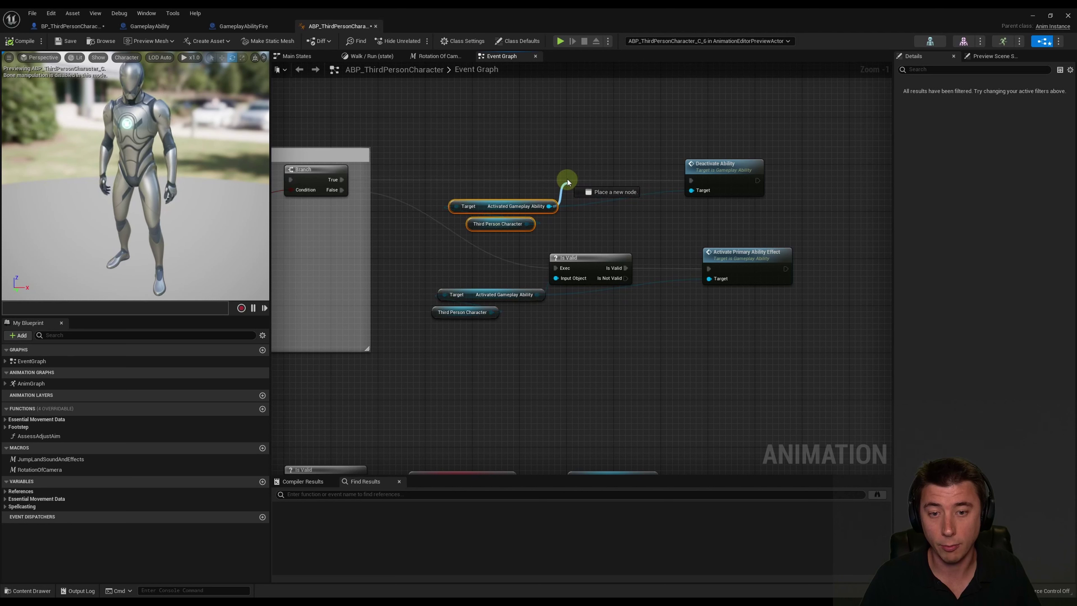
{"action": "type", "text": "able to be a"}
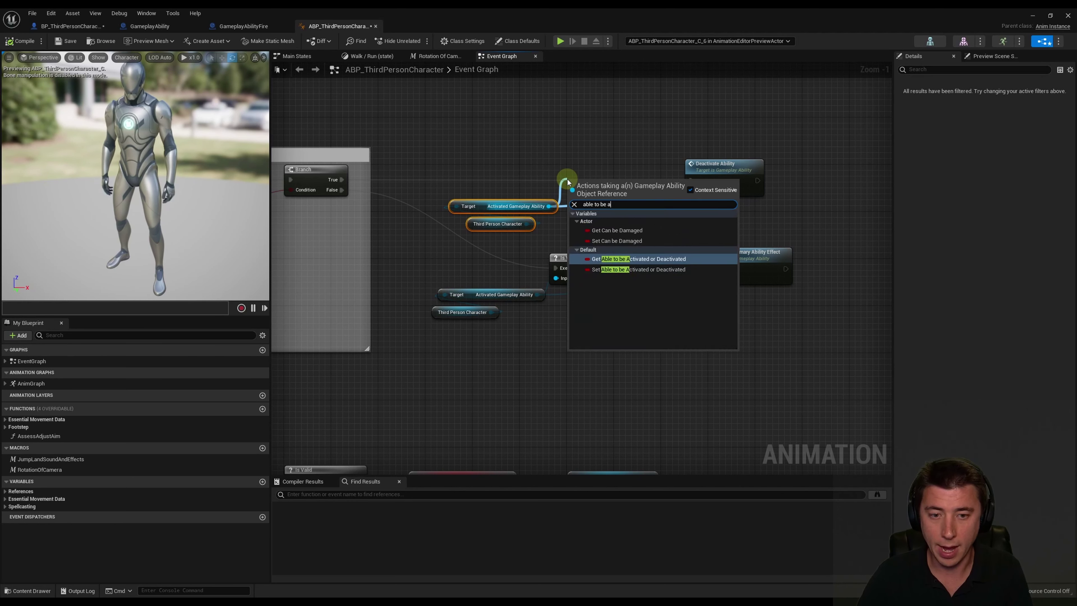
{"action": "type", "text": "cti"}
{"action": "key", "text": "Down"}
{"action": "key", "text": "Return"}
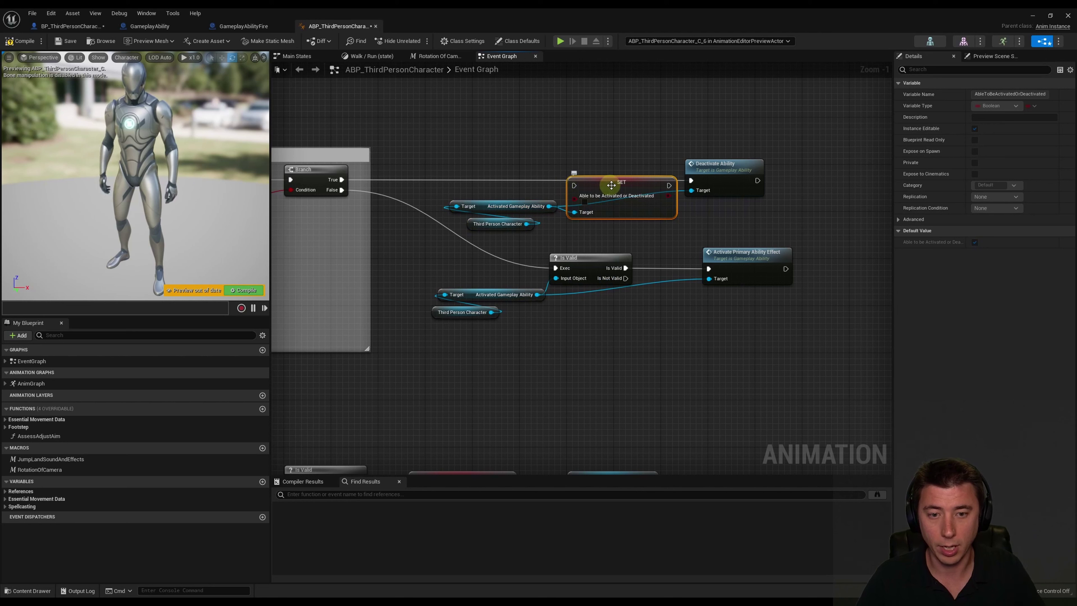
{"action": "left_click_drag", "start_coordinate": [612, 184], "coordinate": [607, 174]}
{"action": "left_click_drag", "start_coordinate": [729, 174], "coordinate": [763, 174]}
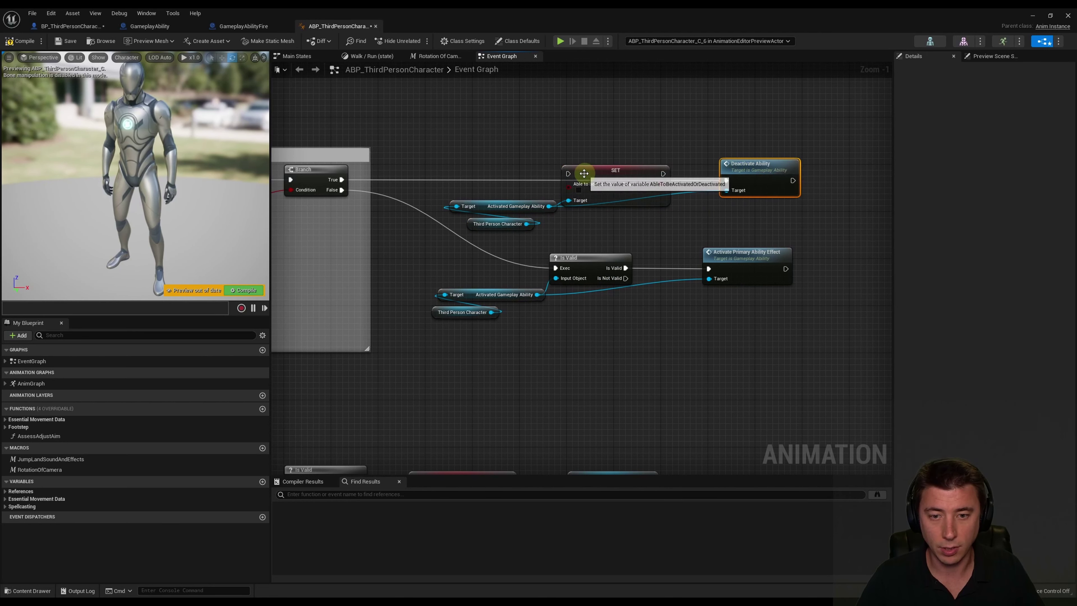
{"action": "left_click_drag", "start_coordinate": [342, 179], "coordinate": [568, 173]}
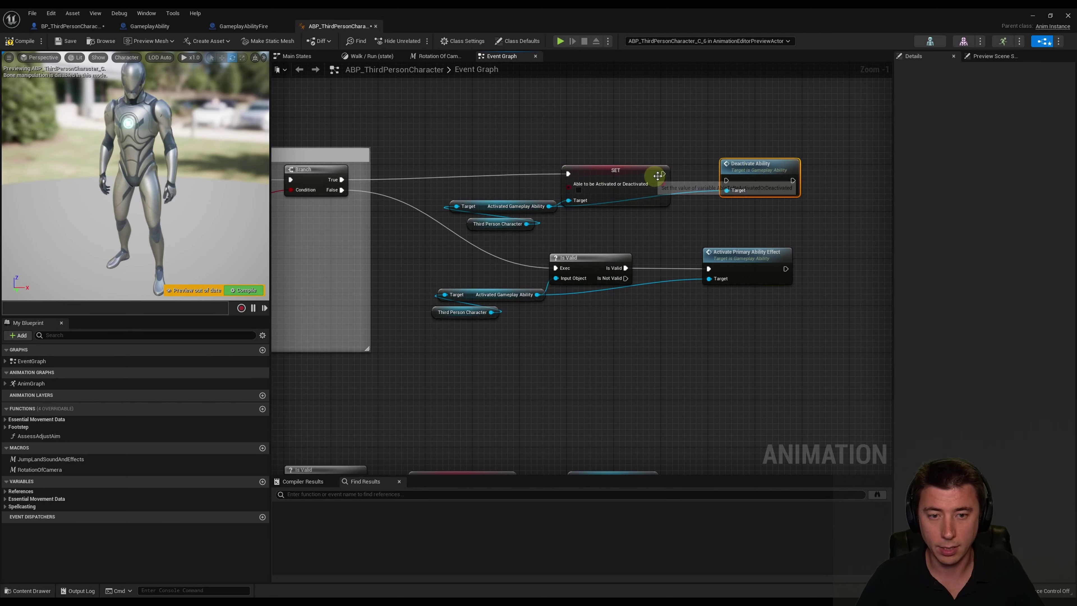
{"action": "left_click_drag", "start_coordinate": [658, 176], "coordinate": [727, 181]}
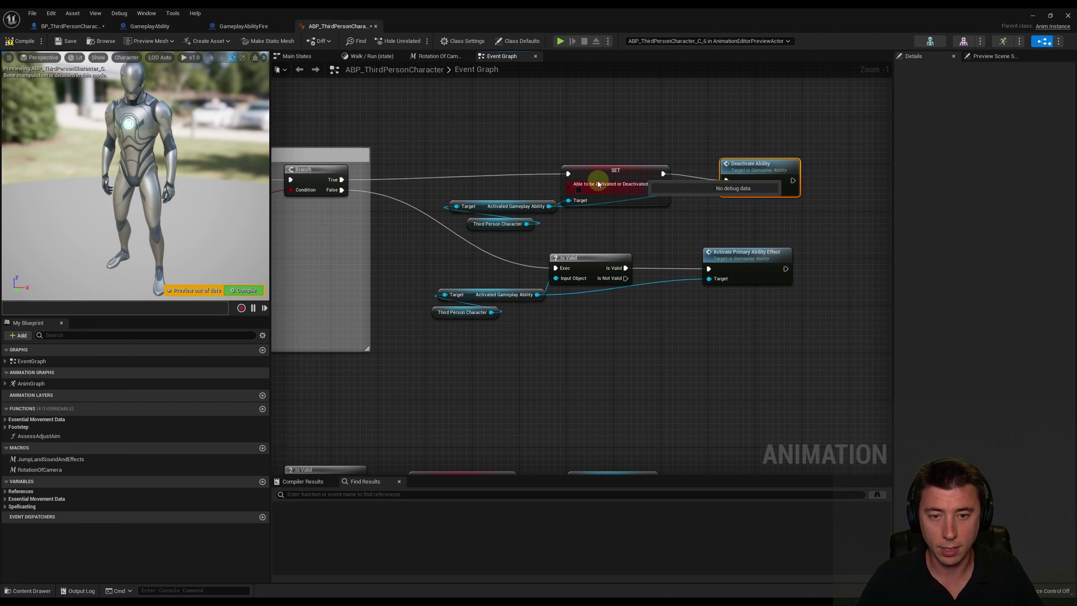
{"action": "left_click", "coordinate": [580, 190]}
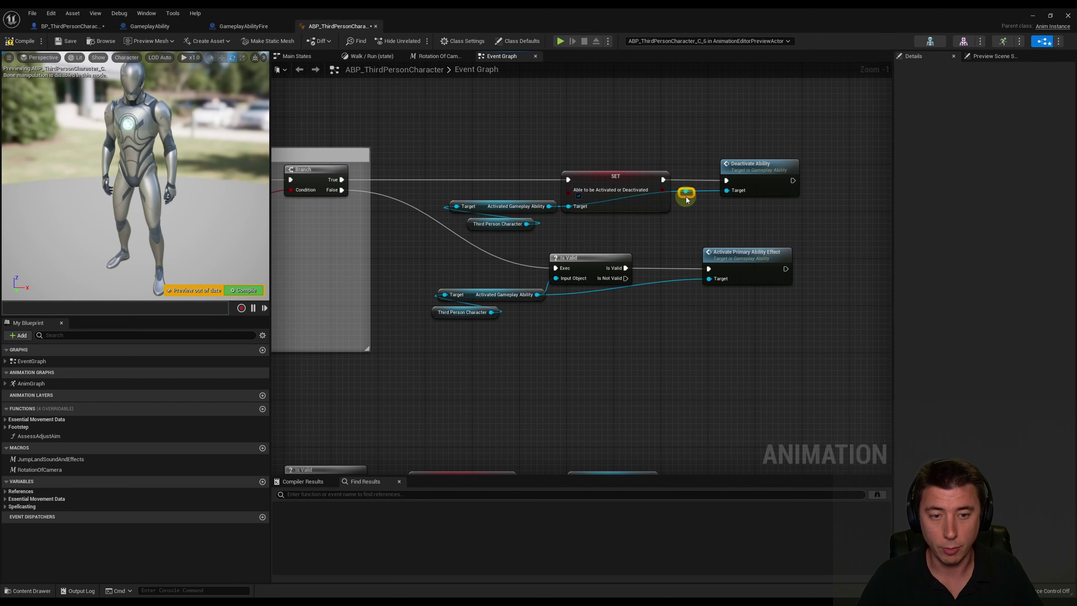
{"action": "left_click_drag", "start_coordinate": [509, 206], "coordinate": [485, 194]}
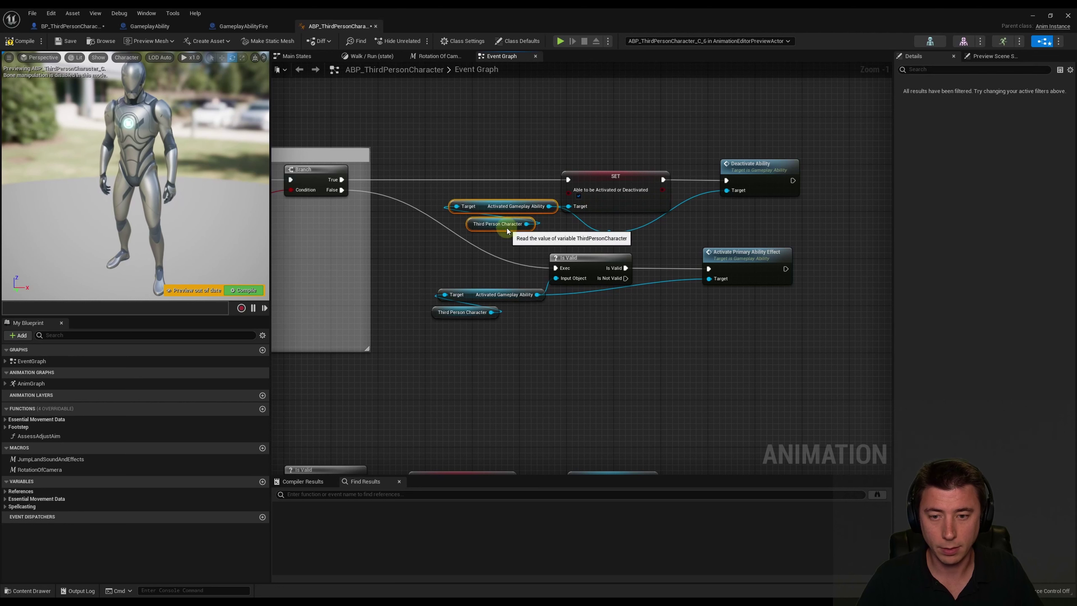
{"action": "left_click", "coordinate": [67, 44]}
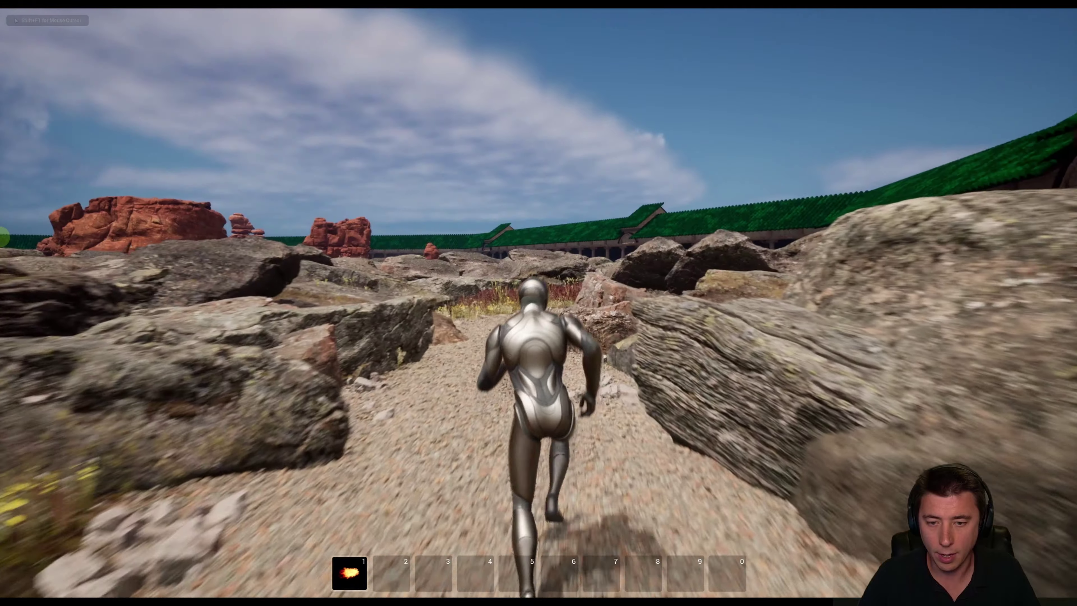
Cast the slot 1 fire ability five times in play mode, then select the fireball pickup
{"action": "key", "text": "1"}
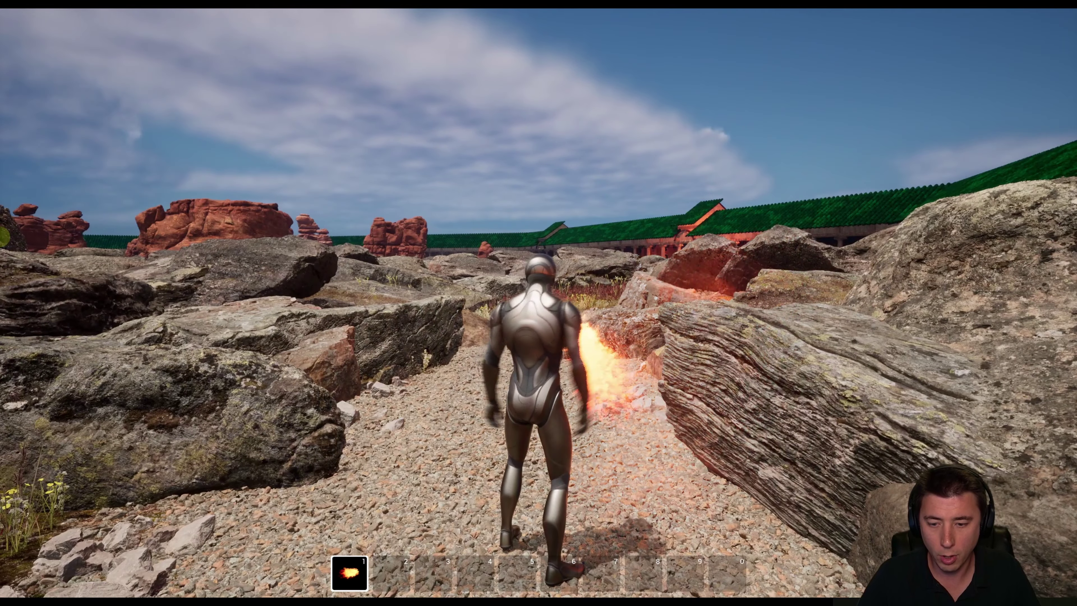
{"action": "key", "text": "1"}
{"action": "key", "text": "1"}
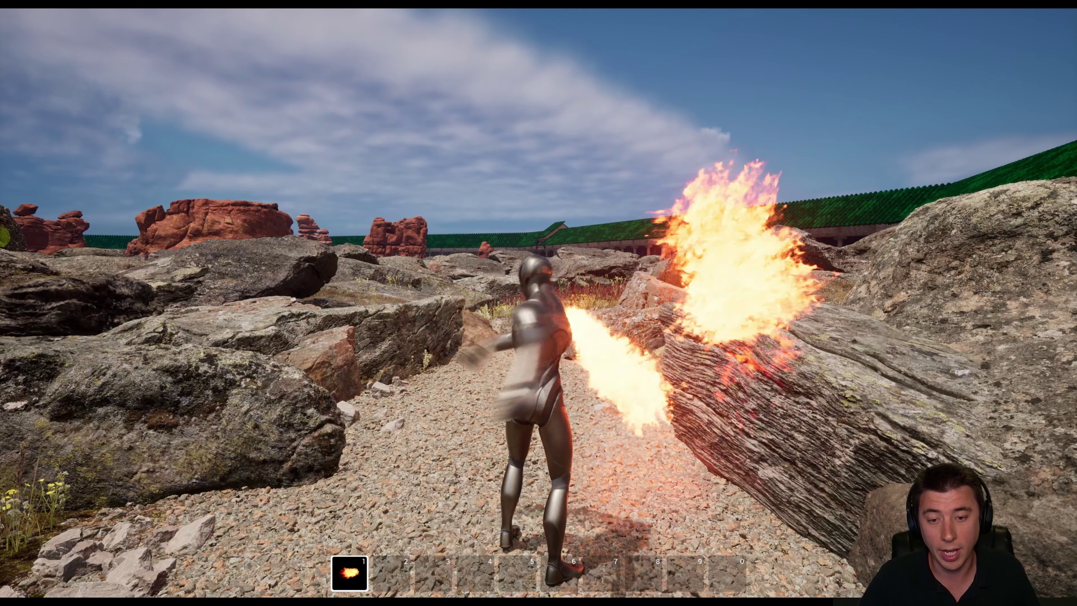
{"action": "key", "text": "1"}
{"action": "key", "text": "1"}
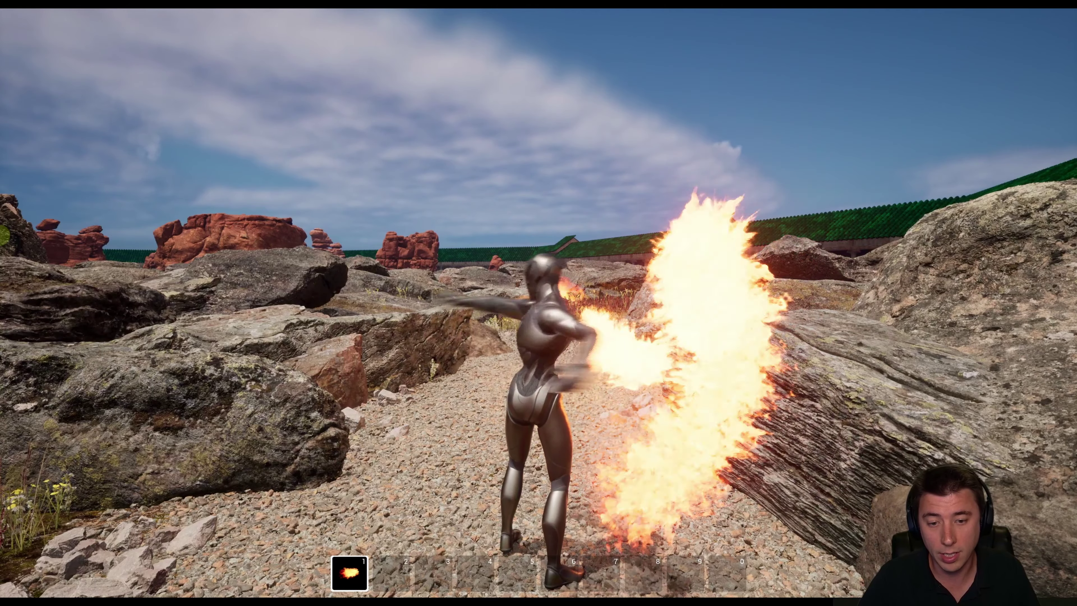
{"action": "key", "text": "1"}
{"action": "key", "text": "1"}
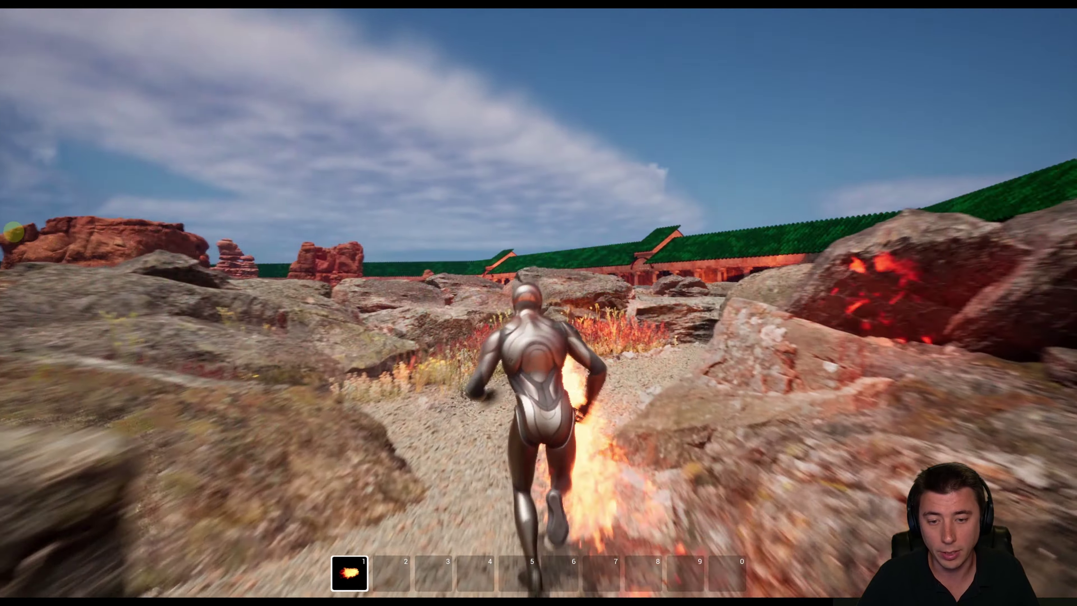
{"action": "key", "text": "1"}
{"action": "key", "text": "1"}
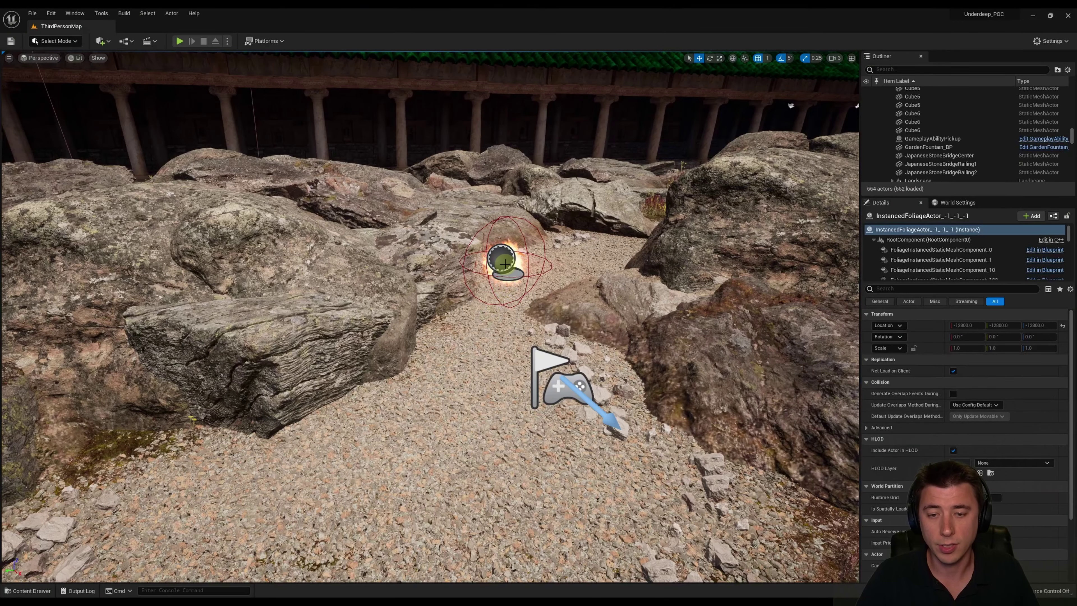
{"action": "left_click", "coordinate": [504, 263]}
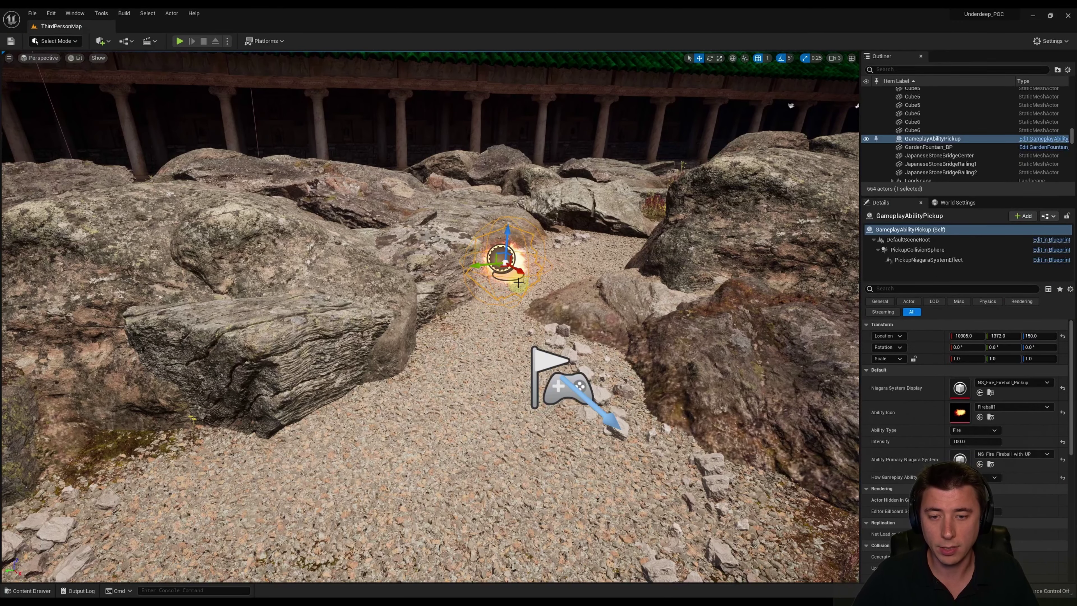
Duplicate the fireball pickup and give it the torch light display effect, Torchlight1 icon and TorchLight_NS
{"action": "key", "text": "ctrl+d"}
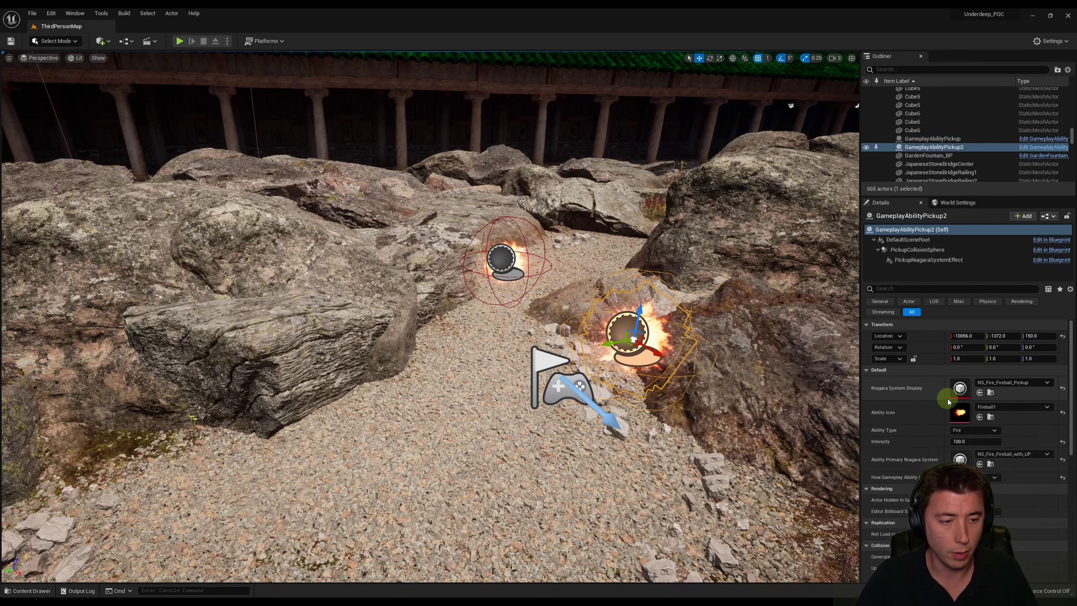
{"action": "left_click", "coordinate": [997, 383]}
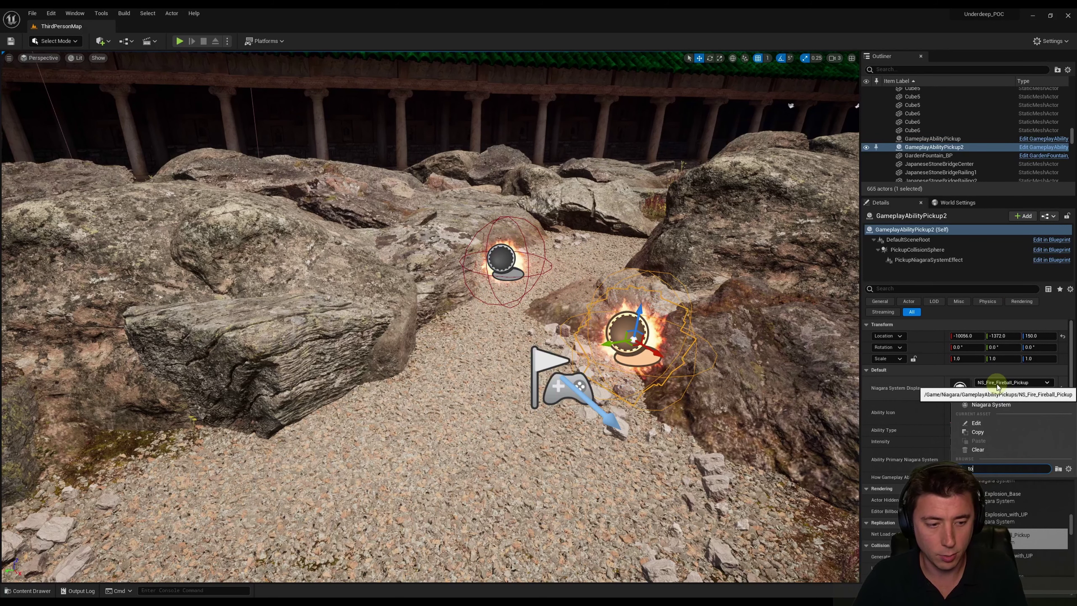
{"action": "left_click", "coordinate": [980, 409]}
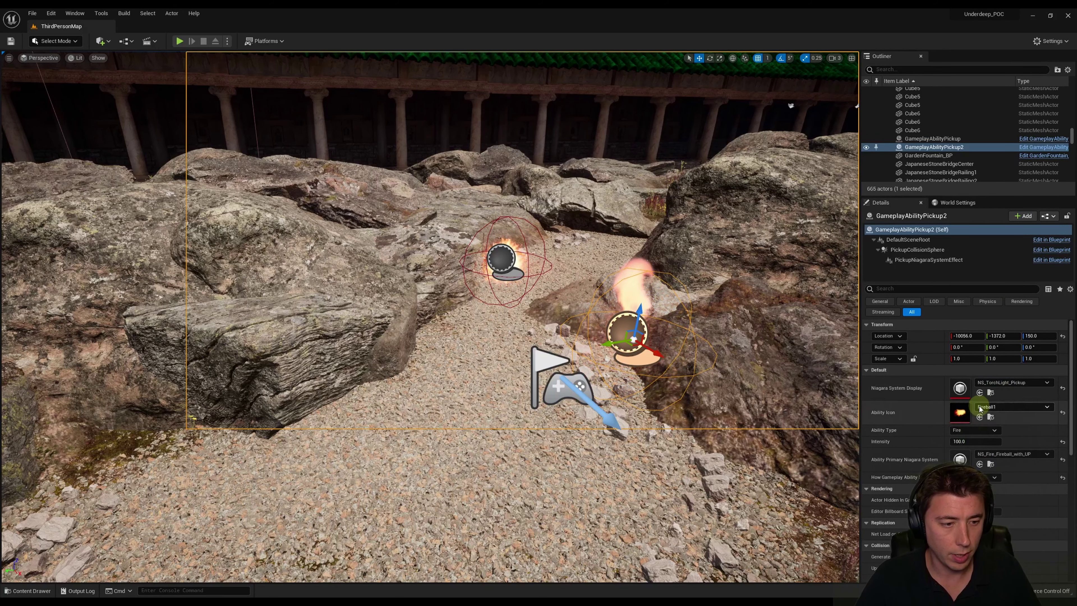
{"action": "left_click", "coordinate": [993, 407]}
{"action": "type", "text": "torch"}
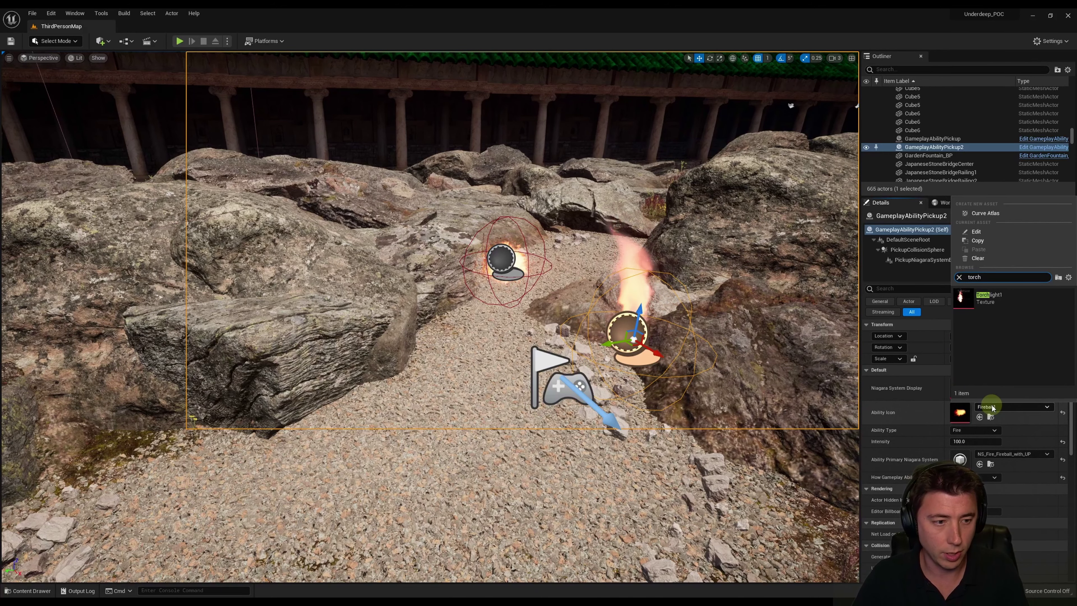
{"action": "left_click", "coordinate": [988, 297]}
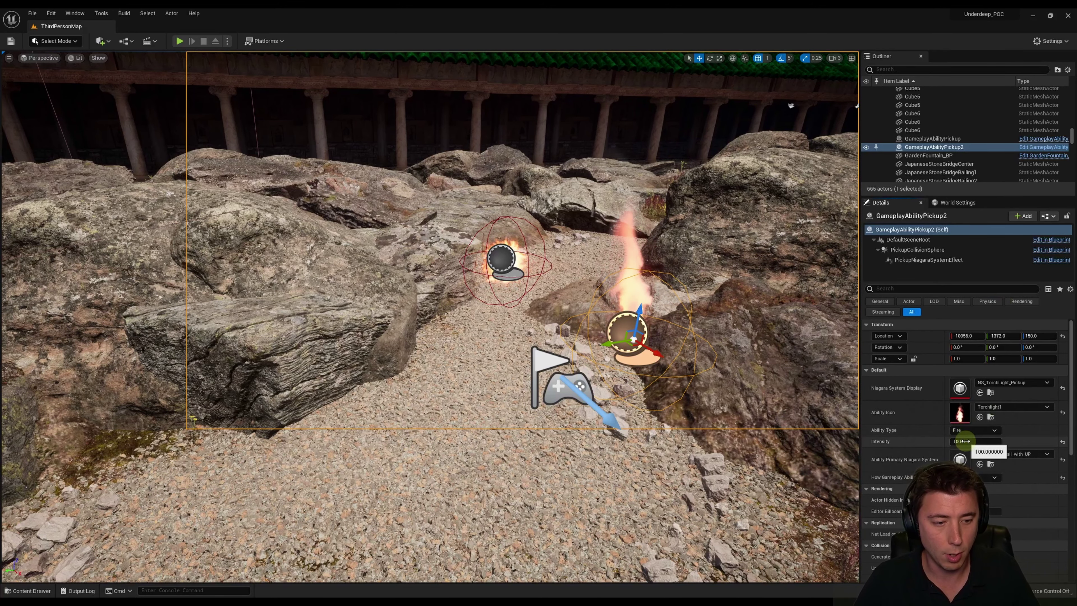
{"action": "left_click", "coordinate": [1013, 454]}
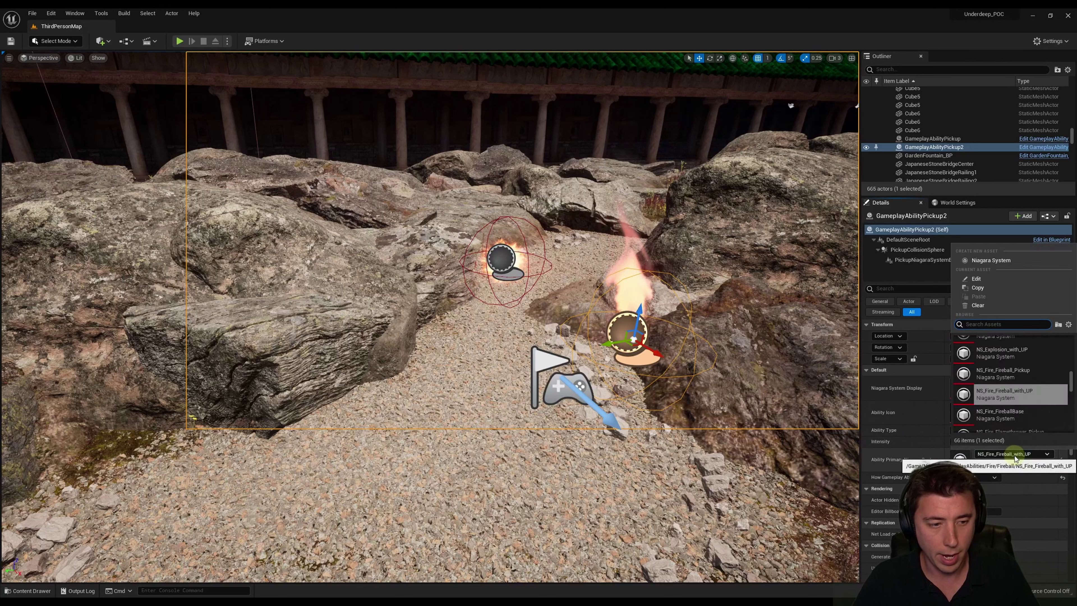
{"action": "type", "text": "torch"}
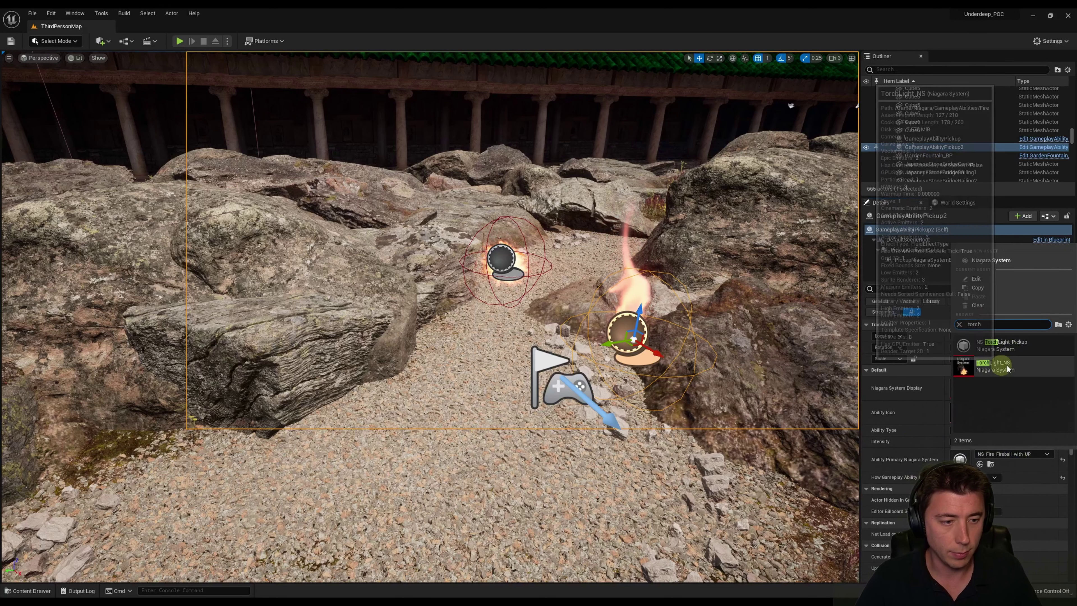
{"action": "left_click", "coordinate": [997, 370]}
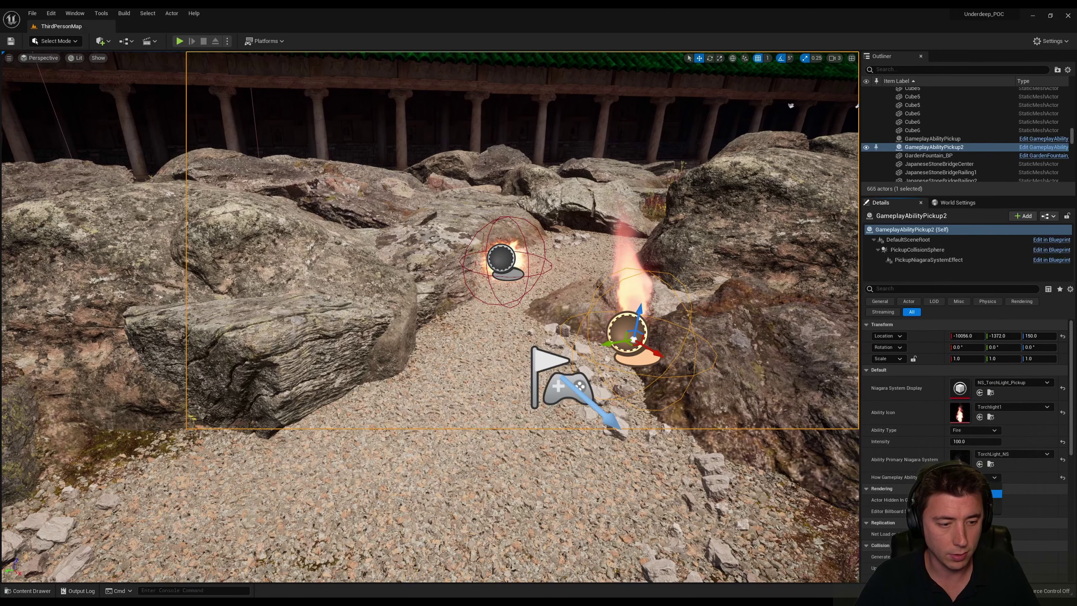
Copy the pickup further left with flamethrower display effect, Flamethrower1 icon and flamethrower primary effect, then play
{"action": "left_click_drag", "start_coordinate": [621, 324], "coordinate": [435, 342], "text": "alt"}
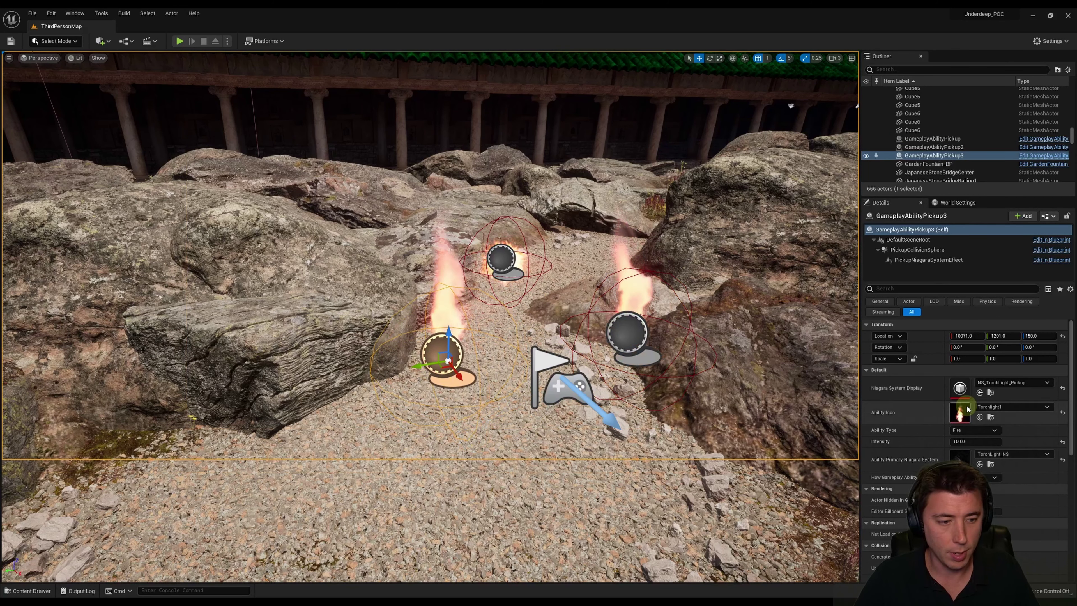
{"action": "left_click", "coordinate": [1005, 383]}
{"action": "type", "text": "flameth"}
{"action": "left_click", "coordinate": [1018, 488]}
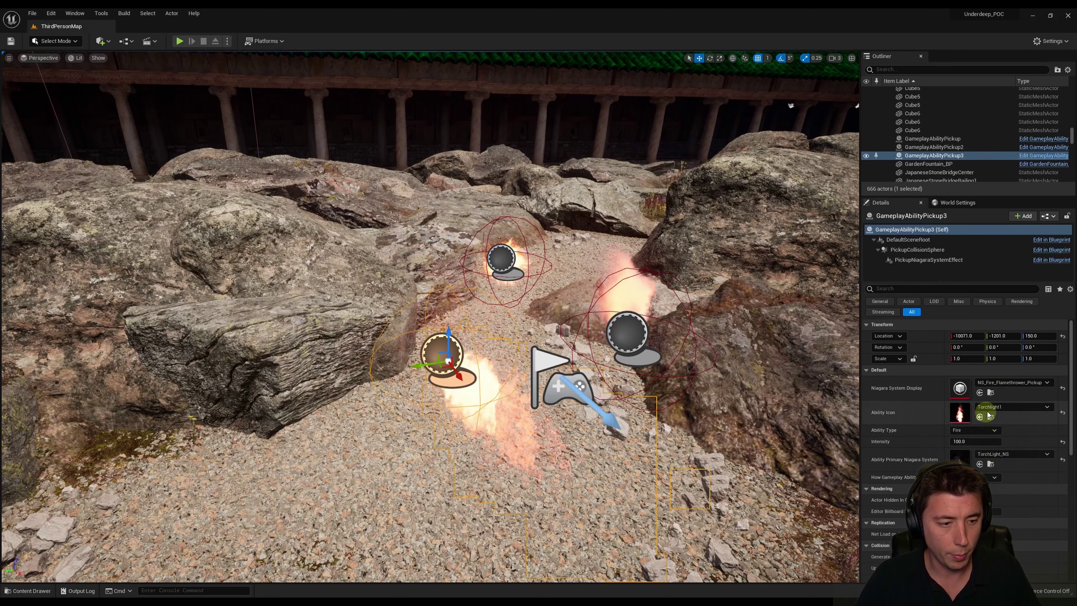
{"action": "left_click", "coordinate": [1009, 410]}
{"action": "type", "text": "flamethrower"}
{"action": "left_click", "coordinate": [981, 298]}
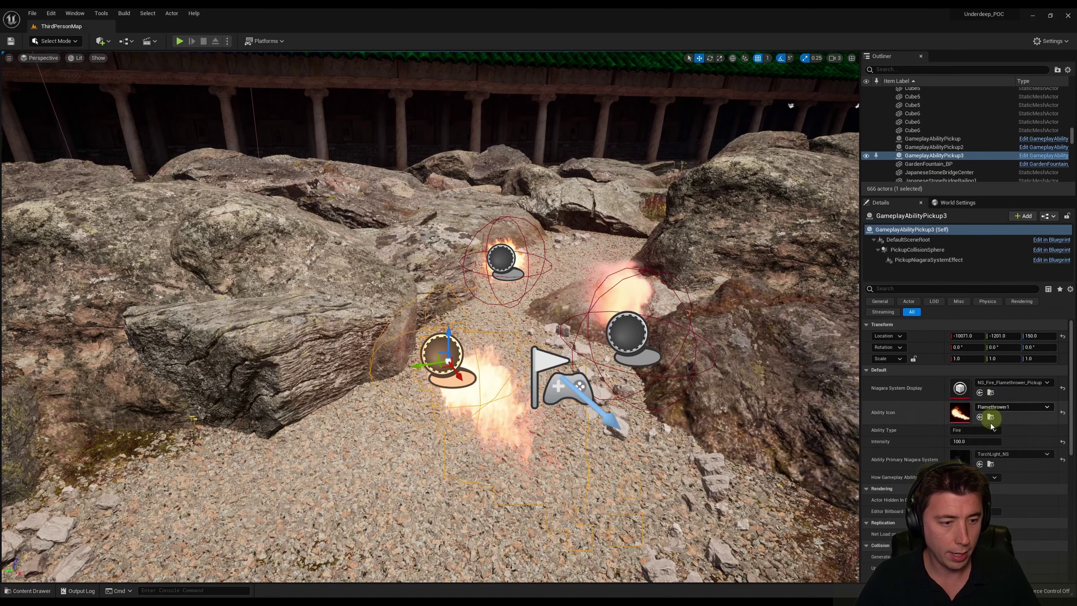
{"action": "left_click", "coordinate": [999, 454]}
{"action": "type", "text": "flamethrower"}
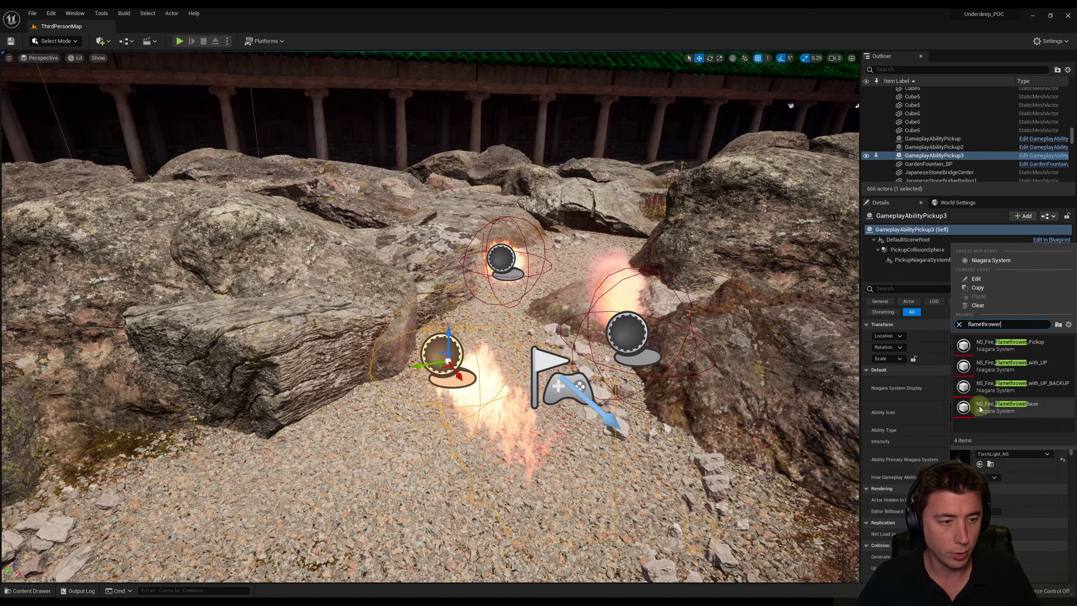
{"action": "left_click", "coordinate": [1000, 367]}
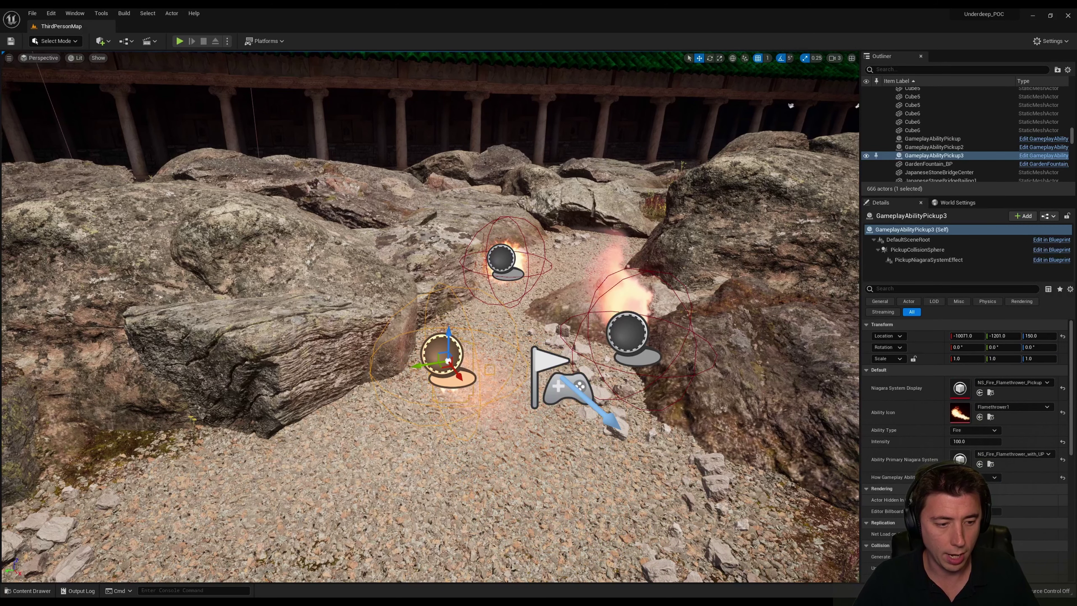
{"action": "left_click", "coordinate": [628, 333]}
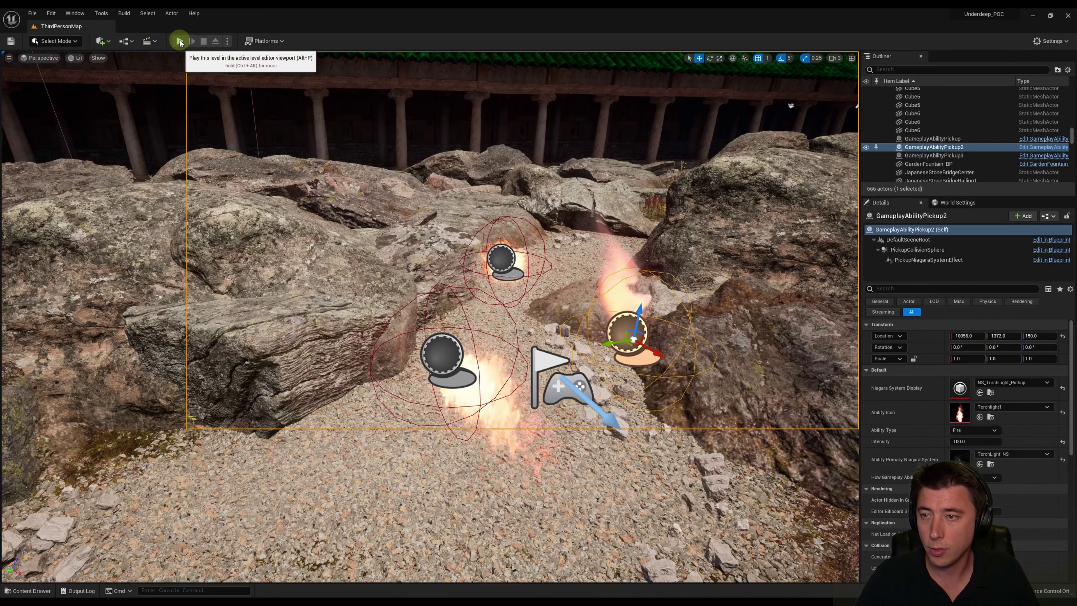
{"action": "left_click", "coordinate": [179, 41]}
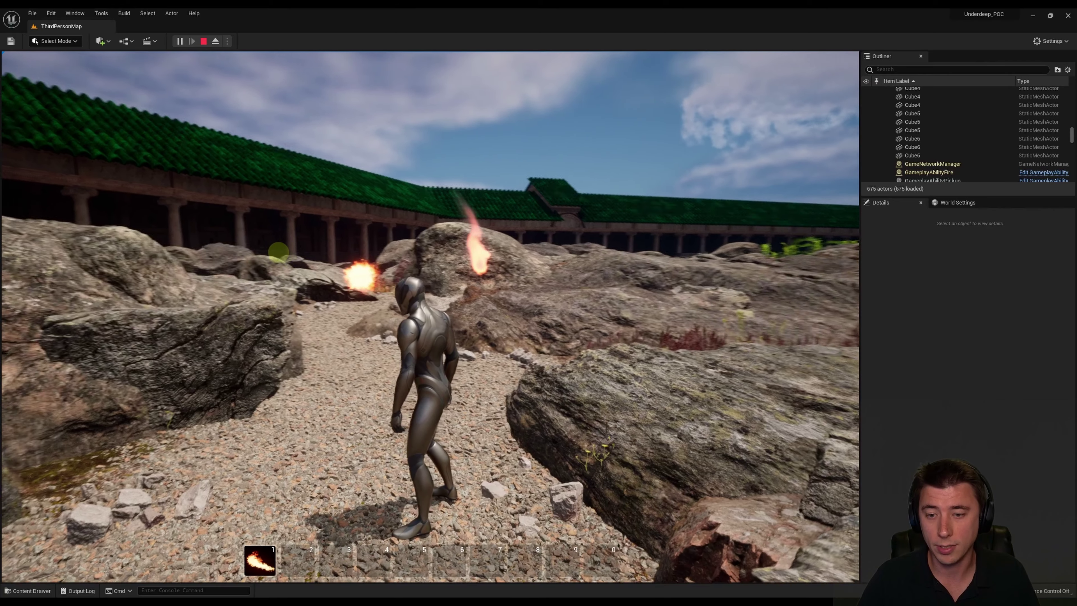
Cast the torch light ability in game, then return to BP_ThirdPersonCharacter's event graph hotbar logic
{"action": "left_click", "coordinate": [278, 252]}
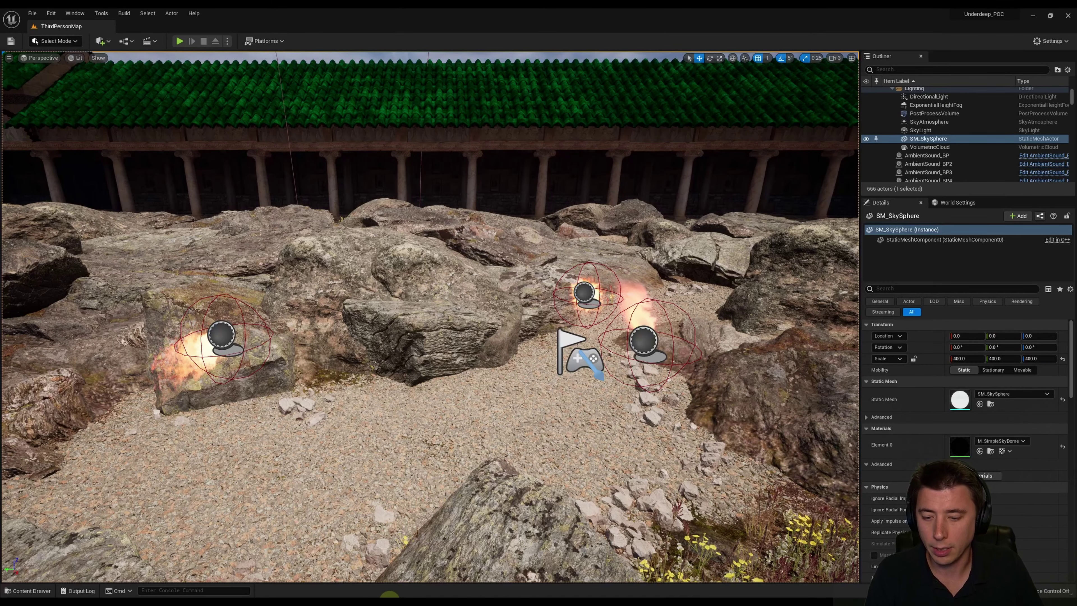
{"action": "mouse_move", "coordinate": [360, 603]}
{"action": "left_click", "coordinate": [405, 569]}
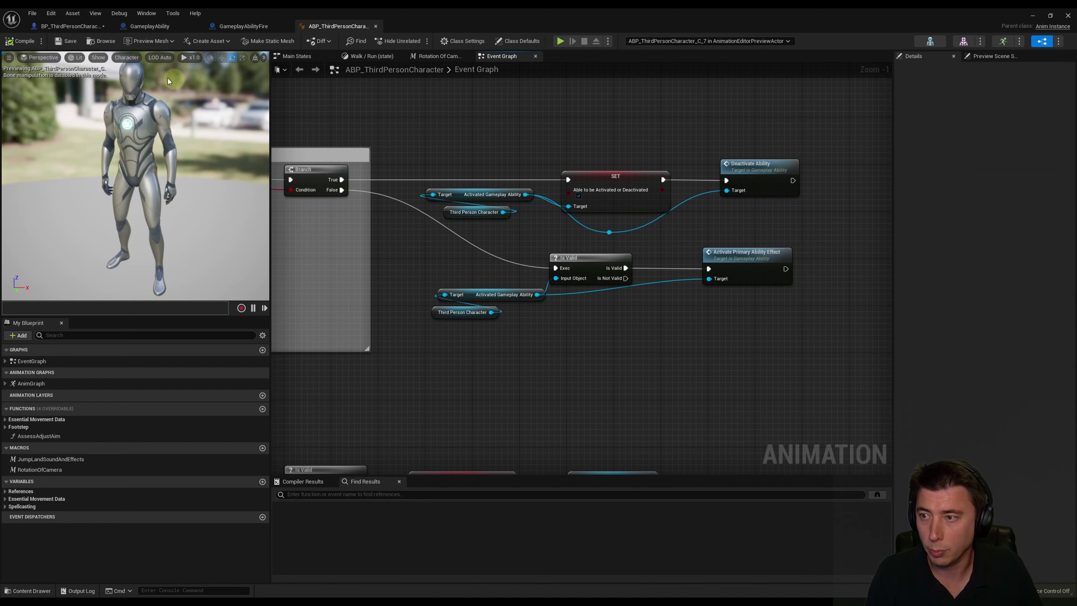
{"action": "left_click", "coordinate": [68, 26]}
{"action": "right_click_drag", "start_coordinate": [275, 171], "coordinate": [364, 177]}
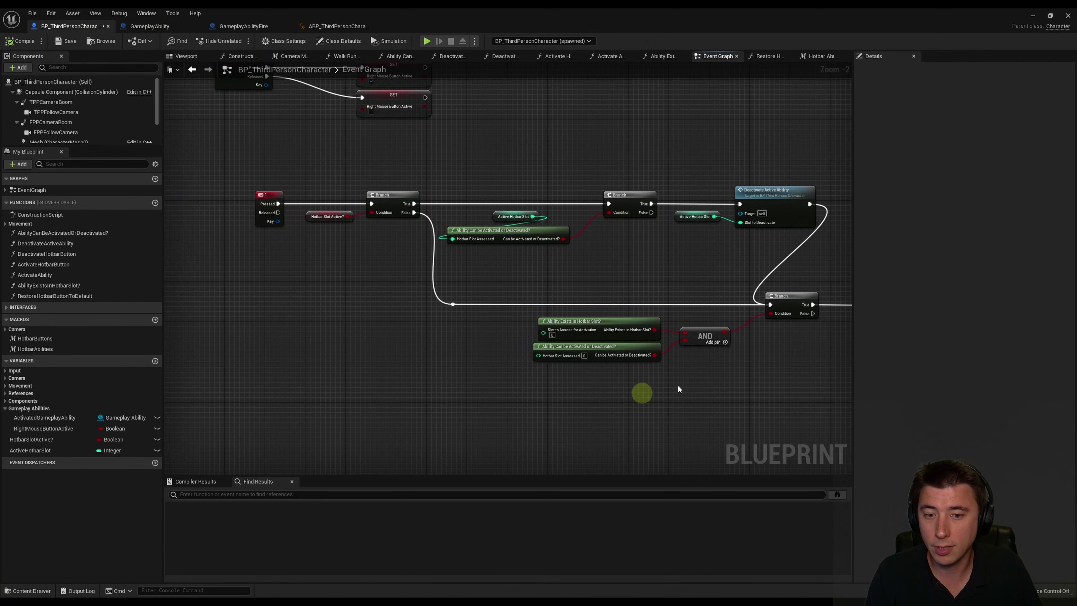
Select the hotbar branch and activate/deactivate node chain together with its pressed event
{"action": "right_click_drag", "start_coordinate": [785, 387], "coordinate": [689, 382]}
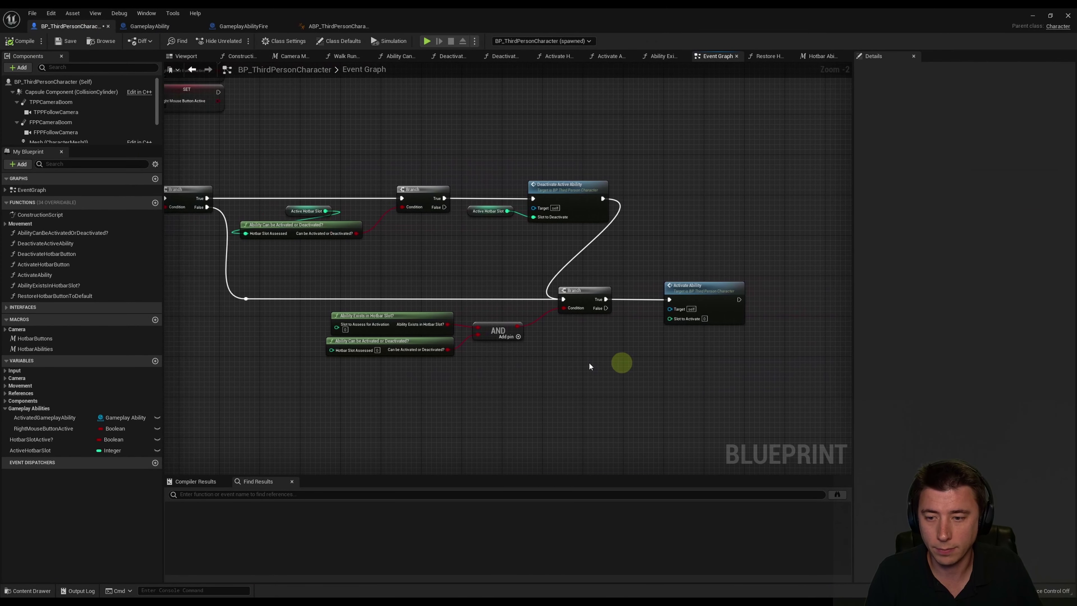
{"action": "left_click_drag", "start_coordinate": [440, 278], "coordinate": [842, 381]}
{"action": "left_click_drag", "start_coordinate": [678, 297], "coordinate": [785, 299]}
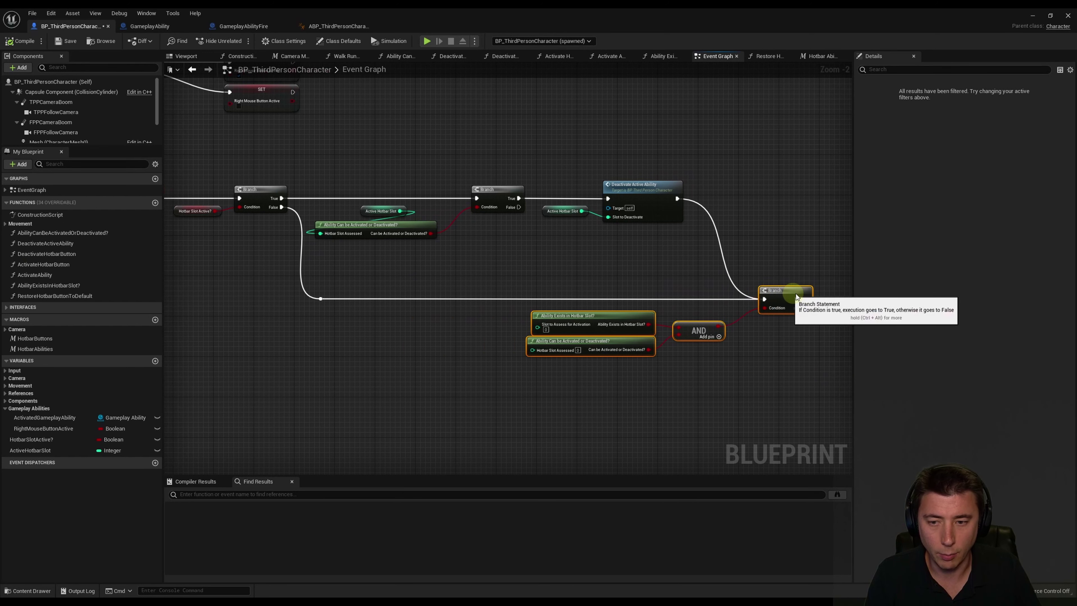
{"action": "left_click_drag", "start_coordinate": [245, 212], "coordinate": [487, 409]}
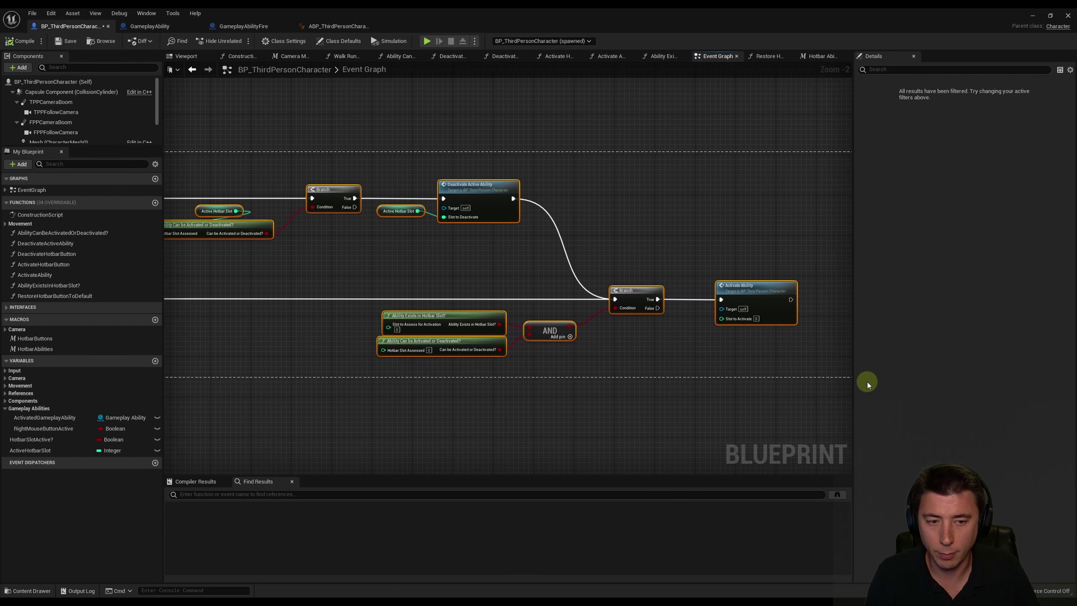
{"action": "right_click_drag", "start_coordinate": [487, 408], "coordinate": [696, 404]}
Collapse the selection into a function named OverallHotbarAbility and open its graph
{"action": "right_click", "coordinate": [312, 186]}
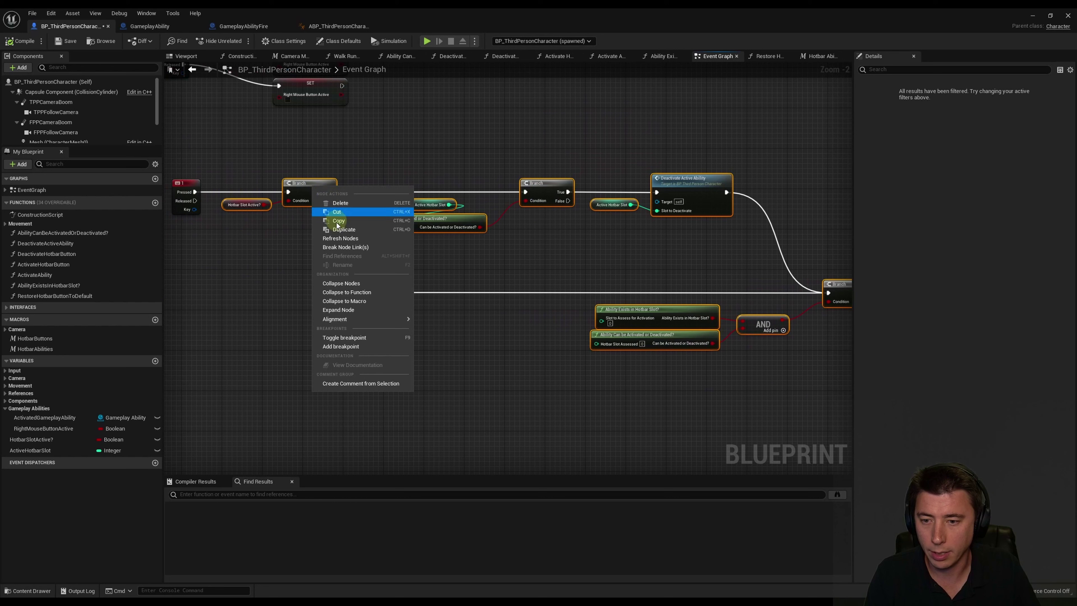
{"action": "left_click", "coordinate": [356, 290]}
{"action": "mouse_move", "coordinate": [385, 249]}
{"action": "left_mouse_down"}
{"action": "mouse_move", "coordinate": [560, 249]}
{"action": "mouse_move", "coordinate": [302, 186]}
{"action": "left_mouse_up"}
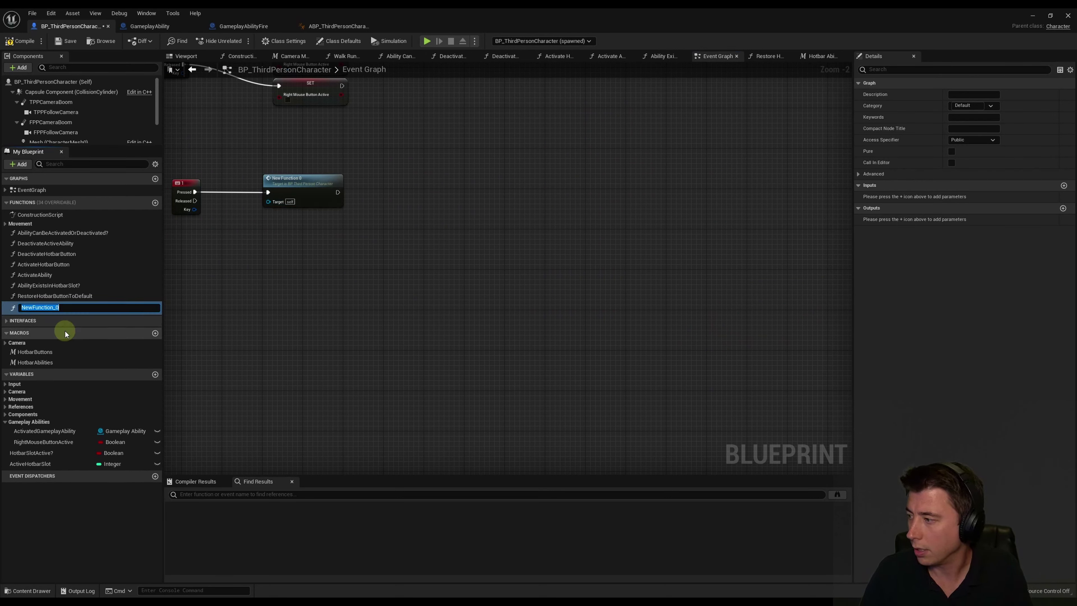
{"action": "type", "text": "OverallHotbarA"}
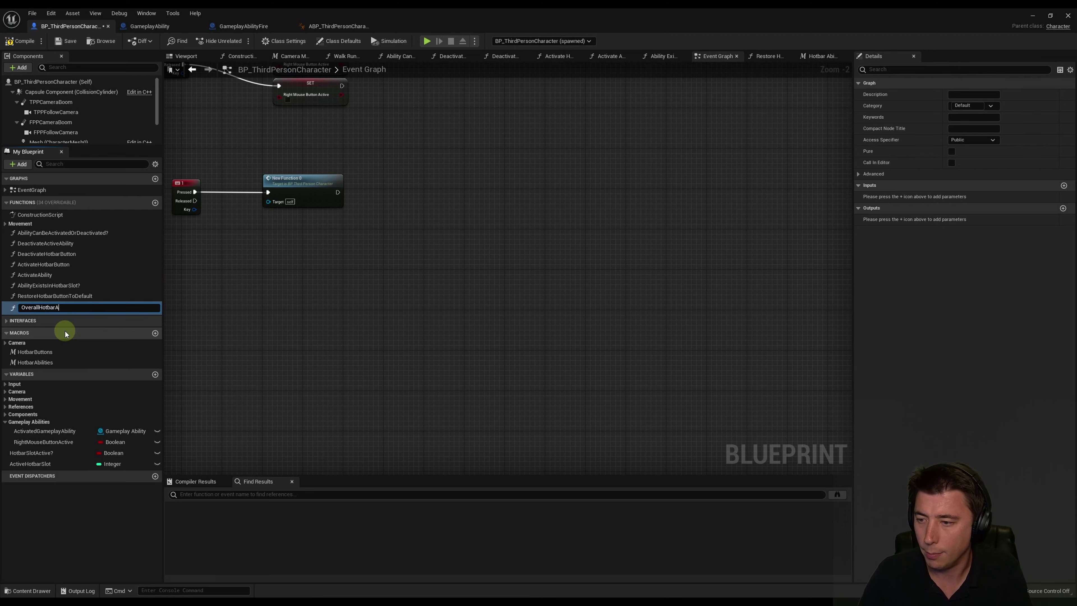
{"action": "type", "text": "bility"}
{"action": "key", "text": "Return"}
{"action": "scroll", "coordinate": [240, 197], "scroll_direction": "up", "scroll_amount": 2}
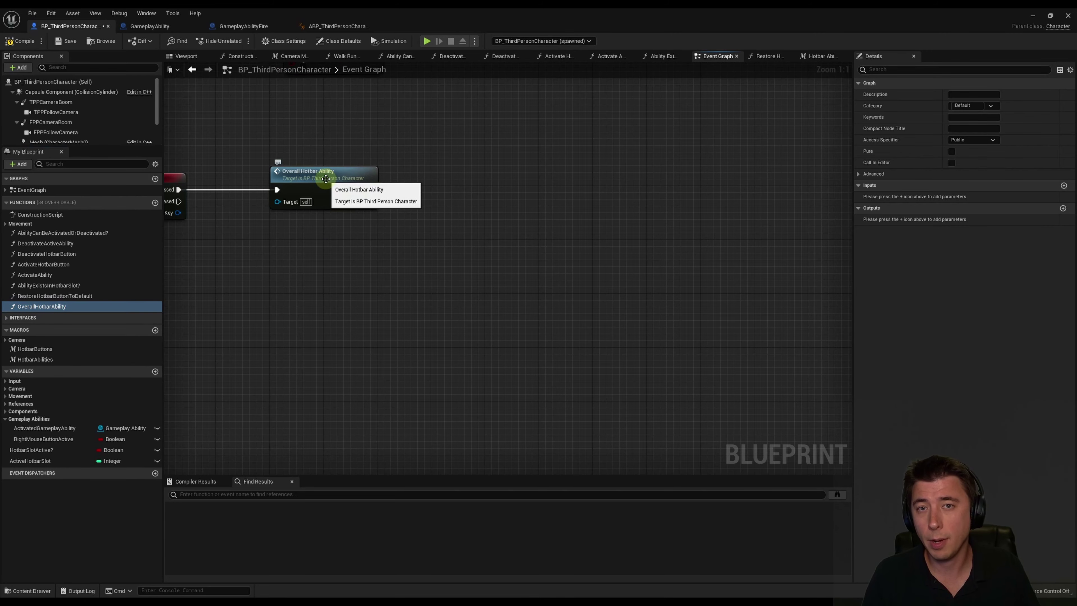
{"action": "double_click", "coordinate": [324, 177]}
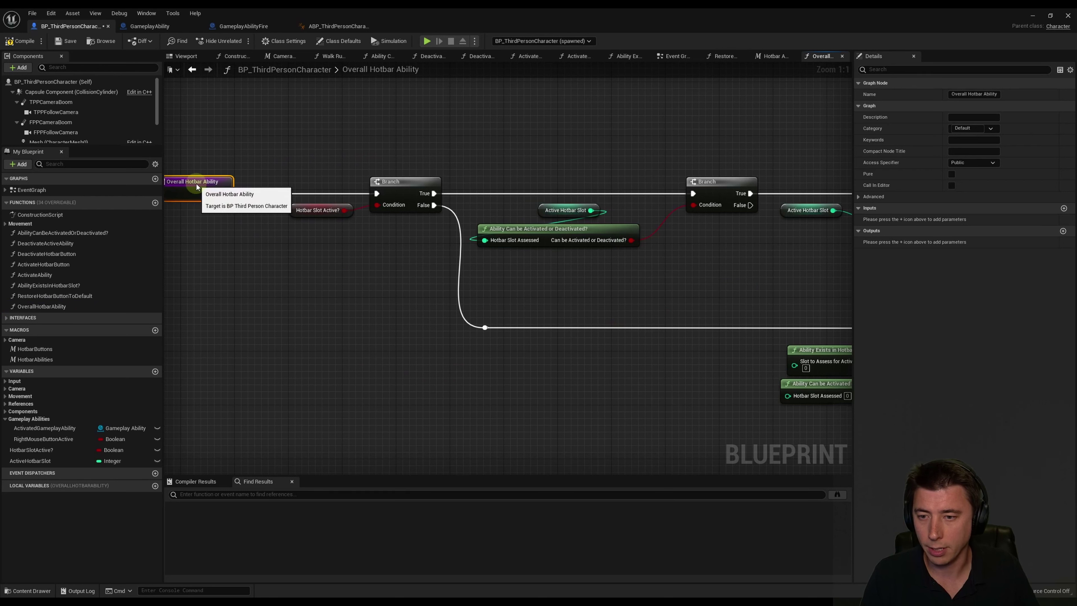
Add an integer input named KeyboardButton to the function
{"action": "left_click", "coordinate": [1064, 208]}
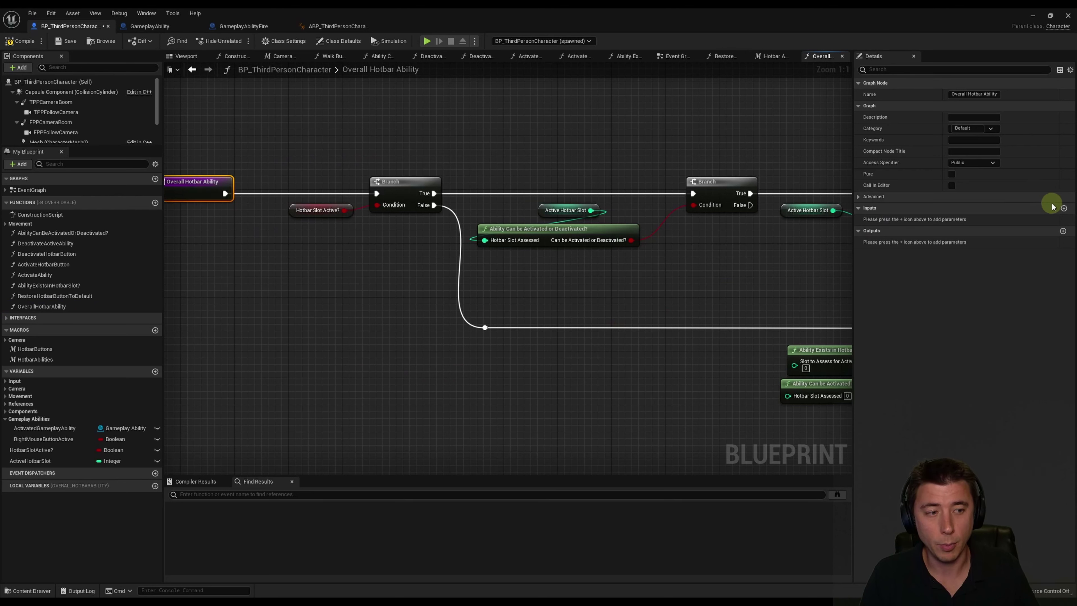
{"action": "left_click", "coordinate": [909, 220]}
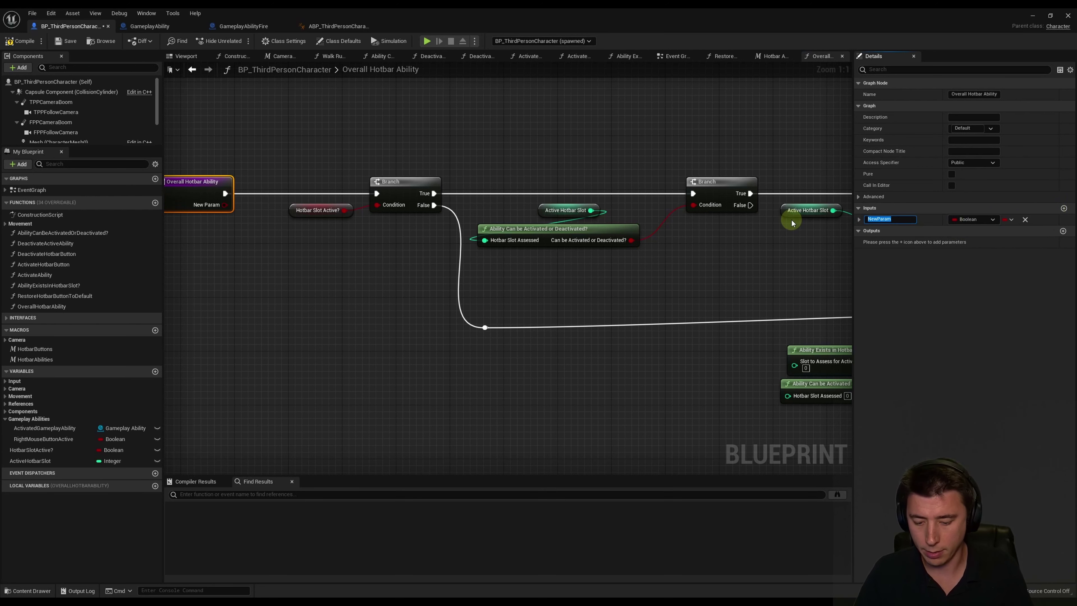
{"action": "type", "text": "KeyboardButton"}
{"action": "key", "text": "Return"}
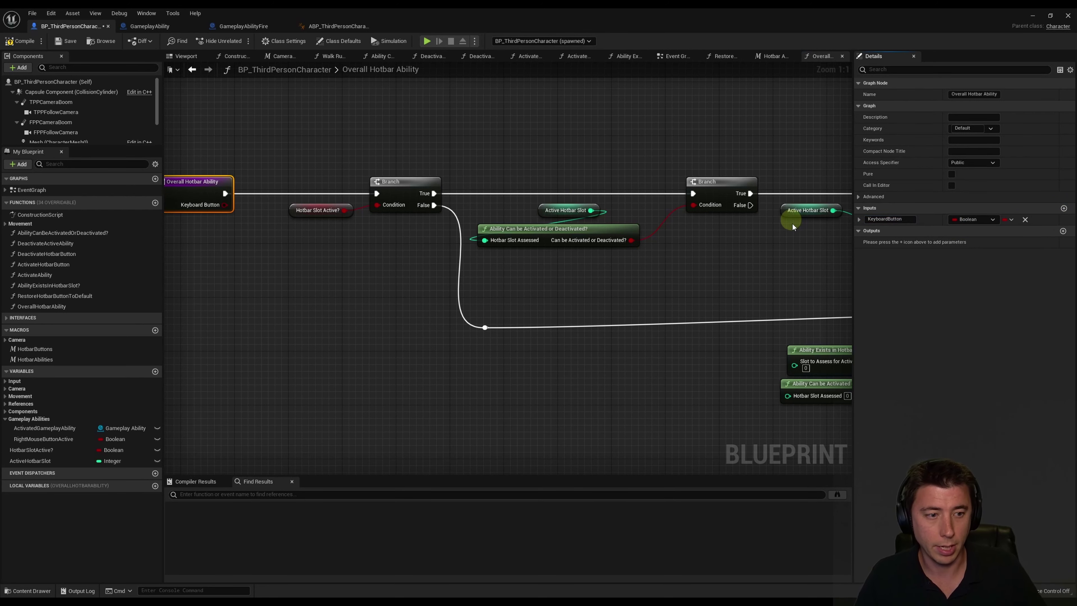
{"action": "left_click", "coordinate": [971, 220]}
{"action": "left_click", "coordinate": [974, 259]}
Promote the Keyboard Button pin to a local variable named LocalKeyboardButton
{"action": "right_click_drag", "start_coordinate": [293, 254], "coordinate": [619, 280]}
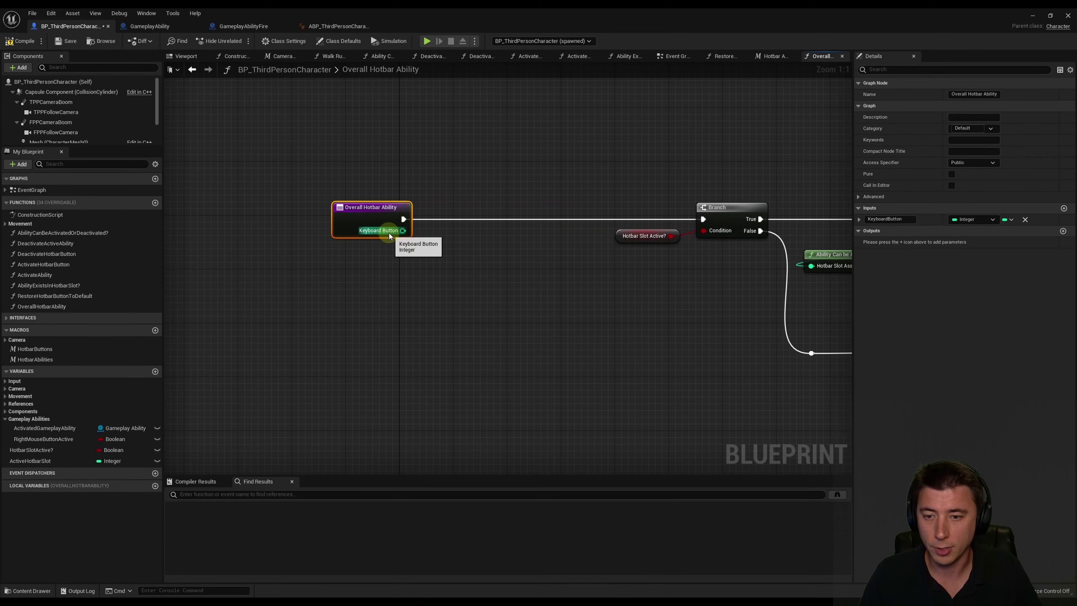
{"action": "right_click", "coordinate": [389, 233]}
{"action": "left_click", "coordinate": [415, 259]}
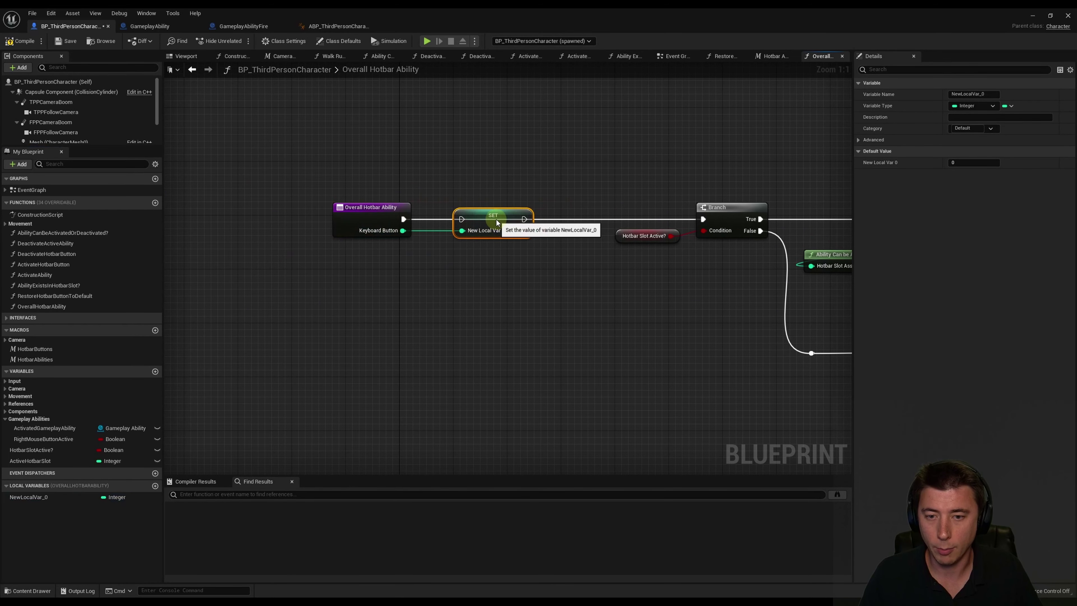
{"action": "right_click", "coordinate": [34, 499]}
{"action": "left_click", "coordinate": [60, 506]}
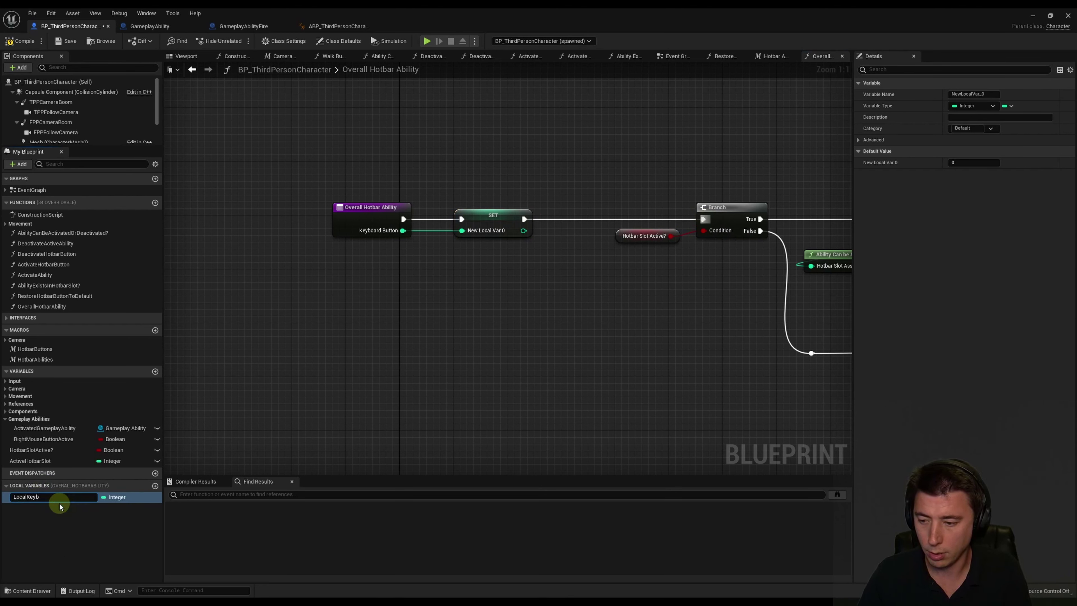
{"action": "type", "text": "n"}
{"action": "key", "text": "Return"}
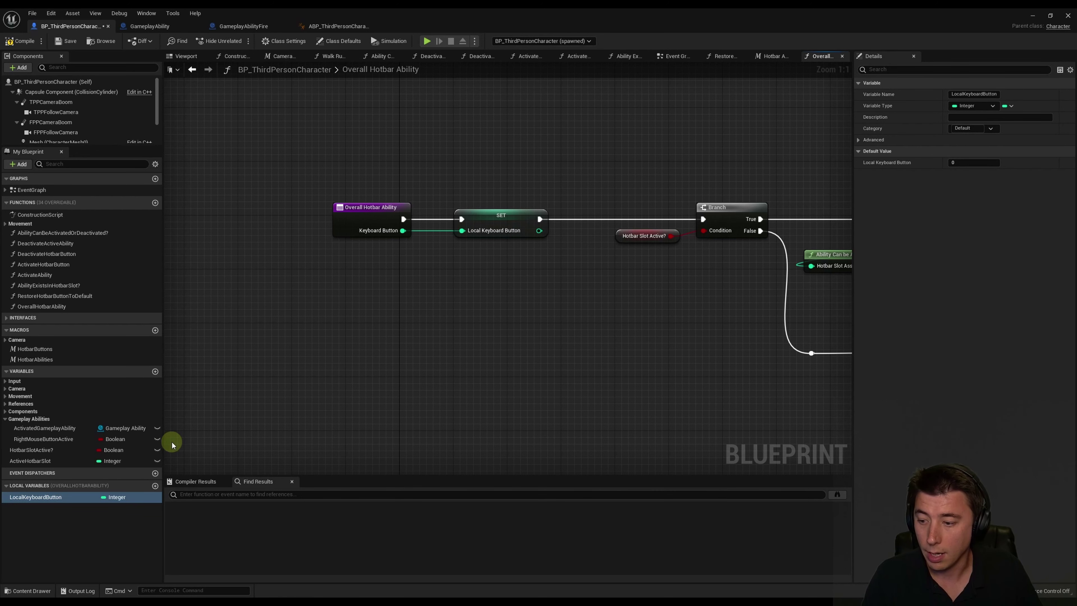
Add an integer local variable LocalHotbarSlot and shift the entry and SET nodes left
{"action": "left_click", "coordinate": [155, 486]}
{"action": "type", "text": "LocalHotbarSlo"}
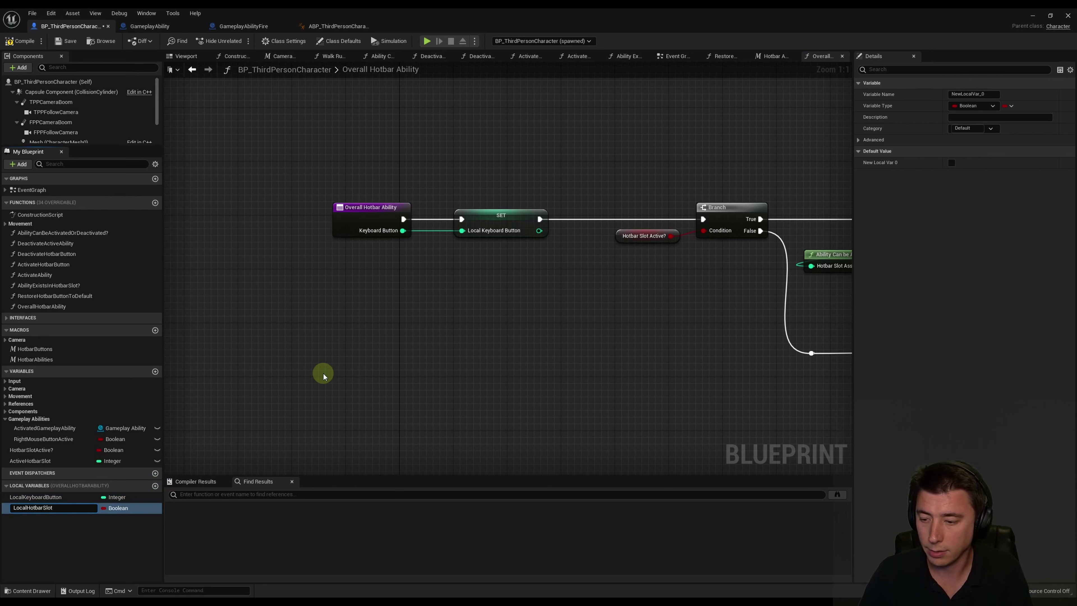
{"action": "type", "text": "t"}
{"action": "key", "text": "Return"}
{"action": "left_click", "coordinate": [116, 508]}
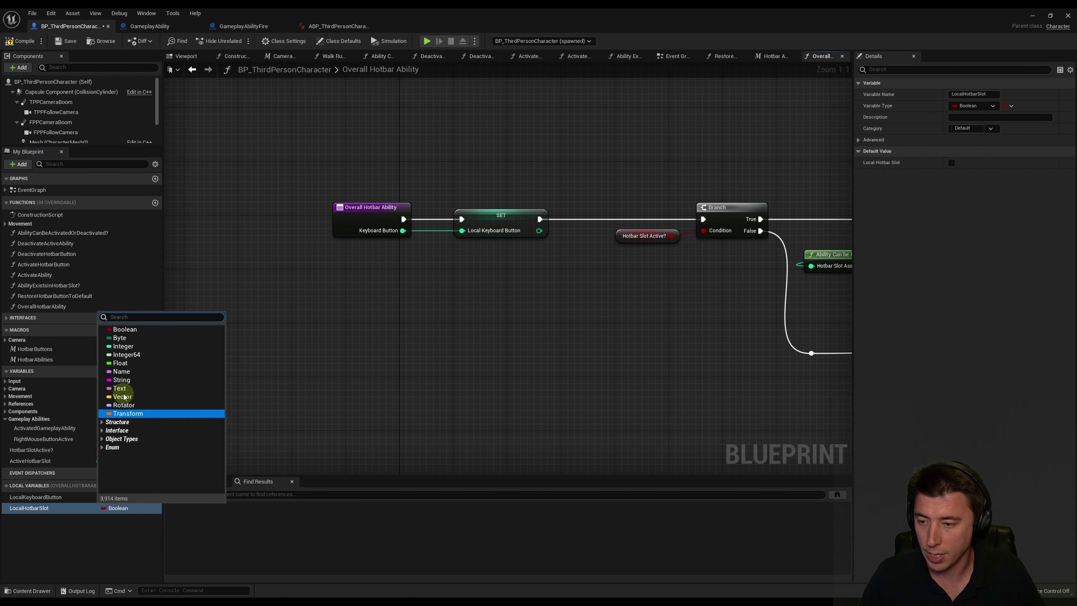
{"action": "left_click", "coordinate": [122, 346]}
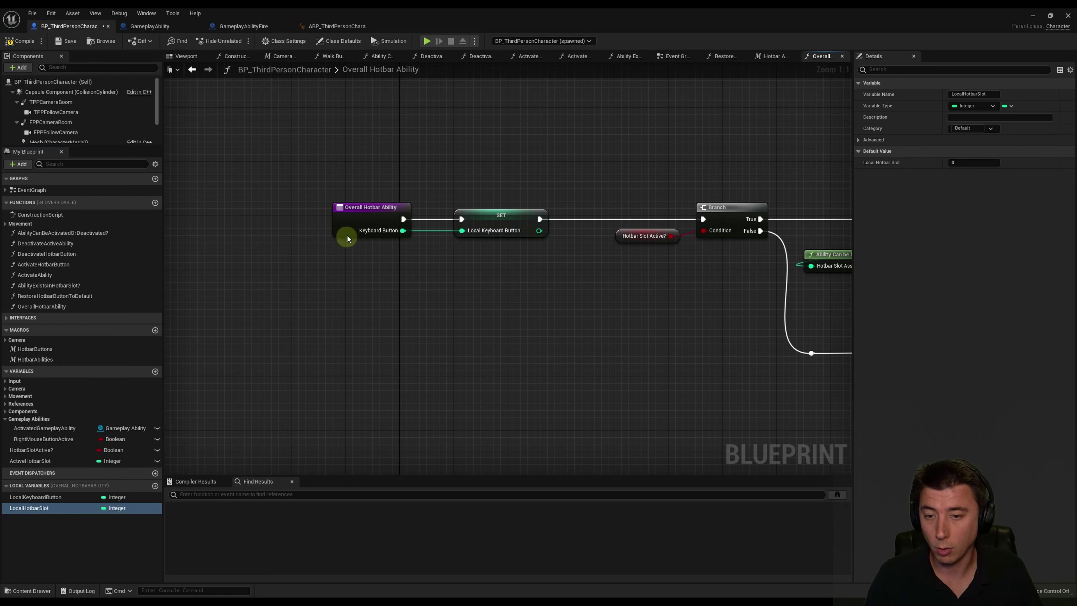
{"action": "left_click_drag", "start_coordinate": [478, 284], "coordinate": [326, 198]}
{"action": "left_click_drag", "start_coordinate": [504, 212], "coordinate": [246, 212]}
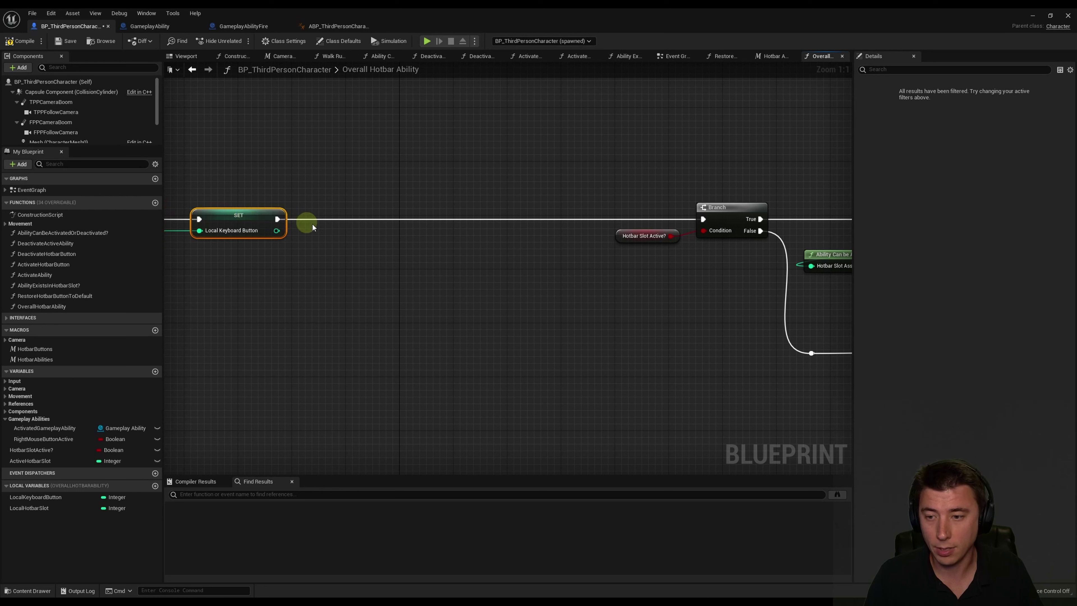
{"action": "left_click", "coordinate": [305, 272]}
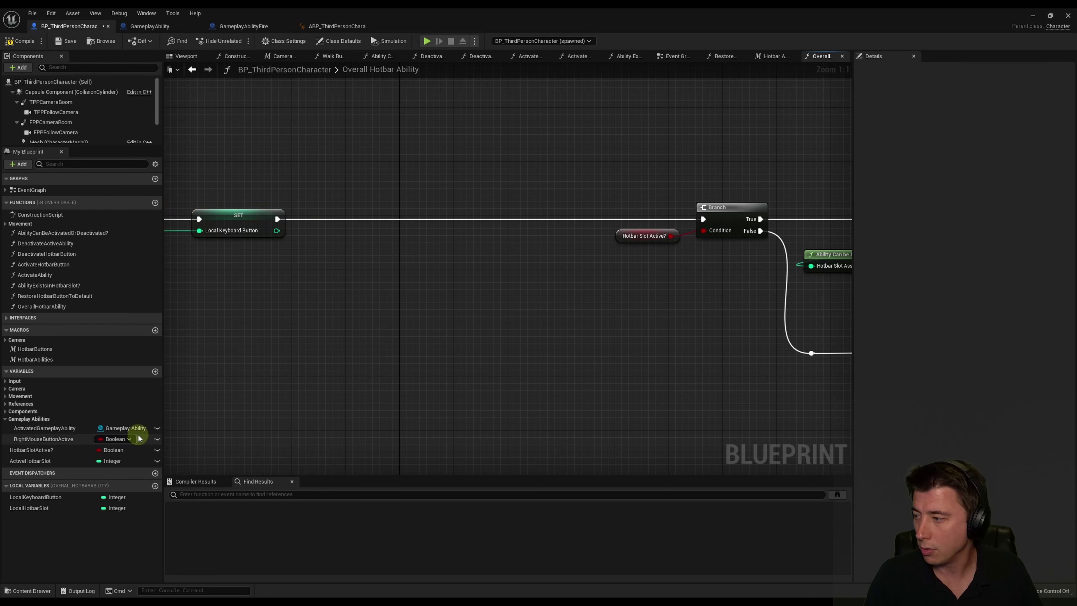
Test Local Keyboard Button with an equality node driving a Branch after the SET
{"action": "left_click_drag", "start_coordinate": [277, 231], "coordinate": [317, 252]}
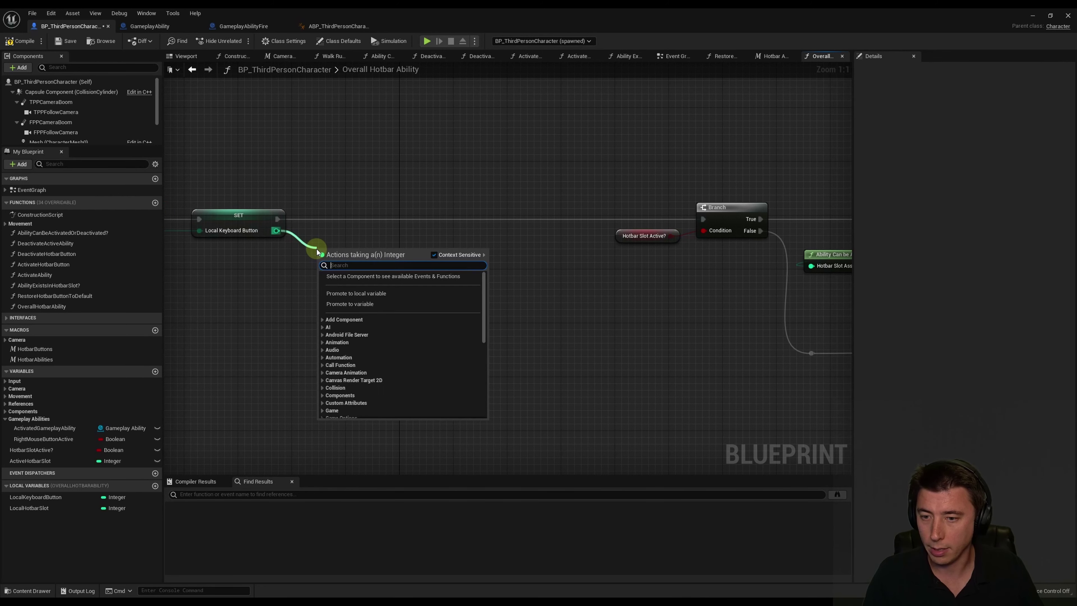
{"action": "type", "text": "=="}
{"action": "key", "text": "Return"}
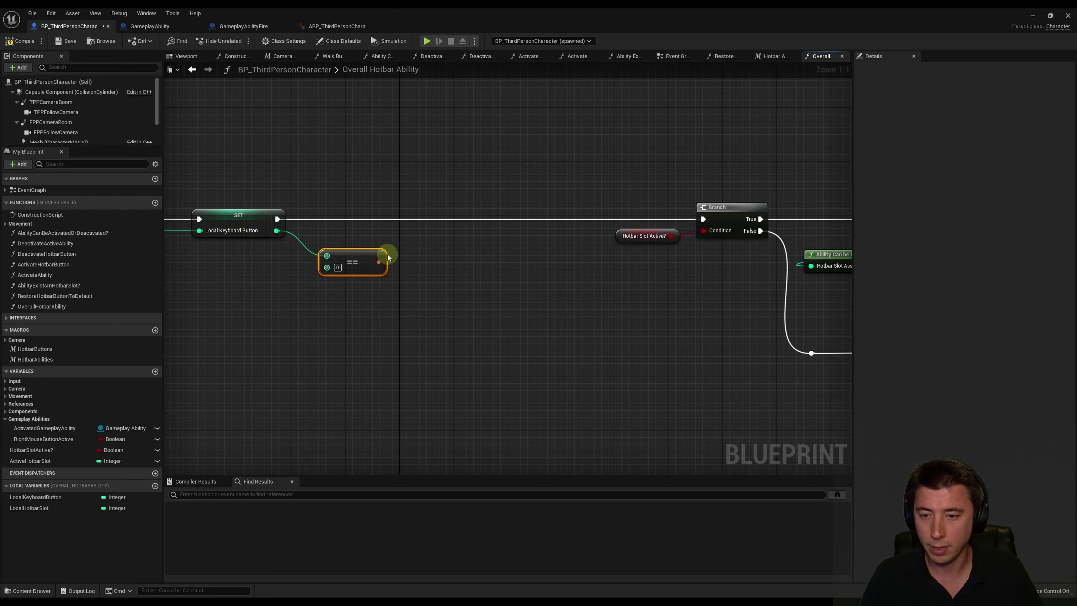
{"action": "left_click_drag", "start_coordinate": [379, 262], "coordinate": [382, 263]}
{"action": "left_click_drag", "start_coordinate": [397, 224], "coordinate": [396, 224]}
{"action": "type", "text": "branch"}
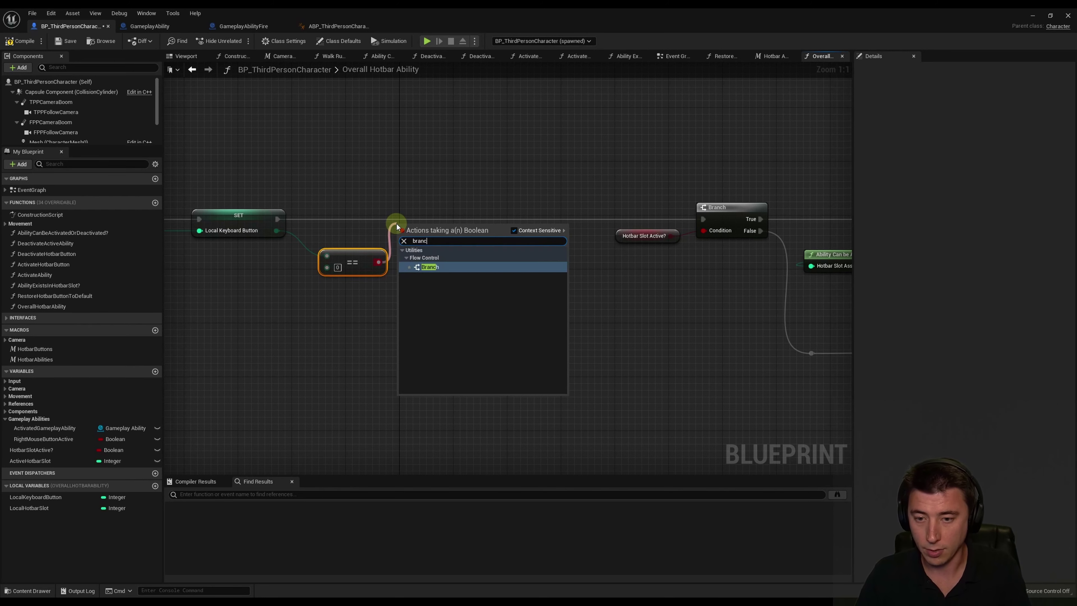
{"action": "key", "text": "Return"}
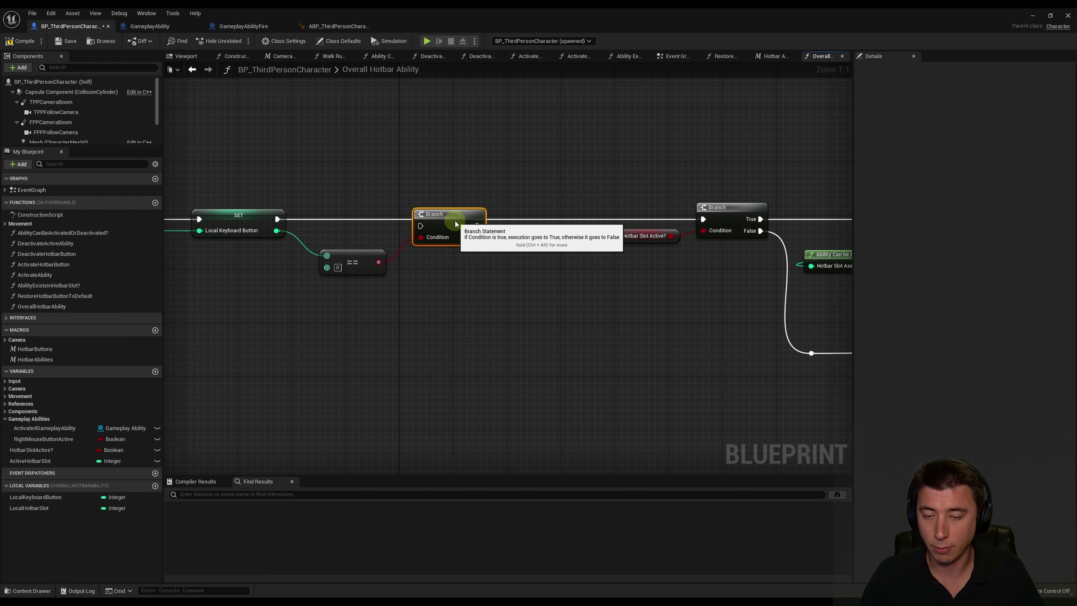
{"action": "left_click_drag", "start_coordinate": [444, 234], "coordinate": [458, 214]}
{"action": "left_click_drag", "start_coordinate": [279, 219], "coordinate": [420, 219]}
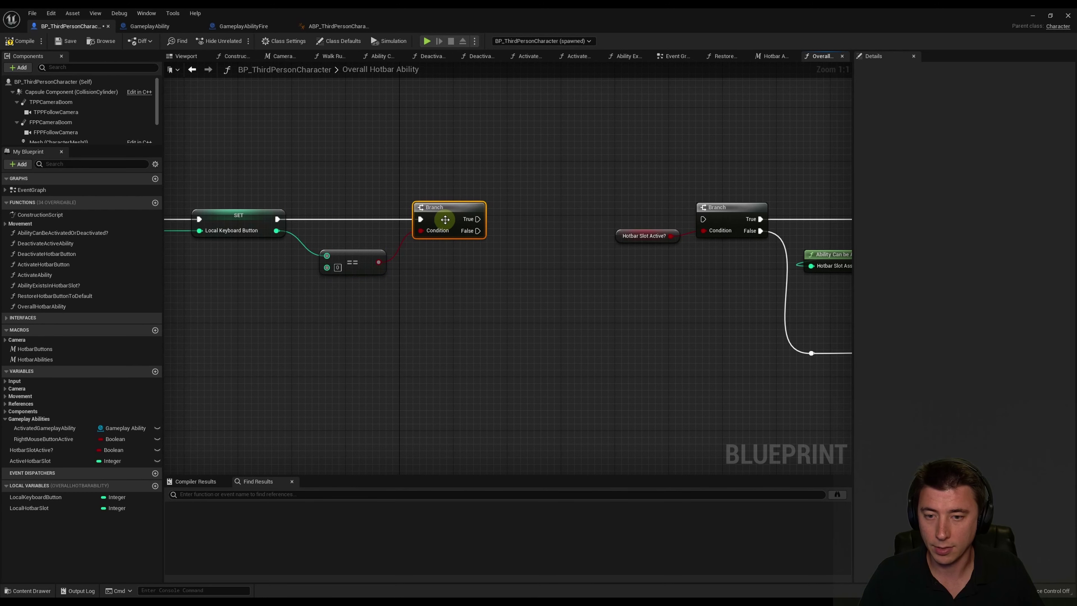
On the Branch's True path, set Local Hotbar Slot to 9
{"action": "right_click_drag", "start_coordinate": [389, 307], "coordinate": [635, 313]}
{"action": "left_click_drag", "start_coordinate": [377, 192], "coordinate": [649, 280]}
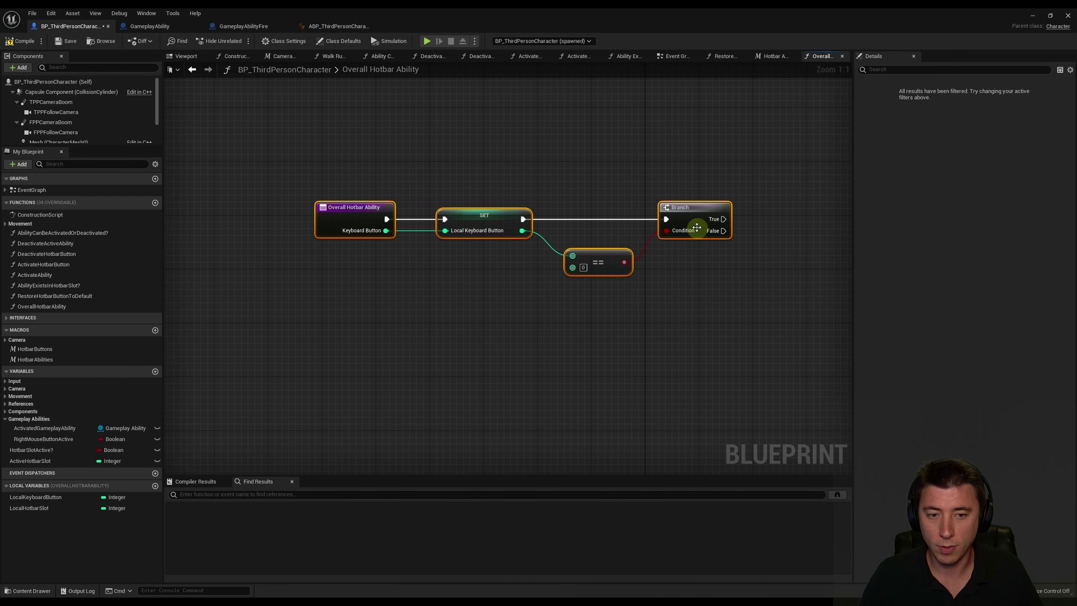
{"action": "right_click_drag", "start_coordinate": [645, 212], "coordinate": [311, 212]}
{"action": "left_click", "coordinate": [453, 229]}
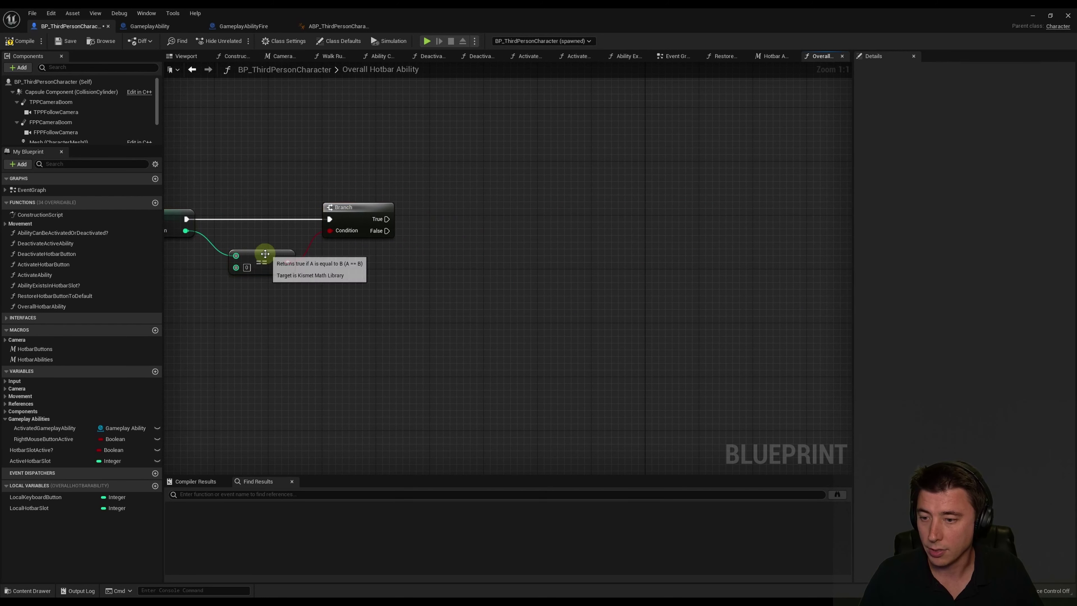
{"action": "left_click_drag", "start_coordinate": [23, 509], "coordinate": [478, 217]}
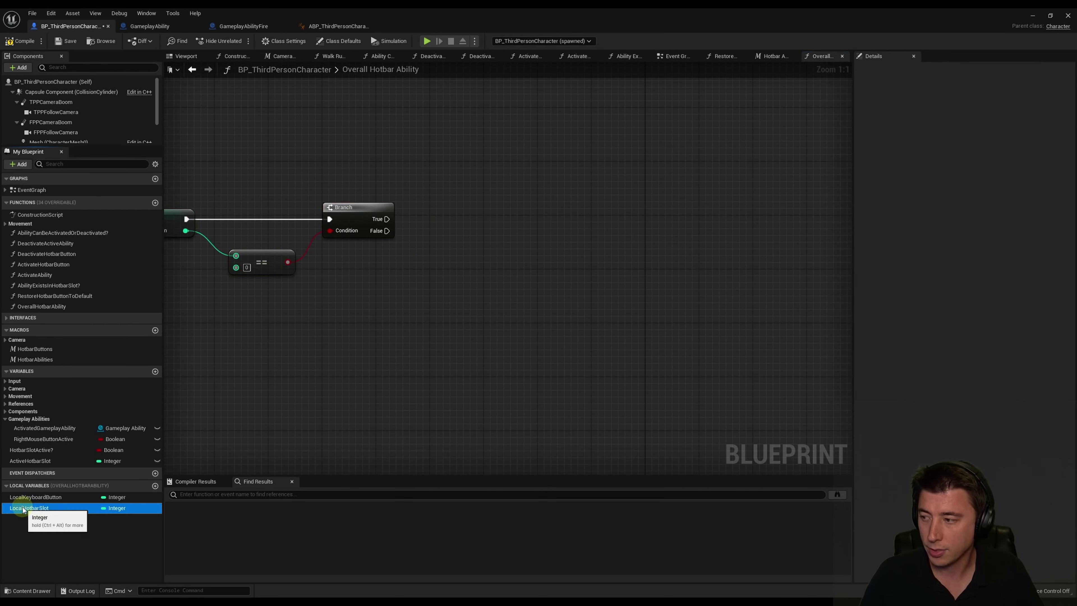
{"action": "left_click", "coordinate": [507, 242]}
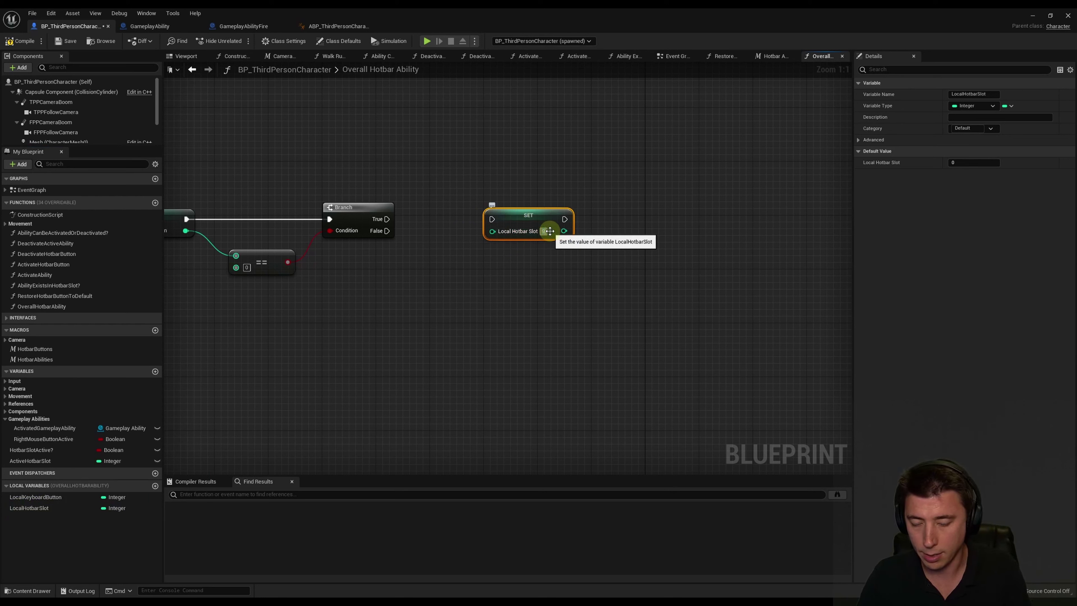
{"action": "type", "text": "9"}
{"action": "left_click_drag", "start_coordinate": [473, 220], "coordinate": [492, 219]}
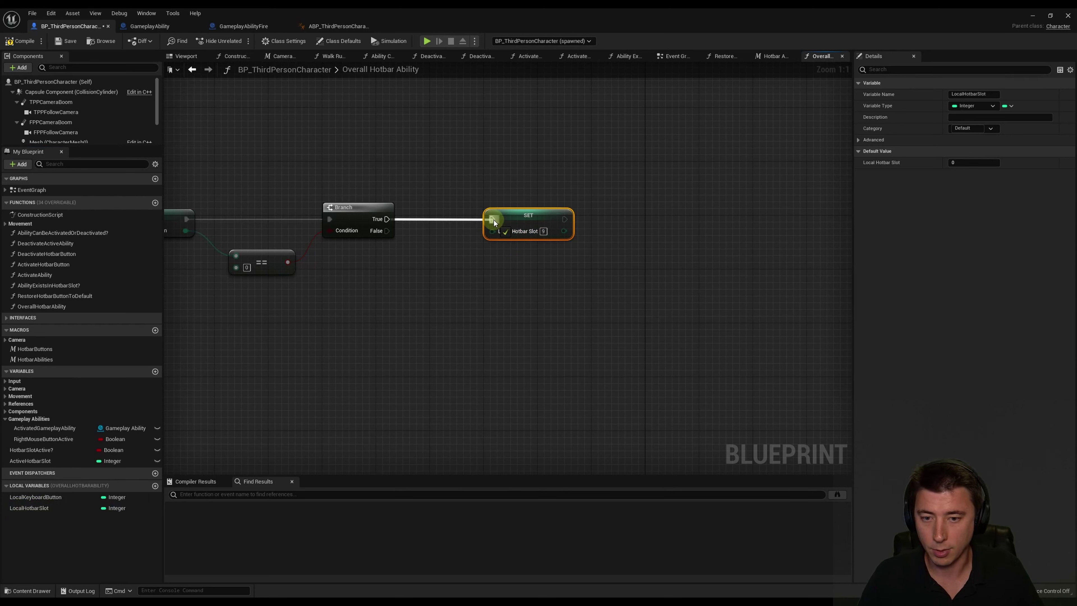
{"action": "left_click", "coordinate": [473, 267]}
On the False path, set Local Hotbar Slot to Local Keyboard Button minus 1
{"action": "left_click", "coordinate": [17, 499]}
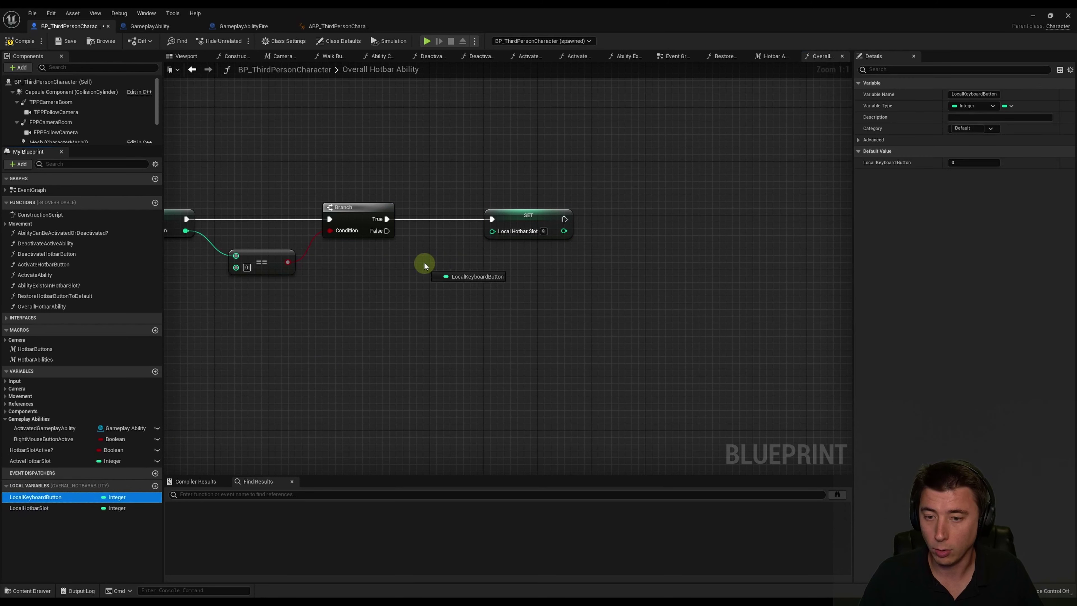
{"action": "left_click_drag", "start_coordinate": [17, 499], "coordinate": [390, 274]}
{"action": "left_click", "coordinate": [424, 281]}
{"action": "left_click_drag", "start_coordinate": [484, 280], "coordinate": [499, 281]}
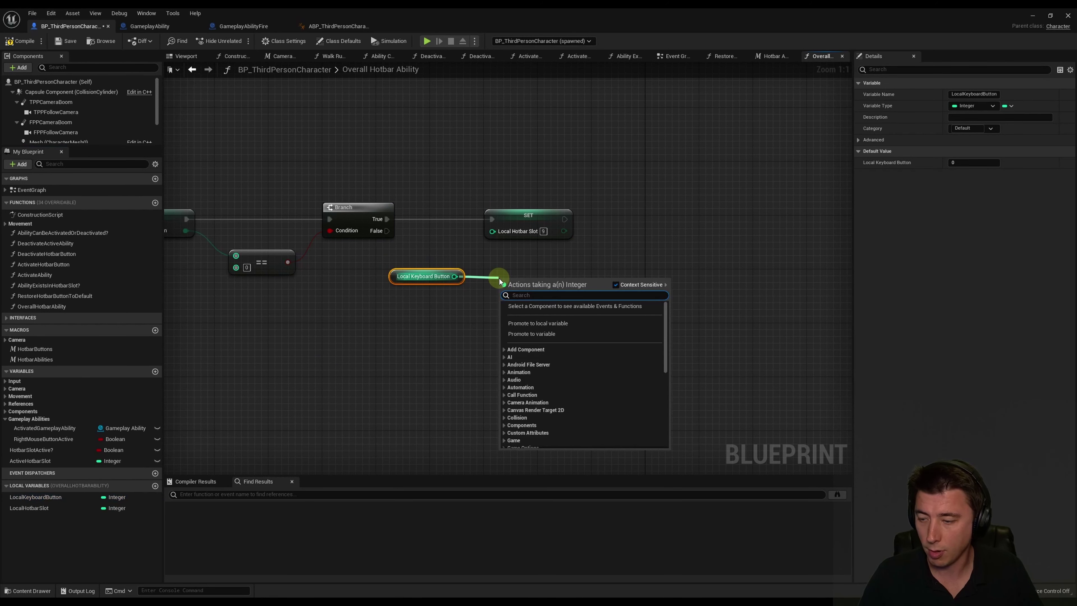
{"action": "type", "text": "-"}
{"action": "key", "text": "Return"}
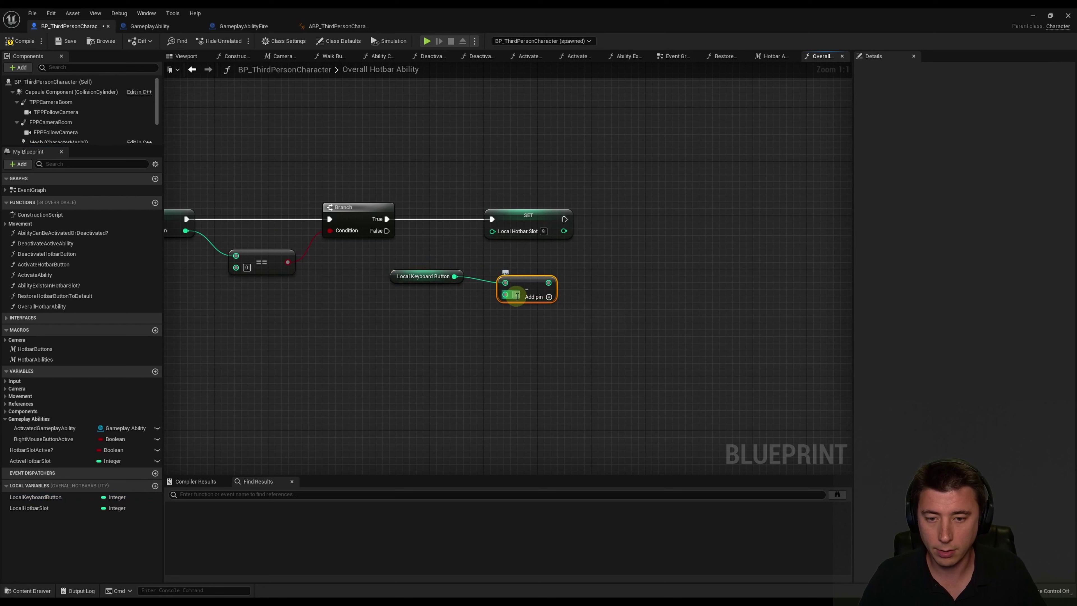
{"action": "type", "text": "1"}
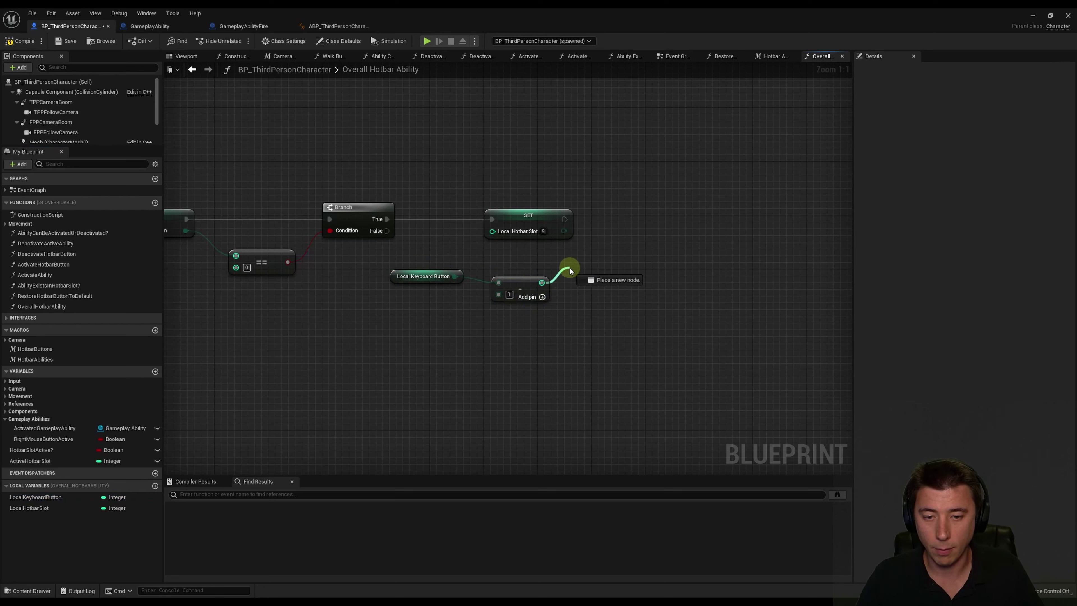
{"action": "left_click_drag", "start_coordinate": [570, 268], "coordinate": [570, 268]}
{"action": "type", "text": "set local"}
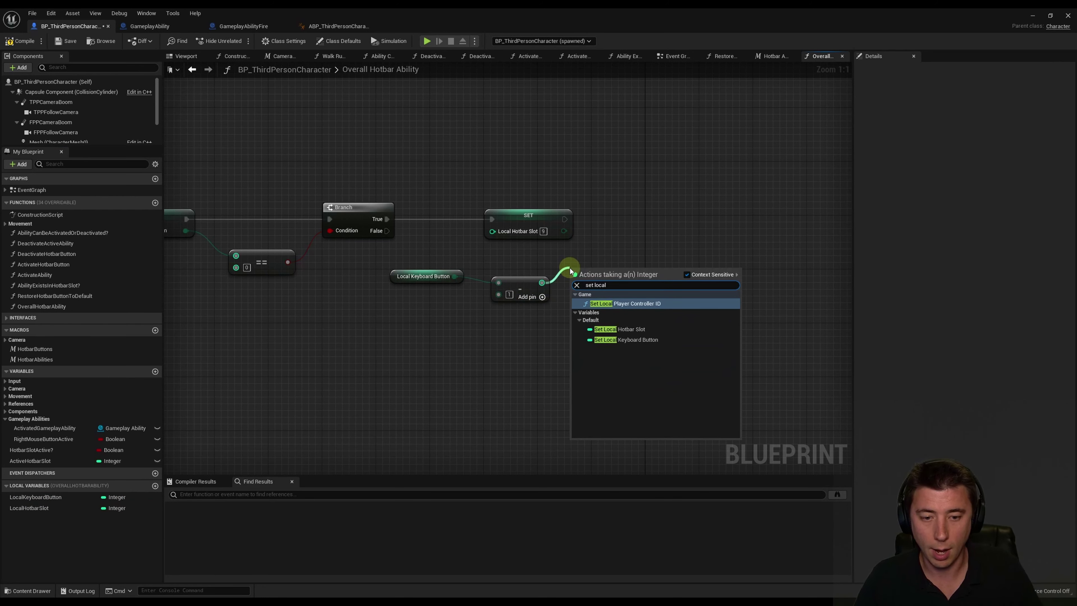
{"action": "left_click", "coordinate": [619, 330]}
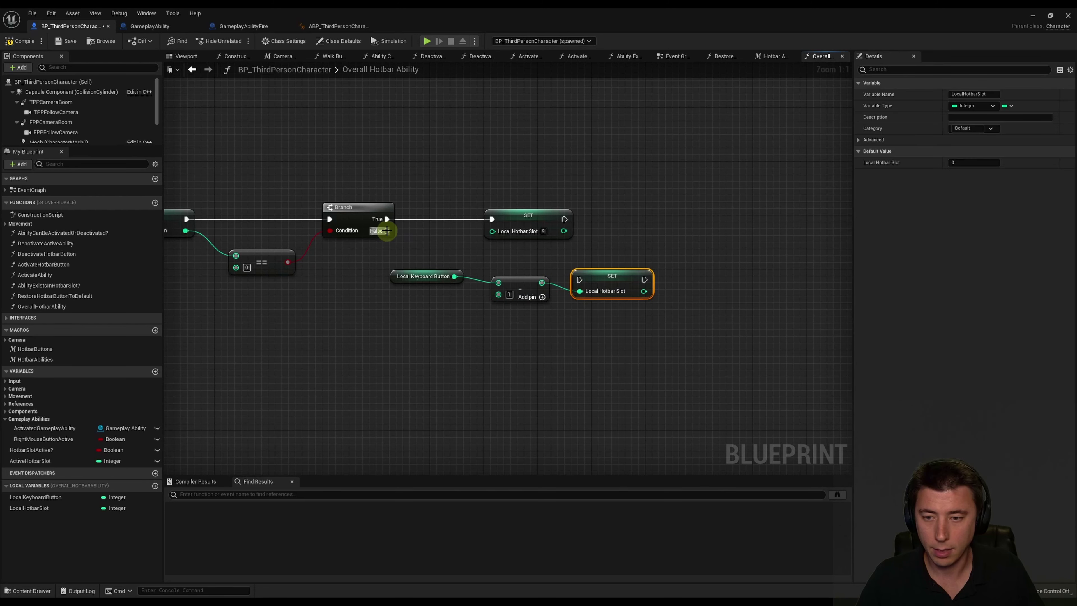
{"action": "mouse_move", "coordinate": [408, 262]}
{"action": "left_mouse_down"}
{"action": "mouse_move", "coordinate": [534, 321]}
{"action": "mouse_move", "coordinate": [381, 328]}
{"action": "left_mouse_up"}
{"action": "left_click_drag", "start_coordinate": [586, 279], "coordinate": [530, 284]}
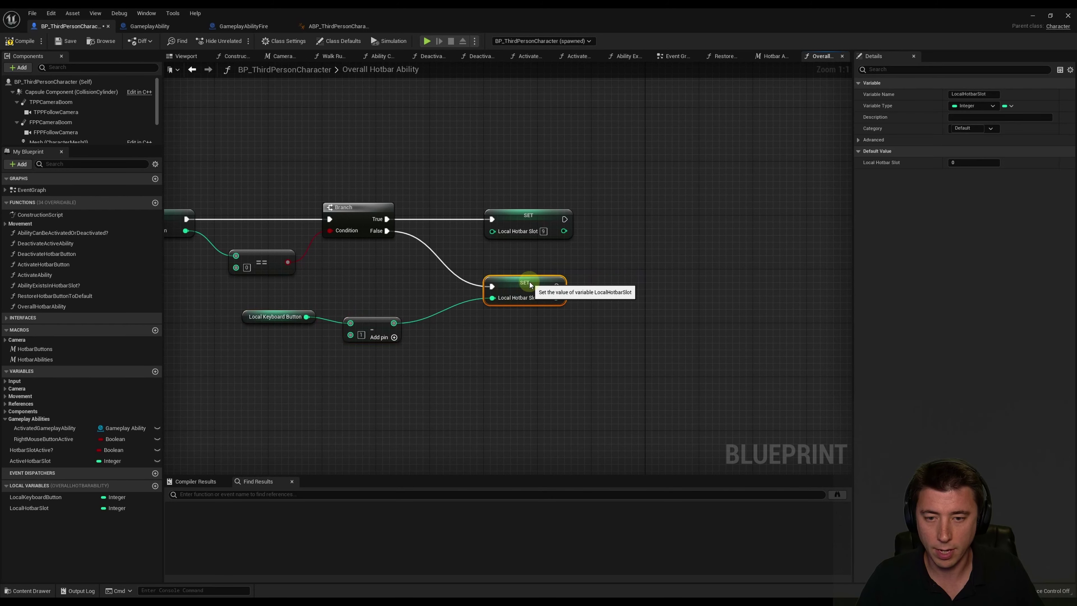
{"action": "right_click_drag", "start_coordinate": [560, 335], "coordinate": [775, 335]}
{"action": "left_click_drag", "start_coordinate": [310, 134], "coordinate": [778, 384]}
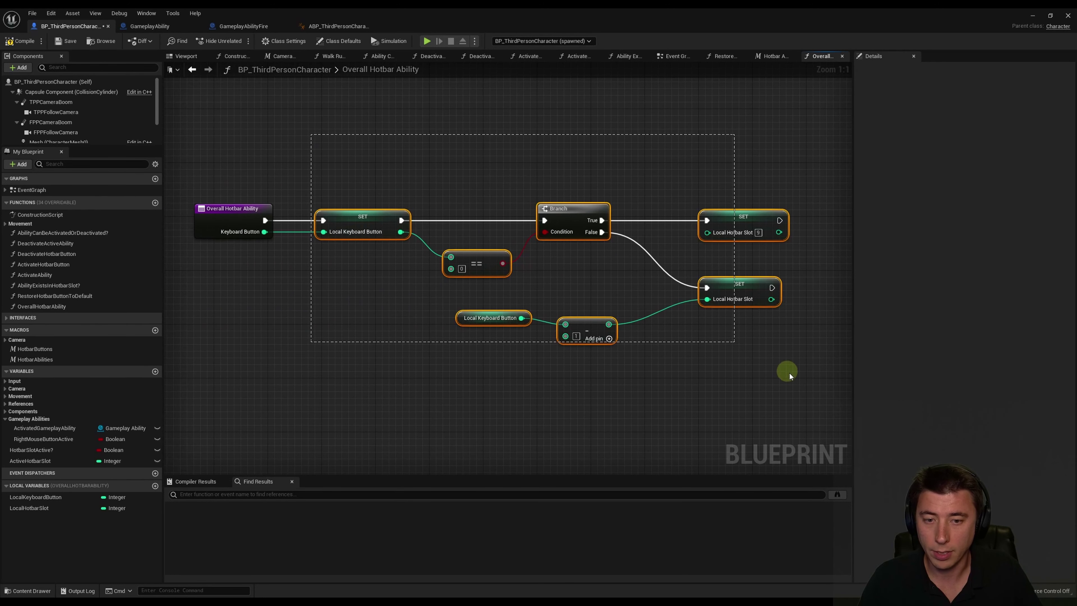
Comment the slot-matching nodes and wire both SET nodes into the next Branch
{"action": "key", "text": "c"}
{"action": "type", "text": "Matches keyboard button to the slot of our hotbar"}
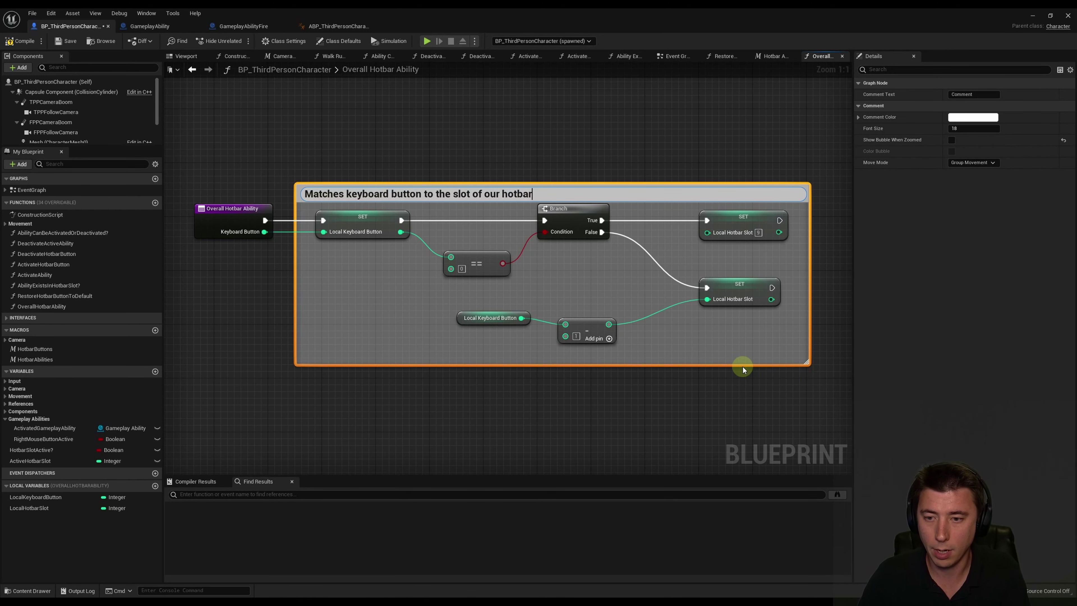
{"action": "left_click", "coordinate": [645, 180]}
{"action": "right_click_drag", "start_coordinate": [645, 181], "coordinate": [204, 165]}
{"action": "left_click_drag", "start_coordinate": [333, 273], "coordinate": [723, 206]}
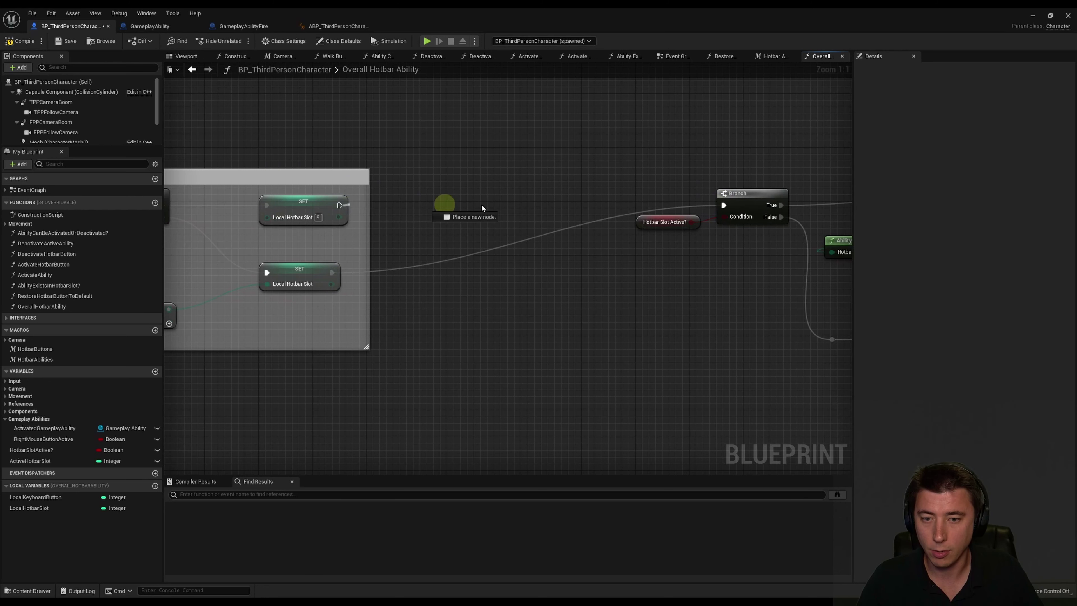
{"action": "left_click_drag", "start_coordinate": [340, 205], "coordinate": [724, 207]}
{"action": "scroll", "coordinate": [552, 168], "scroll_direction": "down", "scroll_amount": 5}
{"action": "left_click_drag", "start_coordinate": [316, 160], "coordinate": [469, 241]}
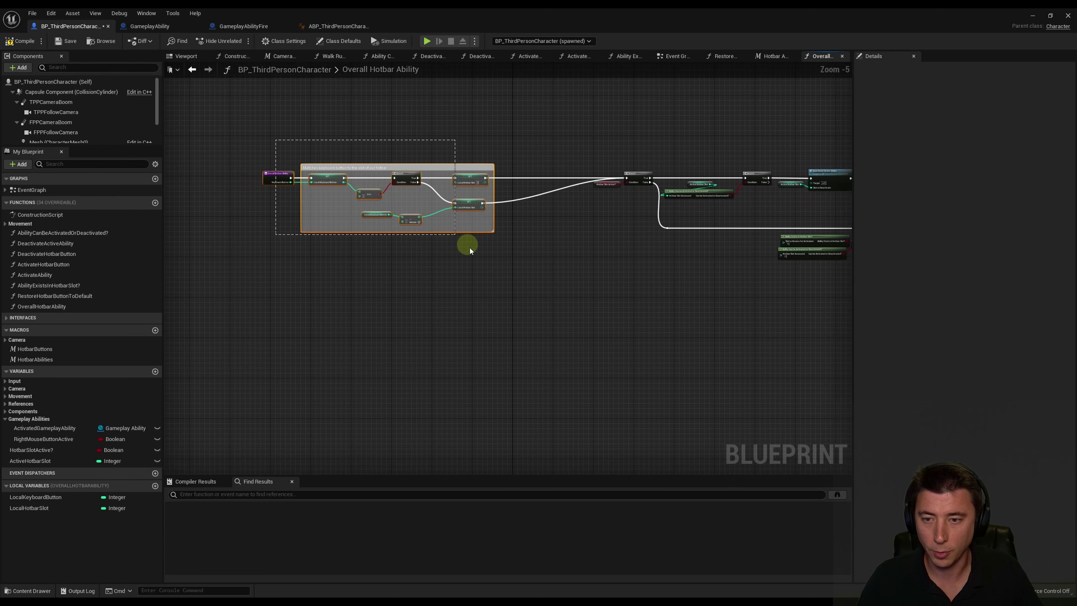
{"action": "left_click_drag", "start_coordinate": [402, 174], "coordinate": [460, 170]}
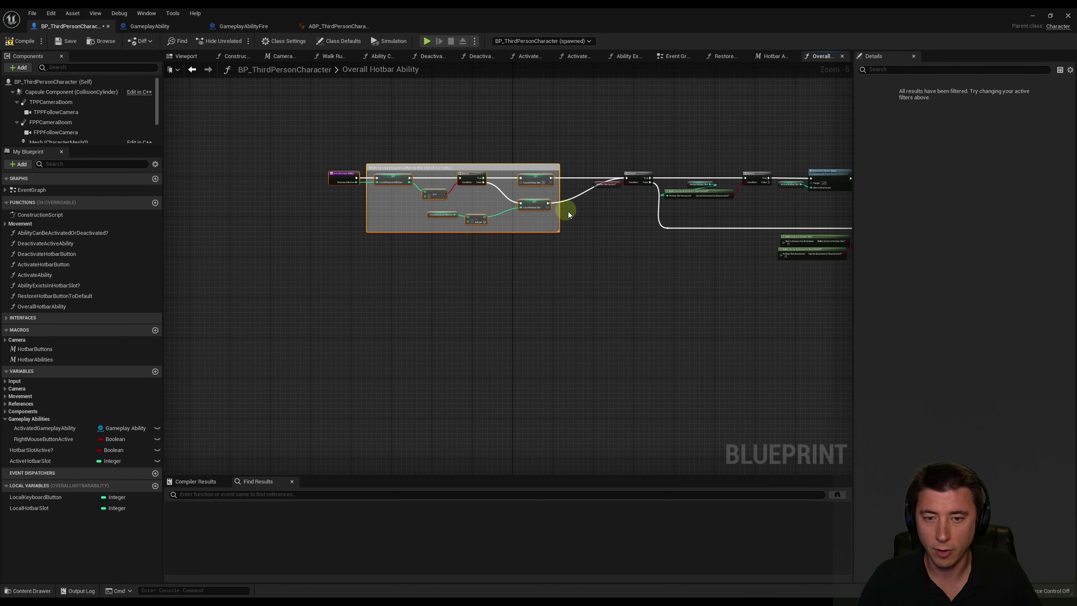
Feed Local Hotbar Slot getters into the ability existence check and Hotbar Slot Assessed
{"action": "left_click", "coordinate": [608, 184]}
{"action": "scroll", "coordinate": [521, 203], "scroll_direction": "up", "scroll_amount": 4}
{"action": "scroll", "coordinate": [521, 203], "scroll_direction": "up", "scroll_amount": 1}
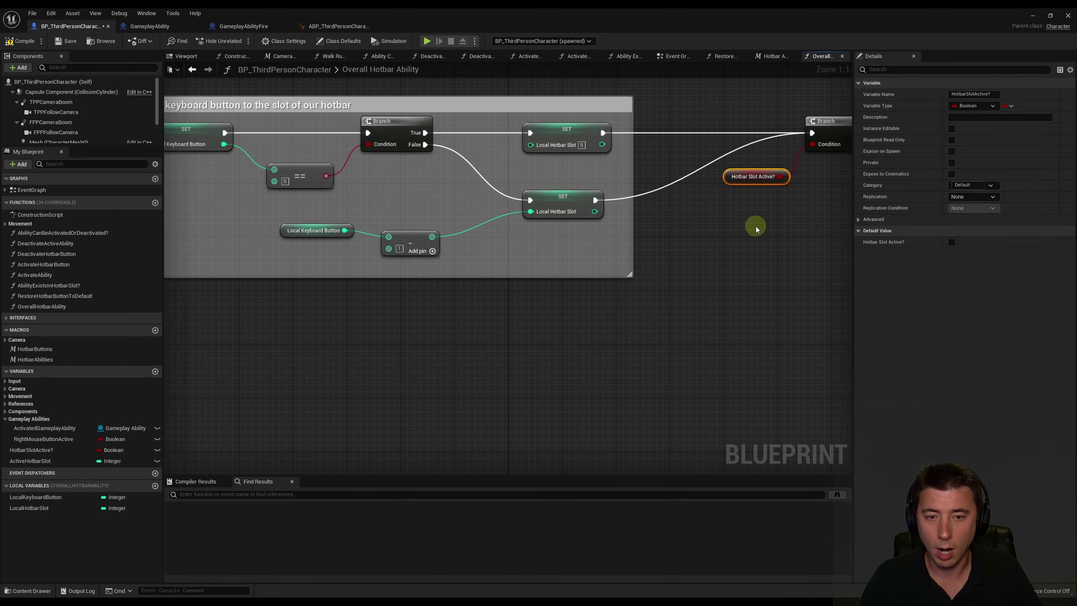
{"action": "right_click_drag", "start_coordinate": [756, 229], "coordinate": [621, 230]}
{"action": "right_click_drag", "start_coordinate": [709, 278], "coordinate": [378, 296]}
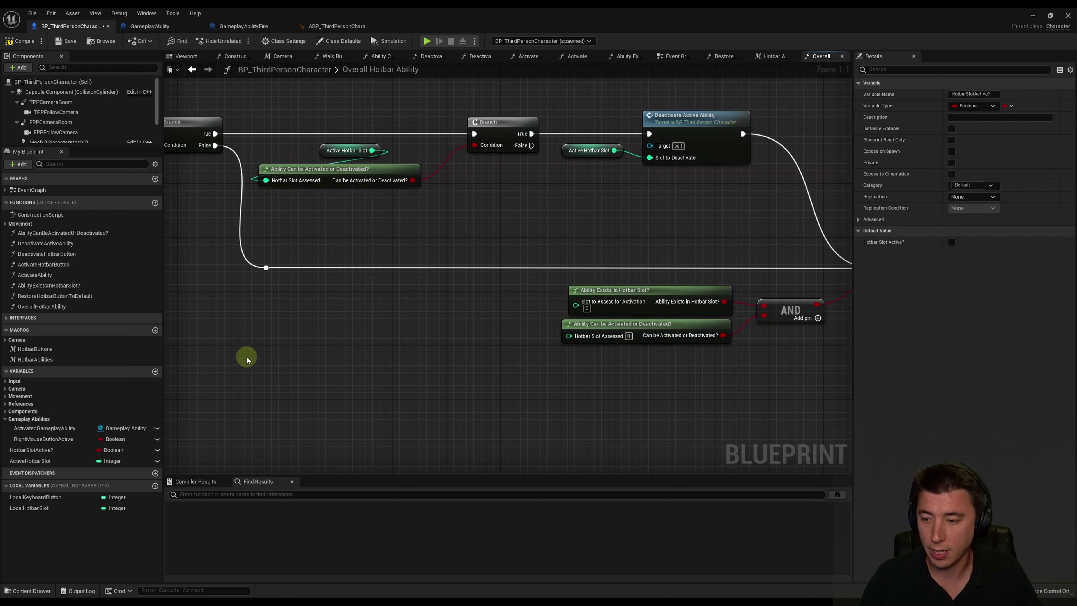
{"action": "mouse_move", "coordinate": [28, 508]}
{"action": "left_mouse_down"}
{"action": "mouse_move", "coordinate": [466, 299]}
{"action": "mouse_move", "coordinate": [575, 301]}
{"action": "left_mouse_up"}
{"action": "left_click", "coordinate": [499, 312]}
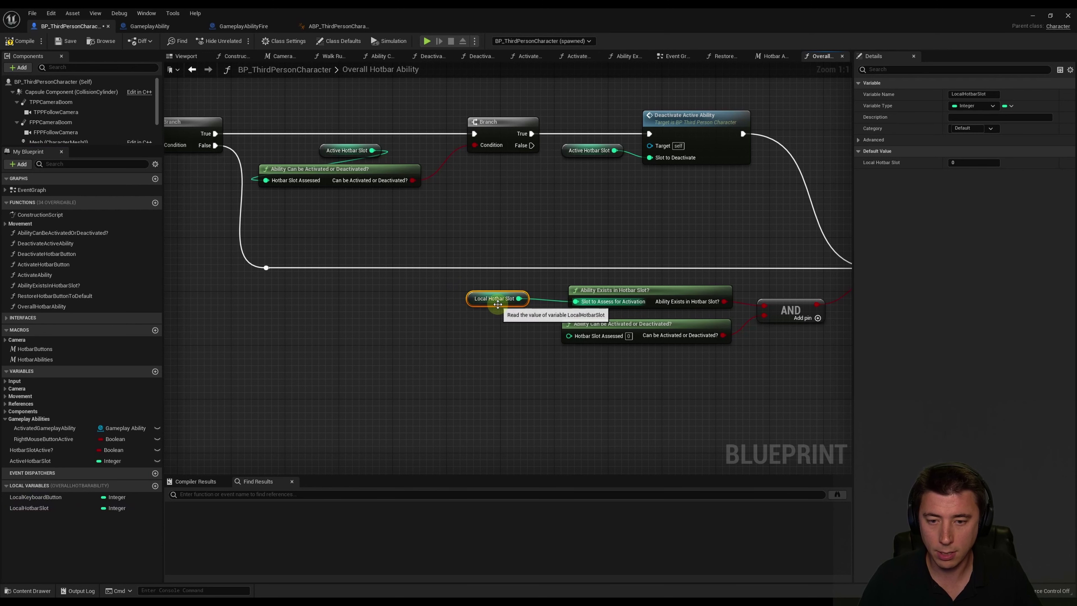
{"action": "key", "text": "ctrl+c"}
{"action": "left_click", "coordinate": [488, 337]}
{"action": "key", "text": "ctrl+v"}
{"action": "right_click_drag", "start_coordinate": [519, 333], "coordinate": [437, 342]}
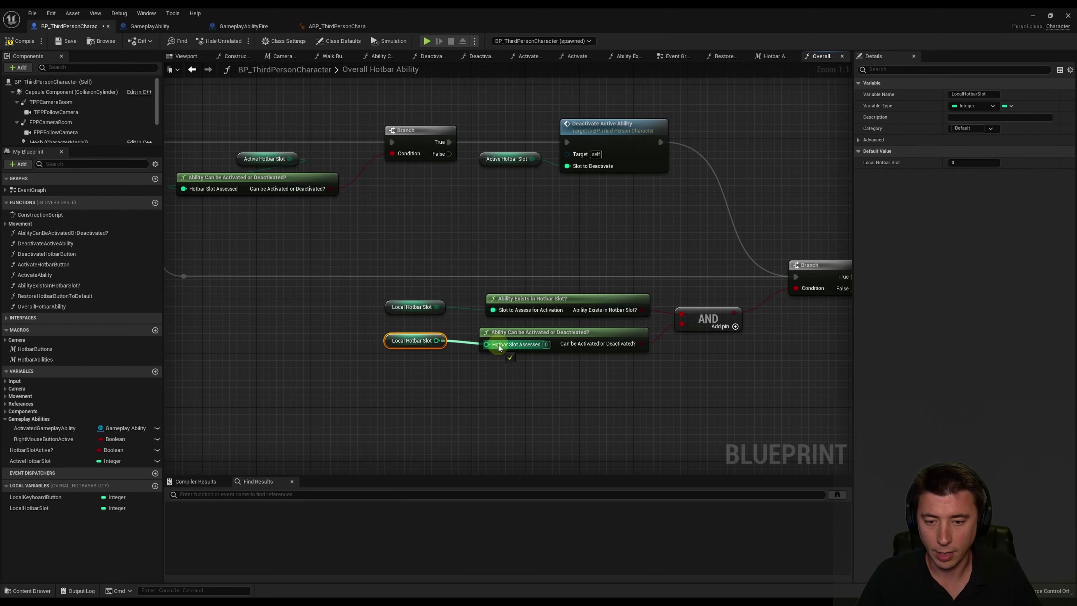
{"action": "left_click_drag", "start_coordinate": [499, 345], "coordinate": [498, 346]}
Connect a third Local Hotbar Slot getter to Activate Ability's Slot to Activate
{"action": "right_click_drag", "start_coordinate": [486, 366], "coordinate": [276, 367]}
{"action": "left_click", "coordinate": [641, 326]}
{"action": "key", "text": "ctrl+v"}
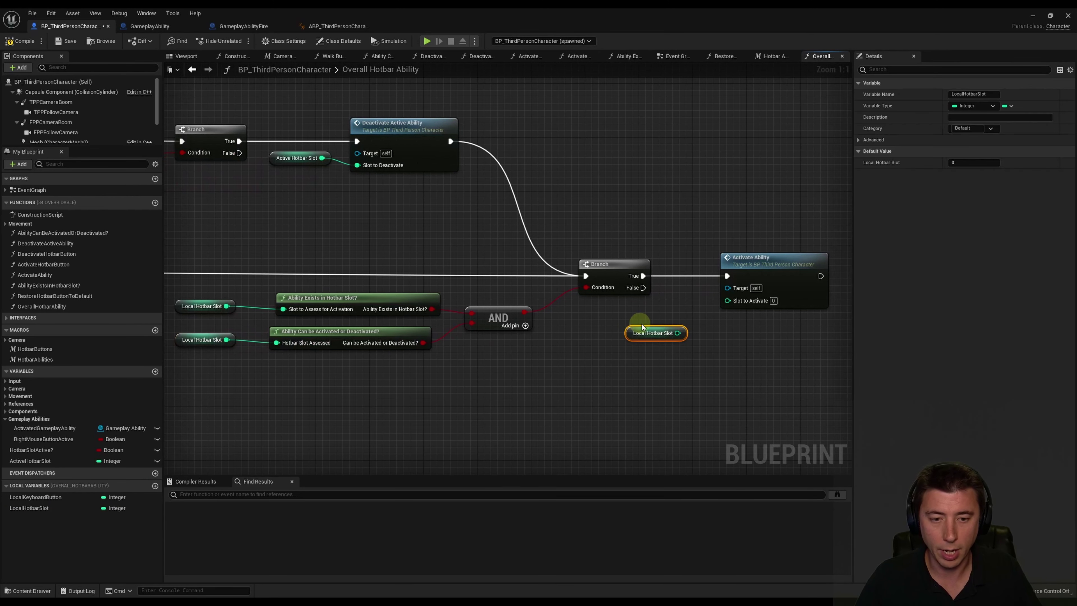
{"action": "left_click_drag", "start_coordinate": [677, 333], "coordinate": [741, 308]}
{"action": "right_click_drag", "start_coordinate": [807, 313], "coordinate": [657, 313]}
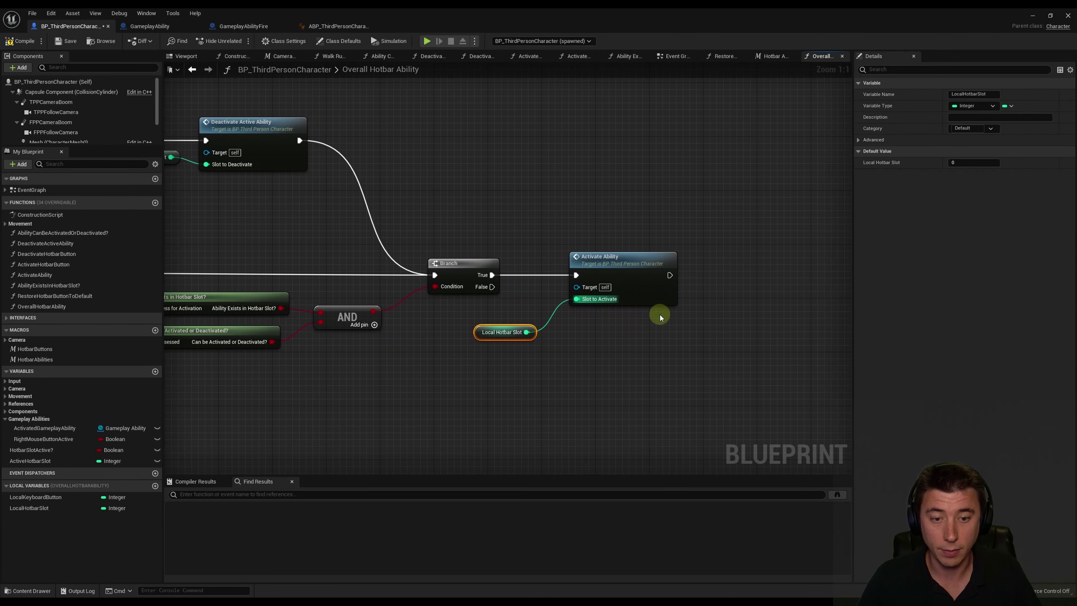
{"action": "left_click_drag", "start_coordinate": [682, 263], "coordinate": [767, 263]}
{"action": "left_click_drag", "start_coordinate": [505, 326], "coordinate": [599, 292]}
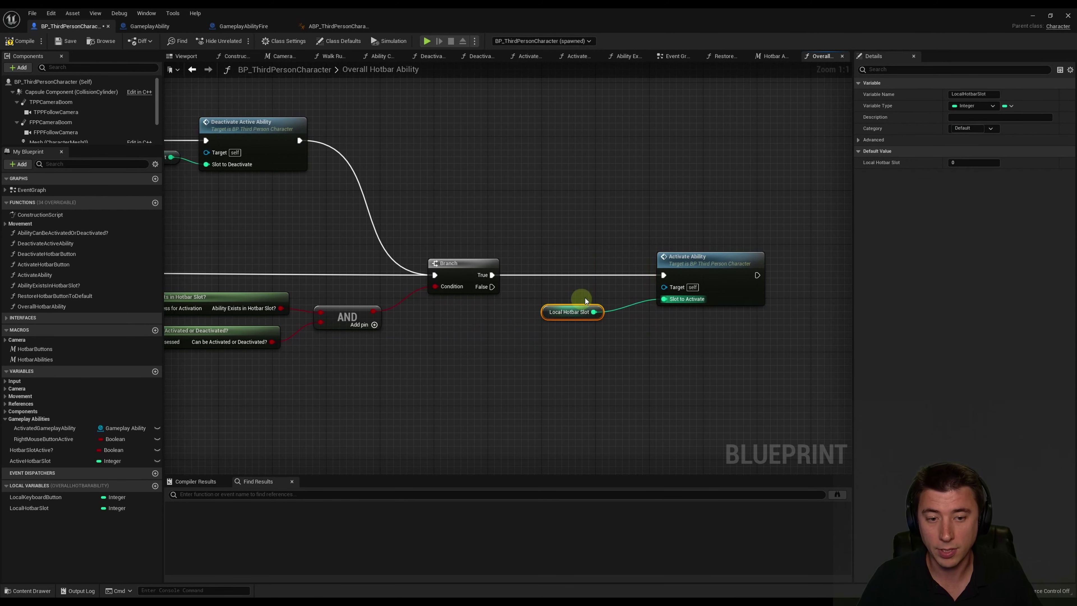
{"action": "left_click", "coordinate": [560, 316]}
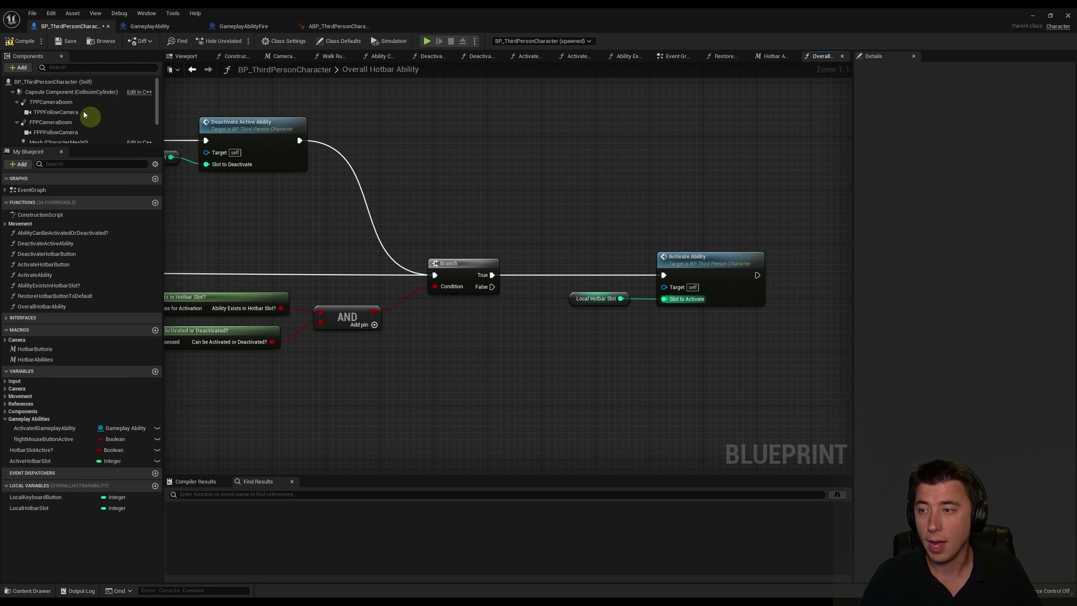
Compile and save the blueprint, then go to the Event Graph
{"action": "left_click", "coordinate": [19, 41]}
{"action": "left_click", "coordinate": [66, 40]}
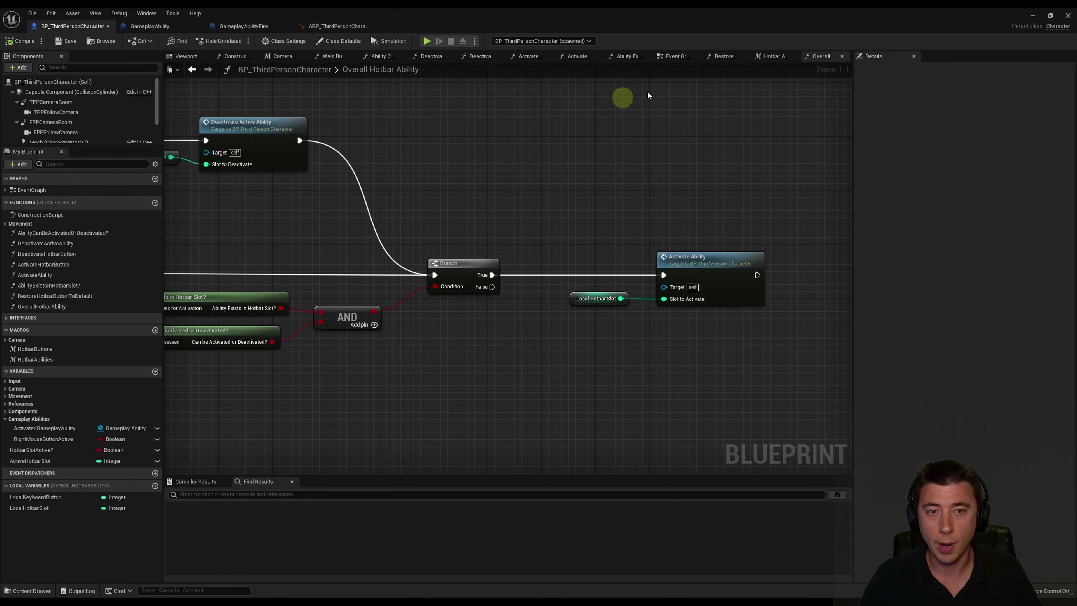
{"action": "left_click", "coordinate": [683, 57]}
Duplicate the slot-1 Overall Hotbar Ability call into a column of six calls
{"action": "right_click_drag", "start_coordinate": [315, 265], "coordinate": [472, 246]}
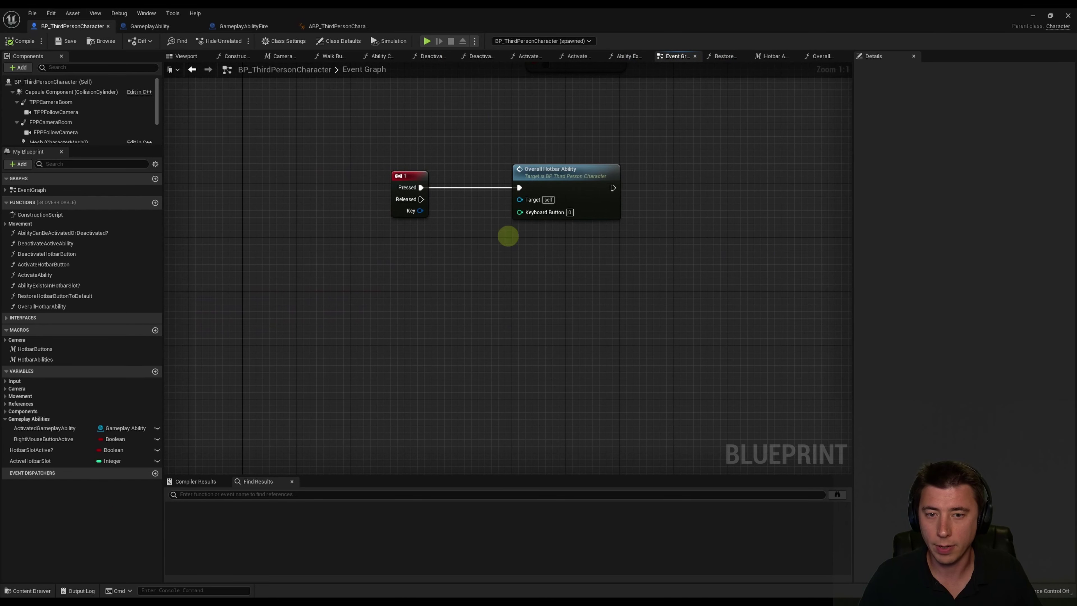
{"action": "left_click", "coordinate": [541, 173]}
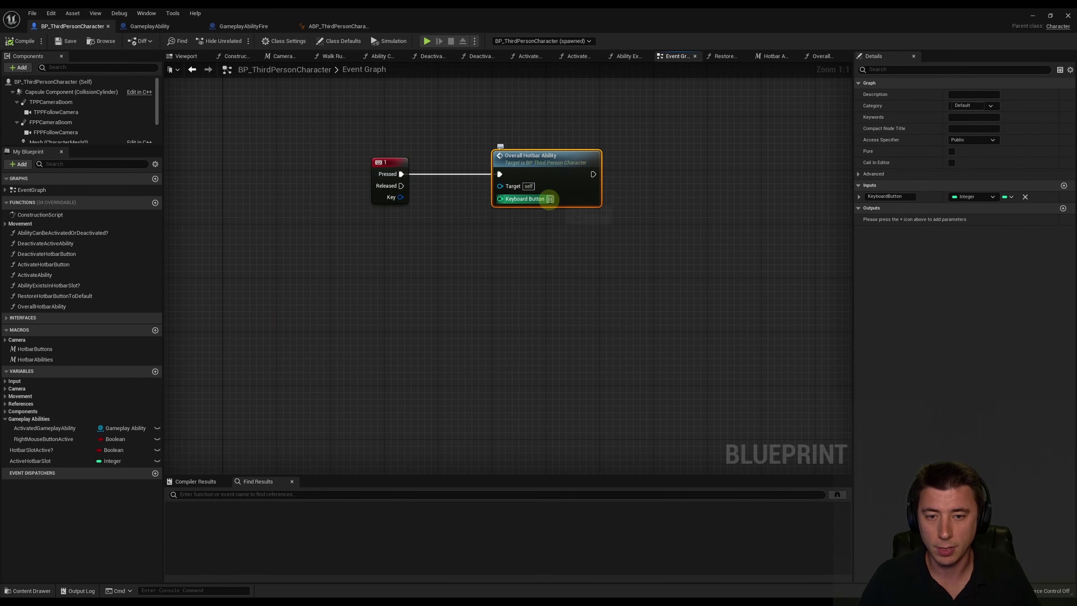
{"action": "left_click", "coordinate": [536, 177]}
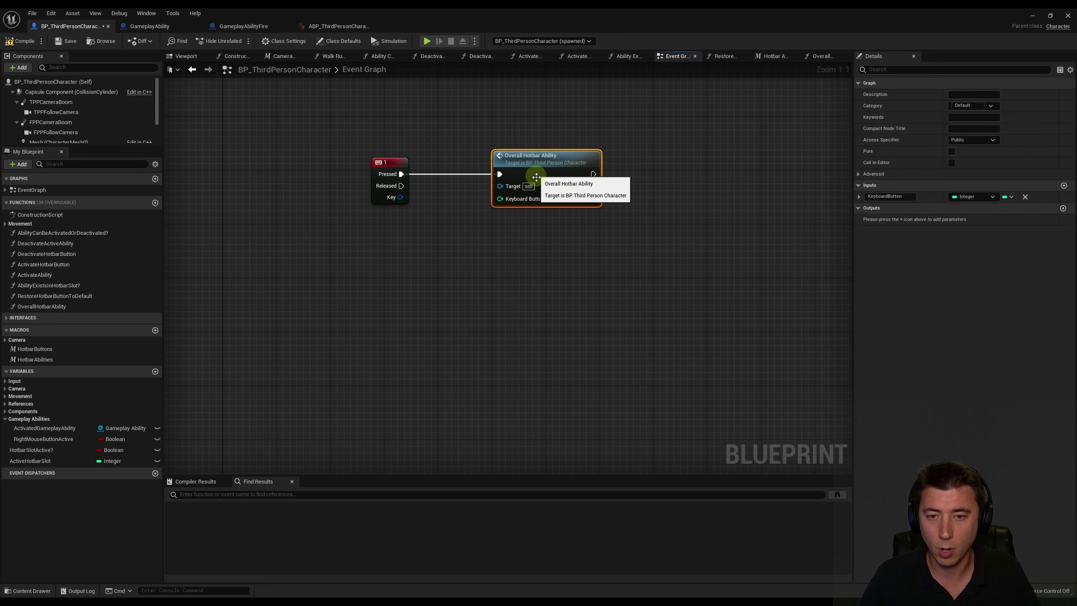
{"action": "key", "text": "ctrl+c"}
{"action": "key", "text": "ctrl+v"}
{"action": "left_click_drag", "start_coordinate": [539, 246], "coordinate": [539, 228]}
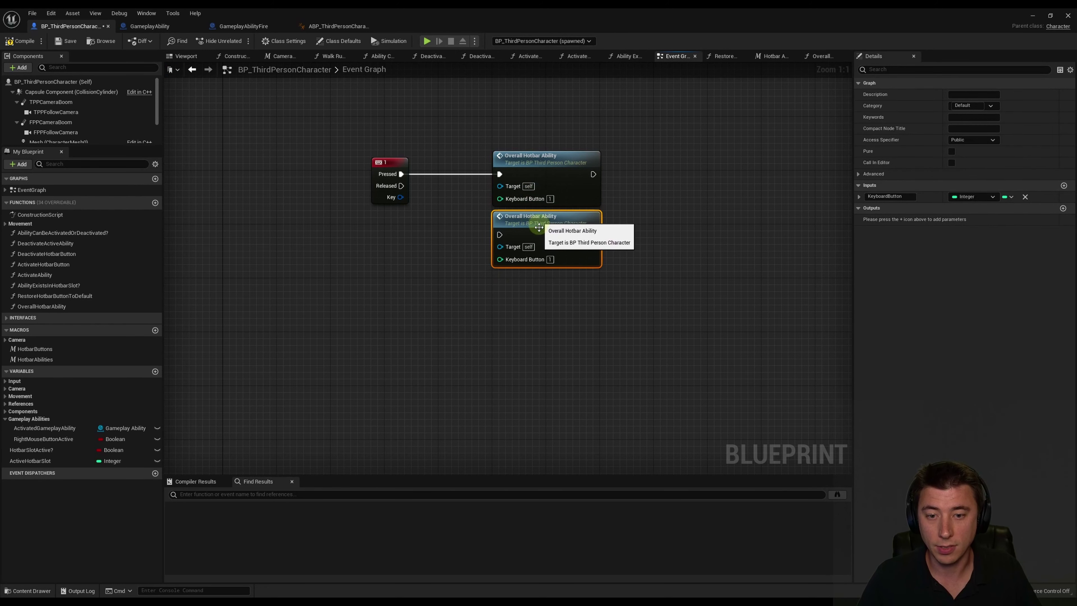
{"action": "right_click_drag", "start_coordinate": [539, 276], "coordinate": [526, 178]}
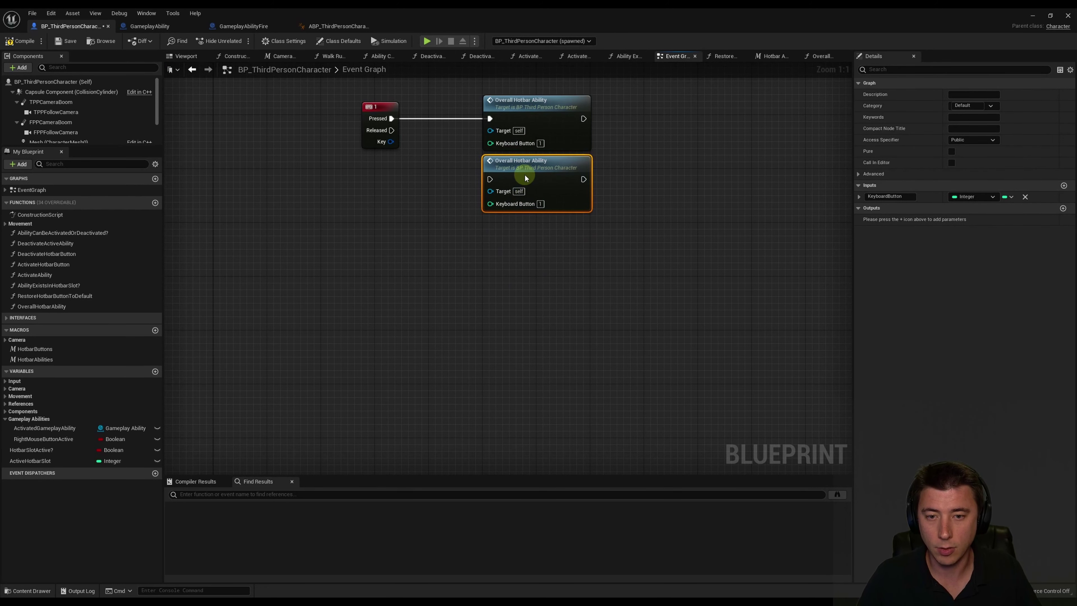
{"action": "key", "text": "ctrl+v"}
{"action": "left_click_drag", "start_coordinate": [538, 243], "coordinate": [492, 232]}
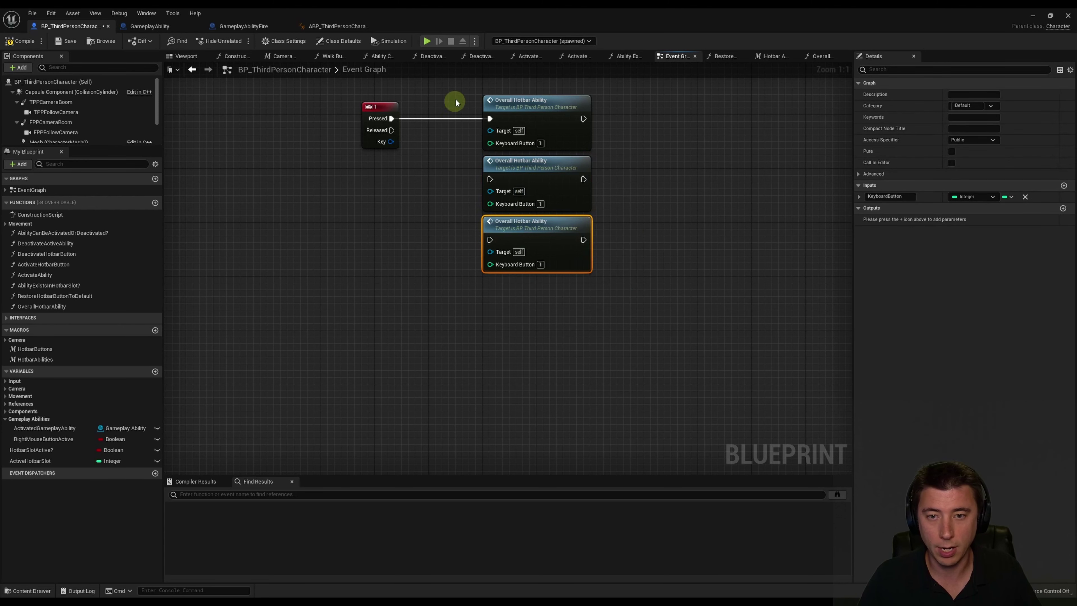
{"action": "left_click_drag", "start_coordinate": [456, 102], "coordinate": [585, 291]}
{"action": "key", "text": "ctrl+c"}
{"action": "key", "text": "ctrl+v"}
{"action": "left_click", "coordinate": [623, 222]}
Paste four more Overall Hotbar Ability calls to extend the column to ten
{"action": "scroll", "coordinate": [623, 222], "scroll_direction": "down", "scroll_amount": 1}
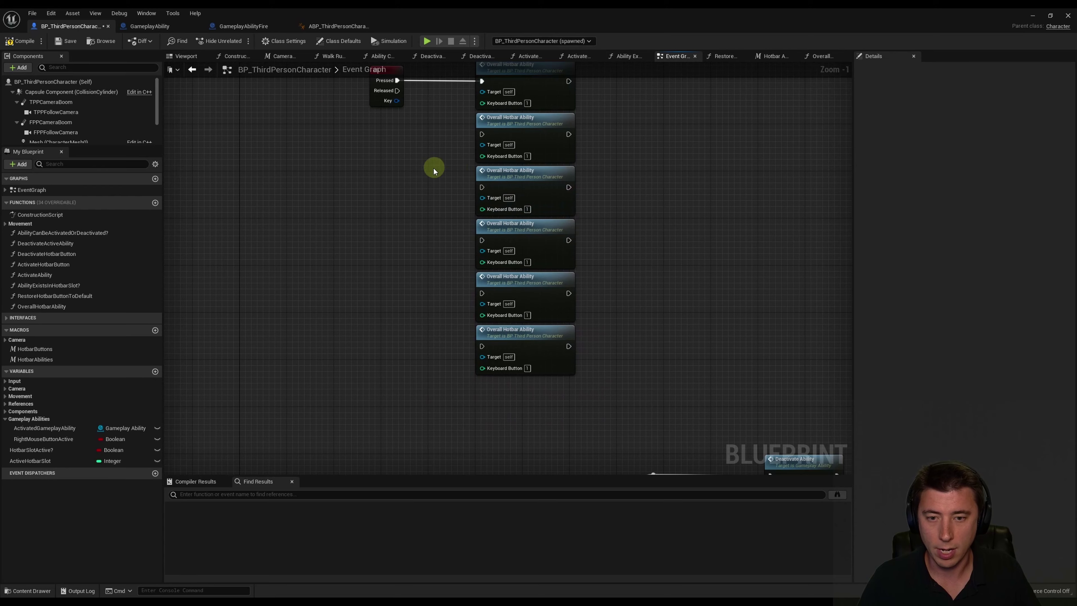
{"action": "left_click_drag", "start_coordinate": [434, 171], "coordinate": [550, 377]}
{"action": "right_click_drag", "start_coordinate": [550, 378], "coordinate": [549, 260]}
{"action": "left_click", "coordinate": [463, 251]}
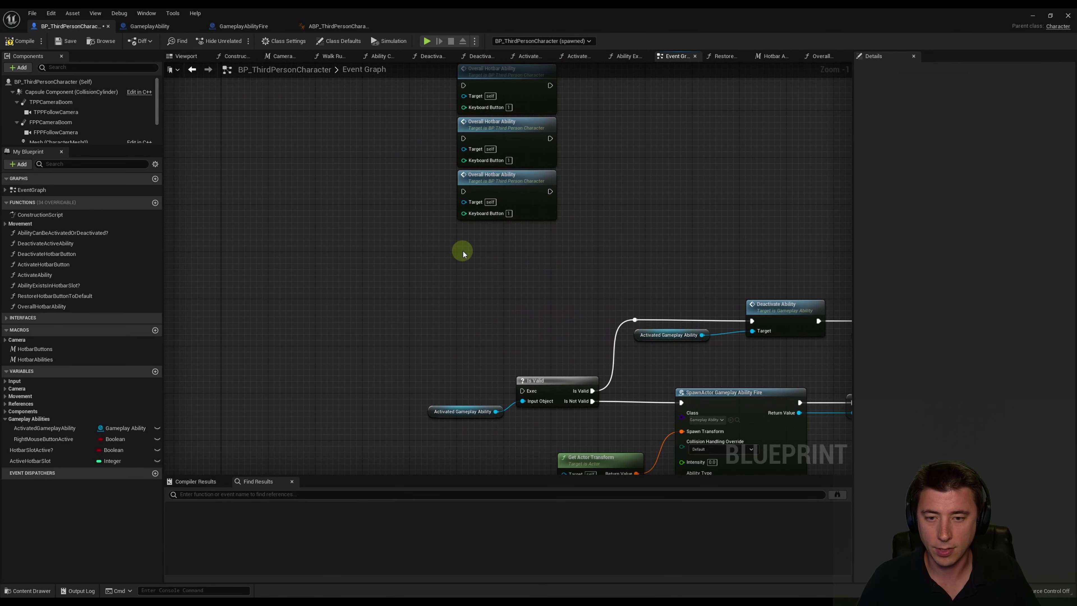
{"action": "key", "text": "ctrl+v"}
{"action": "left_click_drag", "start_coordinate": [463, 240], "coordinate": [250, 234]}
{"action": "scroll", "coordinate": [513, 322], "scroll_direction": "down", "scroll_amount": 10}
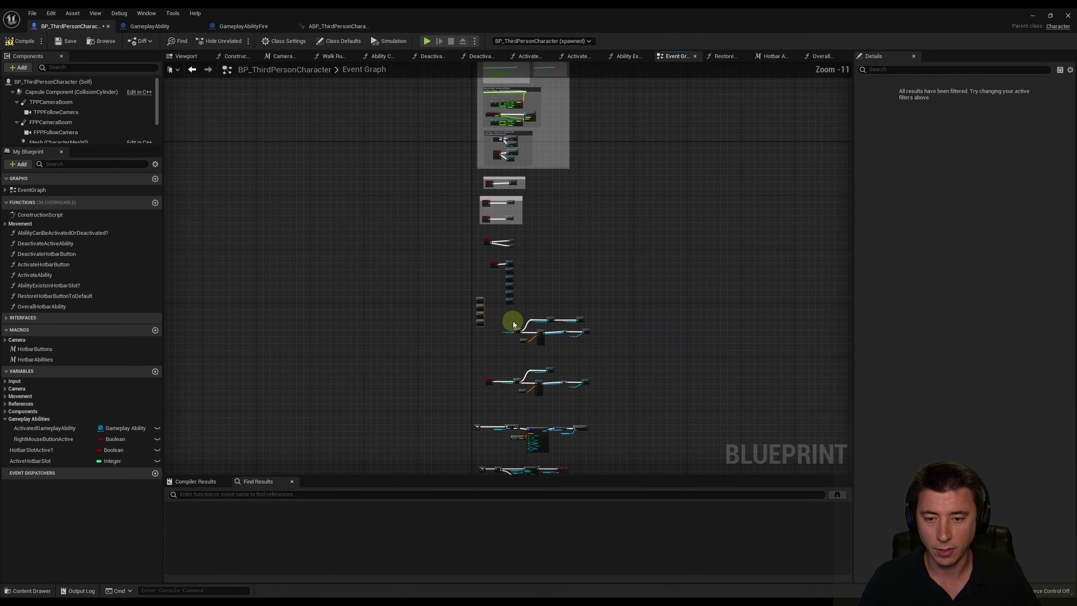
{"action": "right_click_drag", "start_coordinate": [482, 292], "coordinate": [462, 253]}
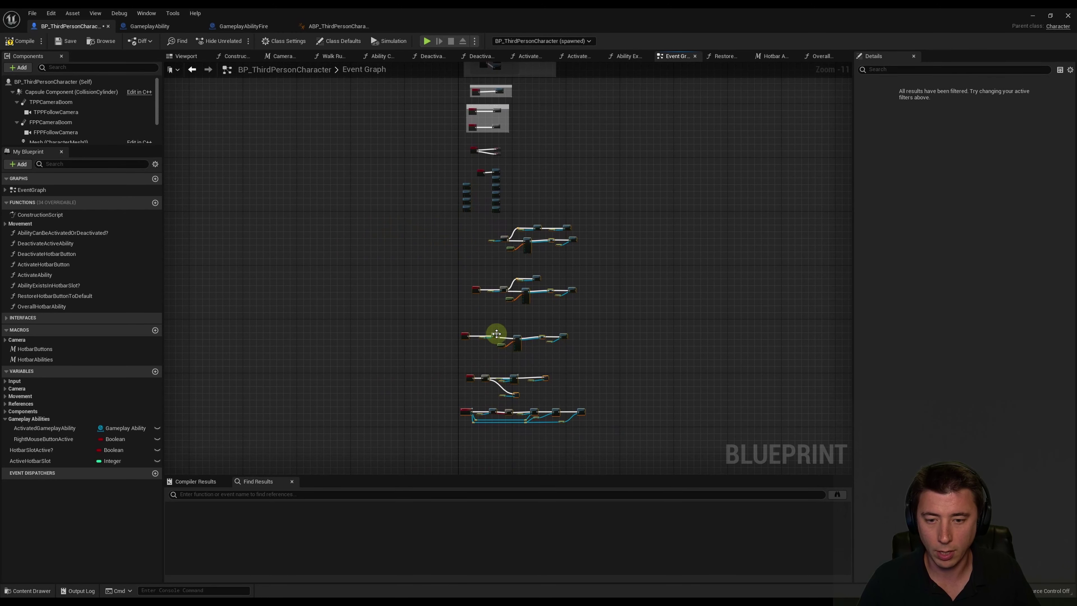
{"action": "right_click_drag", "start_coordinate": [496, 240], "coordinate": [492, 276]}
{"action": "scroll", "coordinate": [492, 277], "scroll_direction": "up", "scroll_amount": 9}
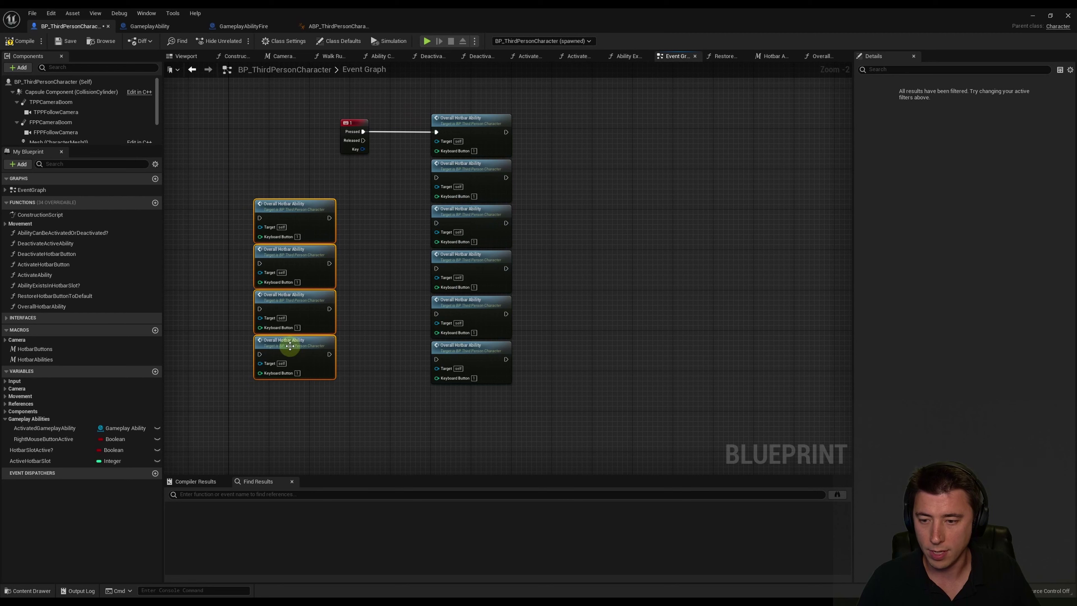
{"action": "left_click_drag", "start_coordinate": [290, 346], "coordinate": [466, 413]}
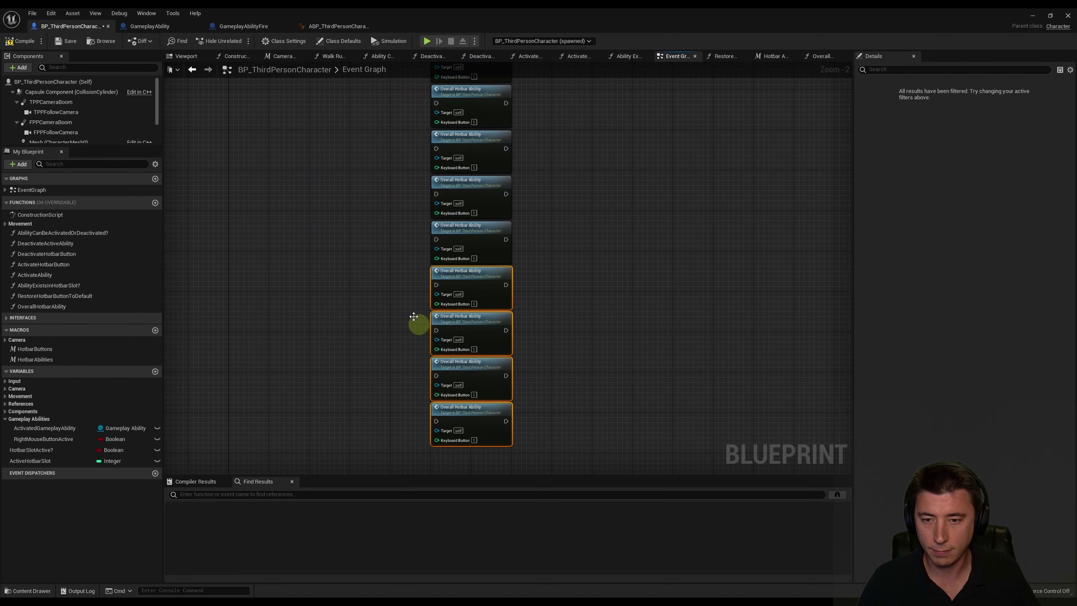
{"action": "scroll", "coordinate": [485, 186], "scroll_direction": "up", "scroll_amount": 2}
Set the second, third and fourth calls' Keyboard Button values to 2, 3 and 4
{"action": "left_click", "coordinate": [488, 186]}
{"action": "type", "text": "2"}
{"action": "key", "text": "Return"}
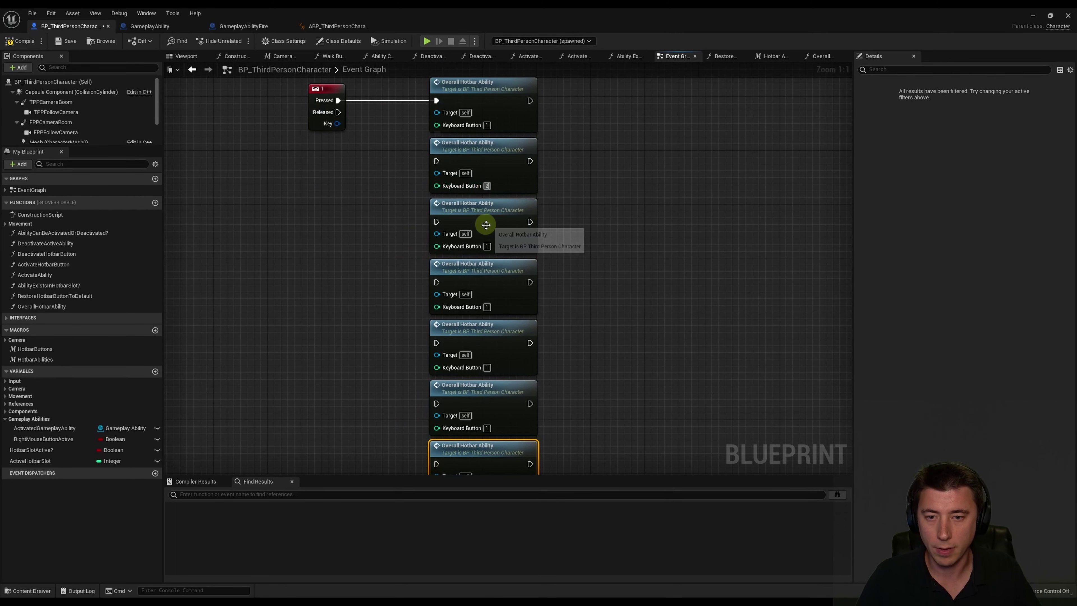
{"action": "type", "text": "3"}
{"action": "key", "text": "Return"}
{"action": "left_click", "coordinate": [487, 307]}
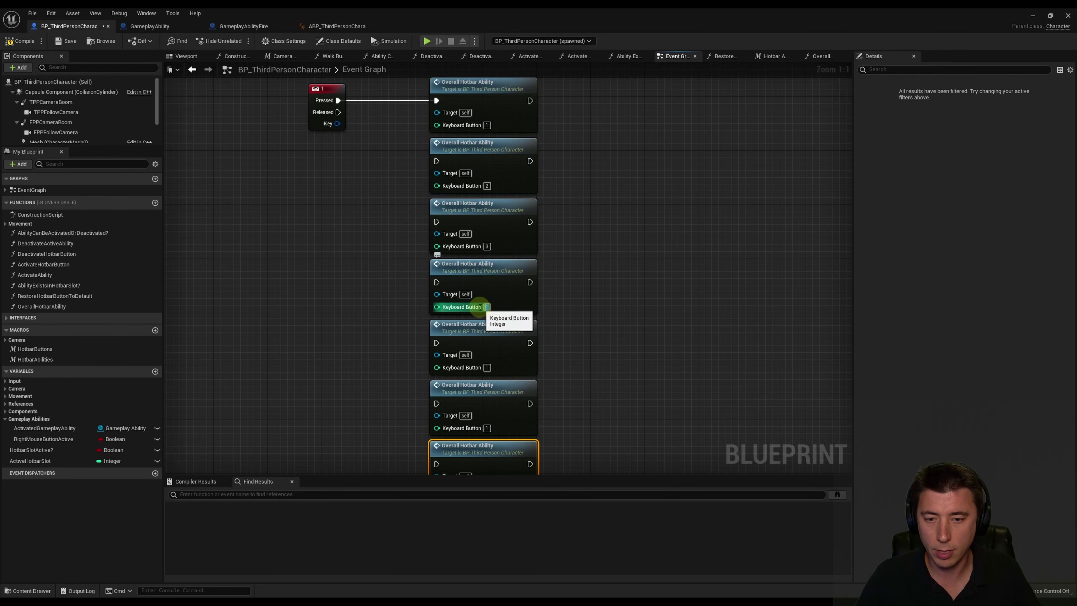
{"action": "type", "text": "4"}
{"action": "key", "text": "Return"}
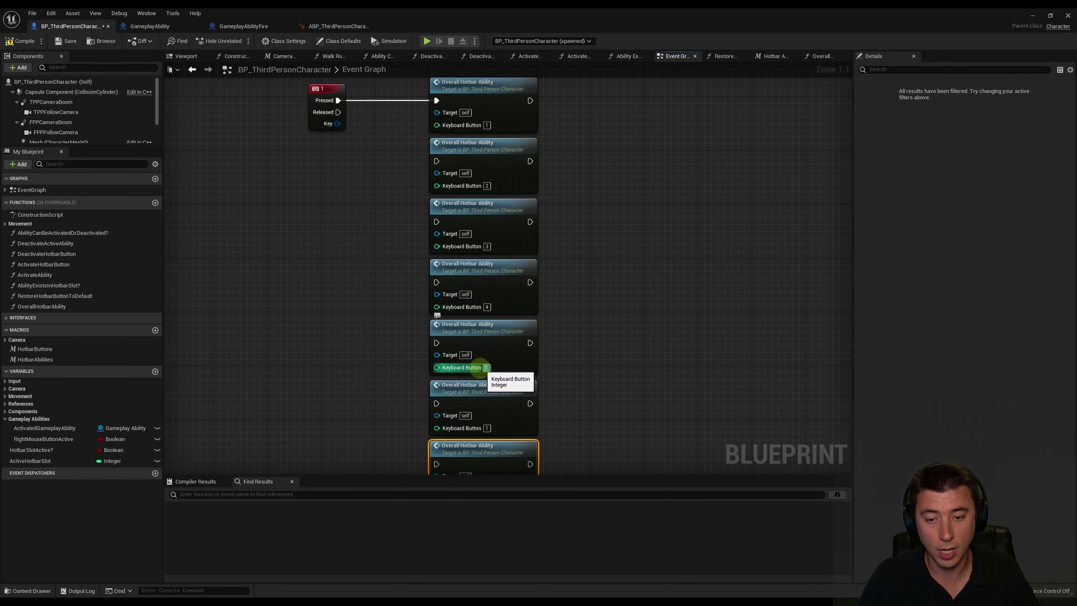
{"action": "type", "text": "5"}
Set the eighth, ninth and last calls' Keyboard Button values to 8, 9 and 0
{"action": "right_click_drag", "start_coordinate": [570, 410], "coordinate": [575, 143]}
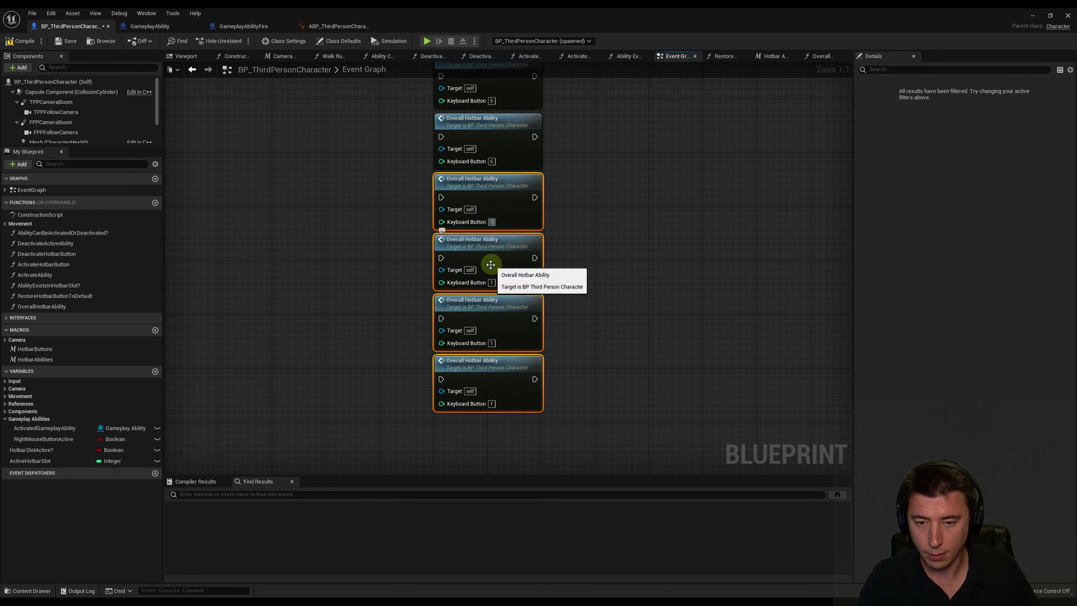
{"action": "left_click", "coordinate": [492, 282]}
{"action": "type", "text": "8"}
{"action": "key", "text": "Return"}
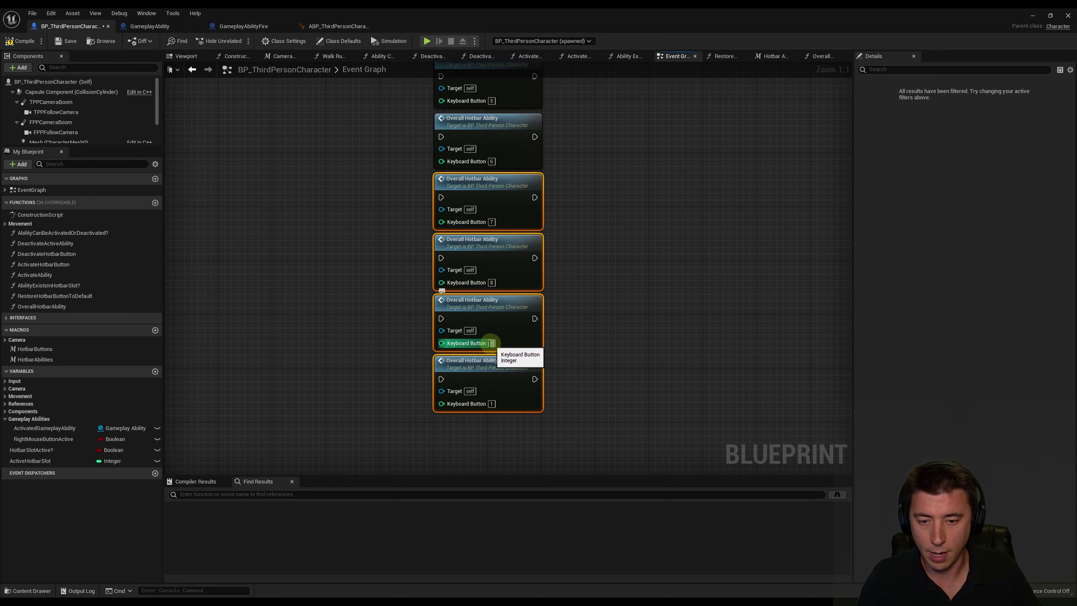
{"action": "left_click", "coordinate": [491, 343]}
{"action": "type", "text": "9"}
{"action": "key", "text": "Return"}
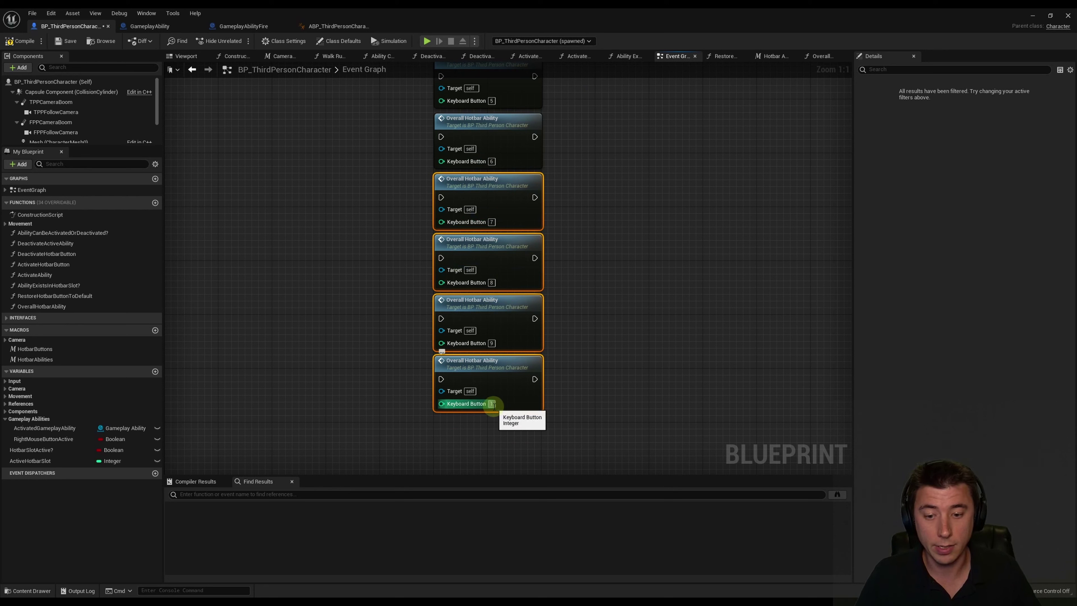
{"action": "left_click", "coordinate": [492, 404]}
{"action": "type", "text": "0"}
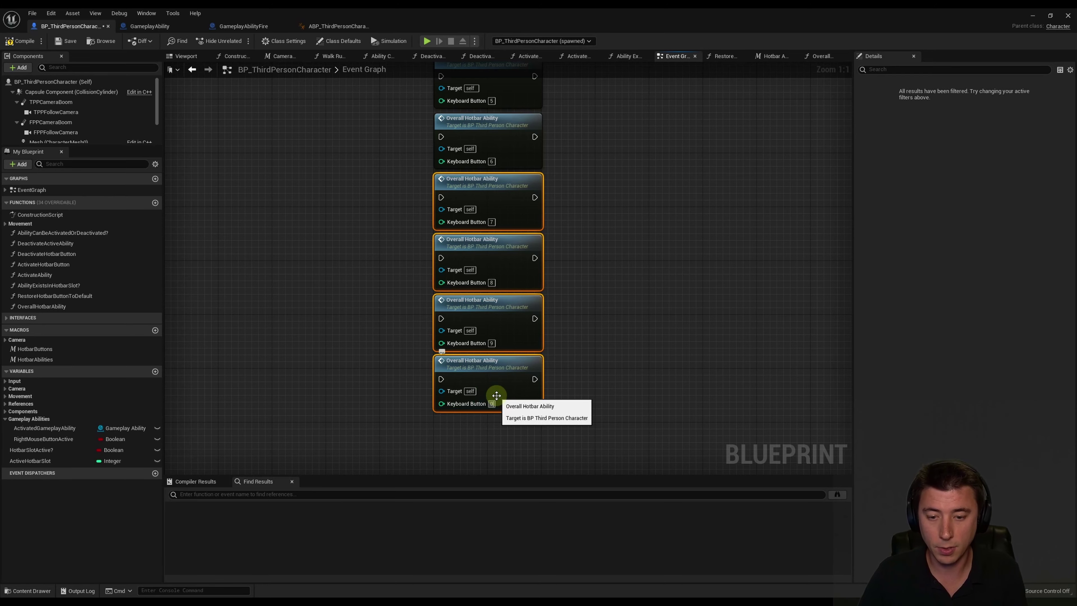
{"action": "left_click", "coordinate": [374, 351]}
Move the 2 and 3 key events beside the calls and wire them to slots 2 and 3
{"action": "scroll", "coordinate": [358, 285], "scroll_direction": "down", "scroll_amount": 6}
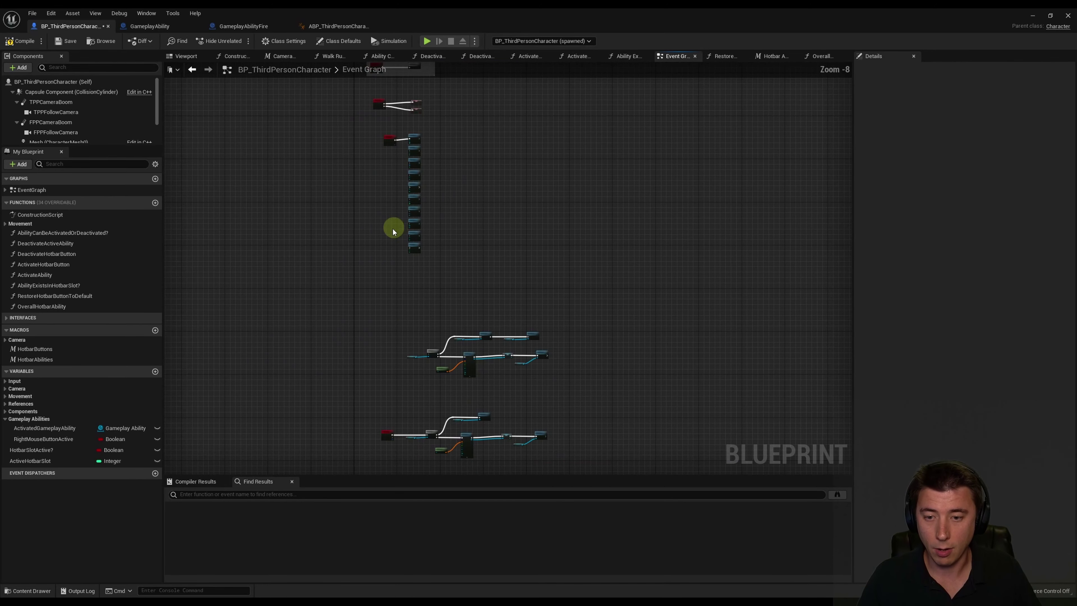
{"action": "scroll", "coordinate": [388, 183], "scroll_direction": "up", "scroll_amount": 3}
{"action": "scroll", "coordinate": [432, 264], "scroll_direction": "up", "scroll_amount": 3}
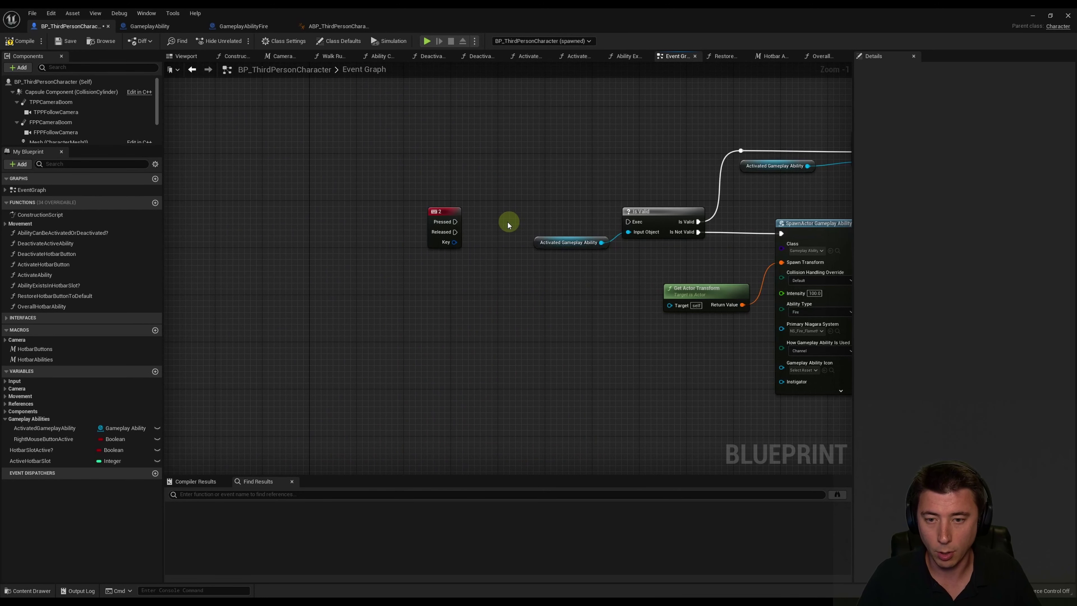
{"action": "scroll", "coordinate": [421, 308], "scroll_direction": "down", "scroll_amount": 2}
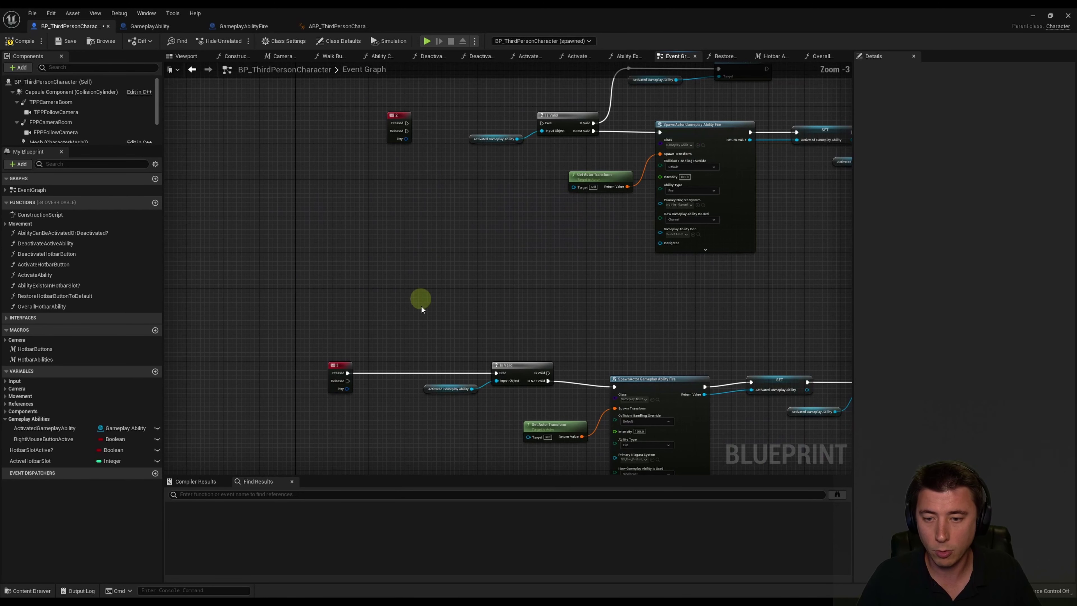
{"action": "left_click", "coordinate": [402, 373], "text": "alt"}
{"action": "mouse_move", "coordinate": [344, 365]}
{"action": "left_mouse_down"}
{"action": "mouse_move", "coordinate": [392, 227]}
{"action": "mouse_move", "coordinate": [405, 144]}
{"action": "left_mouse_up"}
{"action": "scroll", "coordinate": [357, 193], "scroll_direction": "up", "scroll_amount": 3}
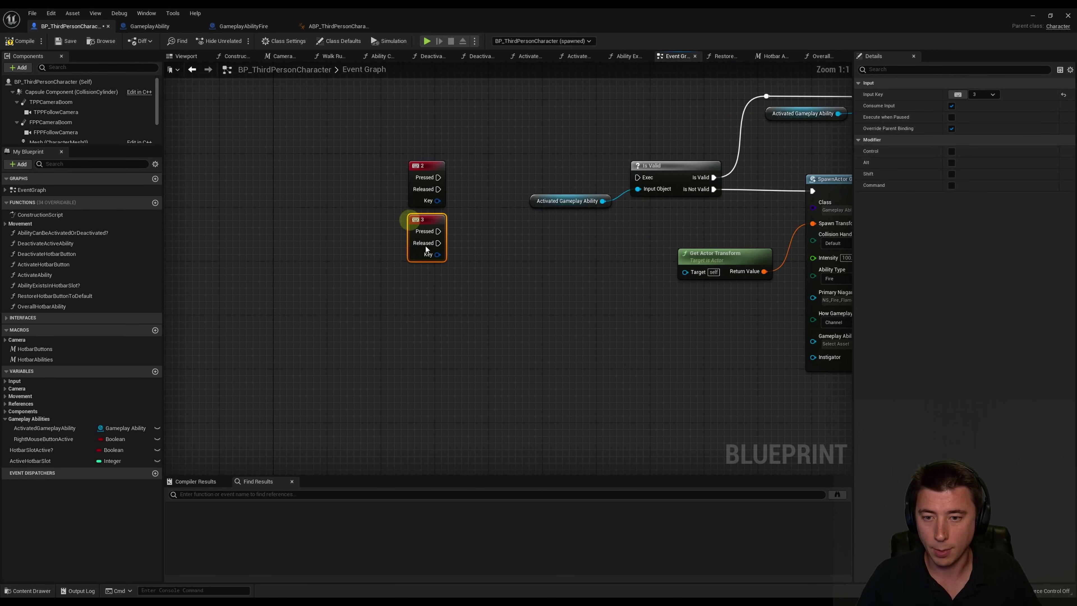
{"action": "left_click_drag", "start_coordinate": [415, 218], "coordinate": [420, 27]}
{"action": "scroll", "coordinate": [467, 311], "scroll_direction": "down", "scroll_amount": 8}
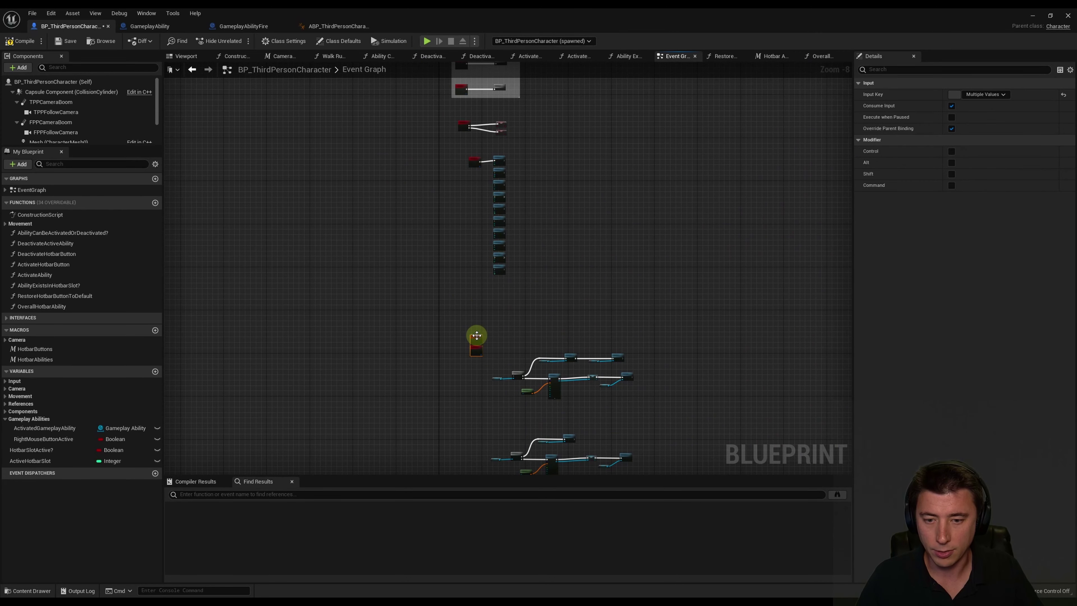
{"action": "scroll", "coordinate": [477, 170], "scroll_direction": "up", "scroll_amount": 8}
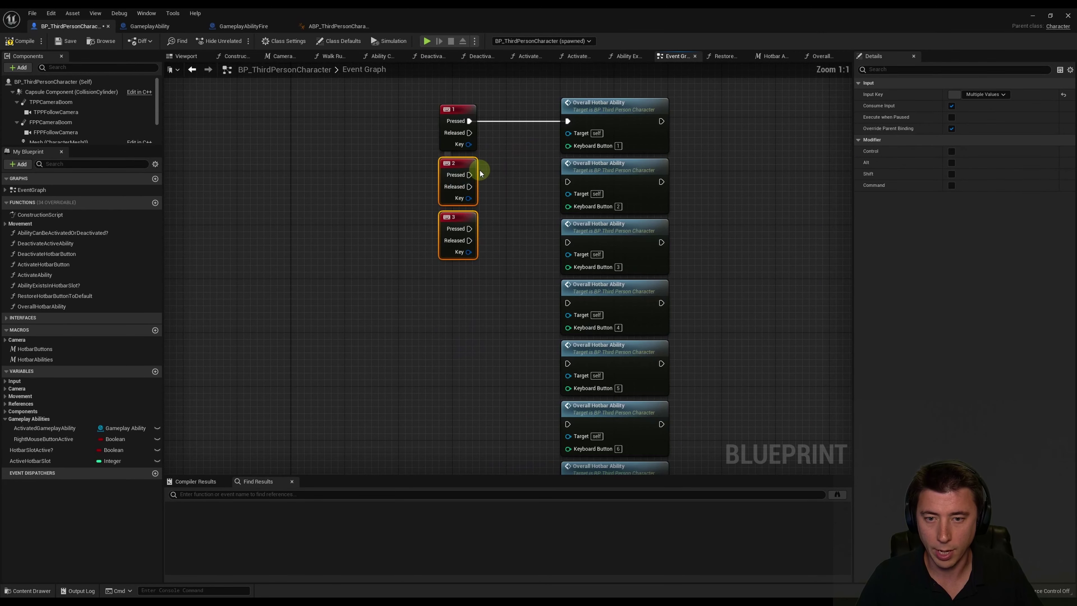
{"action": "left_click_drag", "start_coordinate": [470, 175], "coordinate": [472, 176]}
{"action": "left_click_drag", "start_coordinate": [569, 186], "coordinate": [569, 185]}
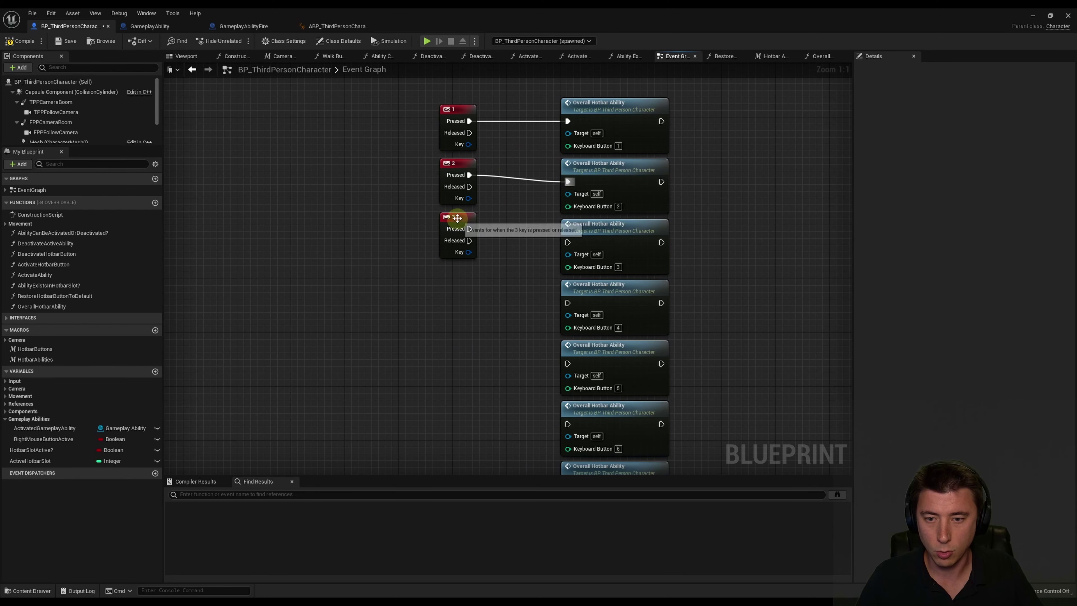
{"action": "left_click_drag", "start_coordinate": [469, 229], "coordinate": [569, 245]}
{"action": "key", "text": "q"}
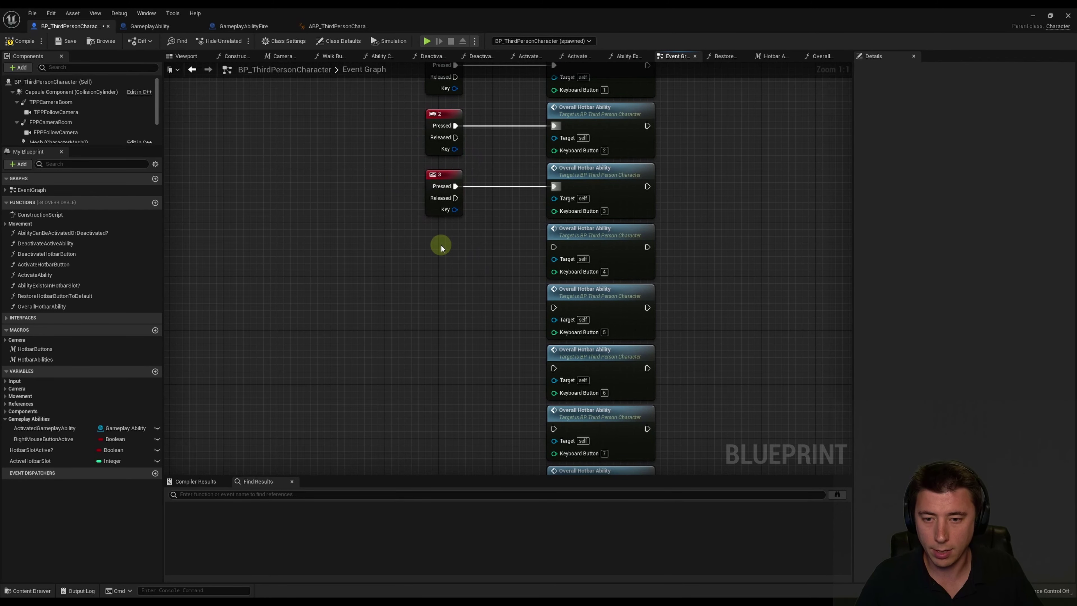
Add Keyboard 4, 5 and 6 events, wiring the 4 key to the slot 4 call
{"action": "right_click", "coordinate": [441, 245]}
{"action": "type", "text": "keyboard 4"}
{"action": "key", "text": "Return"}
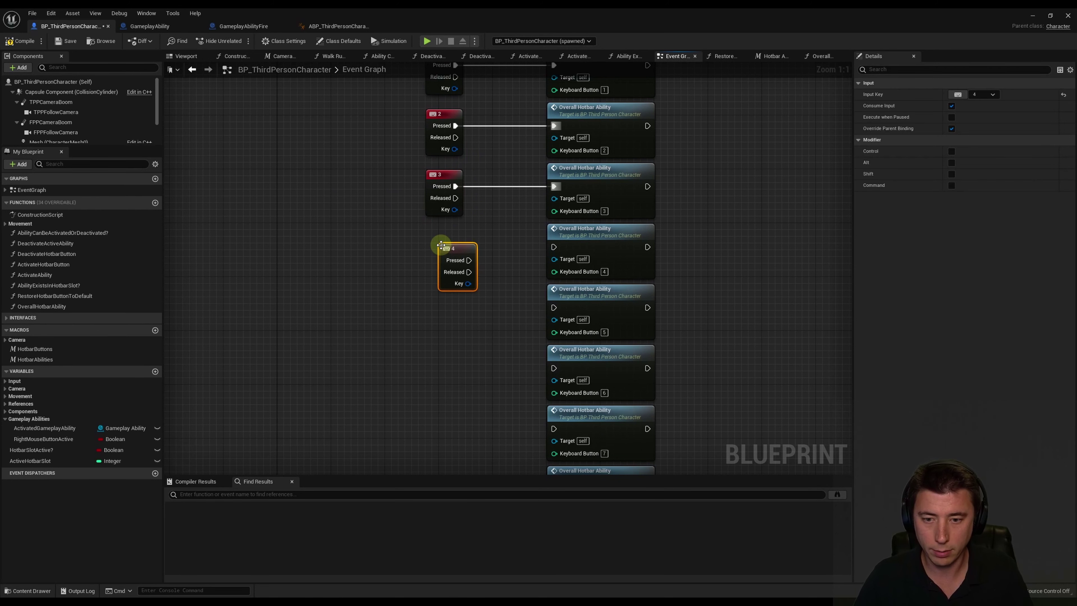
{"action": "left_click_drag", "start_coordinate": [455, 246], "coordinate": [554, 247]}
{"action": "right_click", "coordinate": [438, 304]}
{"action": "type", "text": "keyboard"}
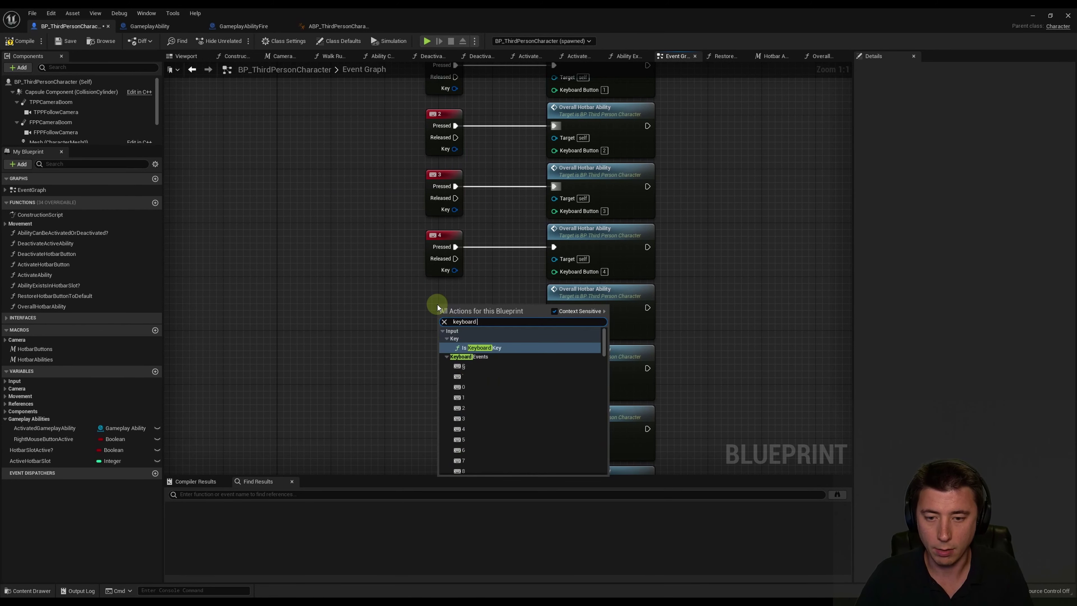
{"action": "type", "text": " 5"}
{"action": "key", "text": "Return"}
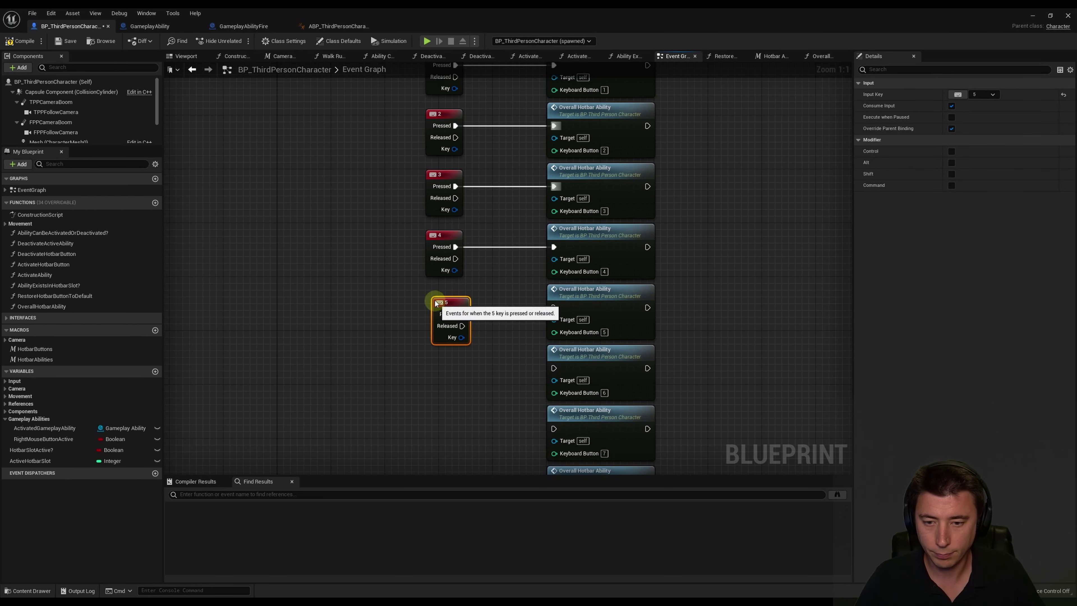
{"action": "right_click", "coordinate": [464, 287]}
{"action": "type", "text": "keyboard 6"}
{"action": "key", "text": "Return"}
Wire keys 7, 8, 9 and 0 to their matching hotbar calls and compile the blueprint
{"action": "right_click", "coordinate": [465, 293]}
{"action": "type", "text": "keyboard 7"}
{"action": "key", "text": "Return"}
{"action": "left_click_drag", "start_coordinate": [481, 289], "coordinate": [580, 289]}
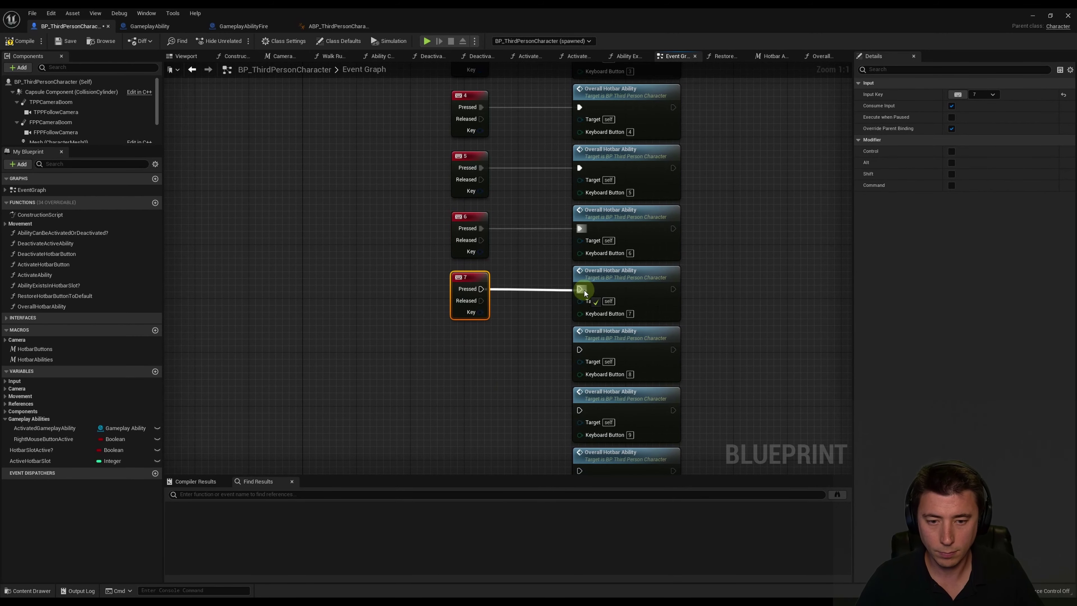
{"action": "right_click_drag", "start_coordinate": [424, 382], "coordinate": [425, 331]}
{"action": "right_click", "coordinate": [453, 359]}
{"action": "left_click_drag", "start_coordinate": [480, 359], "coordinate": [594, 360]}
{"action": "right_click", "coordinate": [459, 422]}
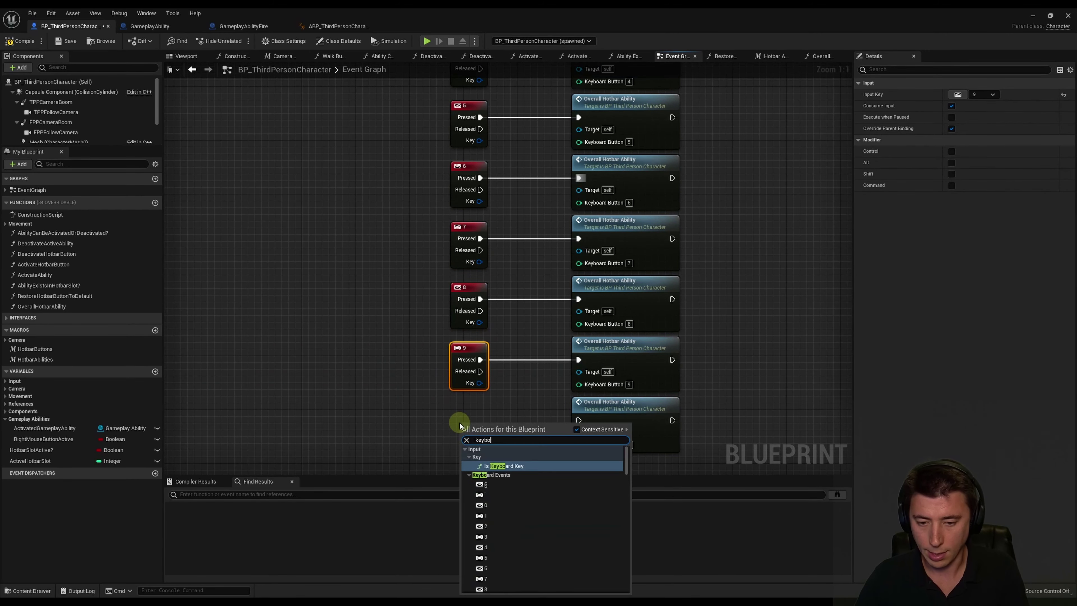
{"action": "type", "text": "keyboard 0"}
{"action": "left_click", "coordinate": [480, 466]}
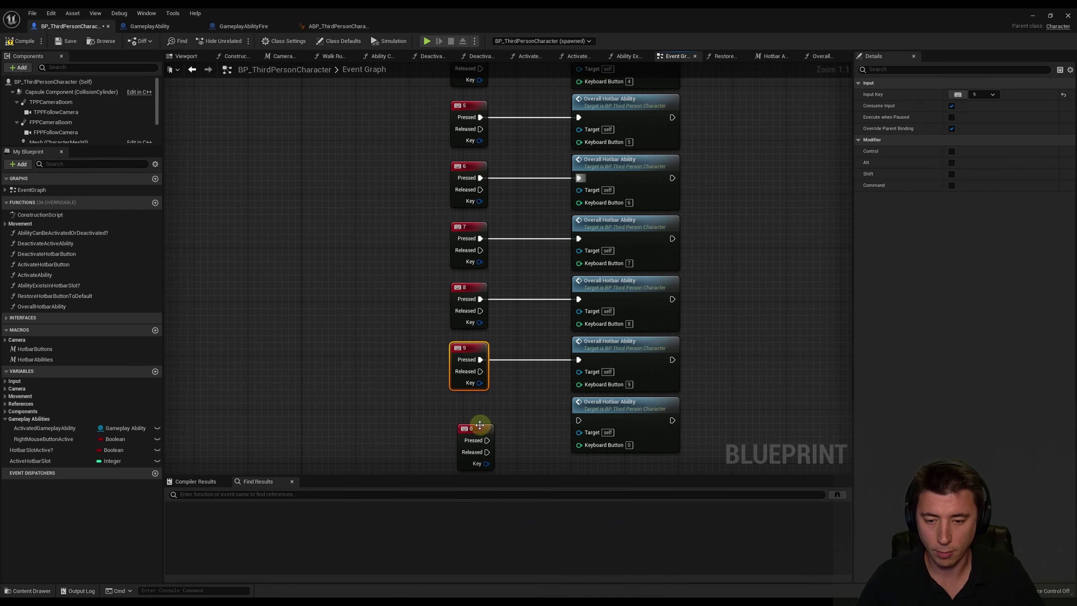
{"action": "left_click_drag", "start_coordinate": [479, 419], "coordinate": [579, 420]}
{"action": "left_click", "coordinate": [232, 140]}
{"action": "left_click", "coordinate": [25, 42]}
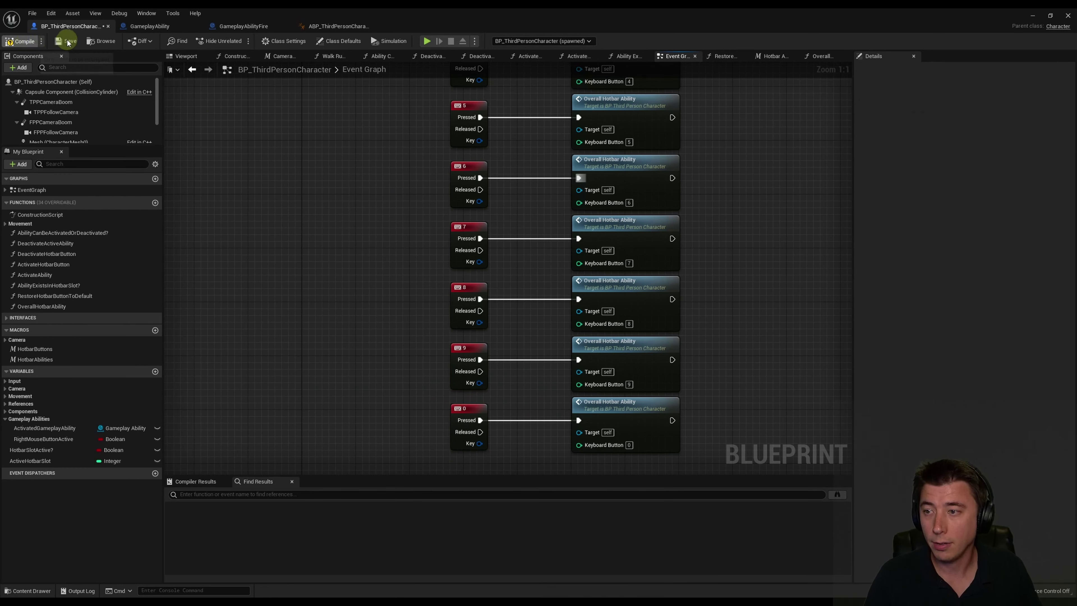
Play the level and press 2 and 3 to cast the slot 2 and 3 hotbar abilities
{"action": "left_click", "coordinate": [1033, 17]}
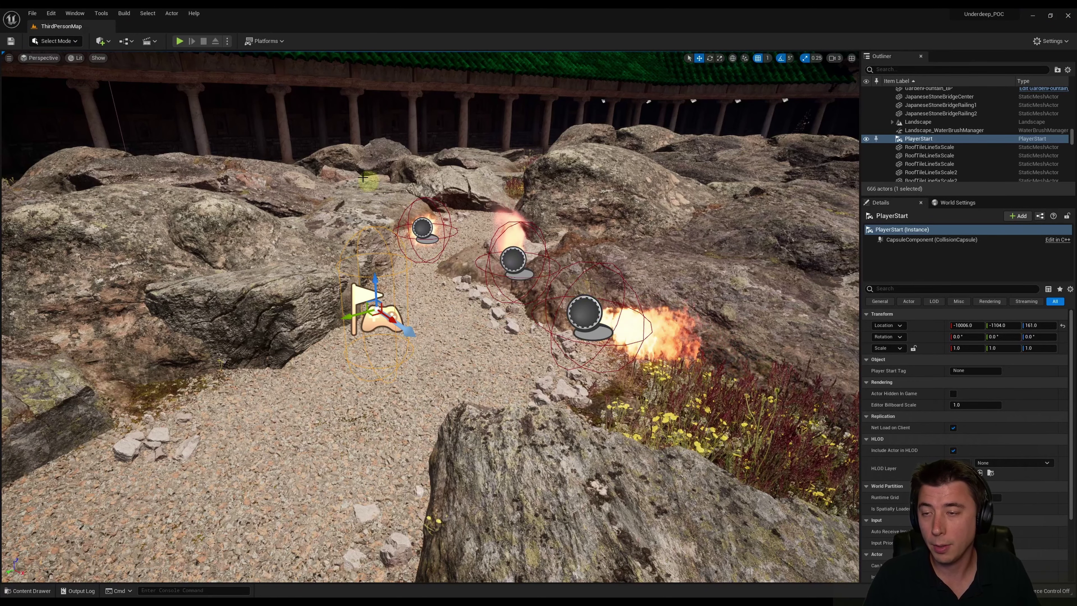
{"action": "left_click", "coordinate": [180, 41]}
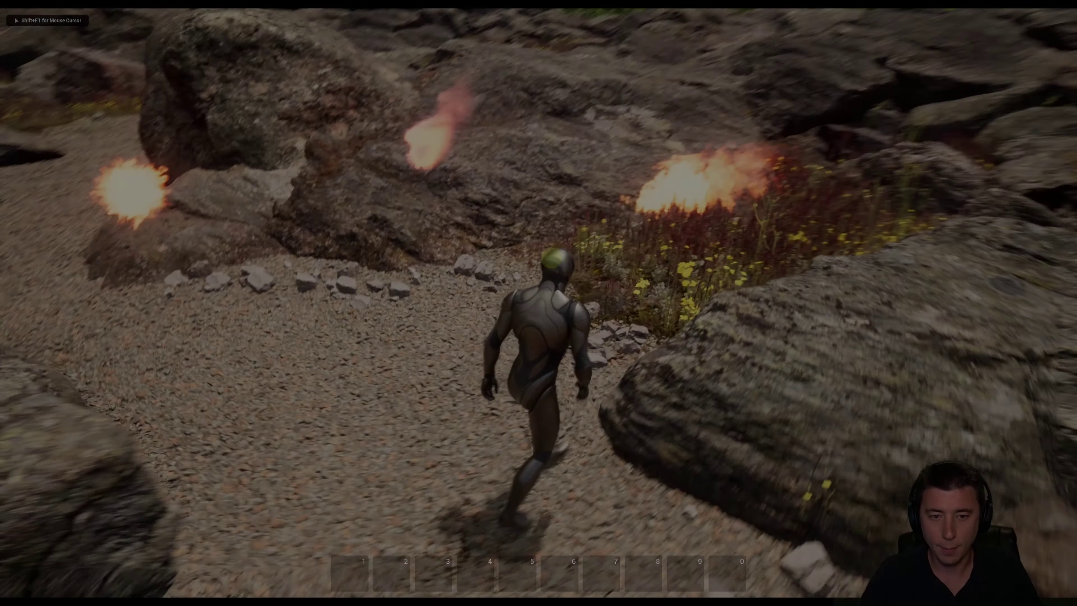
{"action": "key", "text": "w"}
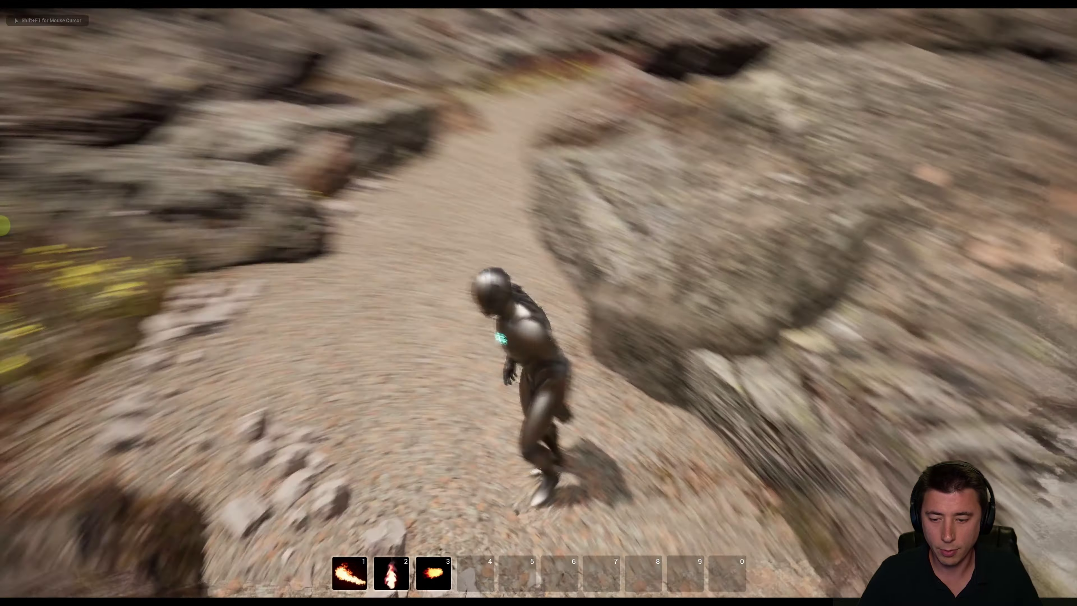
{"action": "key", "text": "2"}
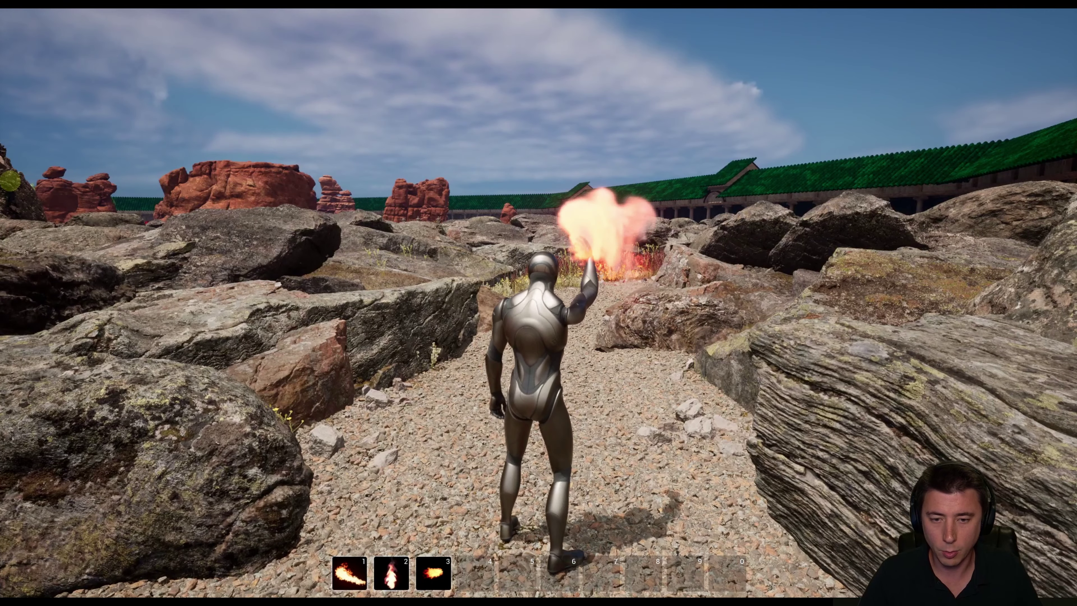
{"action": "key", "text": "3"}
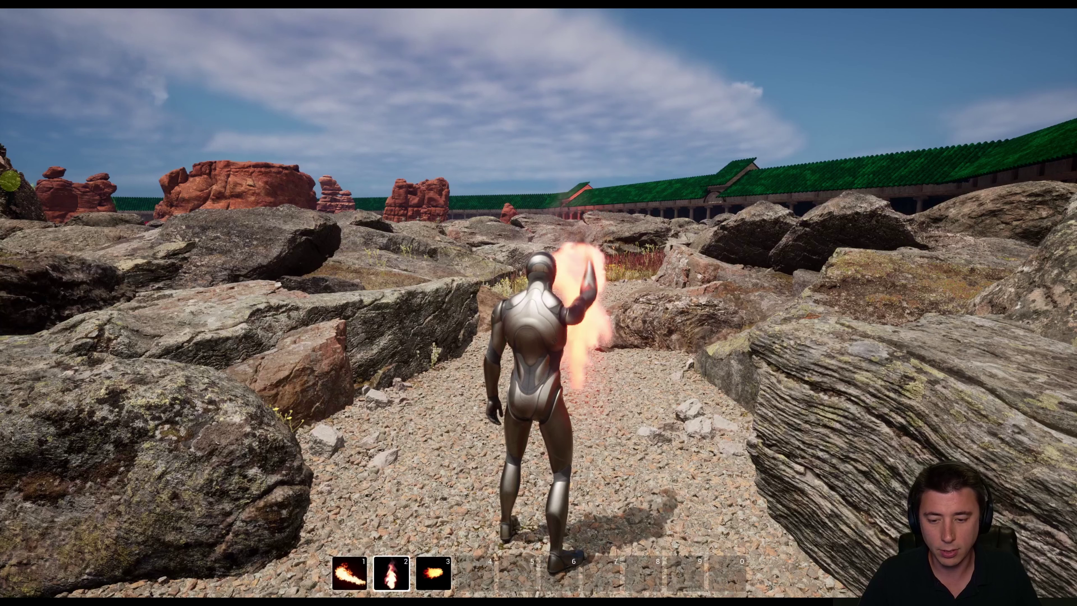
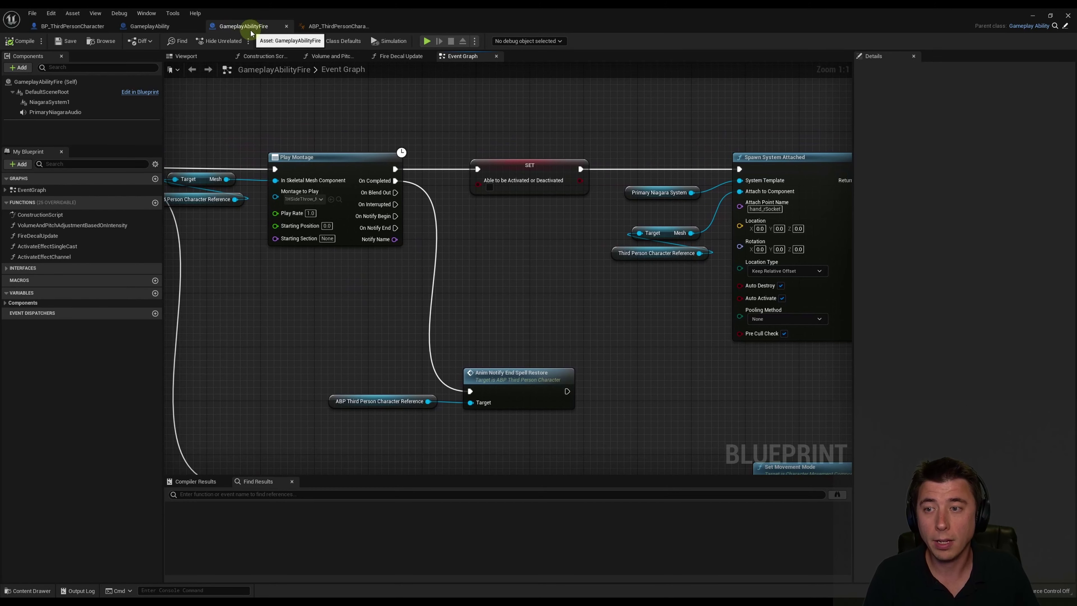
Find and select the existing SET Able to be Activated or Deactivated node near Play Montage
{"action": "mouse_move", "coordinate": [212, 230]}
{"action": "right_mouse_down"}
{"action": "mouse_move", "coordinate": [470, 304]}
{"action": "mouse_move", "coordinate": [597, 311]}
{"action": "right_mouse_up"}
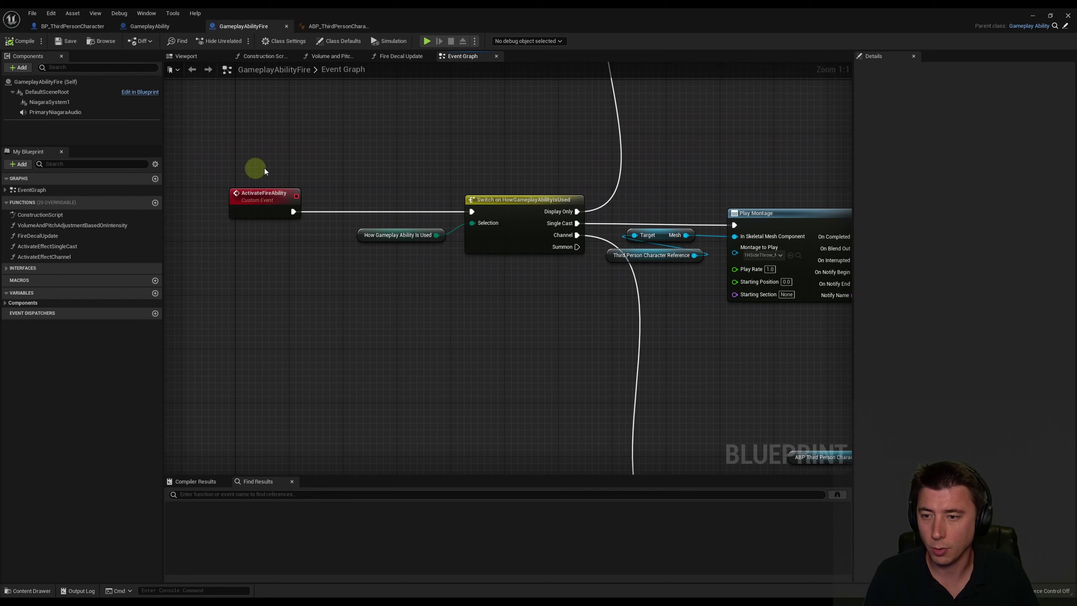
{"action": "right_click_drag", "start_coordinate": [616, 360], "coordinate": [259, 325]}
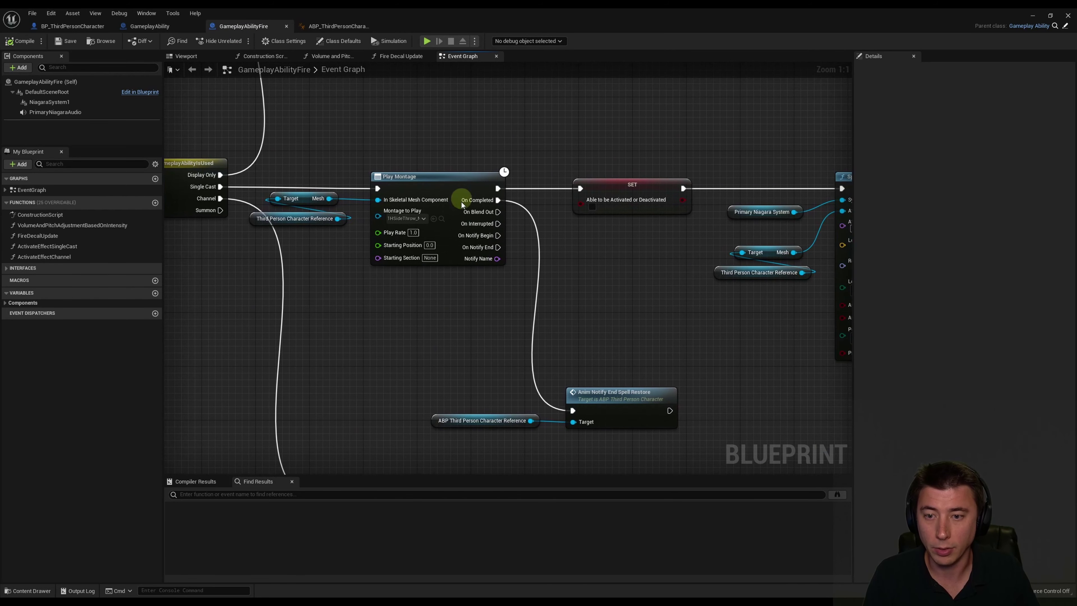
{"action": "right_click_drag", "start_coordinate": [583, 260], "coordinate": [471, 264]}
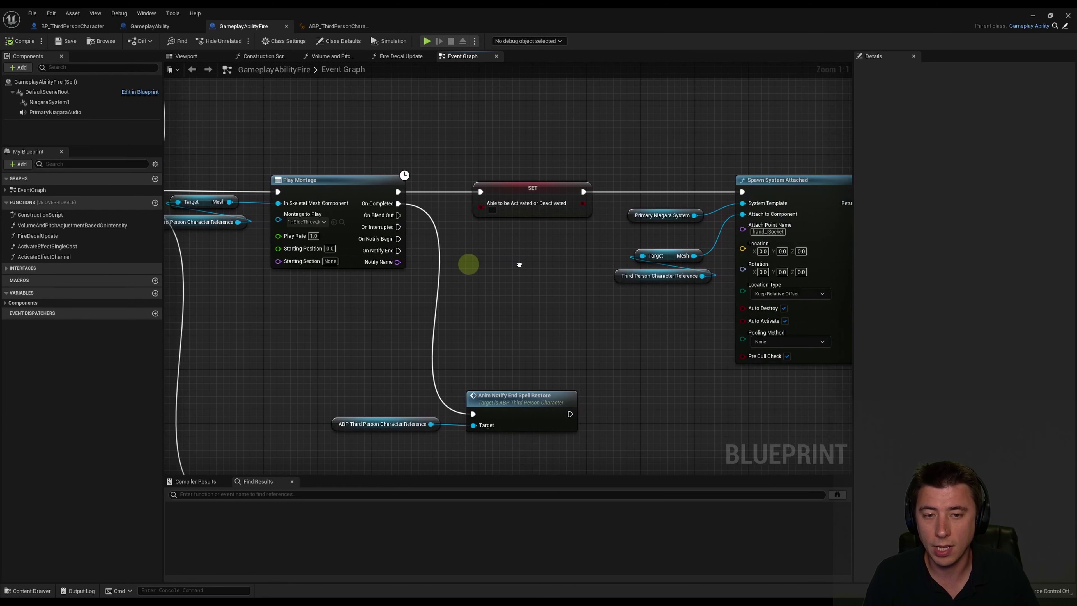
{"action": "left_click", "coordinate": [516, 193]}
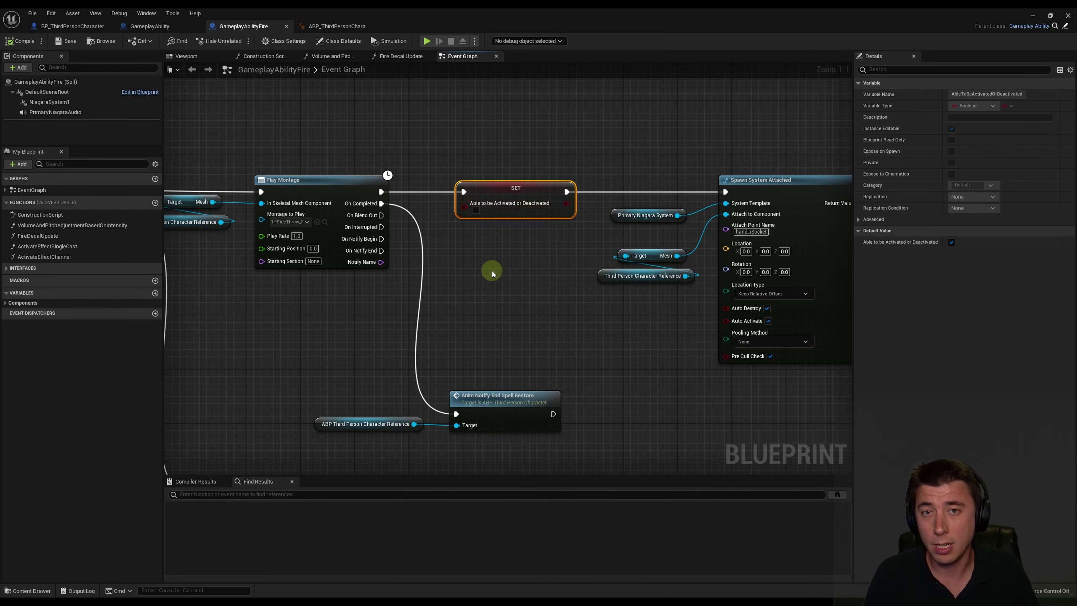
{"action": "scroll", "coordinate": [477, 235], "scroll_direction": "down", "scroll_amount": 4}
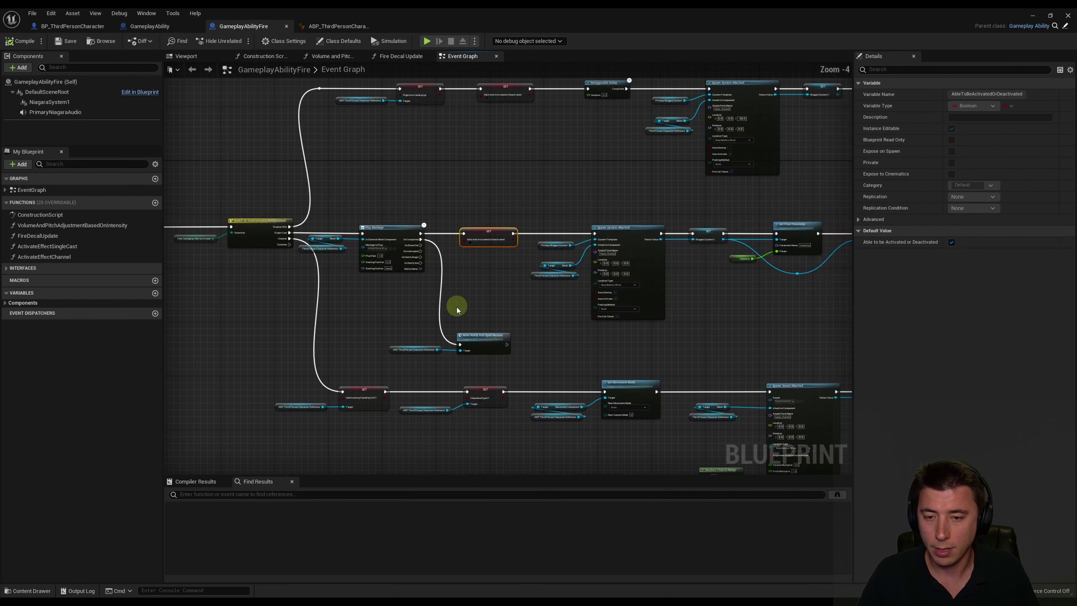
{"action": "scroll", "coordinate": [564, 318], "scroll_direction": "up", "scroll_amount": 4}
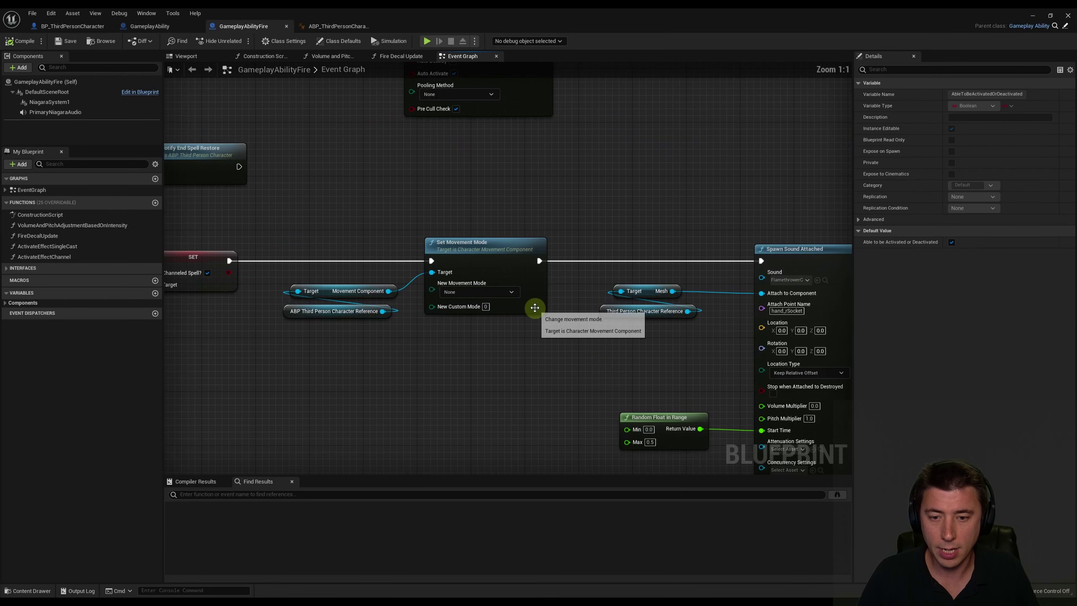
{"action": "scroll", "coordinate": [445, 280], "scroll_direction": "down", "scroll_amount": 2}
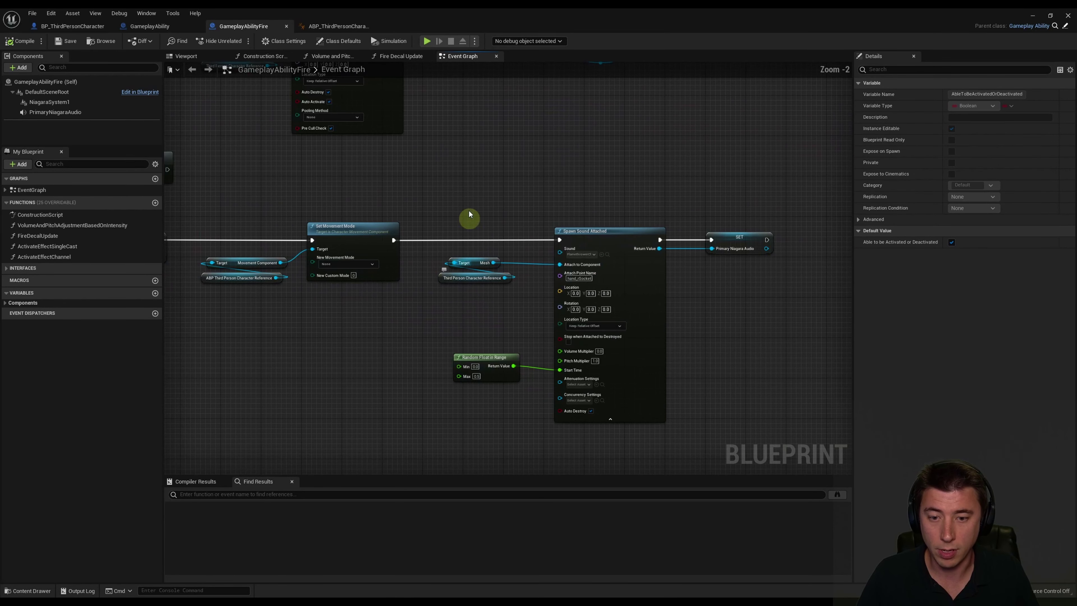
Insert a pasted SET Able to be Activated or Deactivated node between Set Movement Mode and Spawn Sound Attached
{"action": "left_click_drag", "start_coordinate": [464, 181], "coordinate": [740, 435]}
{"action": "left_click_drag", "start_coordinate": [586, 231], "coordinate": [712, 231]}
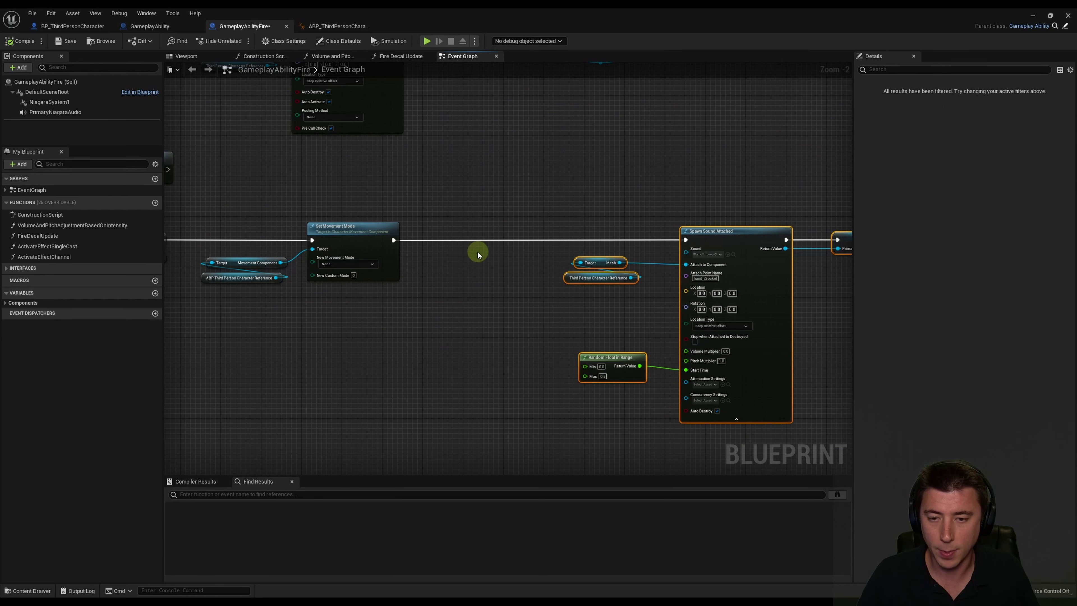
{"action": "key", "text": "ctrl+v"}
{"action": "left_click_drag", "start_coordinate": [501, 259], "coordinate": [460, 238]}
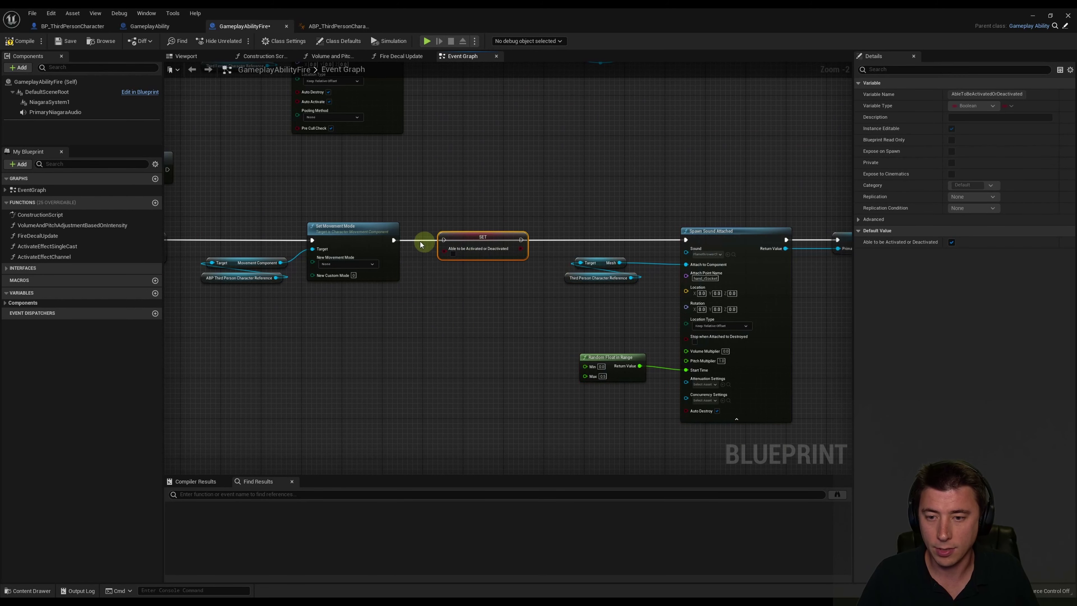
{"action": "left_click_drag", "start_coordinate": [394, 242], "coordinate": [444, 239]}
{"action": "scroll", "coordinate": [460, 240], "scroll_direction": "up", "scroll_amount": 2}
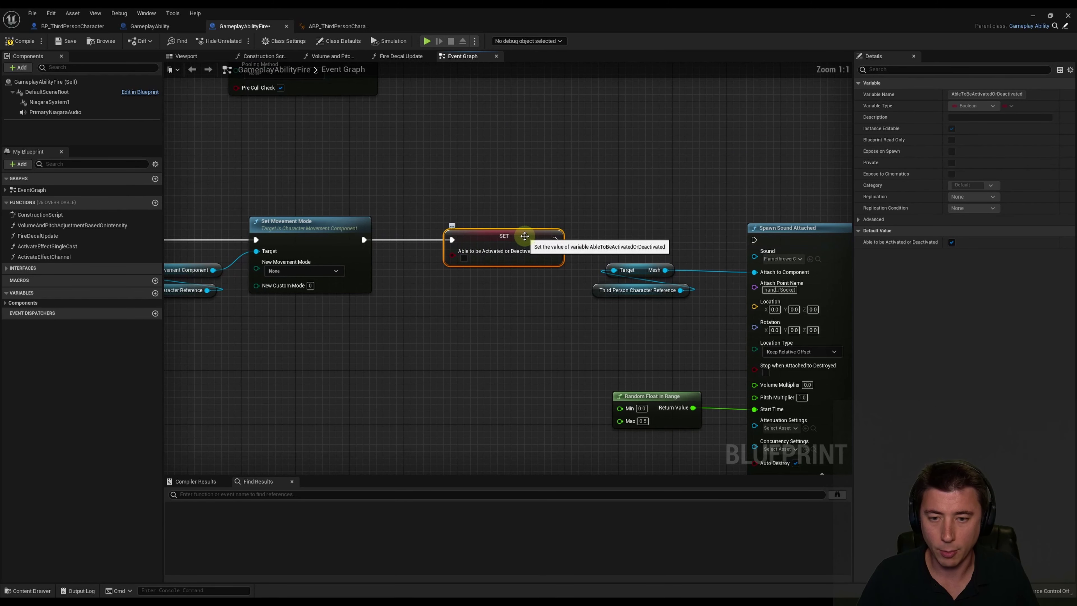
{"action": "left_click_drag", "start_coordinate": [553, 241], "coordinate": [754, 240]}
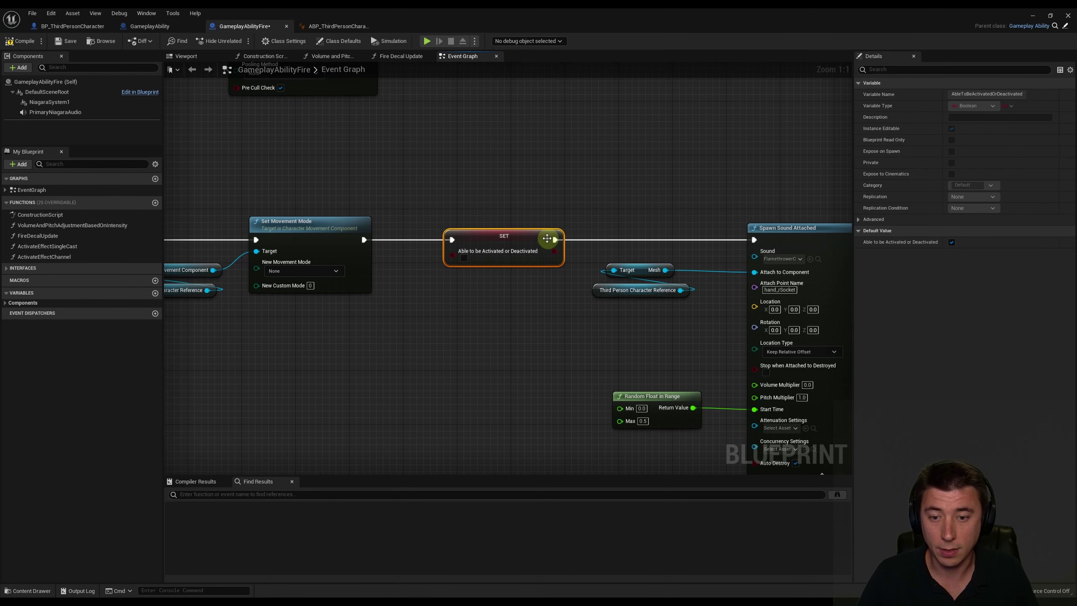
Add a SET Able to be Activated or Deactivated (true) after Activate Effect Channel, then compile and save
{"action": "scroll", "coordinate": [404, 275], "scroll_direction": "down", "scroll_amount": 5}
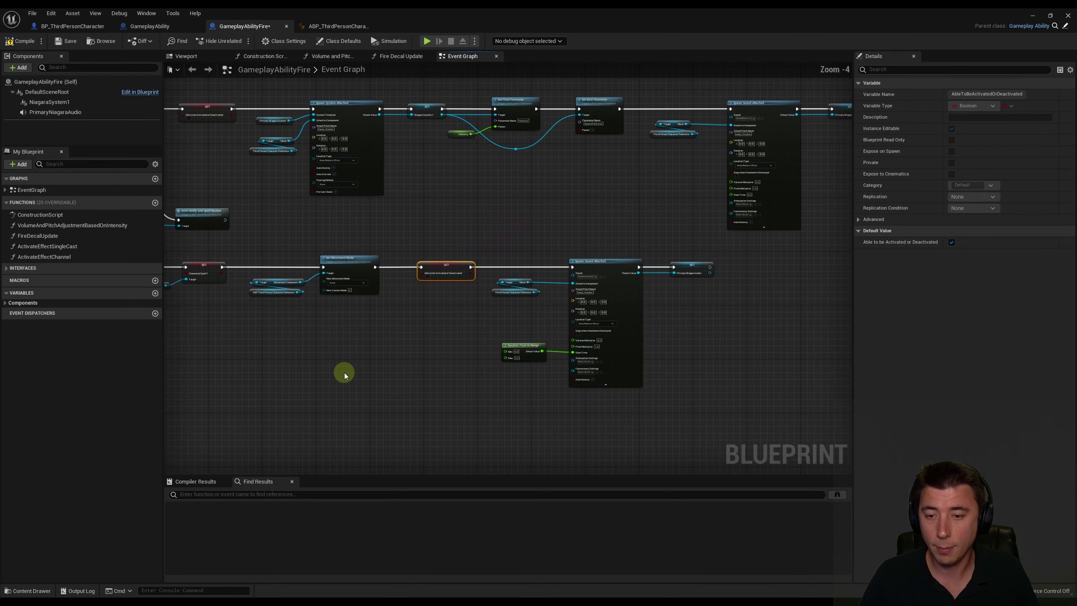
{"action": "right_click_drag", "start_coordinate": [473, 278], "coordinate": [445, 217]}
{"action": "scroll", "coordinate": [378, 279], "scroll_direction": "up", "scroll_amount": 2}
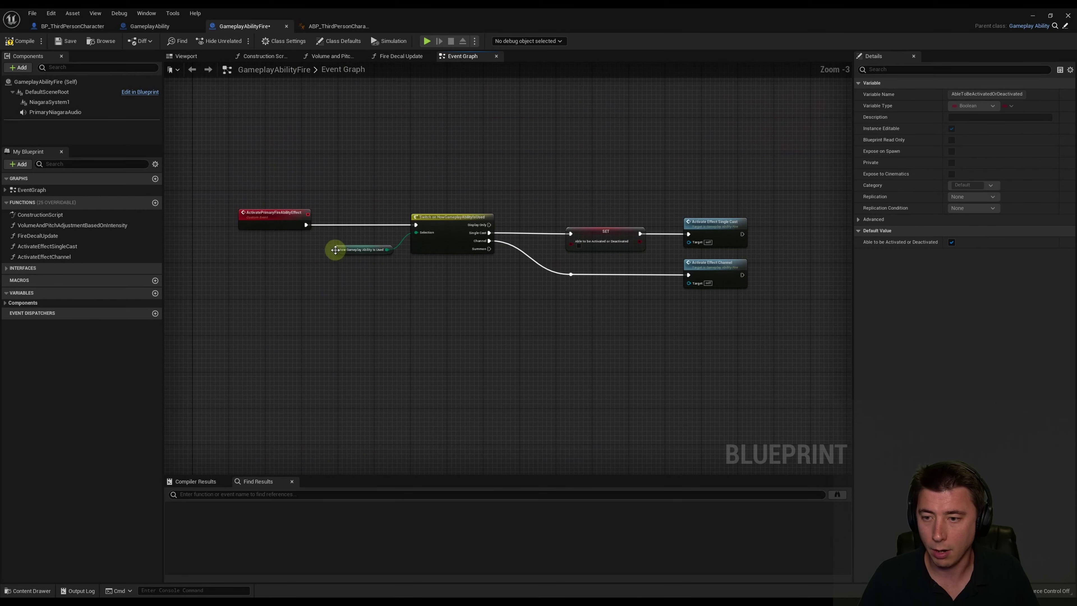
{"action": "right_click_drag", "start_coordinate": [402, 295], "coordinate": [448, 299]}
{"action": "scroll", "coordinate": [488, 297], "scroll_direction": "up", "scroll_amount": 3}
{"action": "right_click_drag", "start_coordinate": [550, 300], "coordinate": [484, 284]}
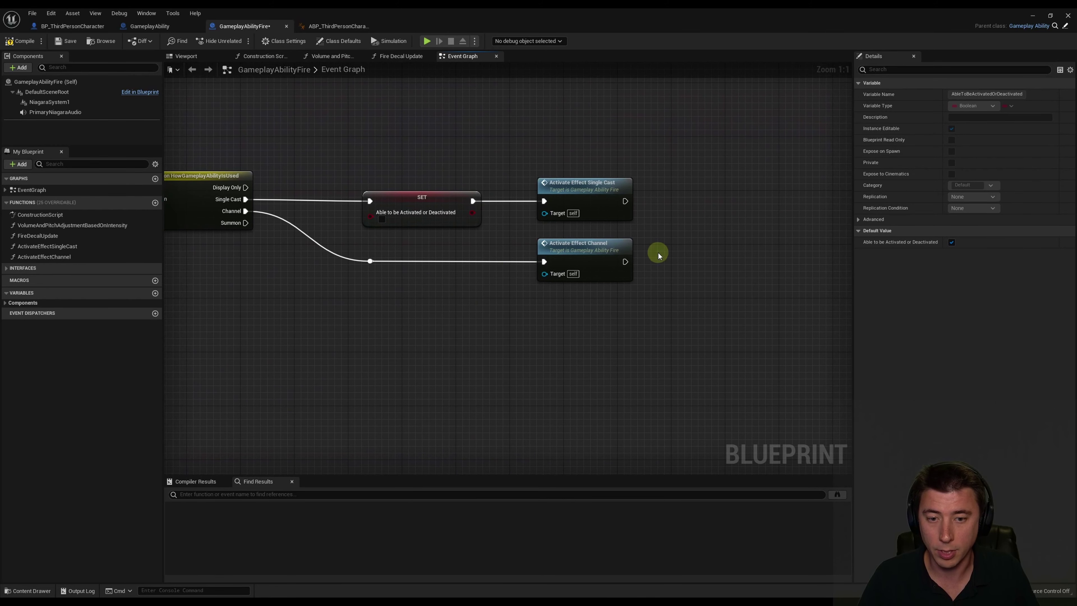
{"action": "right_click_drag", "start_coordinate": [659, 255], "coordinate": [513, 283]}
{"action": "key", "text": "ctrl+v"}
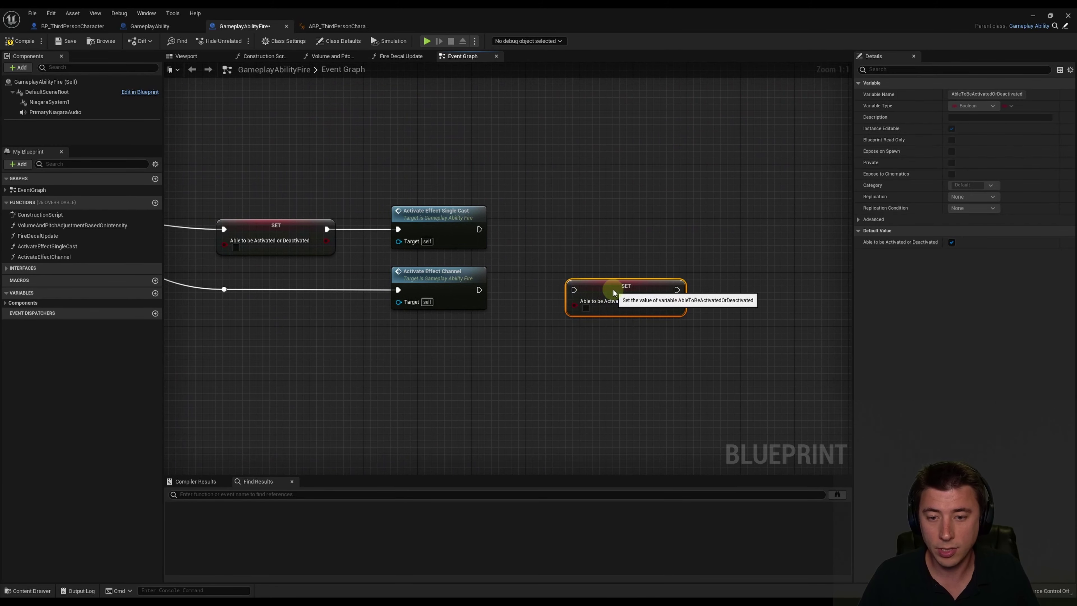
{"action": "left_click_drag", "start_coordinate": [614, 290], "coordinate": [620, 297]}
{"action": "left_click_drag", "start_coordinate": [479, 290], "coordinate": [621, 290]}
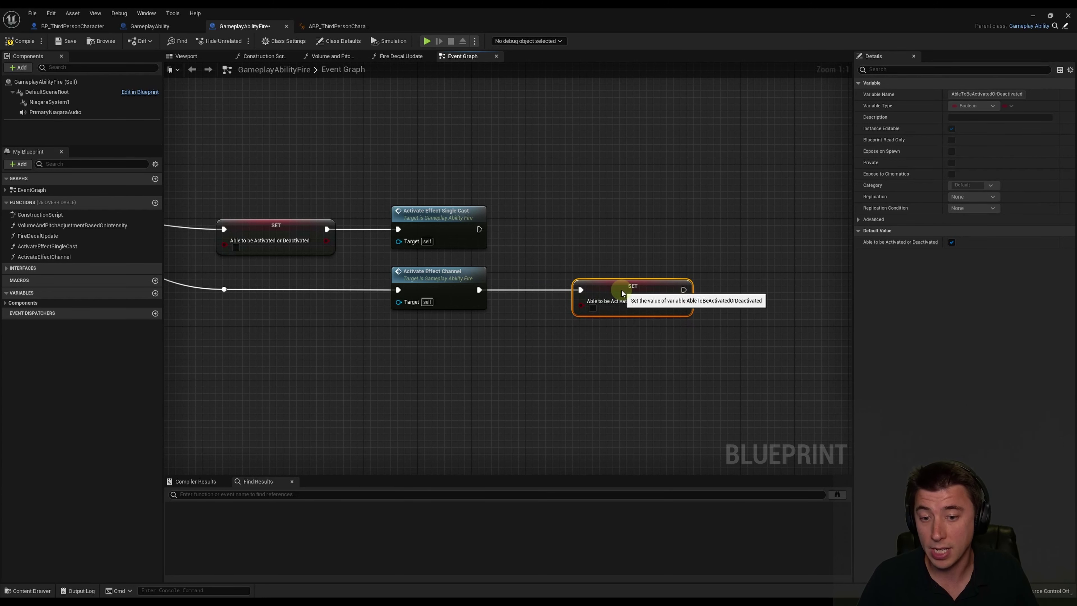
{"action": "left_click", "coordinate": [594, 307]}
{"action": "right_click_drag", "start_coordinate": [645, 282], "coordinate": [767, 276]}
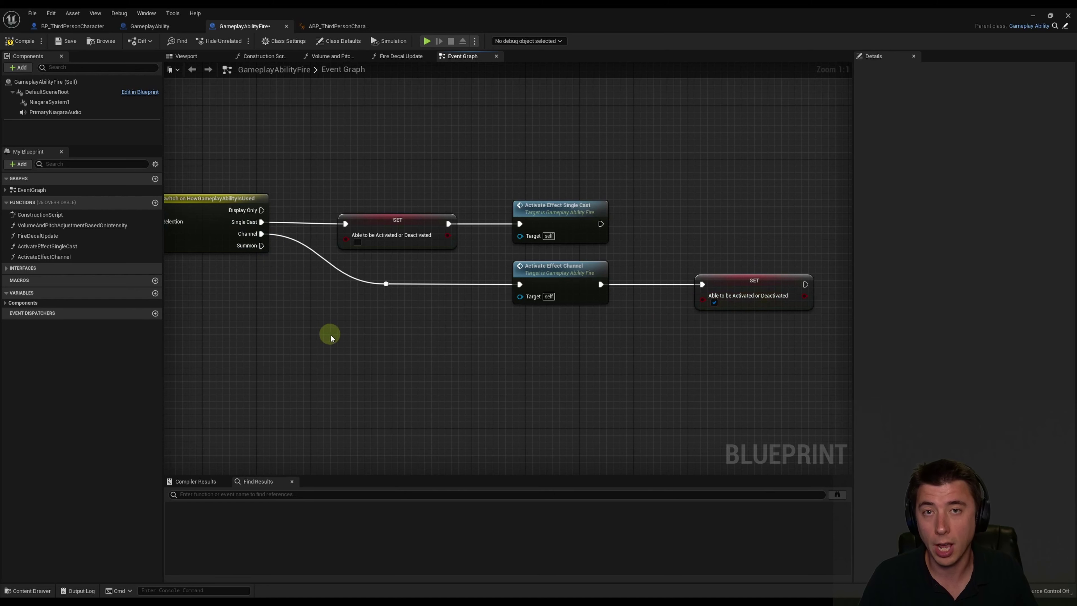
{"action": "left_click", "coordinate": [19, 41]}
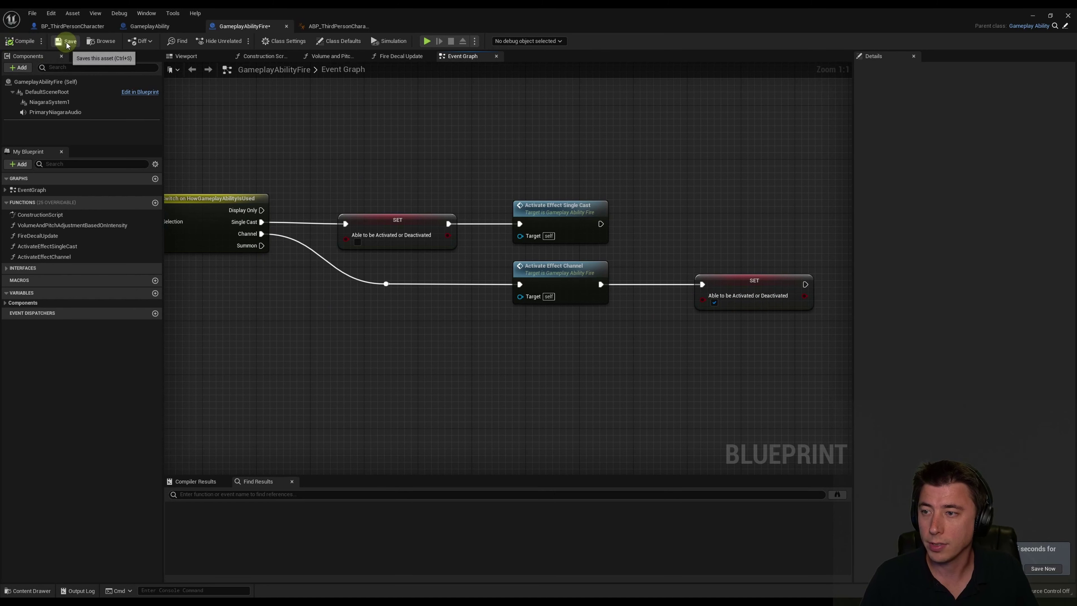
In BP_ThirdPersonCharacter, open Overall Hotbar Ability and inspect its Deactivate Active Ability and Activate Ability nodes
{"action": "left_click", "coordinate": [74, 27]}
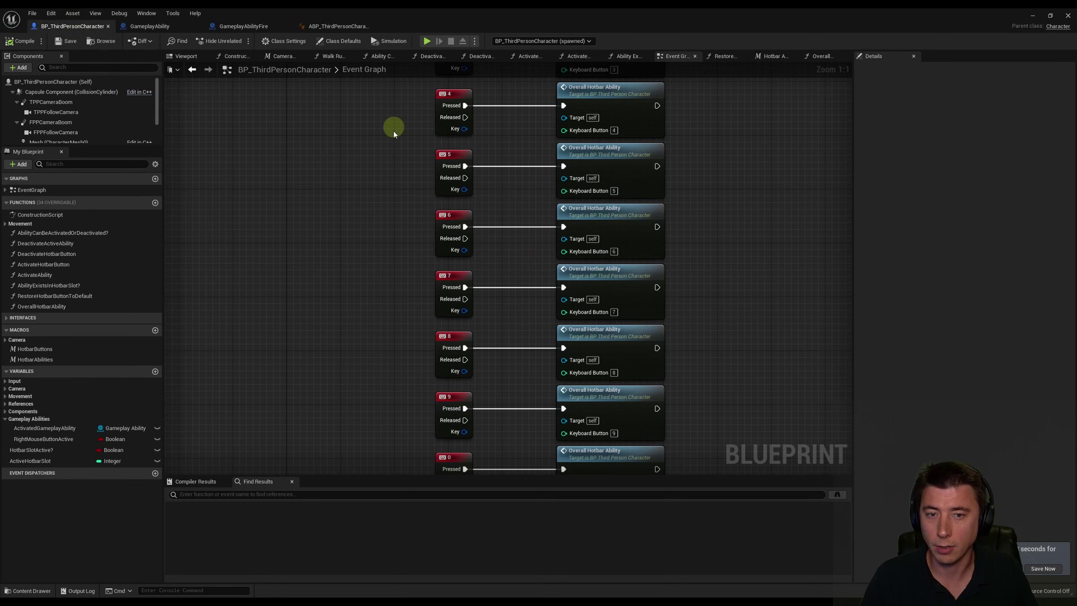
{"action": "mouse_move", "coordinate": [543, 157]}
{"action": "right_mouse_down"}
{"action": "mouse_move", "coordinate": [517, 258]}
{"action": "mouse_move", "coordinate": [644, 224]}
{"action": "right_mouse_up"}
{"action": "double_click", "coordinate": [527, 257]}
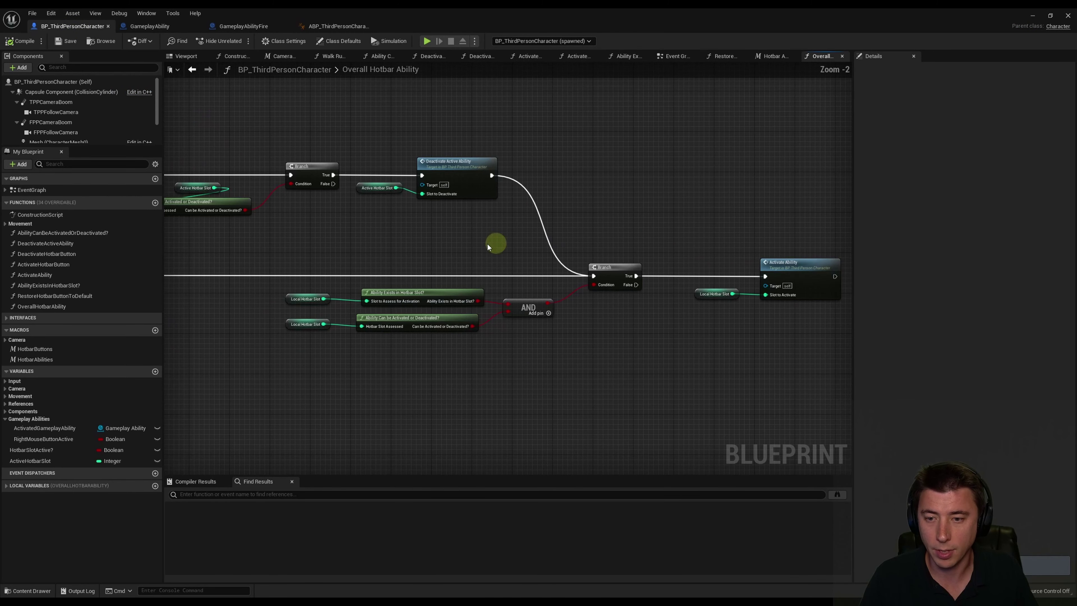
{"action": "right_click_drag", "start_coordinate": [492, 243], "coordinate": [524, 245]}
{"action": "scroll", "coordinate": [522, 244], "scroll_direction": "up", "scroll_amount": 2}
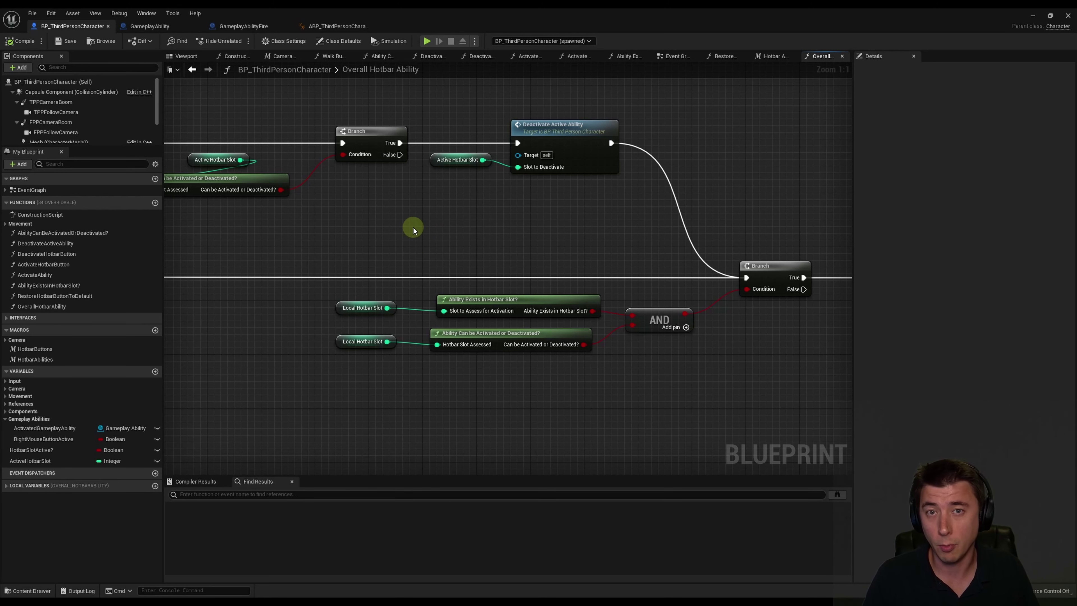
{"action": "right_click_drag", "start_coordinate": [511, 226], "coordinate": [464, 218]}
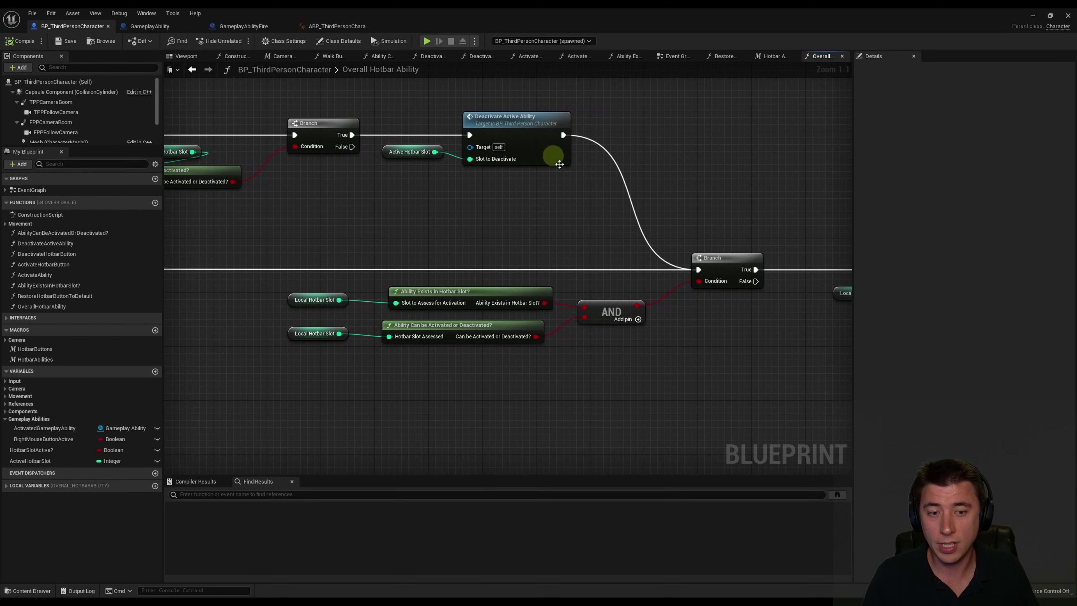
{"action": "right_click_drag", "start_coordinate": [560, 164], "coordinate": [457, 171]}
{"action": "right_click_drag", "start_coordinate": [850, 266], "coordinate": [720, 275]}
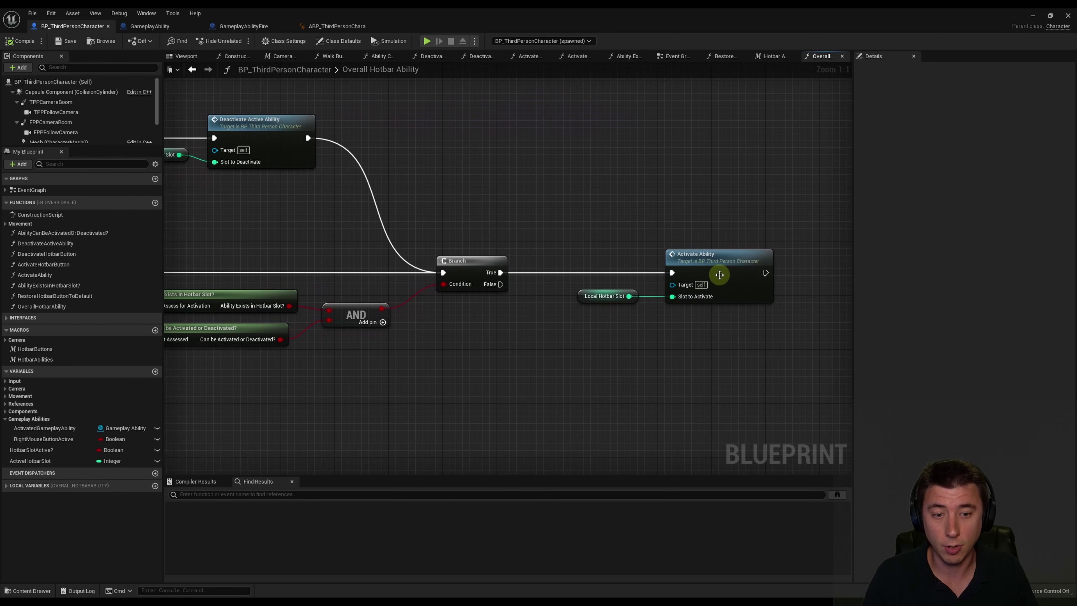
{"action": "right_click_drag", "start_coordinate": [622, 249], "coordinate": [769, 252]}
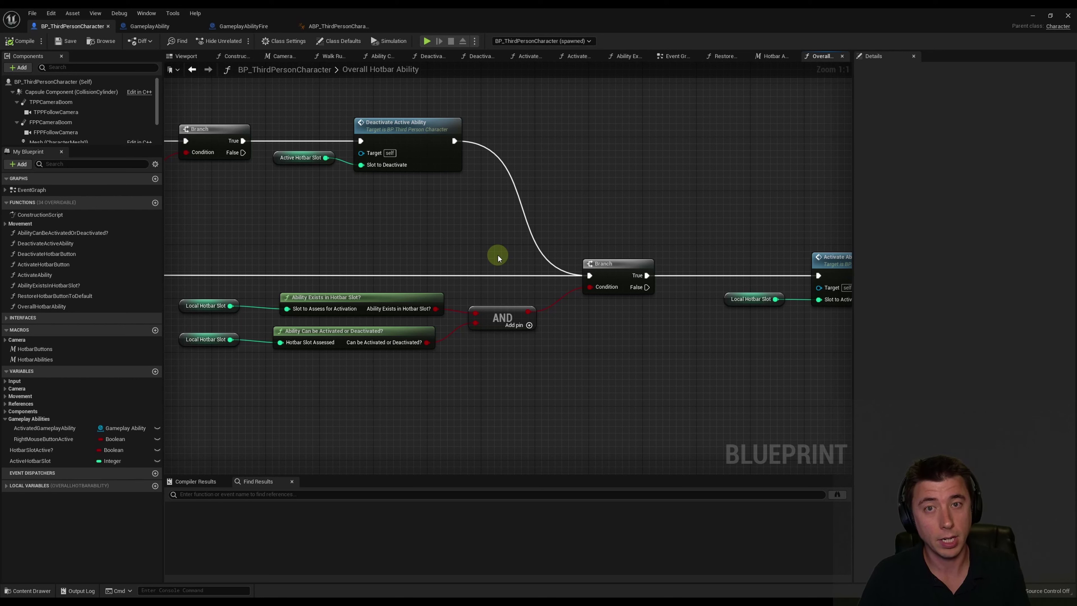
{"action": "left_click_drag", "start_coordinate": [454, 140], "coordinate": [573, 203]}
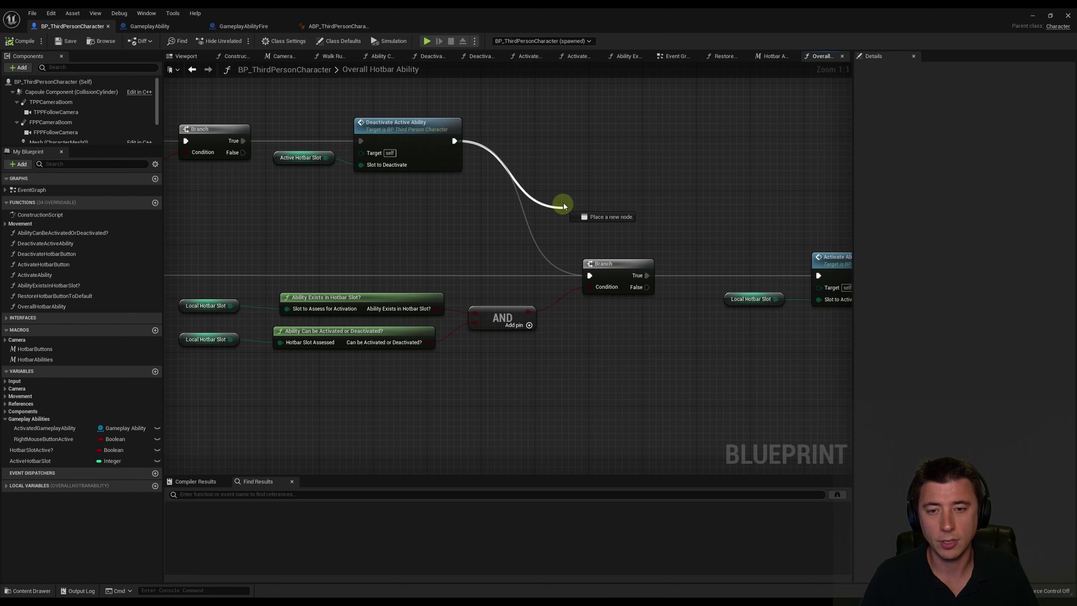
{"action": "key", "text": "Escape"}
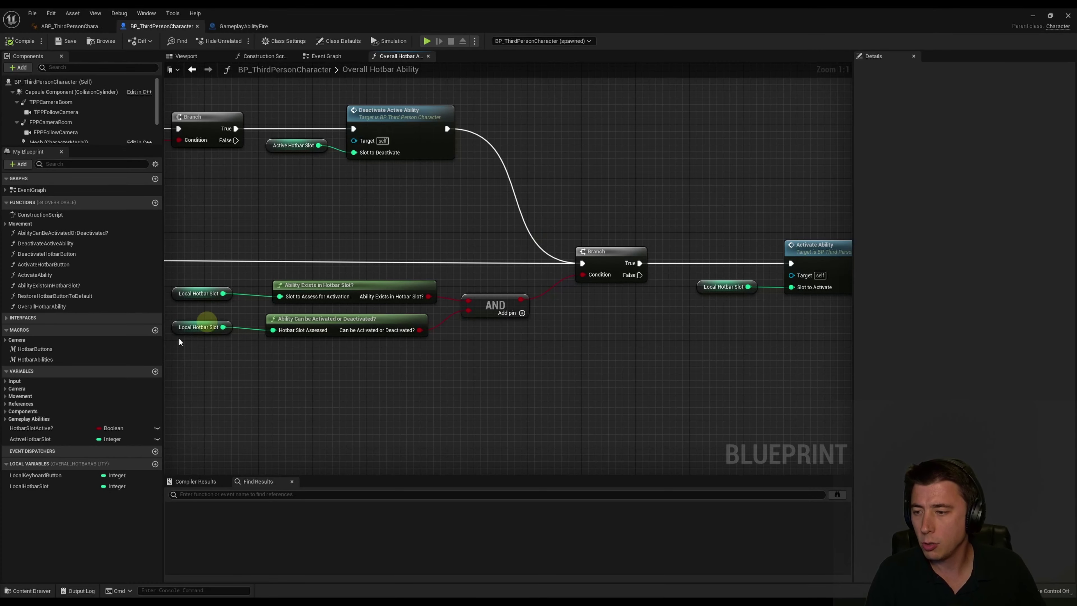
Add the KeyboardButtonPendingActivation variable and make it an Integer
{"action": "left_click", "coordinate": [155, 371]}
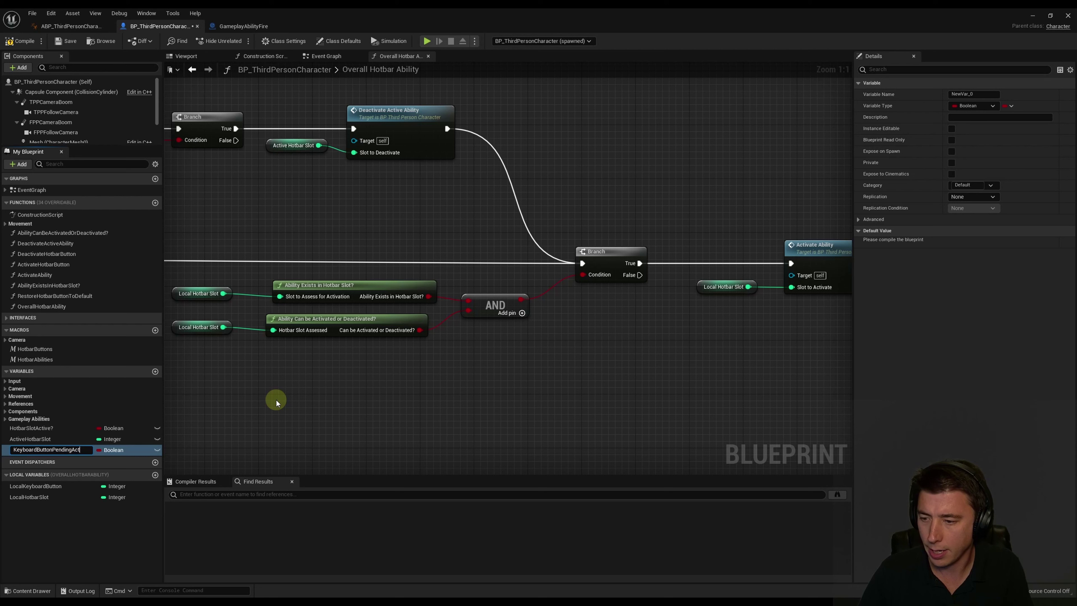
{"action": "type", "text": "ivation"}
{"action": "key", "text": "Return"}
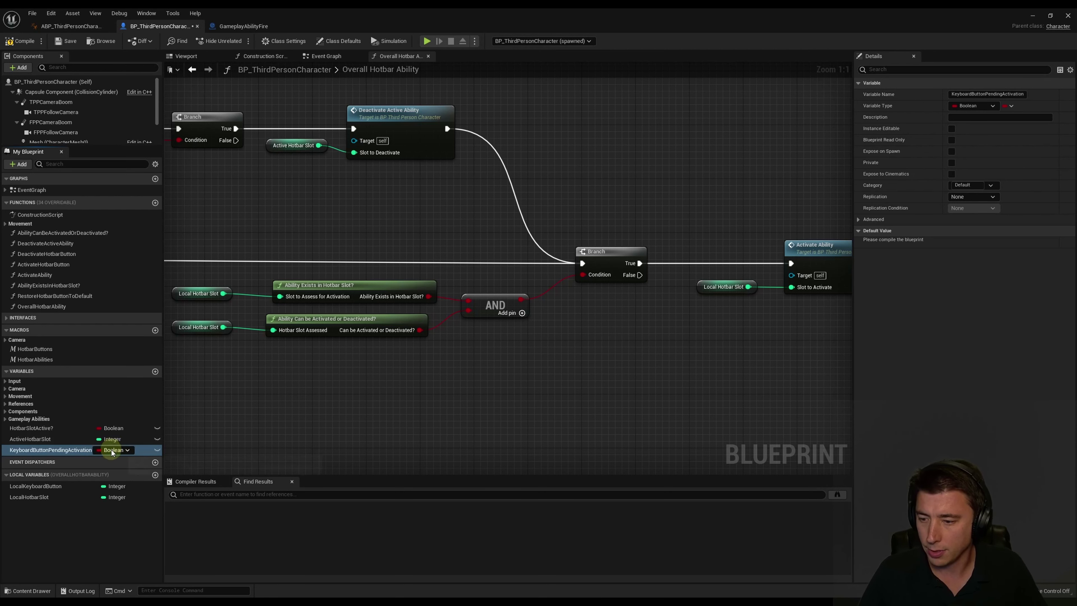
{"action": "left_click", "coordinate": [111, 449]}
{"action": "left_click", "coordinate": [123, 302]}
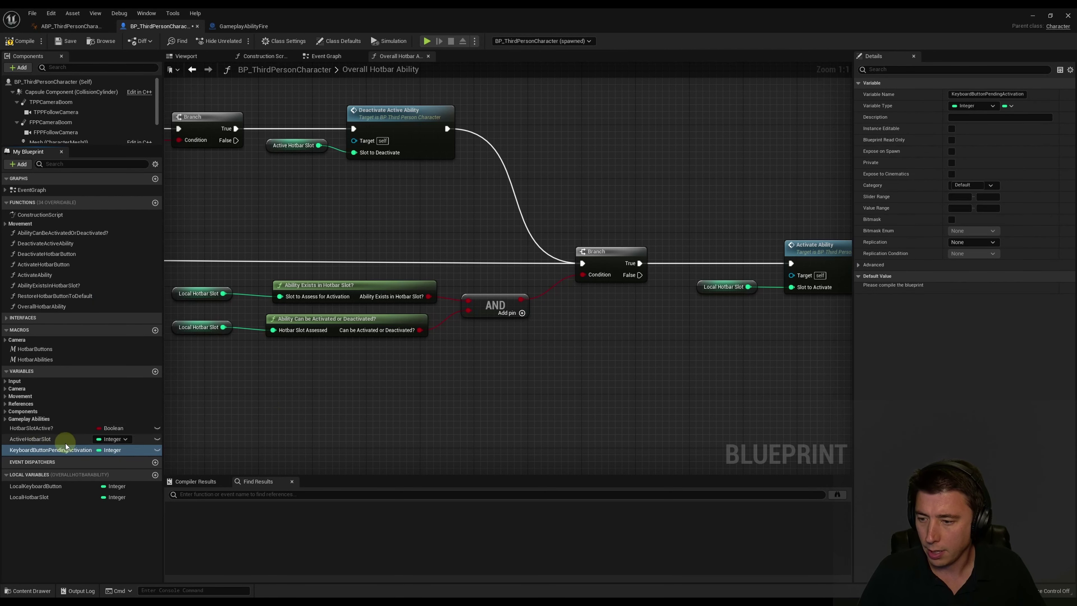
Add a Boolean variable named KeyboardButtonPendingActivation?
{"action": "left_click", "coordinate": [155, 372]}
{"action": "type", "text": "KeyboardButtonPendingAc"}
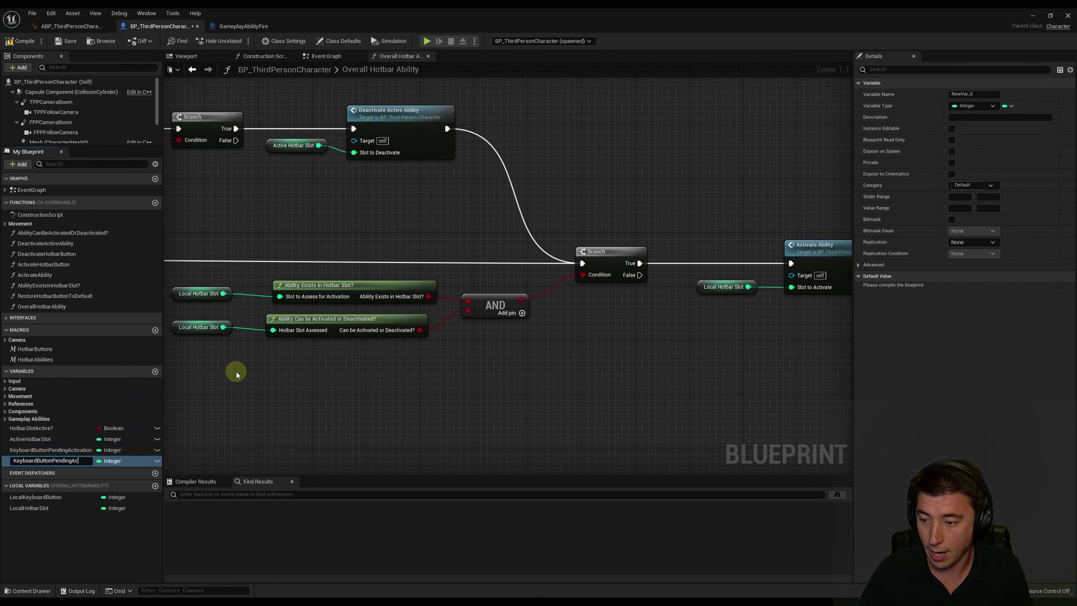
{"action": "type", "text": "tivation?"}
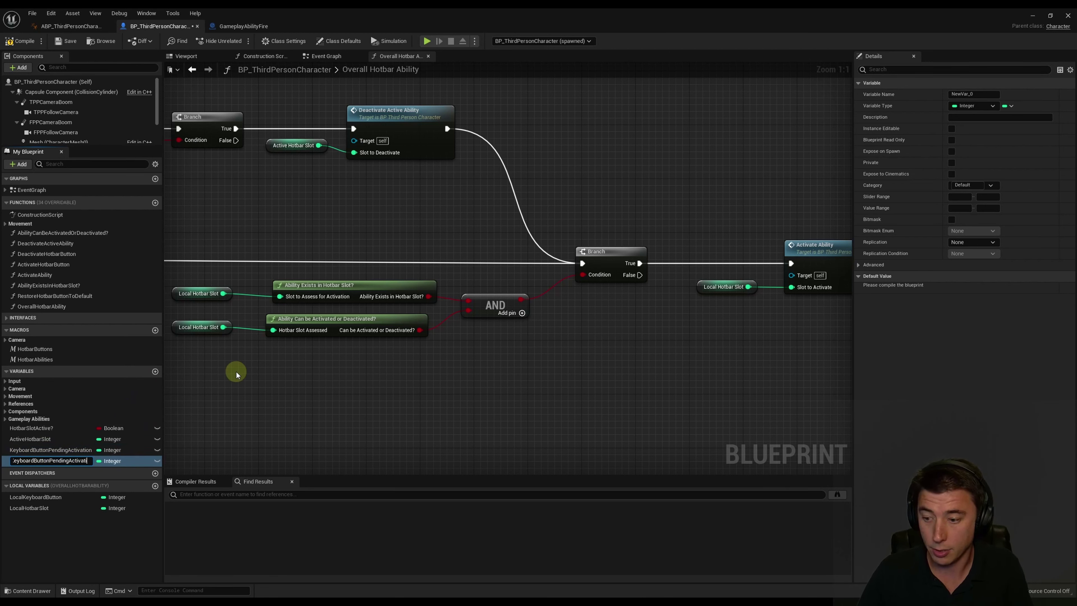
{"action": "key", "text": "Return"}
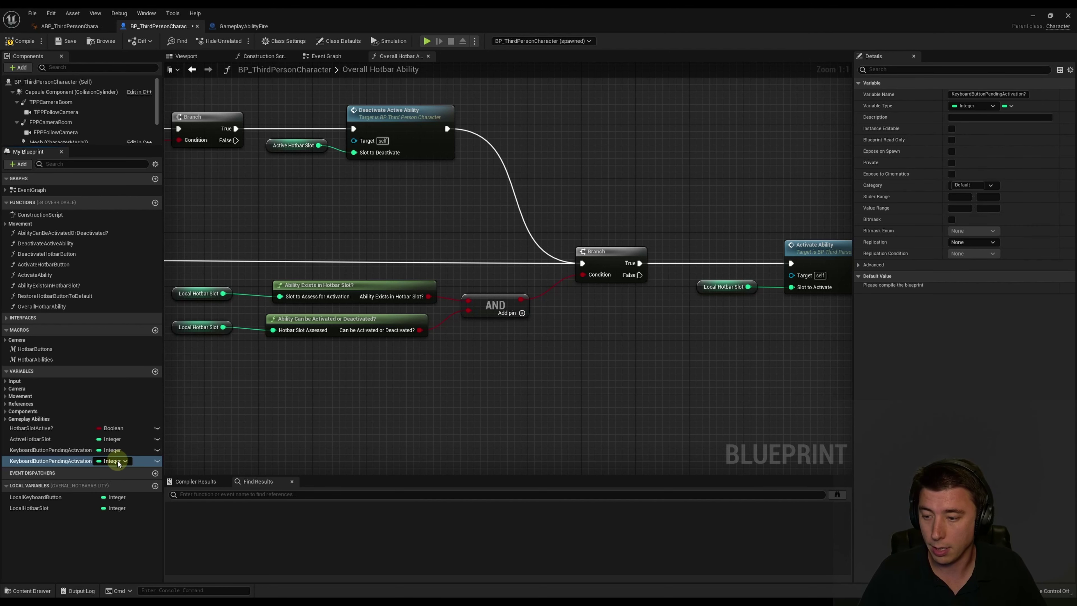
{"action": "left_click", "coordinate": [114, 461]}
{"action": "left_click", "coordinate": [117, 287]}
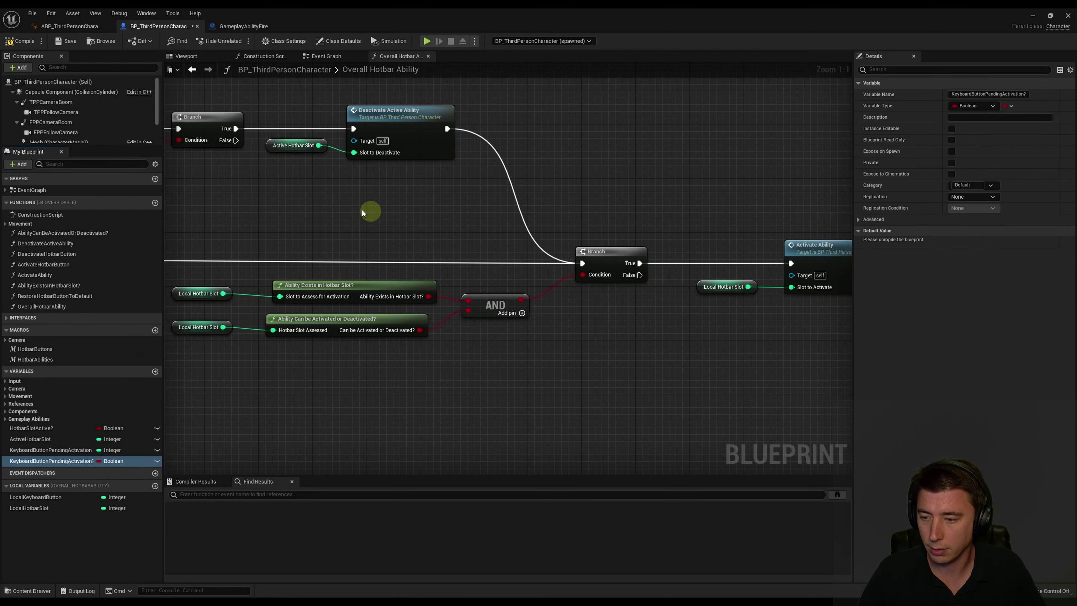
Disconnect Deactivate Active Ability from the old Branch and add a Get Active Hotbar Slot node
{"action": "right_click_drag", "start_coordinate": [362, 213], "coordinate": [321, 245]}
{"action": "left_click", "coordinate": [474, 218], "text": "alt"}
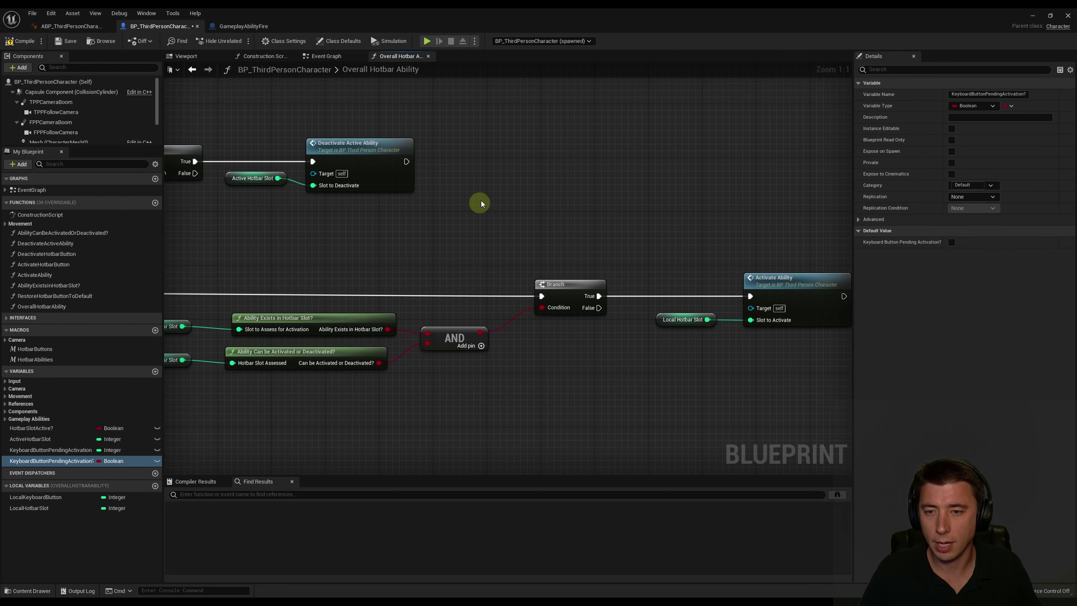
{"action": "mouse_move", "coordinate": [487, 197]}
{"action": "right_mouse_down"}
{"action": "mouse_move", "coordinate": [483, 220]}
{"action": "mouse_move", "coordinate": [465, 206]}
{"action": "right_mouse_up"}
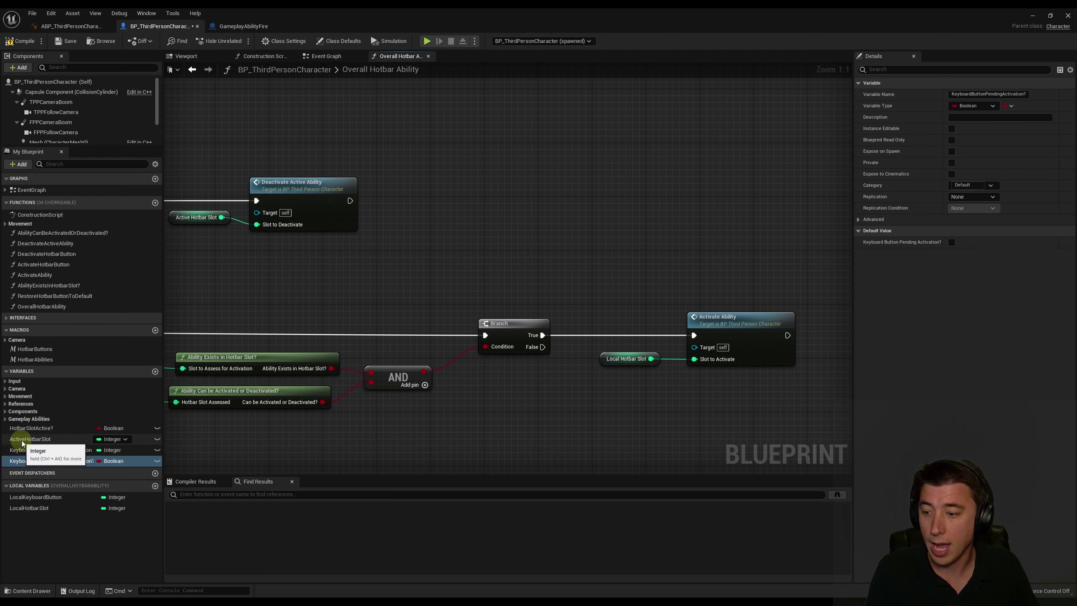
{"action": "left_click_drag", "start_coordinate": [25, 443], "coordinate": [445, 228]}
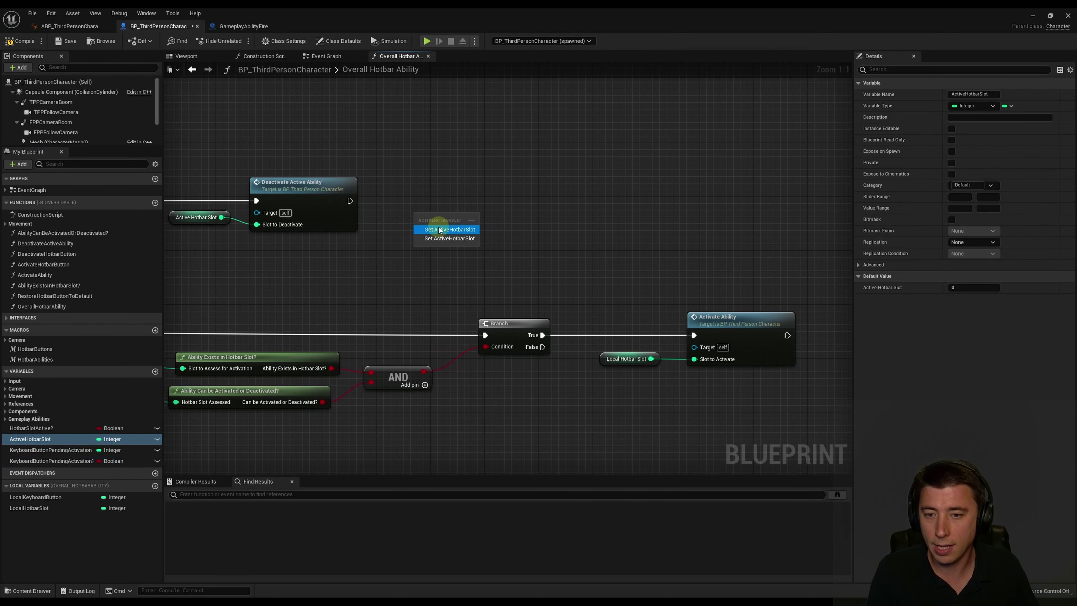
{"action": "left_click", "coordinate": [445, 228]}
Add a Get Local Hotbar Slot node below Active Hotbar Slot
{"action": "left_click_drag", "start_coordinate": [26, 508], "coordinate": [412, 257]}
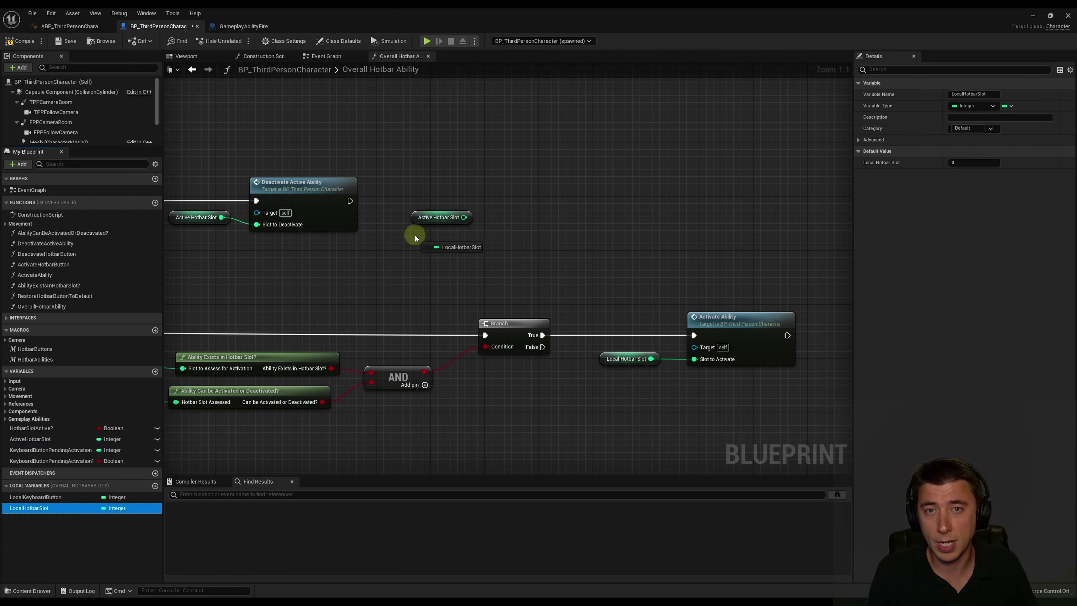
{"action": "left_click_drag", "start_coordinate": [415, 235], "coordinate": [496, 229]}
{"action": "left_click", "coordinate": [451, 245]}
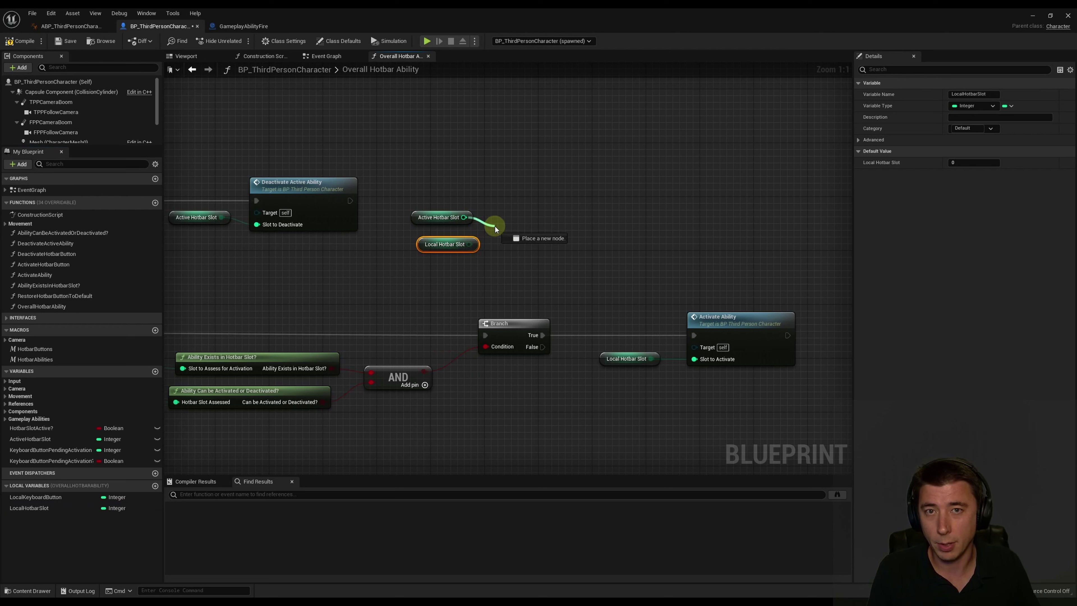
{"action": "left_click_drag", "start_coordinate": [495, 229], "coordinate": [471, 225]}
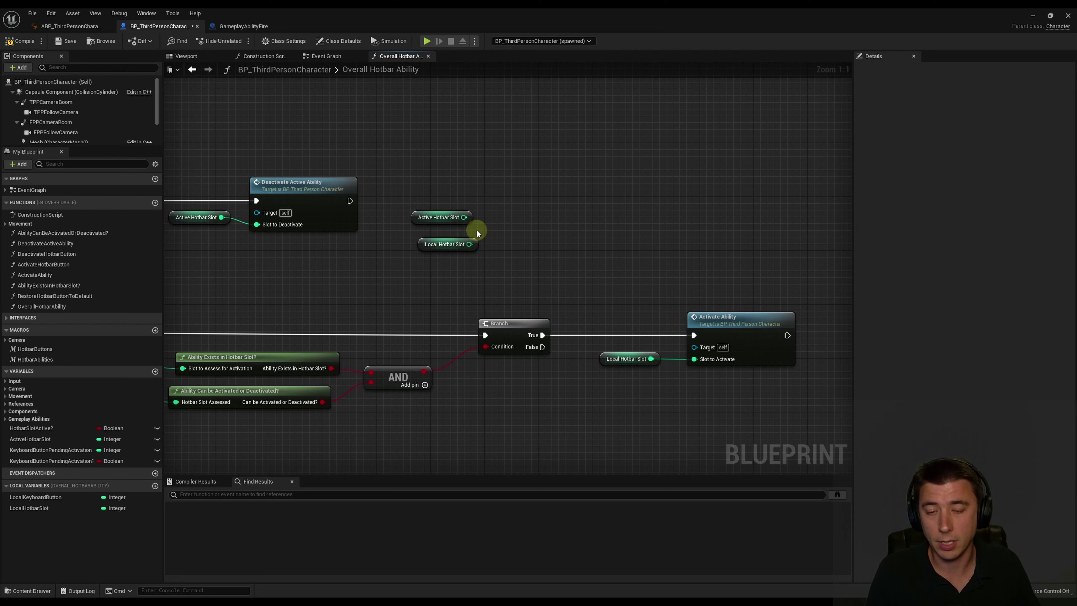
Run Deactivate Active Ability into a Branch on Active Hotbar Slot == Local Hotbar Slot
{"action": "left_click_drag", "start_coordinate": [464, 217], "coordinate": [500, 230]}
{"action": "type", "text": "=="}
{"action": "key", "text": "Return"}
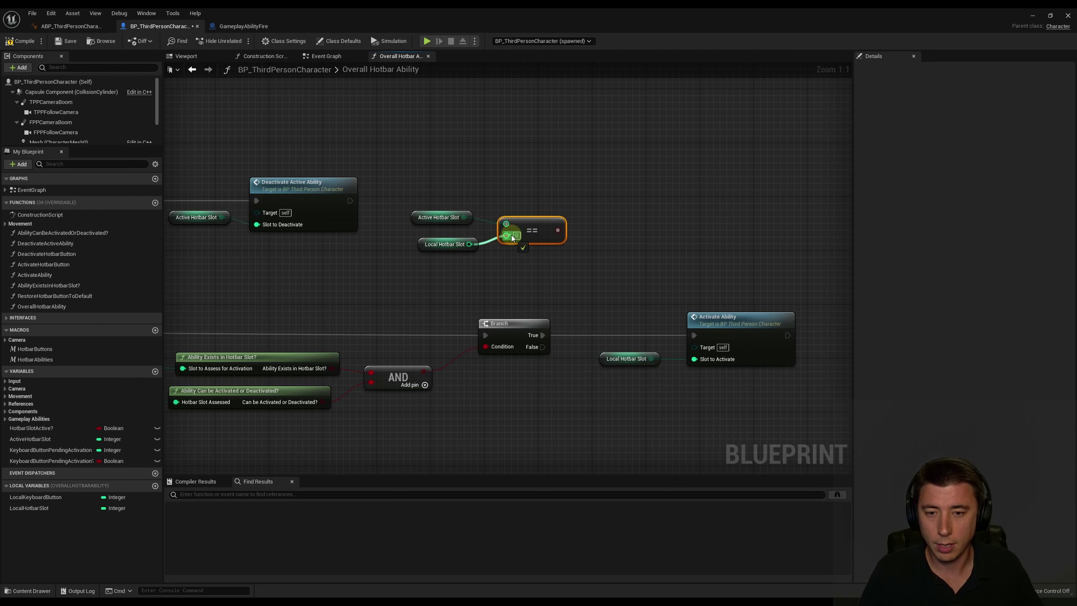
{"action": "left_click_drag", "start_coordinate": [469, 245], "coordinate": [588, 185]}
{"action": "type", "text": "branch"}
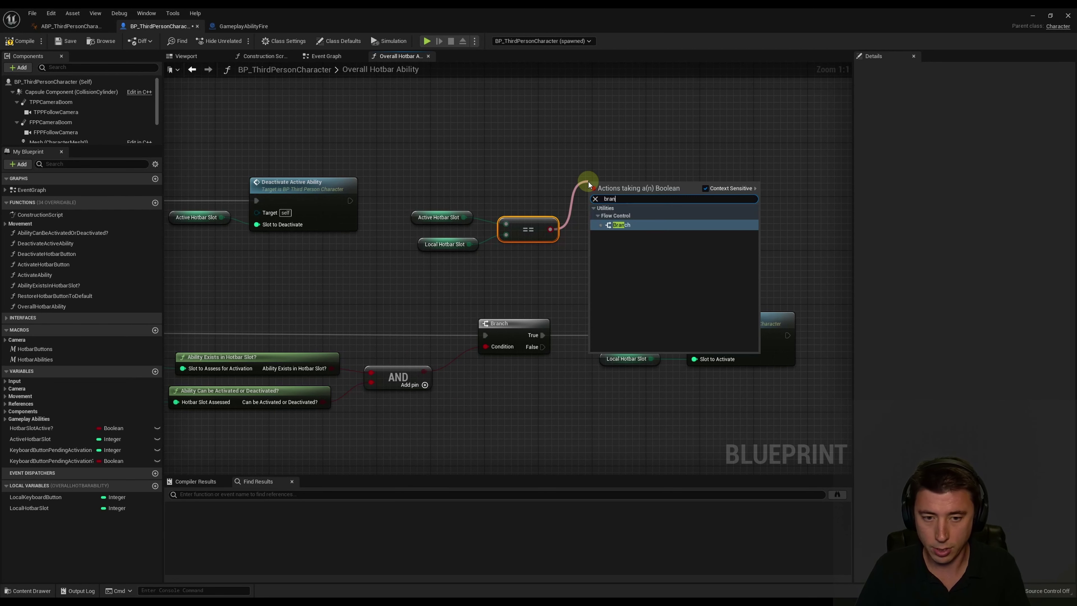
{"action": "key", "text": "Return"}
{"action": "left_click_drag", "start_coordinate": [350, 200], "coordinate": [592, 201]}
{"action": "right_click_drag", "start_coordinate": [594, 233], "coordinate": [263, 231]}
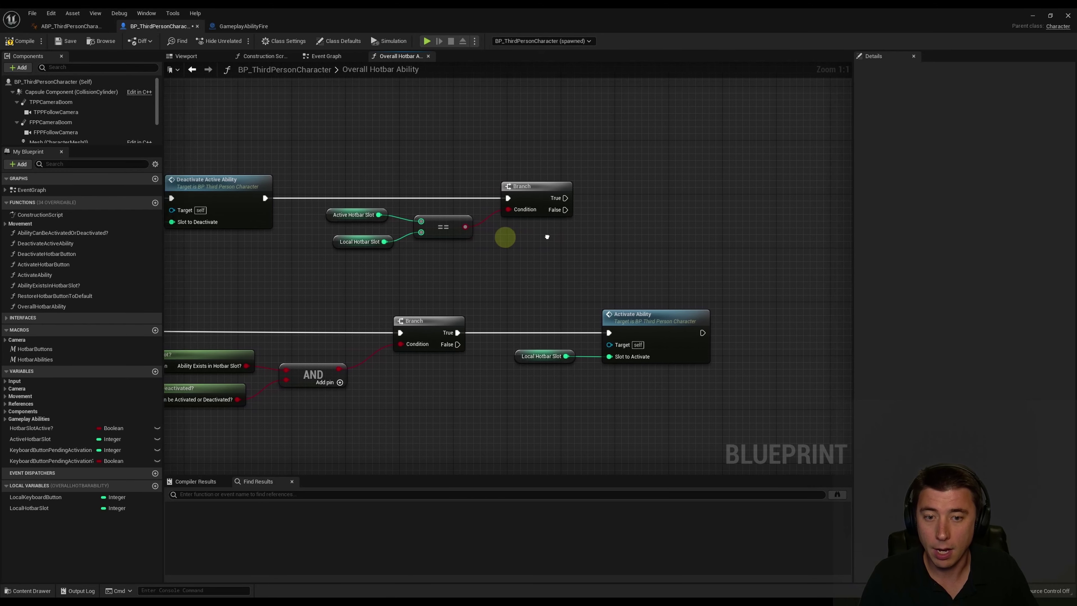
On the Branch's False path, set Keyboard Button Pending Activation from Local Keyboard Button
{"action": "left_click_drag", "start_coordinate": [35, 497], "coordinate": [332, 238]}
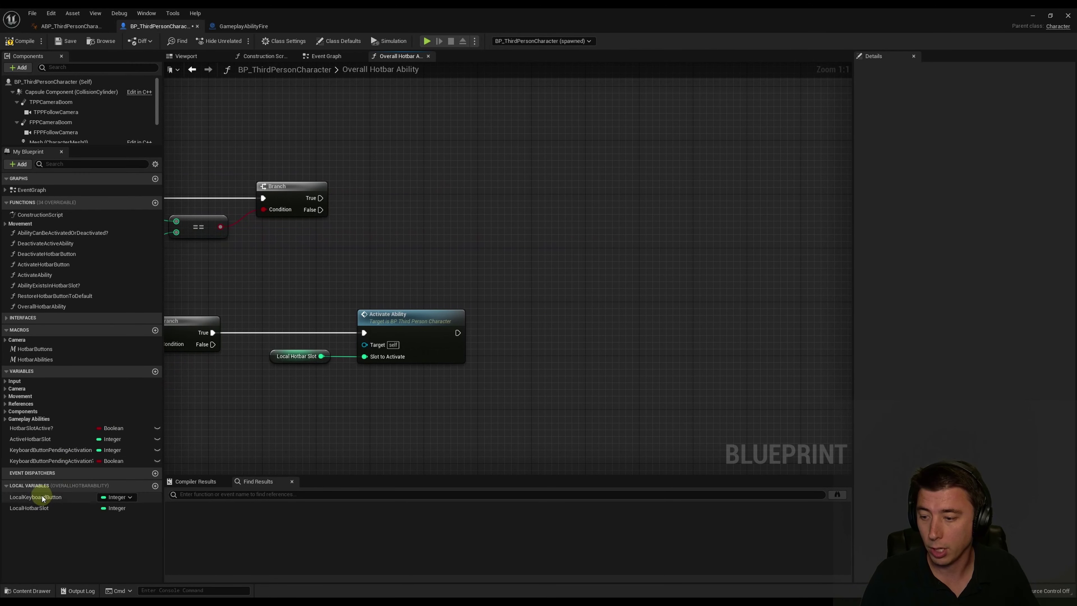
{"action": "left_click", "coordinate": [383, 246]}
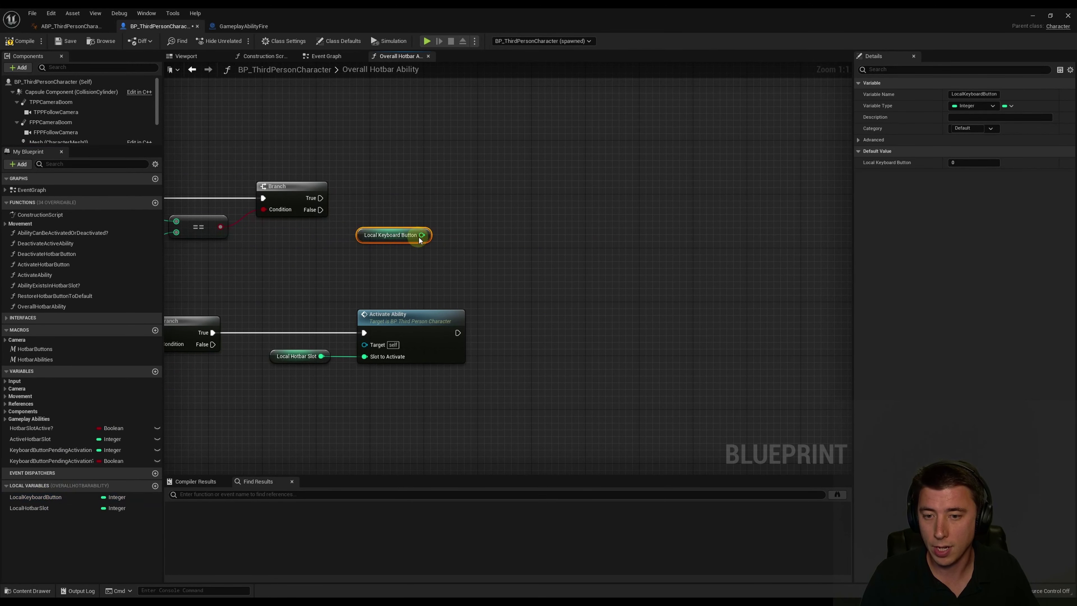
{"action": "left_click_drag", "start_coordinate": [422, 234], "coordinate": [456, 217]}
{"action": "type", "text": "set keyboard"}
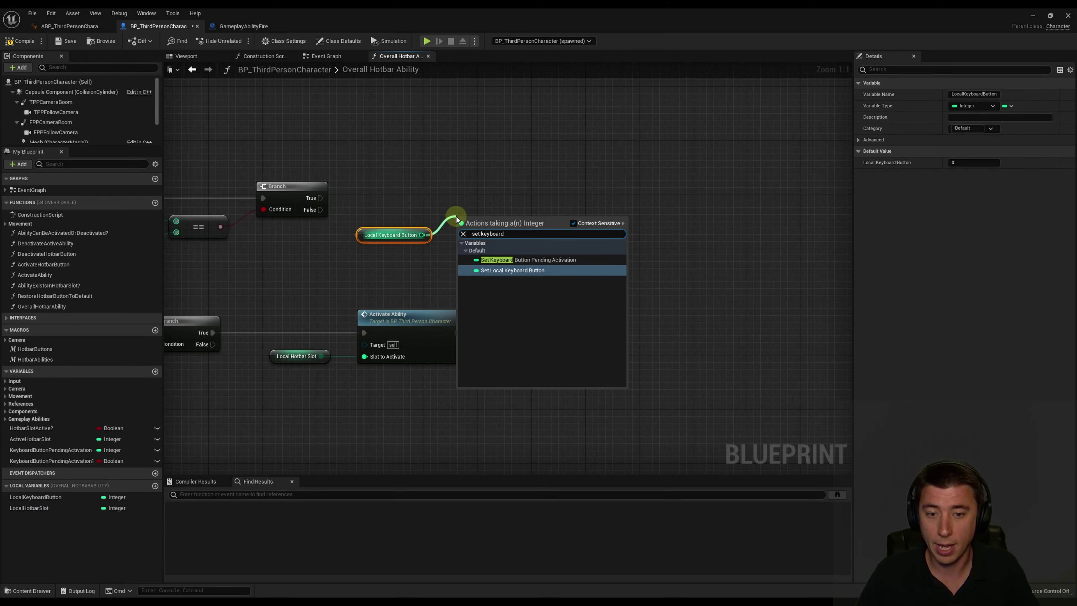
{"action": "key", "text": "Up"}
{"action": "key", "text": "Return"}
{"action": "left_click_drag", "start_coordinate": [465, 225], "coordinate": [320, 210]}
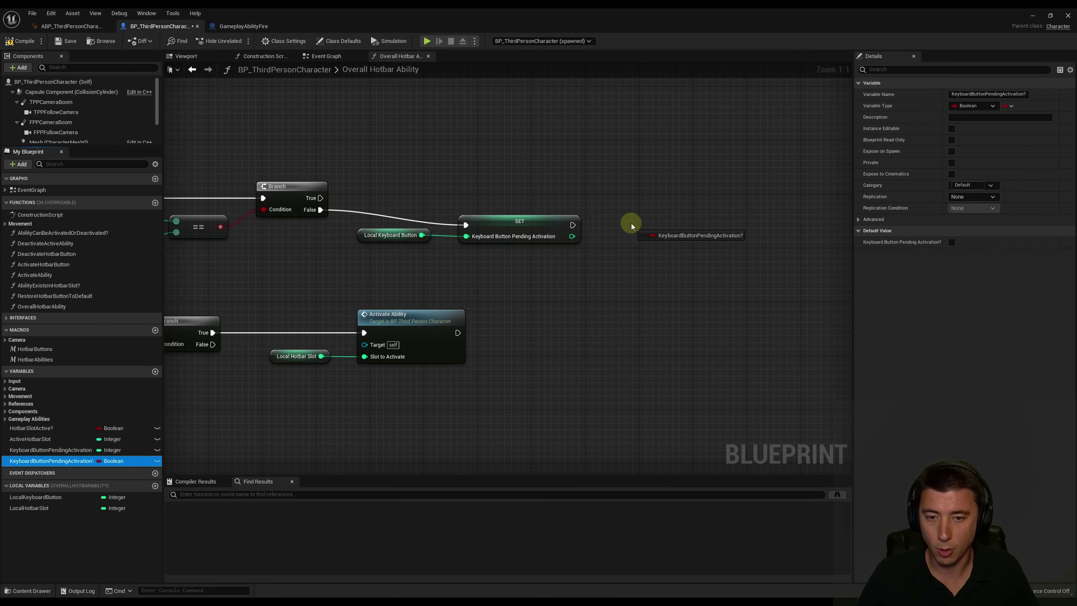
Chain a Set KeyboardButtonPendingActivation? node with the value ticked true after it
{"action": "left_click_drag", "start_coordinate": [36, 462], "coordinate": [632, 224]}
{"action": "left_click", "coordinate": [669, 249]}
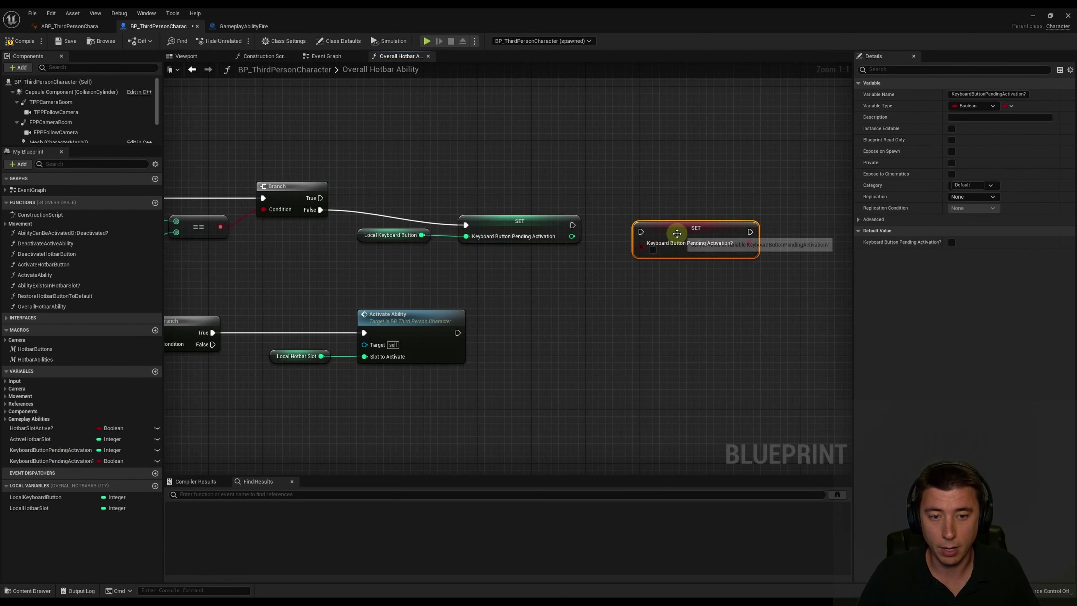
{"action": "left_click_drag", "start_coordinate": [572, 225], "coordinate": [641, 225]}
{"action": "left_click", "coordinate": [652, 243]}
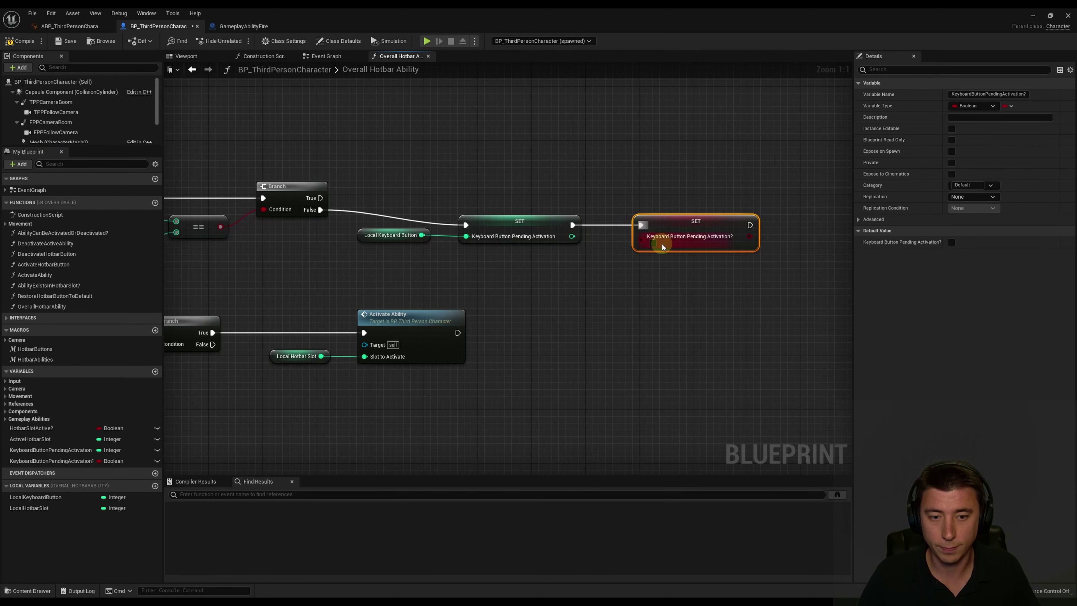
{"action": "right_click_drag", "start_coordinate": [456, 278], "coordinate": [627, 248]}
{"action": "right_click_drag", "start_coordinate": [390, 370], "coordinate": [348, 365]}
Insert a Set KeyboardButtonPendingActivation? (false) between the lower Branch's True path and Activate Ability
{"action": "left_click_drag", "start_coordinate": [414, 260], "coordinate": [517, 373]}
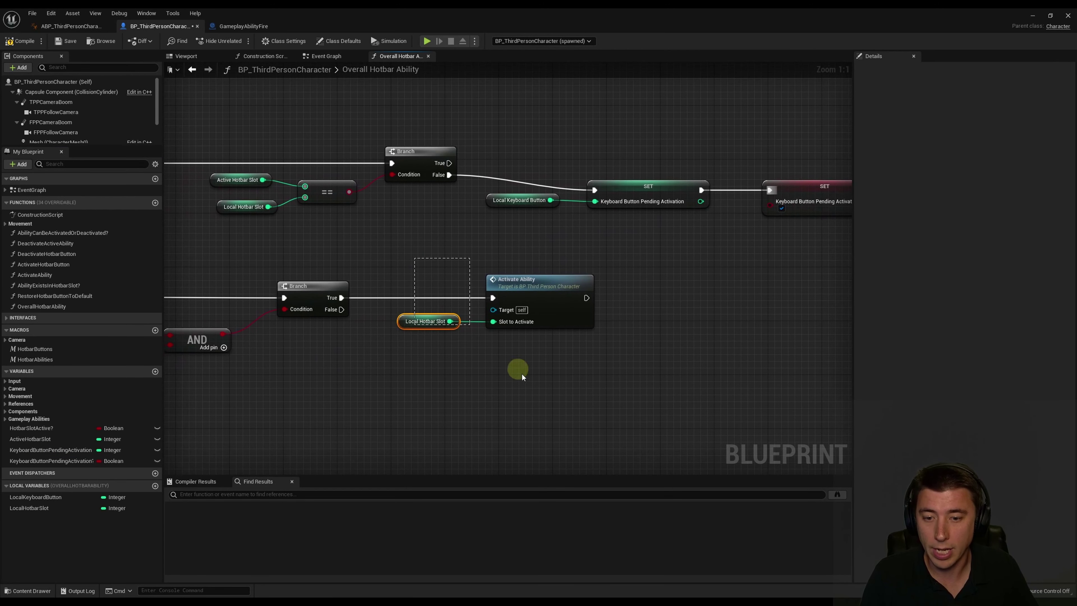
{"action": "left_click", "coordinate": [527, 282], "text": "ctrl"}
{"action": "left_click_drag", "start_coordinate": [527, 289], "coordinate": [694, 288]}
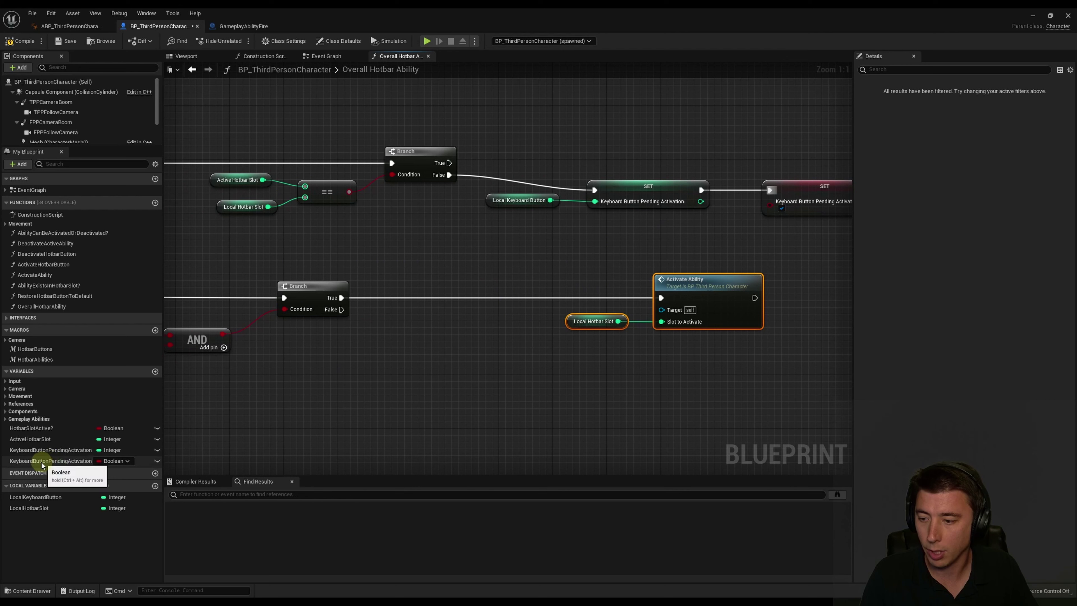
{"action": "left_click_drag", "start_coordinate": [51, 461], "coordinate": [410, 309]}
{"action": "left_click", "coordinate": [430, 332]}
{"action": "left_click_drag", "start_coordinate": [456, 339], "coordinate": [458, 321]}
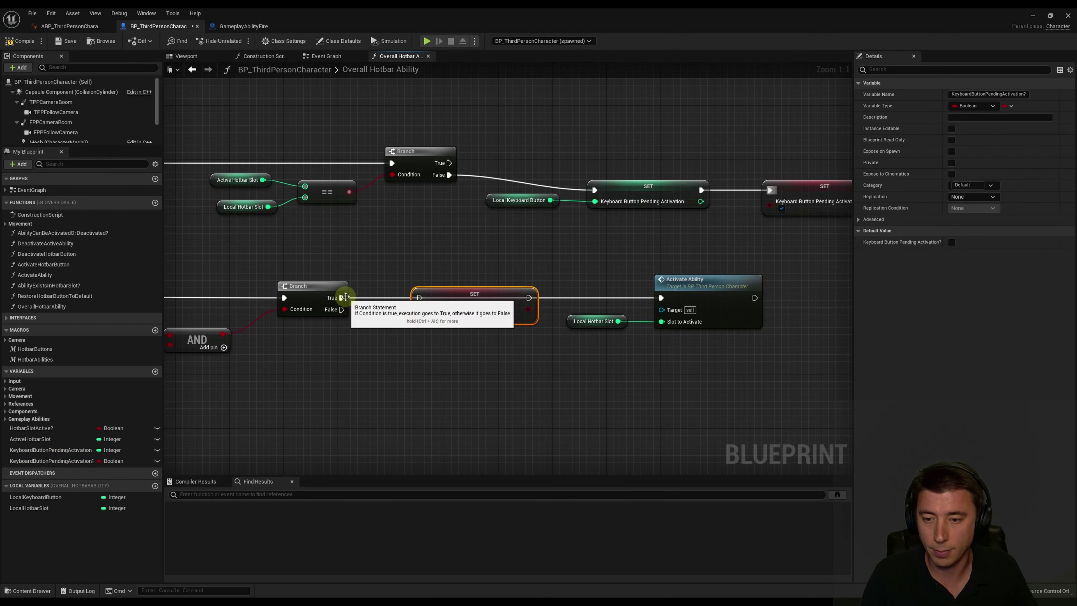
{"action": "left_click", "coordinate": [346, 302]}
{"action": "left_click_drag", "start_coordinate": [529, 298], "coordinate": [662, 298]}
{"action": "right_click_drag", "start_coordinate": [564, 252], "coordinate": [506, 273]}
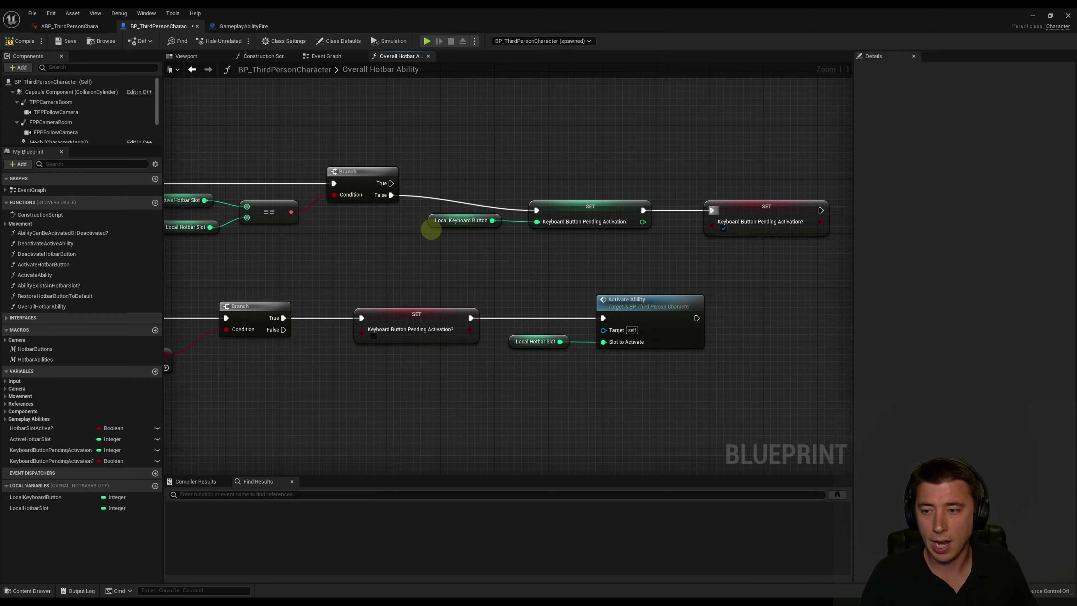
Review both setter chains, then compile and save BP_ThirdPersonCharacter
{"action": "right_click_drag", "start_coordinate": [431, 229], "coordinate": [560, 228]}
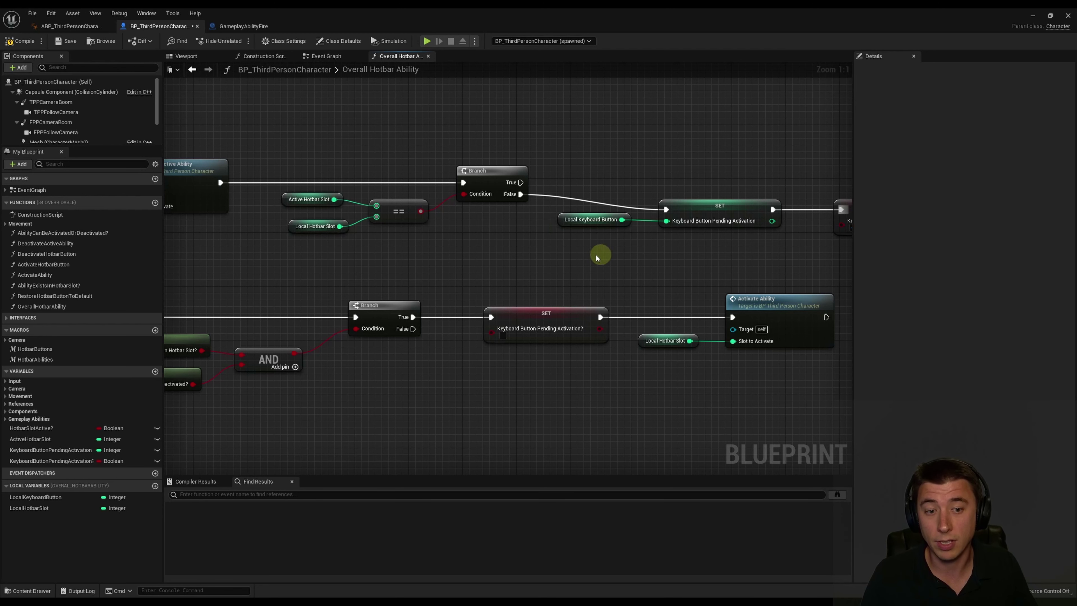
{"action": "right_click_drag", "start_coordinate": [602, 253], "coordinate": [499, 263]}
{"action": "right_click_drag", "start_coordinate": [596, 275], "coordinate": [569, 272]}
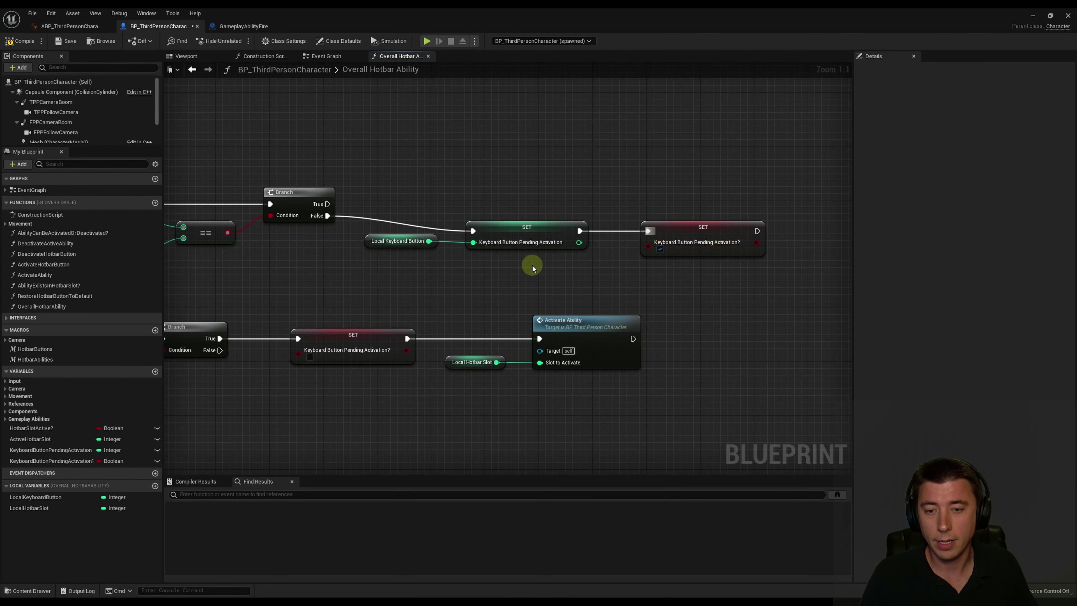
{"action": "scroll", "coordinate": [353, 284], "scroll_direction": "down", "scroll_amount": 5}
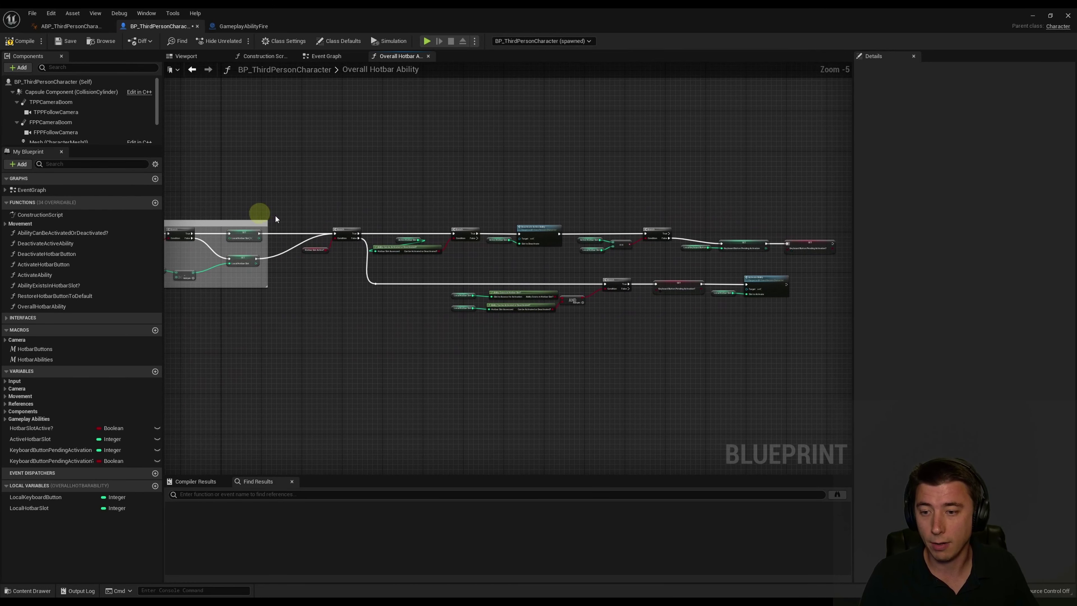
{"action": "scroll", "coordinate": [538, 300], "scroll_direction": "up", "scroll_amount": 5}
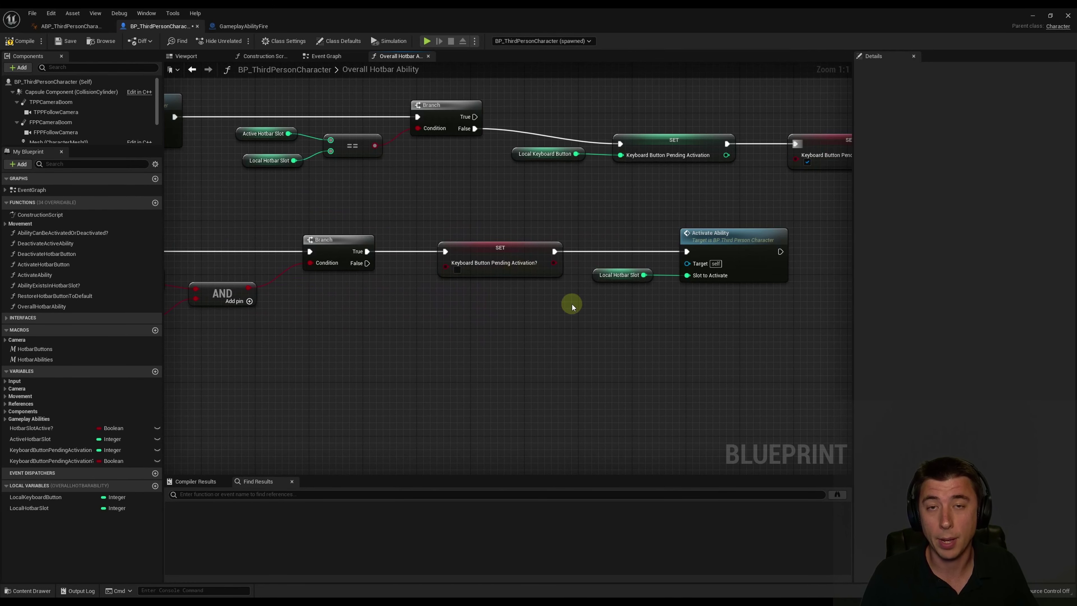
{"action": "right_click_drag", "start_coordinate": [568, 310], "coordinate": [570, 319]}
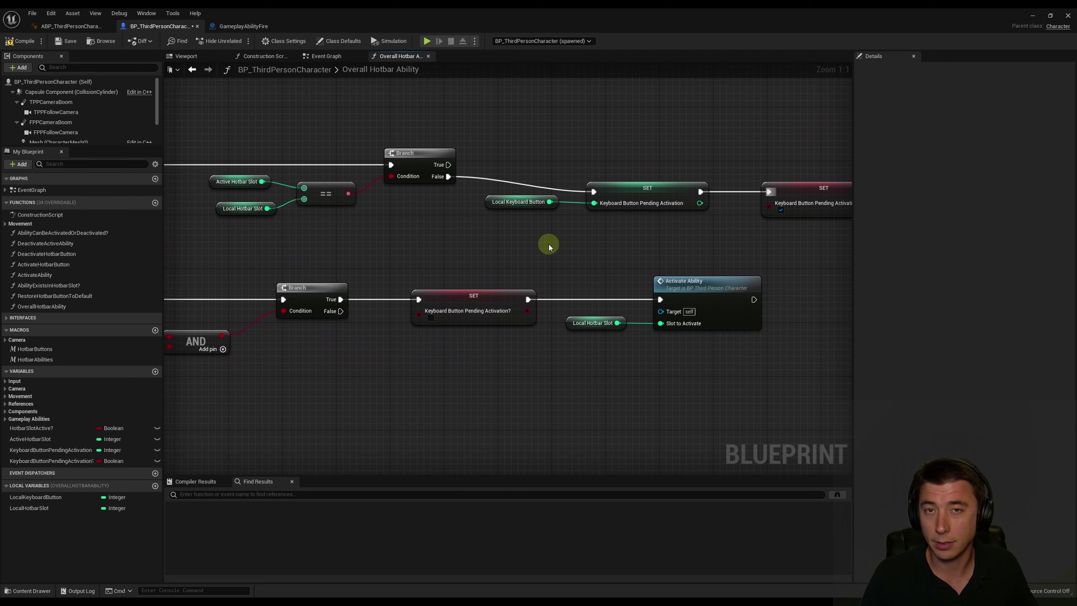
{"action": "left_click", "coordinate": [19, 40]}
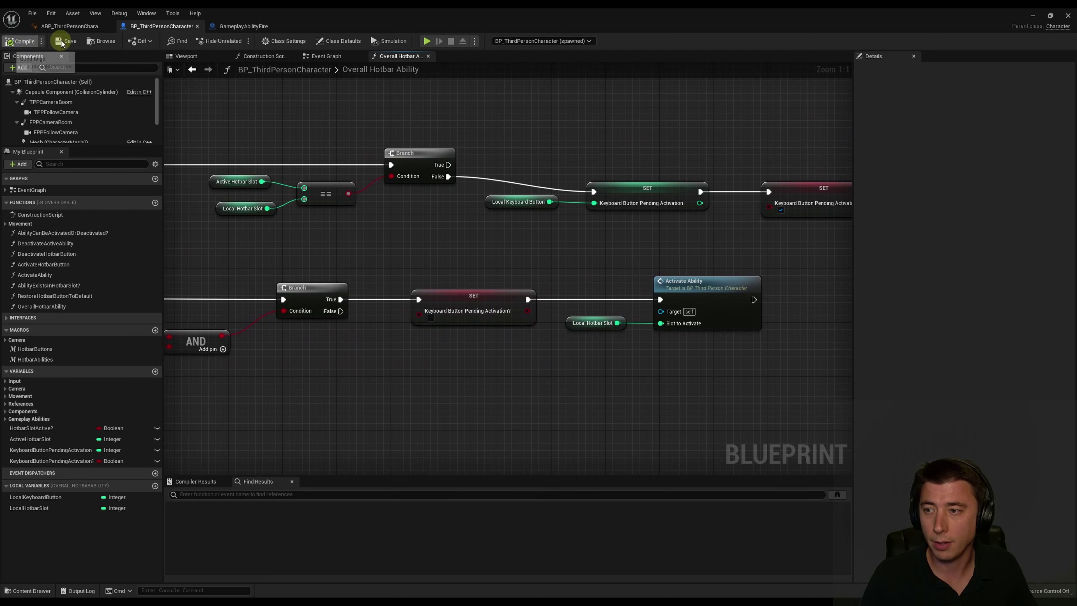
{"action": "left_click", "coordinate": [66, 41]}
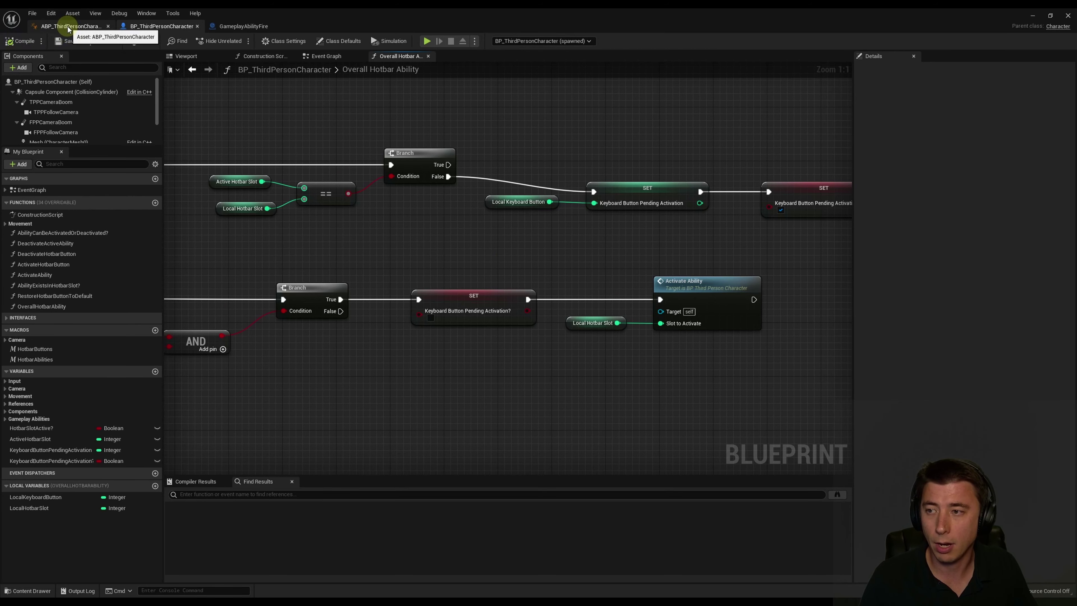
In ABP_ThirdPersonCharacter's Event Graph, add a Get Third Person Character node near SET Activated Gameplay Ability
{"action": "left_click", "coordinate": [68, 28]}
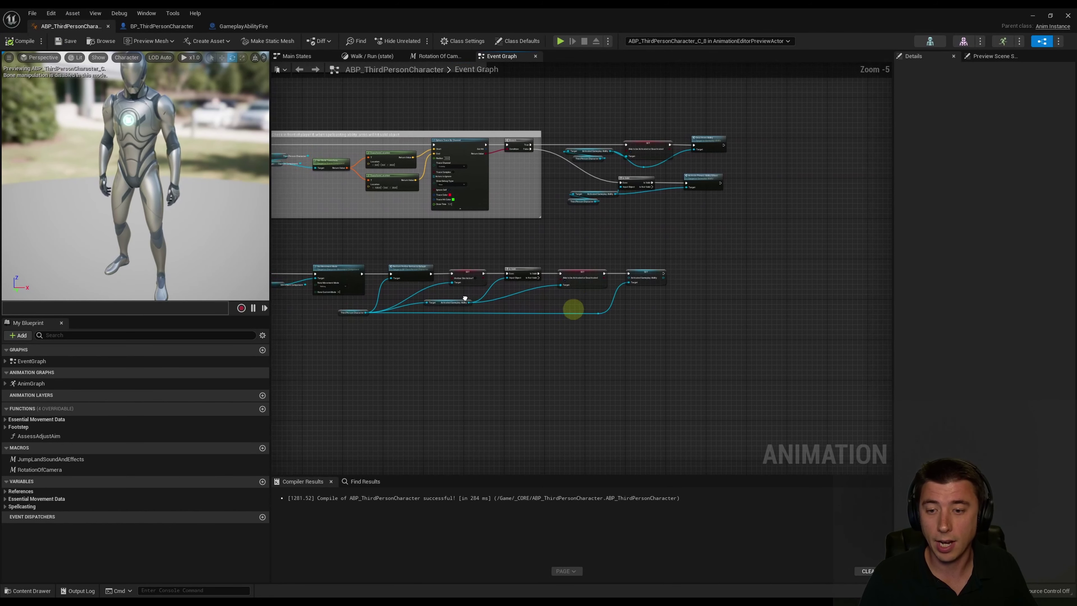
{"action": "scroll", "coordinate": [465, 299], "scroll_direction": "up", "scroll_amount": 2}
{"action": "scroll", "coordinate": [504, 300], "scroll_direction": "up", "scroll_amount": 2}
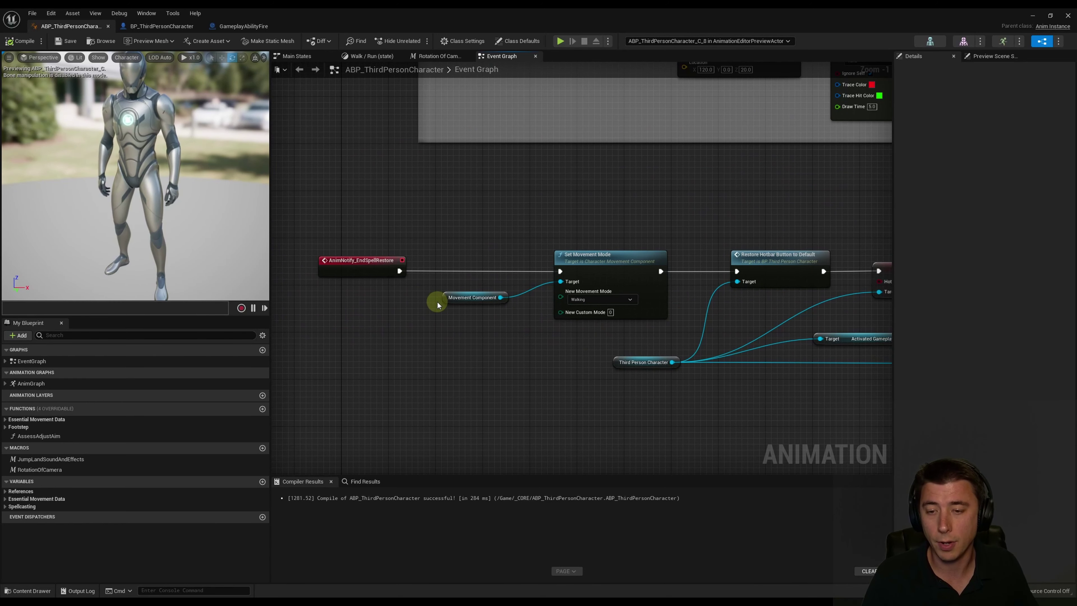
{"action": "scroll", "coordinate": [381, 274], "scroll_direction": "up", "scroll_amount": 1}
{"action": "mouse_move", "coordinate": [557, 340]}
{"action": "right_mouse_down"}
{"action": "mouse_move", "coordinate": [543, 341]}
{"action": "mouse_move", "coordinate": [601, 233]}
{"action": "right_mouse_up"}
{"action": "right_click_drag", "start_coordinate": [644, 325], "coordinate": [505, 329]}
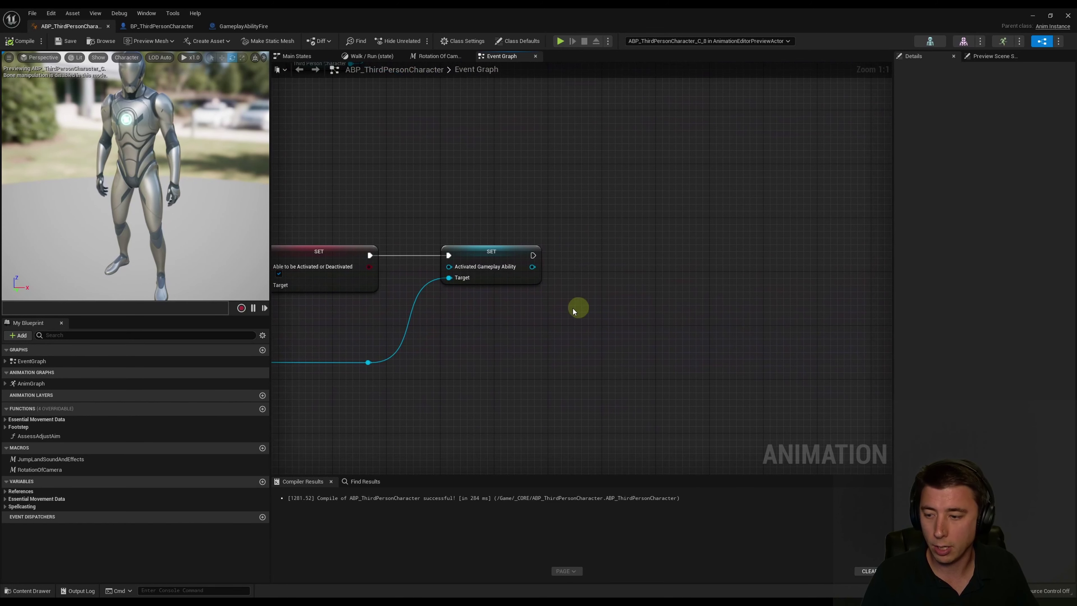
{"action": "right_click", "coordinate": [506, 329]}
{"action": "type", "text": "thirdperson"}
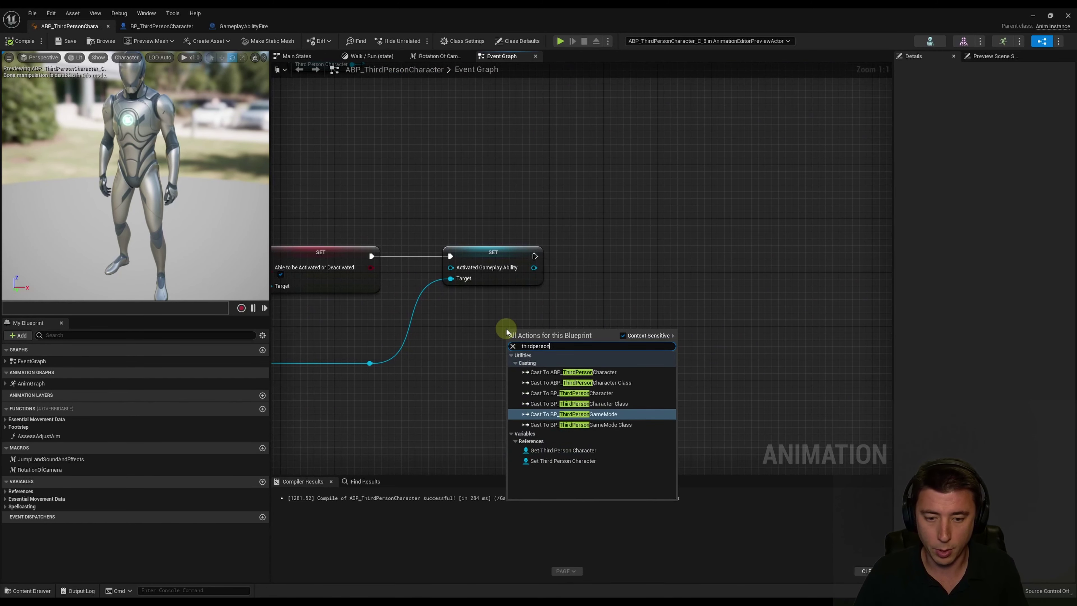
{"action": "left_click", "coordinate": [567, 451]}
Get Keyboard Button Pending Activation? from it and branch on it after the SET node
{"action": "left_click_drag", "start_coordinate": [569, 334], "coordinate": [597, 296]}
{"action": "type", "text": "get keyboard"}
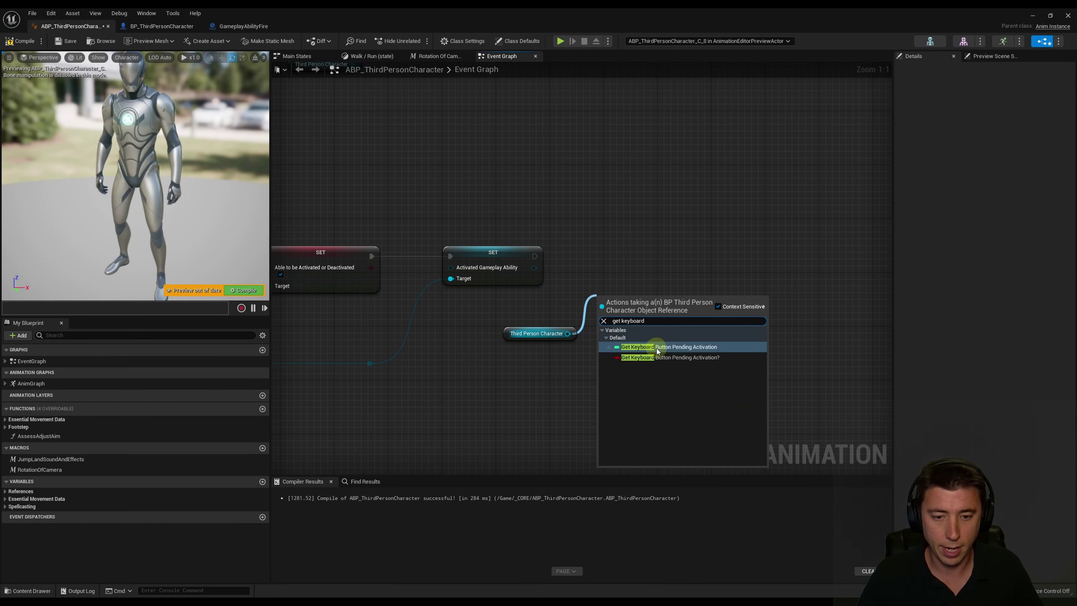
{"action": "left_click", "coordinate": [659, 358]}
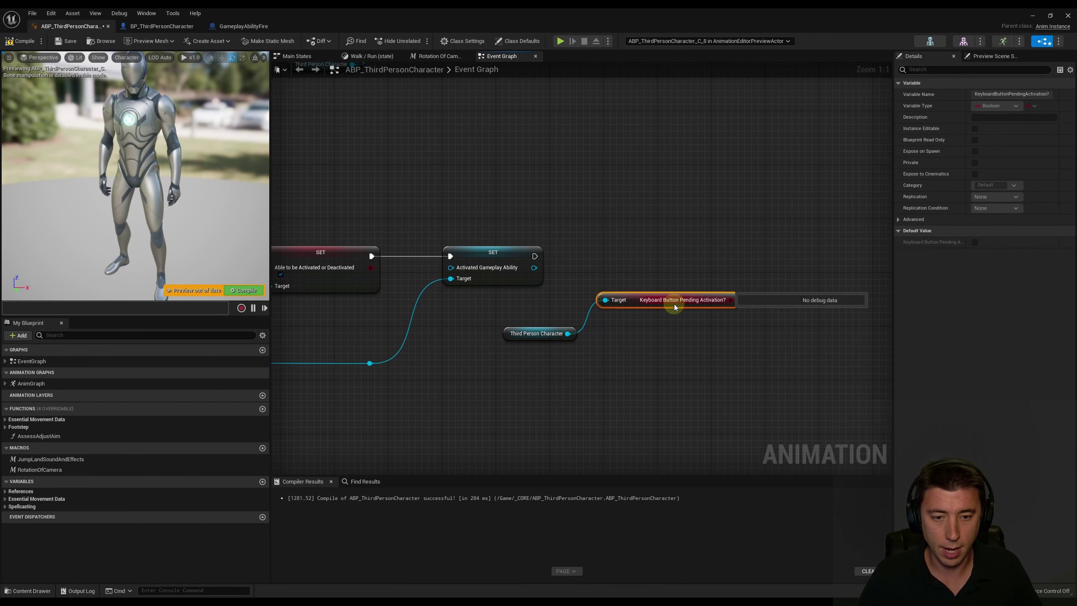
{"action": "left_click_drag", "start_coordinate": [674, 304], "coordinate": [674, 330]}
{"action": "left_click_drag", "start_coordinate": [744, 296], "coordinate": [777, 245]}
{"action": "type", "text": "branch"}
{"action": "key", "text": "Return"}
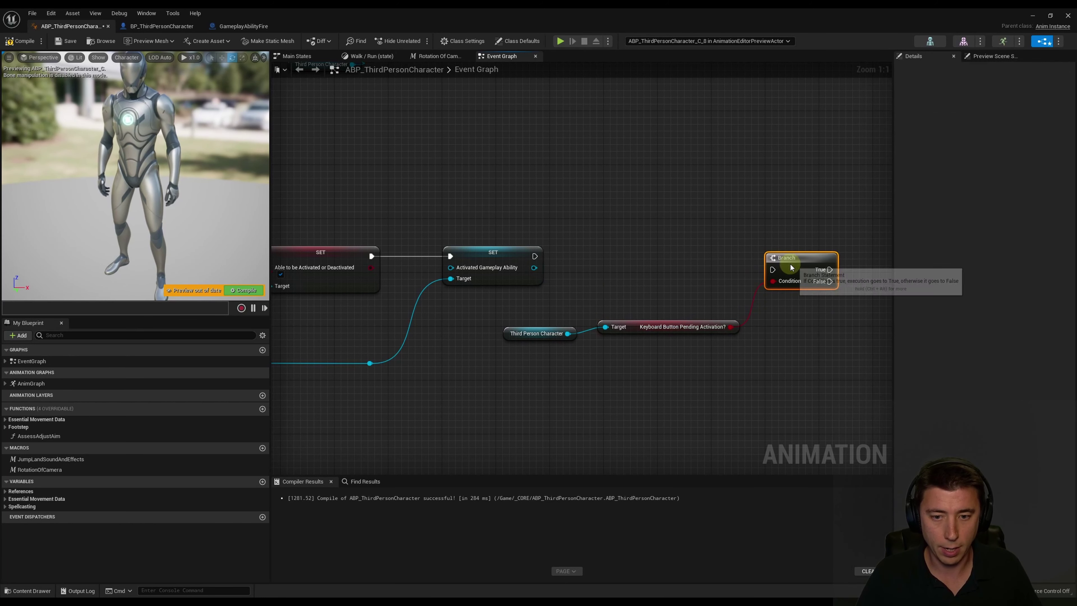
{"action": "left_click_drag", "start_coordinate": [535, 256], "coordinate": [781, 256]}
{"action": "right_click_drag", "start_coordinate": [773, 234], "coordinate": [564, 234]}
{"action": "left_click_drag", "start_coordinate": [487, 297], "coordinate": [479, 279]}
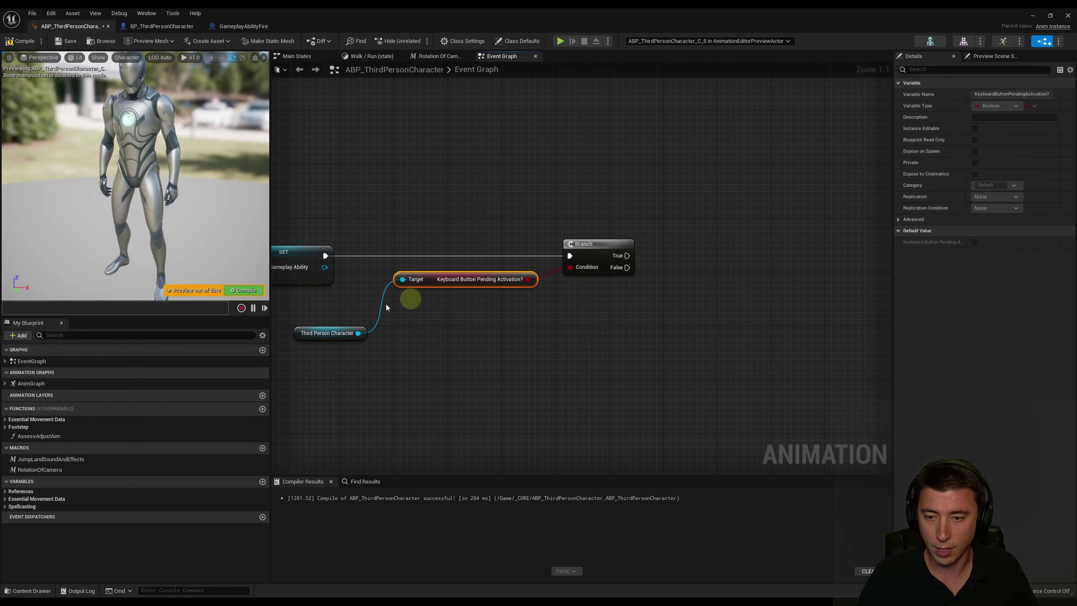
{"action": "left_click_drag", "start_coordinate": [334, 328], "coordinate": [461, 302]}
{"action": "right_click_drag", "start_coordinate": [609, 305], "coordinate": [505, 317]}
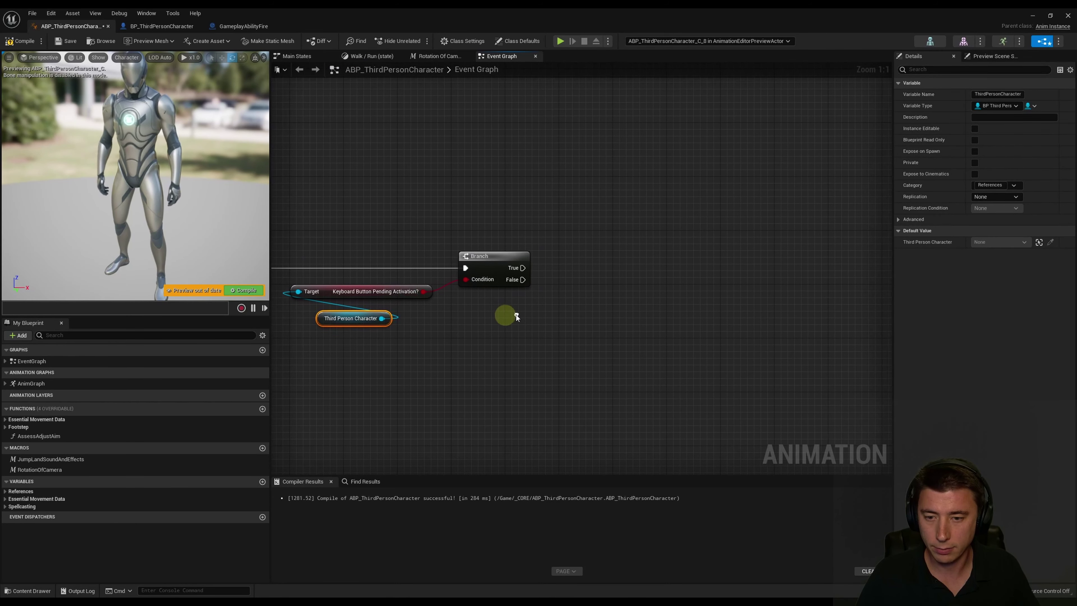
Call Overall Hotbar Ability on Third Person Character from the Branch's True path
{"action": "mouse_move", "coordinate": [383, 318]}
{"action": "left_mouse_down"}
{"action": "mouse_move", "coordinate": [574, 294]}
{"action": "mouse_move", "coordinate": [649, 256]}
{"action": "left_mouse_up"}
{"action": "type", "text": "overall hot"}
{"action": "key", "text": "Return"}
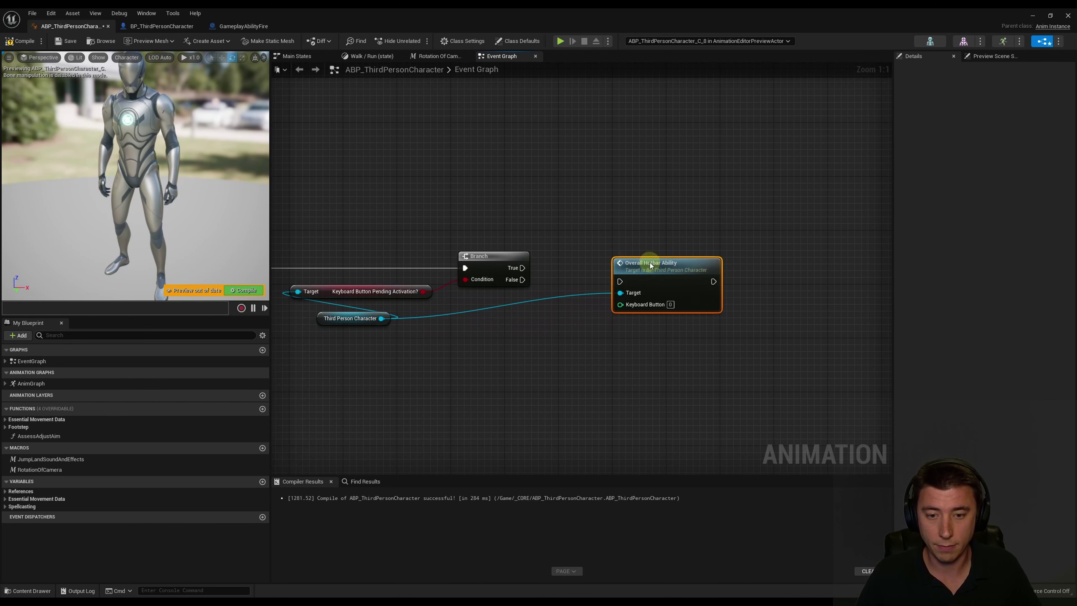
{"action": "left_click_drag", "start_coordinate": [523, 268], "coordinate": [614, 276]}
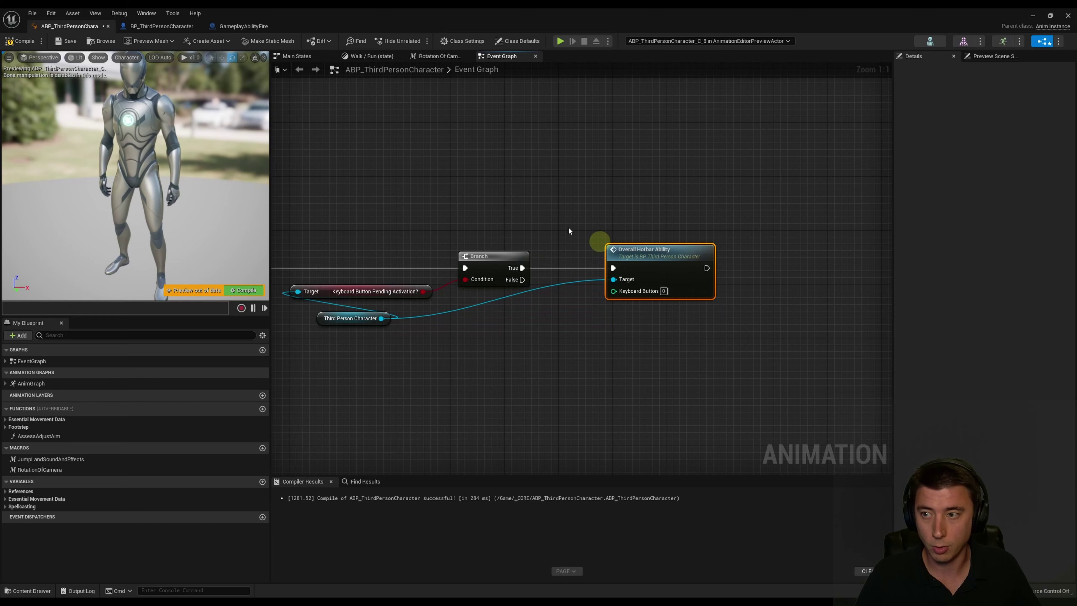
{"action": "left_click", "coordinate": [178, 26]}
{"action": "scroll", "coordinate": [293, 209], "scroll_direction": "down", "scroll_amount": 5}
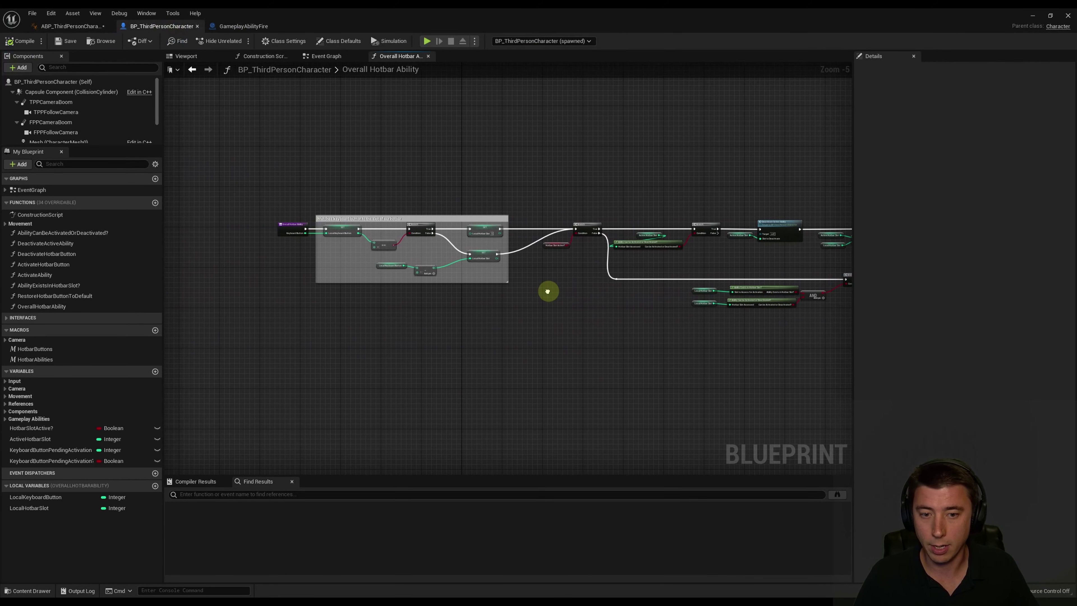
Inspect the AND, lower Branch, SET and Activate Ability nodes, then return to ABP_ThirdPersonCharacter
{"action": "right_click", "coordinate": [549, 291]}
{"action": "scroll", "coordinate": [314, 229], "scroll_direction": "up", "scroll_amount": 1}
{"action": "key", "text": "Escape"}
{"action": "right_click_drag", "start_coordinate": [416, 250], "coordinate": [323, 248]}
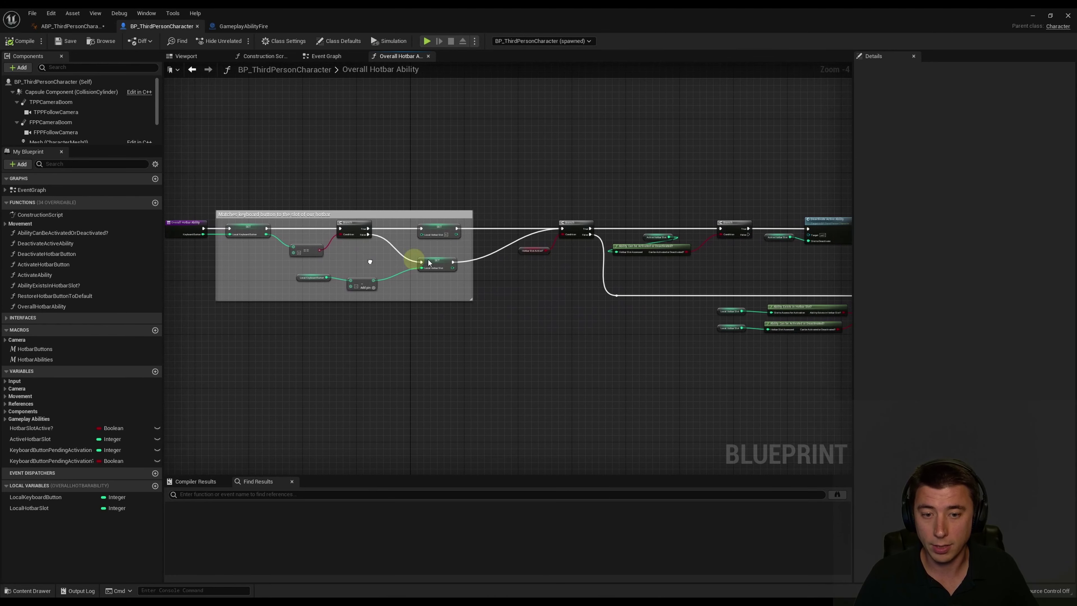
{"action": "scroll", "coordinate": [565, 247], "scroll_direction": "up", "scroll_amount": 4}
{"action": "mouse_move", "coordinate": [526, 269]}
{"action": "right_mouse_down"}
{"action": "mouse_move", "coordinate": [440, 238]}
{"action": "mouse_move", "coordinate": [82, 313]}
{"action": "right_mouse_up"}
{"action": "right_click_drag", "start_coordinate": [624, 321], "coordinate": [557, 364]}
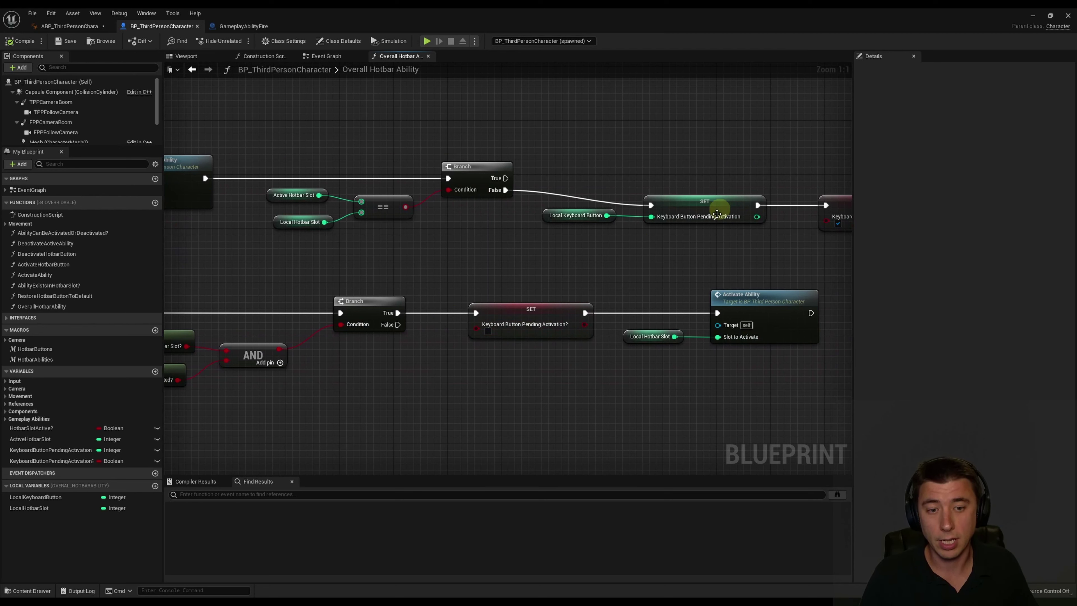
{"action": "left_click", "coordinate": [66, 27]}
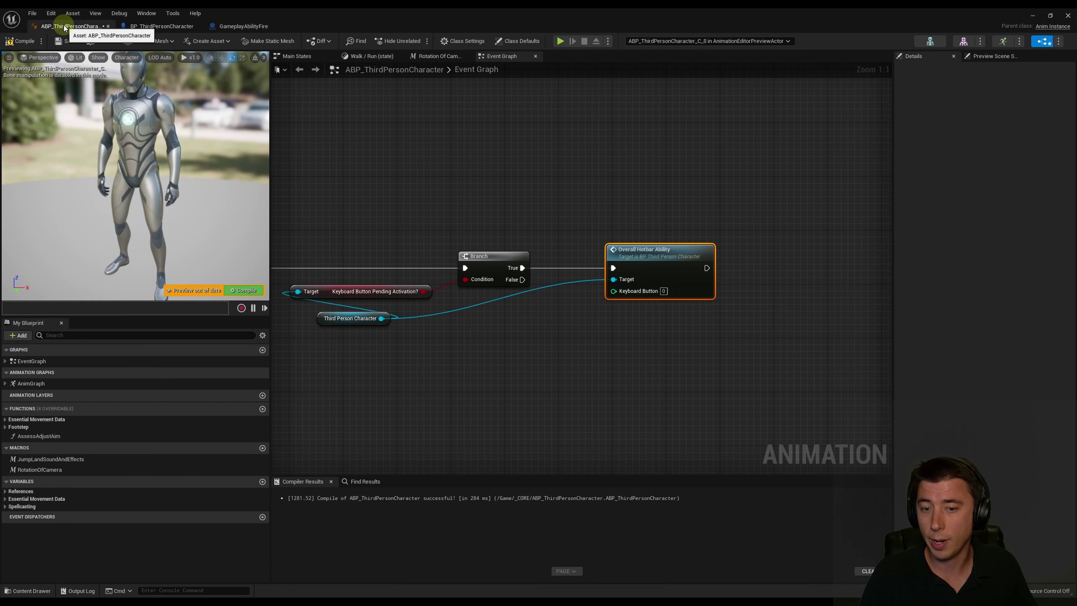
Wire Third Person Character's Keyboard Button Pending Activation into Overall Hotbar Ability's Keyboard Button, then compile
{"action": "right_click_drag", "start_coordinate": [441, 334], "coordinate": [474, 329]}
{"action": "left_click_drag", "start_coordinate": [429, 320], "coordinate": [452, 326]}
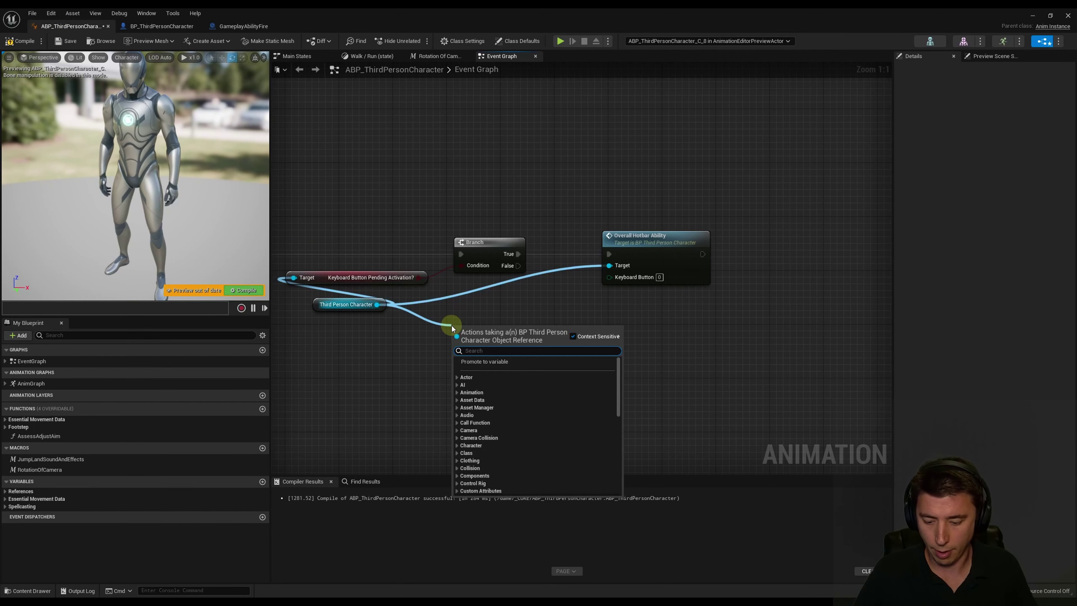
{"action": "type", "text": "keyboard"}
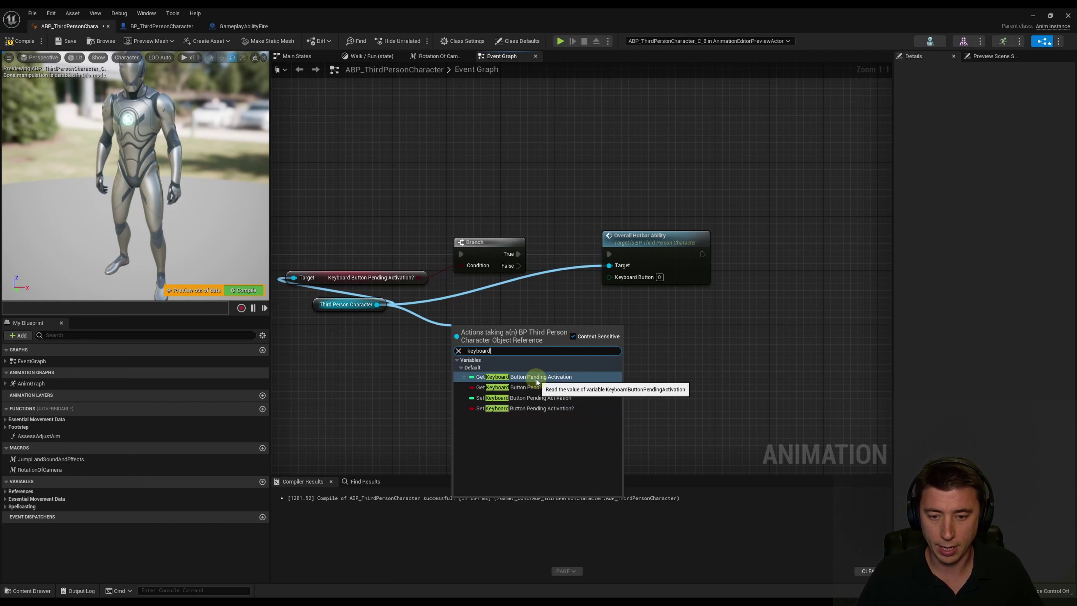
{"action": "left_click", "coordinate": [536, 377]}
{"action": "left_click_drag", "start_coordinate": [564, 318], "coordinate": [617, 280]}
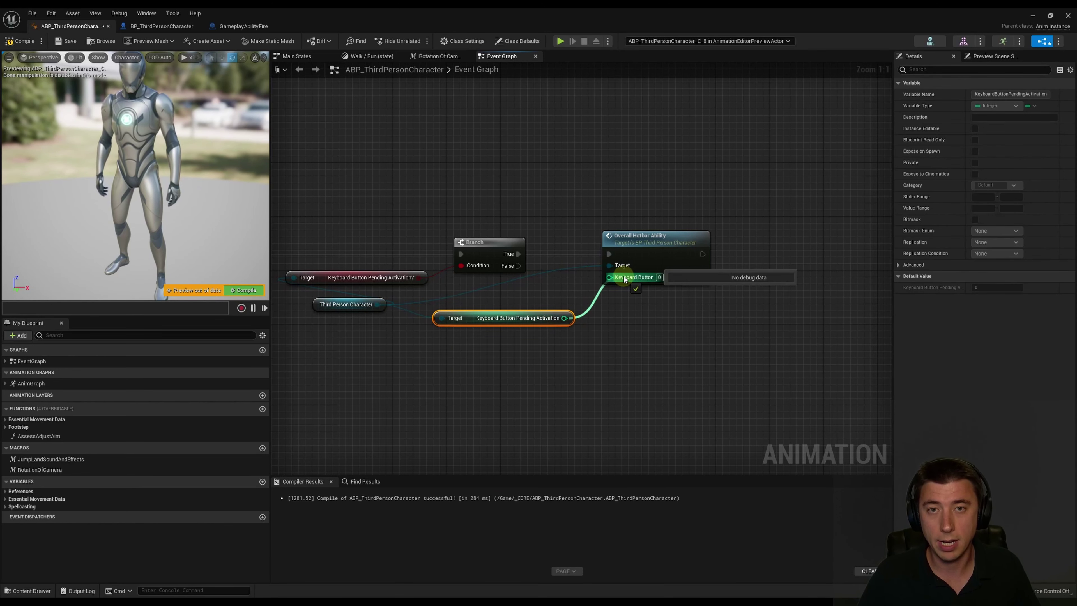
{"action": "left_click", "coordinate": [19, 40]}
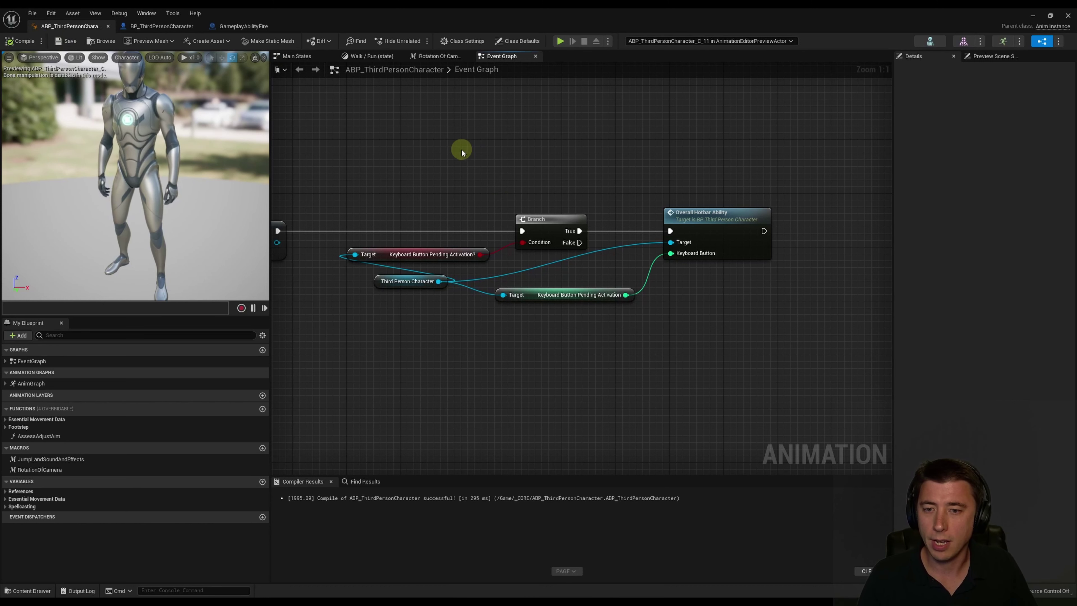
{"action": "right_click_drag", "start_coordinate": [462, 153], "coordinate": [468, 160]}
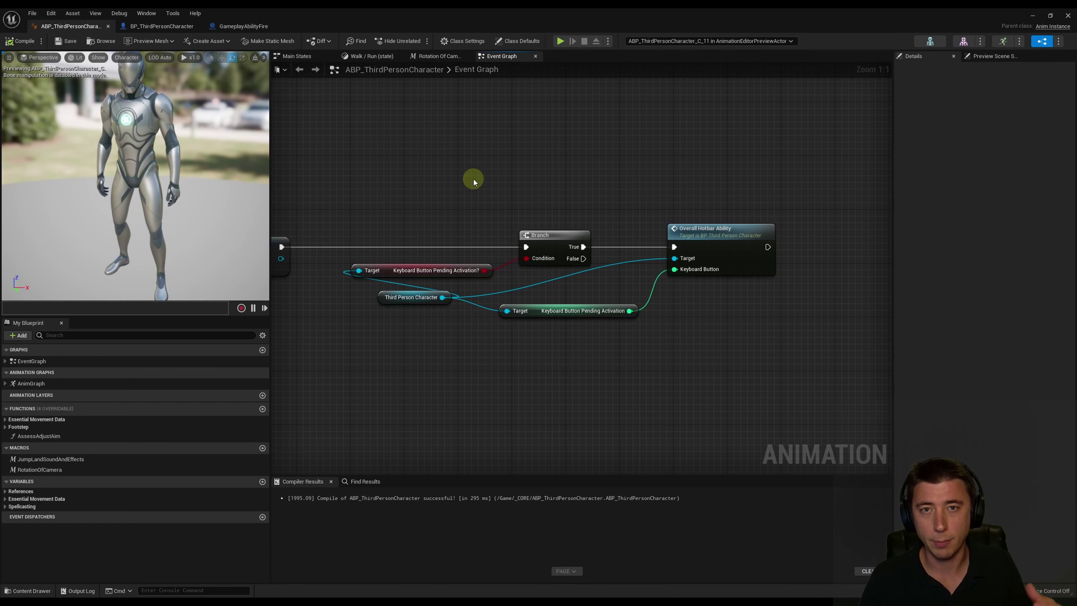
{"action": "mouse_move", "coordinate": [497, 154]}
{"action": "right_mouse_down"}
{"action": "mouse_move", "coordinate": [392, 293]}
{"action": "mouse_move", "coordinate": [446, 197]}
{"action": "right_mouse_up"}
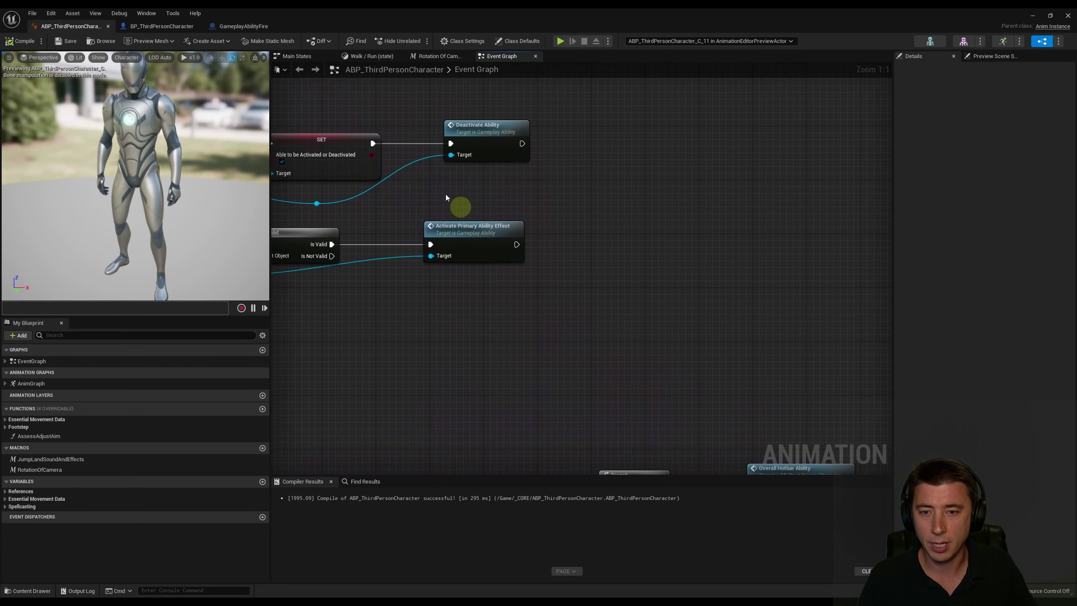
Add a Third Person Character getter next to Activate Primary Ability Effect
{"action": "right_click_drag", "start_coordinate": [462, 292], "coordinate": [509, 250]}
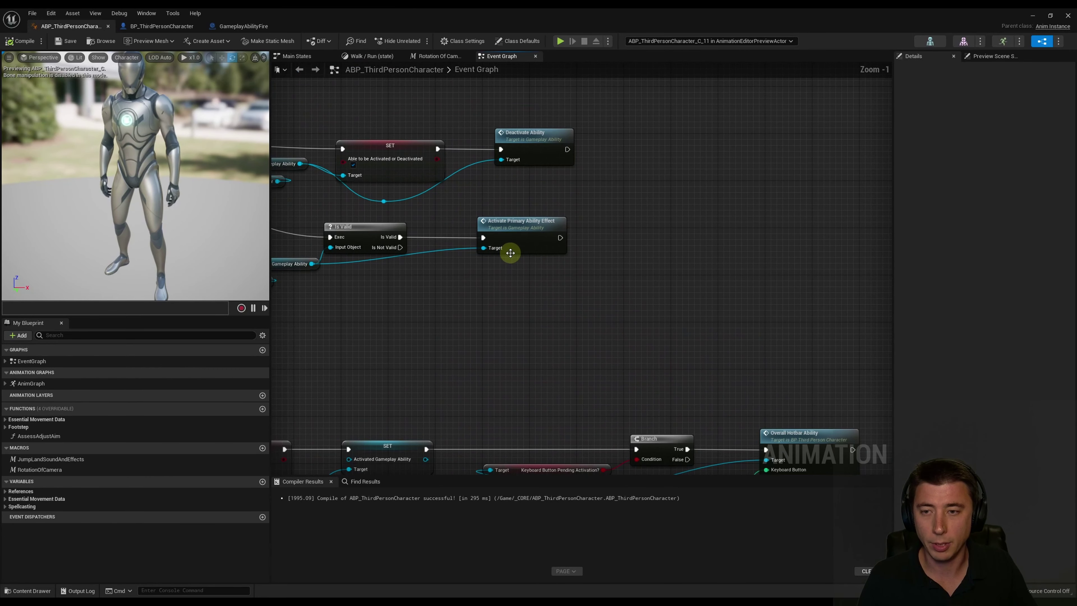
{"action": "right_click_drag", "start_coordinate": [654, 228], "coordinate": [539, 219]}
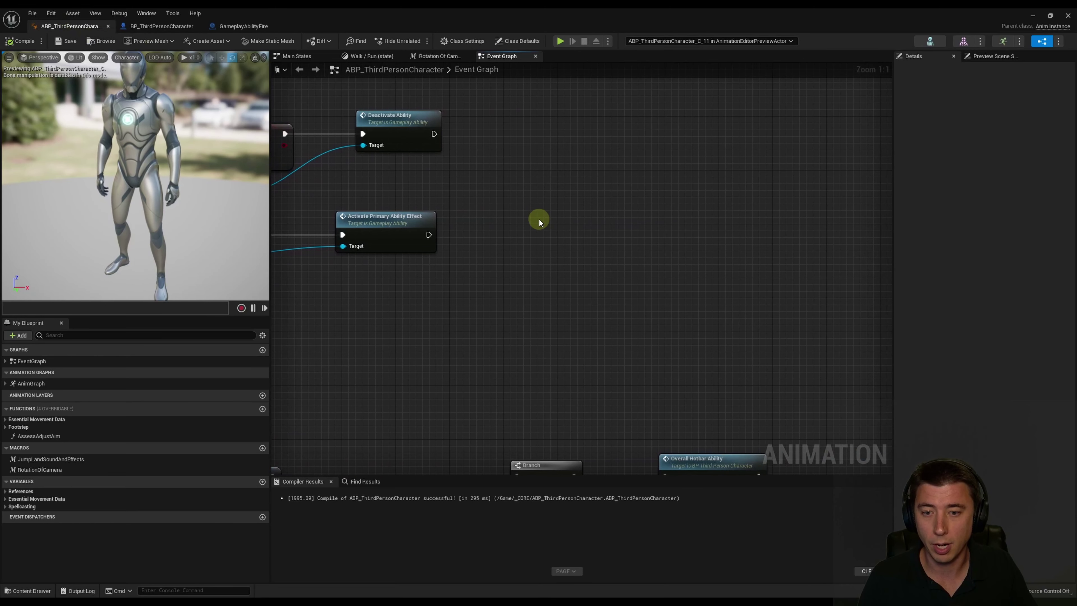
{"action": "mouse_move", "coordinate": [429, 234]}
{"action": "left_mouse_down"}
{"action": "mouse_move", "coordinate": [575, 248]}
{"action": "mouse_move", "coordinate": [628, 240]}
{"action": "mouse_move", "coordinate": [605, 243]}
{"action": "left_mouse_up"}
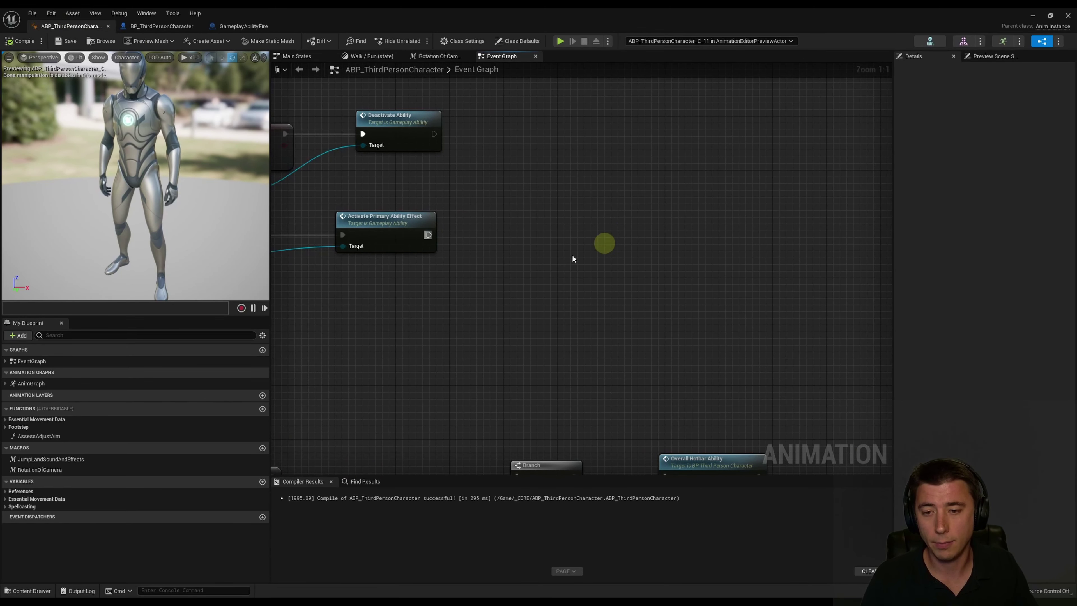
{"action": "right_click", "coordinate": [458, 273]}
{"action": "type", "text": "third"}
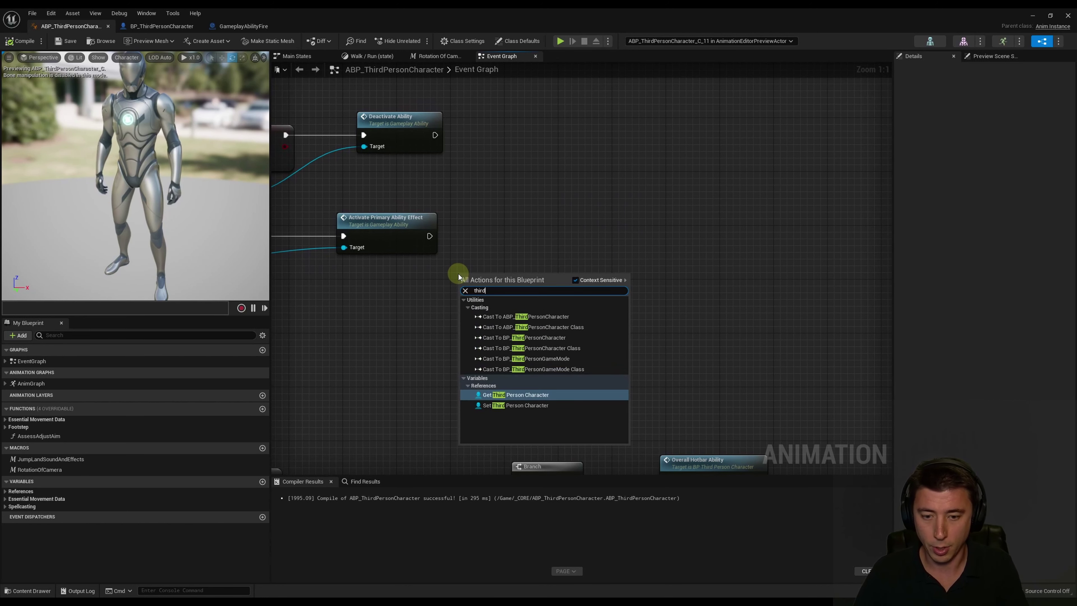
{"action": "left_click", "coordinate": [516, 395]}
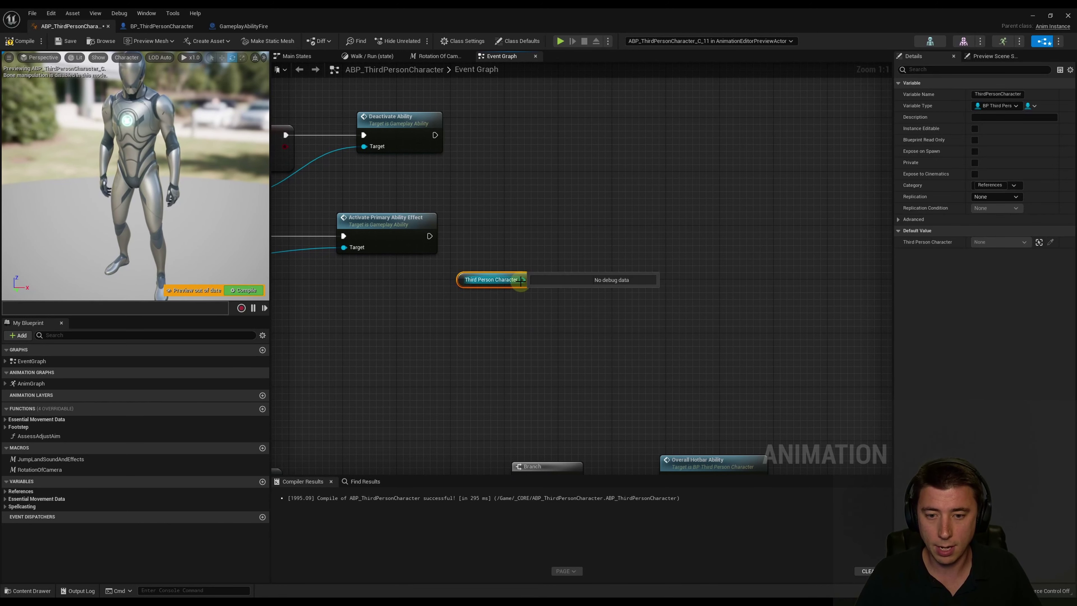
Create Activate Hotbar Button from the character and run it after Activate Primary Ability Effect
{"action": "left_click_drag", "start_coordinate": [521, 279], "coordinate": [614, 218]}
{"action": "type", "text": "activate hotbar"}
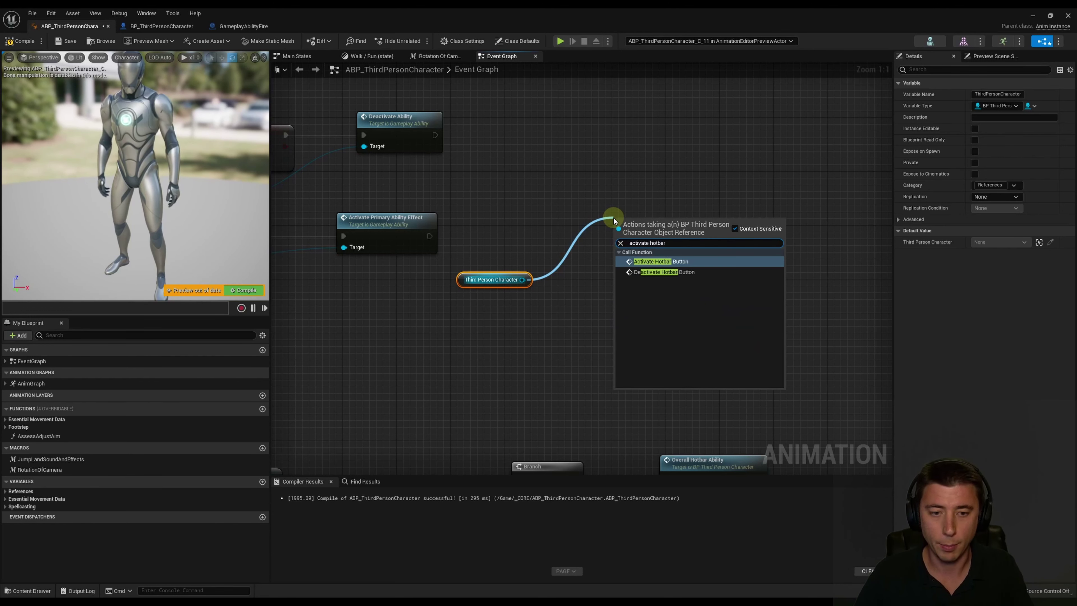
{"action": "key", "text": "Return"}
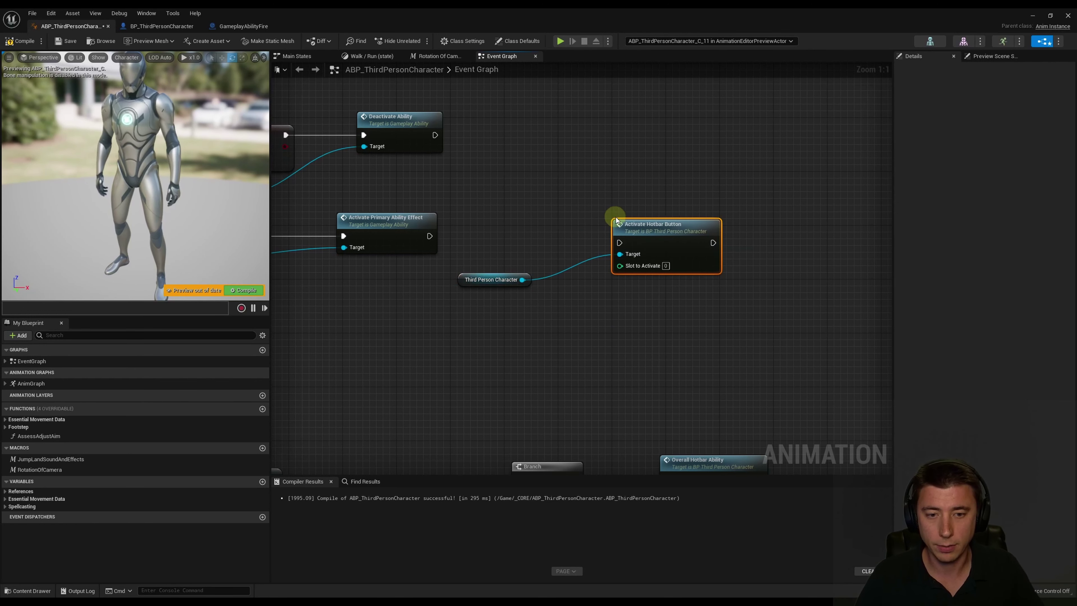
{"action": "left_click_drag", "start_coordinate": [640, 235], "coordinate": [660, 236]}
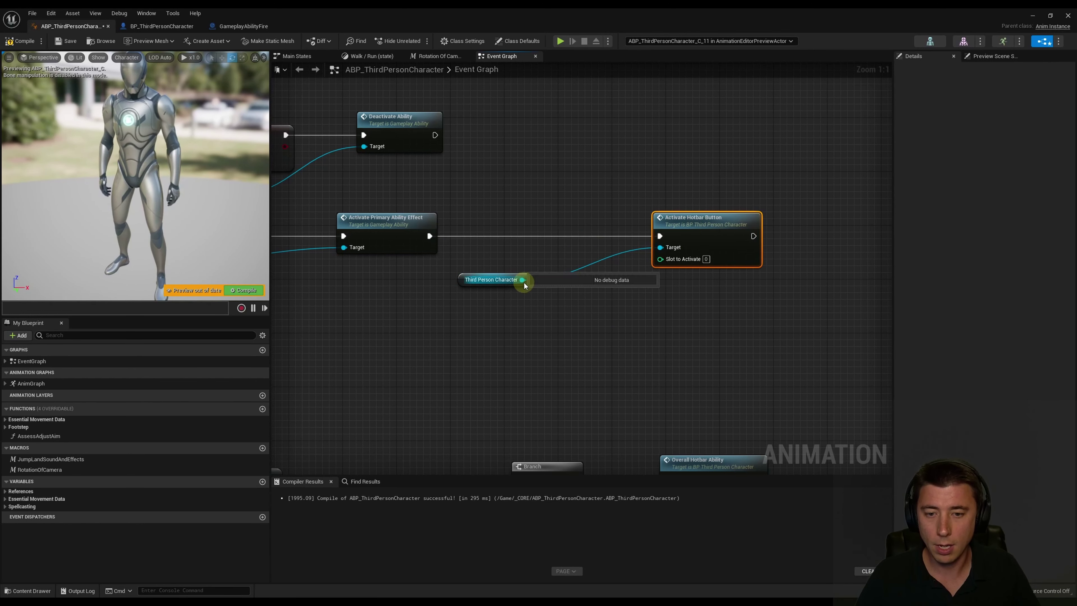
Plug the character's Active Hotbar Slot into Slot to Activate
{"action": "left_click_drag", "start_coordinate": [522, 280], "coordinate": [551, 293]}
{"action": "type", "text": "active hotbar"}
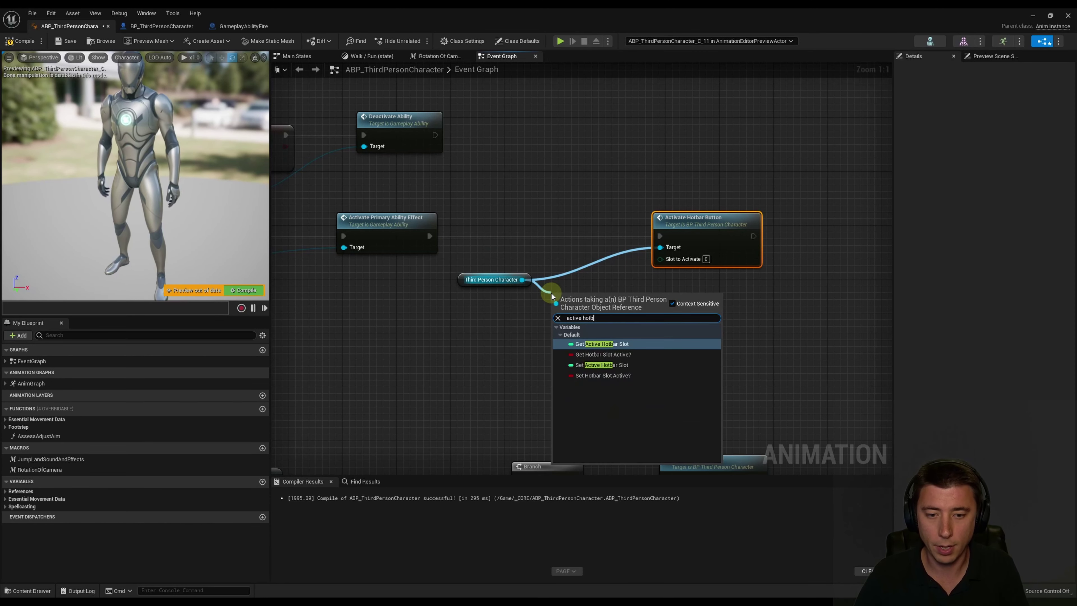
{"action": "left_click", "coordinate": [595, 343]}
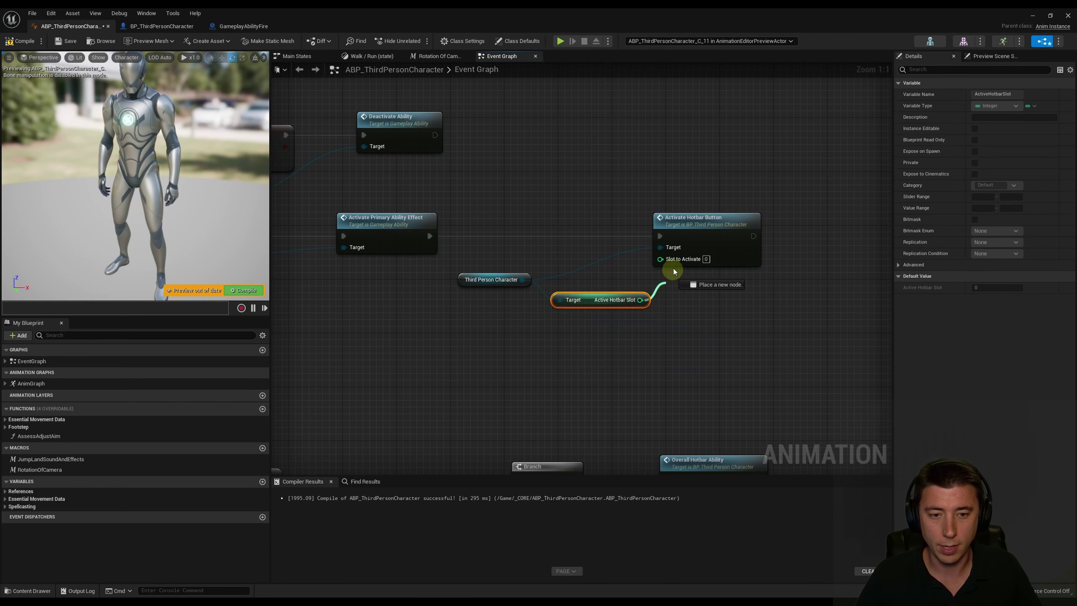
{"action": "left_click_drag", "start_coordinate": [640, 299], "coordinate": [660, 259]}
Select the new Third Person Character, Active Hotbar Slot and Activate Hotbar Button nodes together
{"action": "left_click", "coordinate": [587, 258]}
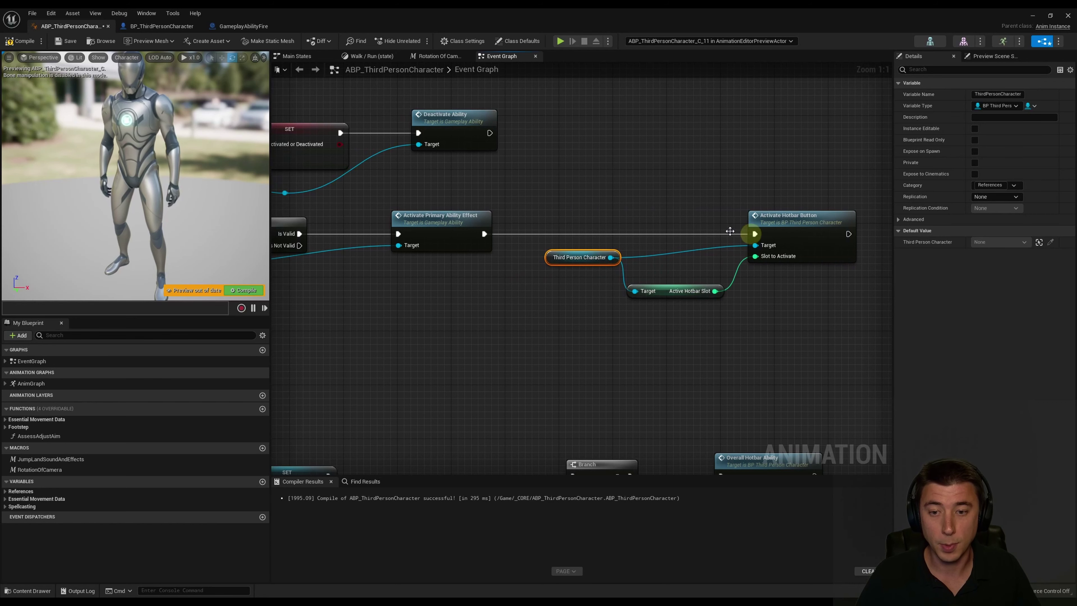
{"action": "scroll", "coordinate": [565, 332], "scroll_direction": "down", "scroll_amount": 1}
{"action": "scroll", "coordinate": [505, 288], "scroll_direction": "down", "scroll_amount": 1}
{"action": "scroll", "coordinate": [636, 238], "scroll_direction": "up", "scroll_amount": 2}
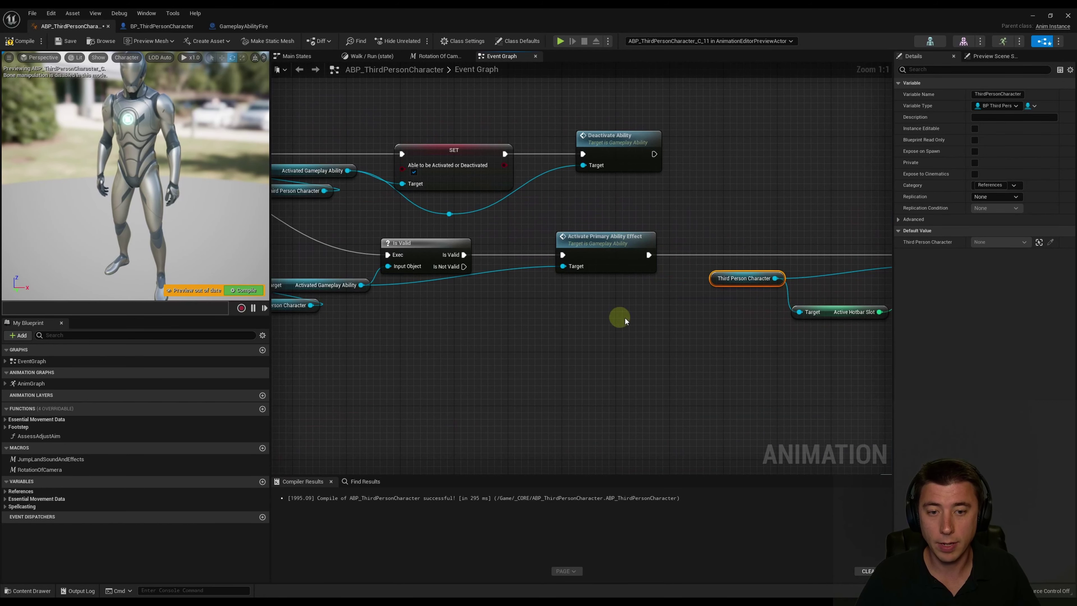
{"action": "right_click_drag", "start_coordinate": [625, 321], "coordinate": [326, 328]}
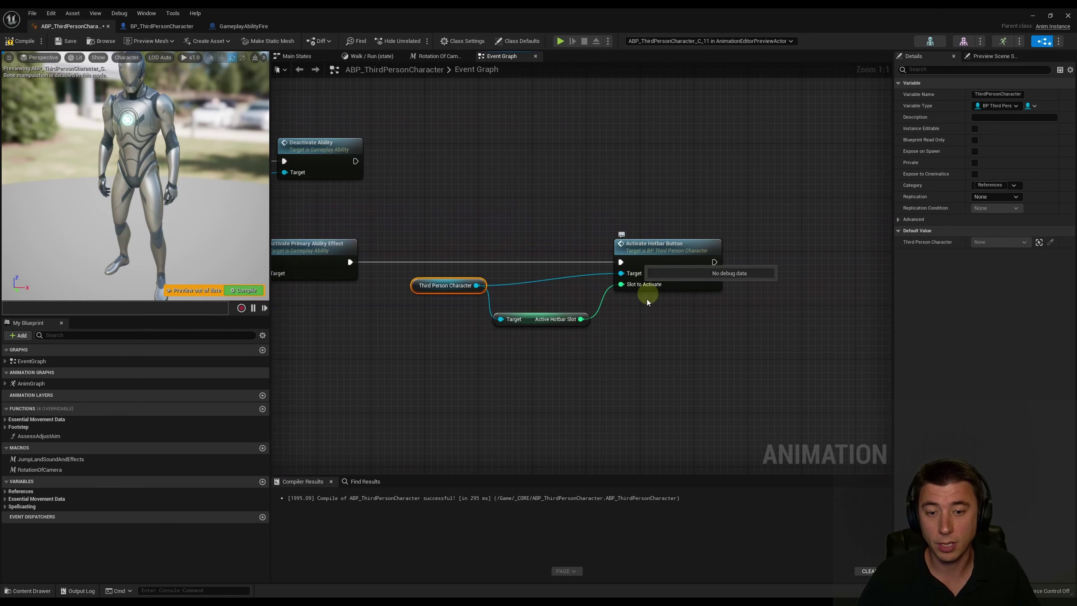
{"action": "left_click", "coordinate": [643, 343]}
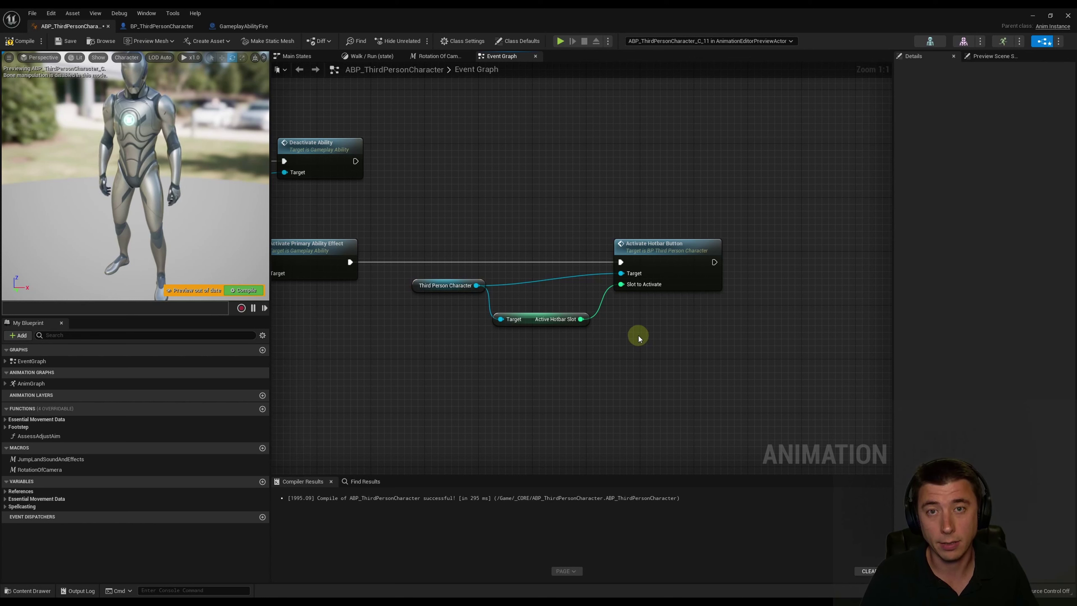
{"action": "left_click_drag", "start_coordinate": [408, 200], "coordinate": [753, 378]}
Wrap the hotbar activation nodes in a titled comment box
{"action": "key", "text": "c"}
{"action": "left_click_drag", "start_coordinate": [503, 221], "coordinate": [499, 205]}
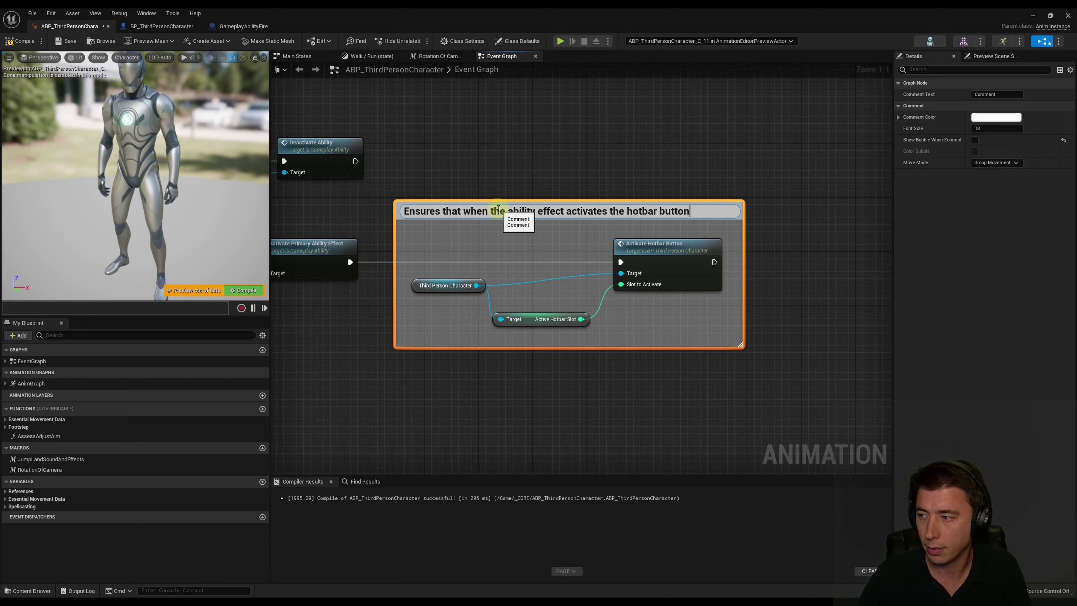
{"action": "type", "text": " always shows up as"}
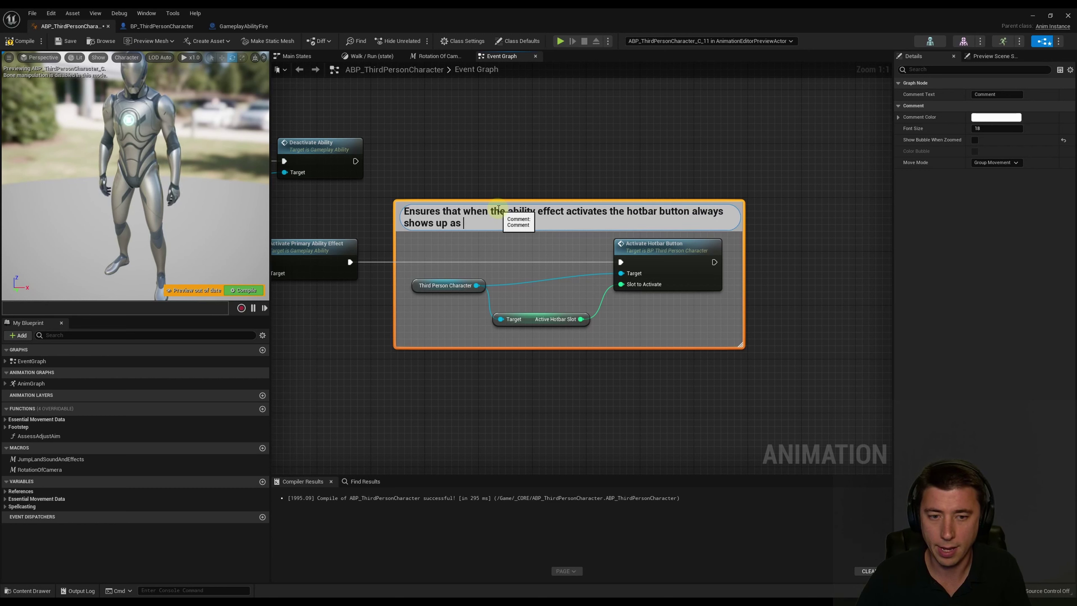
{"action": "type", "text": "ve"}
{"action": "left_click", "coordinate": [391, 427]}
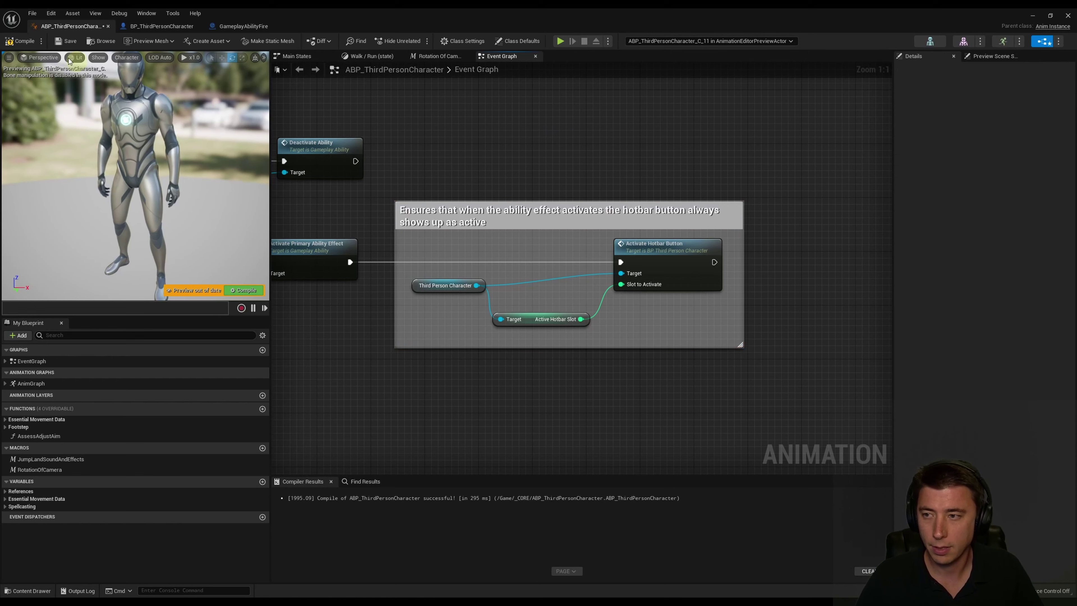
Comment the pending activation nodes 'Activates pending activation after currently active ability is deactivated' and recompile
{"action": "mouse_move", "coordinate": [391, 426]}
{"action": "right_mouse_down"}
{"action": "mouse_move", "coordinate": [466, 271]}
{"action": "mouse_move", "coordinate": [504, 245]}
{"action": "right_mouse_up"}
{"action": "left_click_drag", "start_coordinate": [354, 203], "coordinate": [822, 373]}
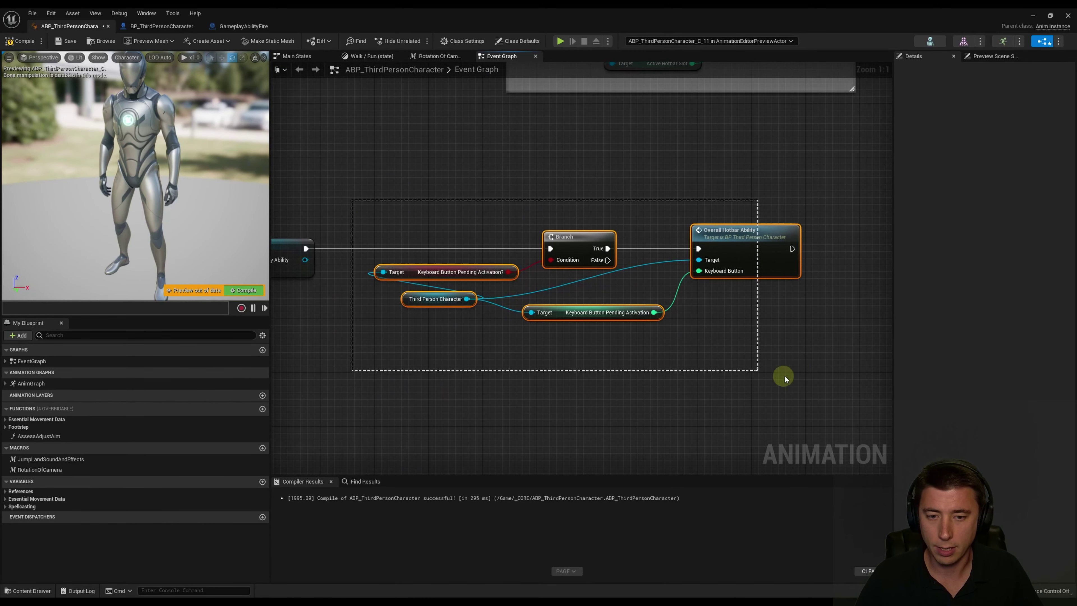
{"action": "type", "text": "cActivates pending activation after currently active ability is dea"}
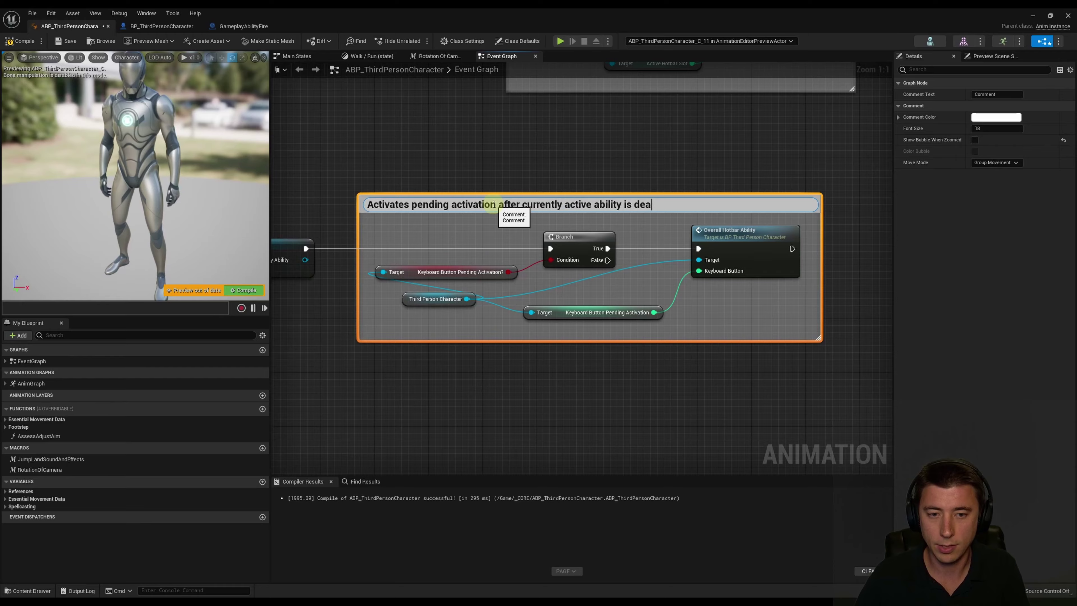
{"action": "type", "text": "ted"}
{"action": "key", "text": "Return"}
{"action": "key", "text": "F7"}
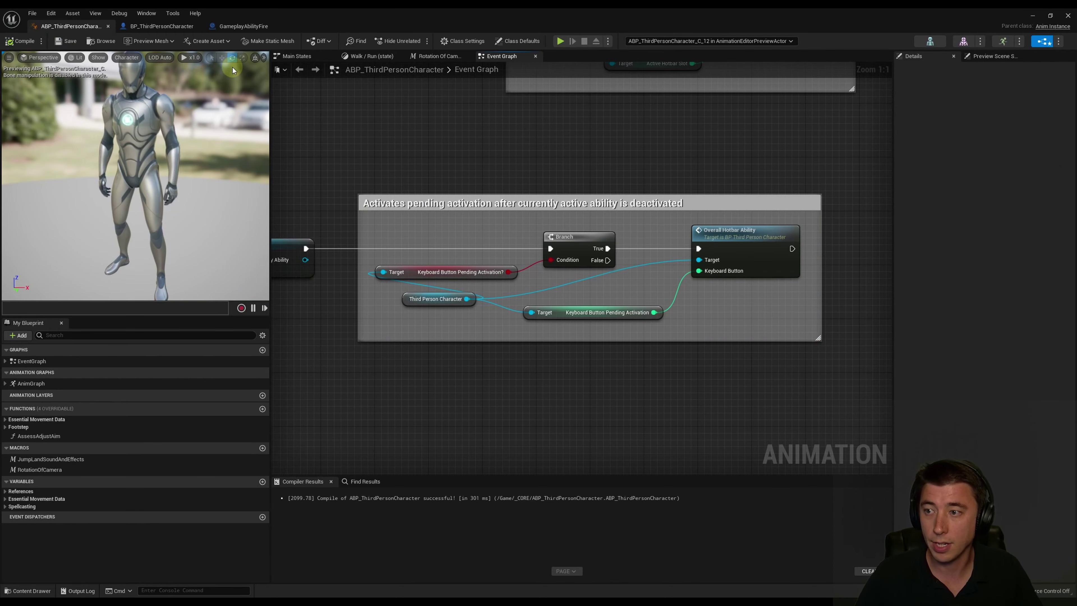
Start a play test, run the character forward and cycle through hotbar slots 1, 2 and 3
{"action": "left_click", "coordinate": [1032, 17]}
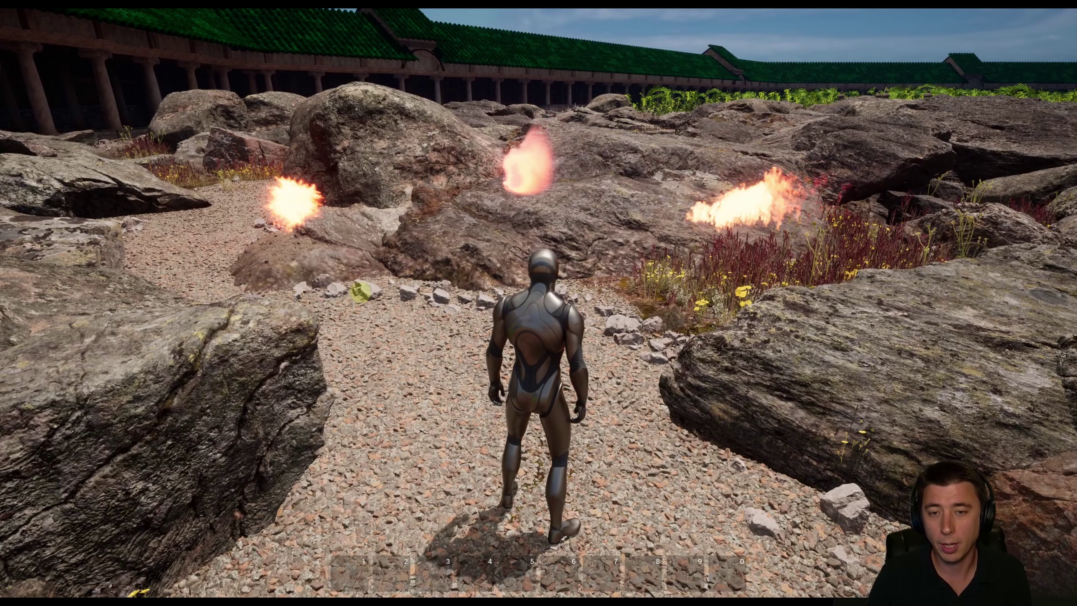
{"action": "key", "text": "w"}
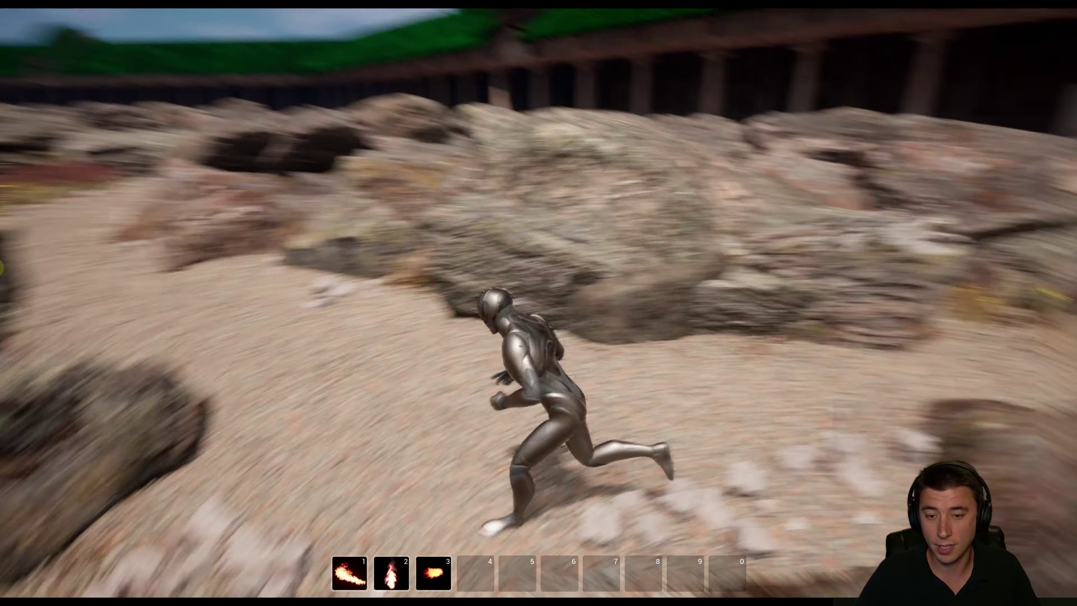
{"action": "key", "text": "2"}
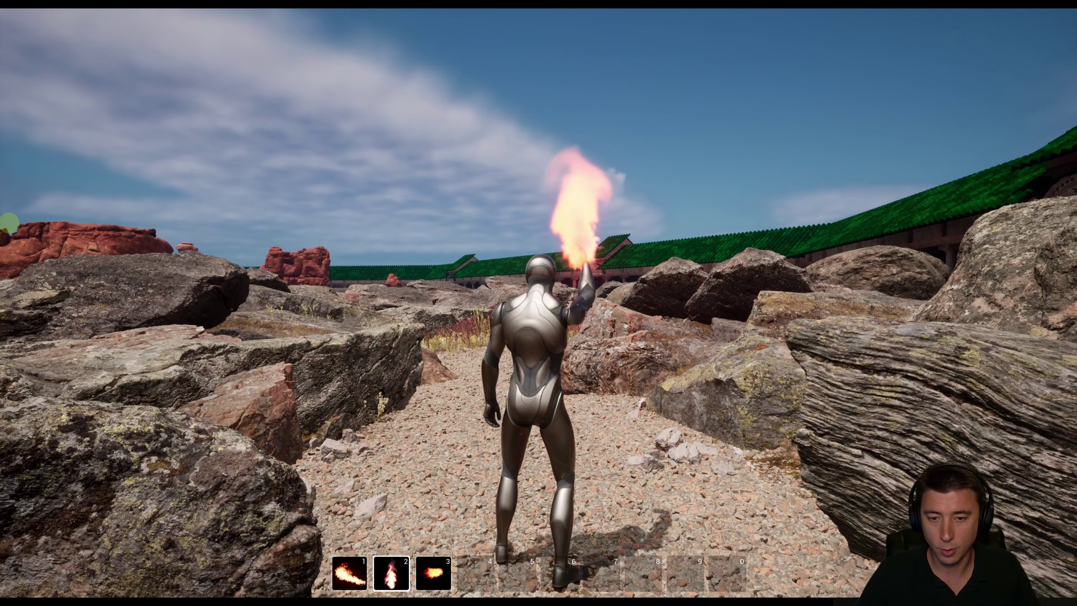
{"action": "key", "text": "1"}
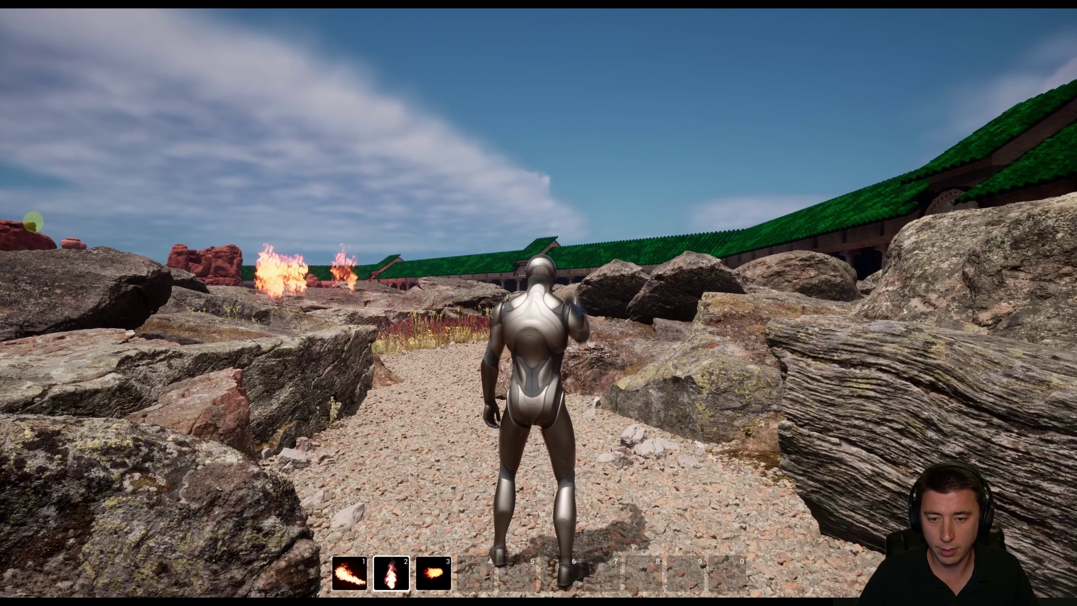
{"action": "key", "text": "2"}
{"action": "key", "text": "3"}
{"action": "key", "text": "3"}
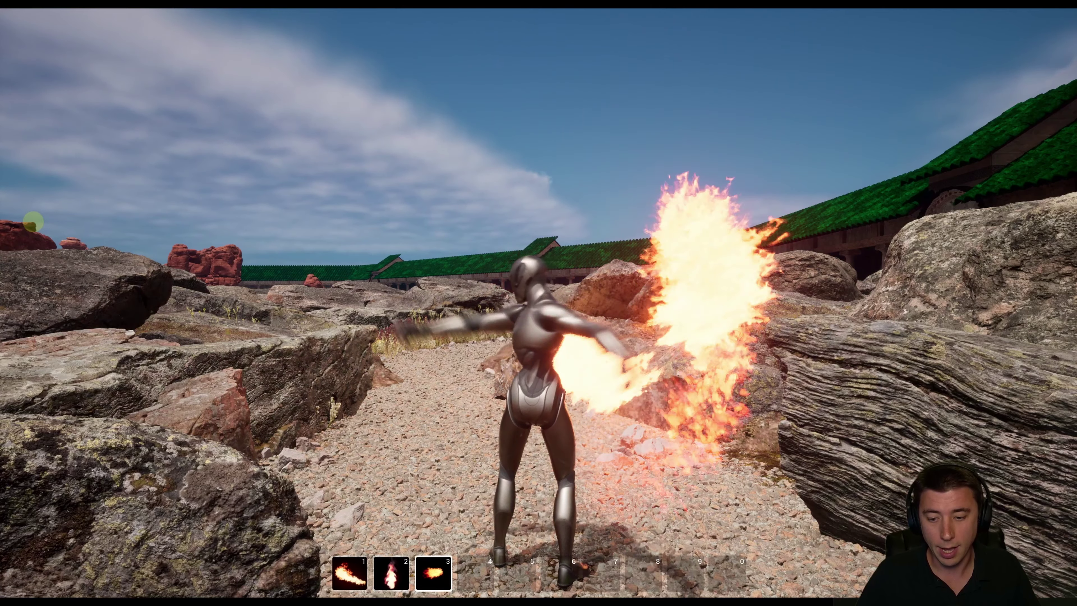
{"action": "key", "text": "3"}
{"action": "key", "text": "2"}
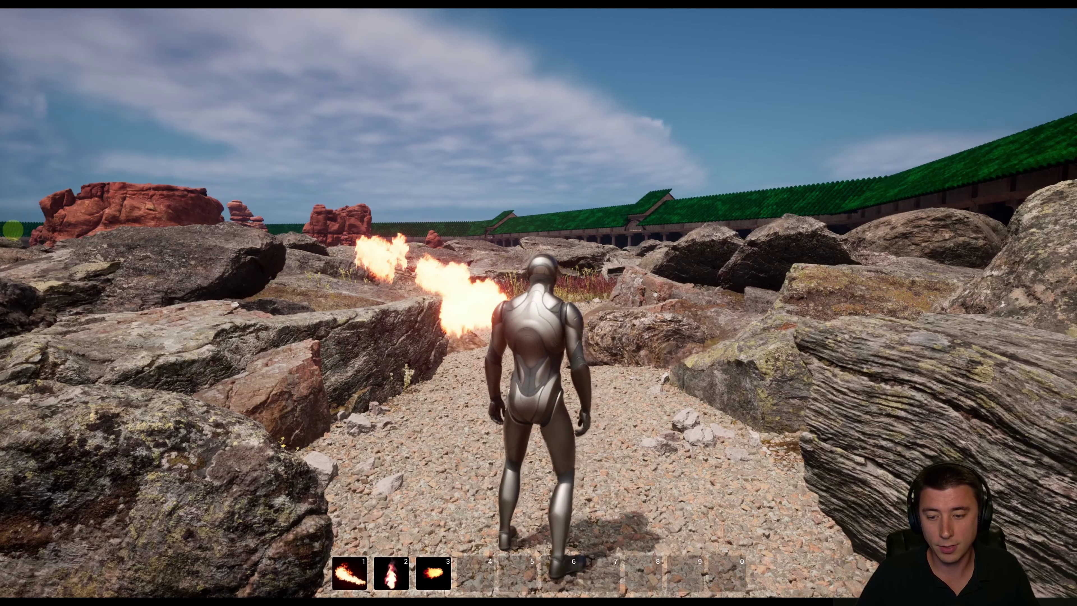
Cast the slot 1 fire ability at the rocks, then switch to slot 2 and cast it
{"action": "key", "text": "2"}
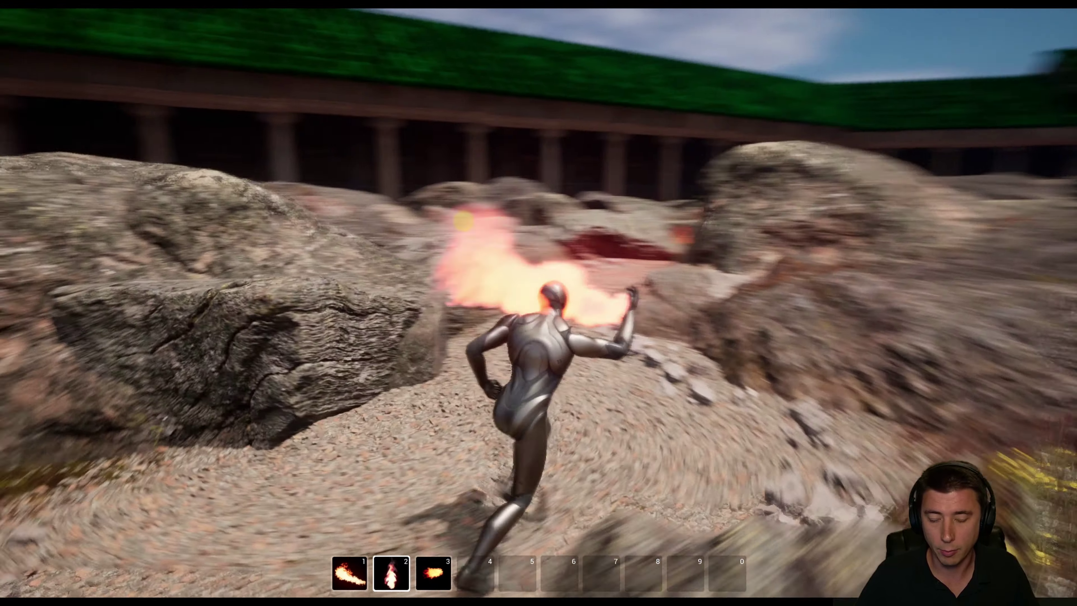
{"action": "key", "text": "1"}
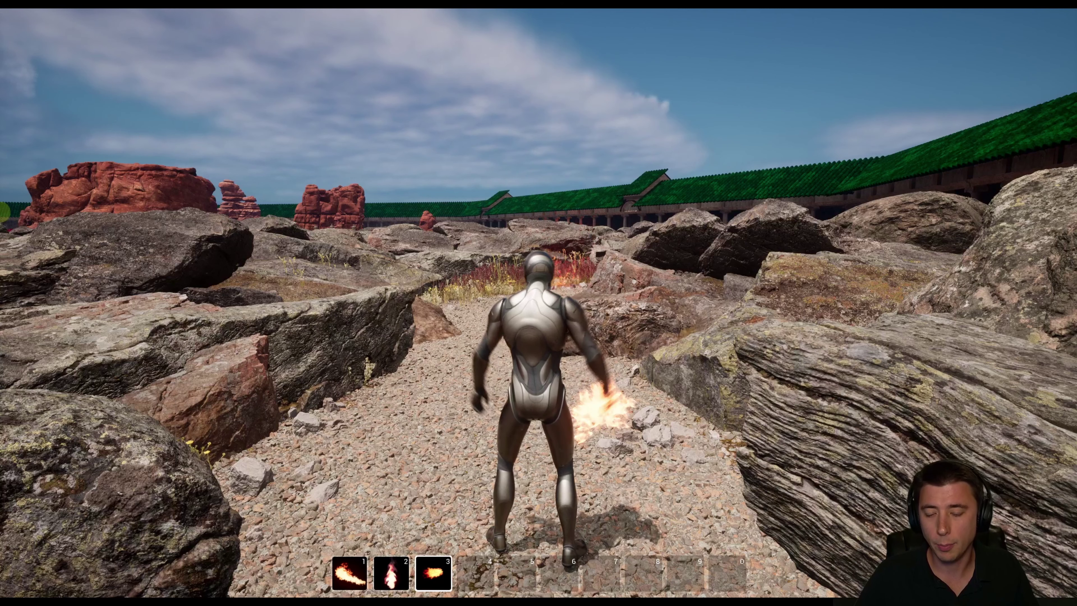
{"action": "left_click", "coordinate": [539, 303]}
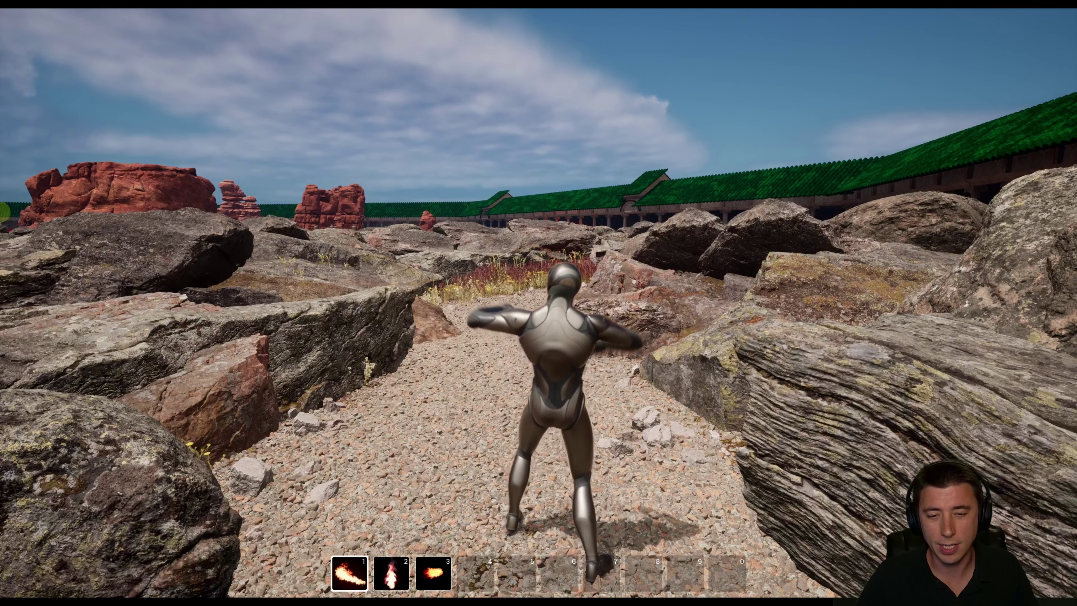
{"action": "key", "text": "2"}
{"action": "left_click", "coordinate": [539, 303]}
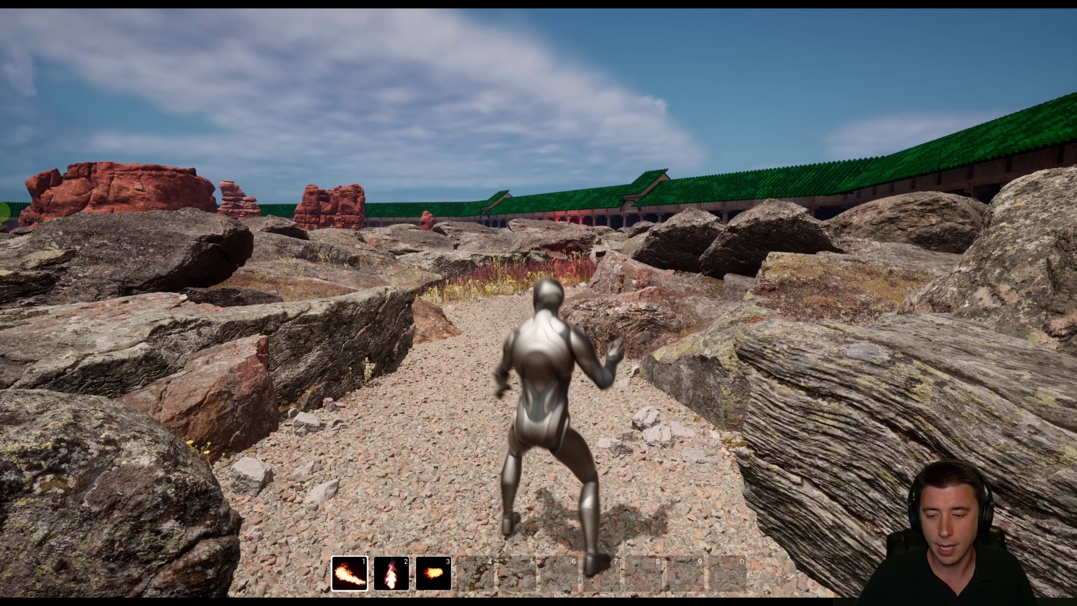
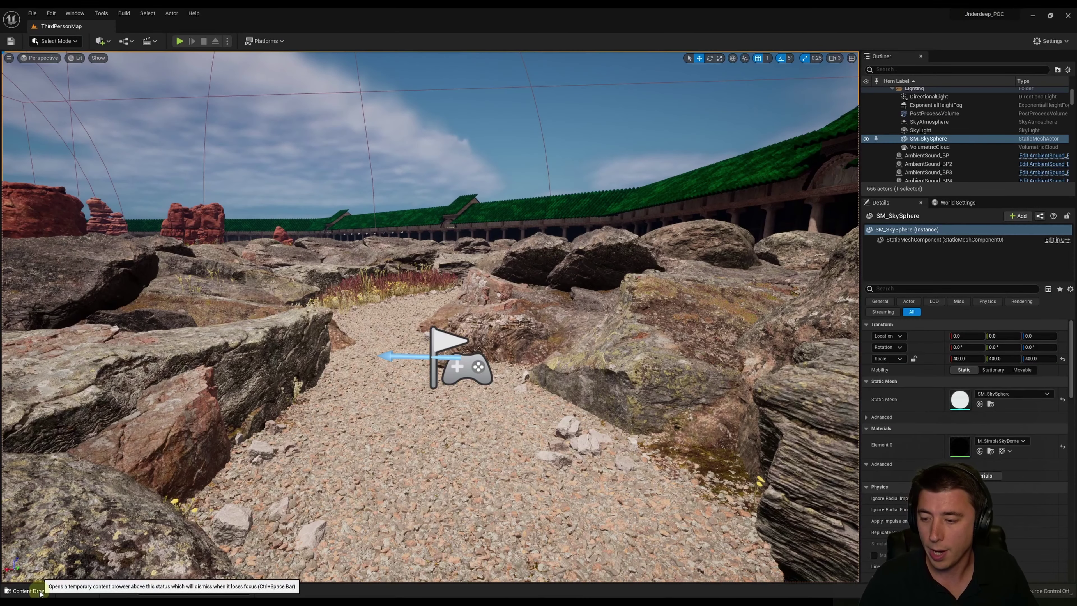
Open the UI/HotbarSlot widget blueprint and switch to its Graph
{"action": "left_click", "coordinate": [39, 592]}
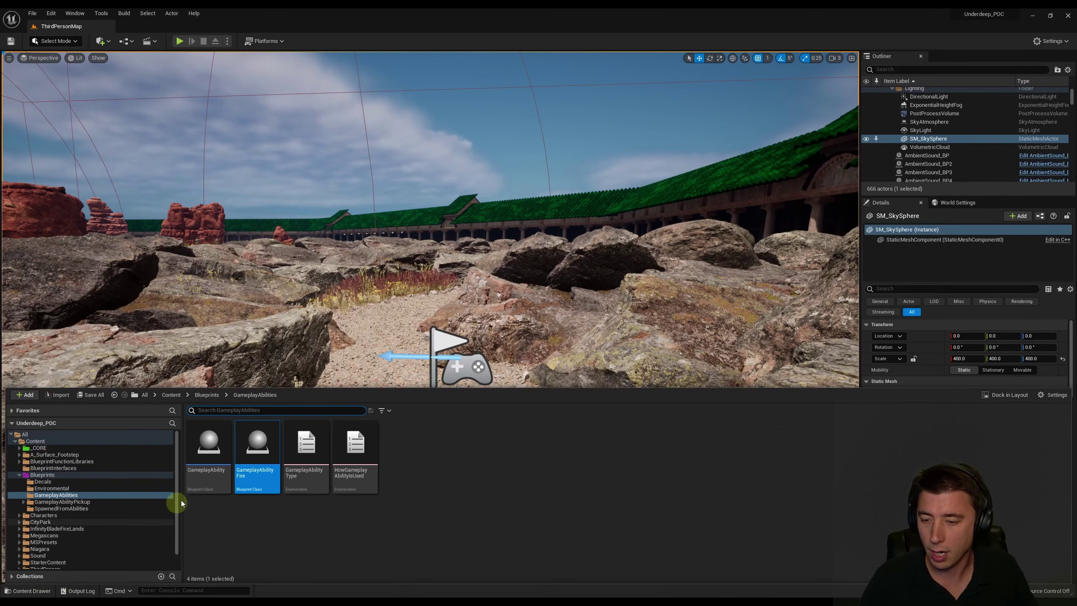
{"action": "left_click", "coordinate": [171, 395]}
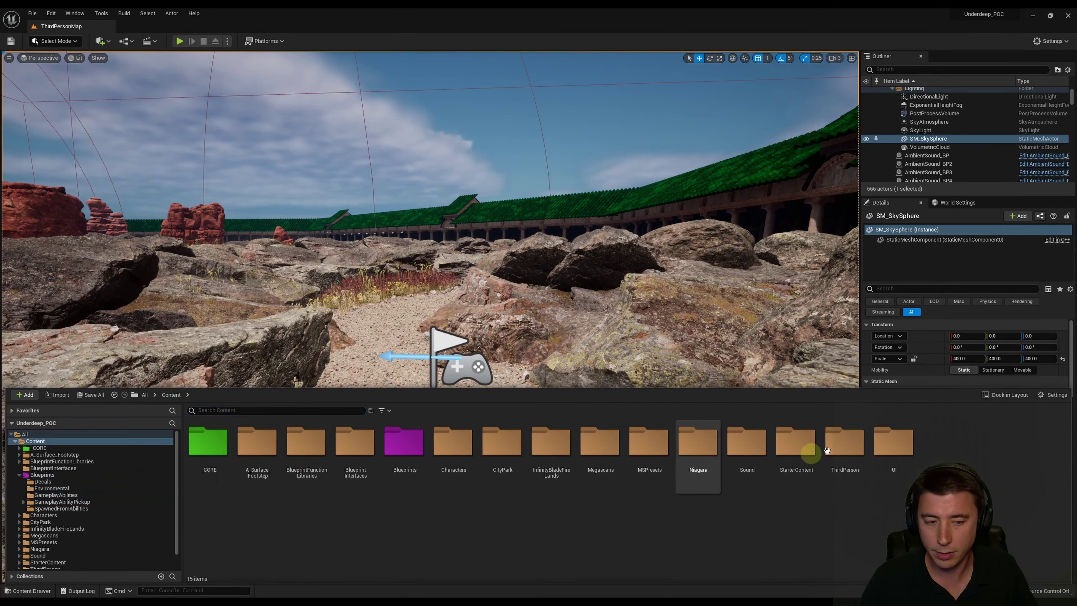
{"action": "double_click", "coordinate": [899, 441]}
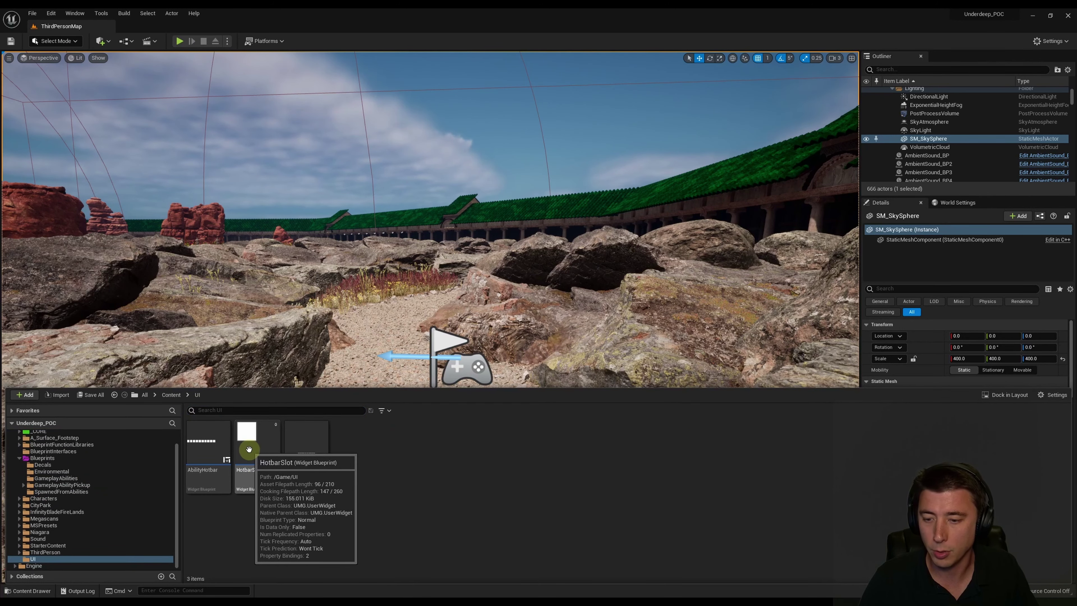
{"action": "double_click", "coordinate": [254, 453]}
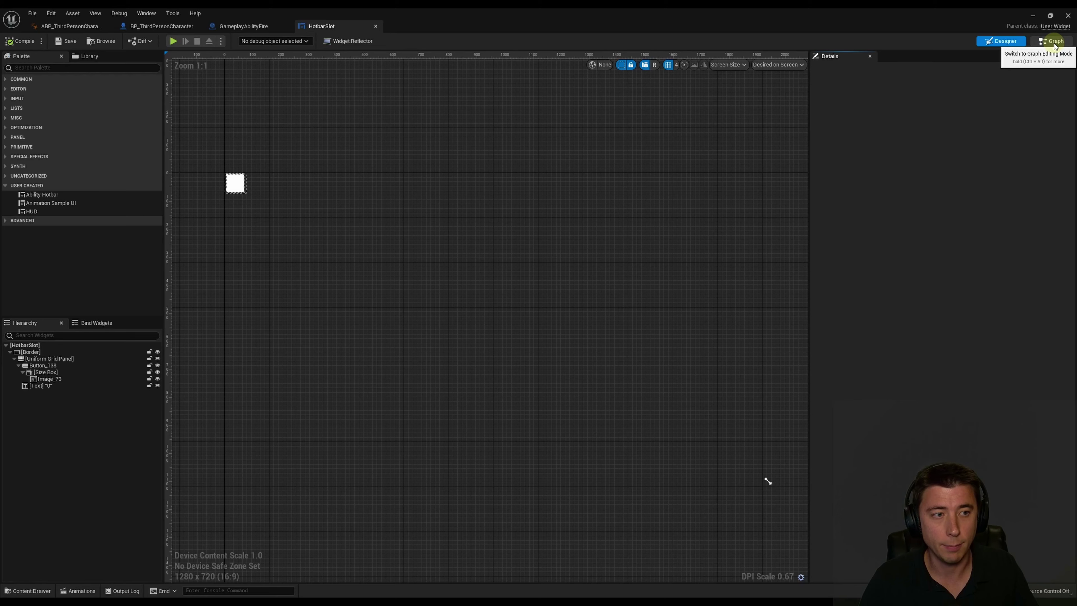
{"action": "left_click", "coordinate": [1055, 43]}
Add Button_138's On Clicked event plus getters for Number on Keyboard and the character reference
{"action": "left_click", "coordinate": [64, 154]}
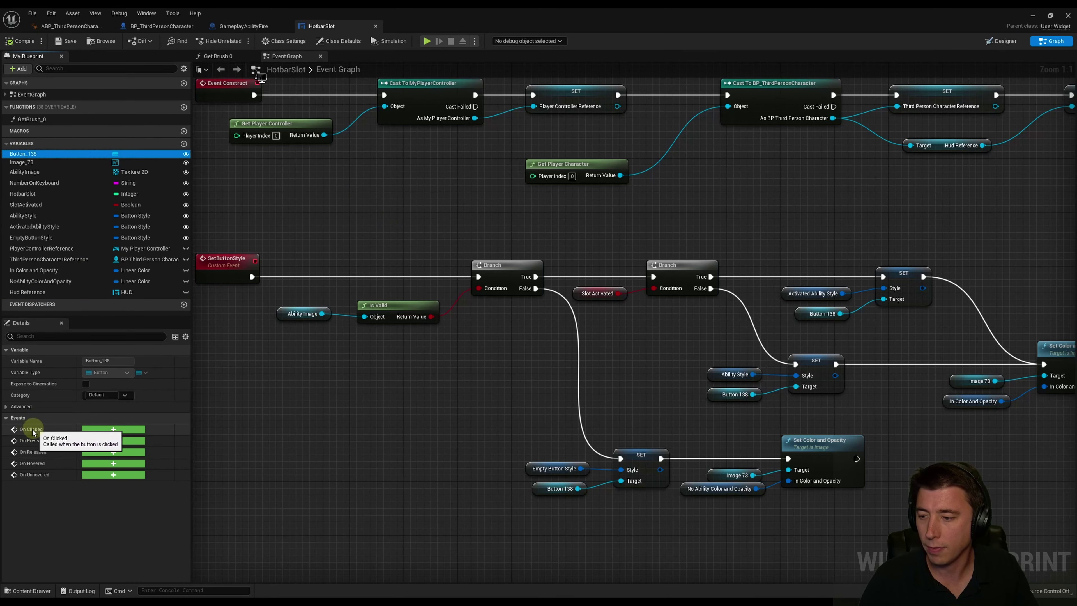
{"action": "left_click", "coordinate": [107, 430]}
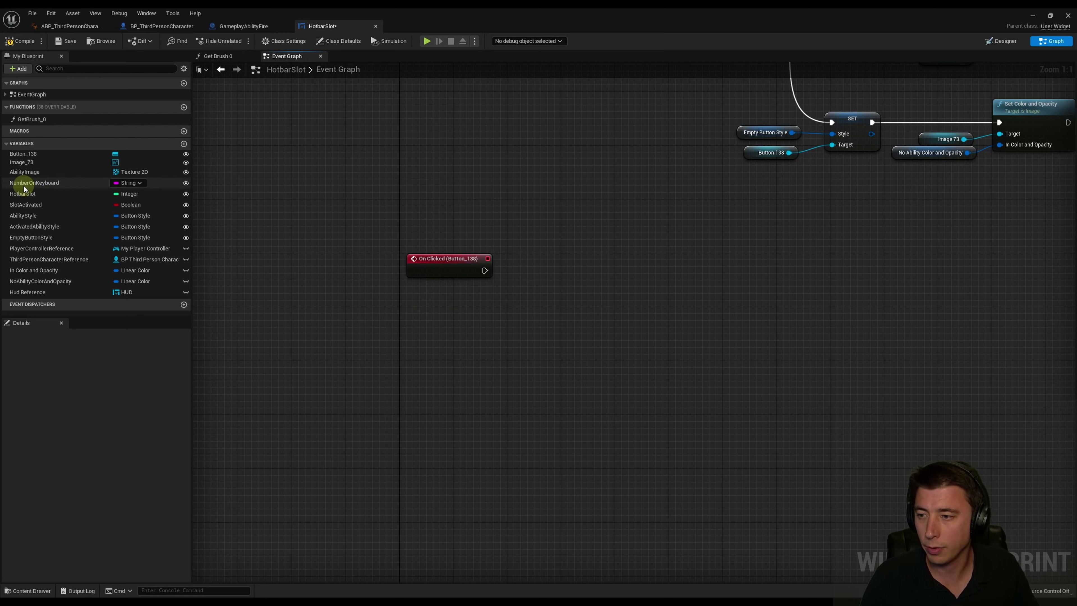
{"action": "left_click_drag", "start_coordinate": [24, 188], "coordinate": [482, 318]}
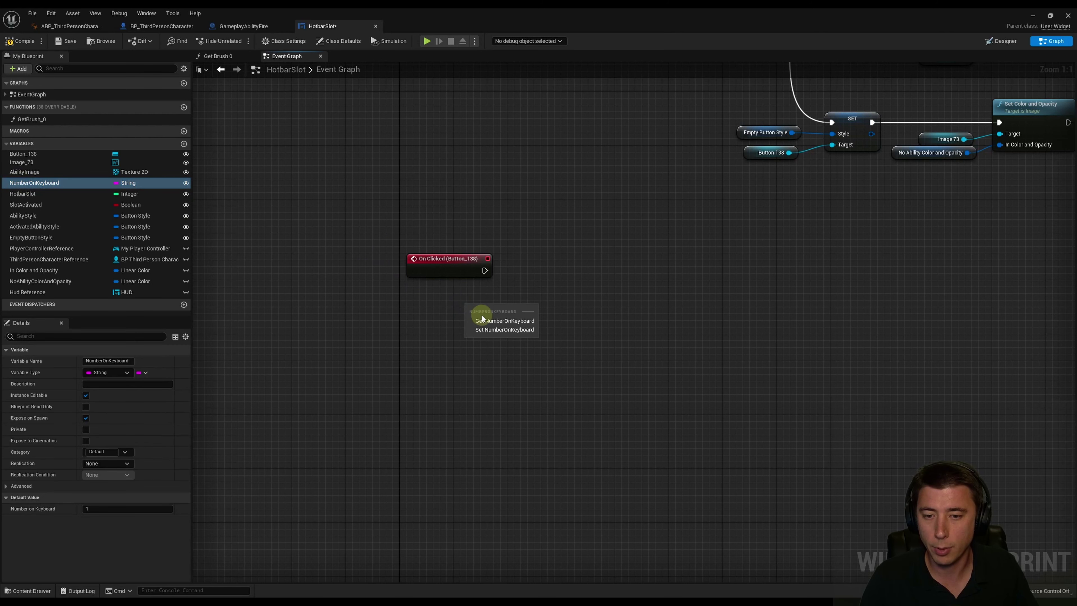
{"action": "left_click", "coordinate": [483, 321]}
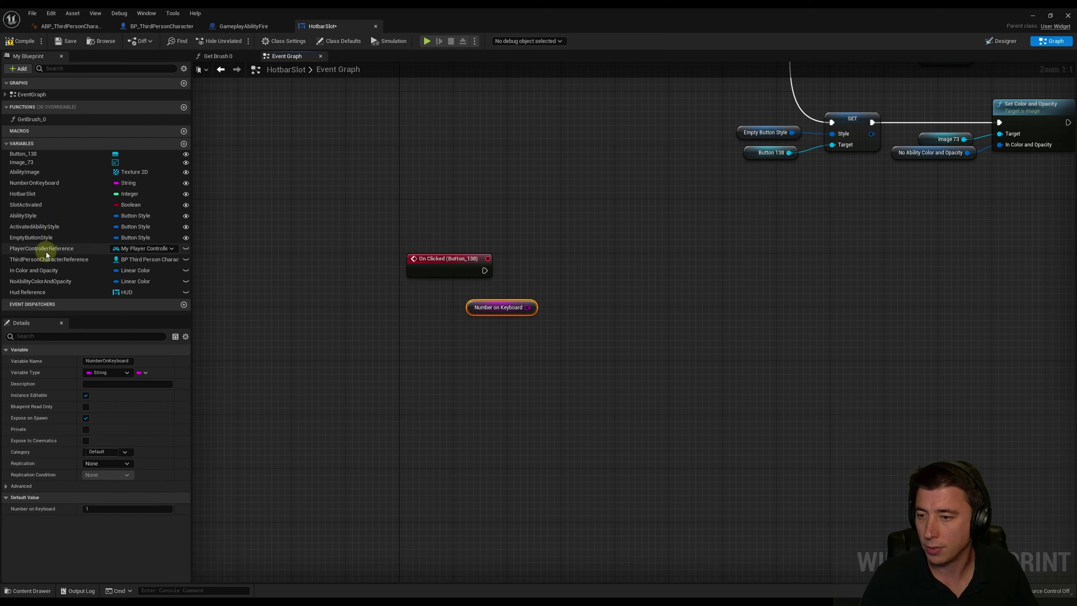
{"action": "left_click", "coordinate": [39, 263]}
{"action": "mouse_move", "coordinate": [39, 263]}
{"action": "left_mouse_down"}
{"action": "mouse_move", "coordinate": [477, 289]}
{"action": "mouse_move", "coordinate": [559, 311]}
{"action": "mouse_move", "coordinate": [605, 261]}
{"action": "left_mouse_up"}
{"action": "left_click", "coordinate": [493, 300]}
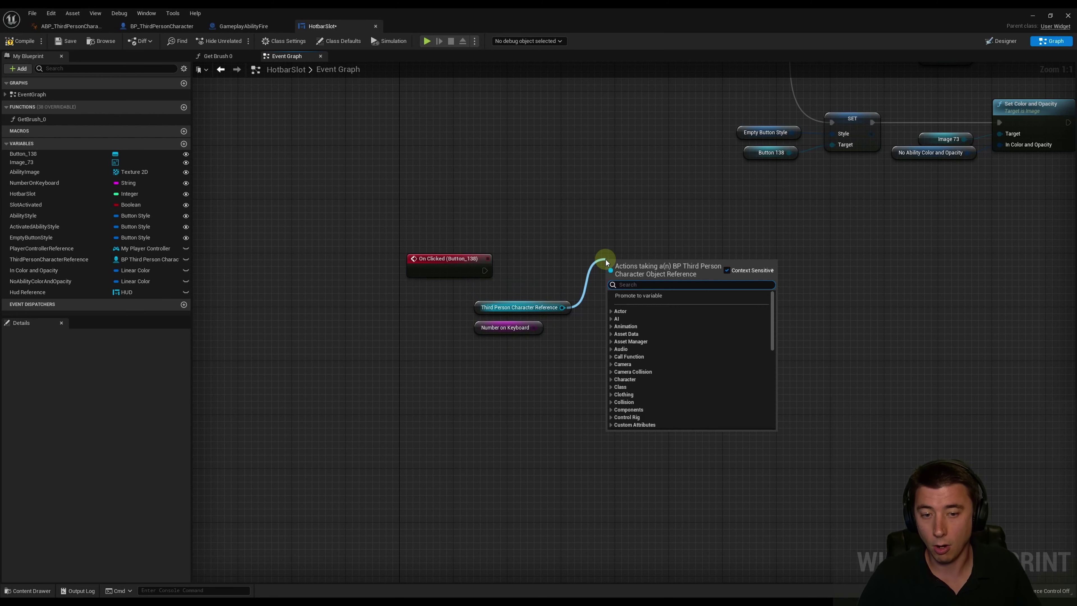
Call Overall Hotbar Ability on the character with Number on Keyboard, then compile and save
{"action": "type", "text": "overall hotbar"}
{"action": "key", "text": "Return"}
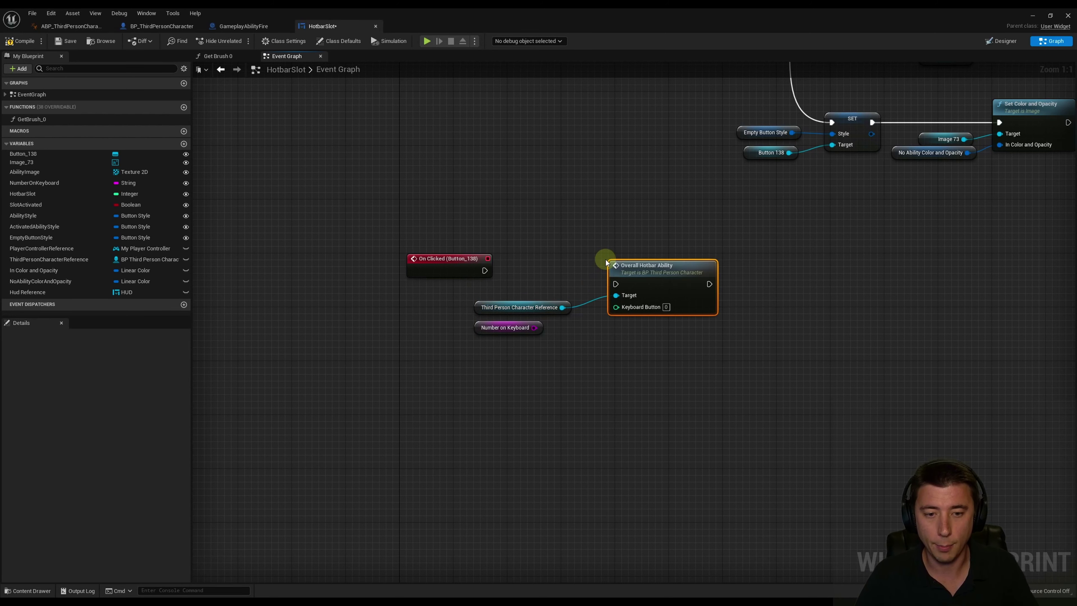
{"action": "left_click_drag", "start_coordinate": [665, 283], "coordinate": [679, 269]}
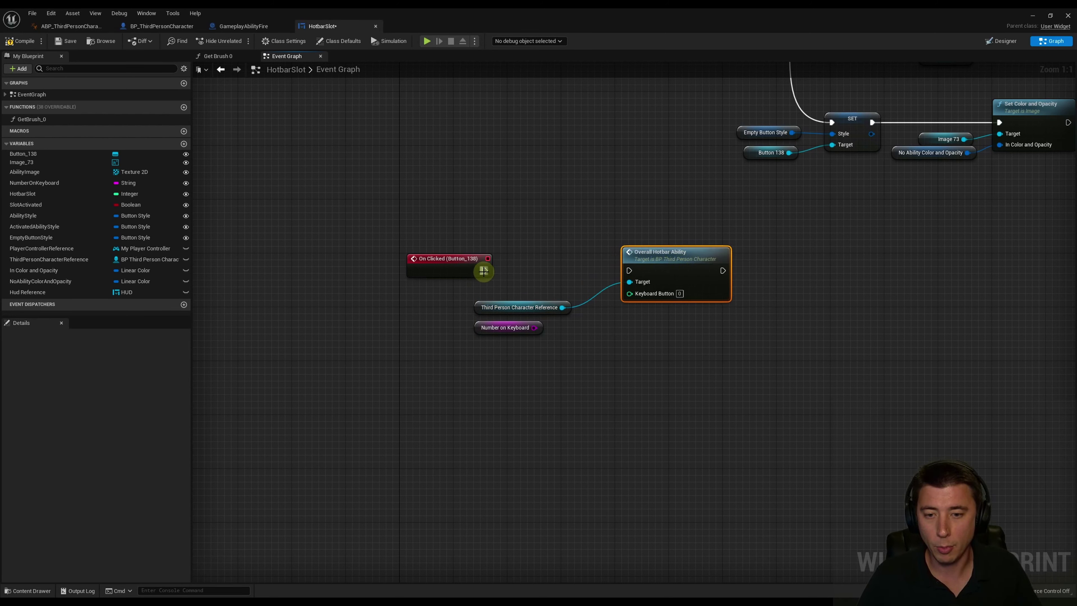
{"action": "left_click_drag", "start_coordinate": [485, 270], "coordinate": [692, 275]}
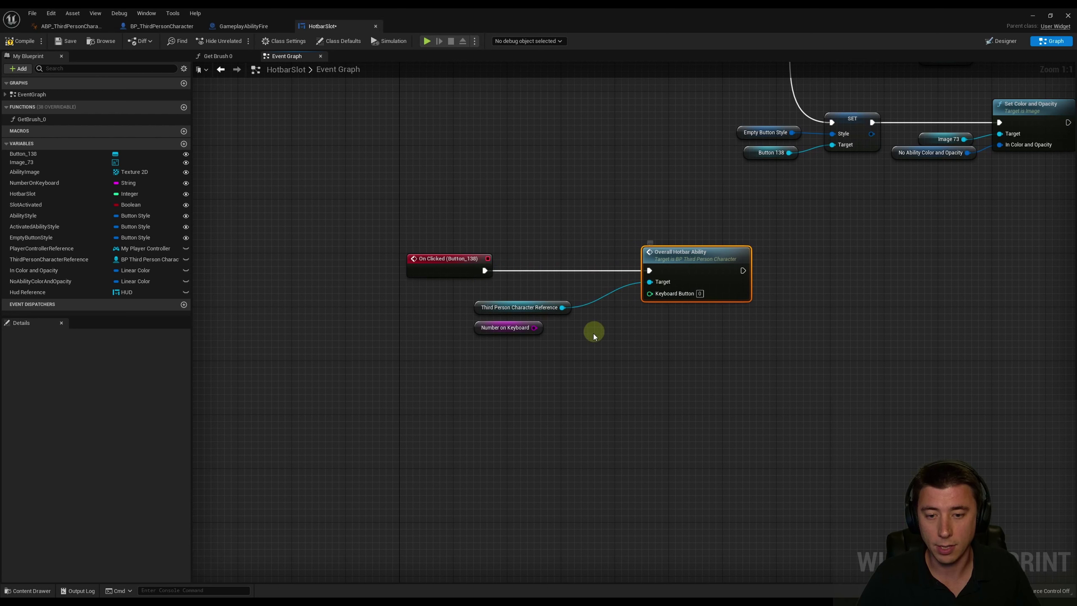
{"action": "left_click_drag", "start_coordinate": [535, 327], "coordinate": [536, 332]}
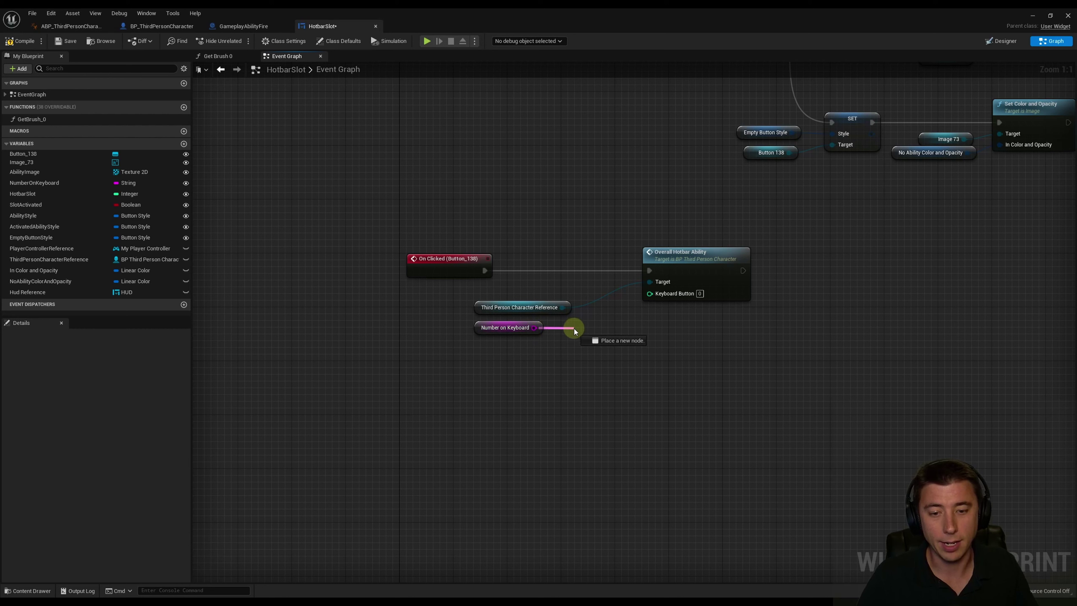
{"action": "mouse_move", "coordinate": [572, 326]}
{"action": "left_mouse_down"}
{"action": "mouse_move", "coordinate": [563, 333]}
{"action": "mouse_move", "coordinate": [663, 297]}
{"action": "left_mouse_up"}
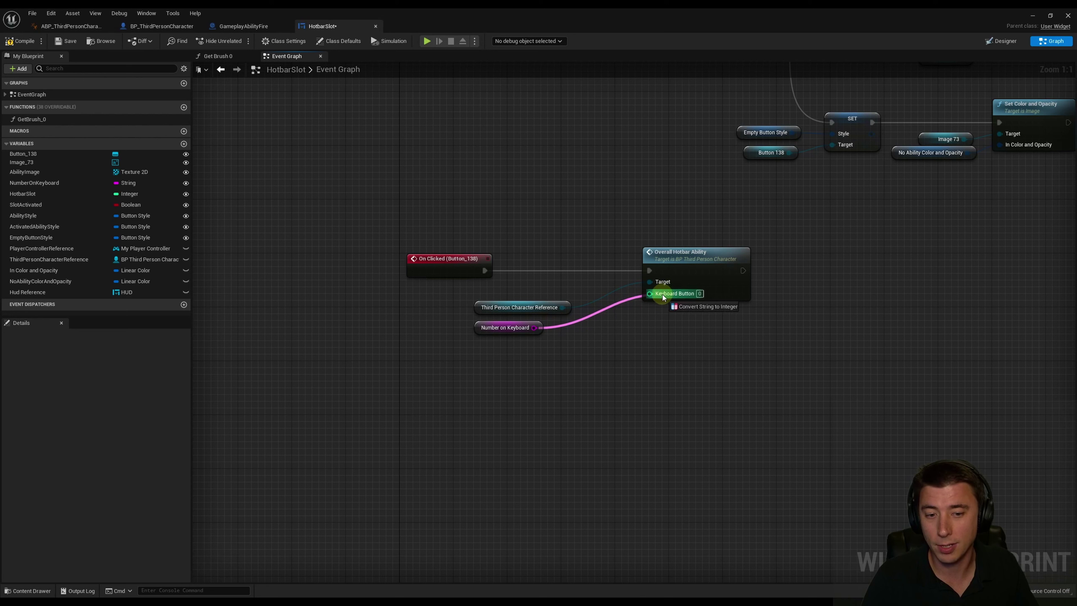
{"action": "left_click_drag", "start_coordinate": [663, 297], "coordinate": [664, 297]}
{"action": "left_click_drag", "start_coordinate": [586, 302], "coordinate": [584, 334]}
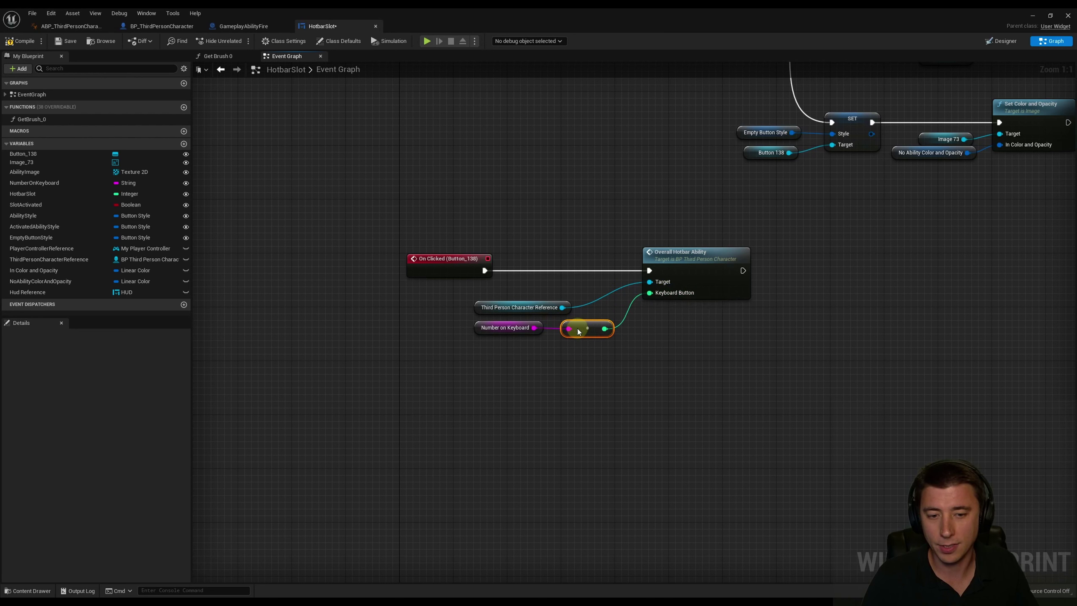
{"action": "left_click", "coordinate": [19, 41]}
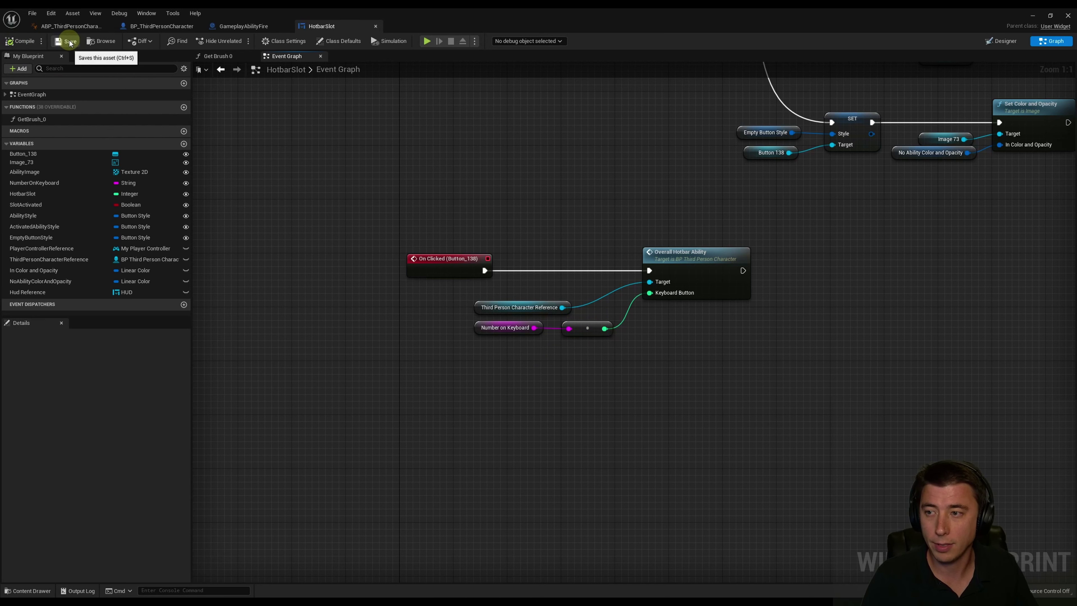
{"action": "left_click", "coordinate": [65, 40]}
Play the level and run forward to collect the fire ability pickups
{"action": "left_click", "coordinate": [1030, 18]}
{"action": "left_click", "coordinate": [226, 41]}
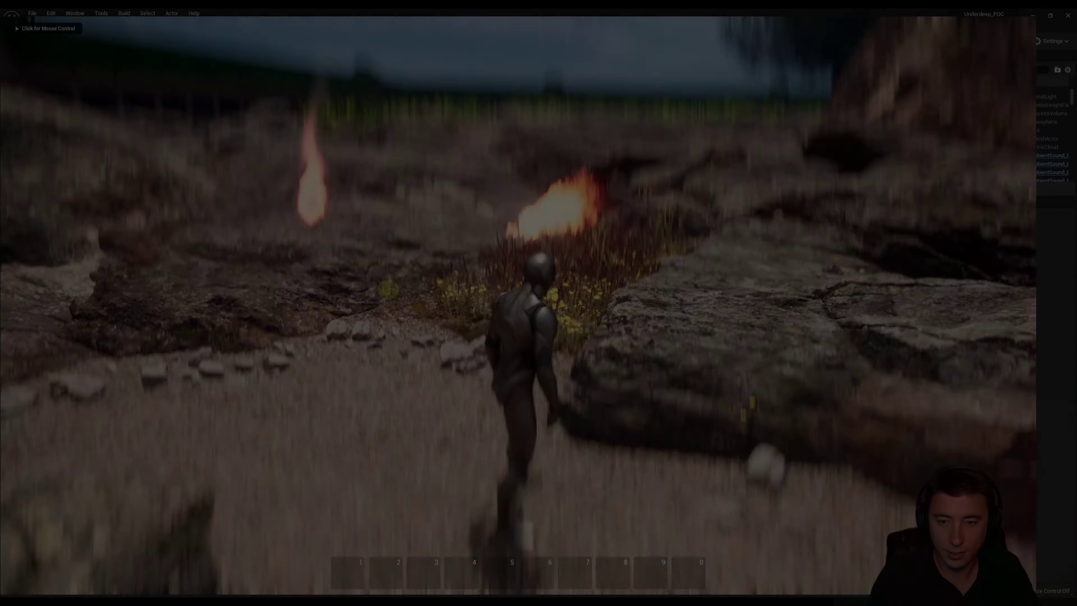
{"action": "key", "text": "w"}
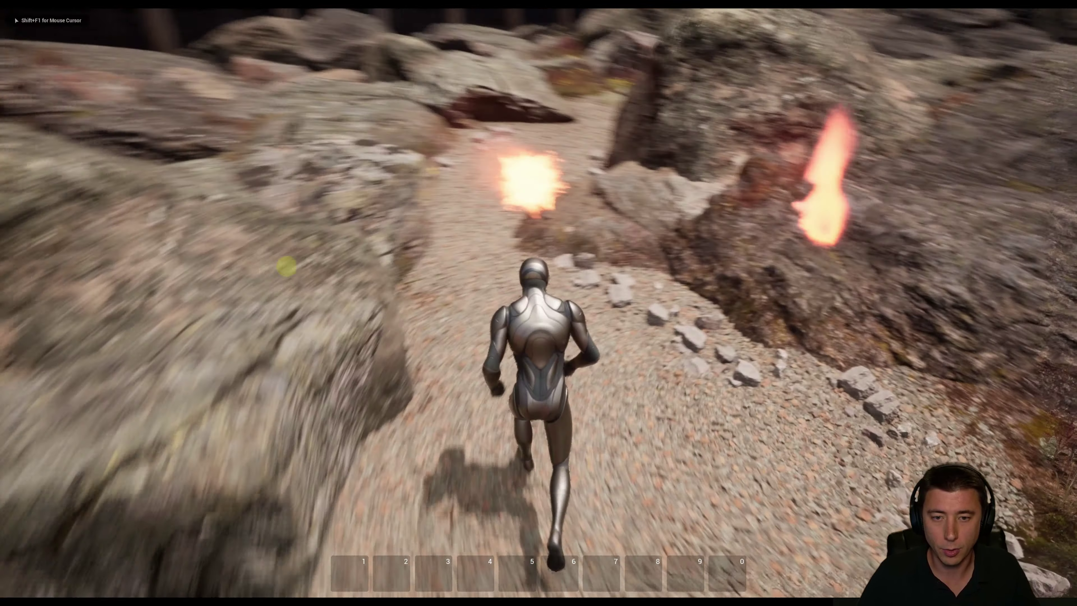
{"action": "key", "text": "w"}
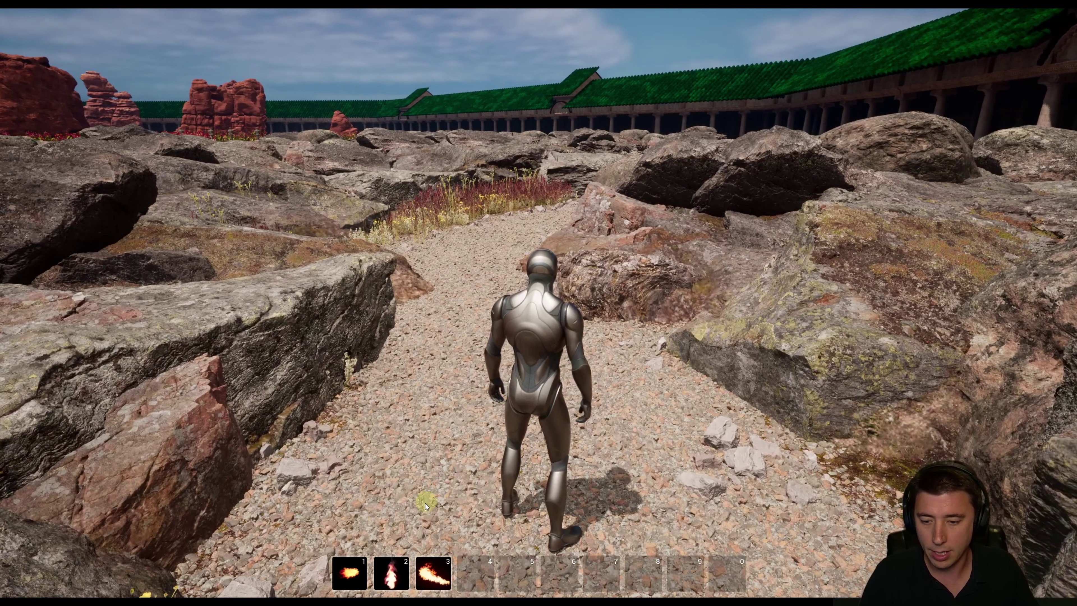
Cast abilities from hotbar slots 1, 2 and 3, then slots 2 and 3 again
{"action": "left_click", "coordinate": [351, 573]}
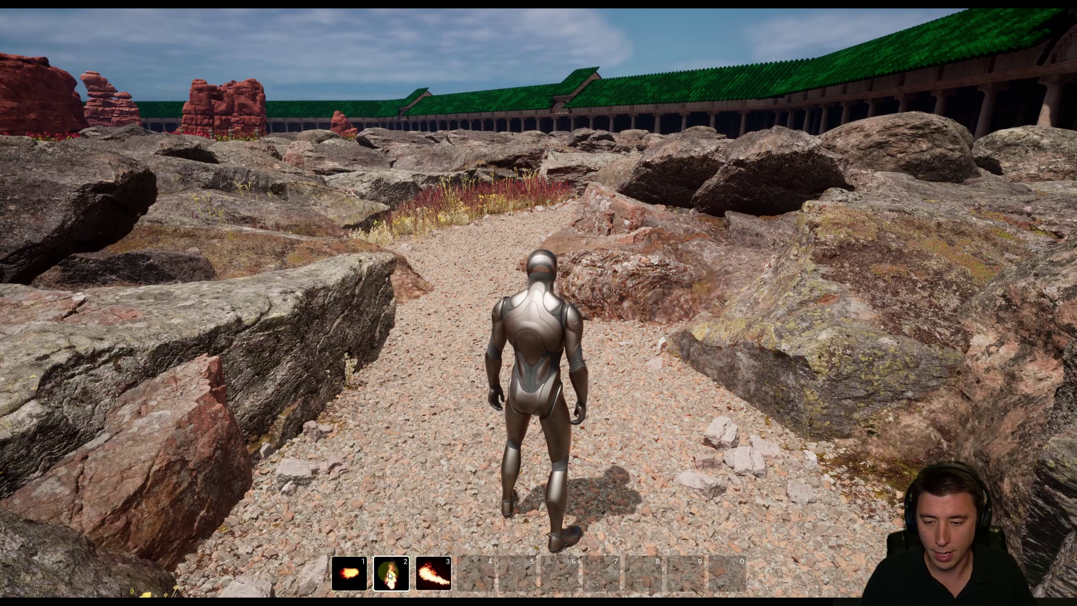
{"action": "left_click", "coordinate": [389, 572]}
{"action": "left_click", "coordinate": [435, 573]}
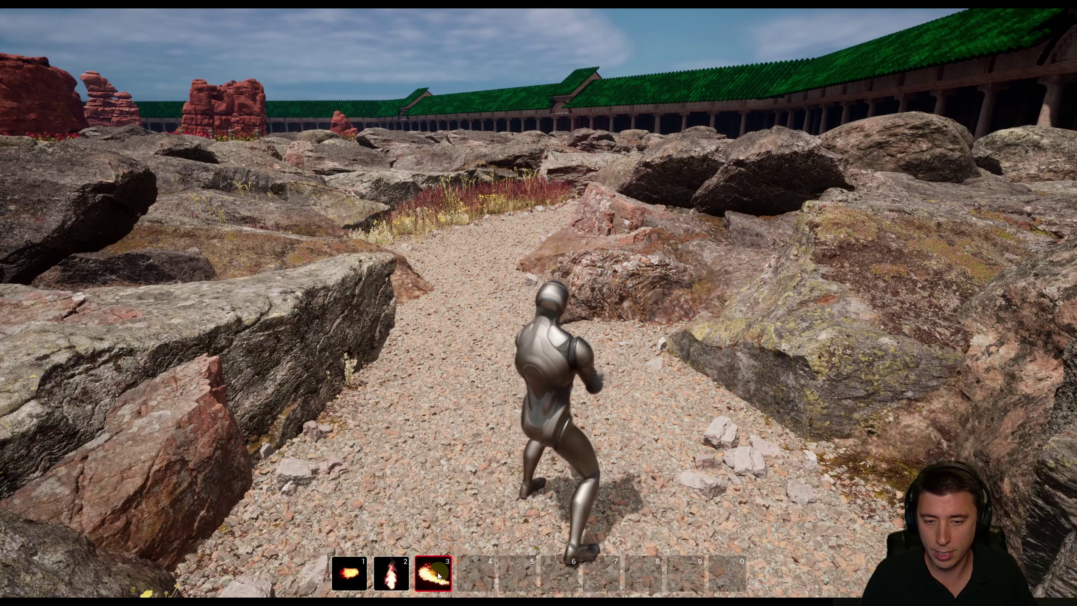
{"action": "left_click", "coordinate": [391, 573]}
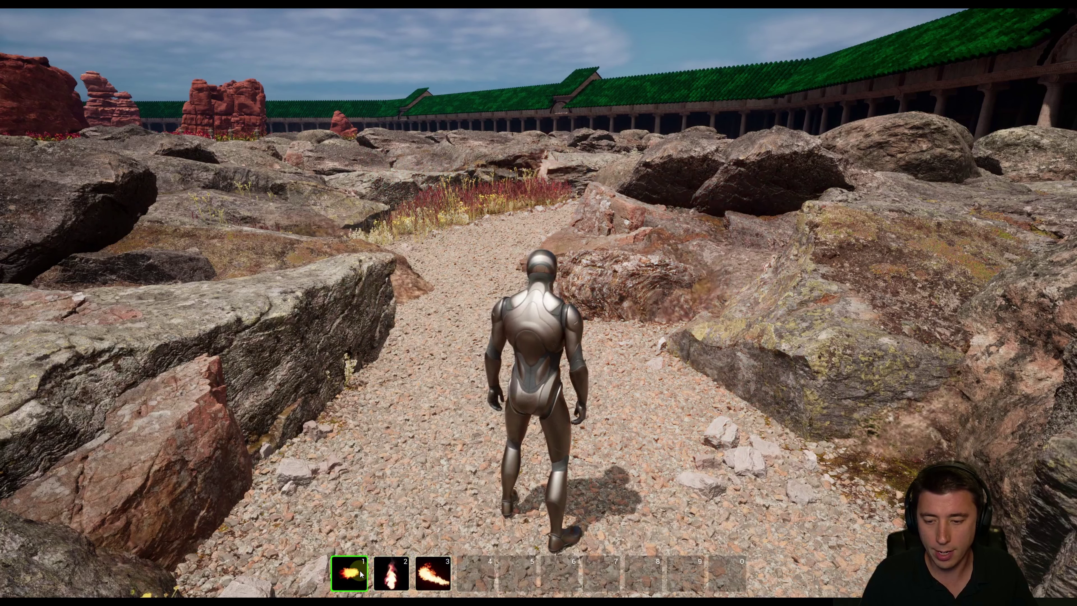
{"action": "left_click", "coordinate": [432, 576]}
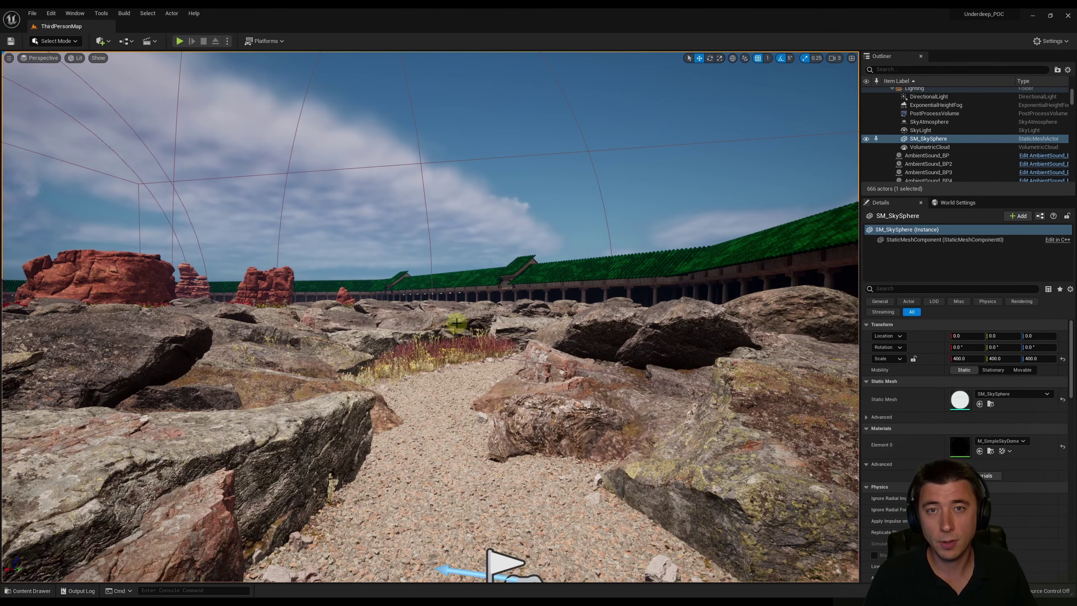
In BP_ThirdPersonCharacter, file HotbarSlotActive? and ActiveHotbarSlot under a new GameplayAbilityUI category
{"action": "left_click", "coordinate": [346, 564]}
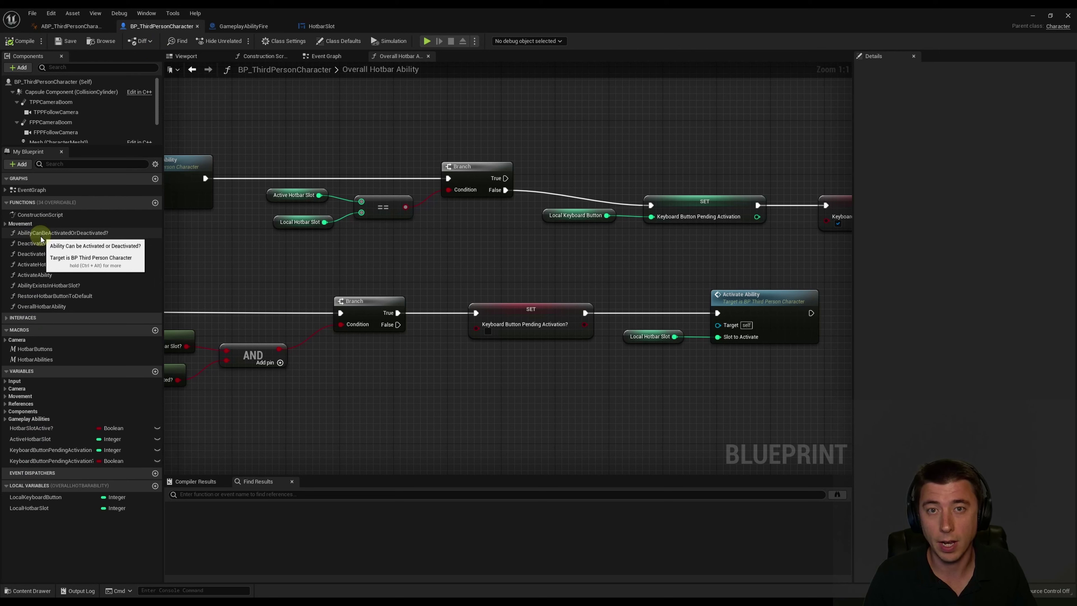
{"action": "left_click", "coordinate": [36, 428]}
{"action": "left_click", "coordinate": [967, 185]}
{"action": "type", "text": "GameplayAbilityUI"}
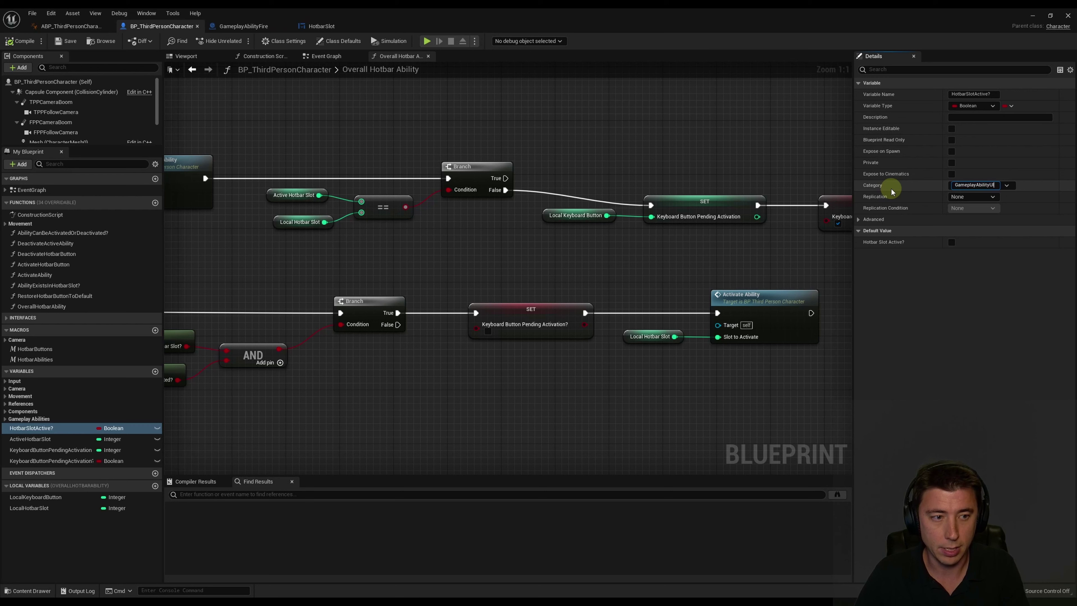
{"action": "key", "text": "Return"}
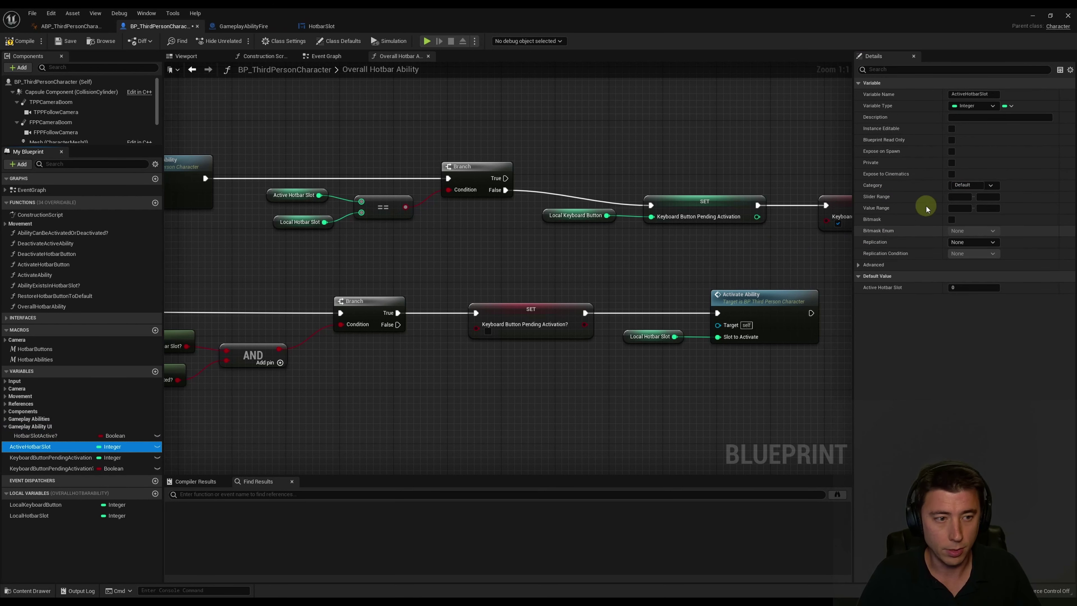
{"action": "left_click", "coordinate": [989, 185]}
{"action": "left_click", "coordinate": [959, 218]}
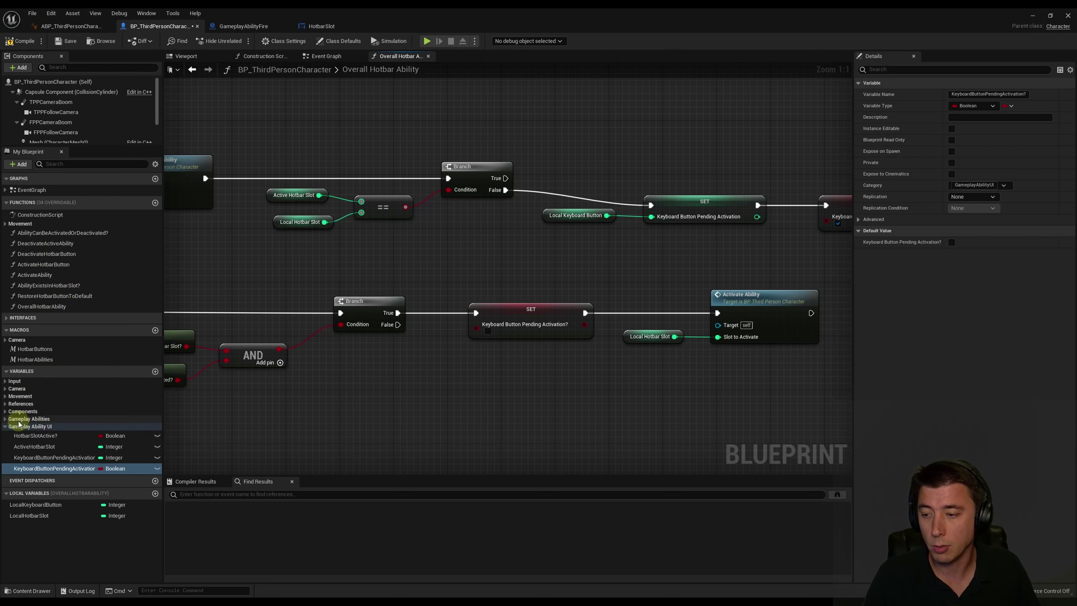
File AbilityCanBeActivatedOrDeactivated?, DeactivateActiveAbility, ActivateAbility and OverallHotbarAbility under Gameplay Abilities
{"action": "left_click", "coordinate": [44, 233]}
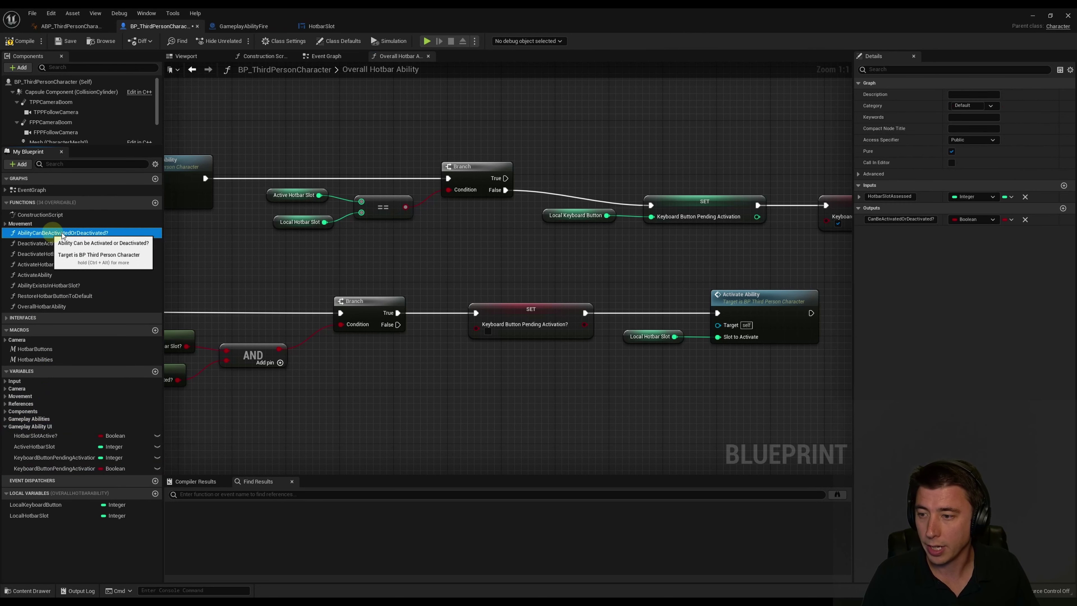
{"action": "left_click", "coordinate": [991, 105]}
{"action": "left_click", "coordinate": [967, 133]}
{"action": "left_click", "coordinate": [45, 251]}
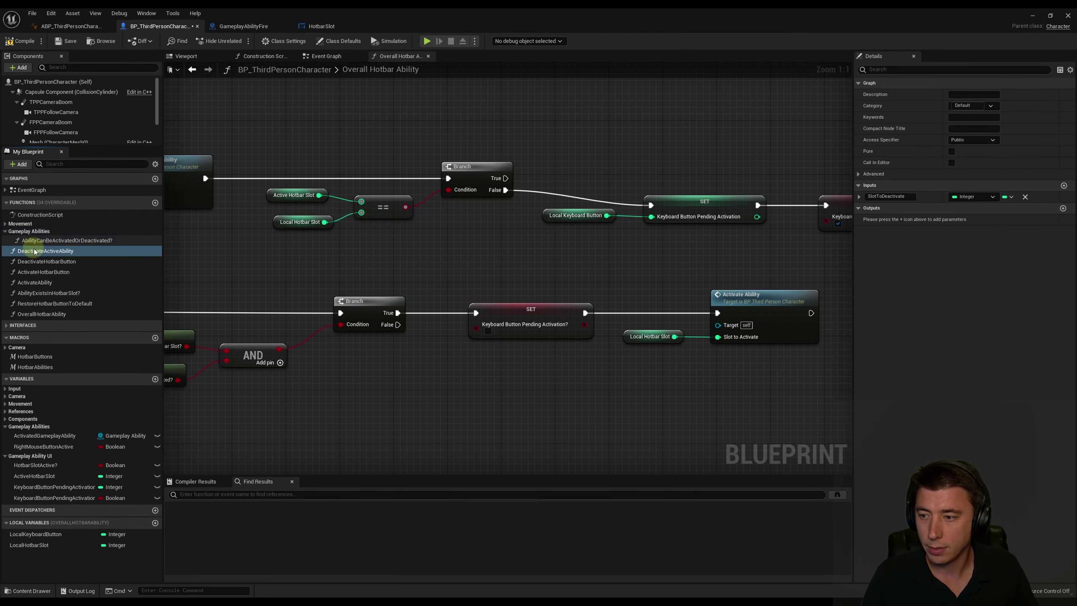
{"action": "left_click", "coordinate": [991, 106]}
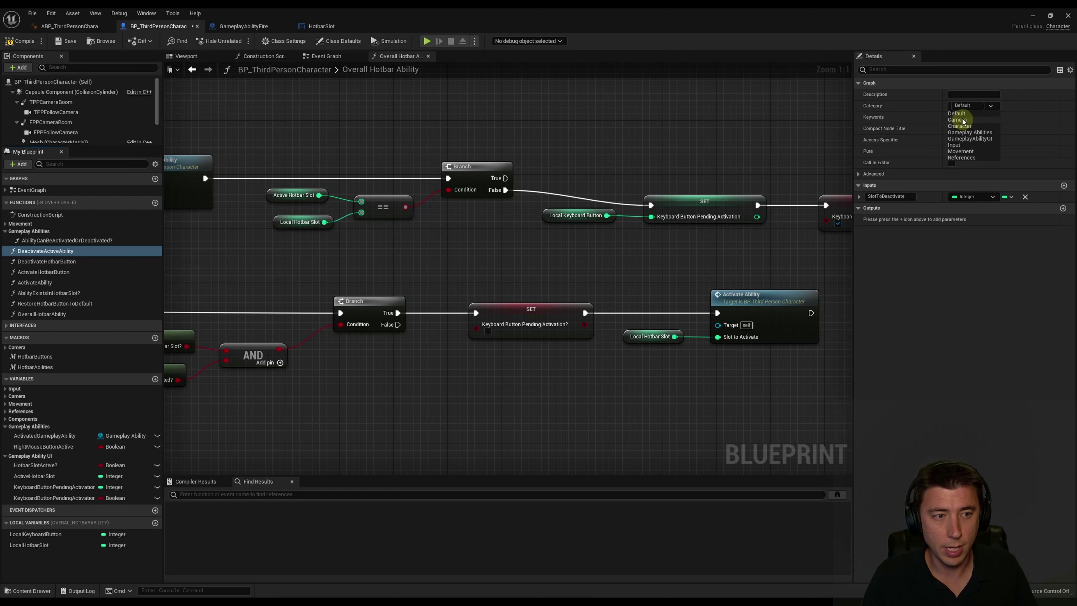
{"action": "left_click", "coordinate": [967, 132]}
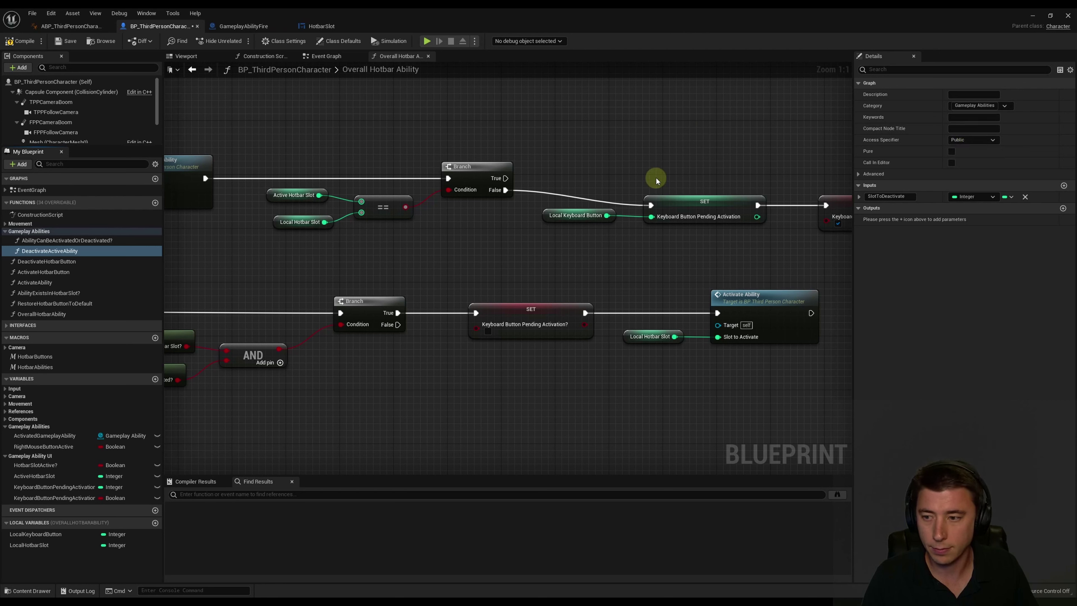
{"action": "left_click", "coordinate": [35, 282]}
{"action": "left_click", "coordinate": [992, 106]}
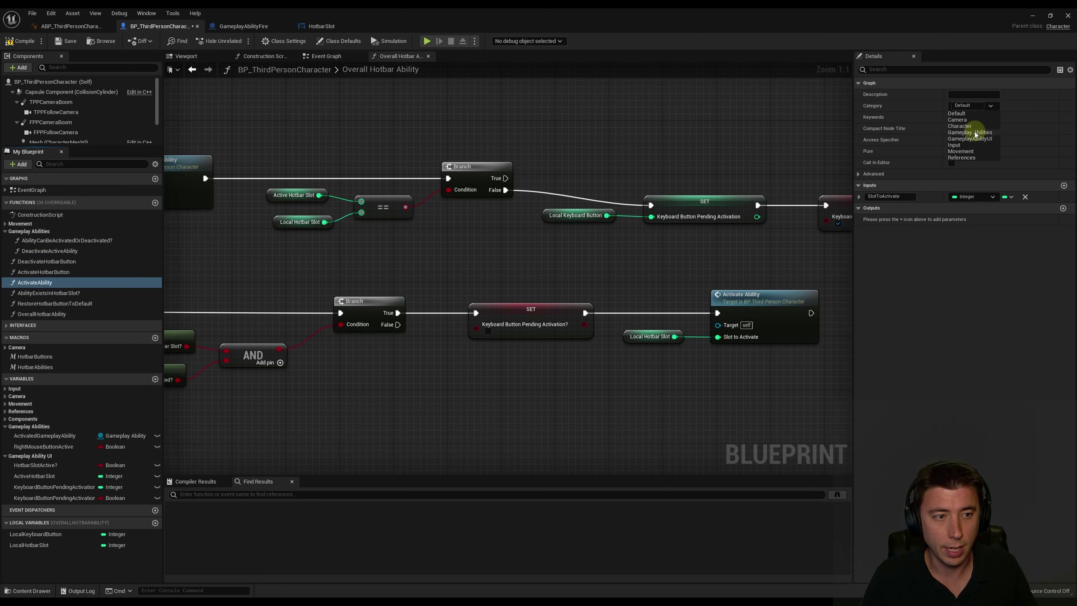
{"action": "left_click", "coordinate": [967, 132]}
{"action": "left_click", "coordinate": [41, 314]}
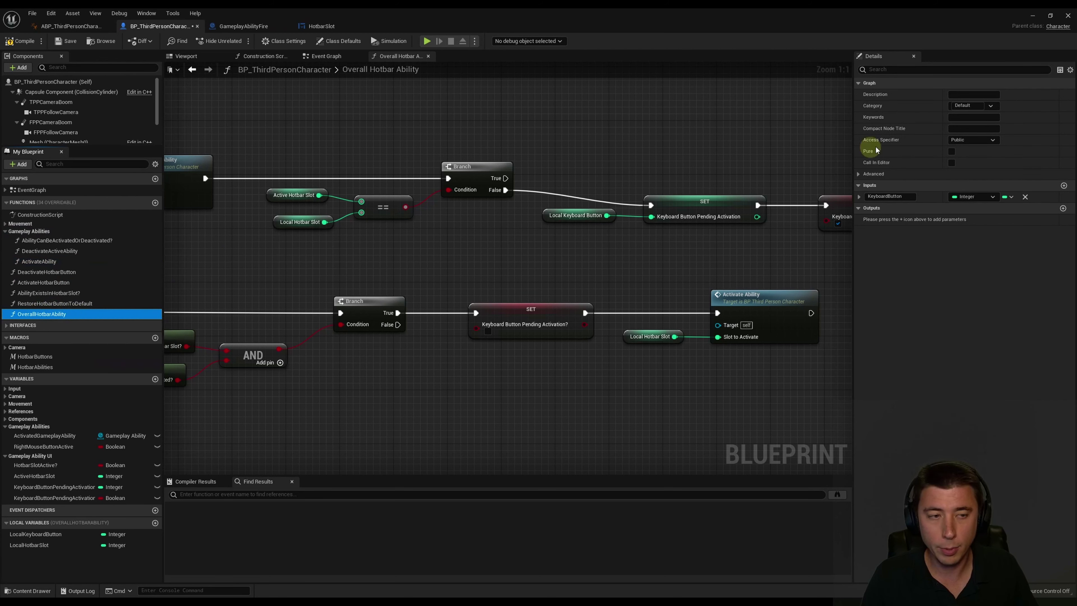
{"action": "left_click", "coordinate": [991, 105]}
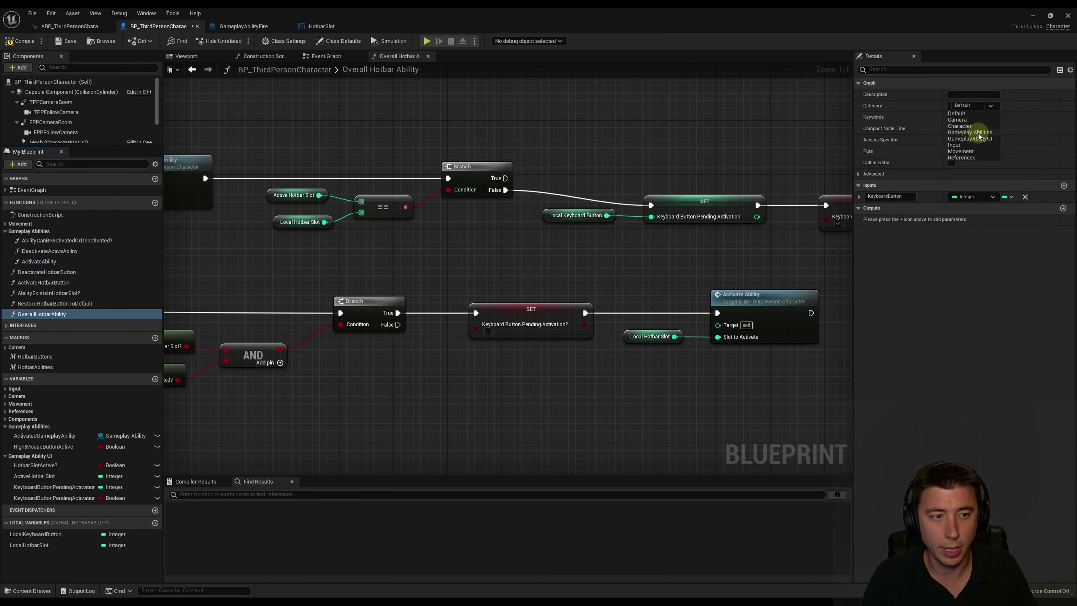
{"action": "left_click", "coordinate": [970, 132]}
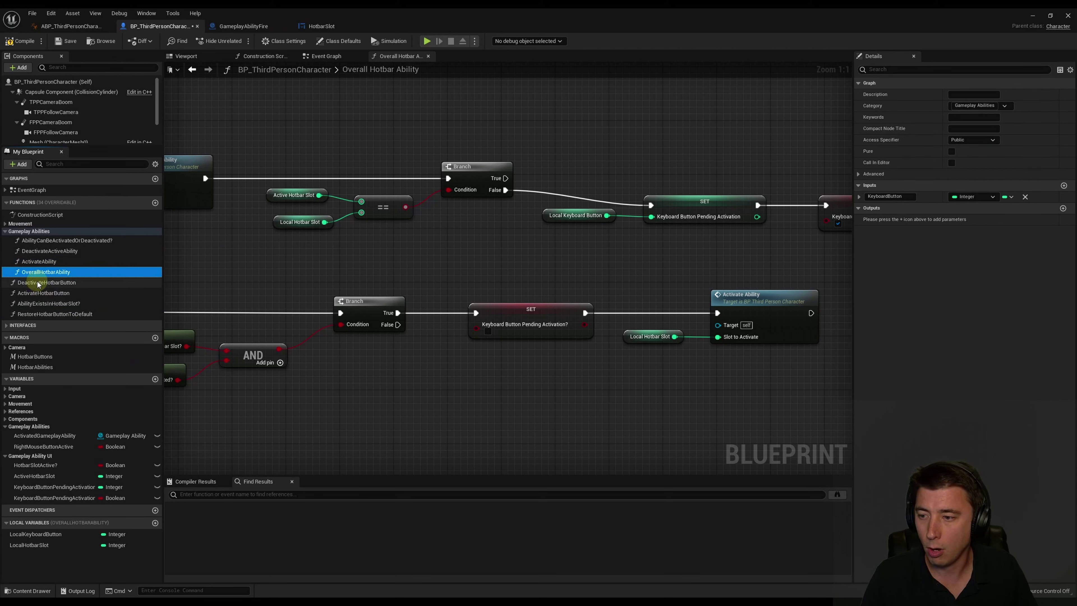
File DeactivateHotbarButton, ActivateHotbarButton, AbilityExistsInHotbarSlot? and RestoreHotbarButtonToDefault under Gameplay Ability UI
{"action": "left_click", "coordinate": [44, 282]}
{"action": "left_click", "coordinate": [990, 108]}
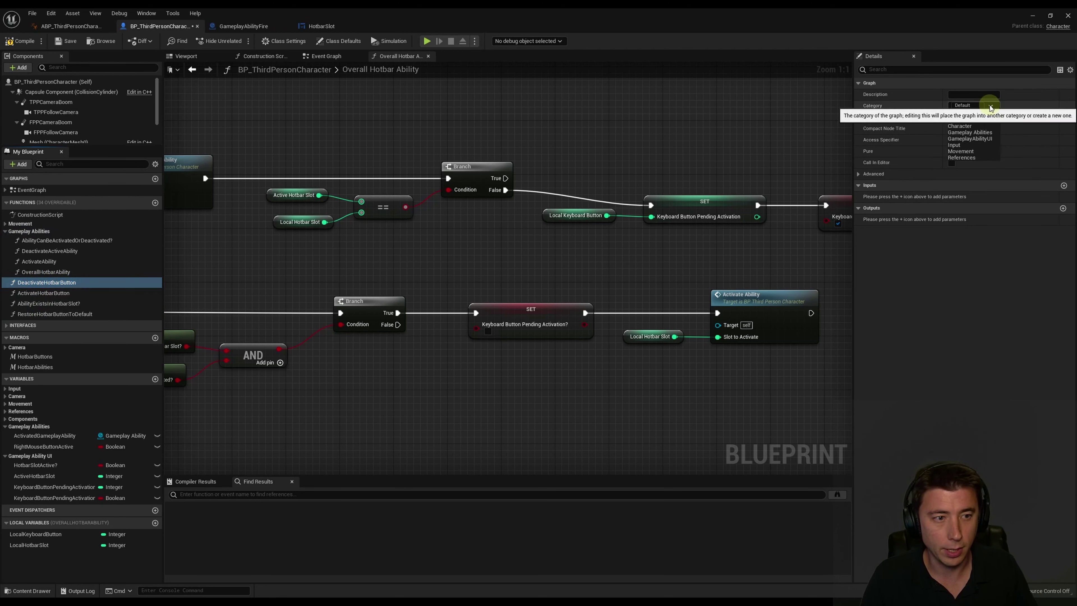
{"action": "left_click", "coordinate": [970, 139]}
{"action": "left_click", "coordinate": [48, 300]}
{"action": "left_click", "coordinate": [991, 106]}
{"action": "left_click", "coordinate": [970, 139]}
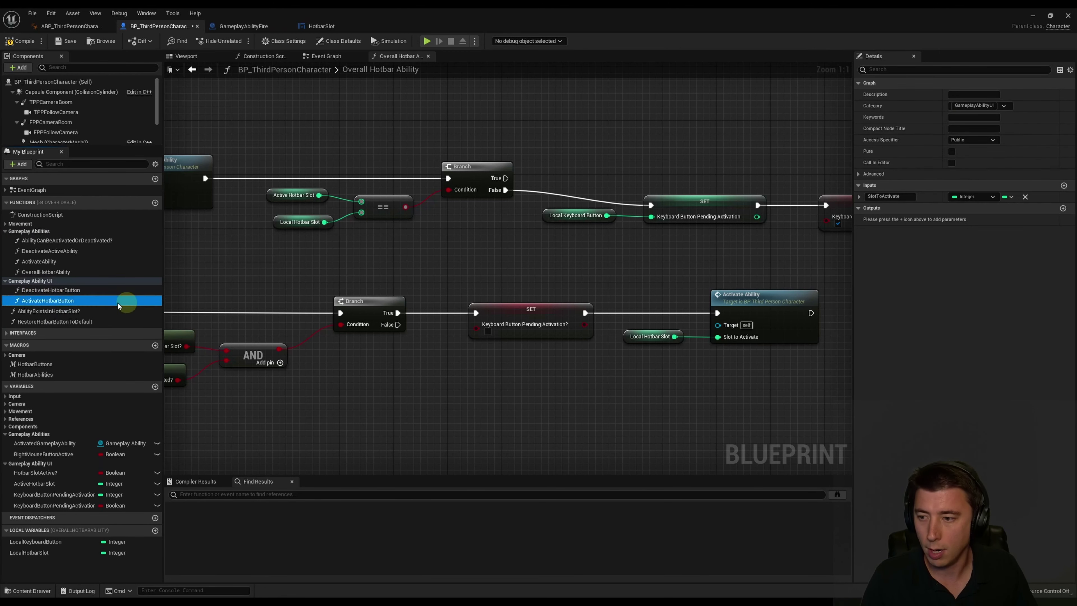
{"action": "left_click", "coordinate": [48, 311]}
{"action": "left_click", "coordinate": [990, 106]}
{"action": "left_click", "coordinate": [971, 139]}
{"action": "left_click", "coordinate": [55, 322]}
{"action": "left_click", "coordinate": [991, 106]}
{"action": "left_click", "coordinate": [970, 139]}
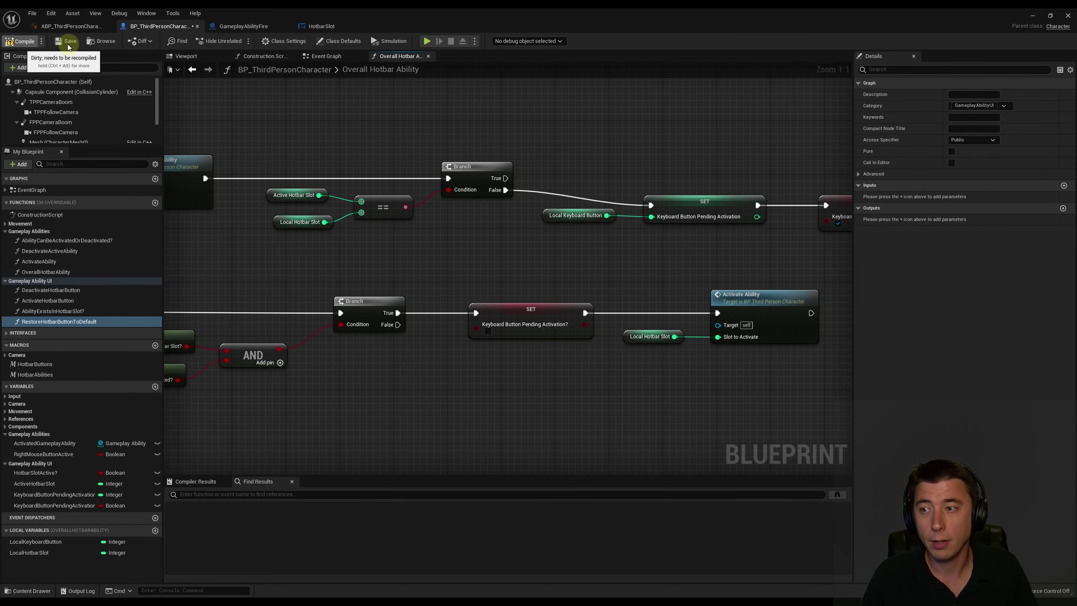
{"action": "left_click", "coordinate": [427, 40]}
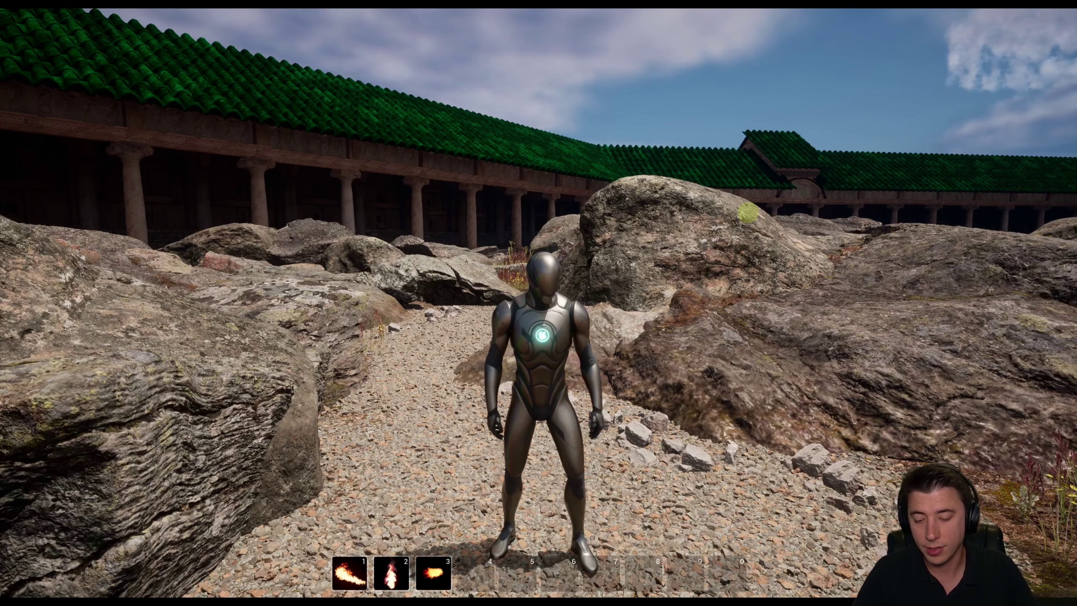
Walk toward the red rocks casting fireballs with key 3, then return to the HotbarSlot widget
{"action": "key", "text": "w"}
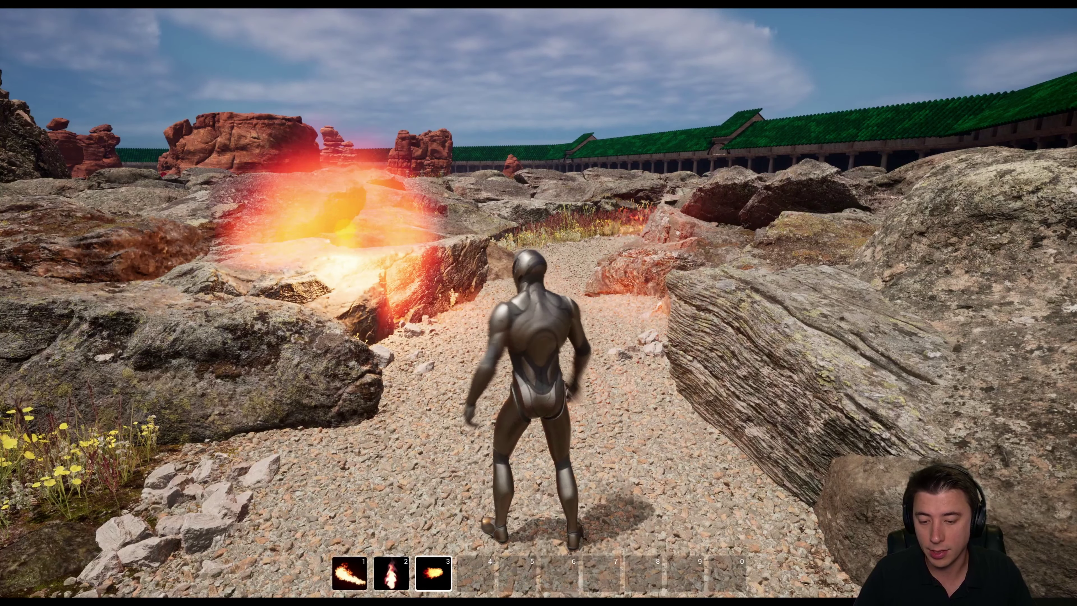
{"action": "key", "text": "3"}
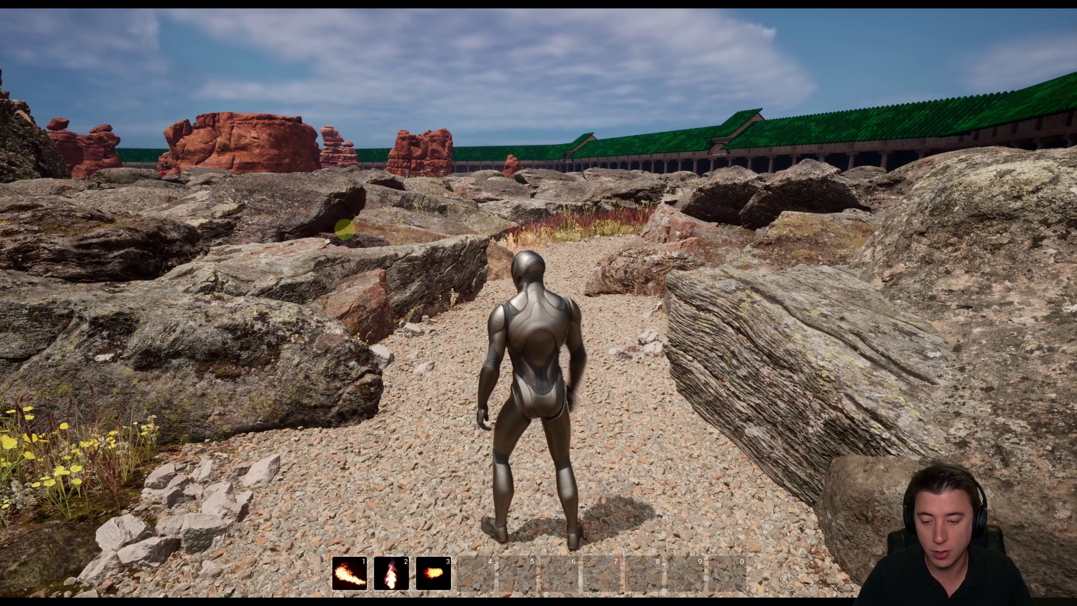
{"action": "key", "text": "3"}
{"action": "key", "text": "3"}
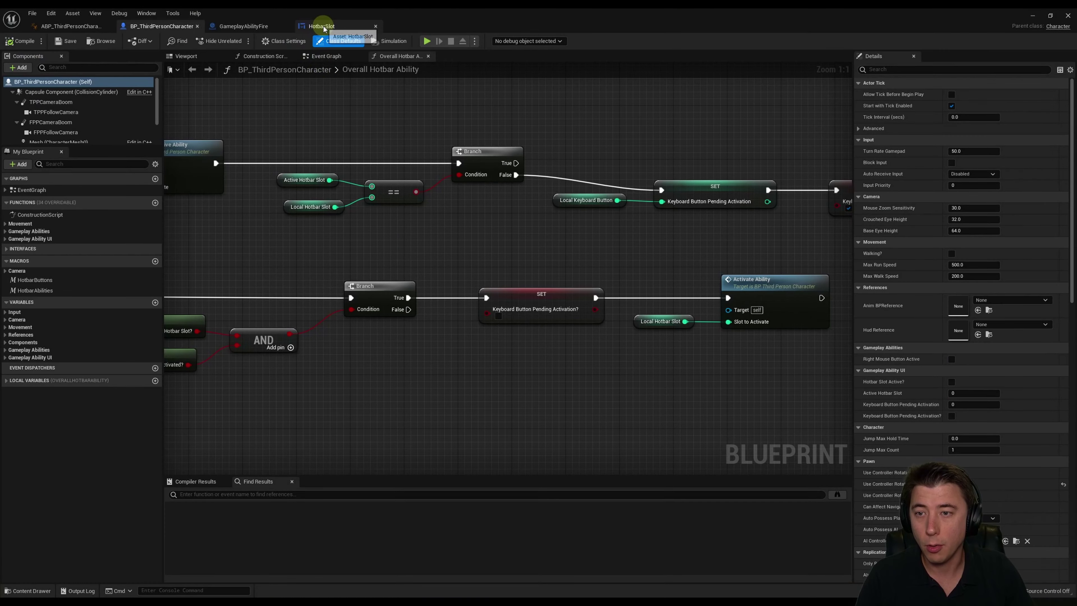
{"action": "left_click", "coordinate": [324, 26]}
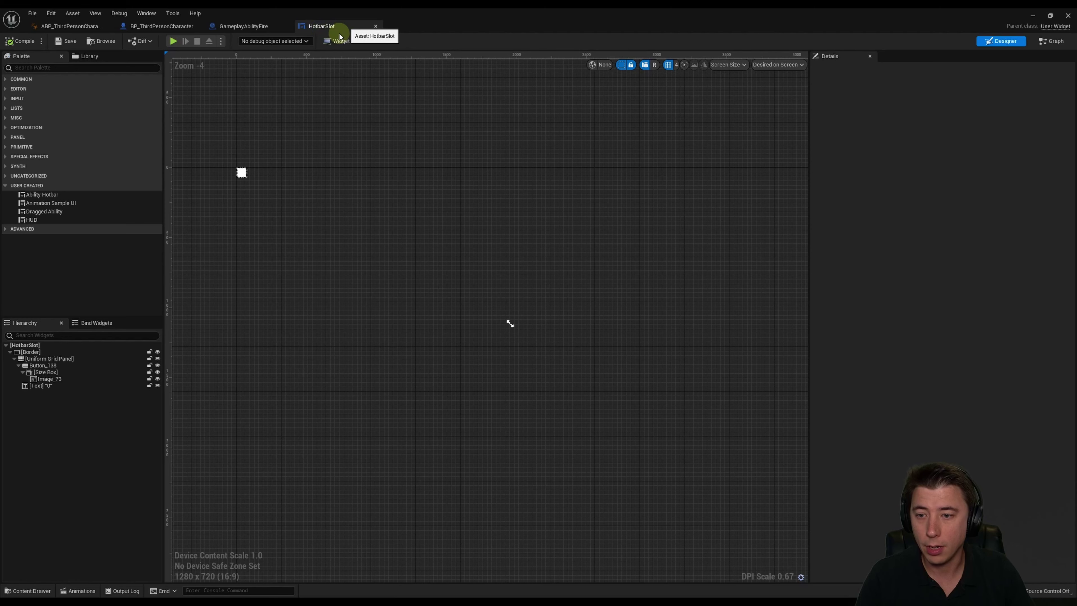
Duplicate ActivatedAbilityStyle as CannotActivateStyle, then compile and save
{"action": "left_click", "coordinate": [1052, 40]}
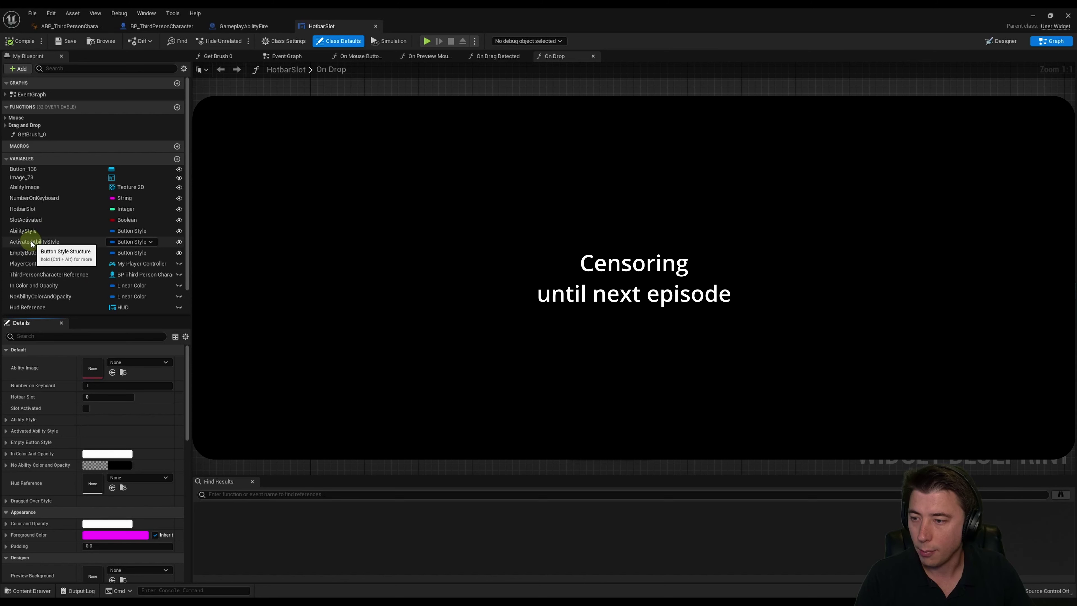
{"action": "left_click", "coordinate": [33, 243]}
{"action": "right_click", "coordinate": [34, 245]}
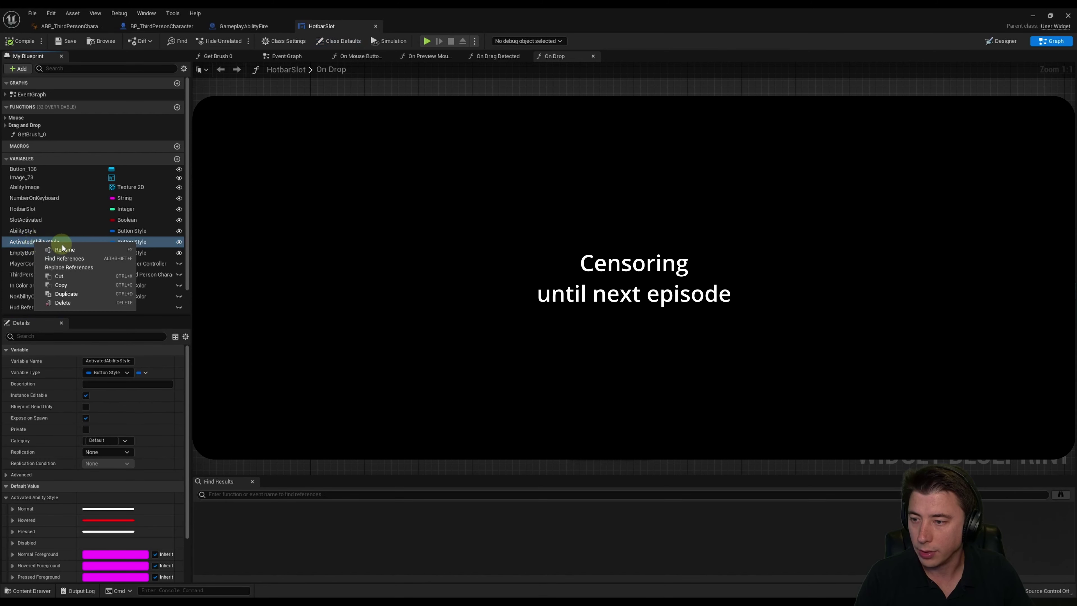
{"action": "left_click", "coordinate": [66, 294]}
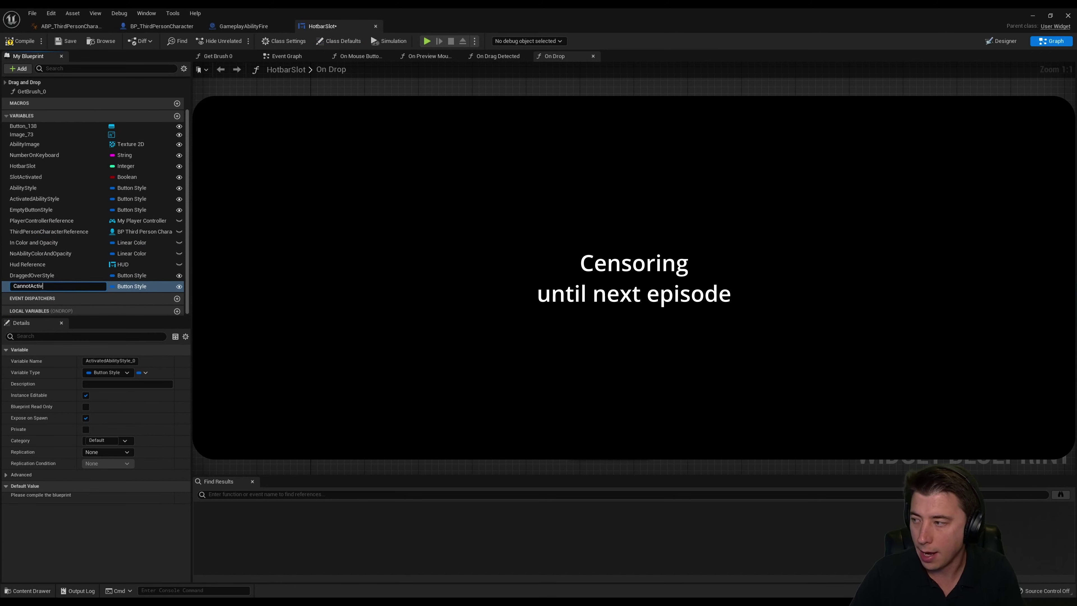
{"action": "type", "text": "le"}
{"action": "key", "text": "Return"}
{"action": "left_click", "coordinate": [20, 40]}
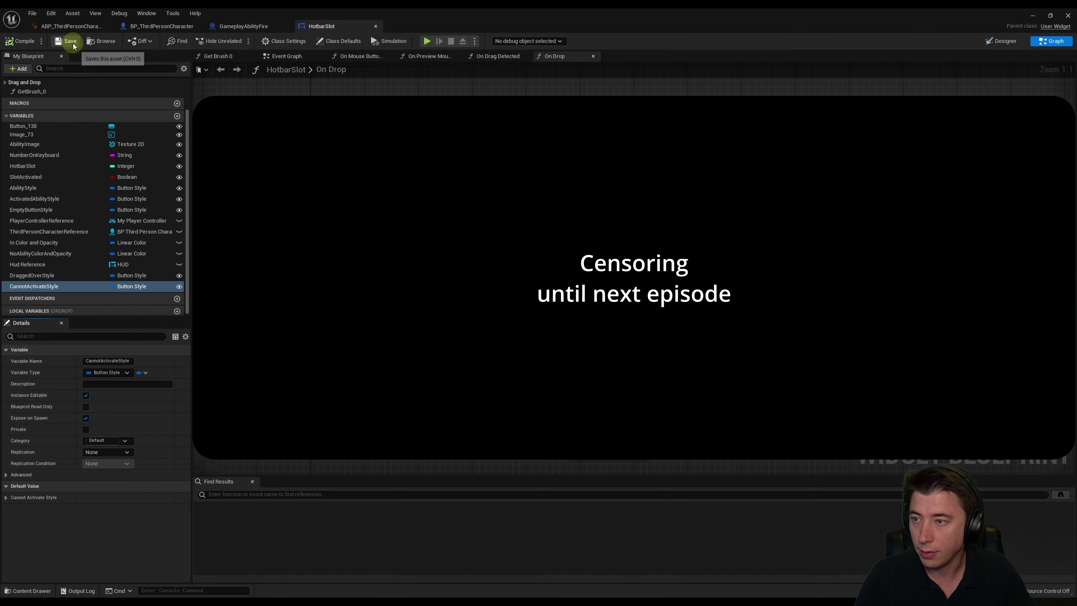
{"action": "left_click", "coordinate": [65, 41]}
Set CannotActivateStyle's Normal tint to red (1, 0, 0, 1), then compile and save
{"action": "left_click", "coordinate": [7, 496]}
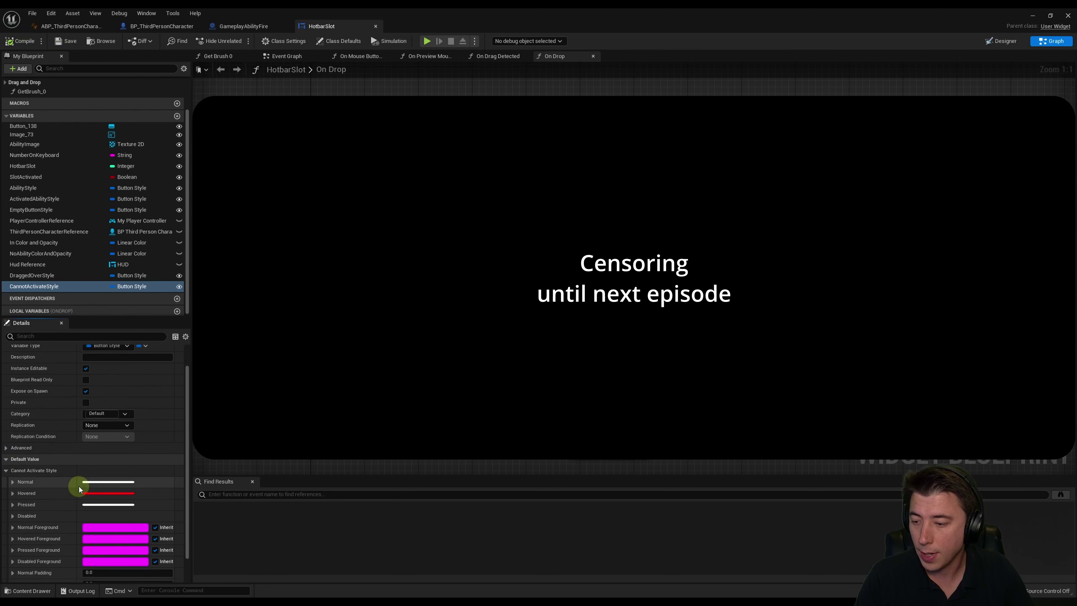
{"action": "scroll", "coordinate": [80, 484], "scroll_direction": "down", "scroll_amount": 3}
{"action": "left_click", "coordinate": [13, 452]}
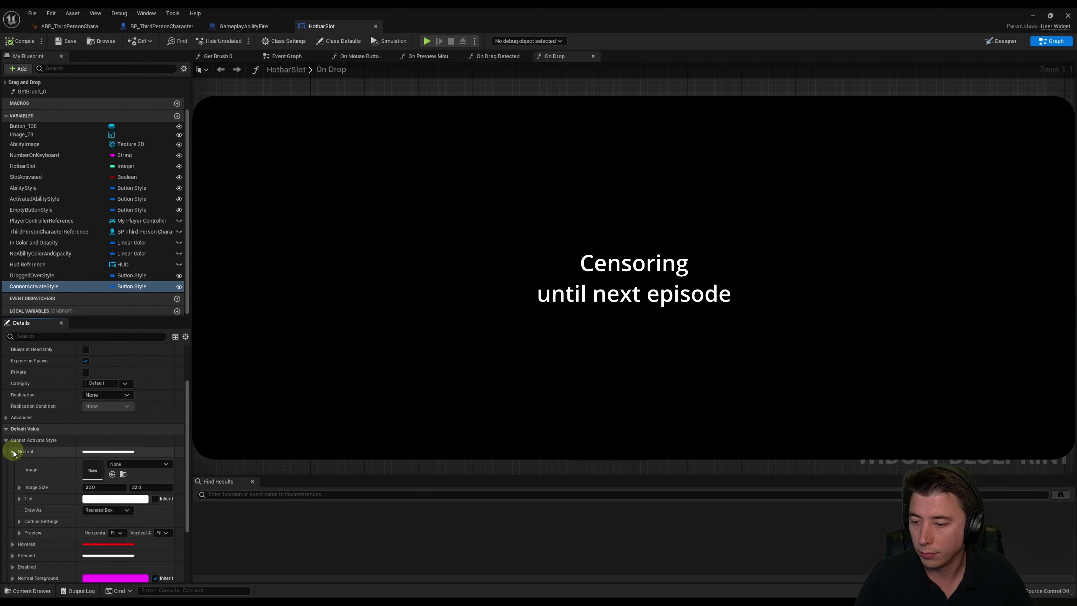
{"action": "scroll", "coordinate": [42, 484], "scroll_direction": "down", "scroll_amount": 2}
{"action": "left_click", "coordinate": [19, 459]}
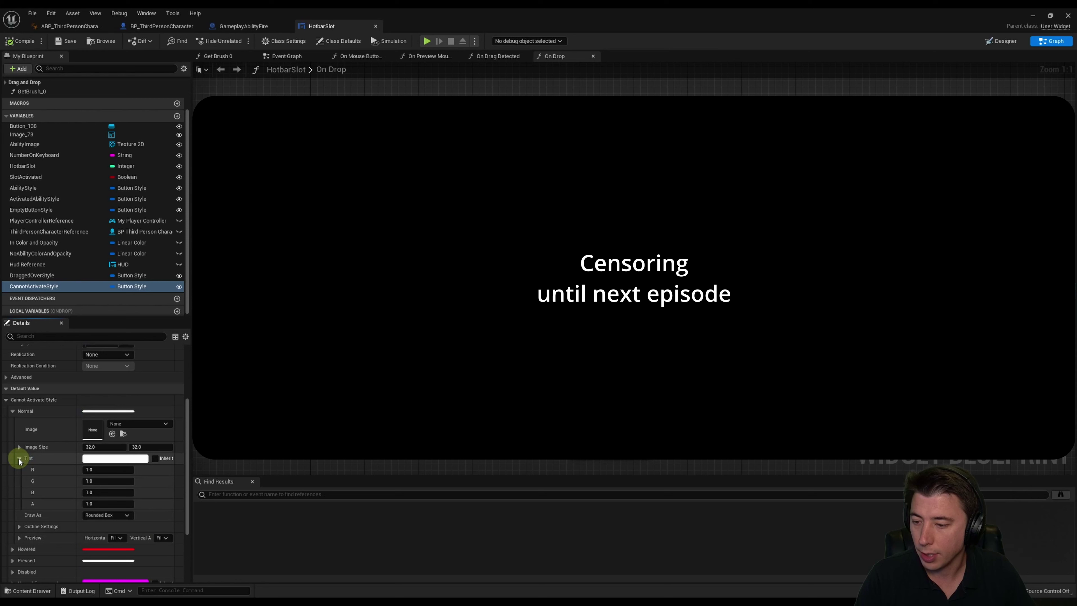
{"action": "left_click", "coordinate": [95, 481]}
{"action": "type", "text": "0"}
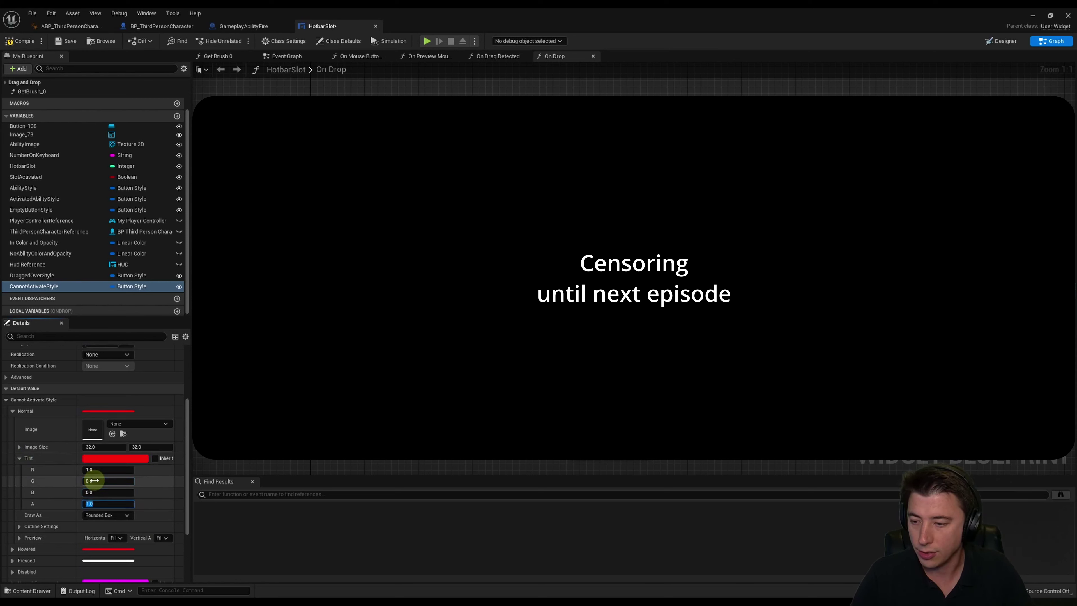
{"action": "left_click", "coordinate": [19, 40]}
{"action": "left_click", "coordinate": [66, 40]}
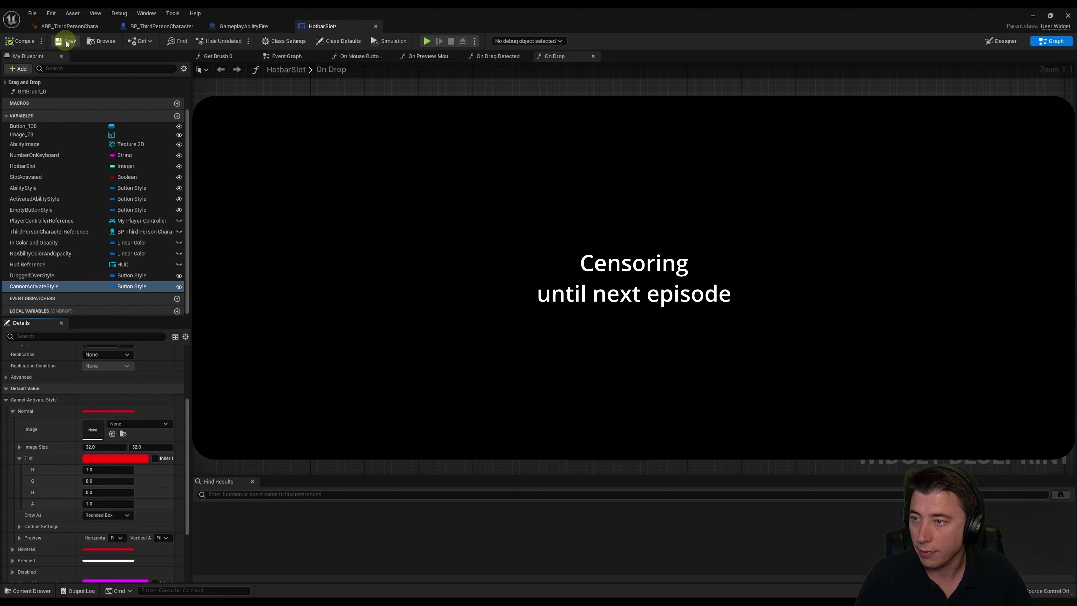
Duplicate CannotActivateStyle as CannotActivateStyleNoAbility and compile
{"action": "right_click", "coordinate": [35, 288]}
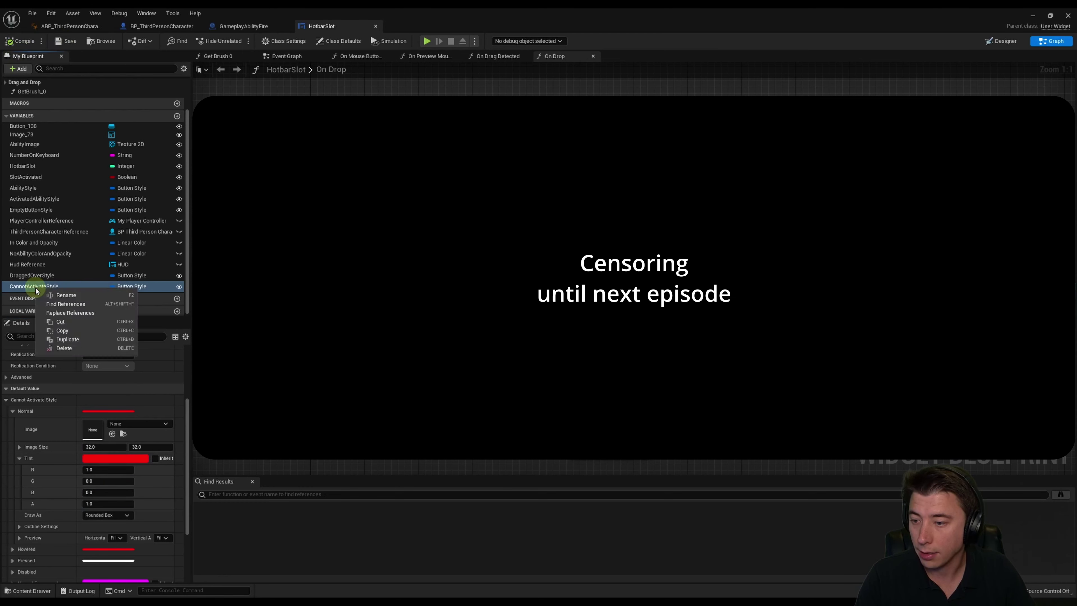
{"action": "left_click", "coordinate": [63, 338]}
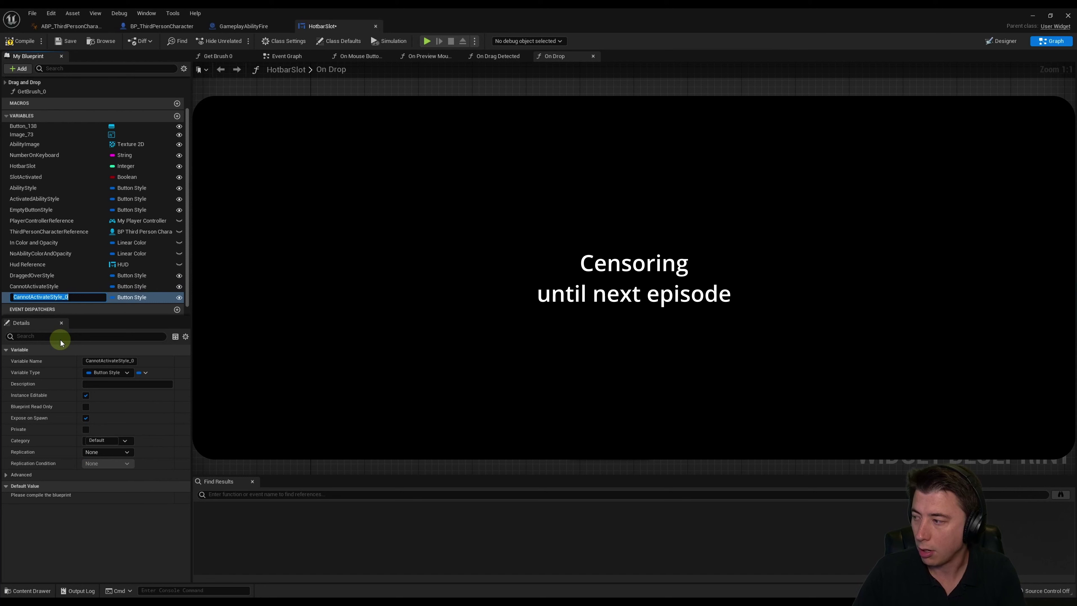
{"action": "type", "text": "CannotActivateStyleNoAbili"}
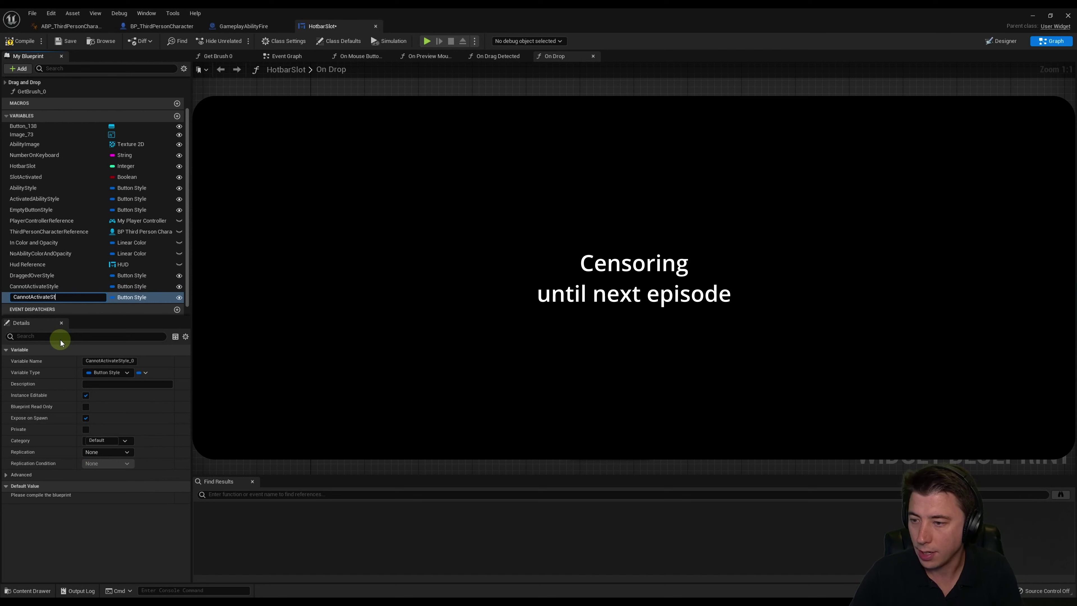
{"action": "type", "text": "ty"}
{"action": "key", "text": "Return"}
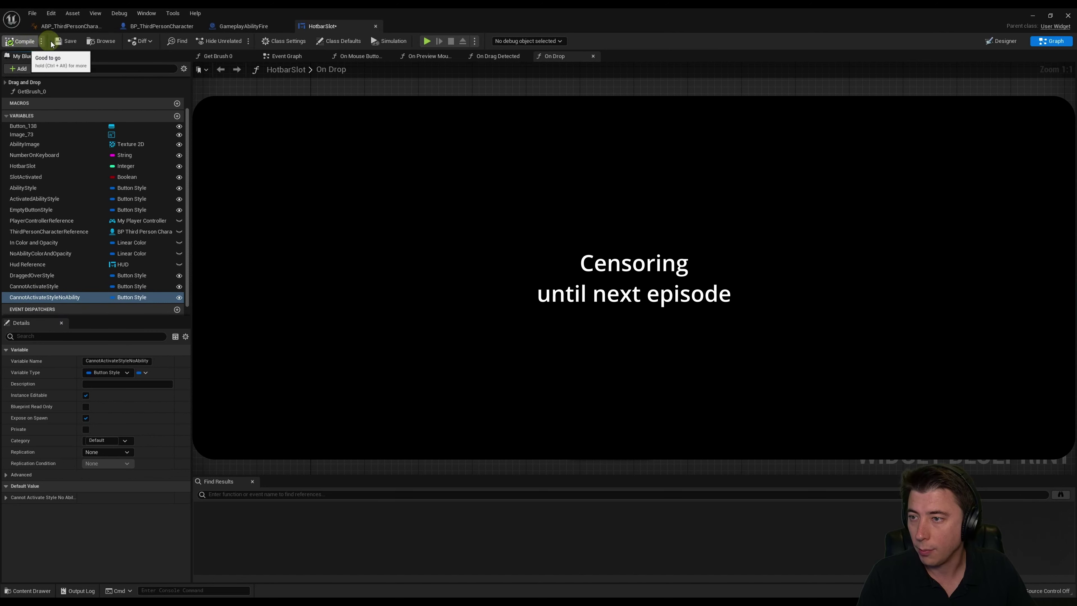
{"action": "left_click", "coordinate": [20, 41]}
Set CannotActivateStyleNoAbility's Normal tint alpha to 0.3 and save
{"action": "scroll", "coordinate": [75, 490], "scroll_direction": "down", "scroll_amount": 3}
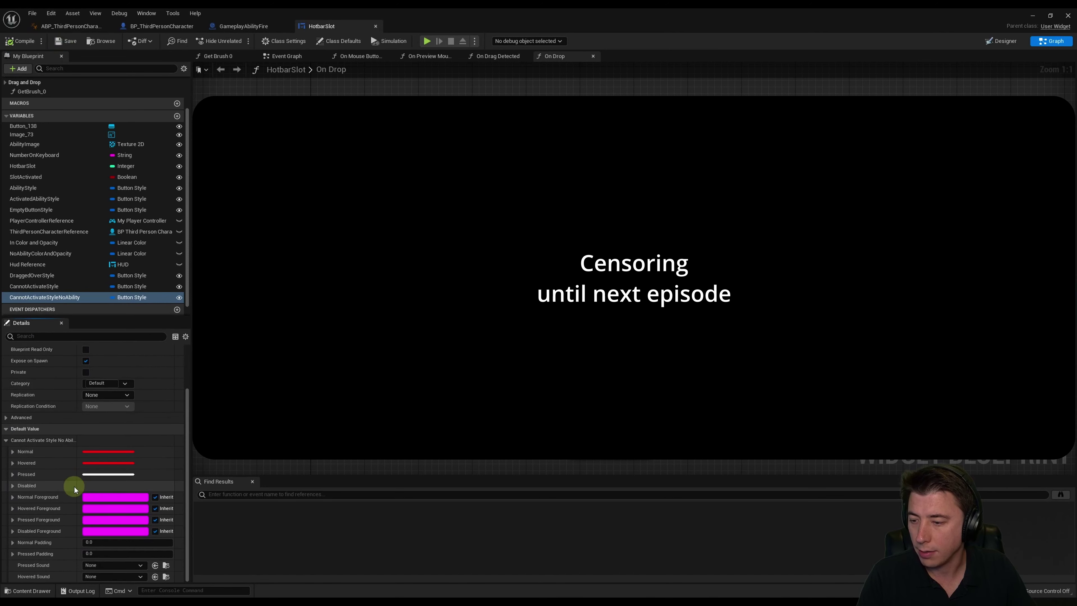
{"action": "left_click", "coordinate": [11, 453]}
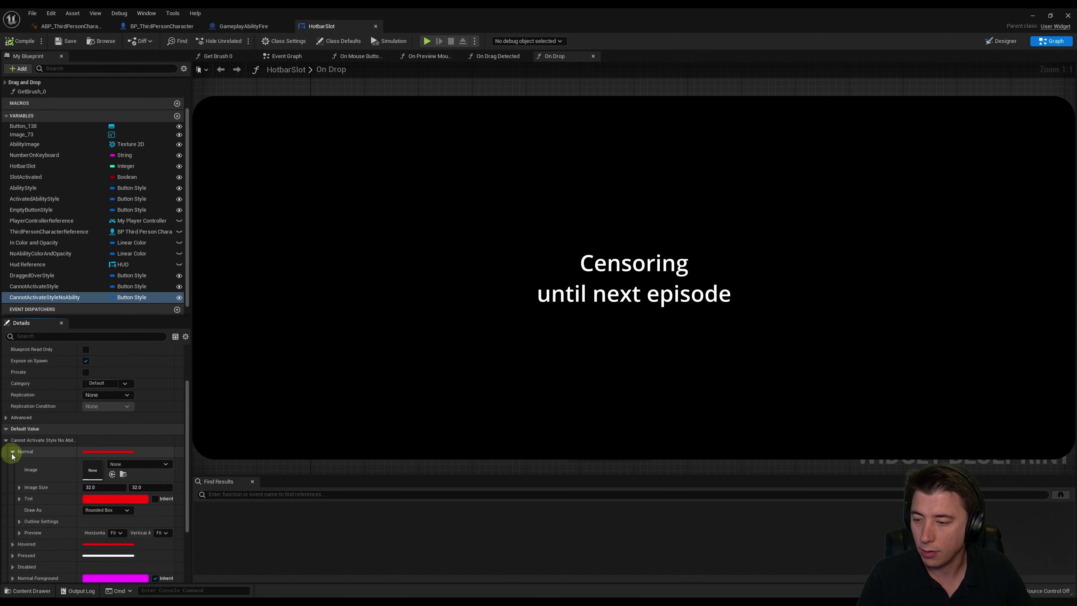
{"action": "scroll", "coordinate": [62, 486], "scroll_direction": "down", "scroll_amount": 1}
{"action": "left_click", "coordinate": [19, 485]}
{"action": "type", "text": "0.3"}
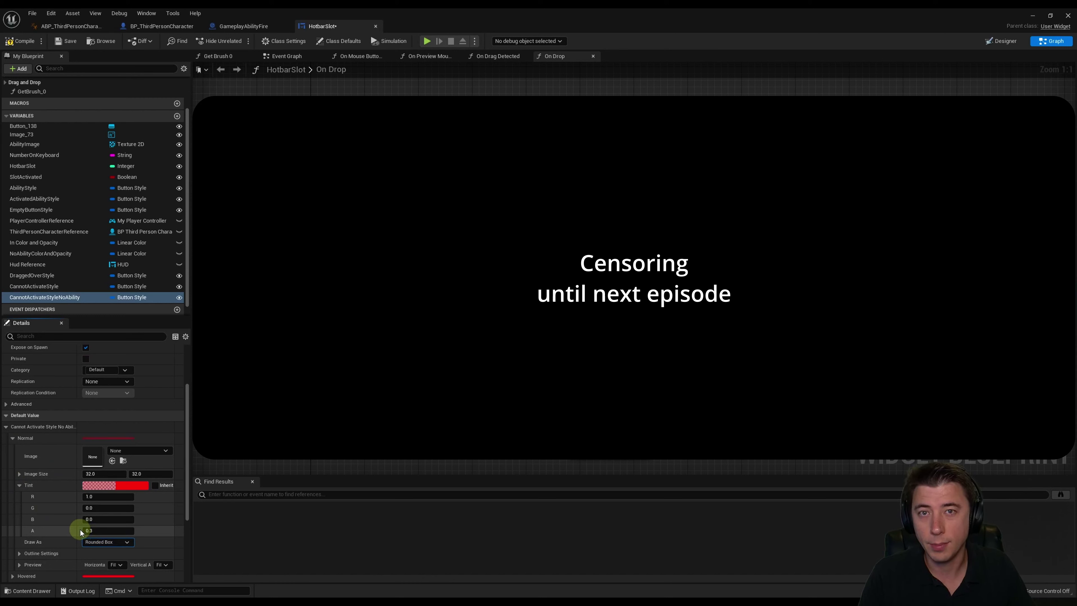
{"action": "left_click", "coordinate": [65, 41]}
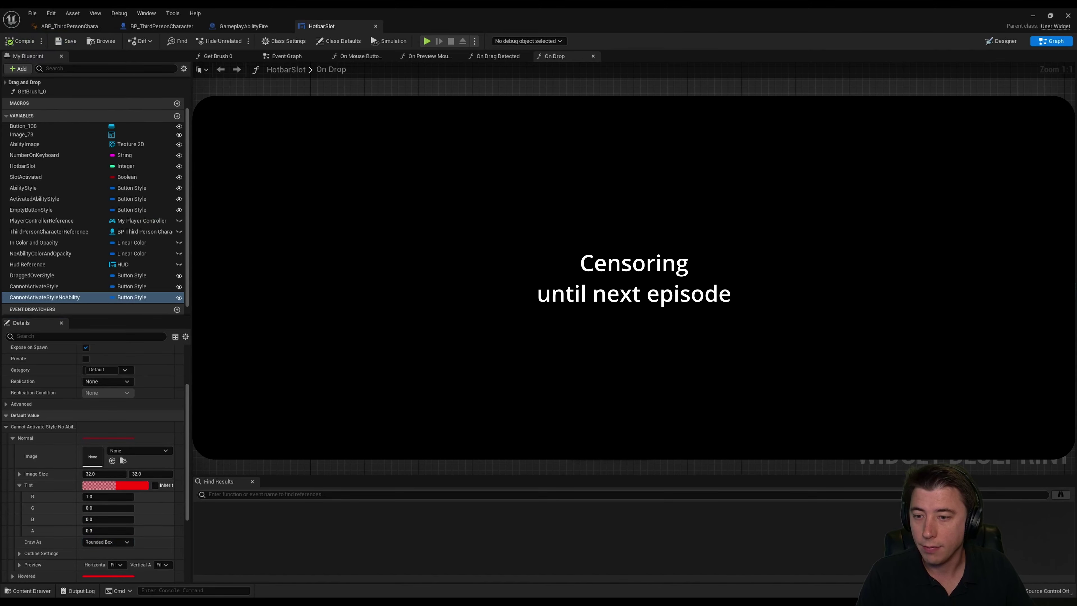
Add a custom event named CannotActivate to the HotbarSlot event graph
{"action": "left_click", "coordinate": [282, 58]}
{"action": "scroll", "coordinate": [384, 354], "scroll_direction": "down", "scroll_amount": 5}
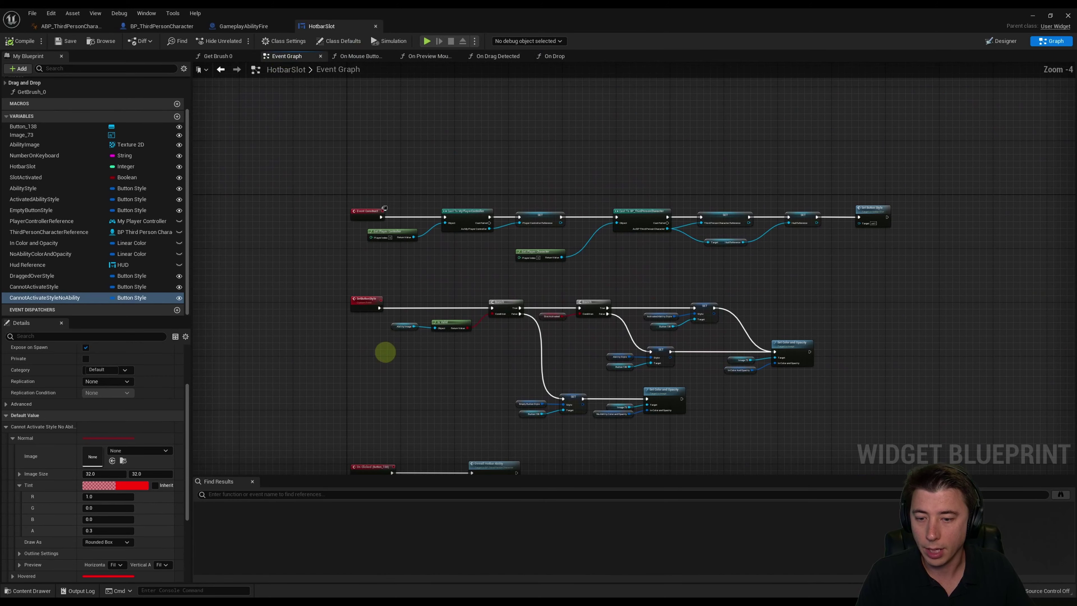
{"action": "right_click_drag", "start_coordinate": [384, 354], "coordinate": [389, 320]}
{"action": "scroll", "coordinate": [384, 297], "scroll_direction": "up", "scroll_amount": 4}
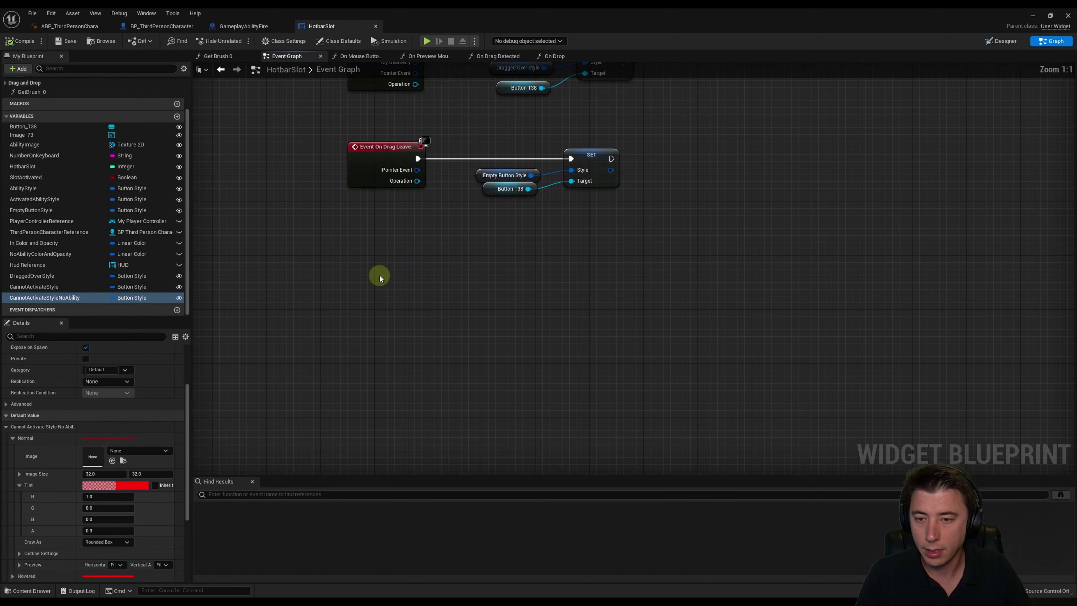
{"action": "right_click", "coordinate": [373, 284]}
{"action": "type", "text": "custom"}
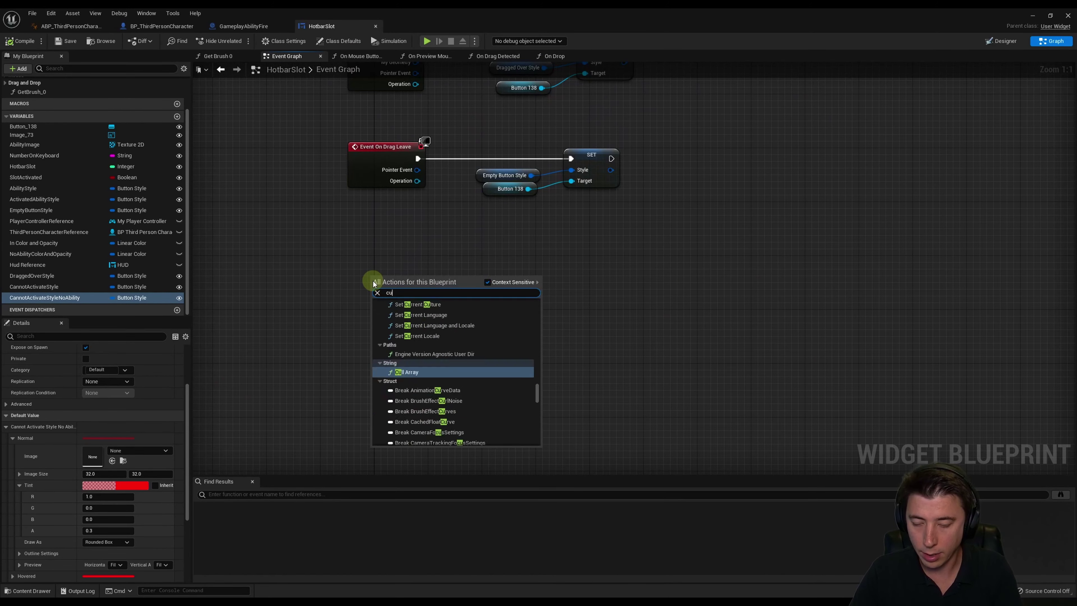
{"action": "key", "text": "Return"}
{"action": "type", "text": "CannotActivate"}
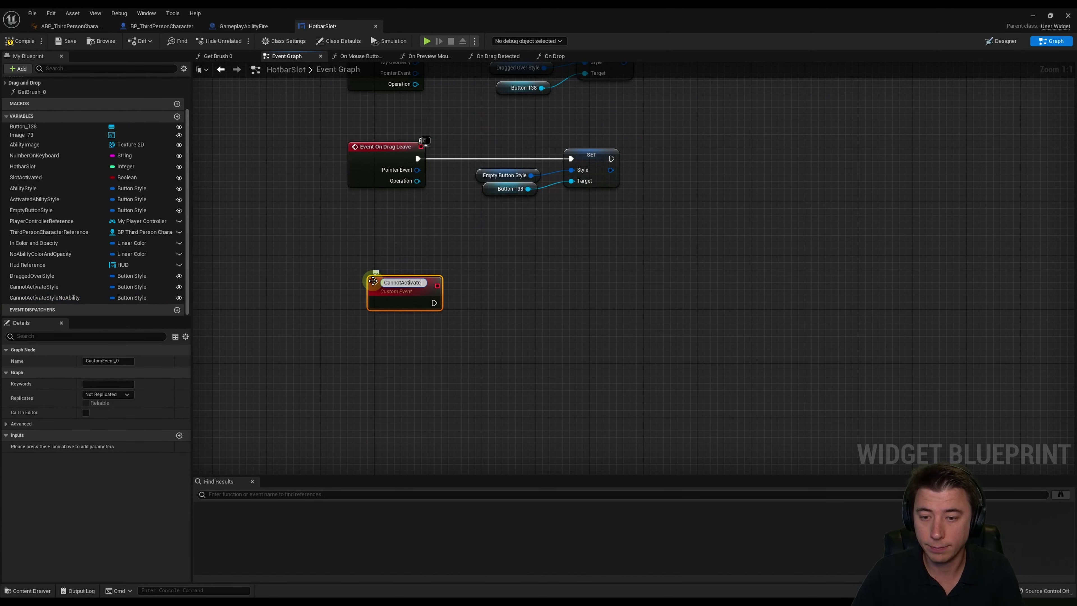
{"action": "key", "text": "Return"}
Select the SET style and Set Color and Opacity nodes and paste copies beside CannotActivate
{"action": "scroll", "coordinate": [485, 274], "scroll_direction": "down", "scroll_amount": 1}
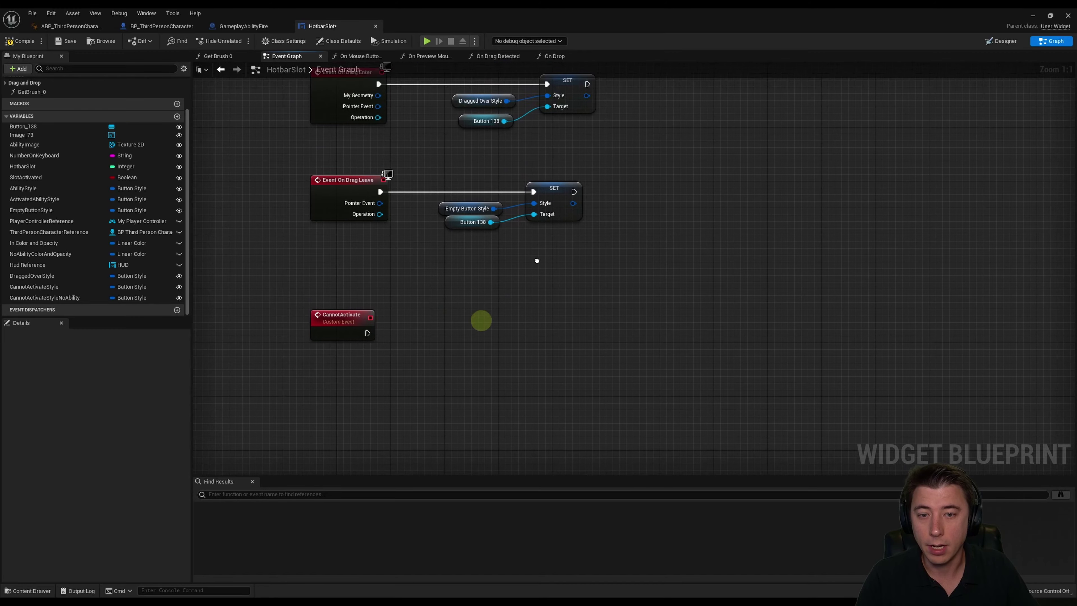
{"action": "scroll", "coordinate": [546, 260], "scroll_direction": "down", "scroll_amount": 2}
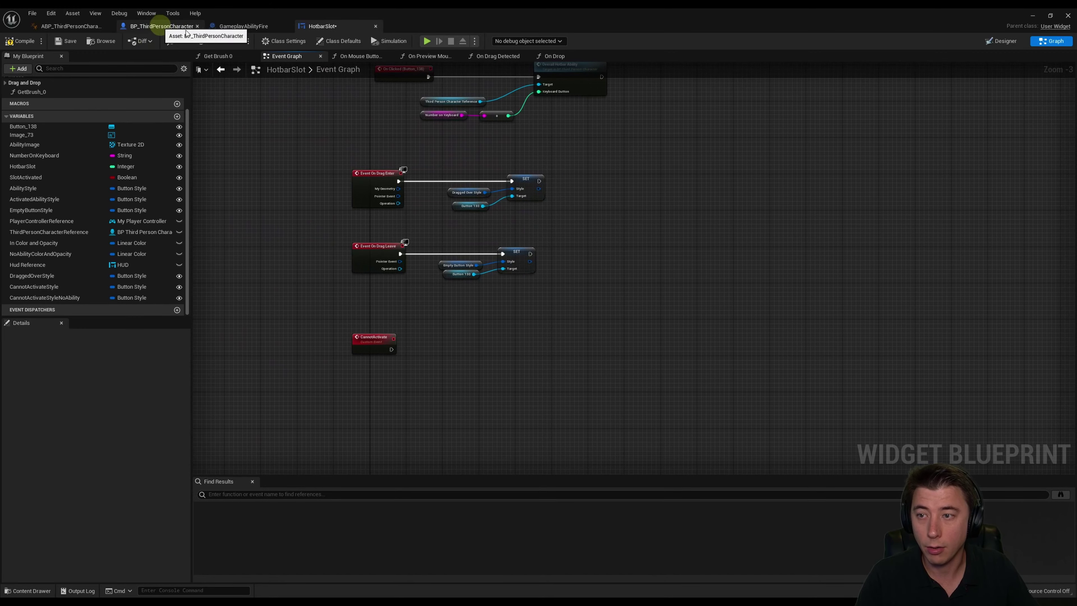
{"action": "right_click_drag", "start_coordinate": [533, 229], "coordinate": [550, 197]}
{"action": "scroll", "coordinate": [550, 197], "scroll_direction": "up", "scroll_amount": 1}
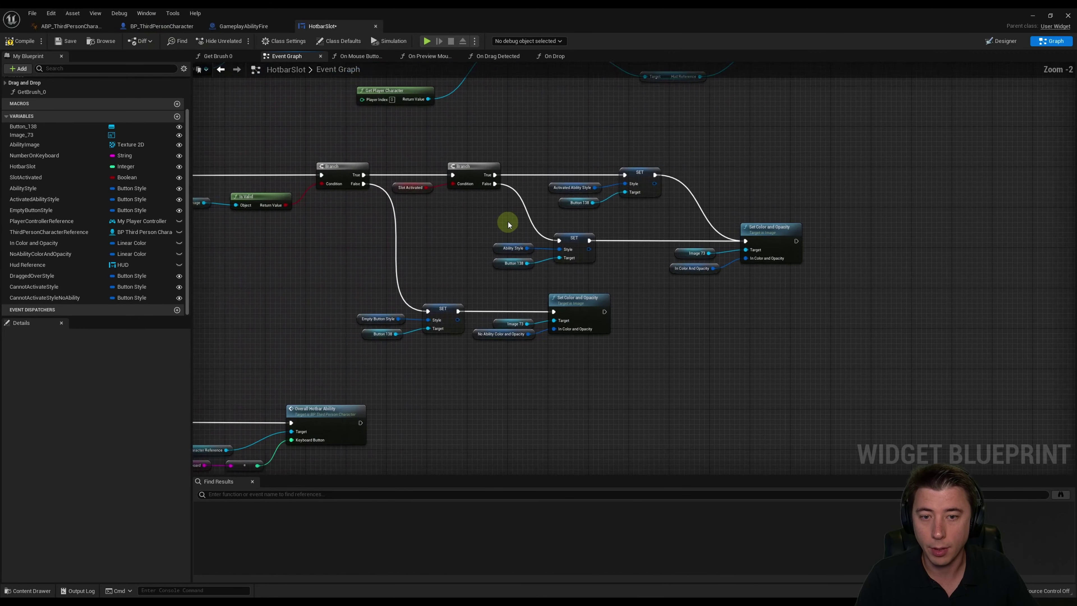
{"action": "scroll", "coordinate": [632, 211], "scroll_direction": "up", "scroll_amount": 1}
{"action": "scroll", "coordinate": [588, 229], "scroll_direction": "up", "scroll_amount": 1}
{"action": "right_click_drag", "start_coordinate": [570, 234], "coordinate": [679, 171]}
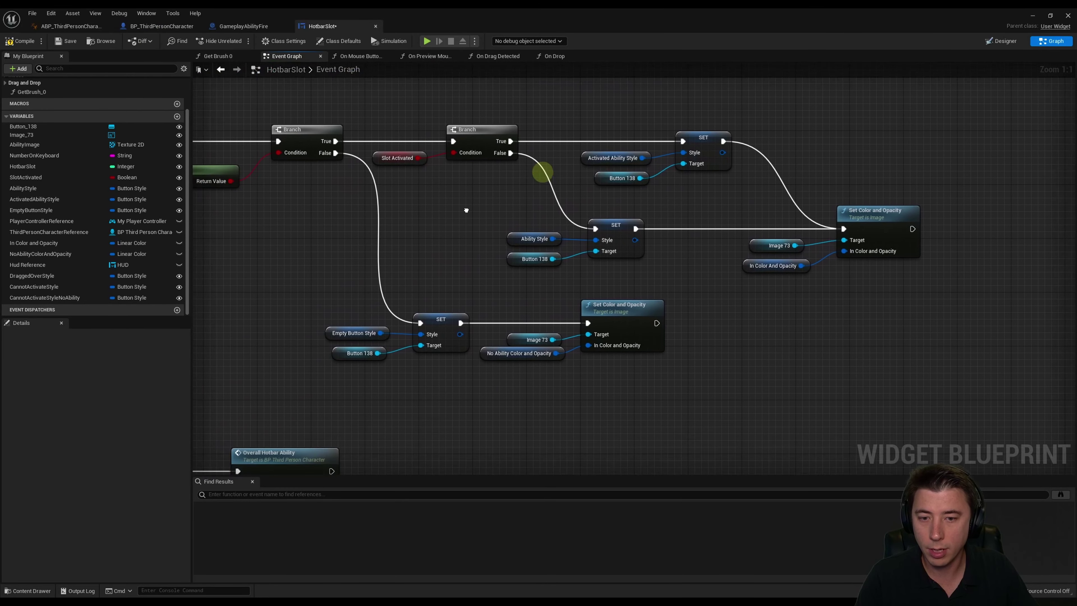
{"action": "left_click_drag", "start_coordinate": [336, 174], "coordinate": [970, 350]}
{"action": "left_click", "coordinate": [513, 383]}
{"action": "scroll", "coordinate": [514, 383], "scroll_direction": "down", "scroll_amount": 4}
{"action": "right_click_drag", "start_coordinate": [534, 289], "coordinate": [529, 239]}
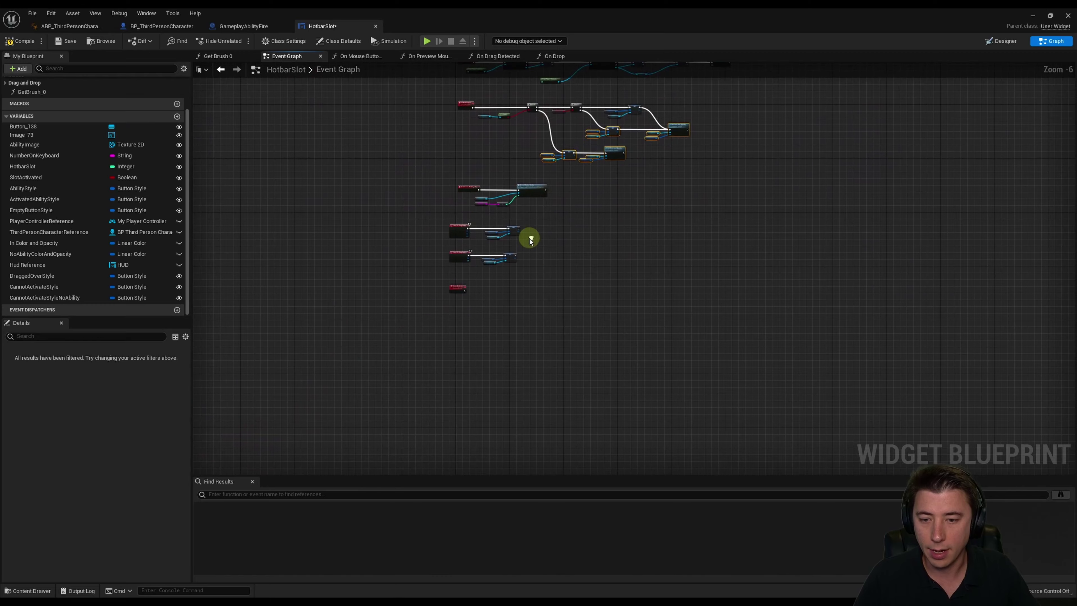
{"action": "scroll", "coordinate": [509, 294], "scroll_direction": "up", "scroll_amount": 2}
{"action": "scroll", "coordinate": [590, 270], "scroll_direction": "up", "scroll_amount": 2}
{"action": "key", "text": "ctrl+v"}
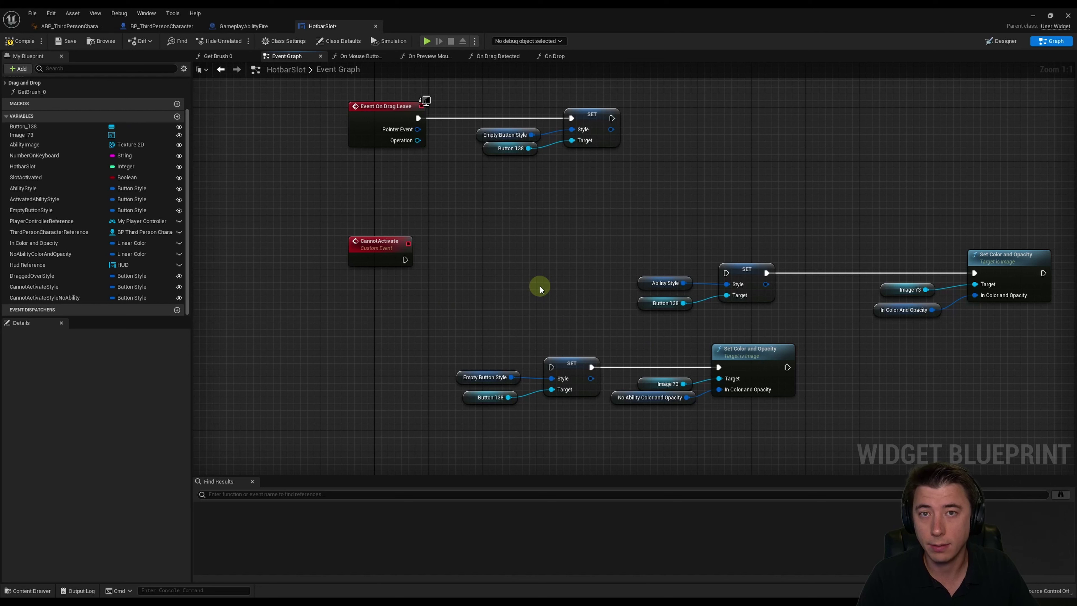
Add an Ability Image Is Valid check feeding a Branch, run from the CannotActivate event
{"action": "mouse_move", "coordinate": [24, 144]}
{"action": "left_mouse_down", "text": "ctrl"}
{"action": "mouse_move", "coordinate": [425, 319]}
{"action": "mouse_move", "coordinate": [440, 290]}
{"action": "left_mouse_up", "text": "ctrl"}
{"action": "type", "text": "is valid"}
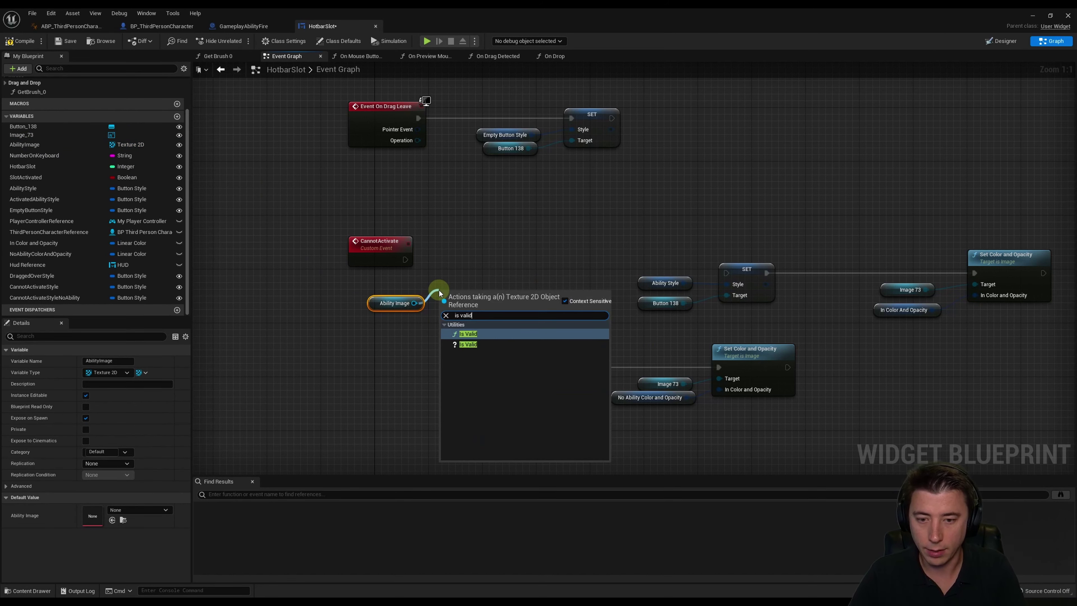
{"action": "key", "text": "Return"}
{"action": "left_click_drag", "start_coordinate": [518, 306], "coordinate": [550, 250]}
{"action": "type", "text": "branch"}
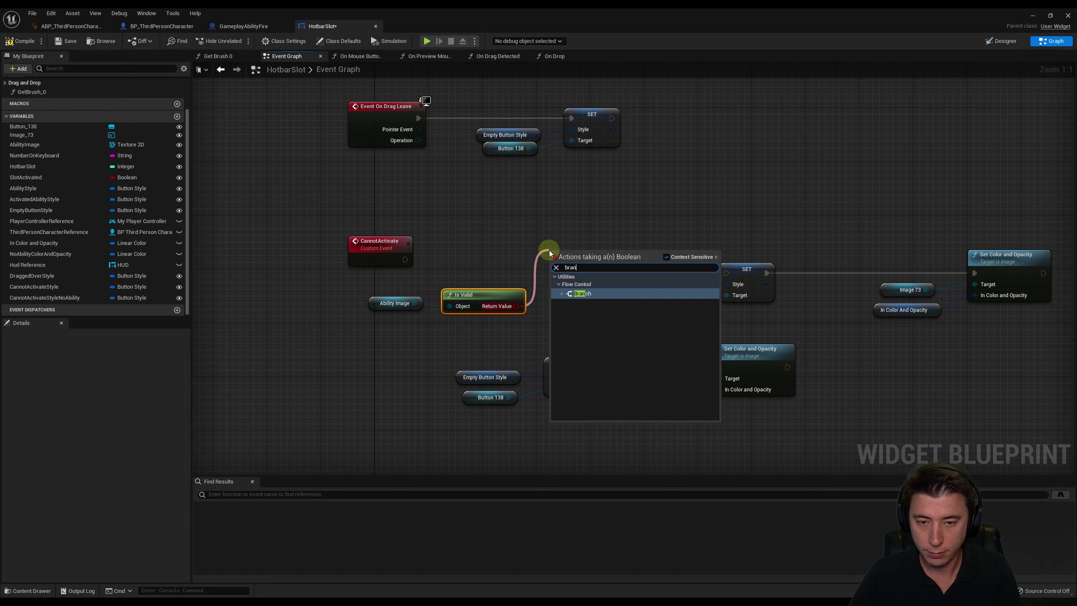
{"action": "key", "text": "Return"}
{"action": "left_click_drag", "start_coordinate": [557, 266], "coordinate": [405, 260]}
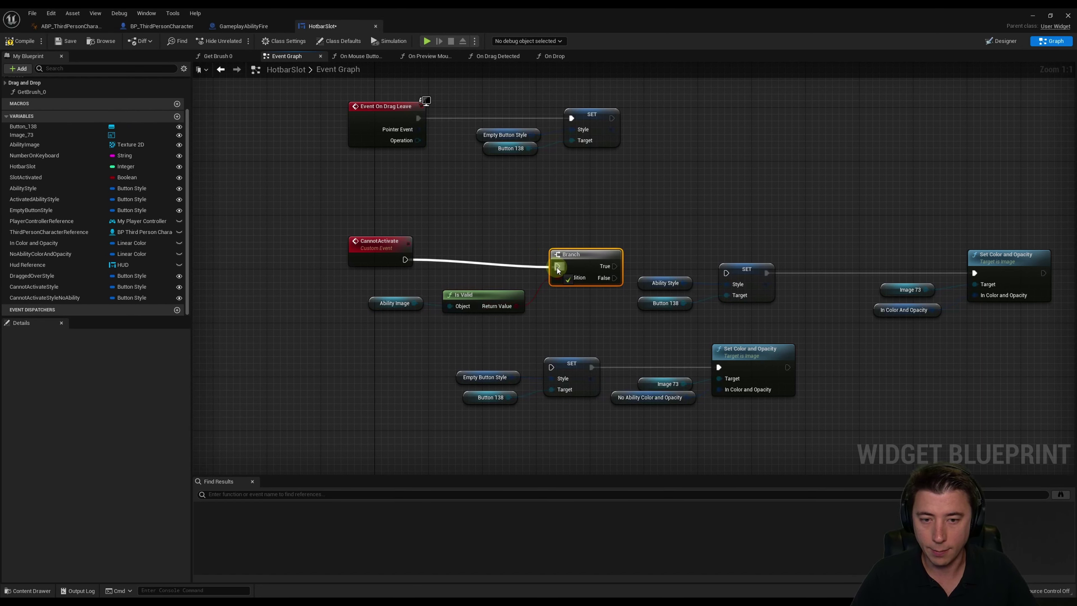
Shift the pasted nodes right and swap the upper SET's Ability Style for Cannot Activate Style
{"action": "left_click_drag", "start_coordinate": [456, 359], "coordinate": [805, 445]}
{"action": "left_click_drag", "start_coordinate": [583, 364], "coordinate": [805, 370]}
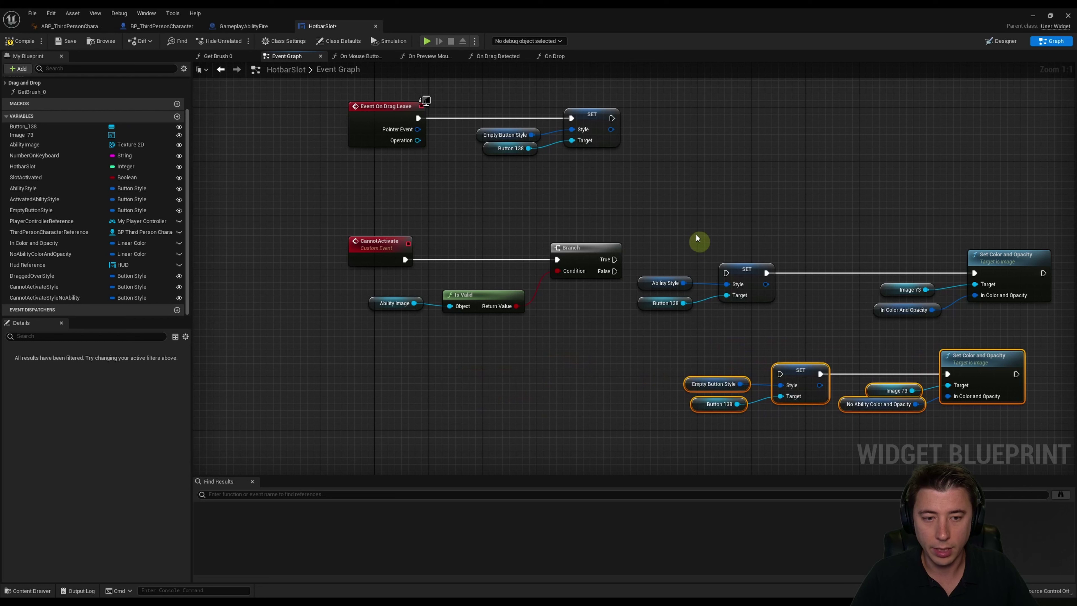
{"action": "mouse_move", "coordinate": [697, 241]}
{"action": "left_mouse_down", "text": "shift"}
{"action": "mouse_move", "coordinate": [885, 385]}
{"action": "mouse_move", "coordinate": [993, 384]}
{"action": "left_mouse_up", "text": "shift"}
{"action": "right_click_drag", "start_coordinate": [754, 286], "coordinate": [532, 257]}
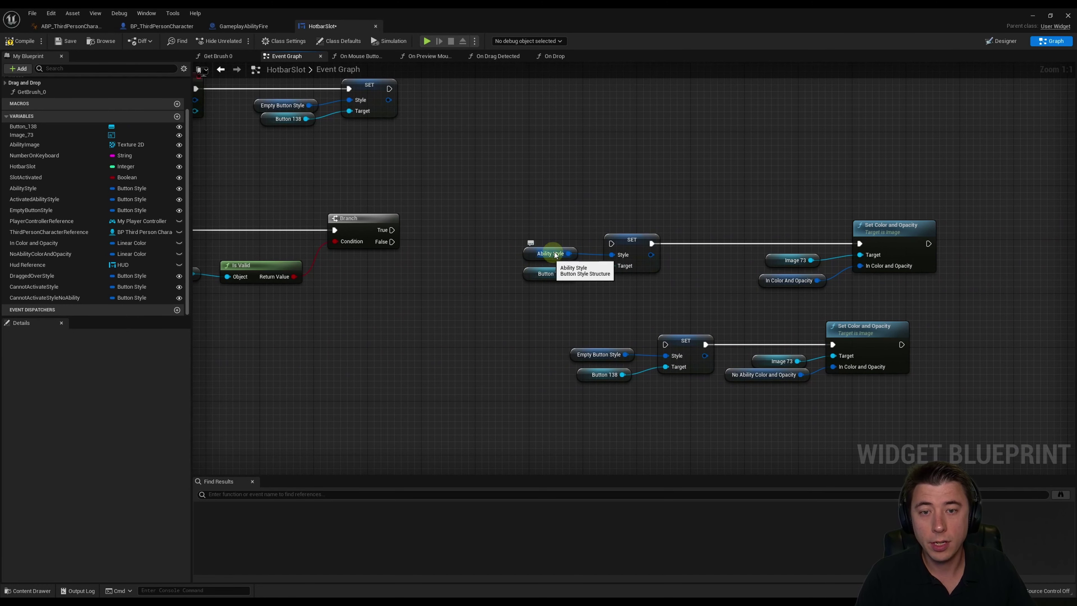
{"action": "left_click", "coordinate": [535, 254]}
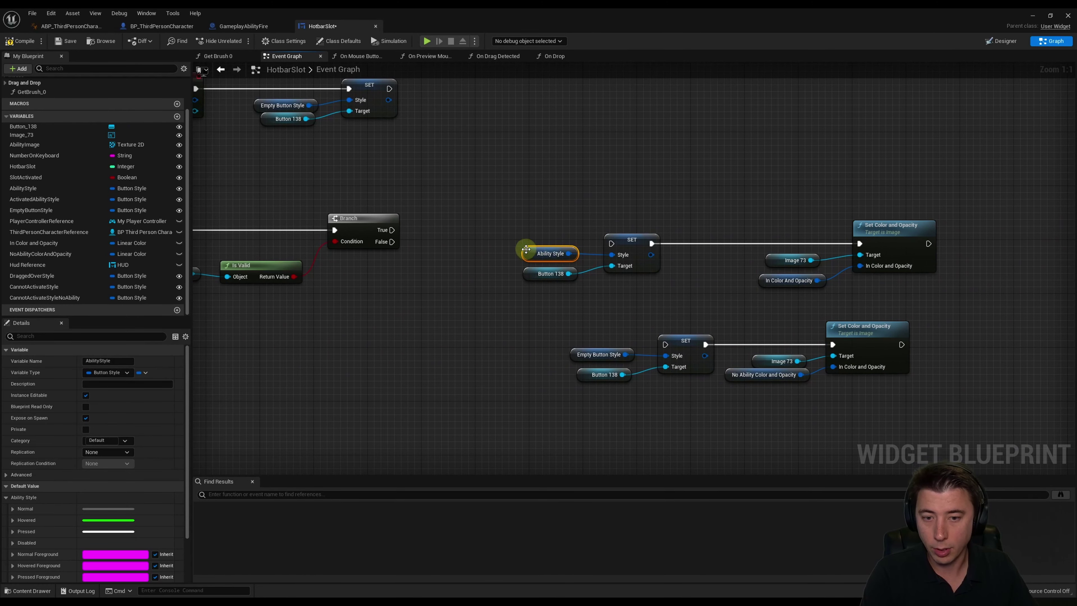
{"action": "key", "text": "Delete"}
{"action": "left_click_drag", "start_coordinate": [46, 287], "coordinate": [510, 246]}
{"action": "left_click", "coordinate": [528, 258]}
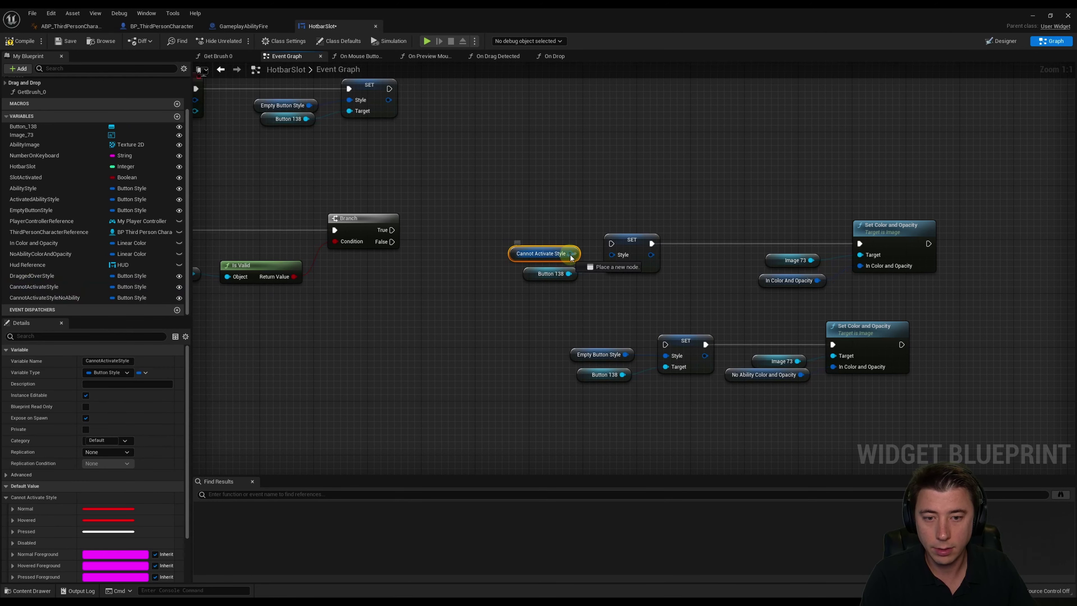
{"action": "left_click_drag", "start_coordinate": [618, 258], "coordinate": [619, 256]}
{"action": "left_click", "coordinate": [595, 330]}
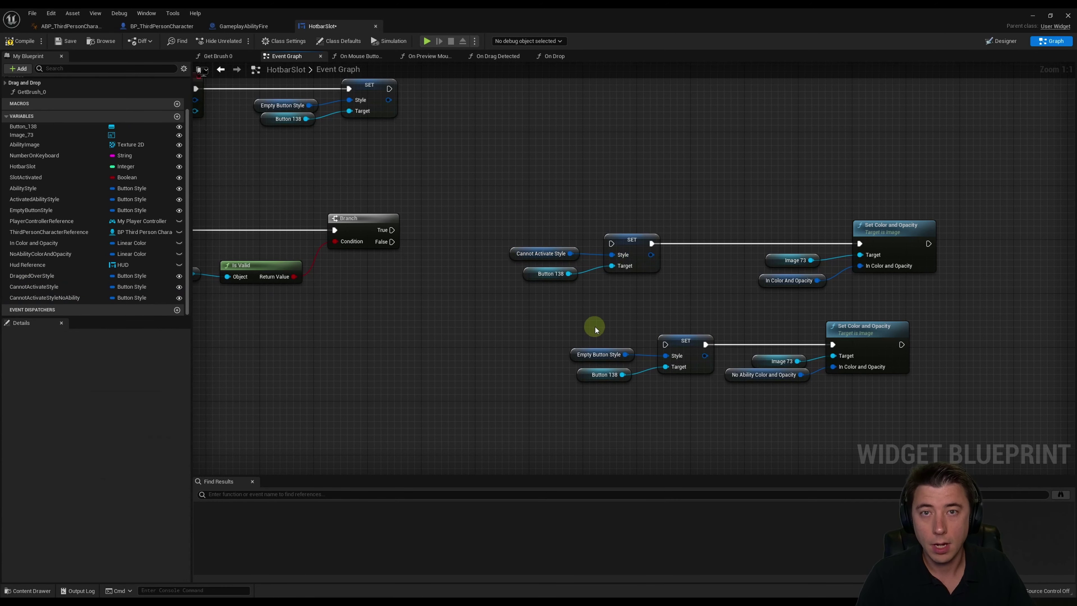
Replace Empty Button Style with CannotActivateStyleNoAbility on the lower SET
{"action": "left_click", "coordinate": [602, 348]}
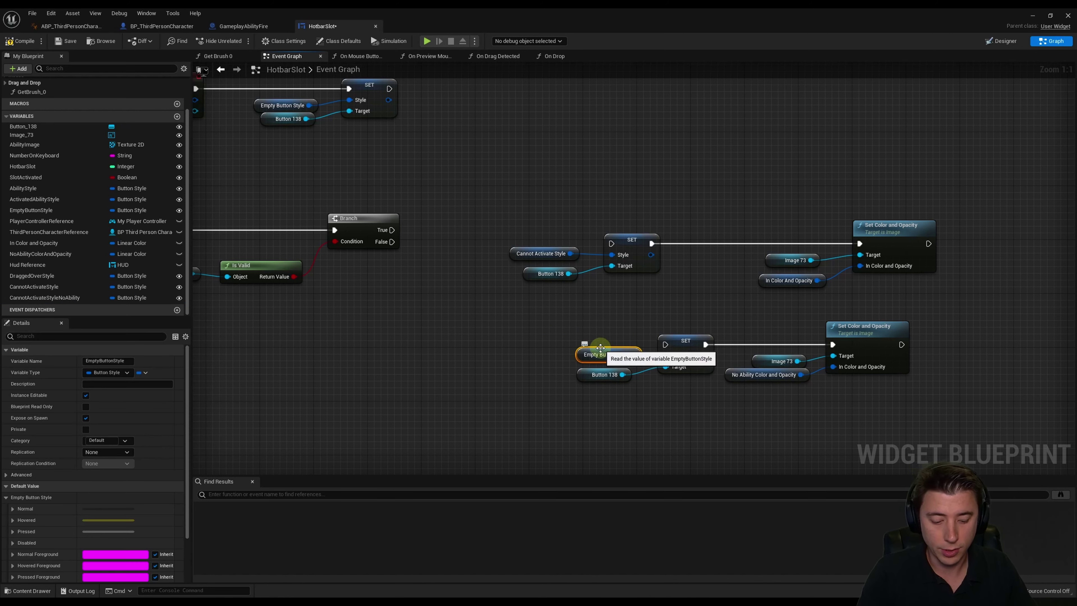
{"action": "key", "text": "Delete"}
{"action": "left_click_drag", "start_coordinate": [45, 297], "coordinate": [666, 356]}
{"action": "left_click", "coordinate": [590, 360]}
{"action": "mouse_move", "coordinate": [504, 293]}
{"action": "left_mouse_down"}
{"action": "mouse_move", "coordinate": [868, 229]}
{"action": "mouse_move", "coordinate": [834, 216]}
{"action": "left_mouse_up"}
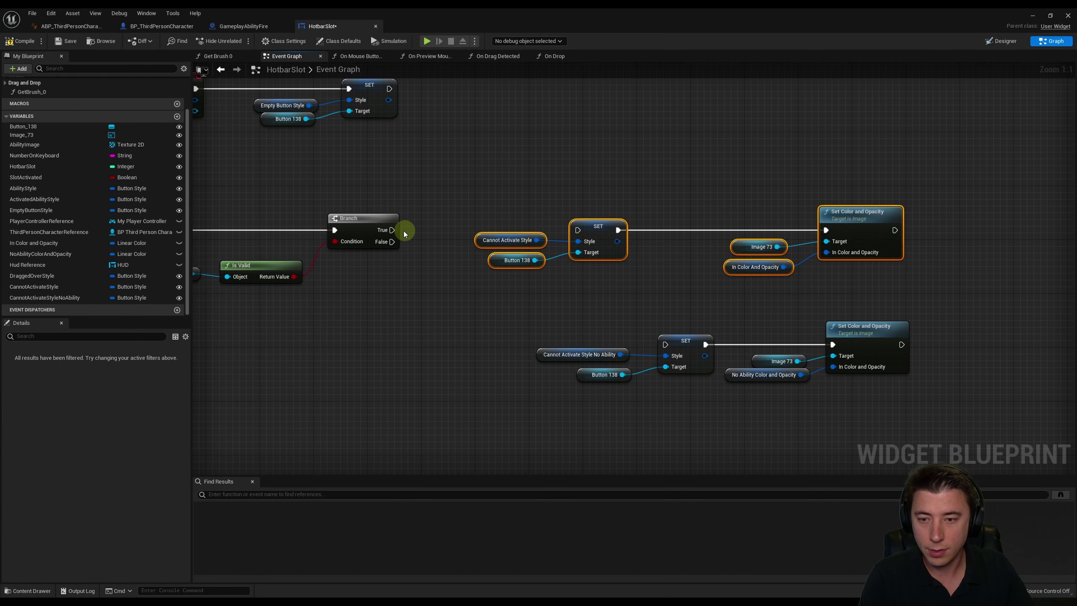
Wire Branch True to the upper SET and False to the lower SET, then tidy the nodes
{"action": "mouse_move", "coordinate": [392, 230]}
{"action": "left_mouse_down"}
{"action": "mouse_move", "coordinate": [578, 230]}
{"action": "mouse_move", "coordinate": [665, 344]}
{"action": "left_mouse_up"}
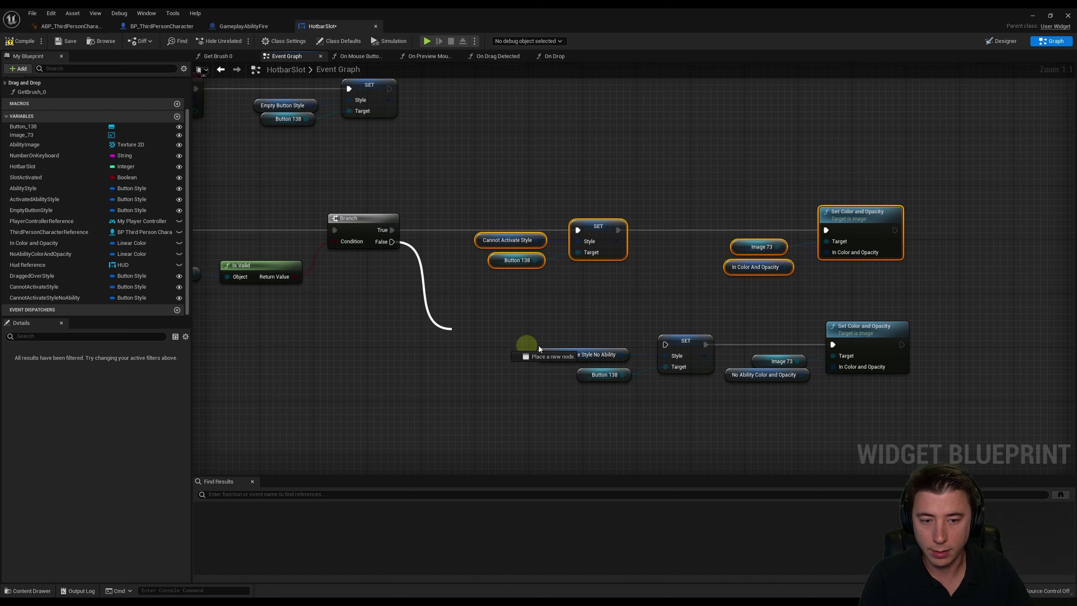
{"action": "left_click_drag", "start_coordinate": [595, 316], "coordinate": [833, 407]}
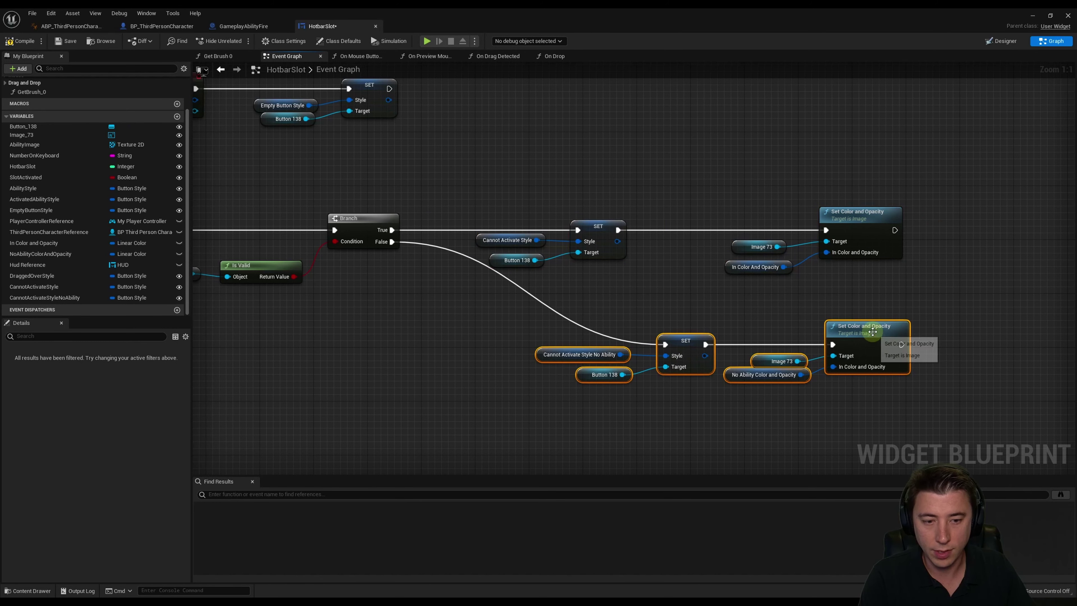
{"action": "left_click_drag", "start_coordinate": [866, 345], "coordinate": [765, 344]}
{"action": "mouse_move", "coordinate": [721, 282]}
{"action": "left_mouse_down"}
{"action": "mouse_move", "coordinate": [867, 232]}
{"action": "mouse_move", "coordinate": [773, 233]}
{"action": "left_mouse_up"}
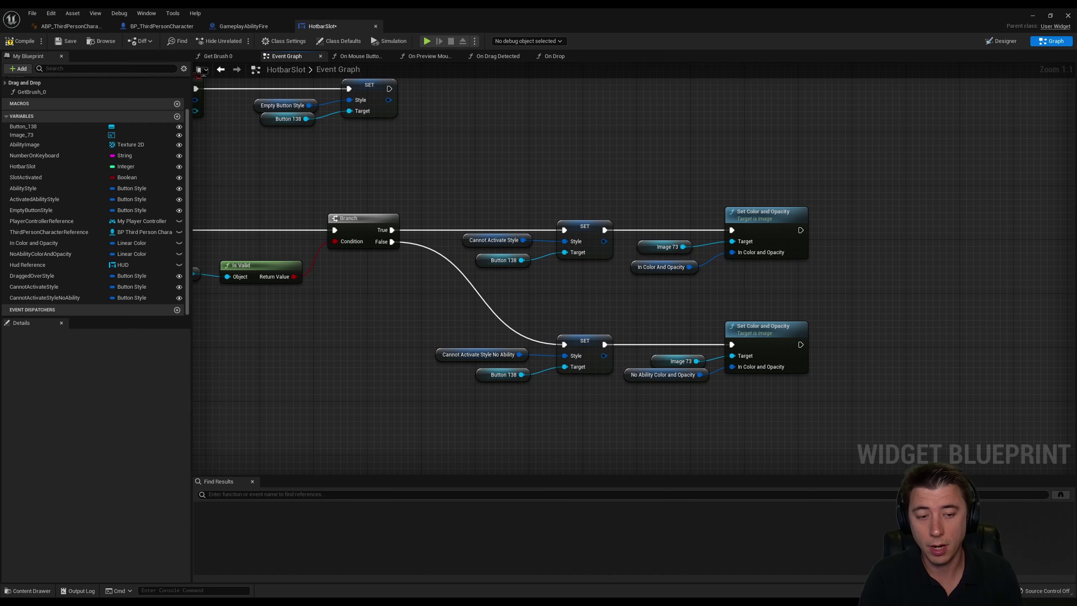
{"action": "mouse_move", "coordinate": [735, 294]}
{"action": "right_mouse_down"}
{"action": "mouse_move", "coordinate": [721, 284]}
{"action": "mouse_move", "coordinate": [396, 281]}
{"action": "right_mouse_up"}
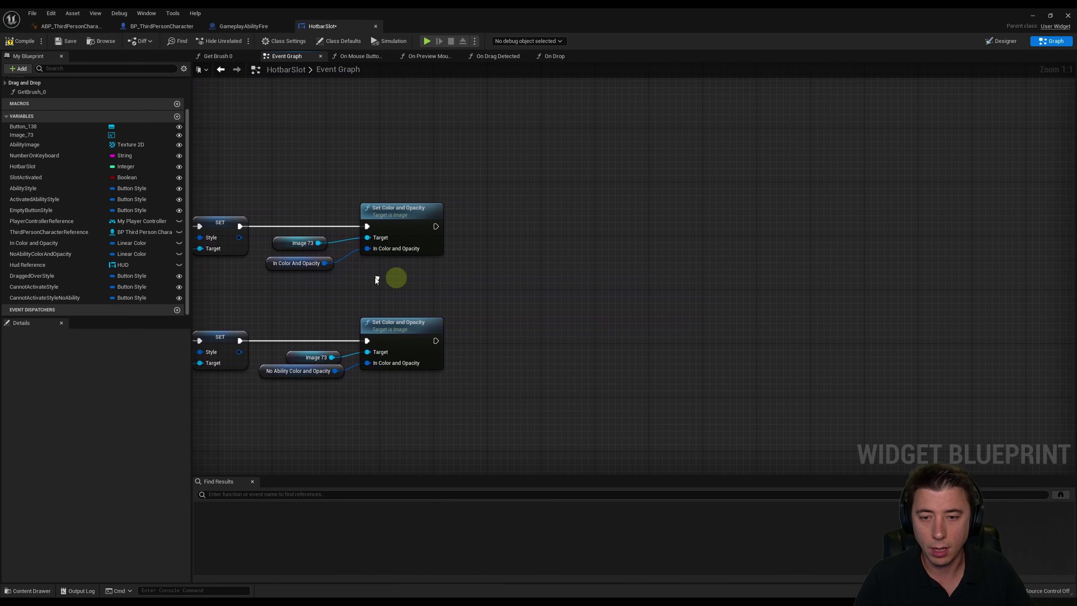
{"action": "left_click_drag", "start_coordinate": [433, 226], "coordinate": [536, 223]}
Add a Retriggerable Delay fed by both Set Color nodes and review the CannotActivate network
{"action": "type", "text": "retrigger"}
{"action": "key", "text": "Return"}
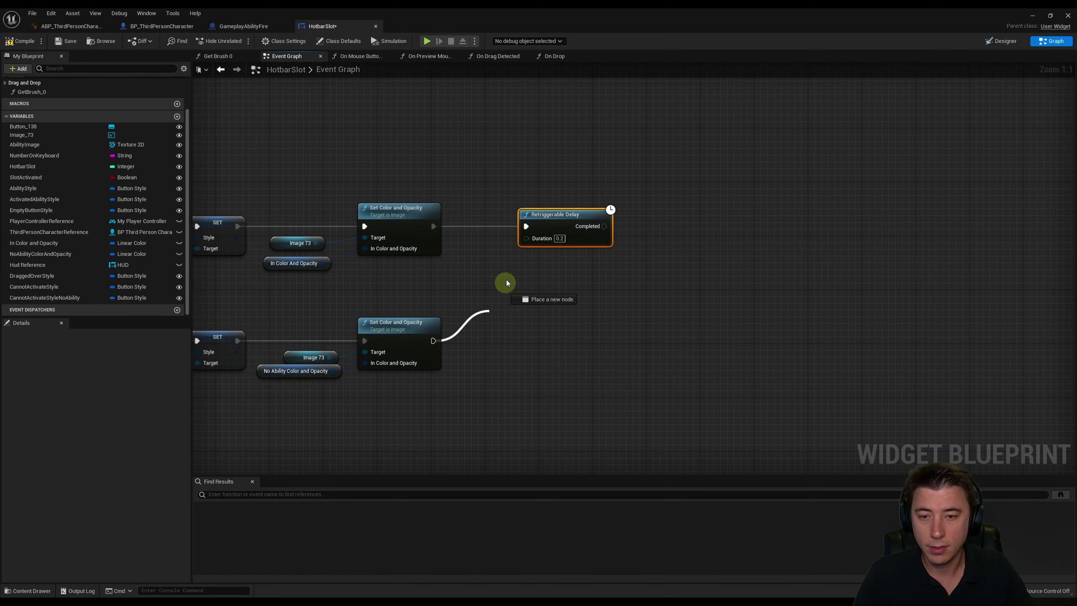
{"action": "left_click_drag", "start_coordinate": [434, 340], "coordinate": [526, 226]}
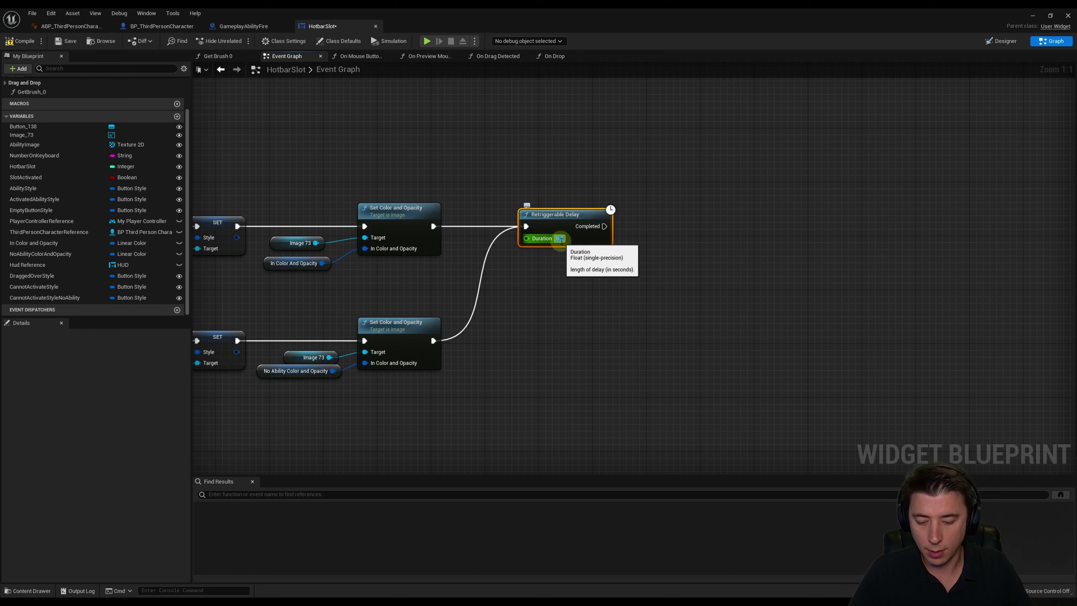
{"action": "left_click", "coordinate": [539, 246]}
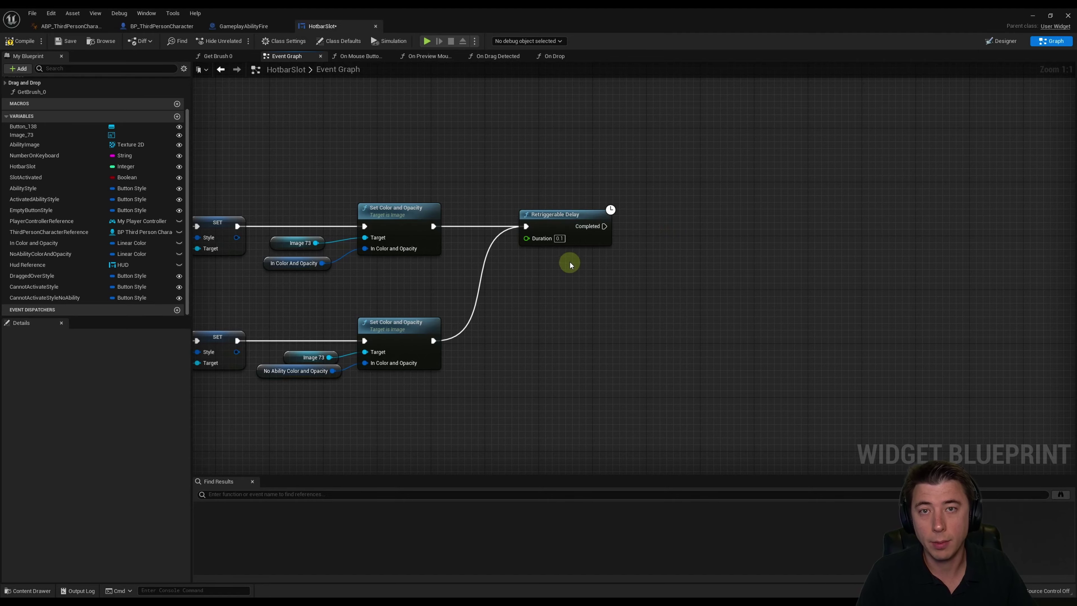
{"action": "scroll", "coordinate": [630, 288], "scroll_direction": "down", "scroll_amount": 4}
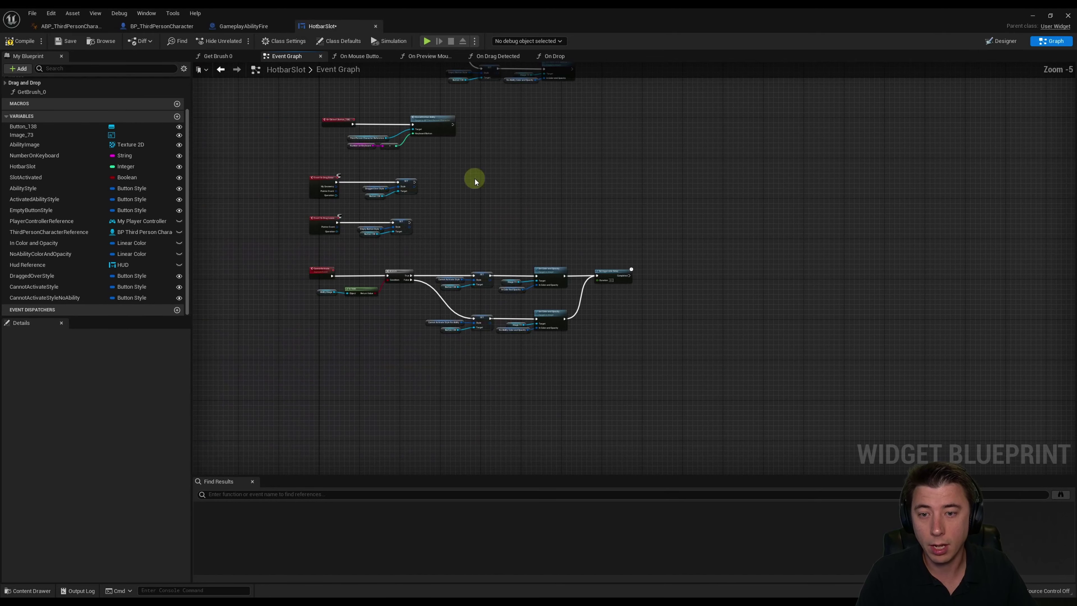
{"action": "right_click_drag", "start_coordinate": [474, 178], "coordinate": [484, 216]}
{"action": "scroll", "coordinate": [440, 156], "scroll_direction": "up", "scroll_amount": 4}
{"action": "scroll", "coordinate": [582, 247], "scroll_direction": "down", "scroll_amount": 3}
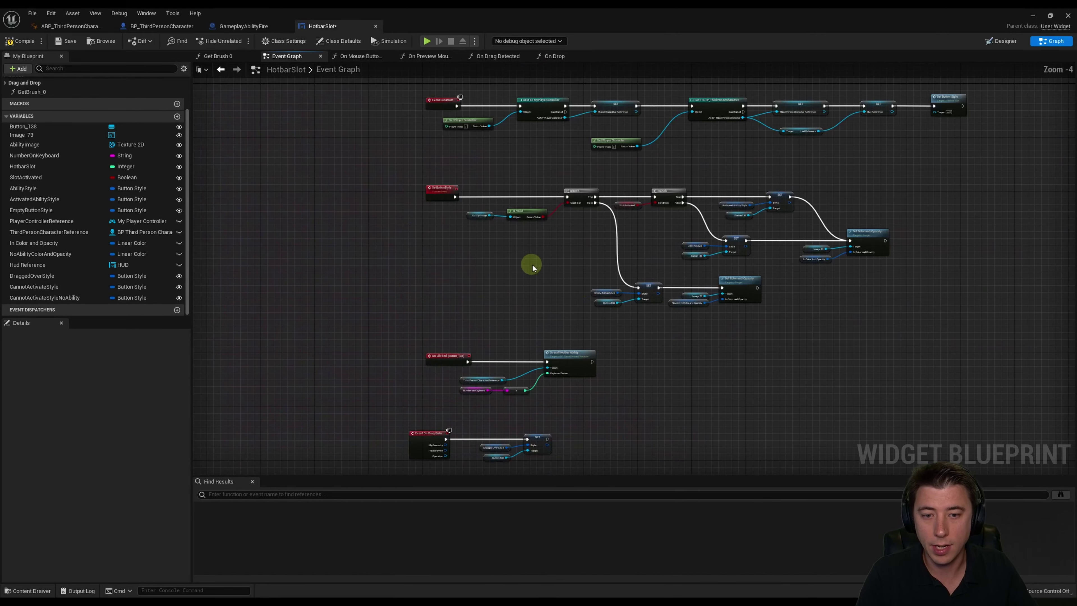
{"action": "right_click_drag", "start_coordinate": [530, 263], "coordinate": [528, 163]}
{"action": "scroll", "coordinate": [543, 214], "scroll_direction": "up", "scroll_amount": 3}
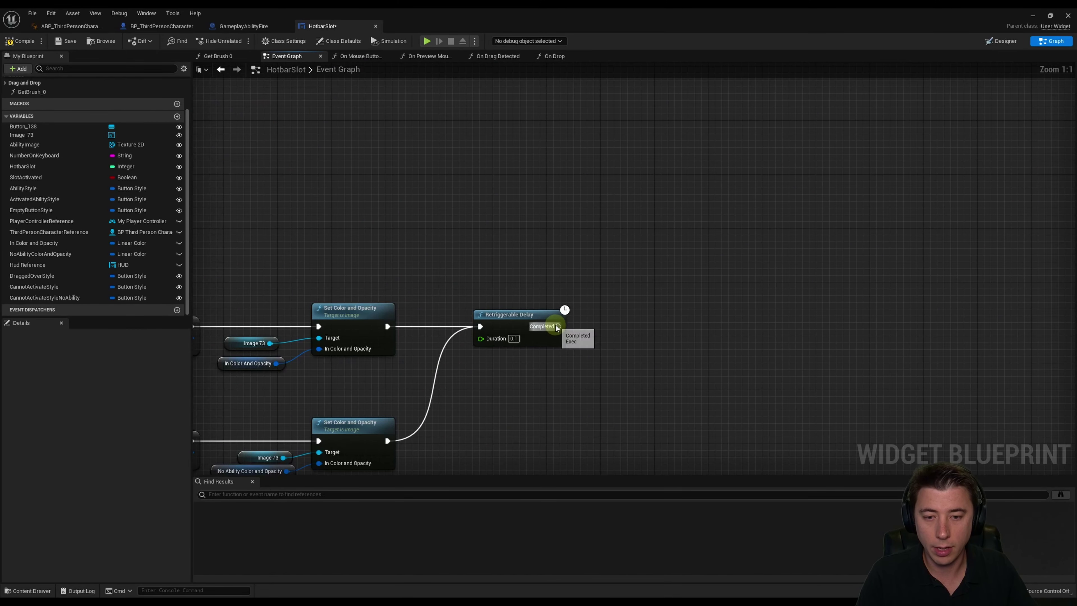
Add a Set Button Style call after the delay completes and save the HotbarSlot widget
{"action": "left_click_drag", "start_coordinate": [558, 328], "coordinate": [635, 330]}
{"action": "type", "text": "set button"}
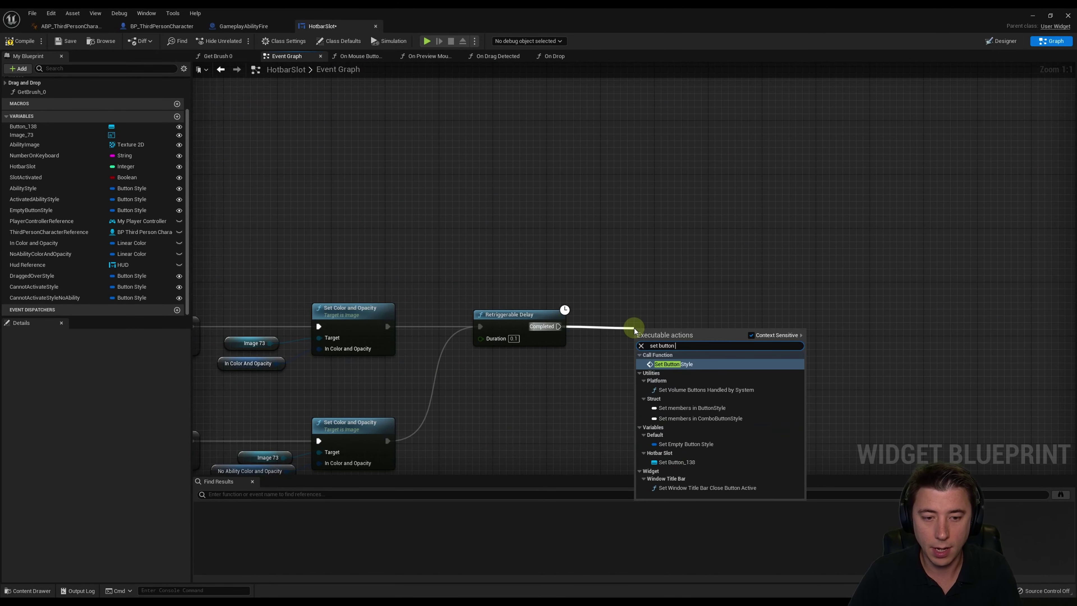
{"action": "key", "text": "Return"}
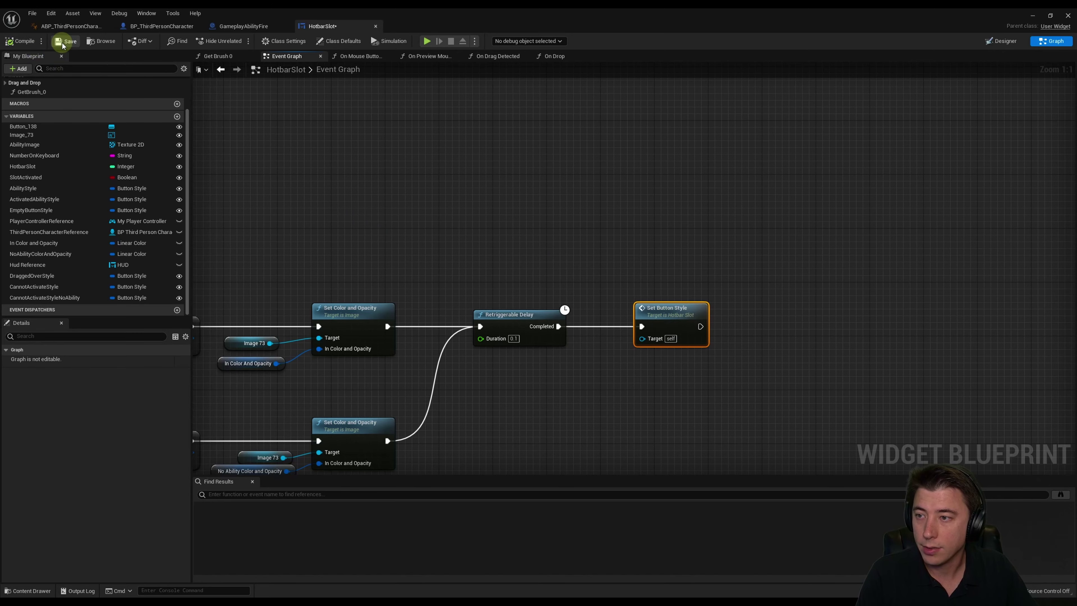
{"action": "left_click", "coordinate": [62, 42]}
{"action": "right_click_drag", "start_coordinate": [349, 294], "coordinate": [697, 202]}
{"action": "right_click_drag", "start_coordinate": [337, 202], "coordinate": [578, 187]}
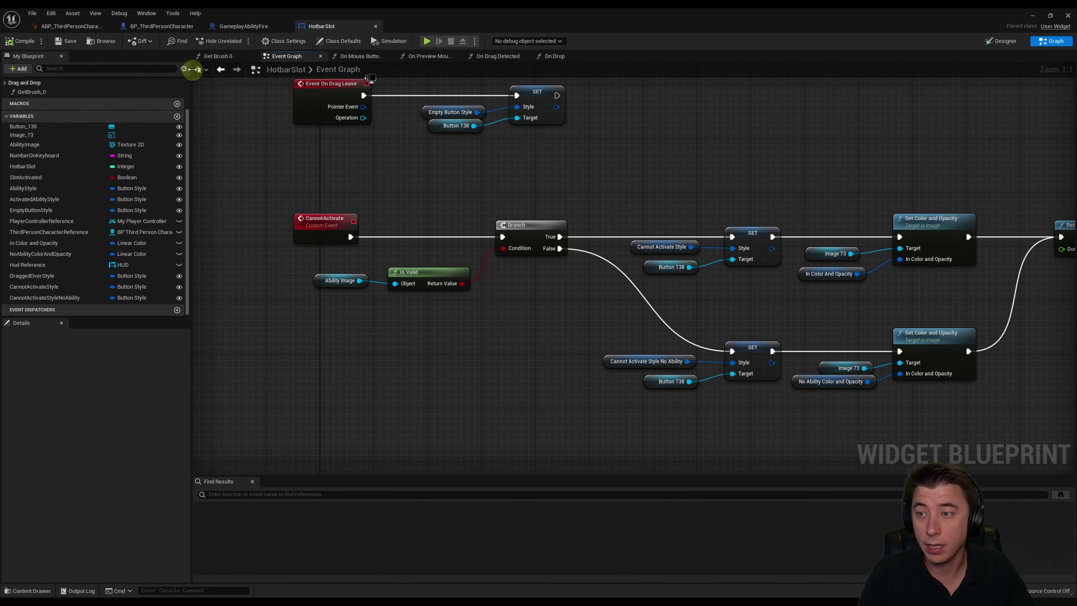
Go to the character's Overall Hotbar Ability graph and locate the deactivate Branch's False output
{"action": "left_click", "coordinate": [145, 29]}
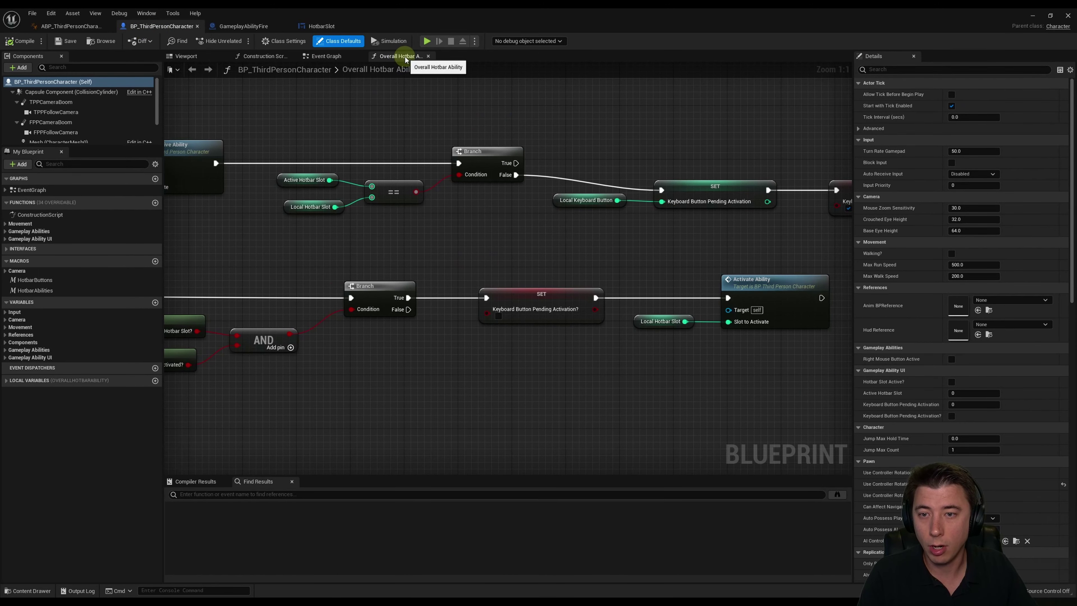
{"action": "right_click_drag", "start_coordinate": [337, 134], "coordinate": [775, 138]}
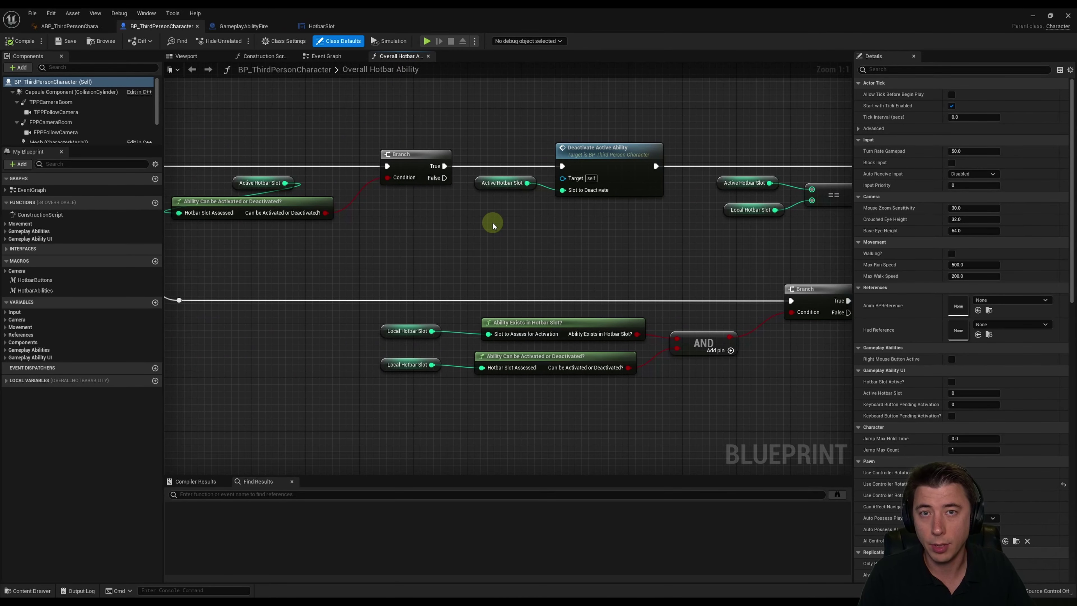
{"action": "right_click_drag", "start_coordinate": [398, 232], "coordinate": [426, 203]}
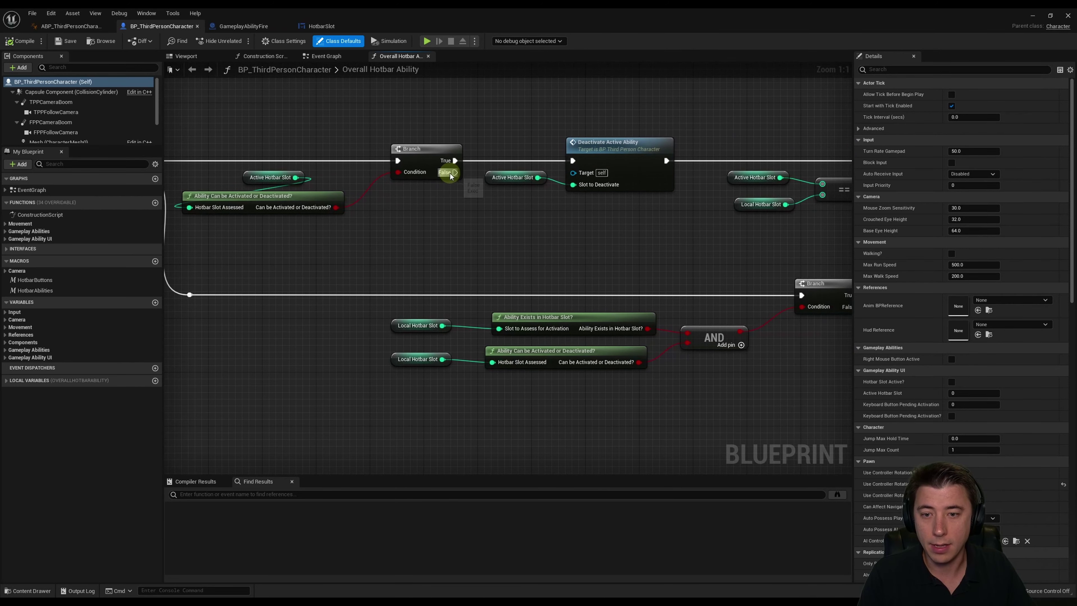
{"action": "left_click_drag", "start_coordinate": [451, 177], "coordinate": [509, 221]}
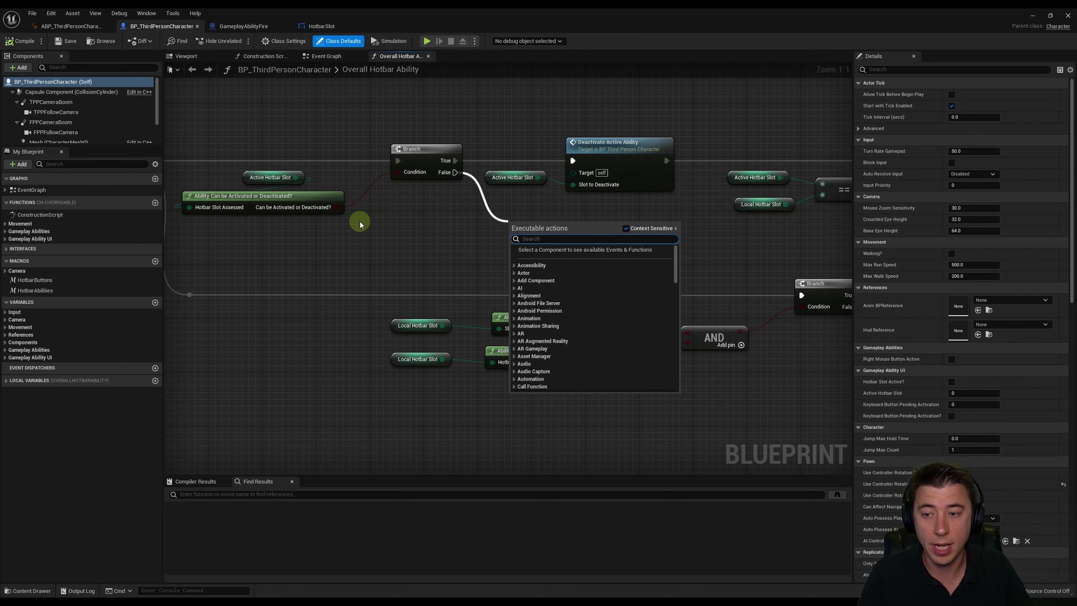
{"action": "left_click", "coordinate": [459, 223]}
{"action": "right_click_drag", "start_coordinate": [584, 243], "coordinate": [521, 252]}
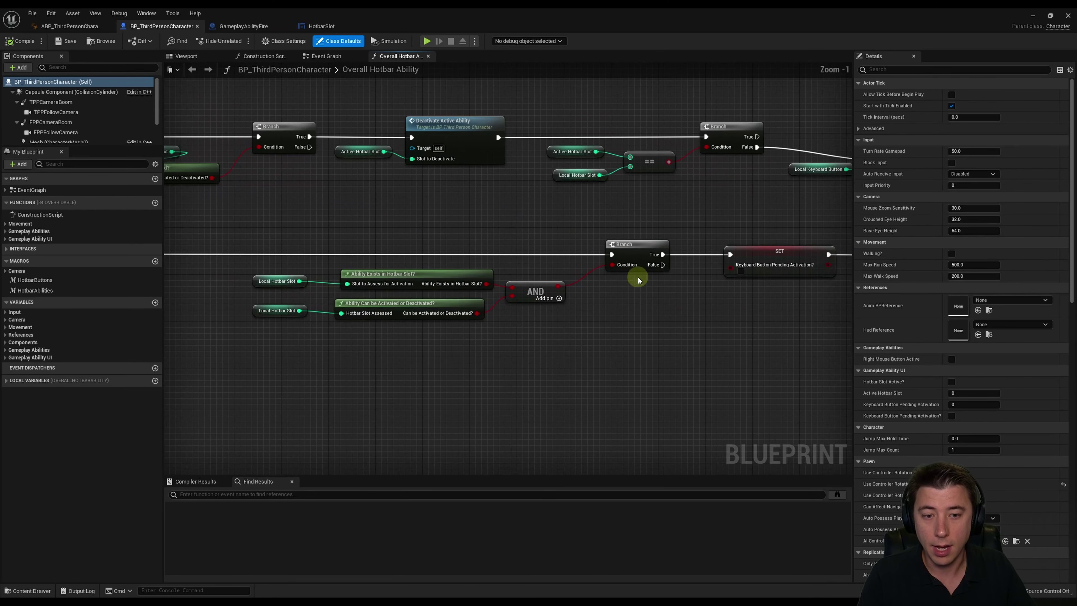
{"action": "left_click_drag", "start_coordinate": [496, 236], "coordinate": [533, 298]}
{"action": "right_click_drag", "start_coordinate": [507, 185], "coordinate": [574, 225]}
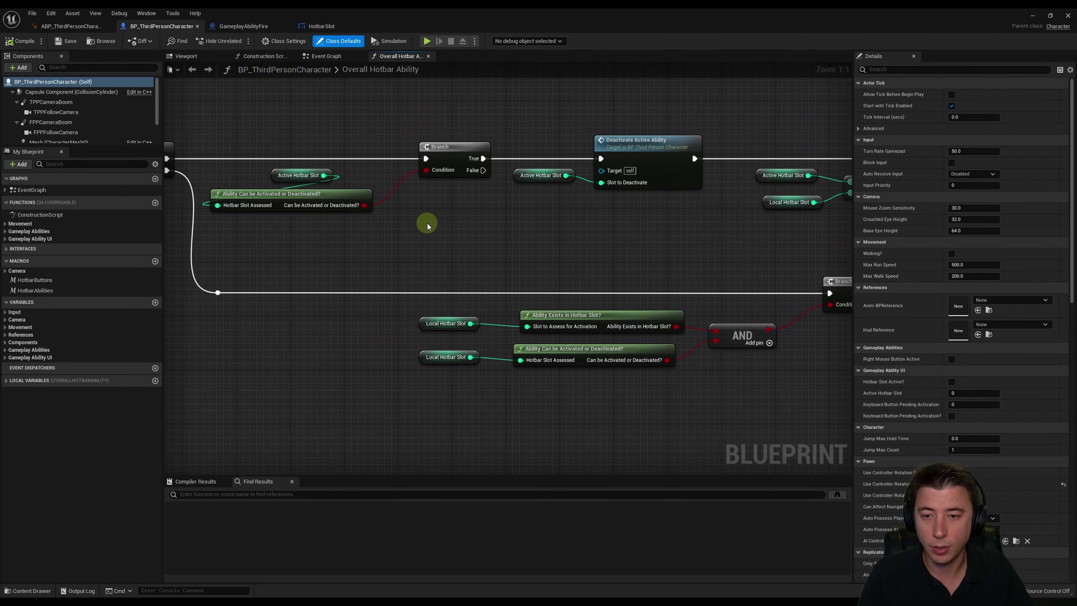
From that Branch's False output, call Cannot Activate on Hotbar Buttons GET at Local Hotbar Slot
{"action": "left_click_drag", "start_coordinate": [111, 271], "coordinate": [424, 224]}
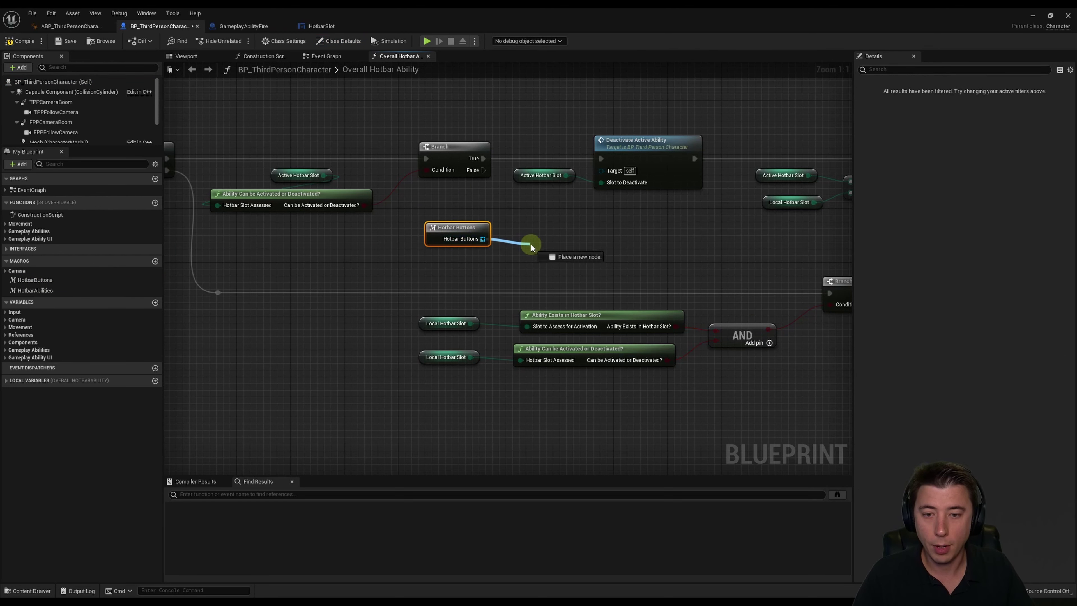
{"action": "left_click_drag", "start_coordinate": [532, 248], "coordinate": [545, 247]}
{"action": "type", "text": "get"}
{"action": "key", "text": "Return"}
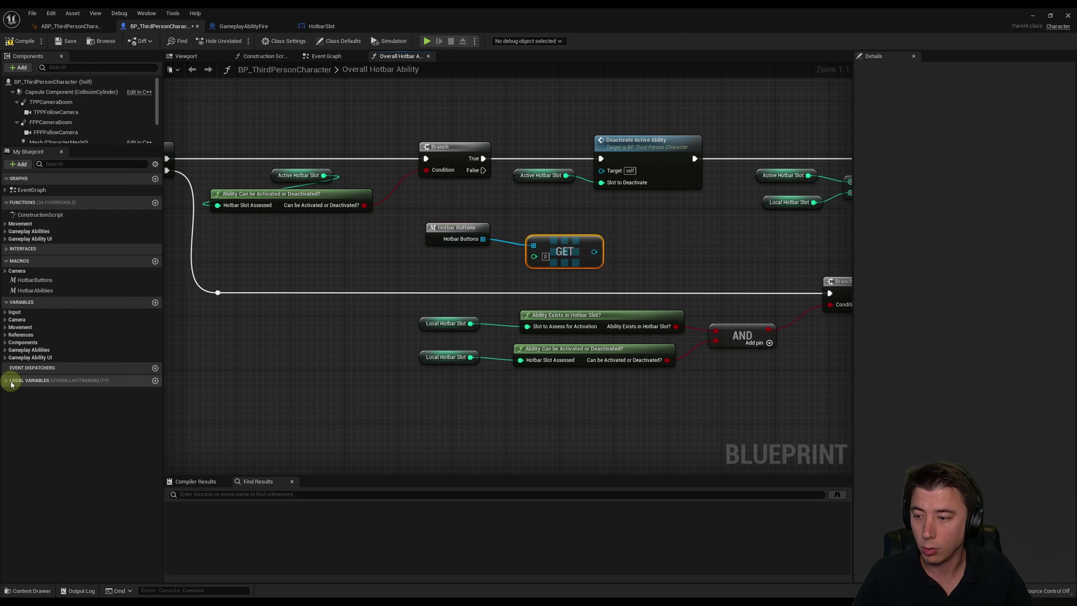
{"action": "mouse_move", "coordinate": [25, 402]}
{"action": "left_mouse_down"}
{"action": "mouse_move", "coordinate": [397, 257]}
{"action": "mouse_move", "coordinate": [473, 297]}
{"action": "mouse_move", "coordinate": [521, 256]}
{"action": "left_mouse_up"}
{"action": "left_click", "coordinate": [488, 304]}
{"action": "mouse_move", "coordinate": [590, 254]}
{"action": "left_mouse_down"}
{"action": "mouse_move", "coordinate": [576, 254]}
{"action": "mouse_move", "coordinate": [615, 219]}
{"action": "left_mouse_up"}
{"action": "type", "text": "cannot ac"}
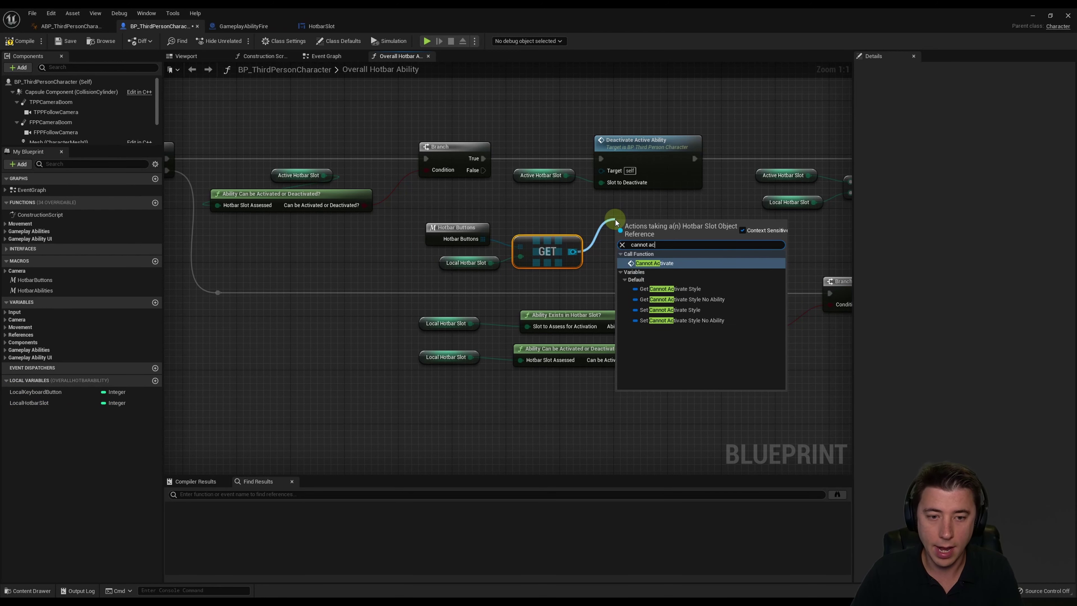
{"action": "key", "text": "Return"}
{"action": "left_click_drag", "start_coordinate": [483, 170], "coordinate": [622, 247]}
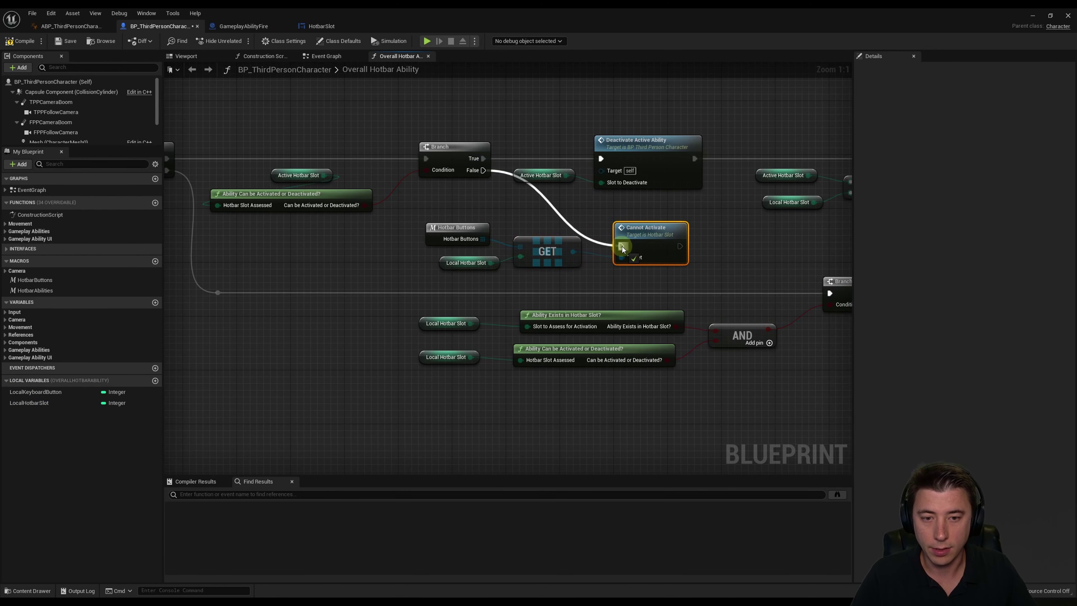
Move the lower node row and the slot lookup nodes down to make room
{"action": "scroll", "coordinate": [509, 246], "scroll_direction": "down", "scroll_amount": 4}
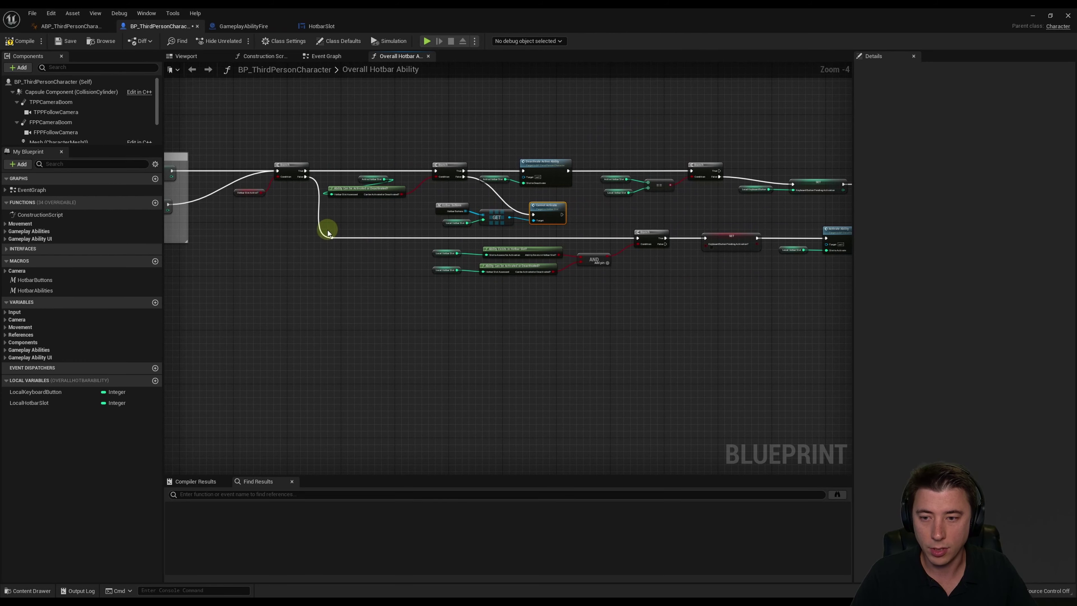
{"action": "left_click_drag", "start_coordinate": [329, 233], "coordinate": [794, 313]}
{"action": "mouse_move", "coordinate": [474, 251]}
{"action": "left_mouse_down"}
{"action": "mouse_move", "coordinate": [461, 268]}
{"action": "mouse_move", "coordinate": [467, 297]}
{"action": "left_mouse_up"}
{"action": "scroll", "coordinate": [467, 297], "scroll_direction": "up", "scroll_amount": 3}
{"action": "mouse_move", "coordinate": [284, 182]}
{"action": "left_mouse_down"}
{"action": "mouse_move", "coordinate": [488, 212]}
{"action": "mouse_move", "coordinate": [403, 237]}
{"action": "left_mouse_up"}
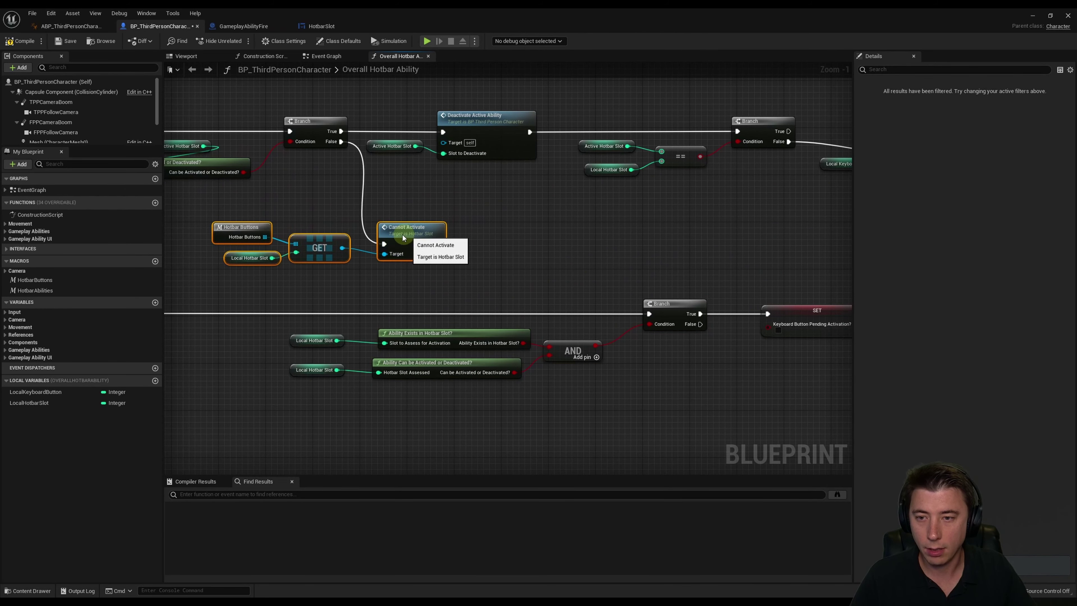
{"action": "scroll", "coordinate": [403, 237], "scroll_direction": "down", "scroll_amount": 2}
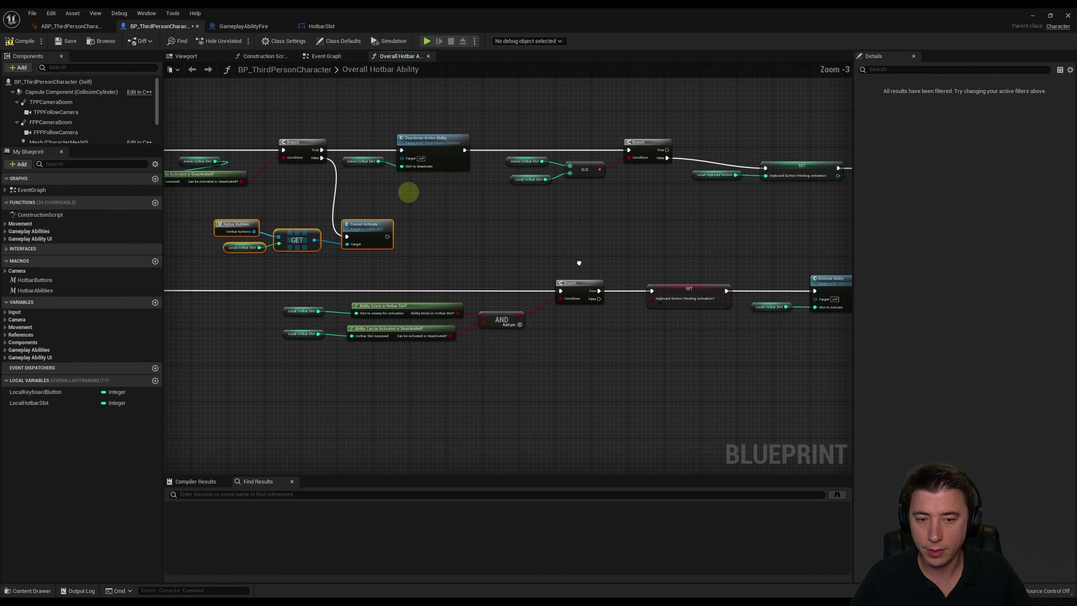
{"action": "right_click_drag", "start_coordinate": [579, 263], "coordinate": [485, 229]}
Copy the Cannot Activate lookup onto the activate Branch's False output and save the blueprint
{"action": "key", "text": "ctrl+c"}
{"action": "key", "text": "ctrl+v"}
{"action": "scroll", "coordinate": [551, 331], "scroll_direction": "up", "scroll_amount": 3}
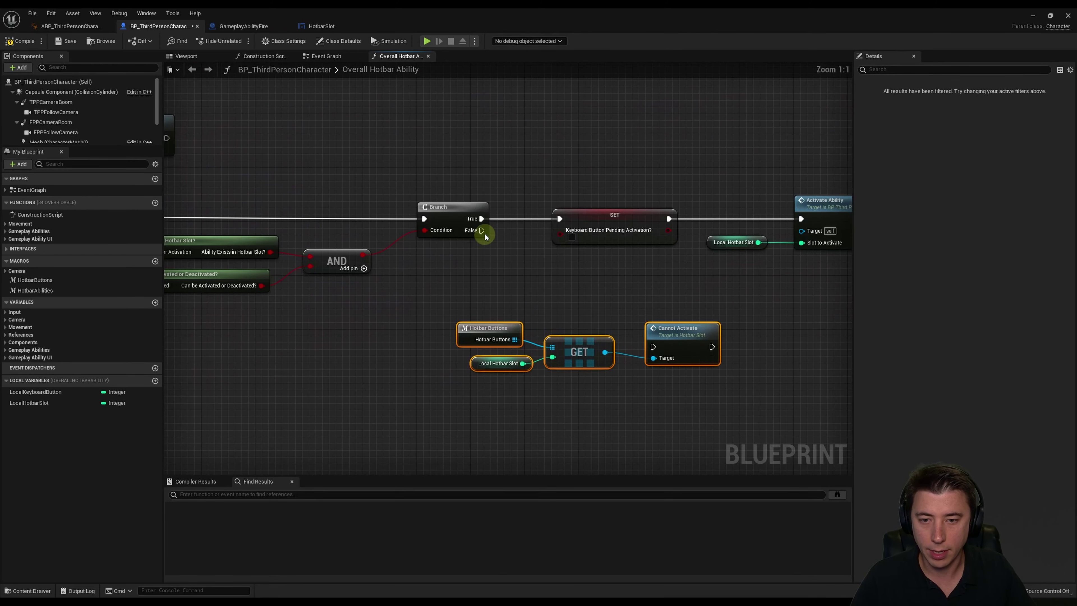
{"action": "left_click_drag", "start_coordinate": [482, 231], "coordinate": [653, 346]}
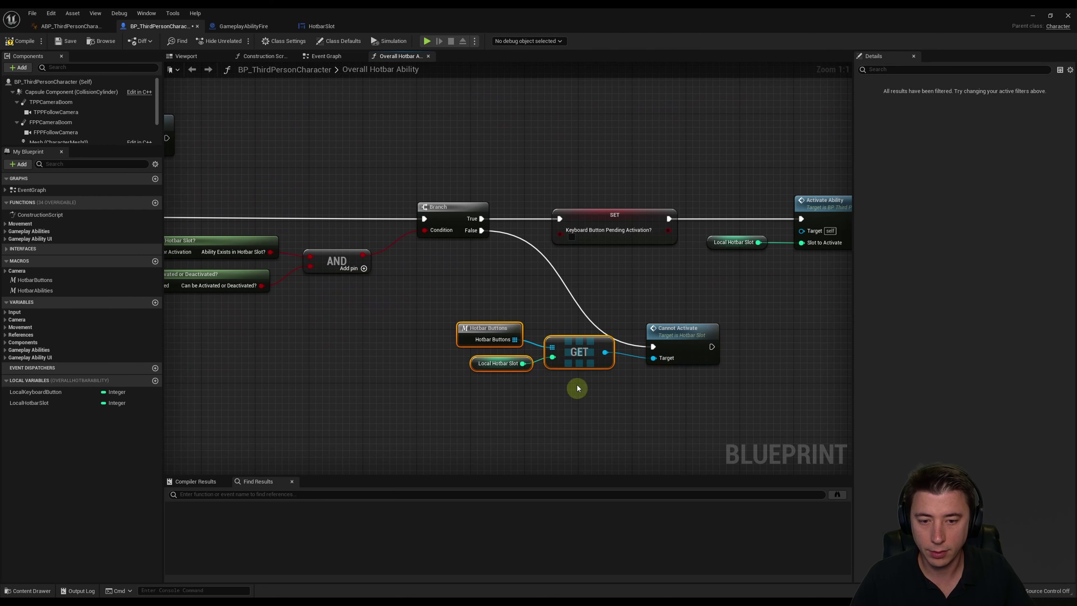
{"action": "left_click_drag", "start_coordinate": [579, 352], "coordinate": [580, 373]}
{"action": "mouse_move", "coordinate": [445, 315]}
{"action": "left_mouse_down"}
{"action": "mouse_move", "coordinate": [618, 332]}
{"action": "mouse_move", "coordinate": [517, 332]}
{"action": "left_mouse_up"}
{"action": "left_click", "coordinate": [468, 283]}
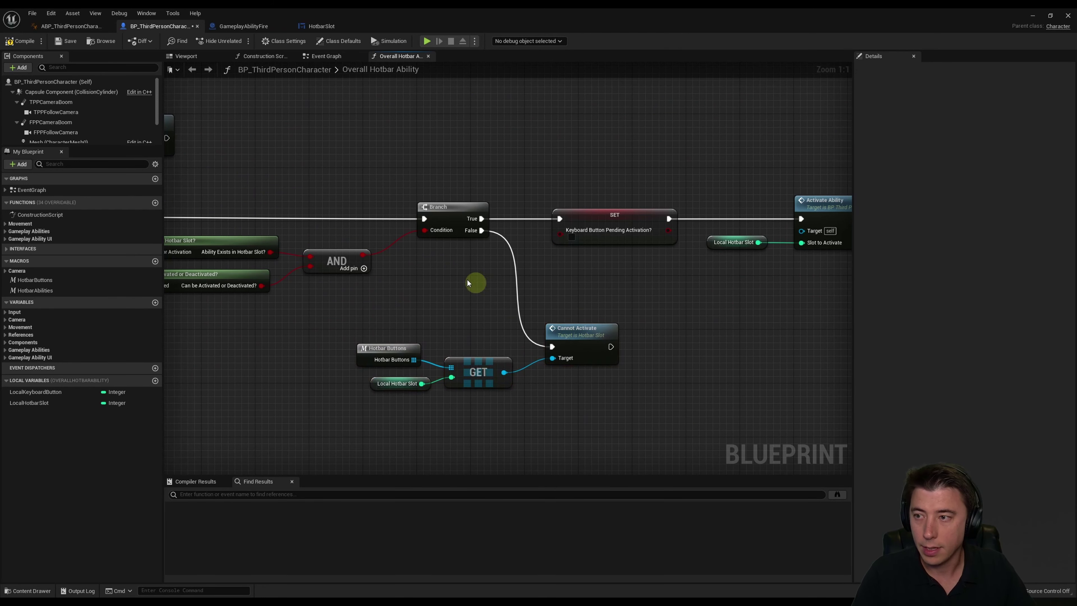
{"action": "left_click", "coordinate": [70, 42]}
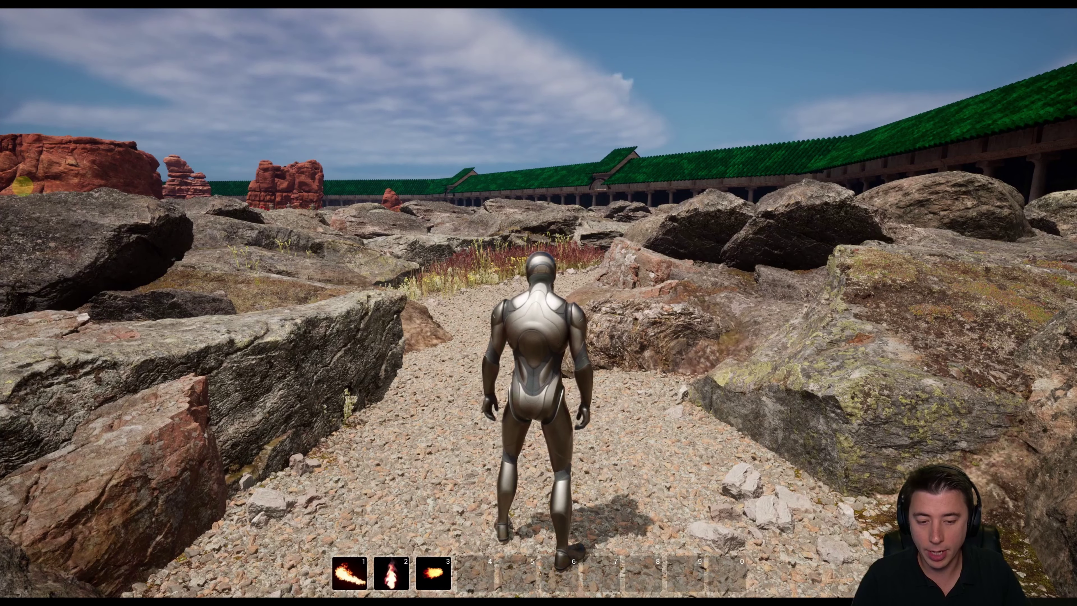
In play, press 0 on an empty slot, cast slots 2 and 3, then open the inventory with I
{"action": "key", "text": "0"}
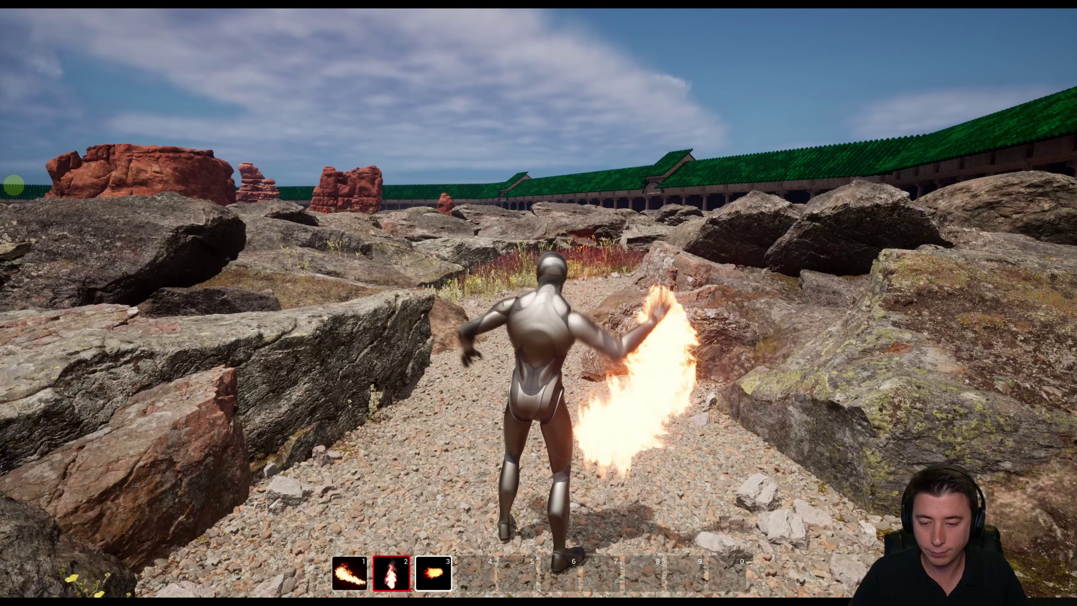
{"action": "key", "text": "2"}
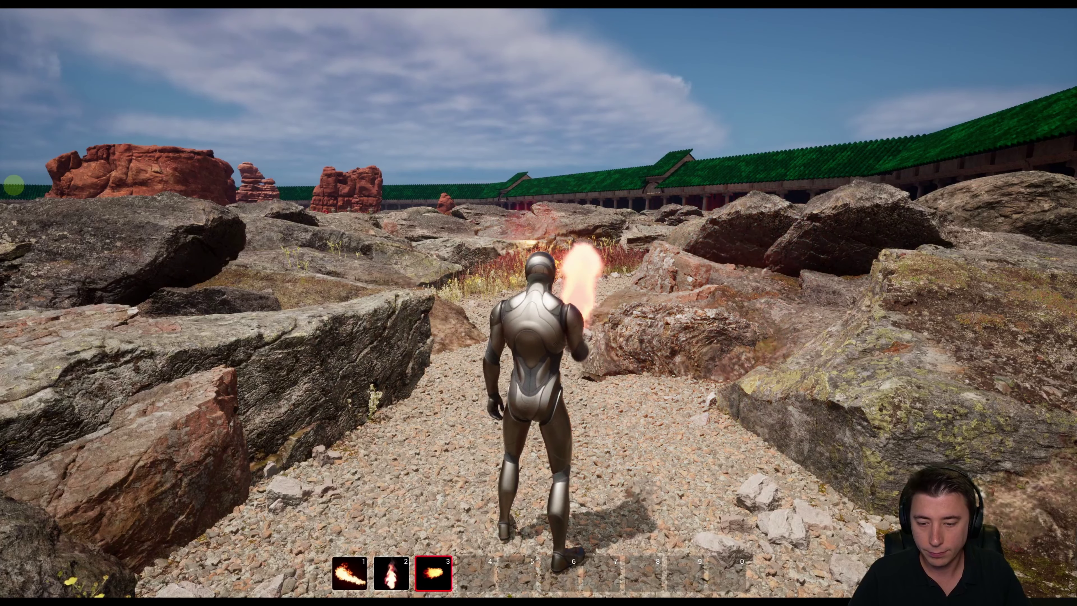
{"action": "key", "text": "2"}
{"action": "key", "text": "2"}
{"action": "key", "text": "2"}
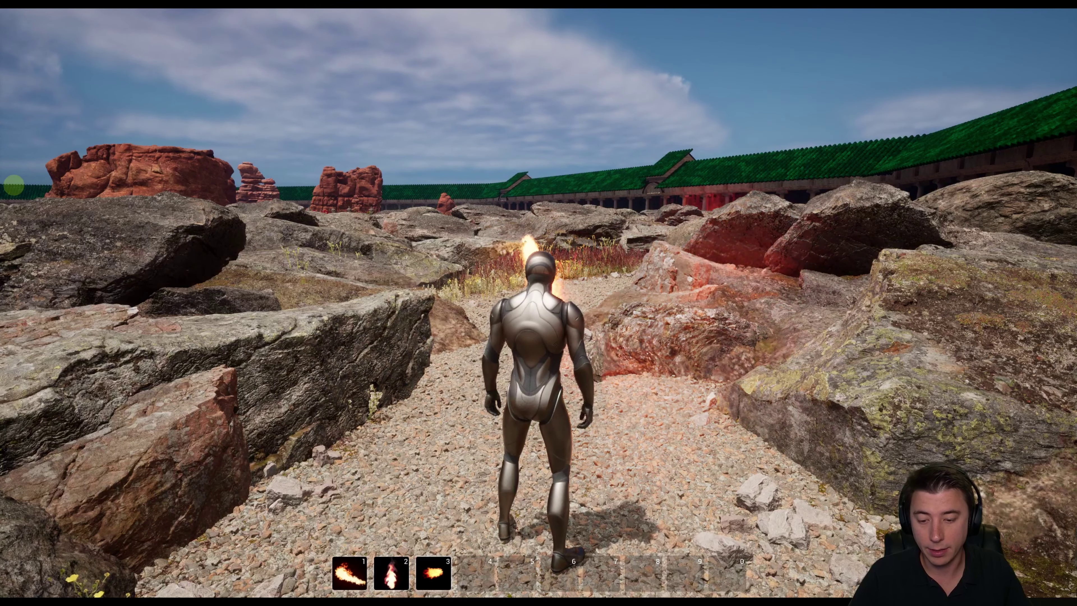
{"action": "key", "text": "3"}
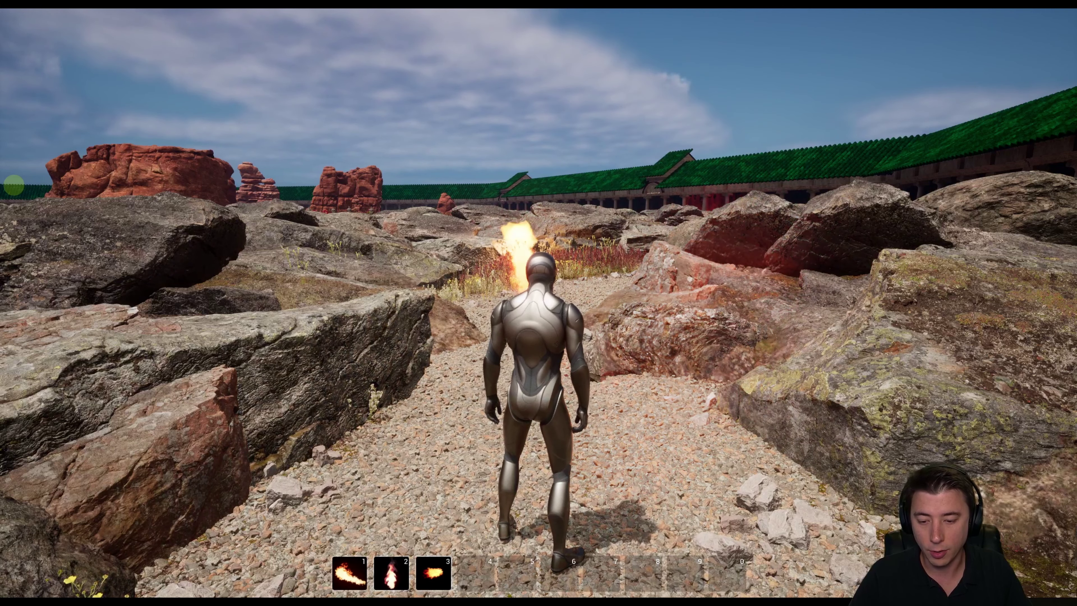
{"action": "key", "text": "3"}
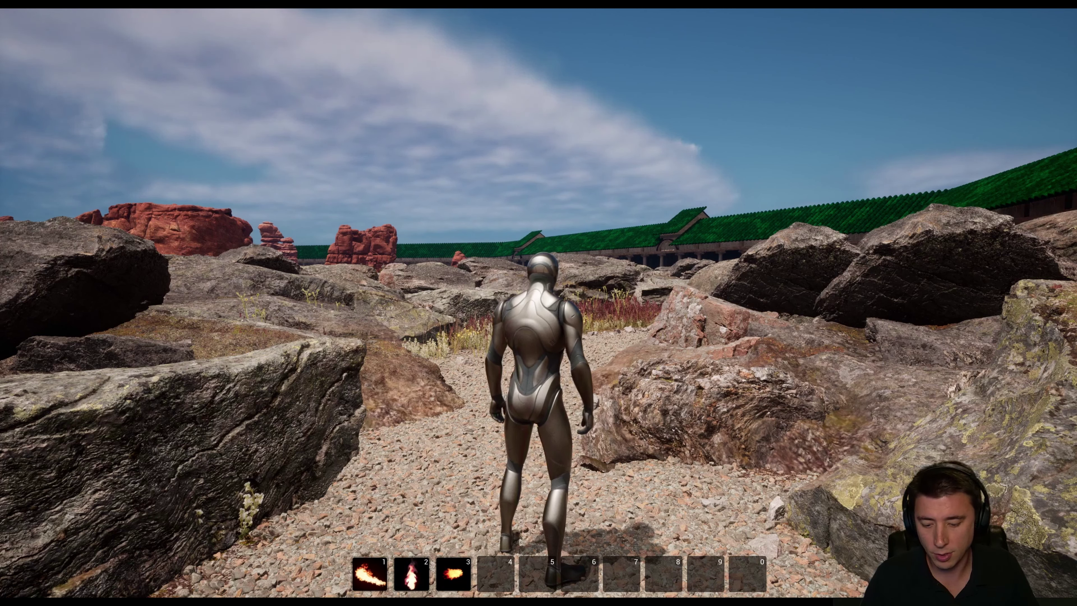
{"action": "key", "text": "i"}
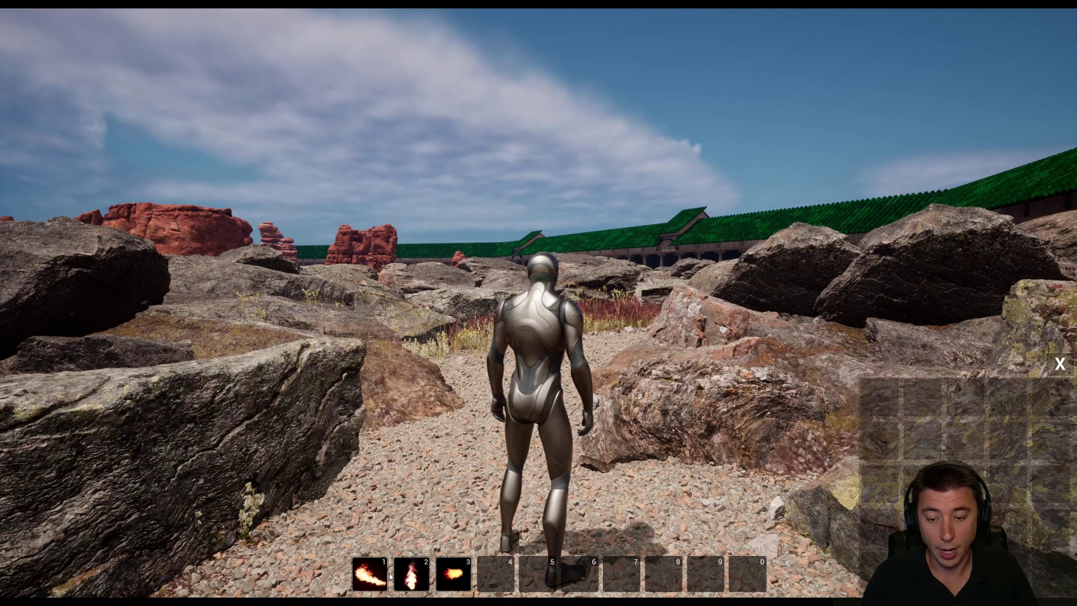
Drag the slot 1 ability into hotbar slot 5, then cast with keys 2 and 5
{"action": "left_click_drag", "start_coordinate": [369, 573], "coordinate": [537, 573]}
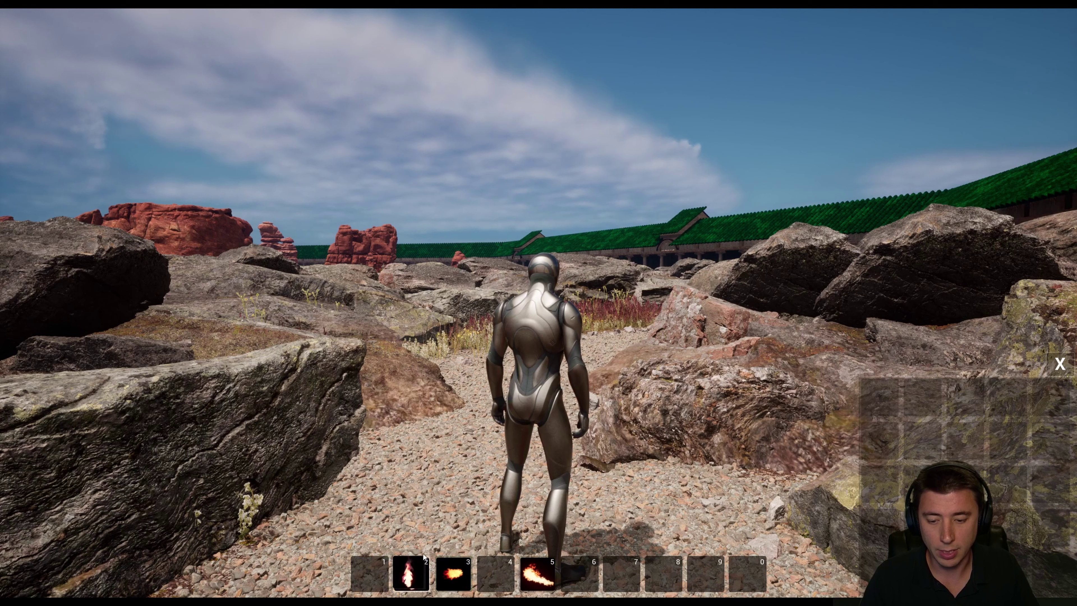
{"action": "mouse_move", "coordinate": [424, 557]}
{"action": "left_mouse_down"}
{"action": "mouse_move", "coordinate": [620, 578]}
{"action": "mouse_move", "coordinate": [922, 446]}
{"action": "mouse_move", "coordinate": [413, 570]}
{"action": "left_mouse_up"}
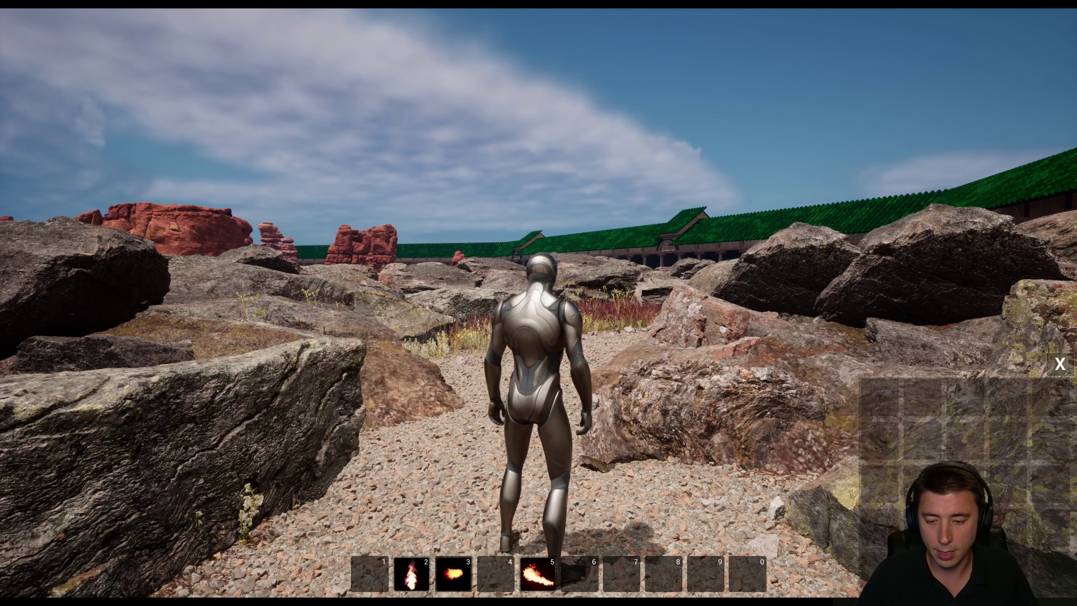
{"action": "key", "text": "2"}
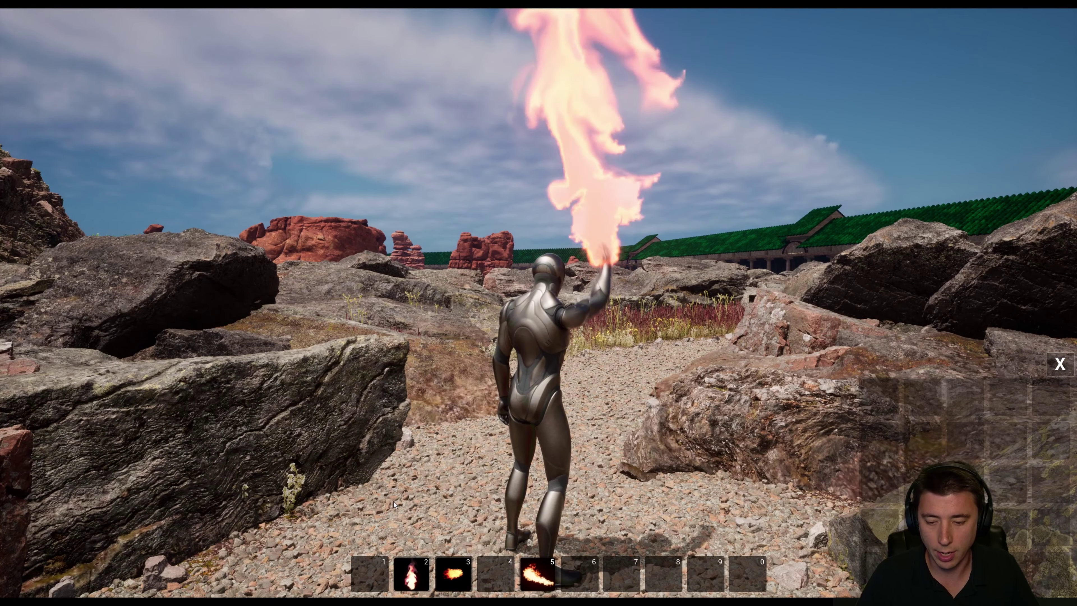
{"action": "key", "text": "5"}
{"action": "key", "text": "5"}
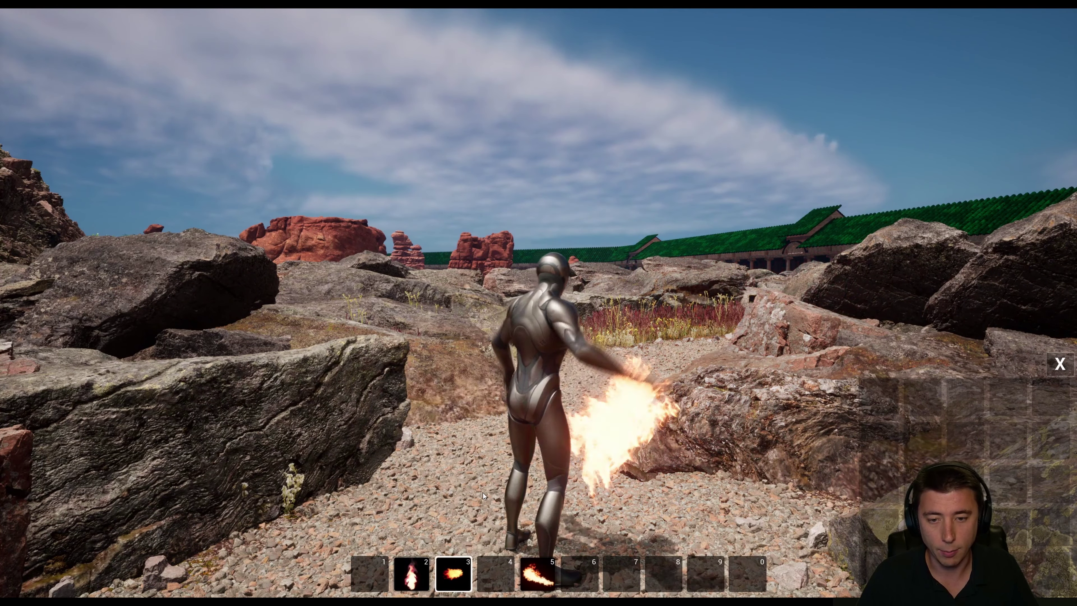